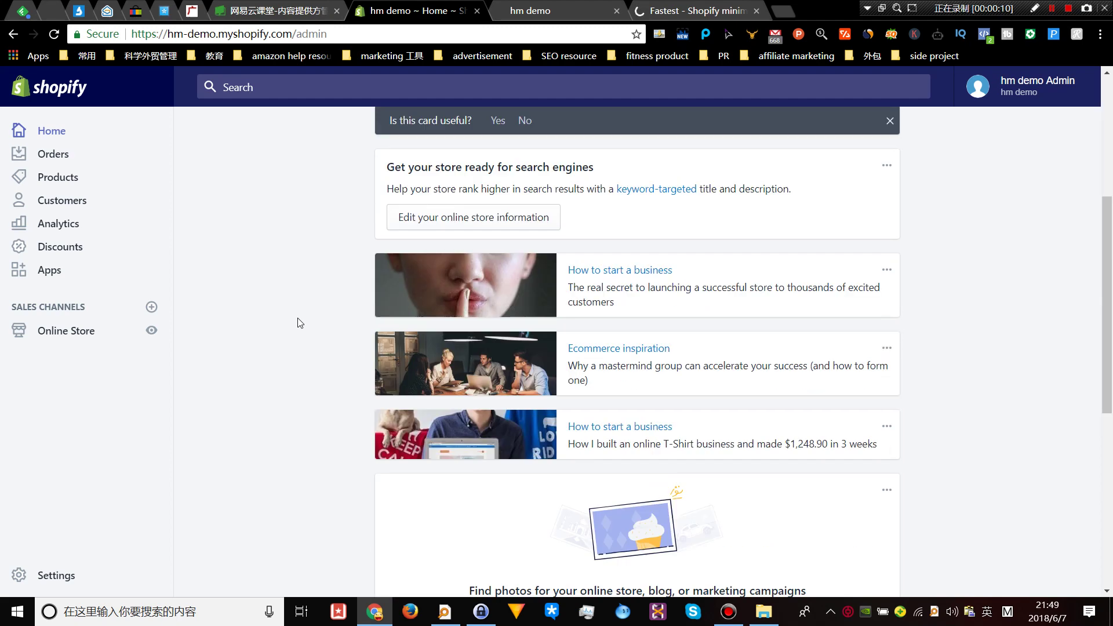
# - Review the cards on the hm demo store's admin home page
pyautogui.scroll(10, 300, 323)
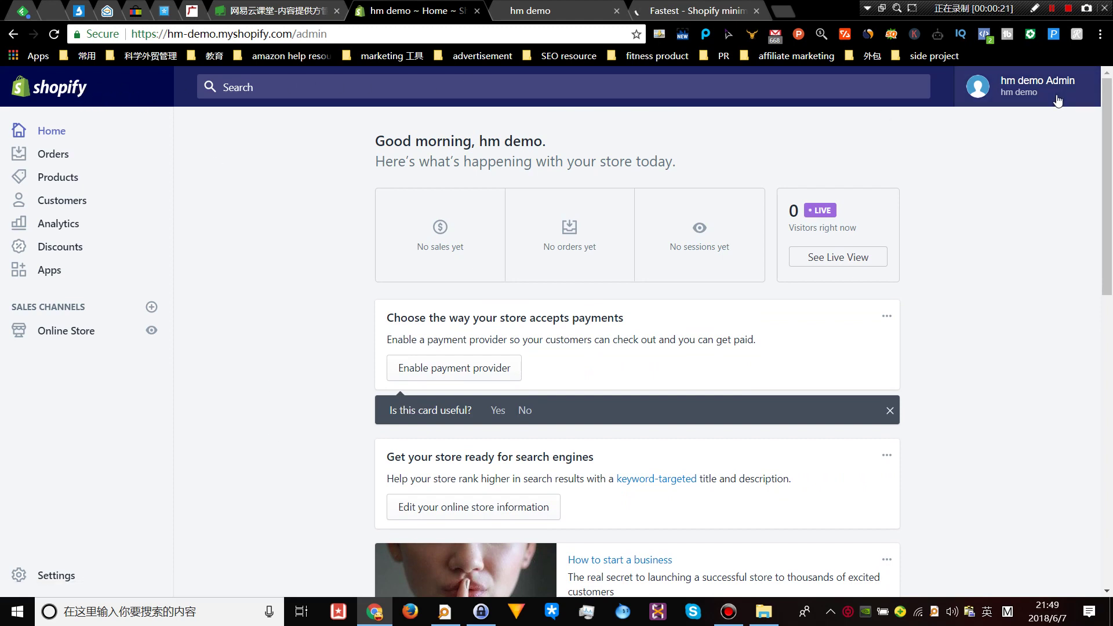
pyautogui.scroll(-12, 984, 251)
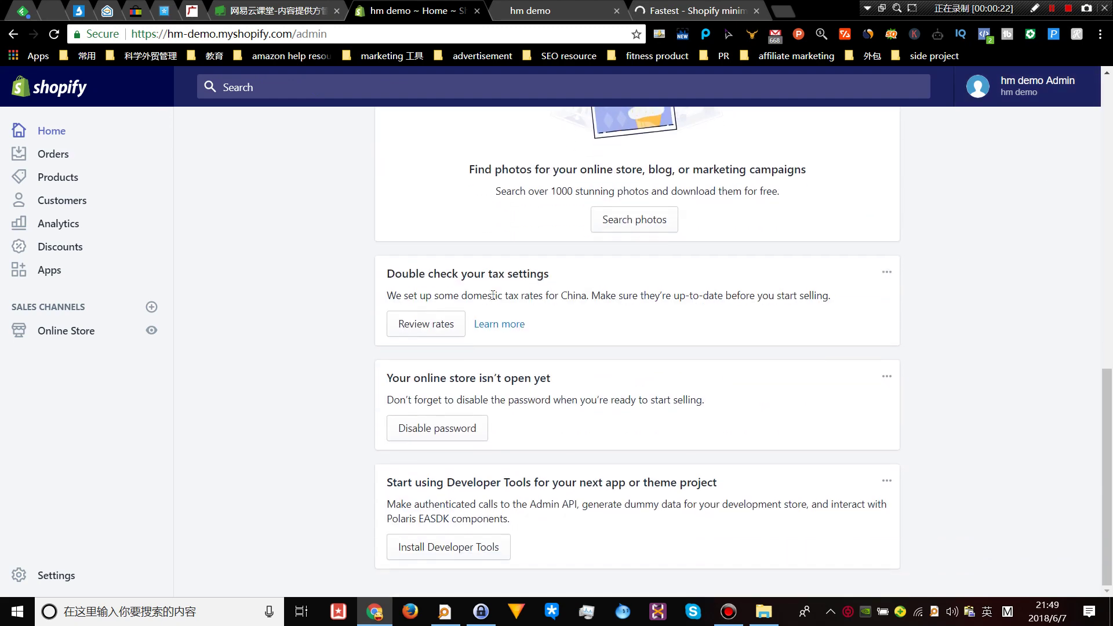
pyautogui.scroll(12, 486, 327)
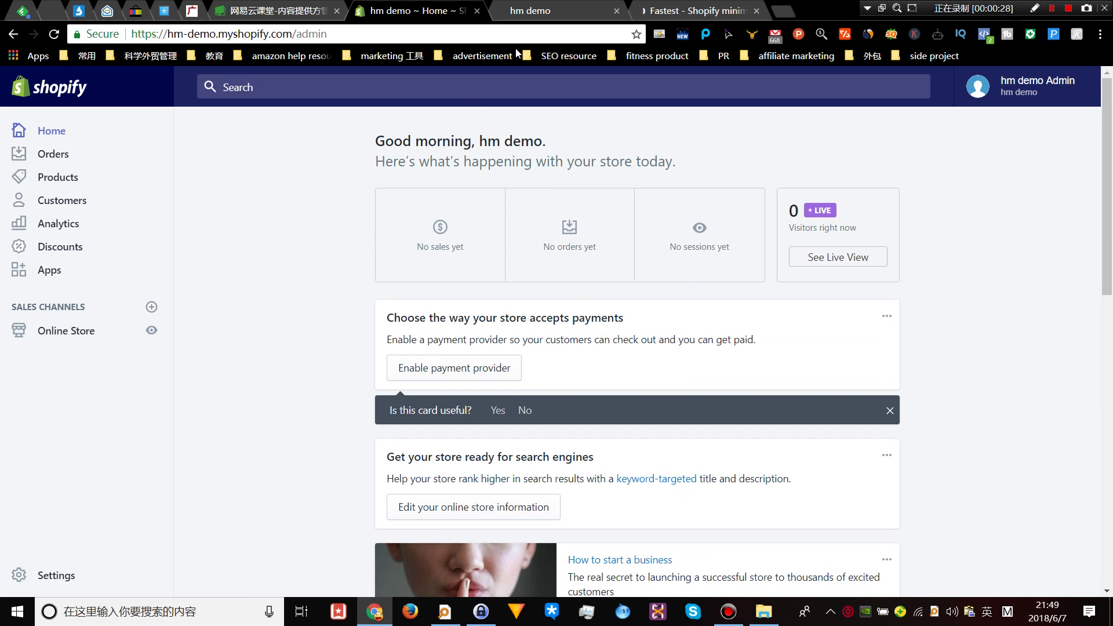
# - Examine the hm demo storefront's home page sections, then return to the store's admin home page
pyautogui.click(554, 9)
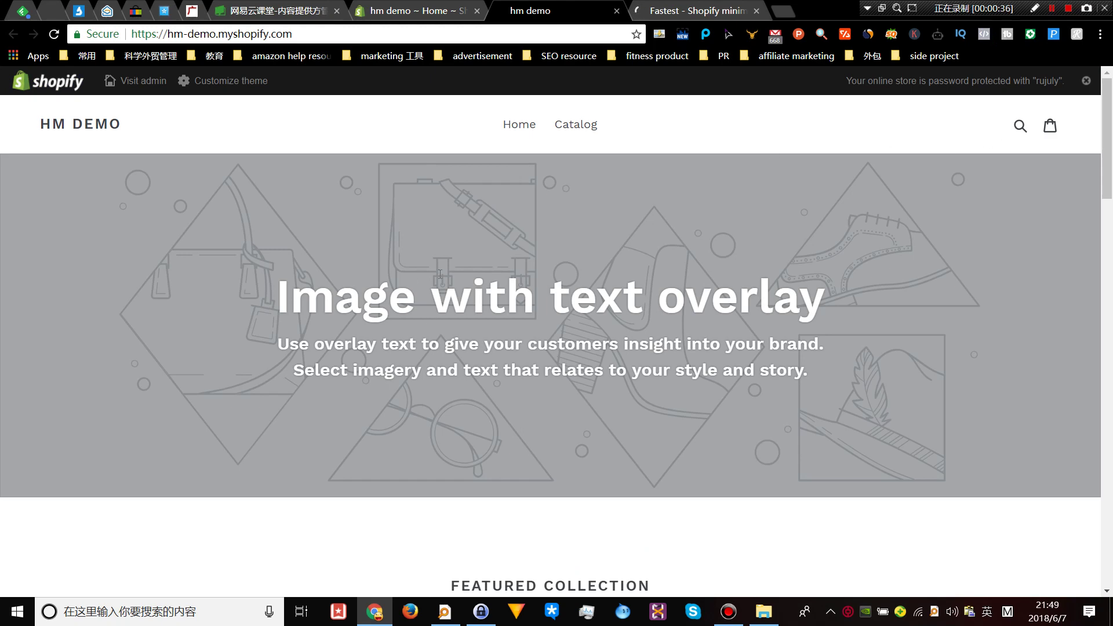
pyautogui.scroll(-8, 440, 274)
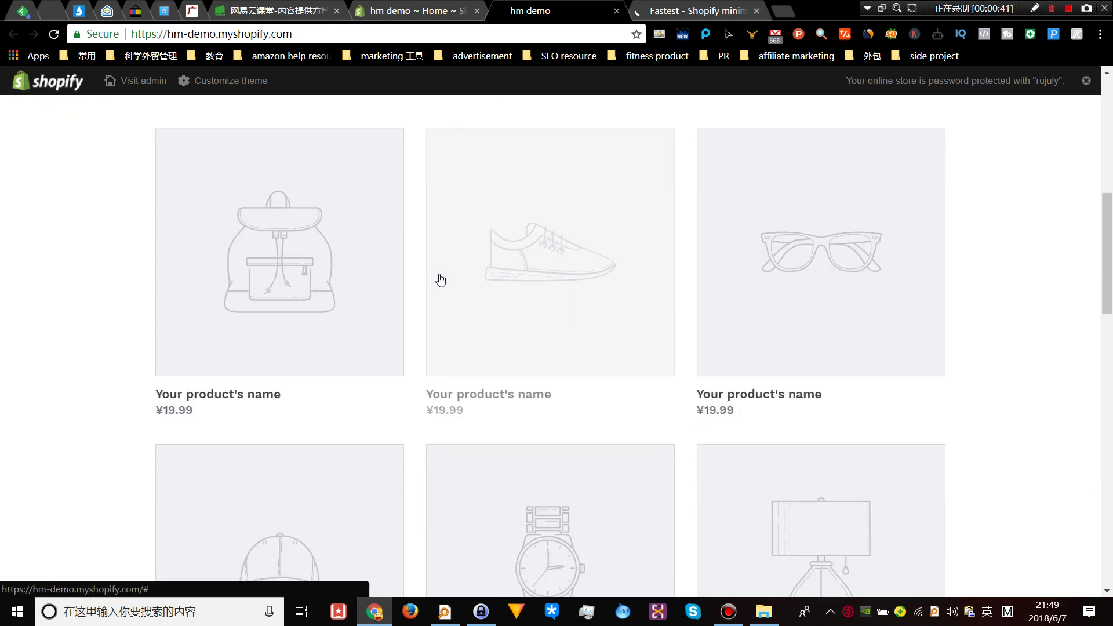
pyautogui.scroll(-20, 441, 281)
pyautogui.scroll(5, 439, 278)
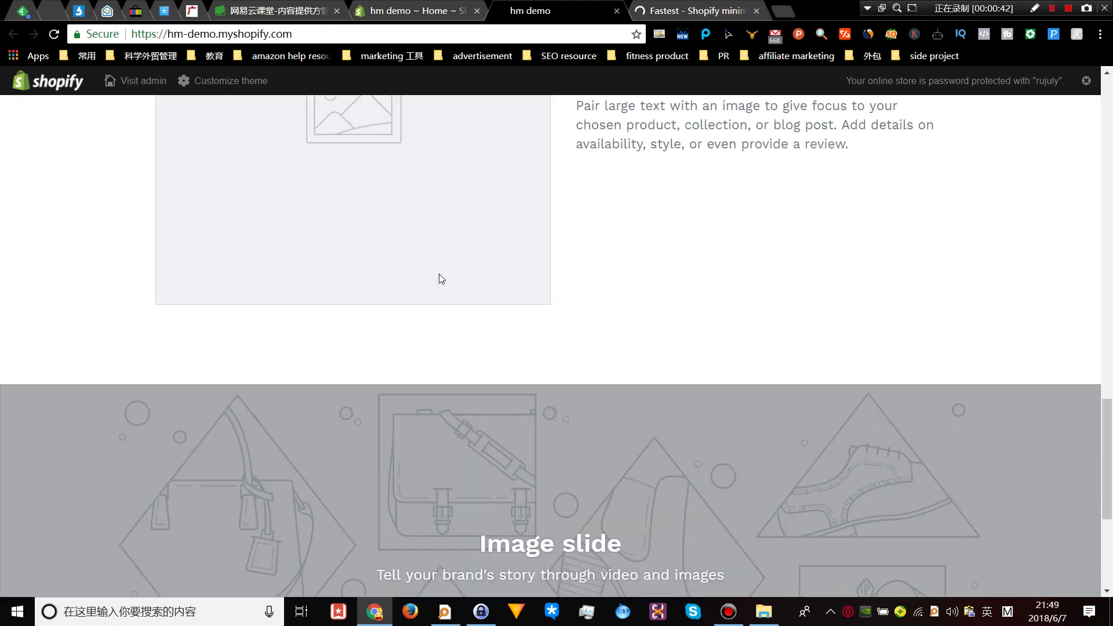
pyautogui.scroll(15, 440, 276)
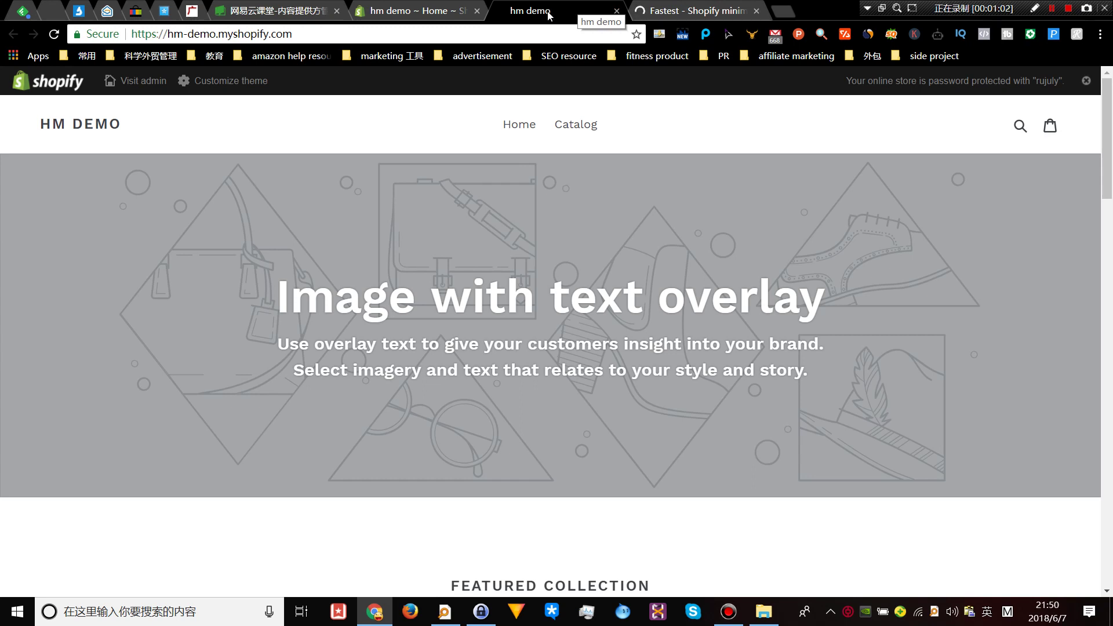
pyautogui.click(412, 6)
pyautogui.click(577, 7)
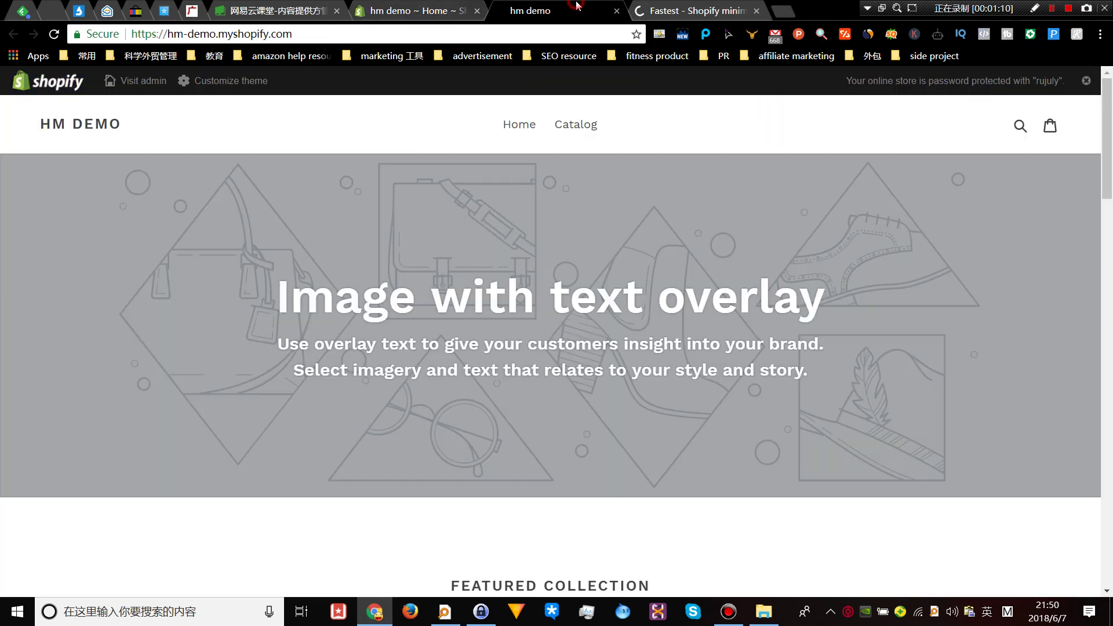
pyautogui.click(418, 6)
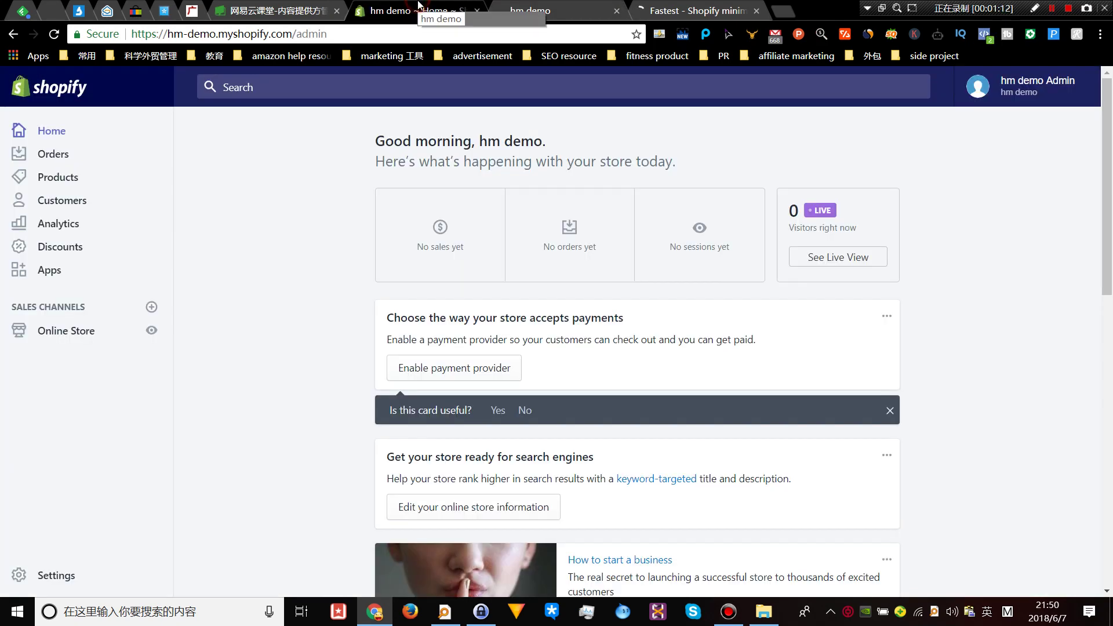
# - Examine the item details of the Fastest Shopify theme on its ThemeForest page, dismissing the promotional banner
pyautogui.click(690, 10)
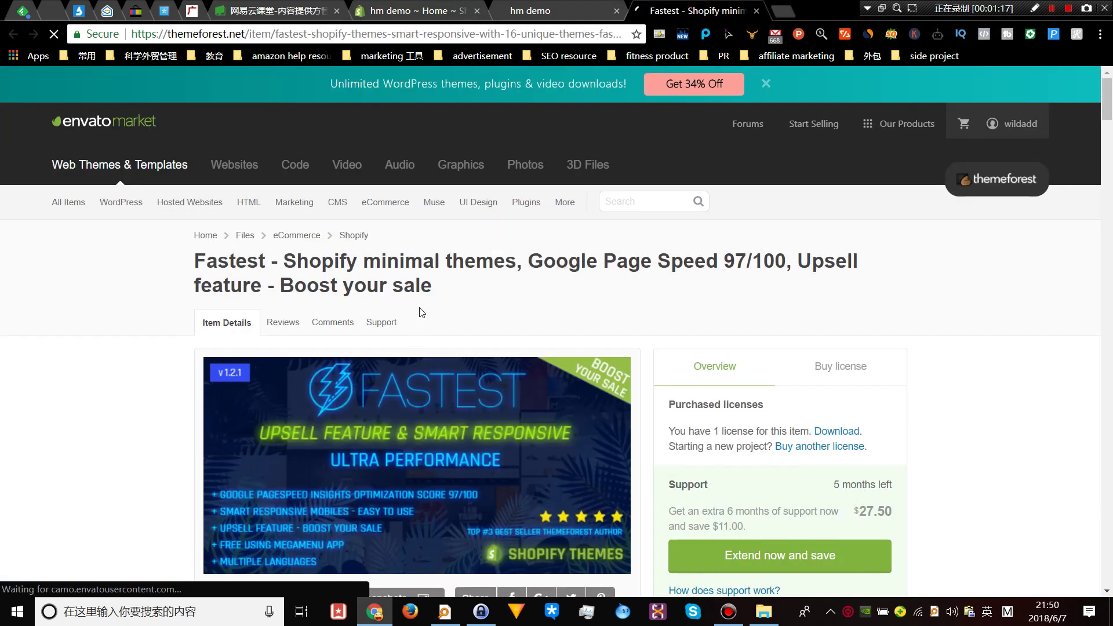
pyautogui.click(766, 83)
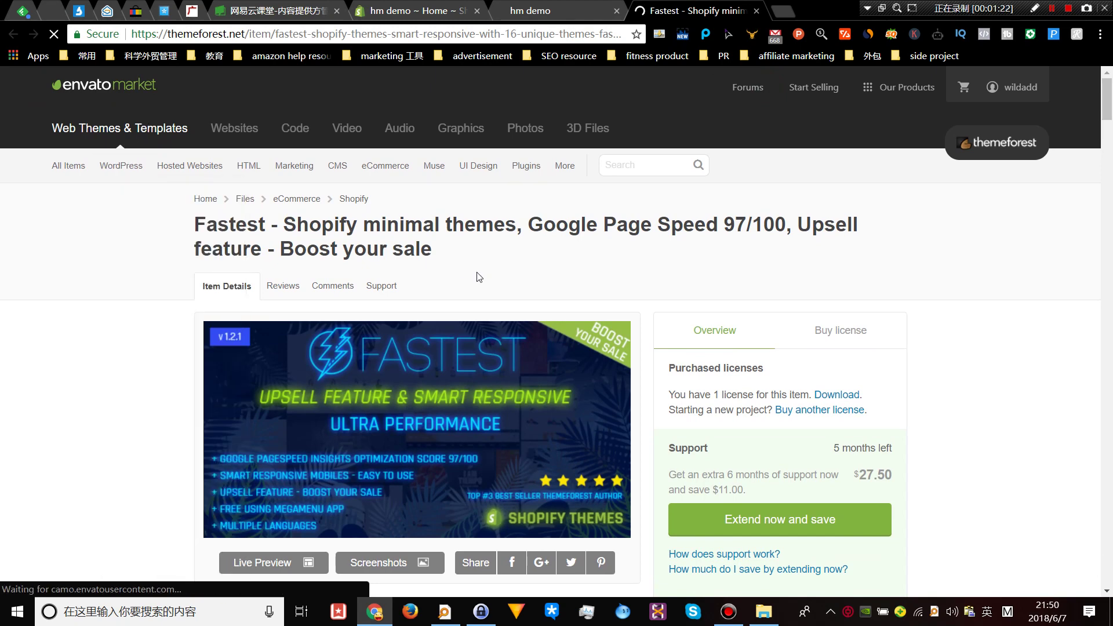
pyautogui.scroll(-1, 476, 277)
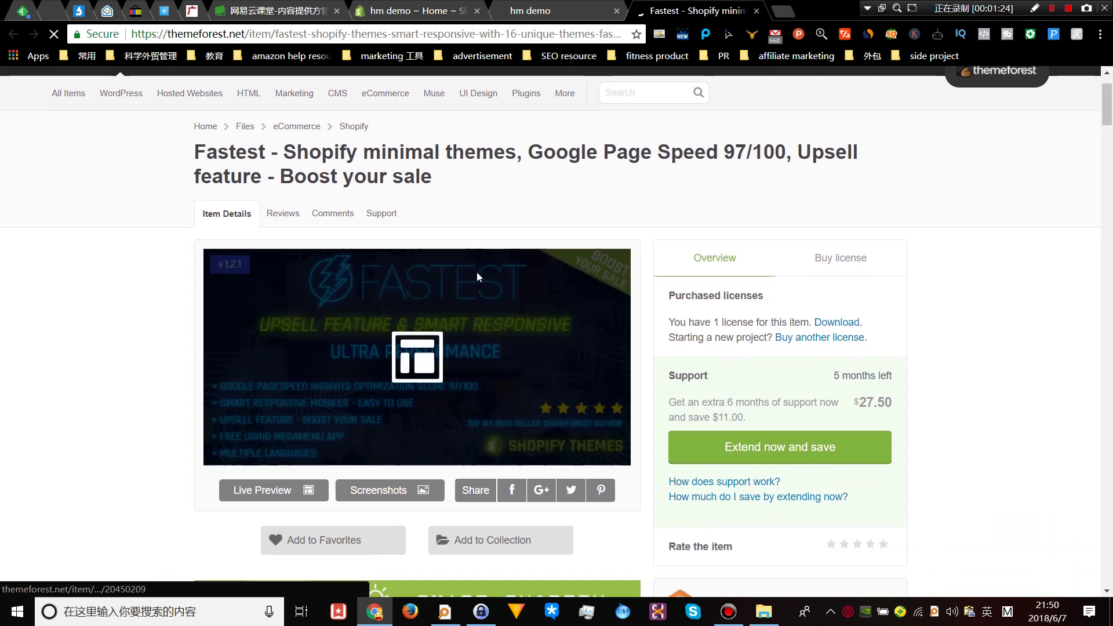
pyautogui.scroll(-1, 476, 273)
pyautogui.scroll(-3, 477, 275)
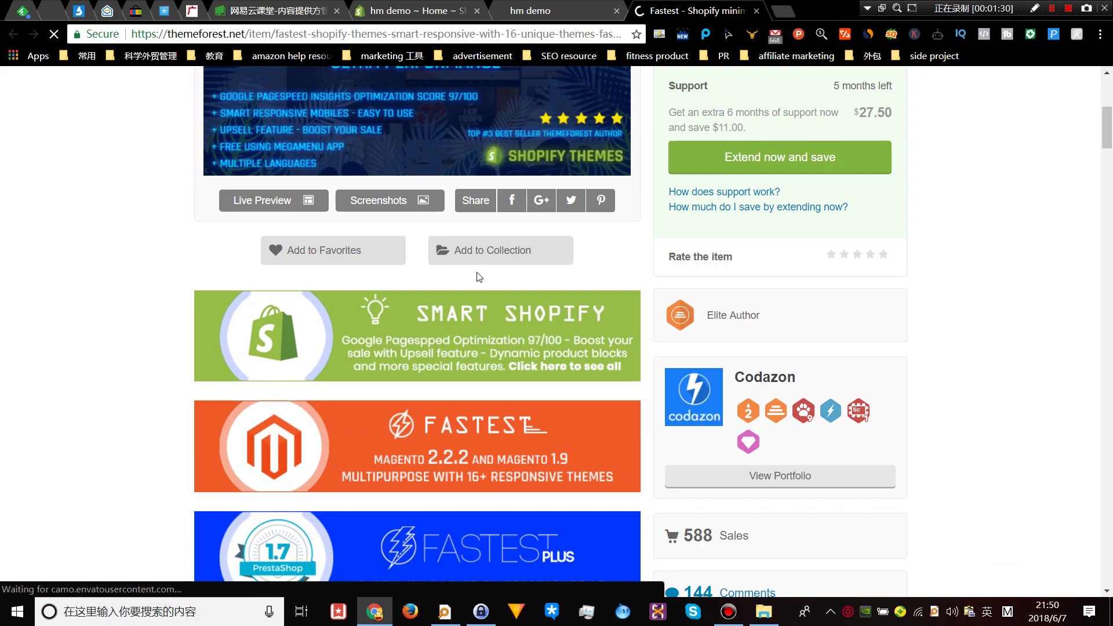
pyautogui.scroll(-3, 479, 278)
pyautogui.scroll(8, 479, 277)
pyautogui.scroll(-2, 480, 277)
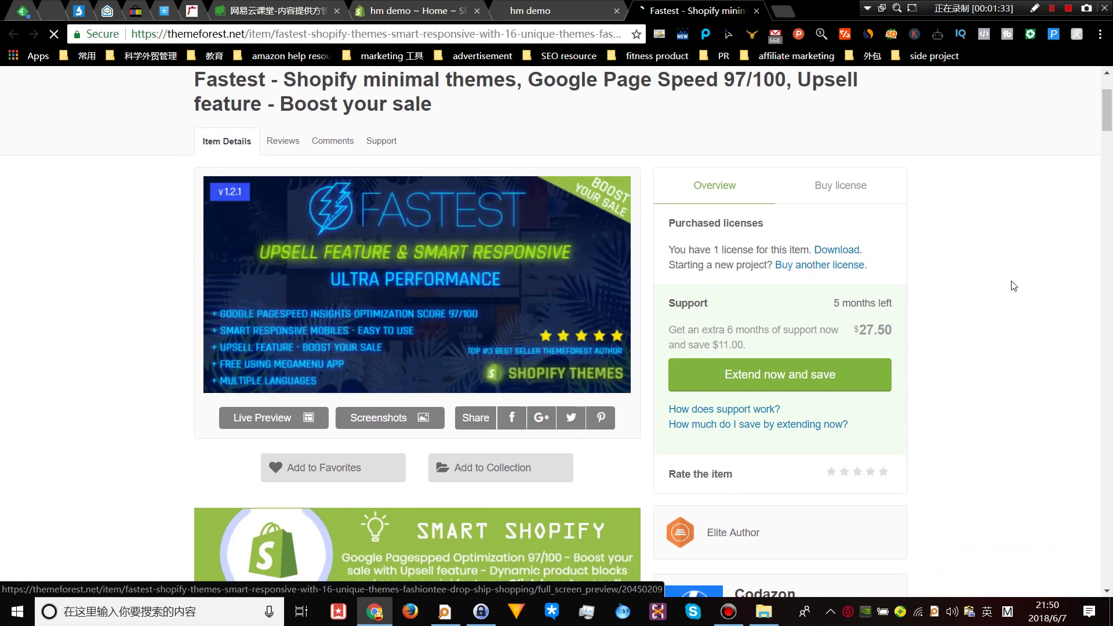
pyautogui.scroll(-3, 371, 261)
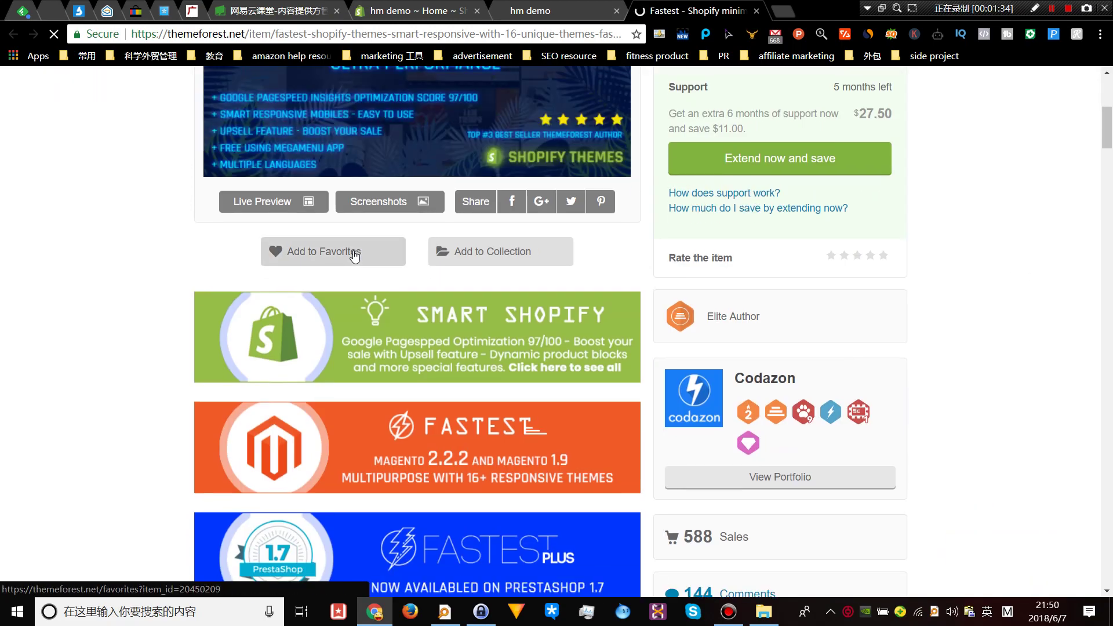
pyautogui.scroll(3, 355, 256)
pyautogui.scroll(-10, 354, 232)
pyautogui.scroll(-5, 352, 181)
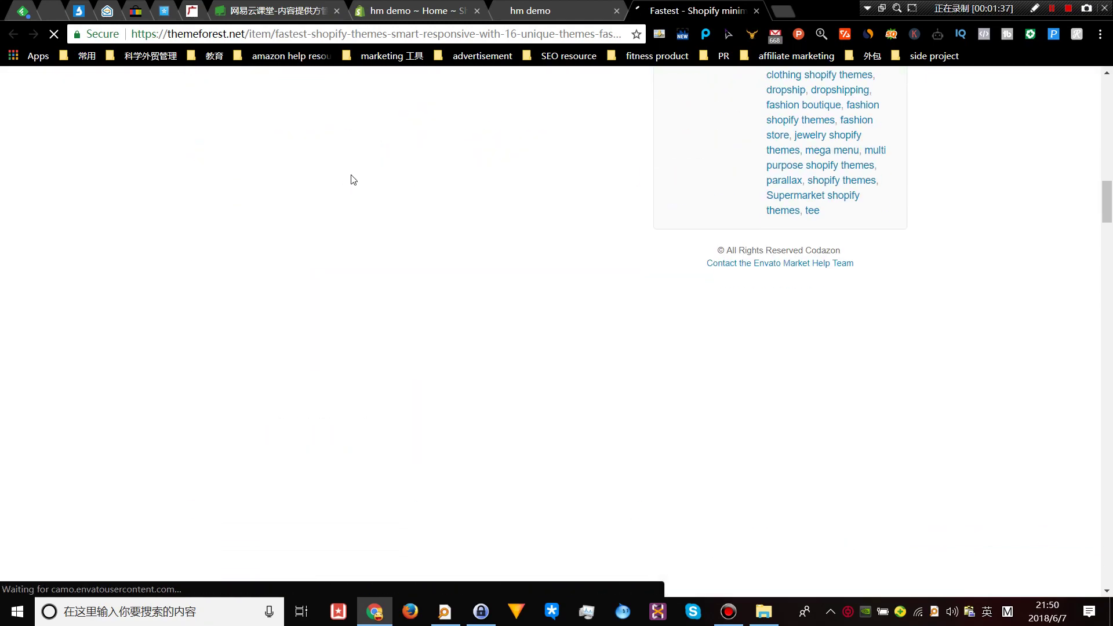
pyautogui.scroll(10, 352, 180)
pyautogui.scroll(-5, 352, 180)
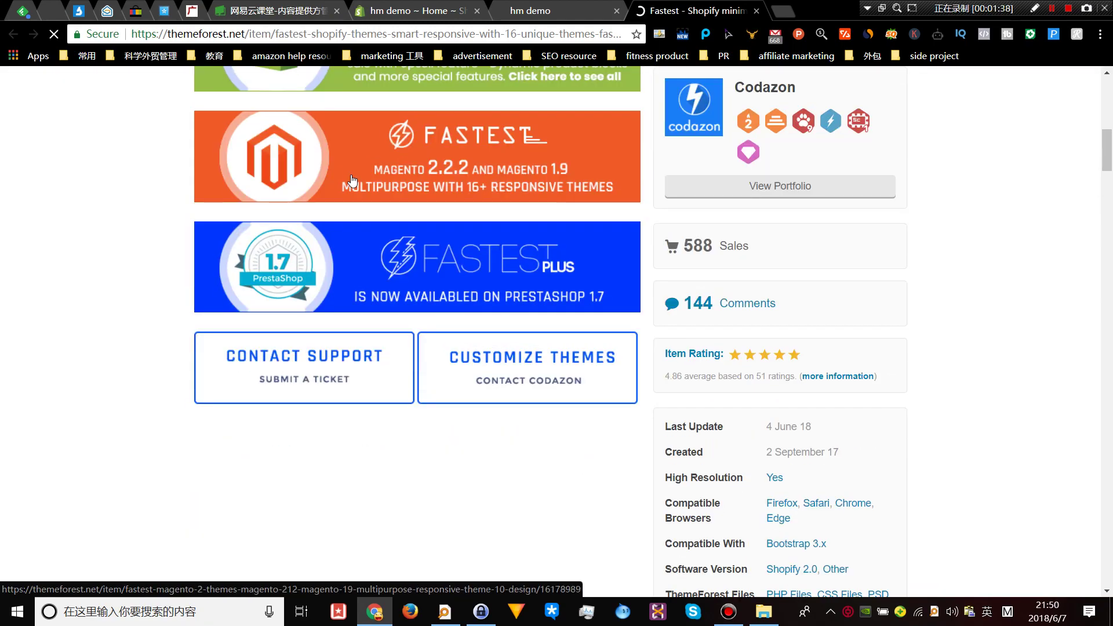
pyautogui.scroll(-10, 350, 179)
pyautogui.scroll(-5, 354, 182)
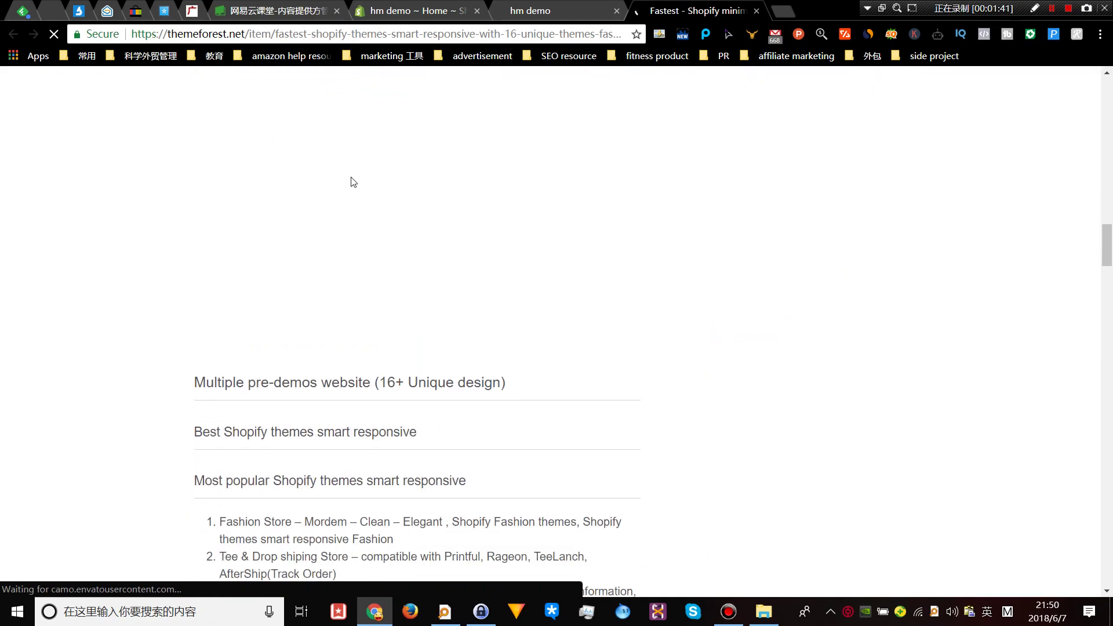
pyautogui.scroll(3, 352, 181)
pyautogui.scroll(-10, 354, 232)
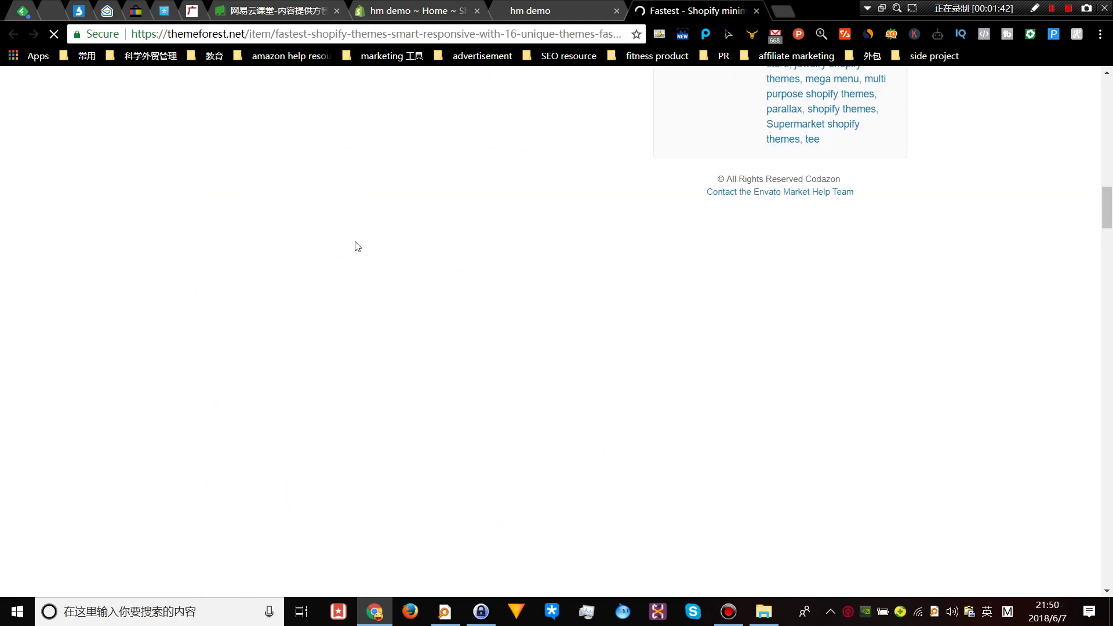
pyautogui.scroll(20, 356, 246)
pyautogui.scroll(1, 356, 248)
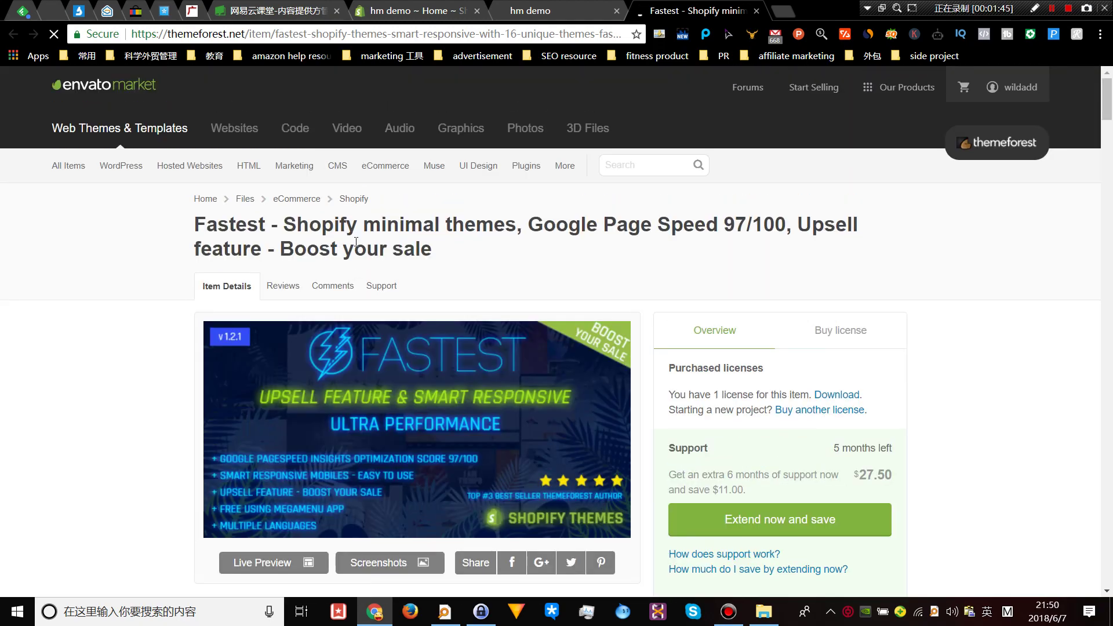
pyautogui.scroll(-3, 356, 242)
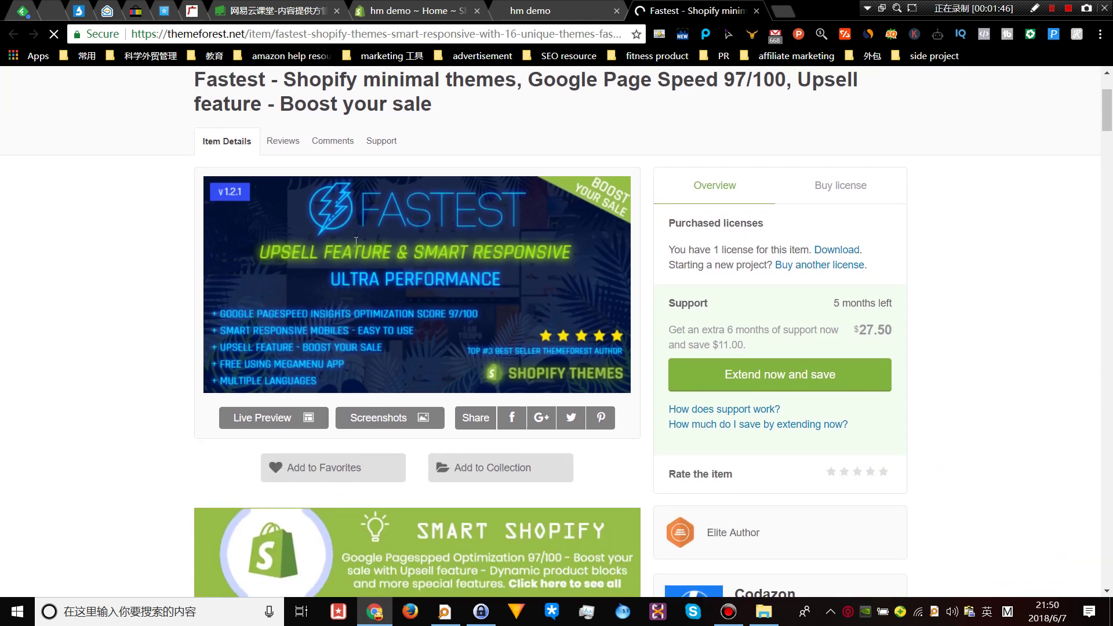
pyautogui.scroll(3, 425, 285)
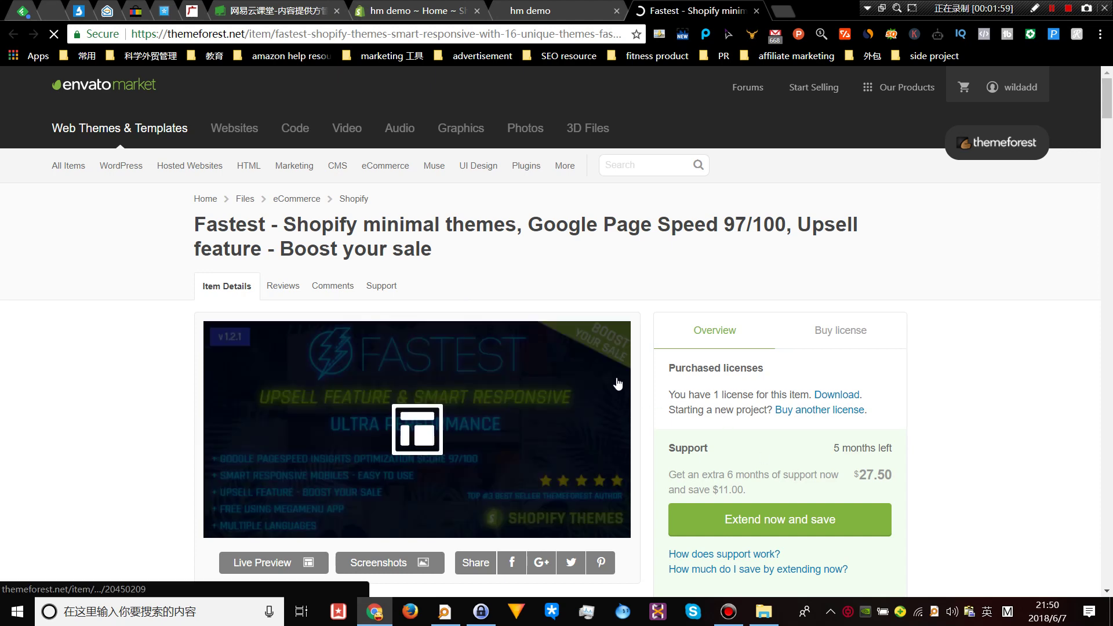
# - Open the theme upload dialog from the Online Store's Themes page in the hm demo admin
pyautogui.click(527, 10)
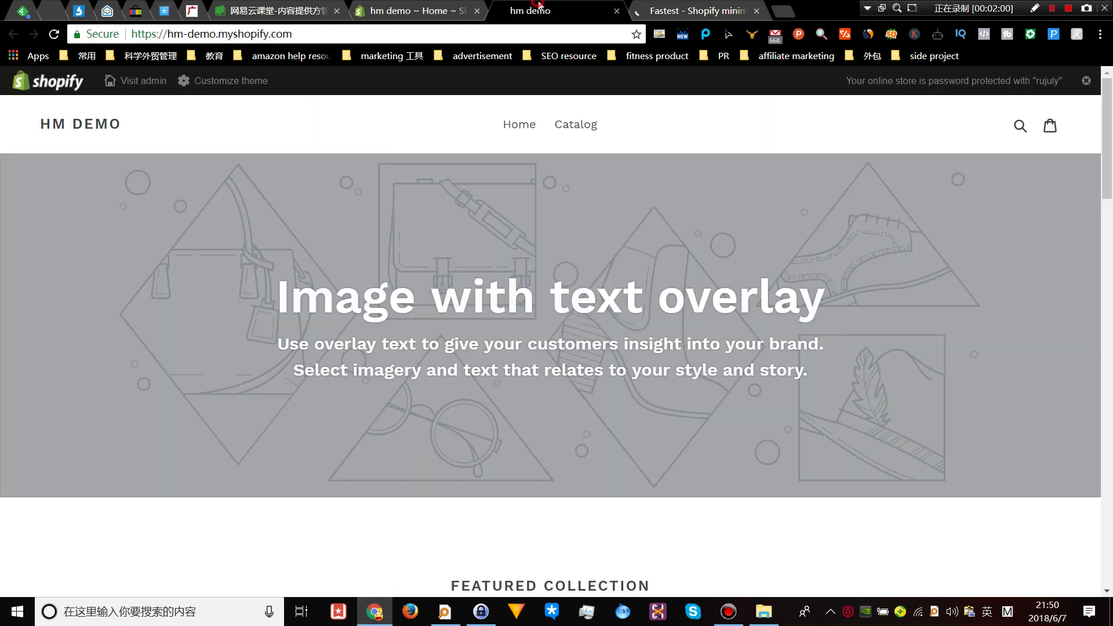
pyautogui.click(439, 6)
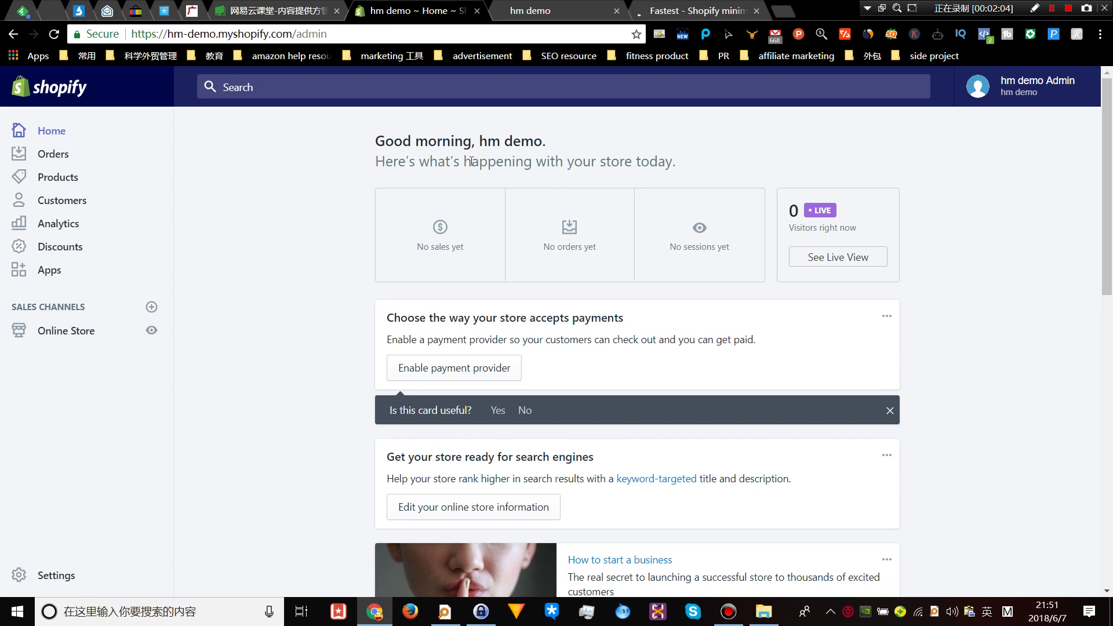
pyautogui.click(90, 334)
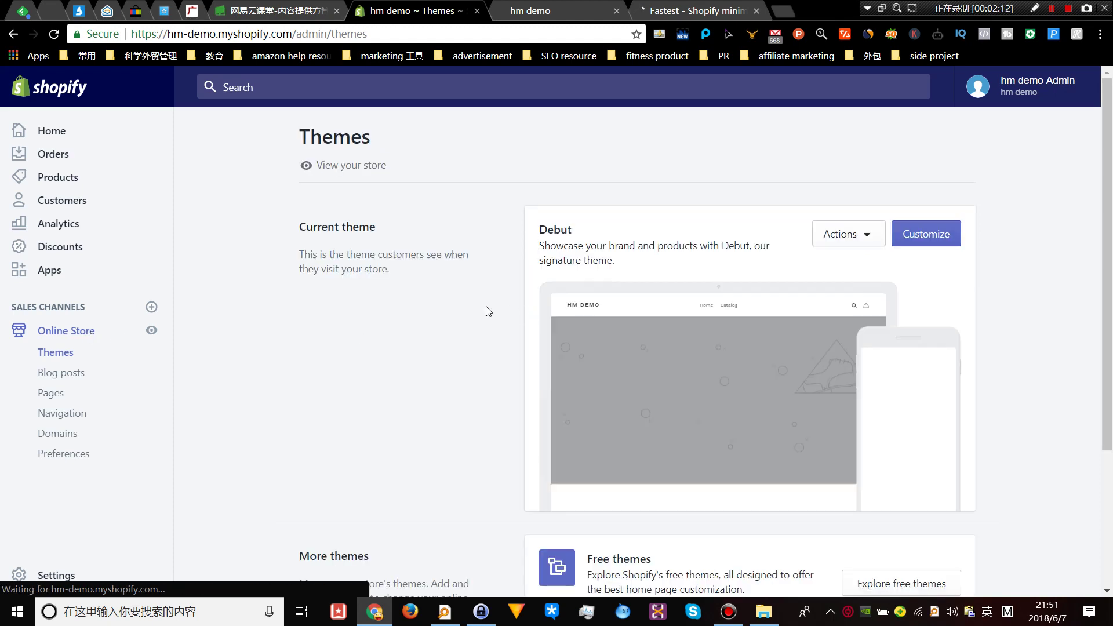
pyautogui.scroll(-3, 458, 323)
pyautogui.scroll(3, 458, 324)
pyautogui.scroll(-3, 458, 323)
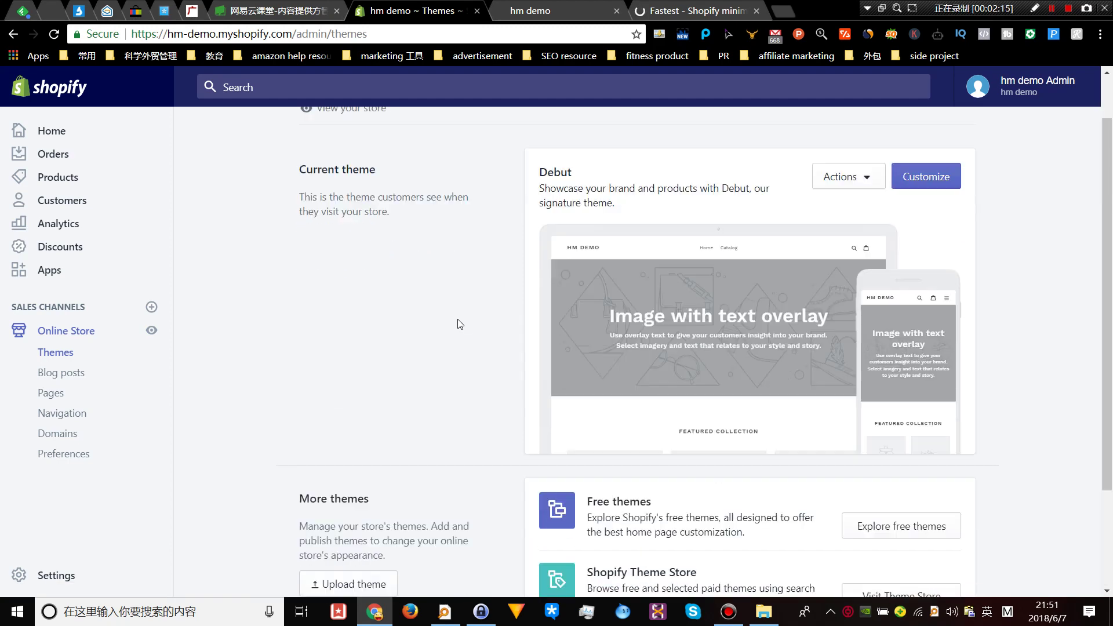
pyautogui.click(365, 449)
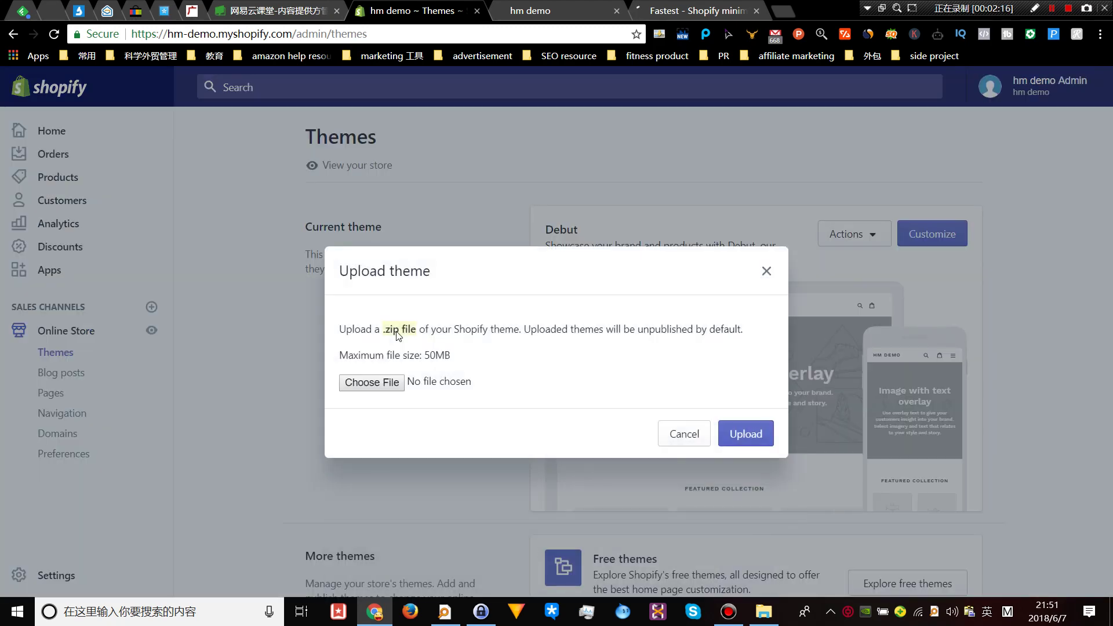
# - Start choosing the theme file and browse to theme-packages inside shopify-fastest-packages-theme-v1.2.1 in the hm demo folder
pyautogui.click(384, 384)
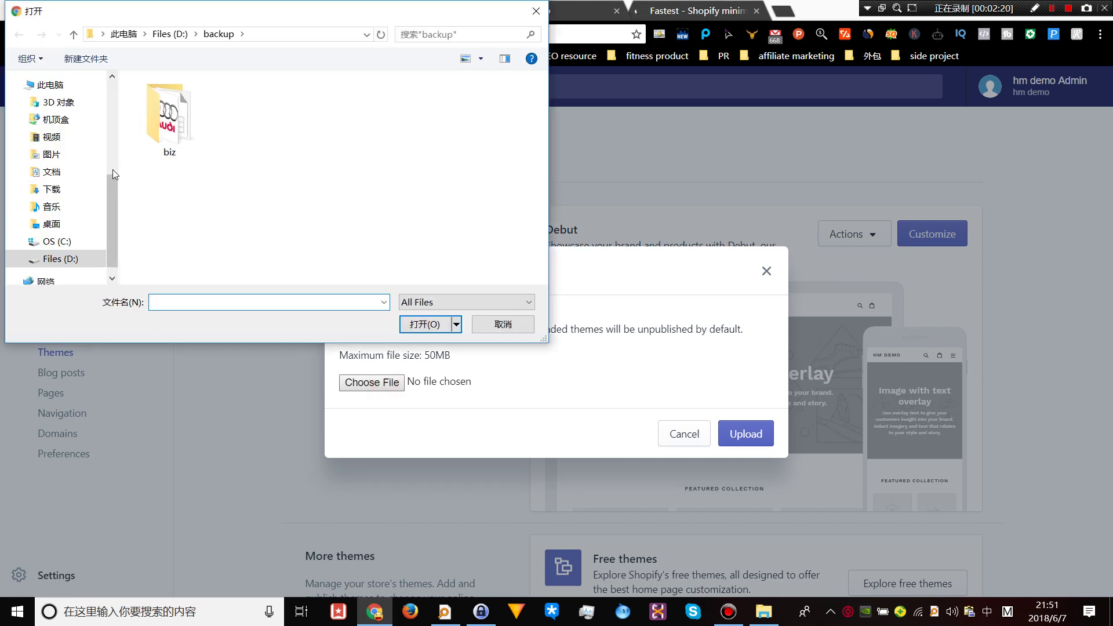
pyautogui.scroll(3, 97, 194)
pyautogui.scroll(2, 96, 195)
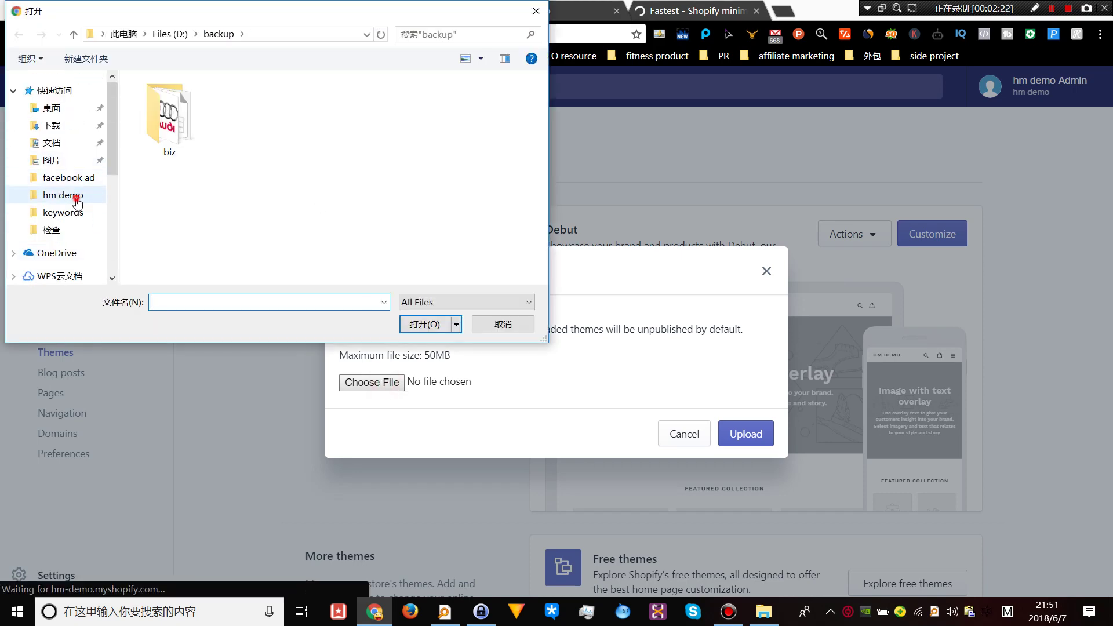
pyautogui.click(77, 195)
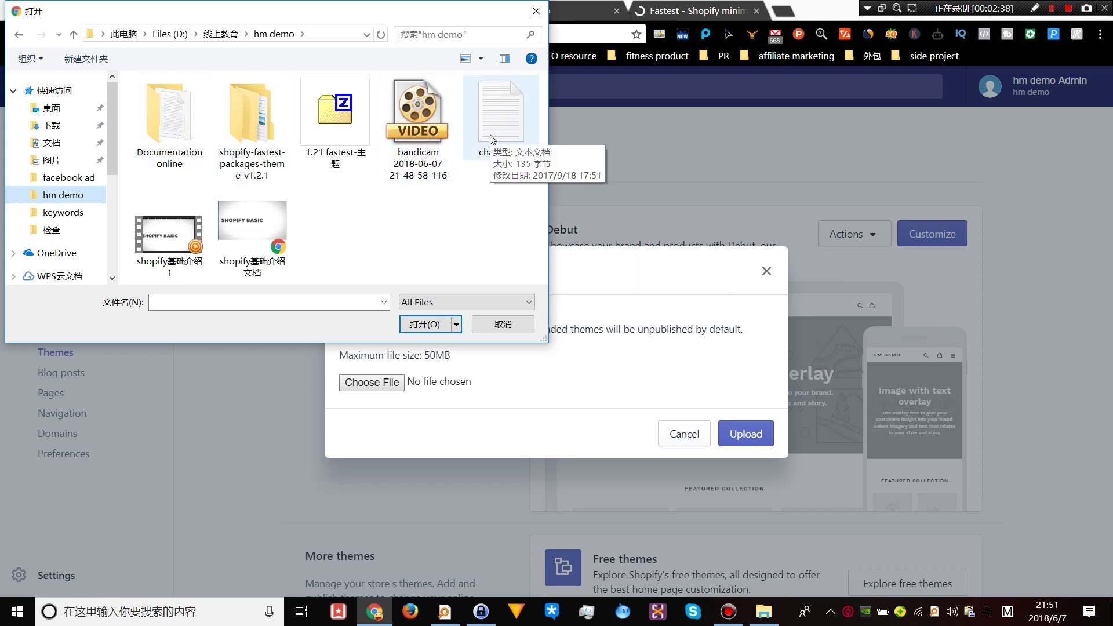
pyautogui.doubleClick(261, 124)
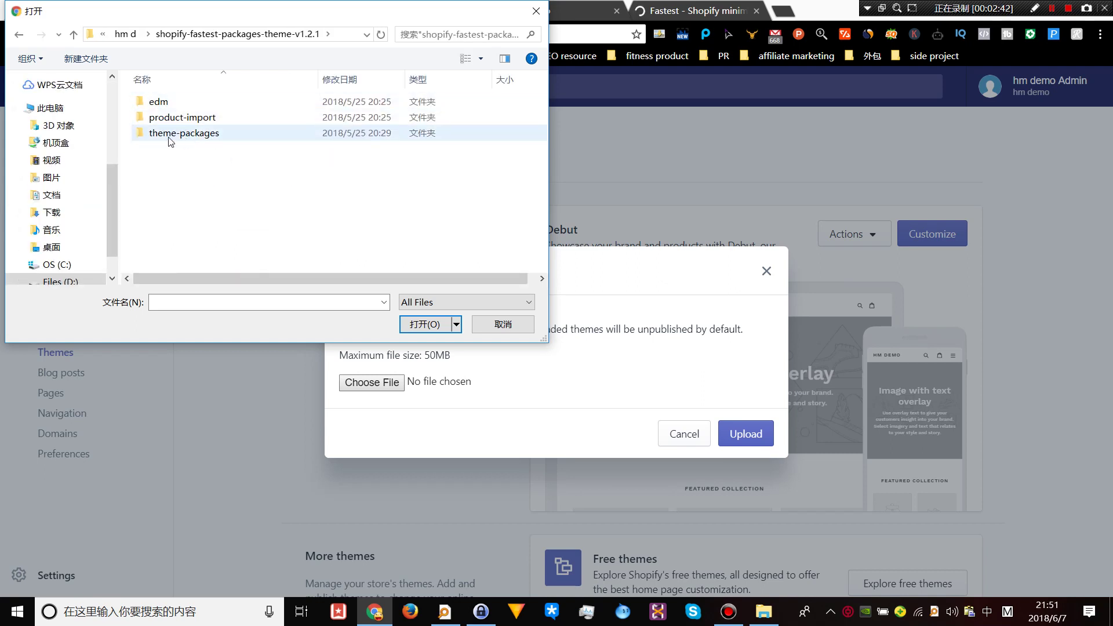
pyautogui.doubleClick(210, 133)
# - Choose fastest-fashion-ellyana-v1.2.1.zip from the theme-packages folder and upload it to the store
pyautogui.scroll(-2, 210, 255)
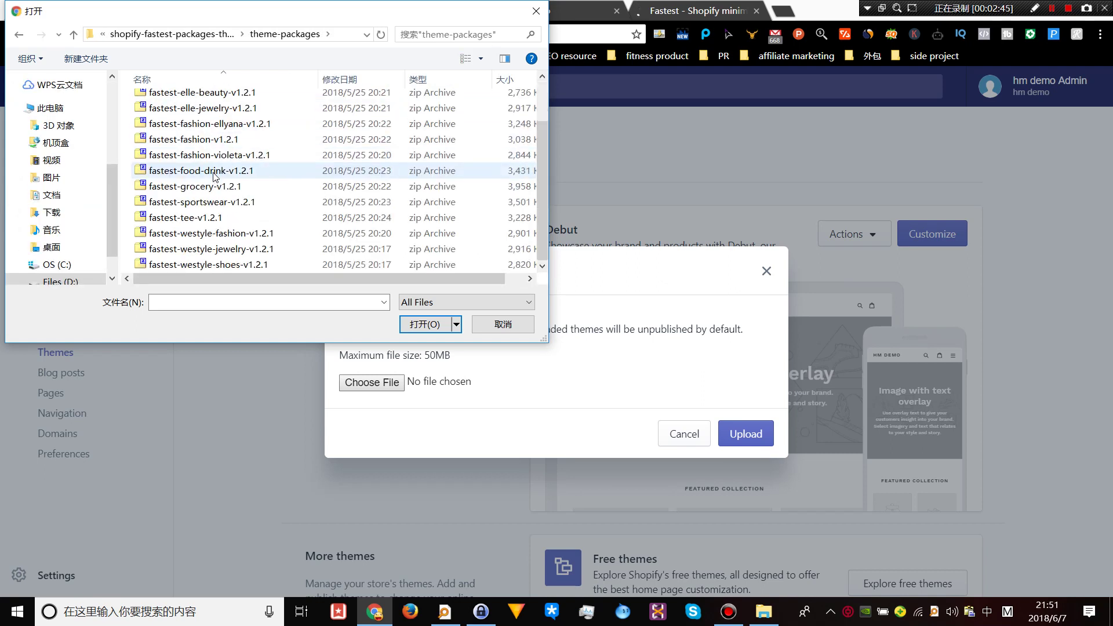
pyautogui.scroll(2, 234, 196)
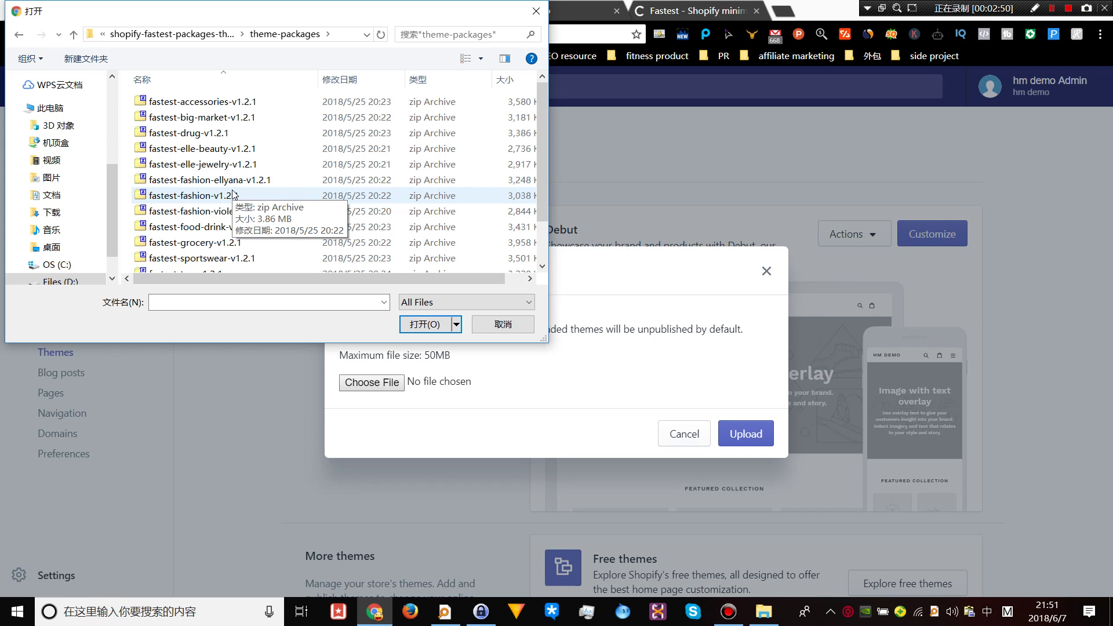
pyautogui.scroll(-2, 233, 194)
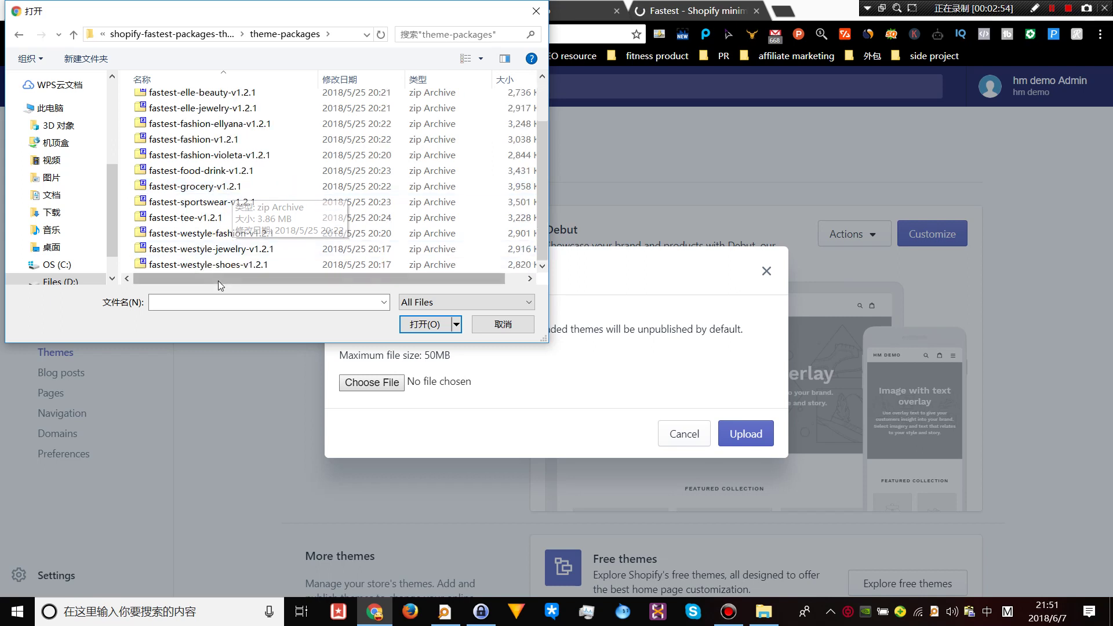
pyautogui.scroll(2, 225, 249)
pyautogui.scroll(-2, 225, 250)
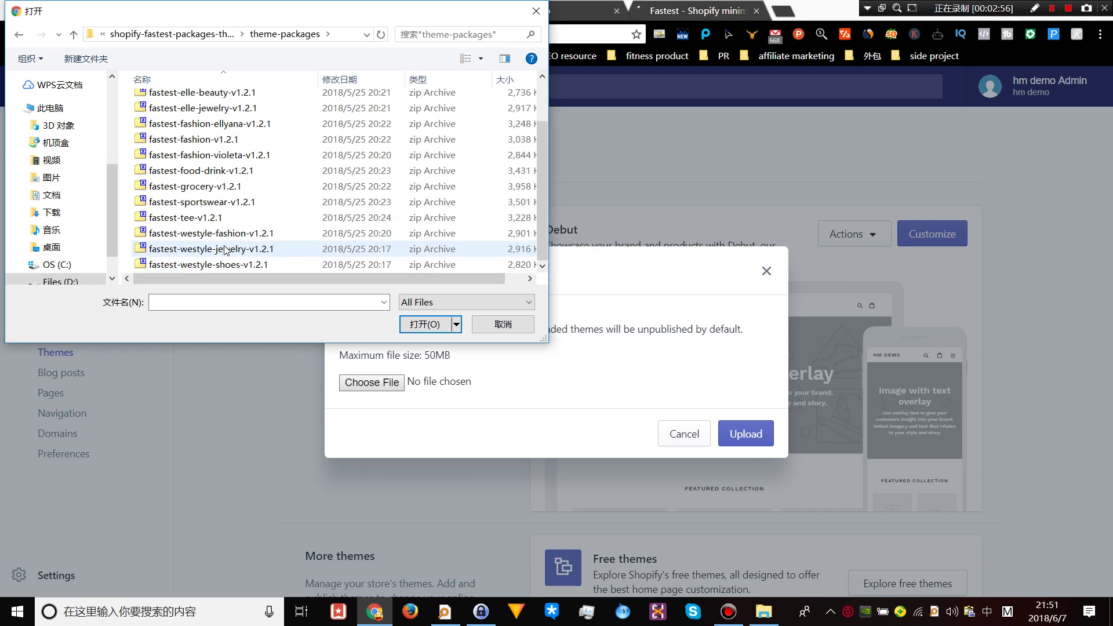
pyautogui.scroll(2, 225, 249)
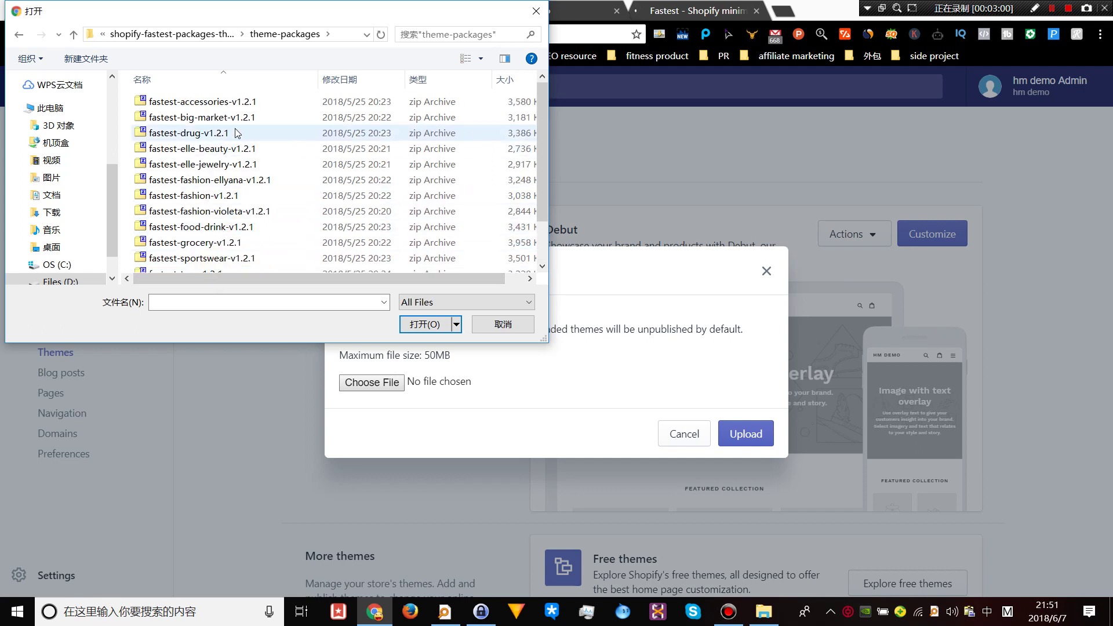
pyautogui.click(230, 181)
pyautogui.doubleClick(229, 181)
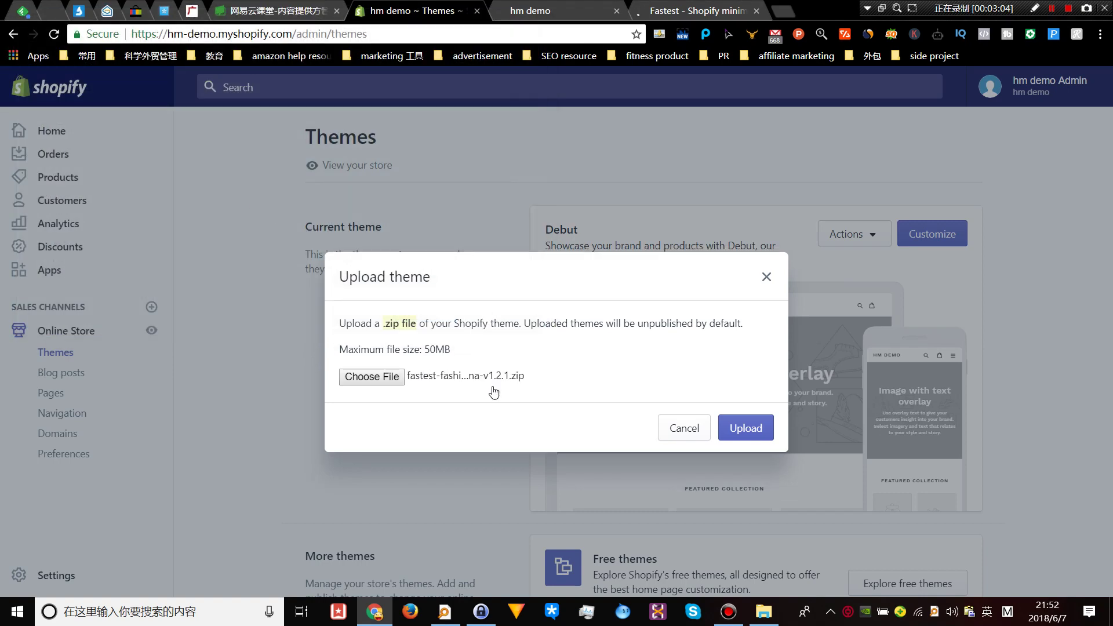
pyautogui.click(764, 435)
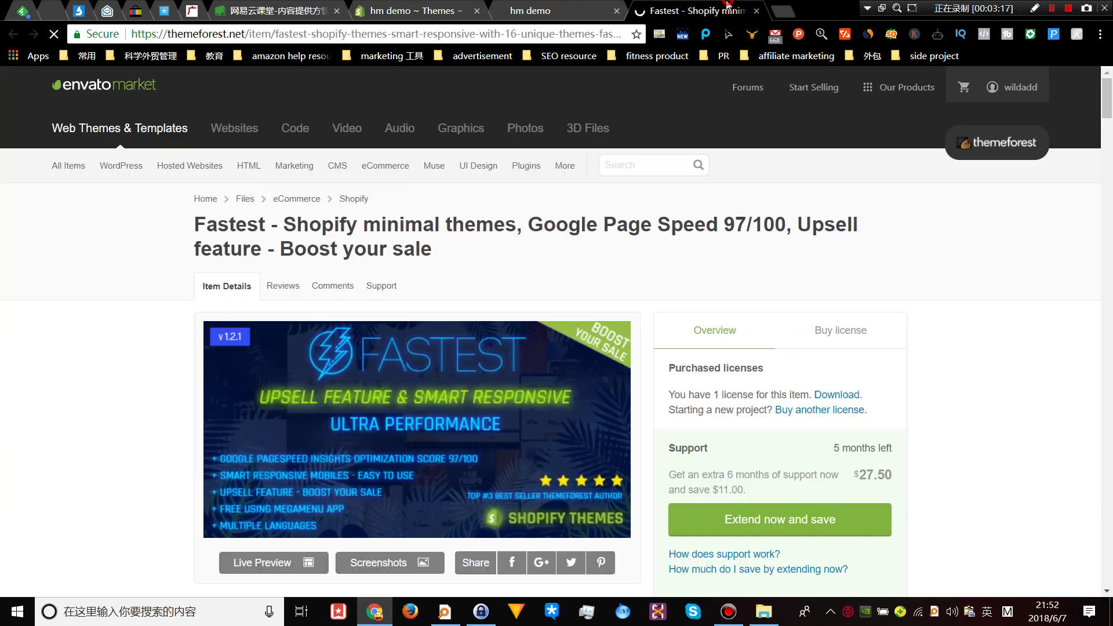
# - Open the Fastest theme's live preview from ThemeForest without the marketplace frame, then check the theme upload's progress in the hm demo admin
pyautogui.hotkey('ctrl', '9')
pyautogui.scroll(-4, 471, 300)
pyautogui.click(442, 231)
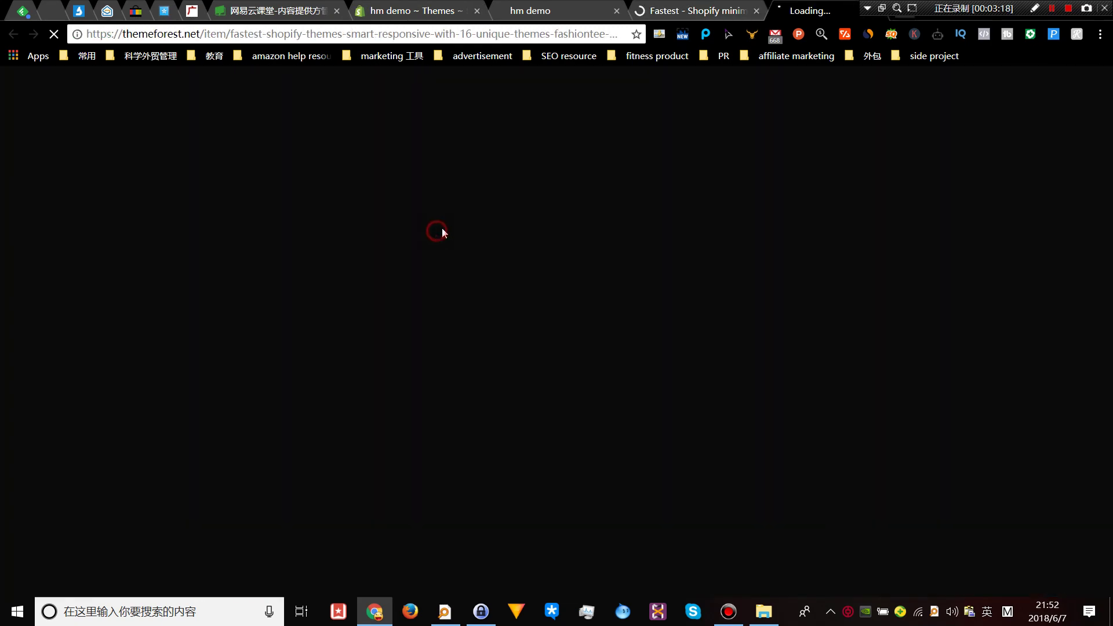
pyautogui.click(745, 13)
pyautogui.click(756, 11)
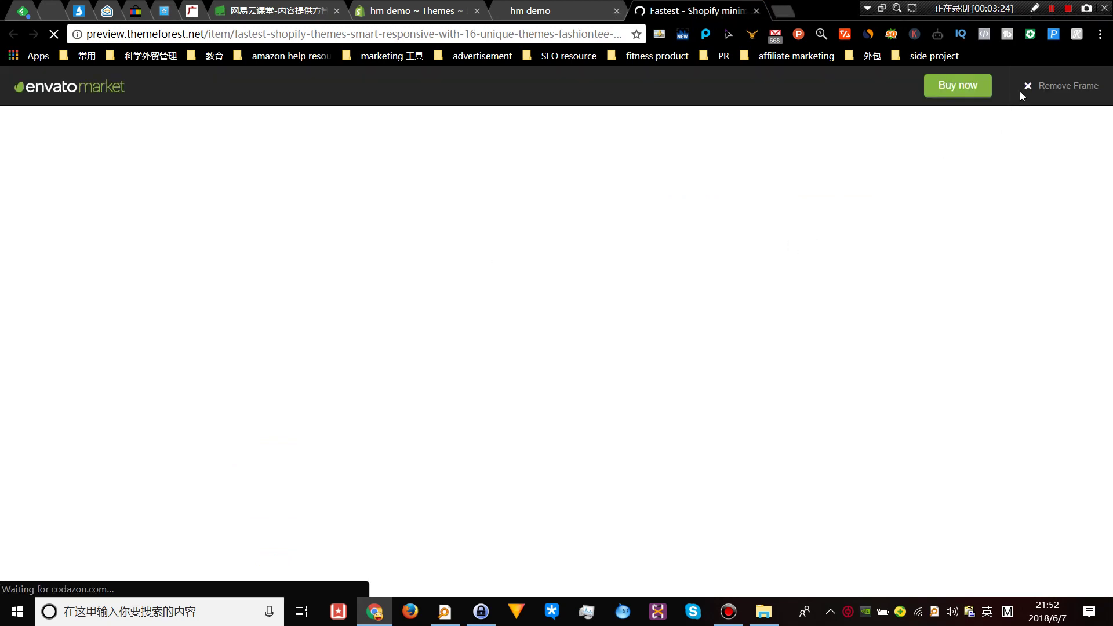
pyautogui.click(1054, 86)
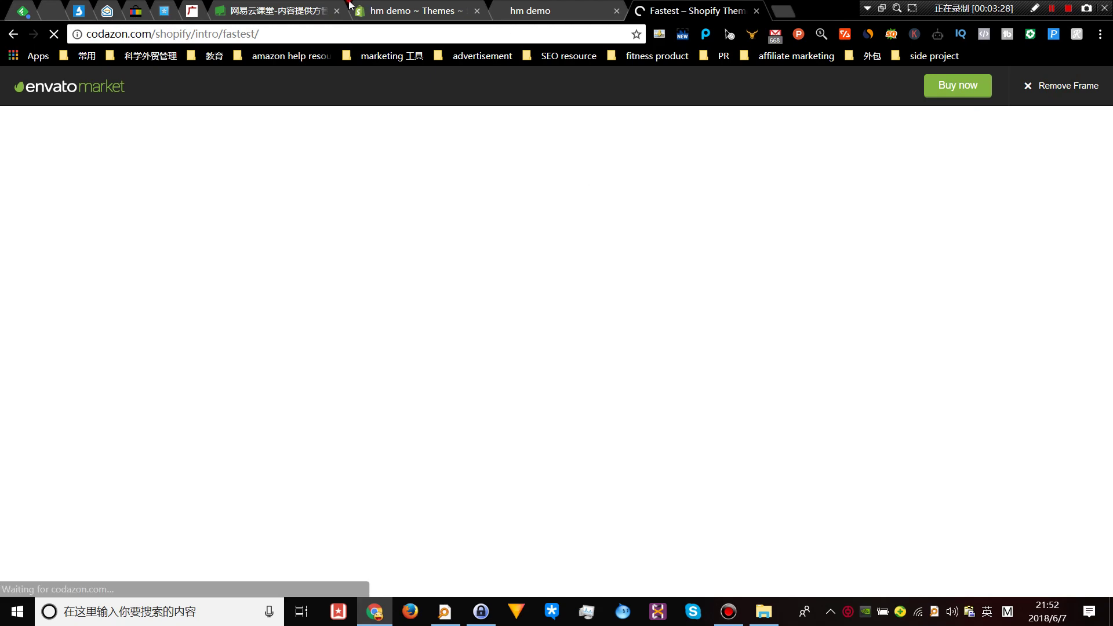
pyautogui.click(394, 5)
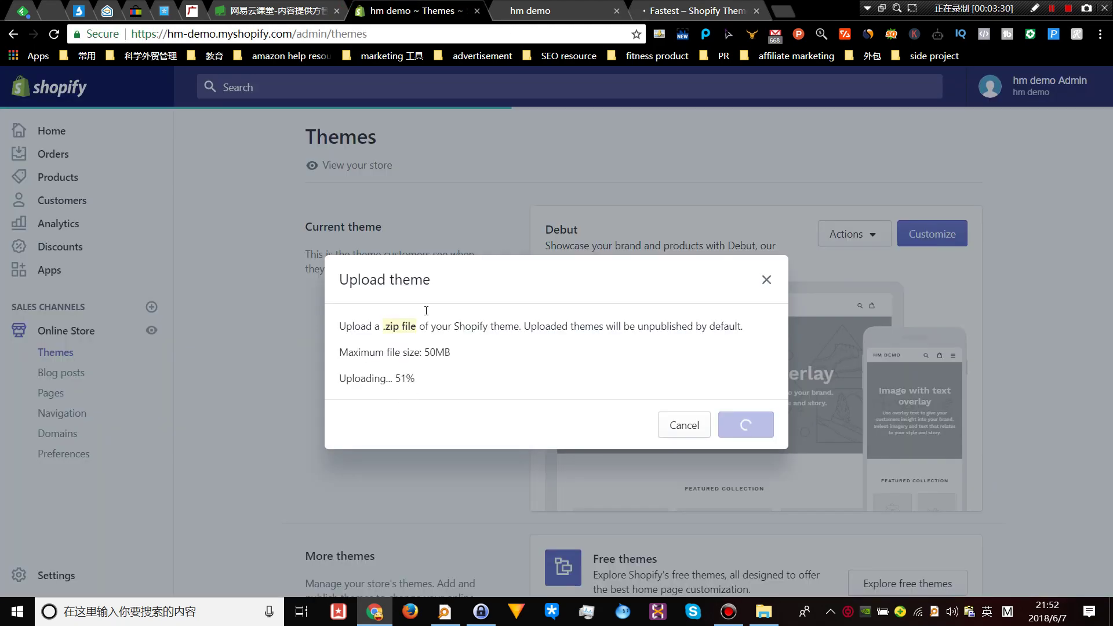
# - Examine the gallery of available style demos on the Fastest theme's preview page
pyautogui.click(704, 5)
pyautogui.scroll(-10, 429, 321)
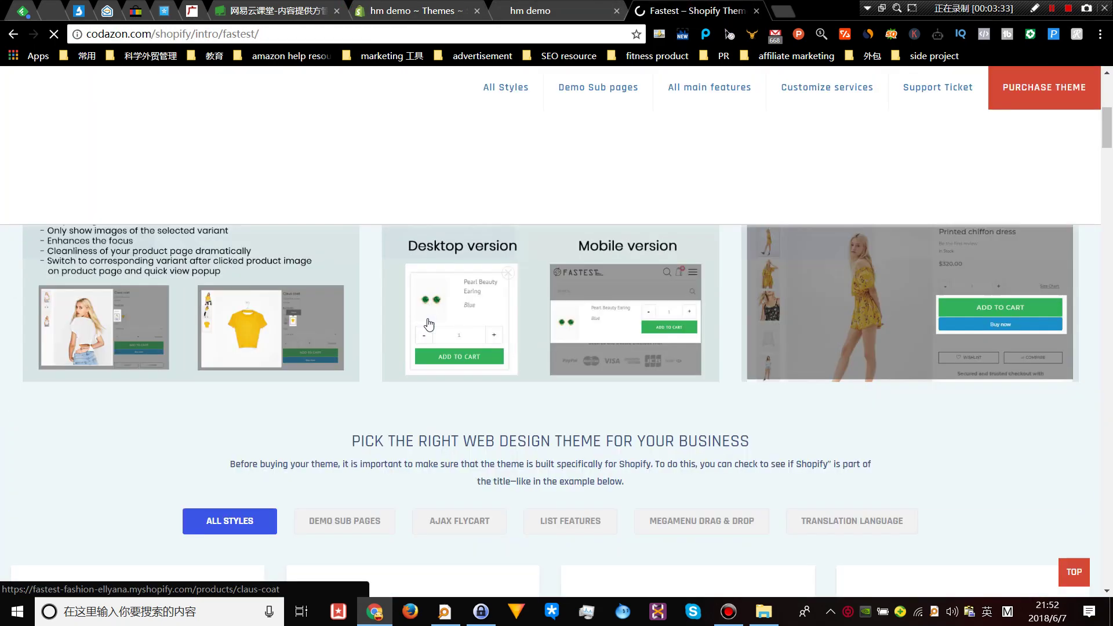
pyautogui.scroll(3, 429, 325)
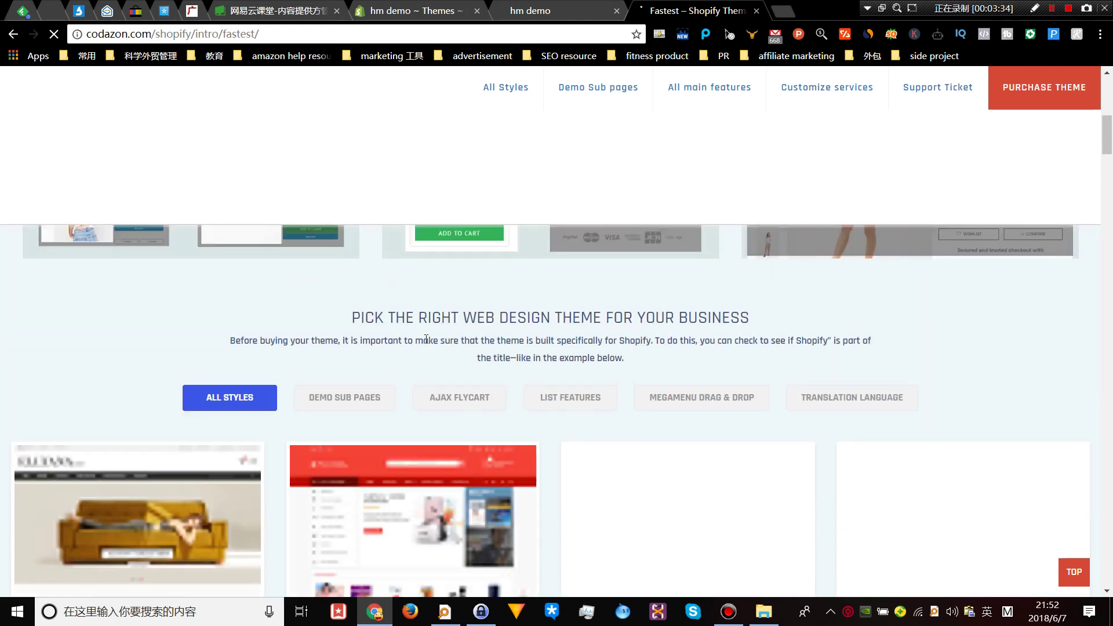
pyautogui.scroll(-3, 426, 339)
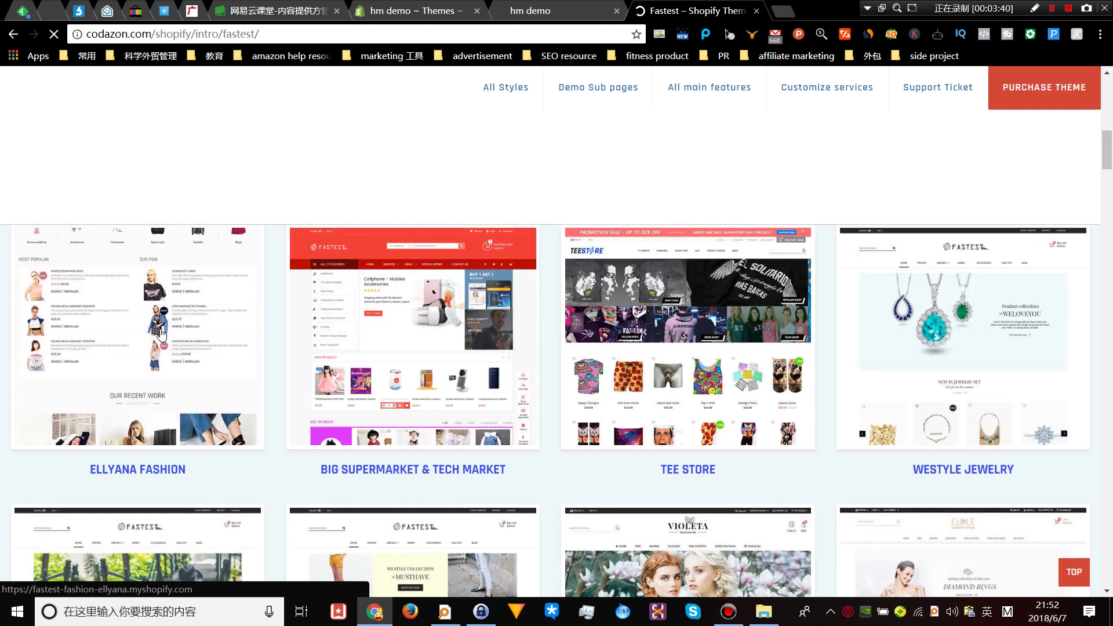
pyautogui.scroll(-1, 681, 319)
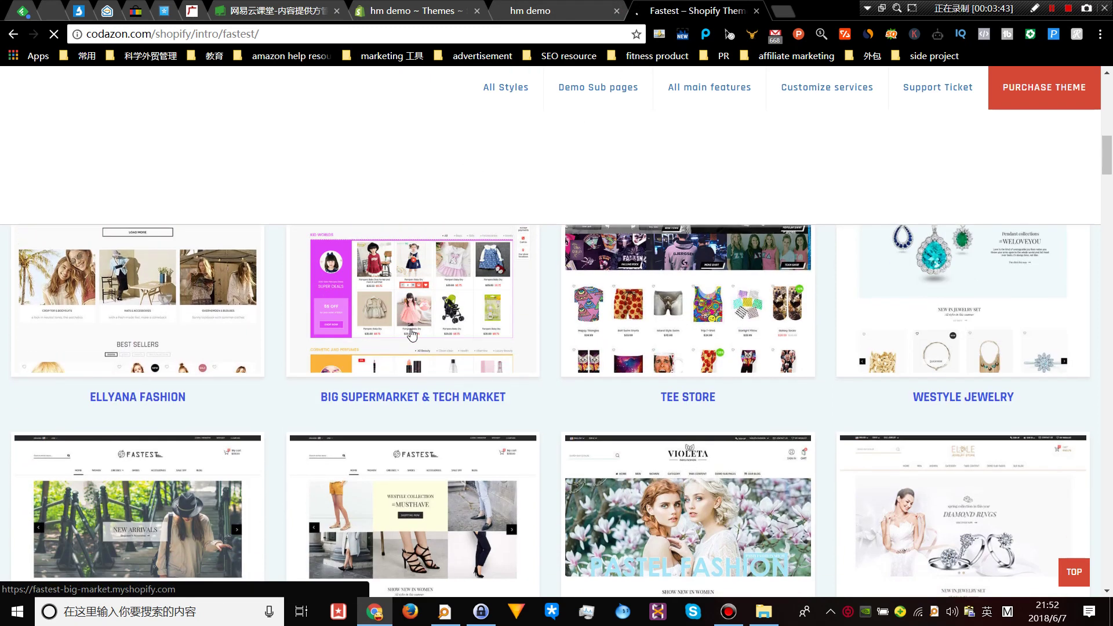
pyautogui.scroll(-3, 754, 324)
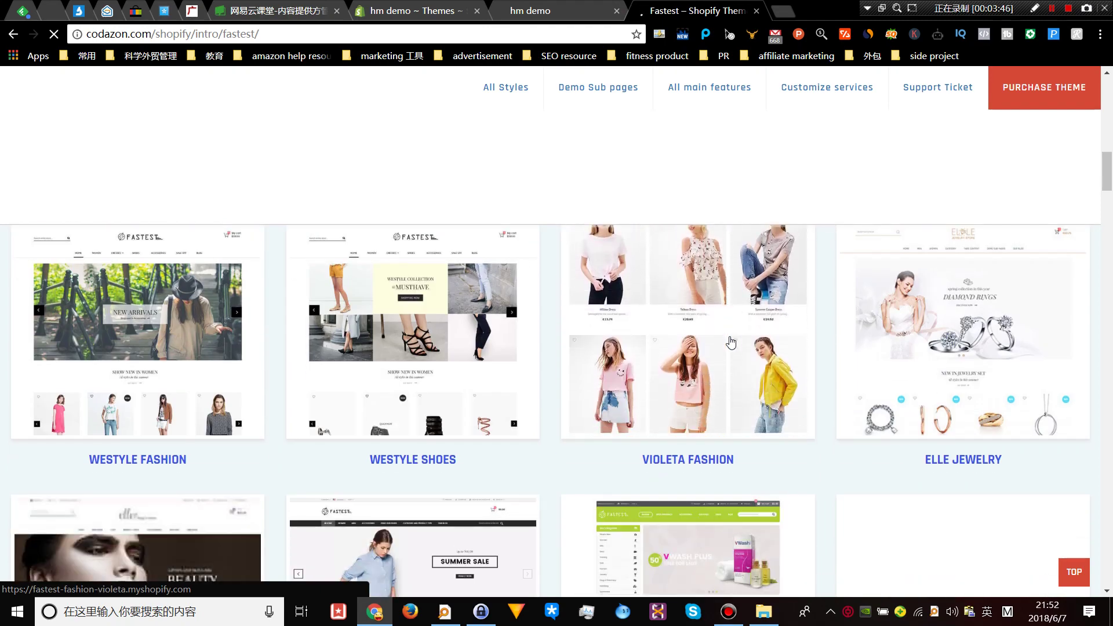
pyautogui.scroll(-4, 731, 342)
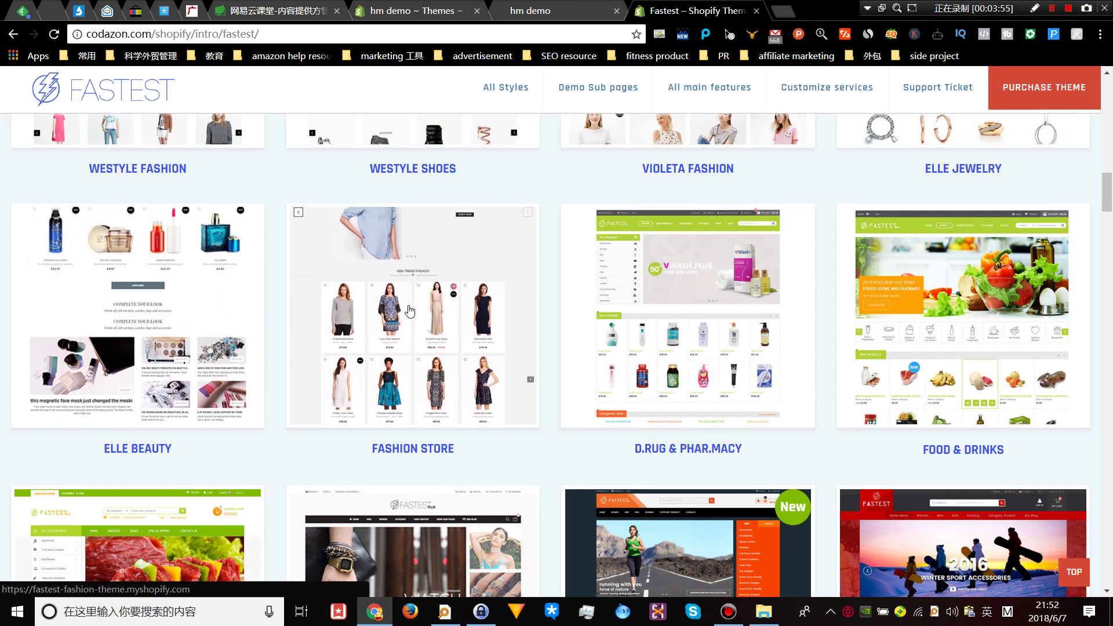
pyautogui.scroll(5, 409, 324)
pyautogui.scroll(4, 408, 324)
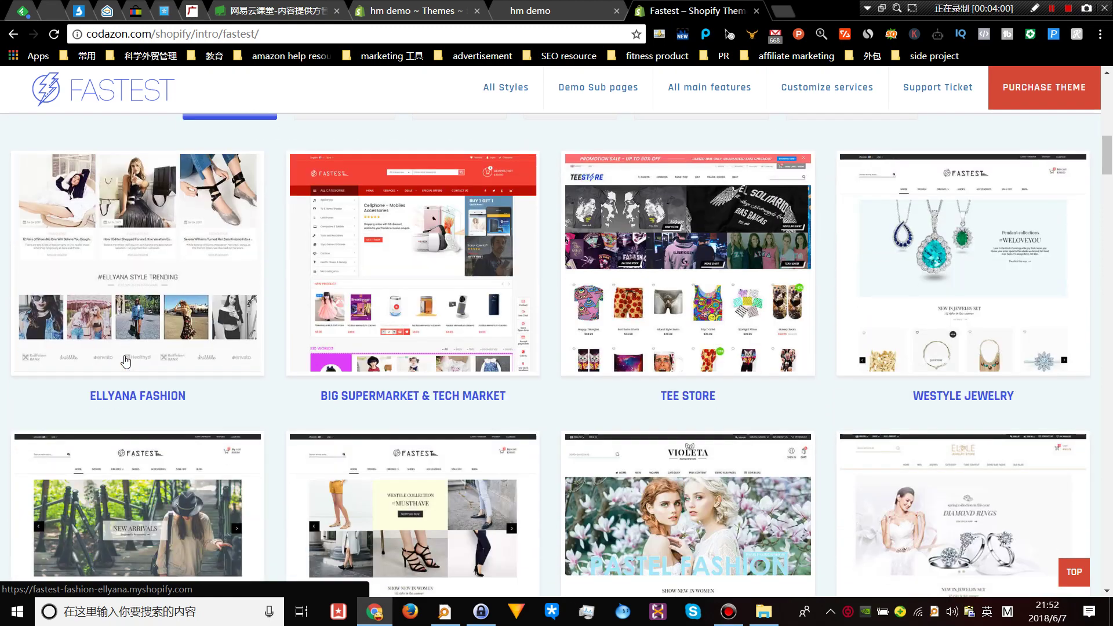
pyautogui.scroll(-2, 125, 363)
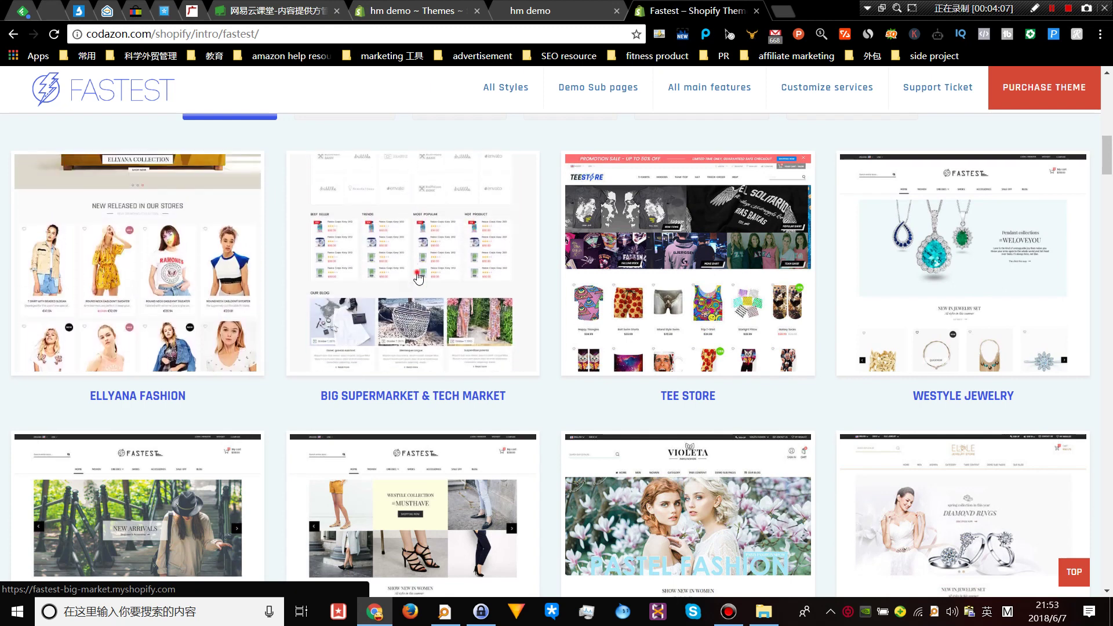
# - Open the Big Supermarket & Tech Market demo and examine its home page product sections, dismissing the popup
pyautogui.click(447, 279)
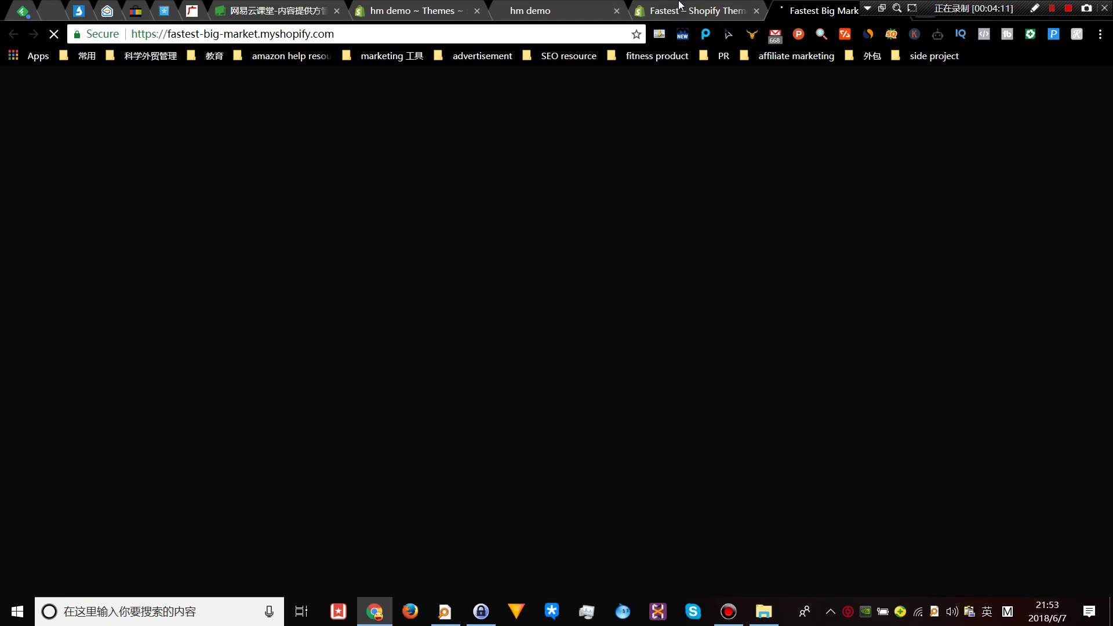
pyautogui.hotkey('ctrl', 'shift', 'Tab')
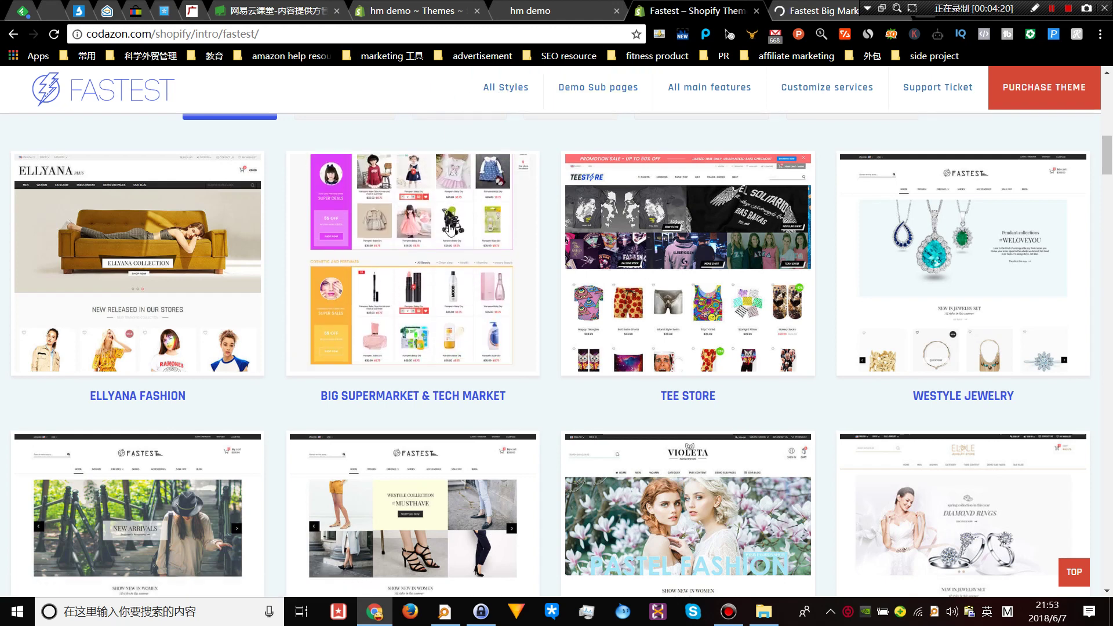
pyautogui.click(794, 7)
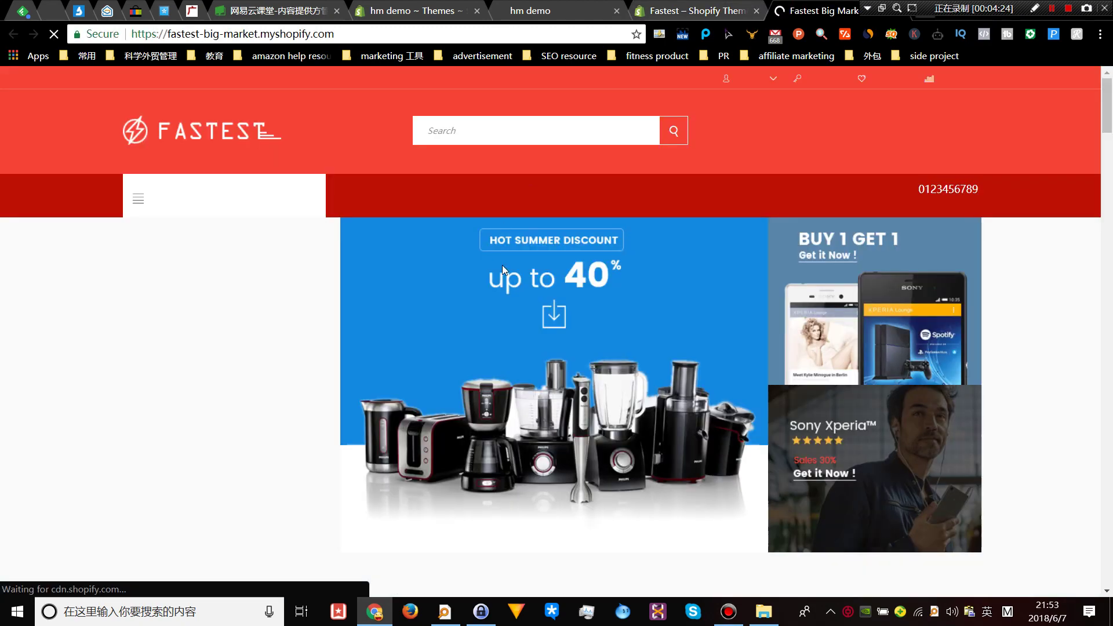
pyautogui.scroll(-10, 502, 266)
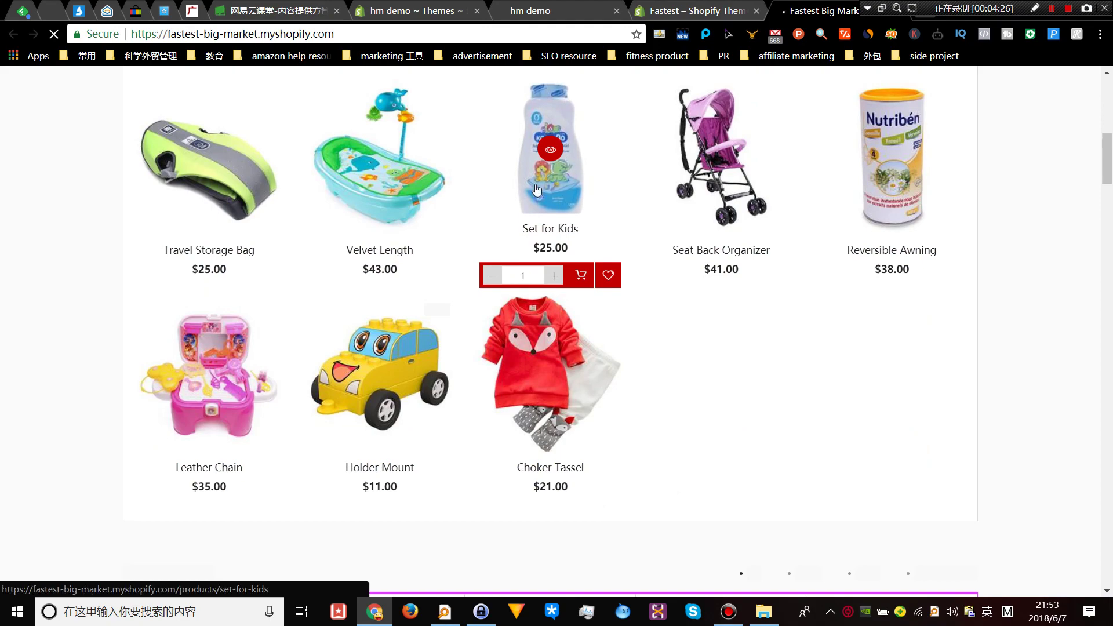
pyautogui.scroll(10, 537, 188)
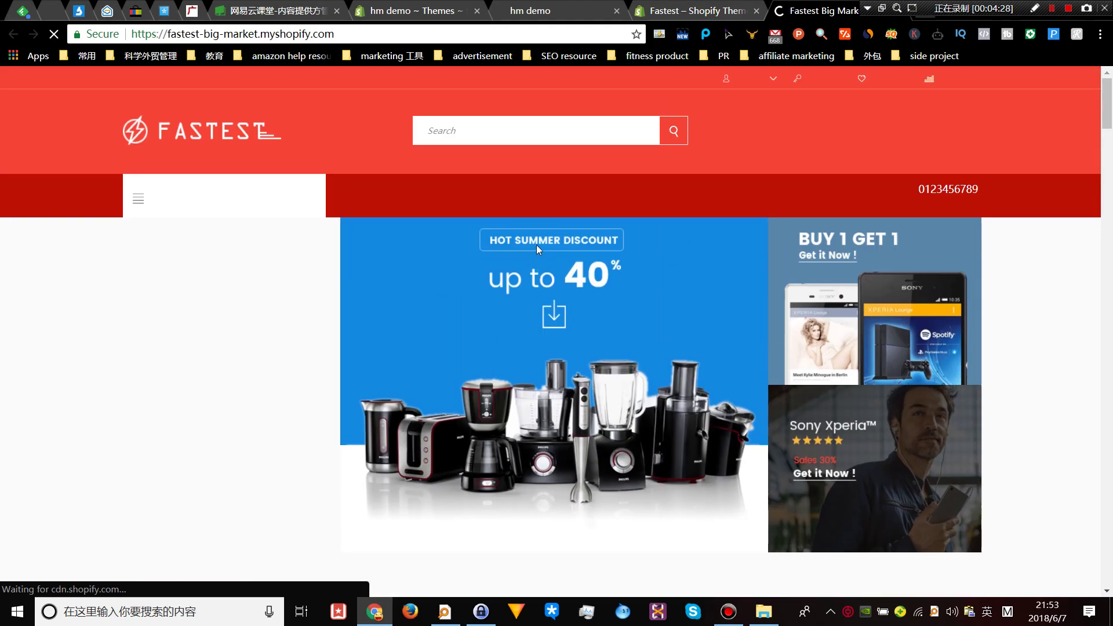
pyautogui.scroll(-10, 537, 245)
pyautogui.scroll(5, 537, 245)
pyautogui.scroll(8, 538, 244)
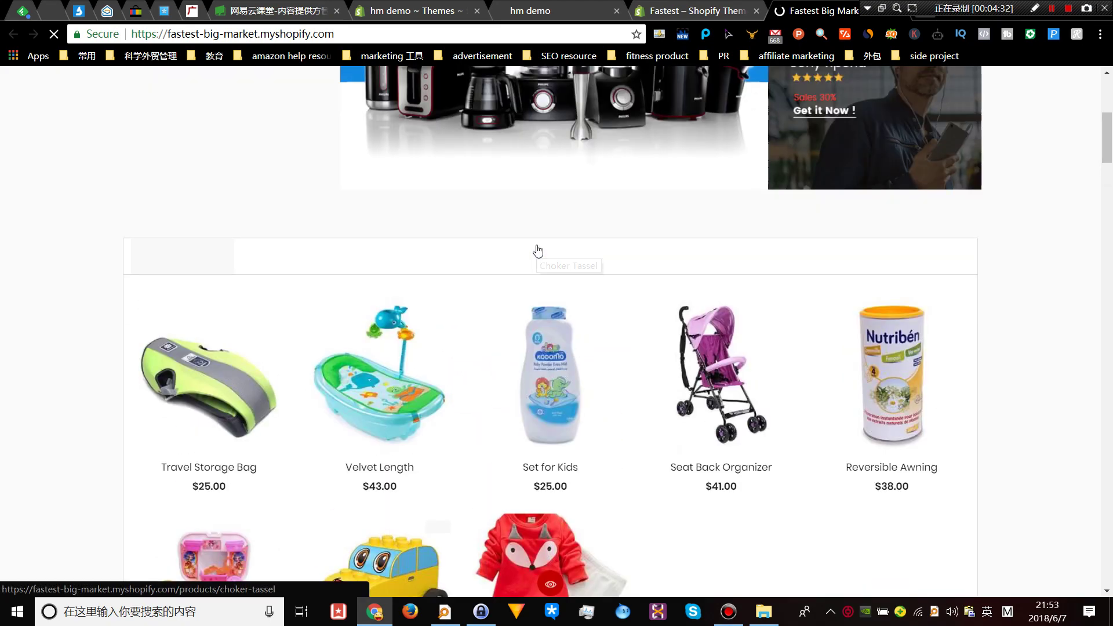
pyautogui.scroll(5, 538, 251)
pyautogui.scroll(-15, 538, 250)
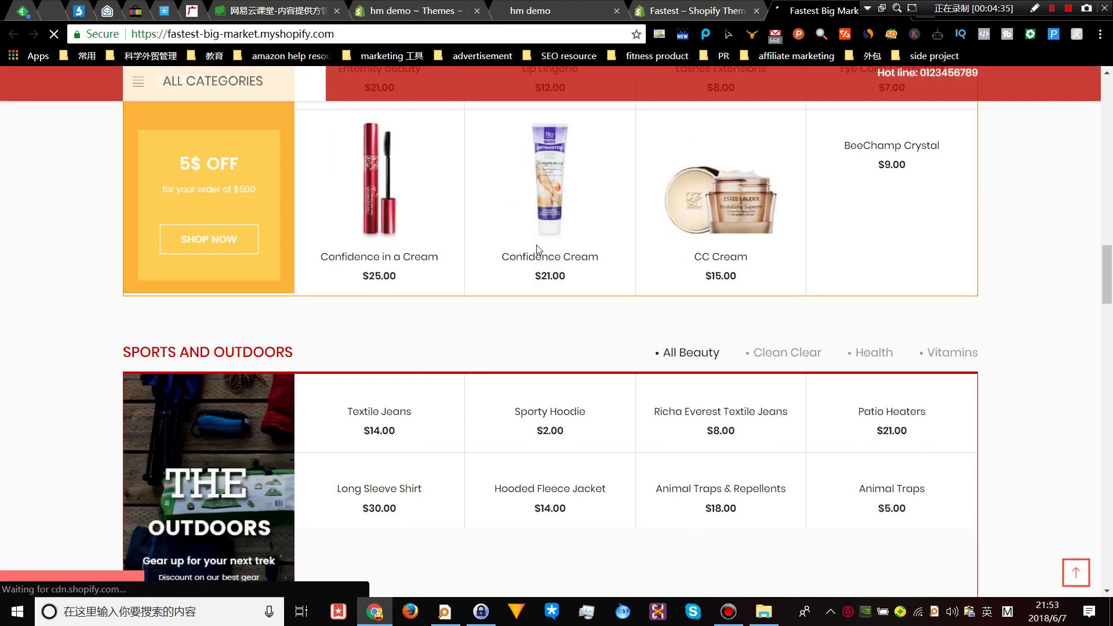
pyautogui.scroll(-10, 537, 249)
pyautogui.scroll(4, 537, 249)
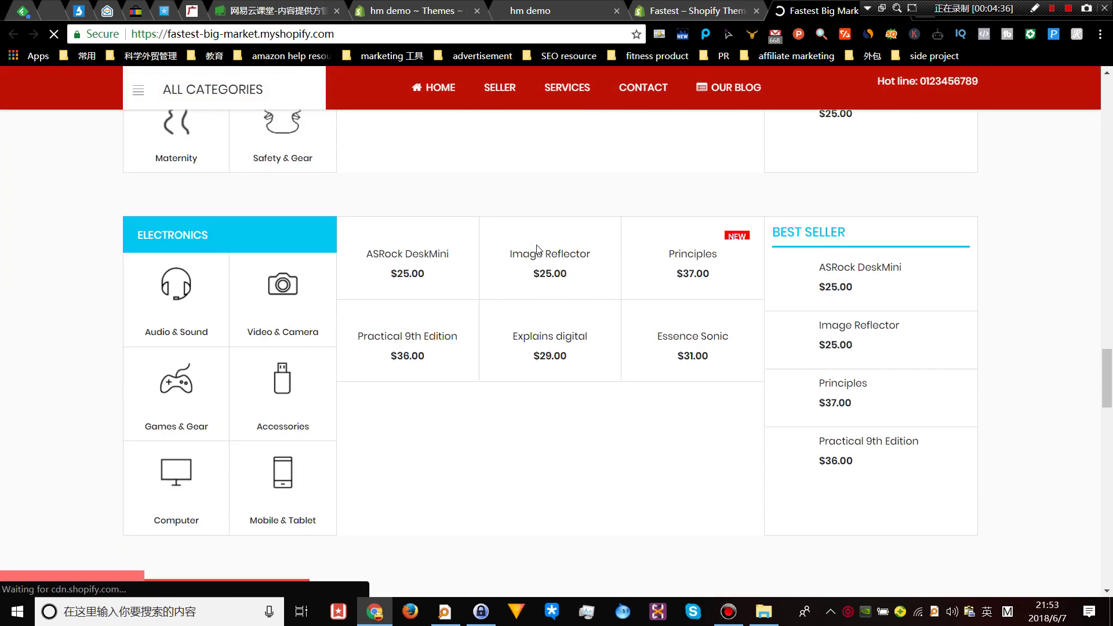
pyautogui.scroll(5, 538, 249)
pyautogui.scroll(3, 538, 251)
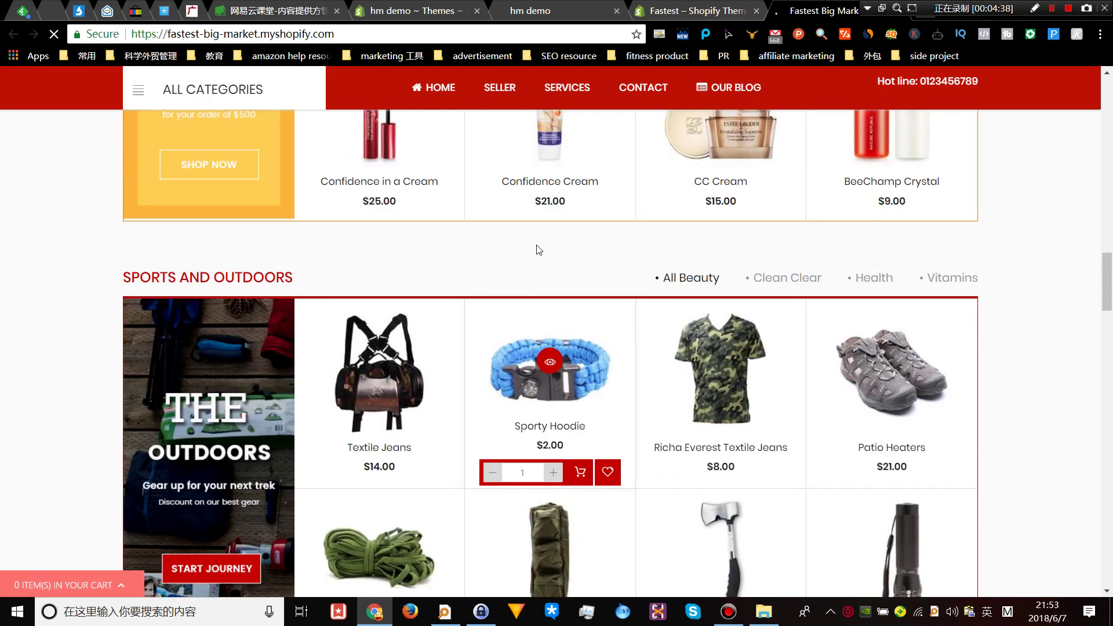
pyautogui.click(854, 105)
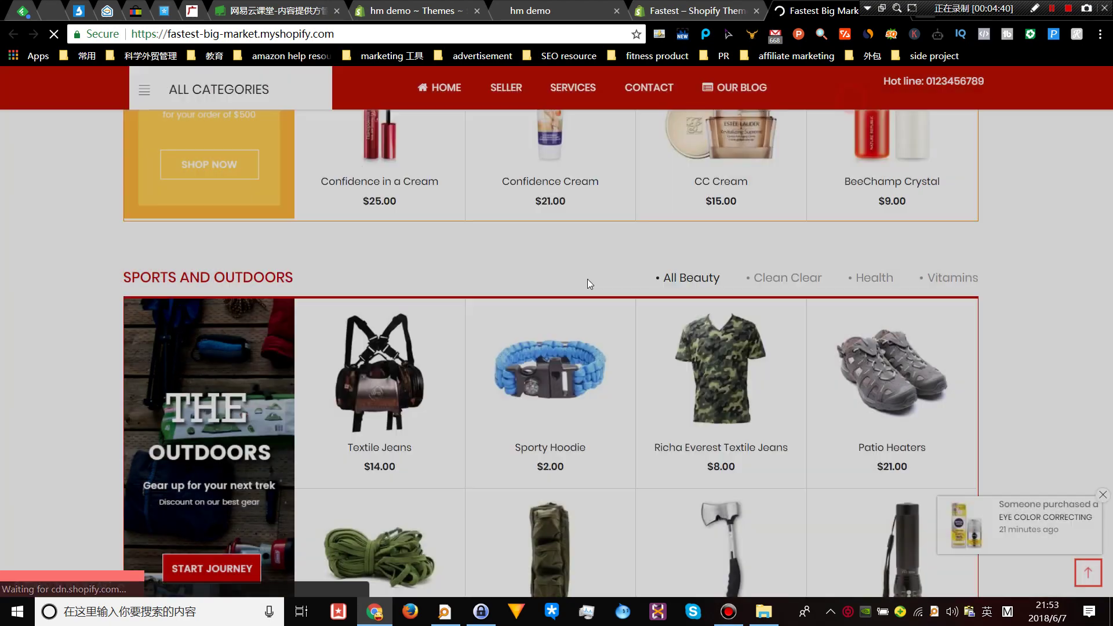
# - Examine the header navigation dropdowns and the Kids World section of the Big Supermarket & Tech Market demo
pyautogui.scroll(10, 587, 281)
pyautogui.scroll(8, 589, 283)
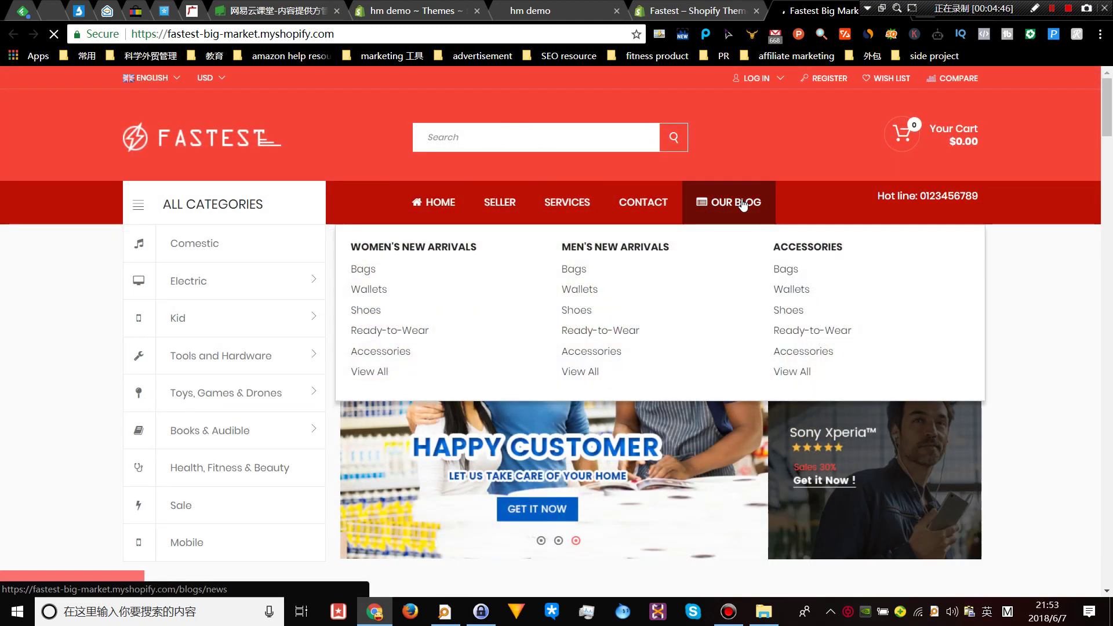
pyautogui.moveTo(668, 204)
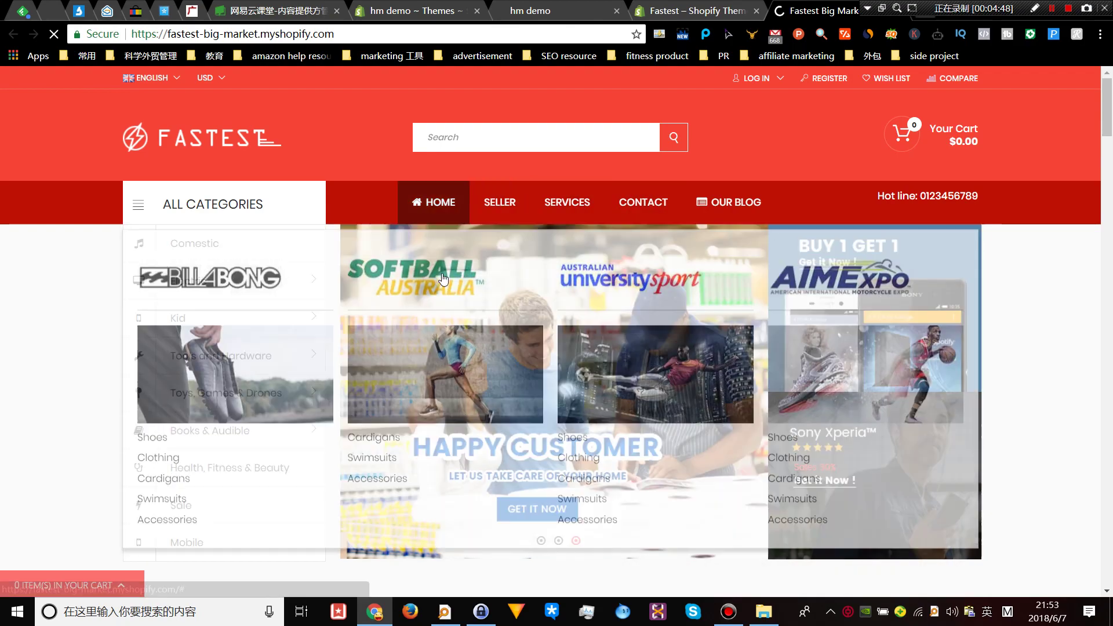
pyautogui.scroll(-8, 442, 274)
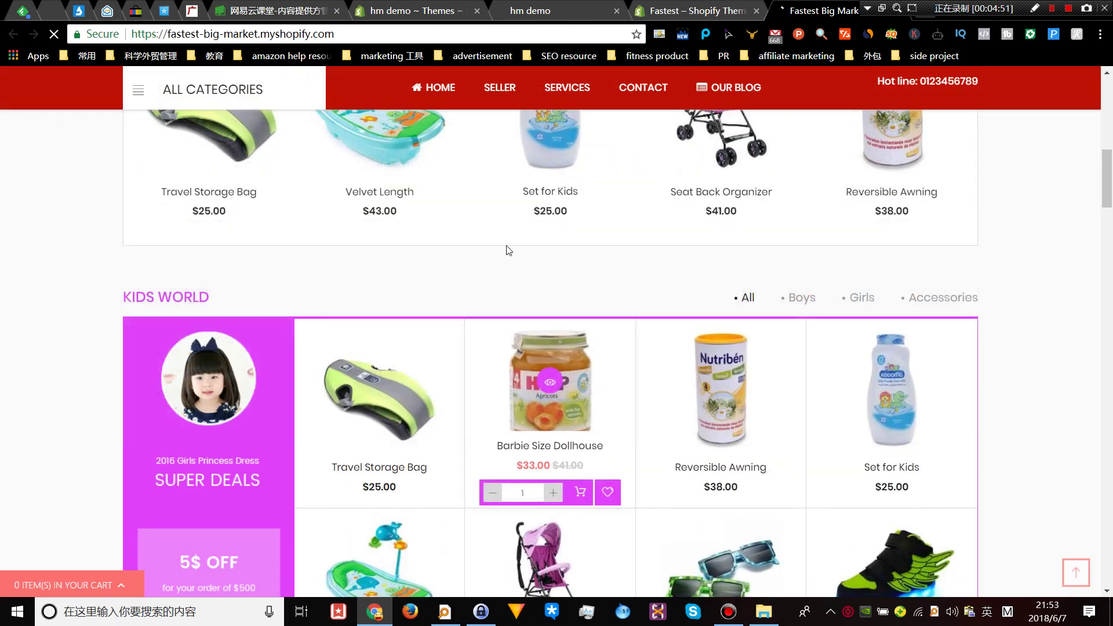
pyautogui.scroll(-3, 362, 318)
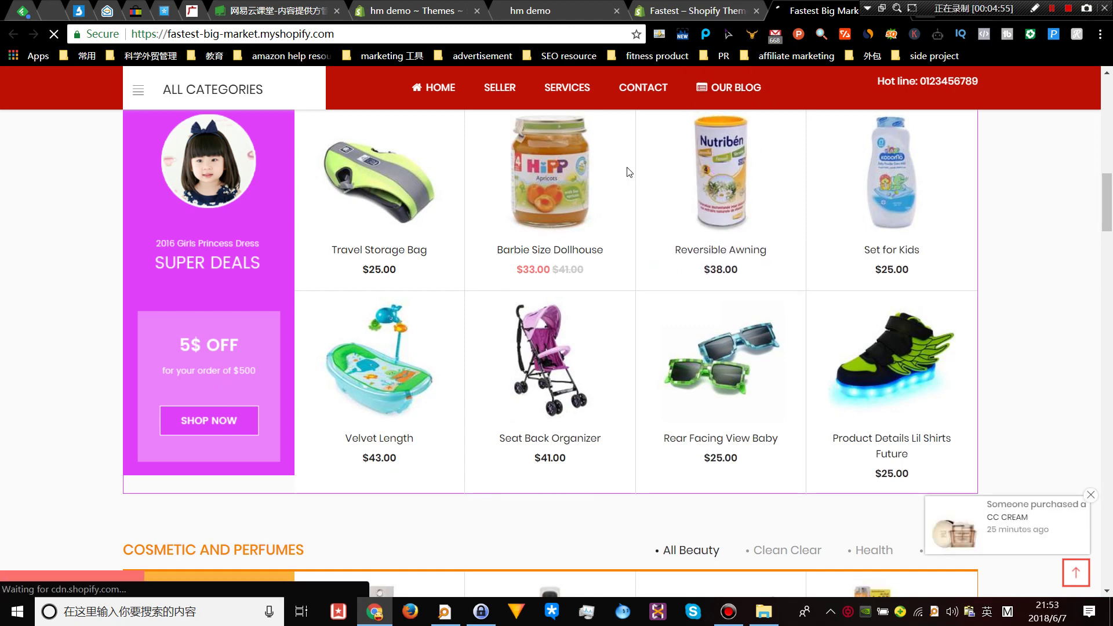
# - Close the Big Supermarket & Tech Market demo and return to the Fastest style gallery
pyautogui.click(699, 9)
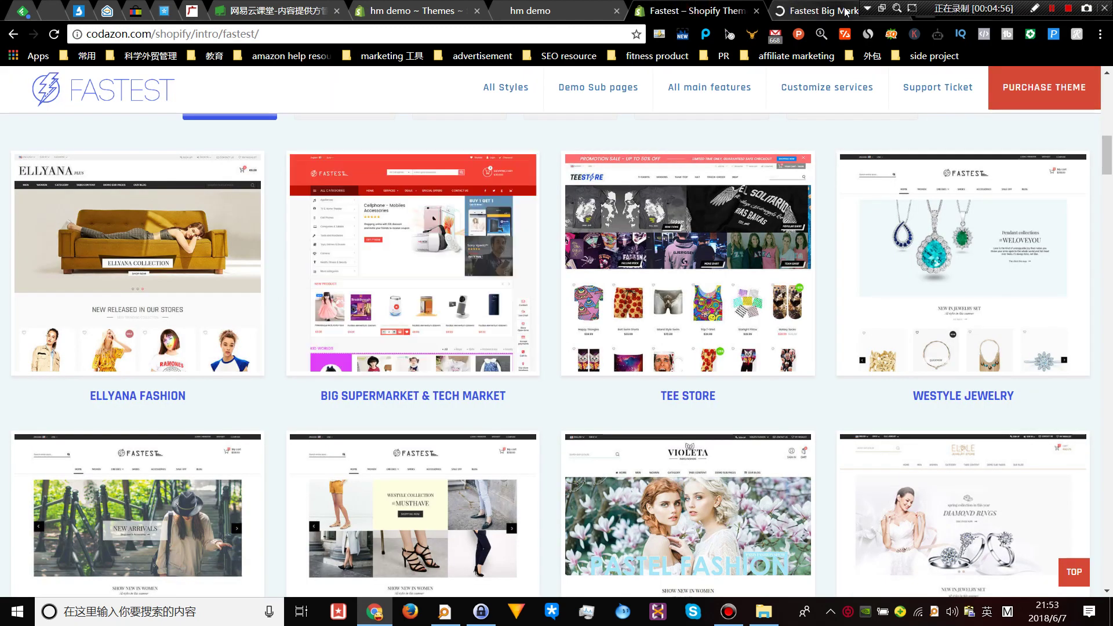
pyautogui.click(781, 11)
pyautogui.click(757, 10)
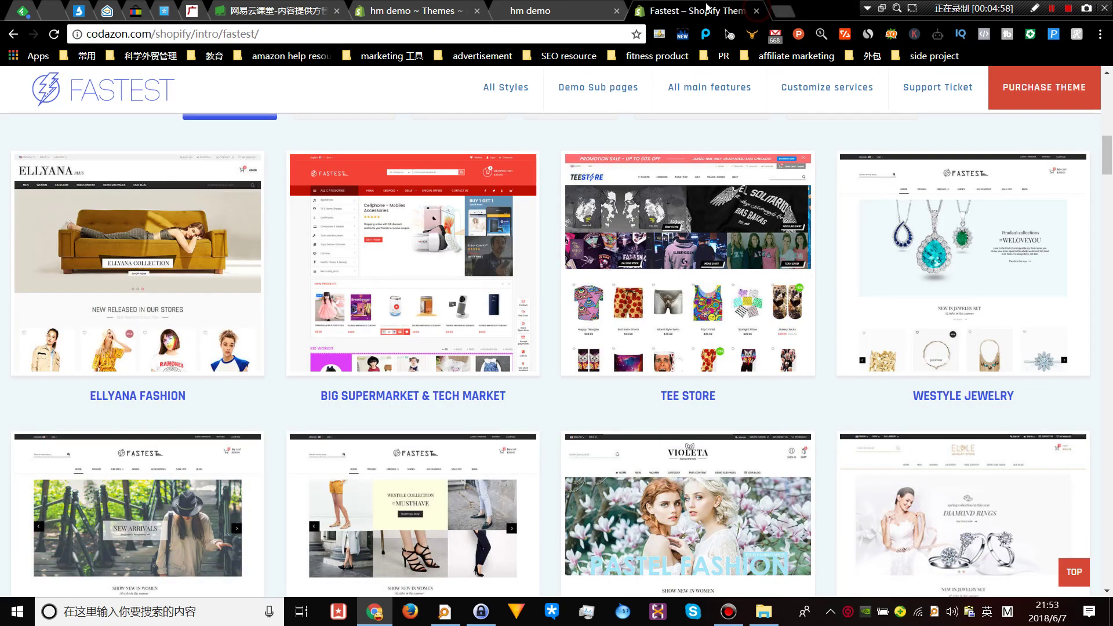
# - Browse the Fastest style gallery and open the Fashion Store demo in a separate tab
pyautogui.scroll(-5, 309, 366)
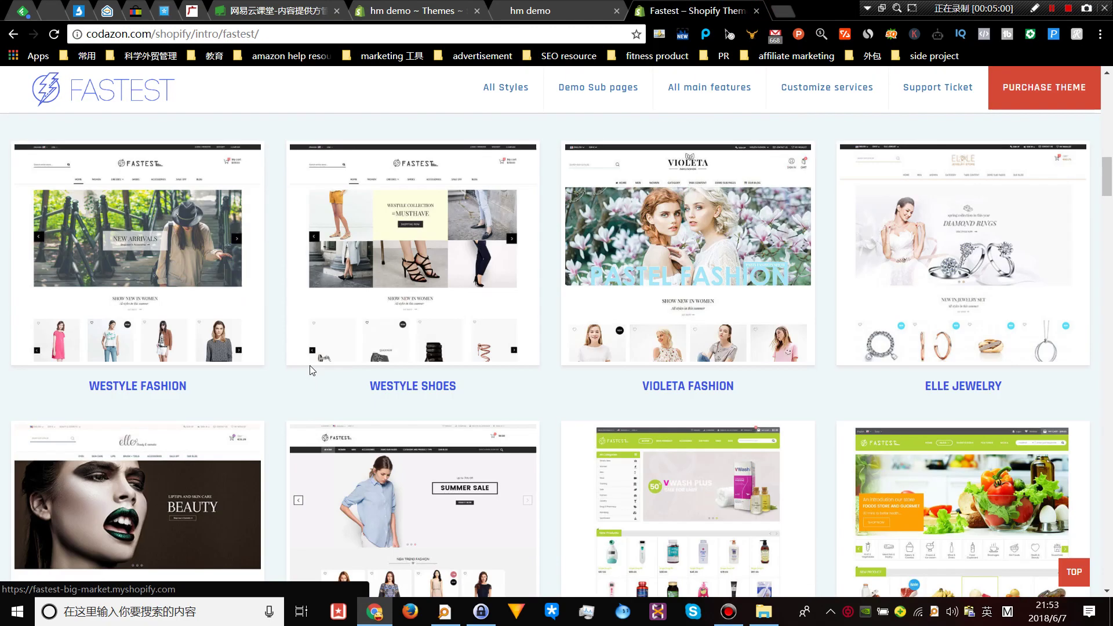
pyautogui.scroll(-5, 309, 365)
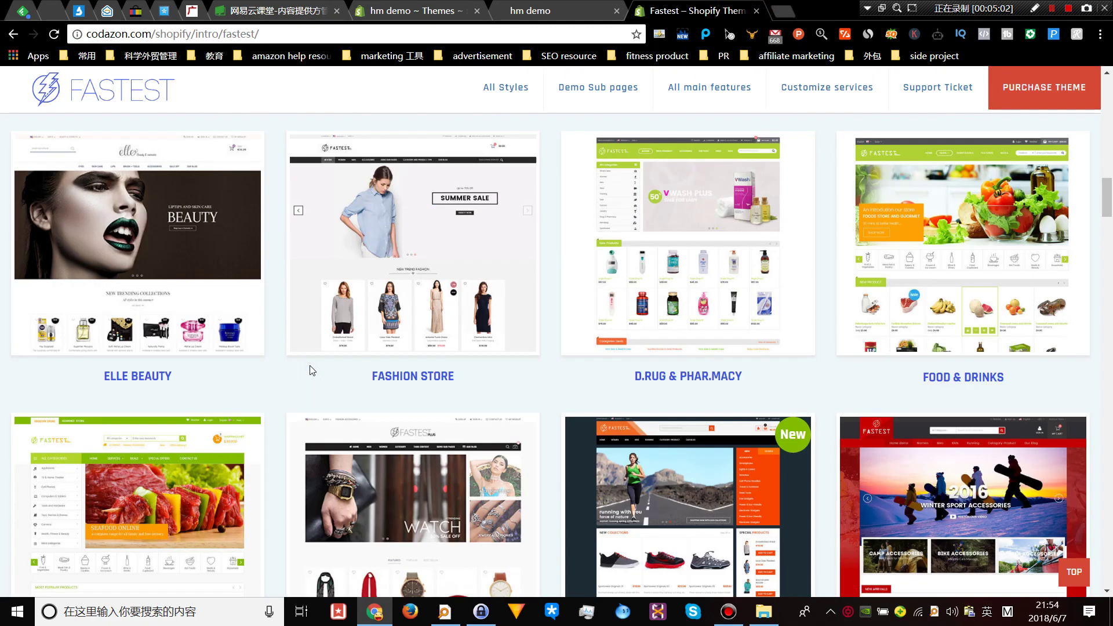
pyautogui.click(498, 232)
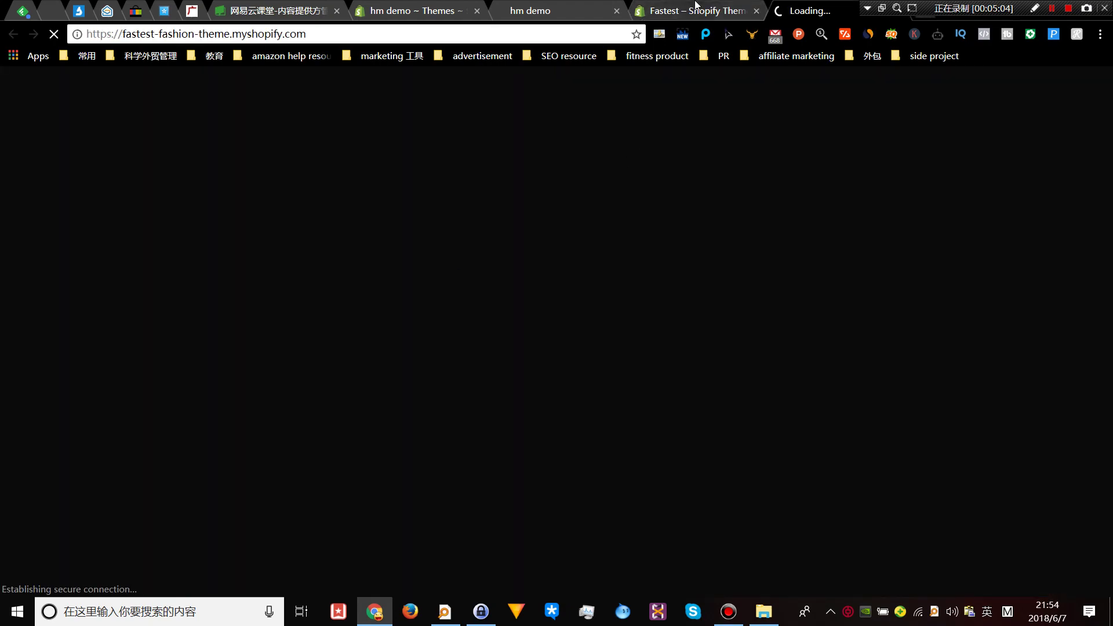
pyautogui.click(696, 7)
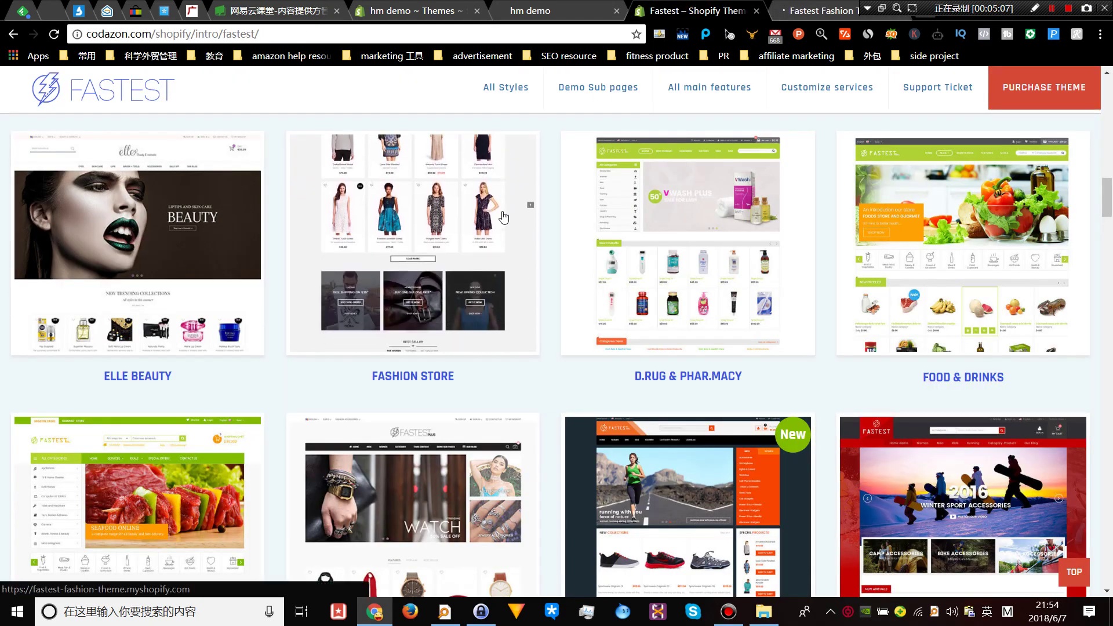
pyautogui.scroll(-6, 503, 217)
pyautogui.scroll(5, 504, 217)
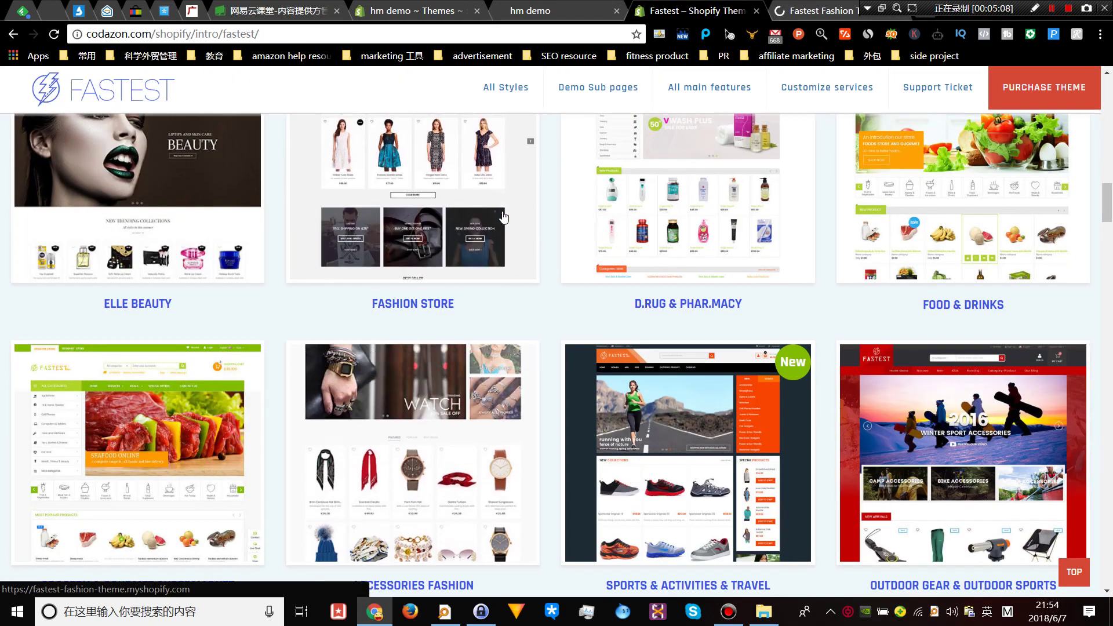
pyautogui.scroll(2, 503, 217)
# - Skim the Fashion Store demo's home page, from the banner through the product sections
pyautogui.click(796, 6)
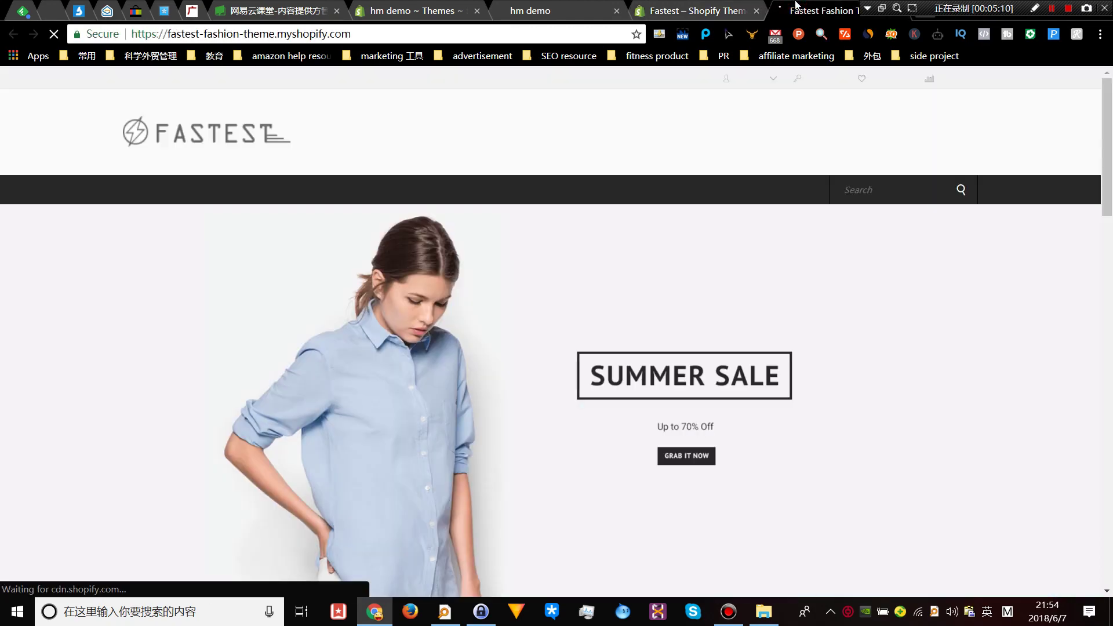
pyautogui.scroll(-10, 480, 283)
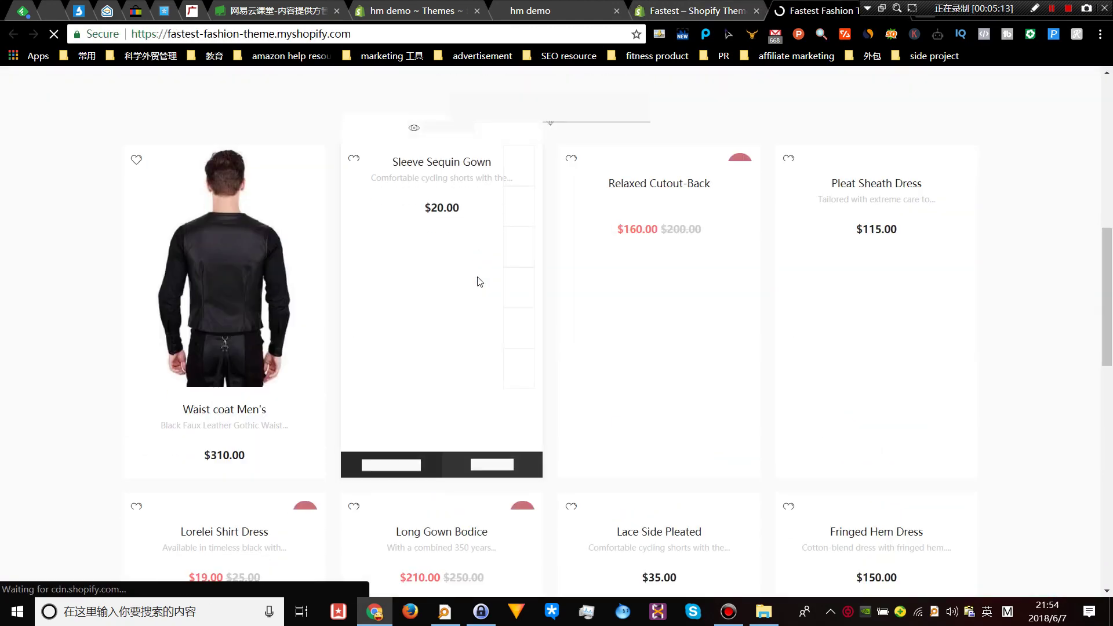
pyautogui.scroll(10, 480, 282)
pyautogui.scroll(-15, 480, 282)
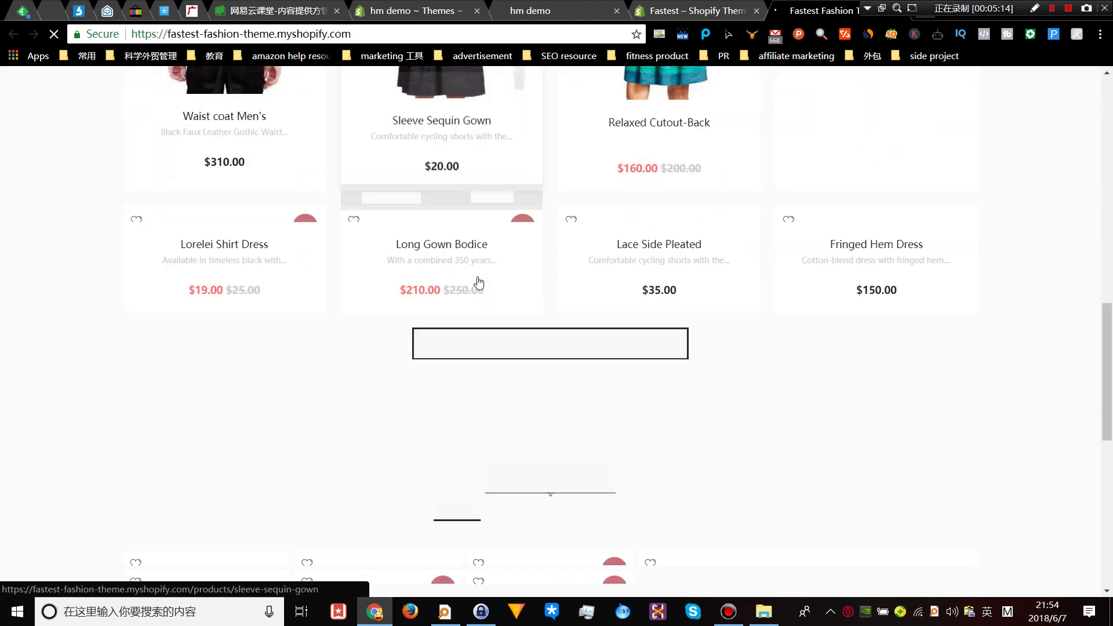
pyautogui.scroll(-9, 479, 282)
pyautogui.scroll(18, 480, 283)
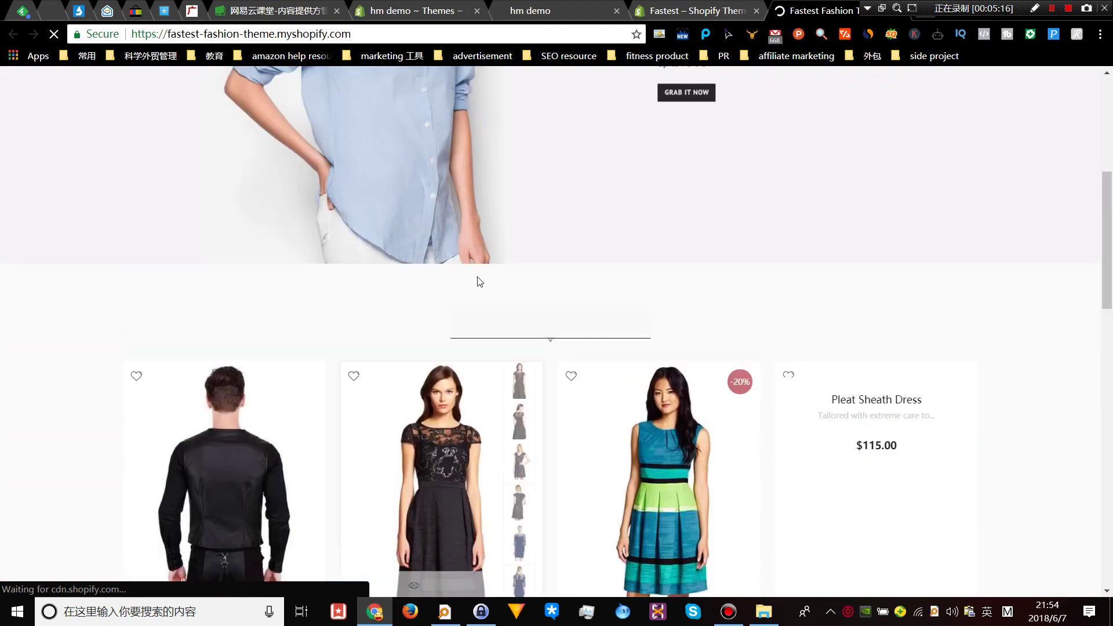
pyautogui.scroll(6, 479, 280)
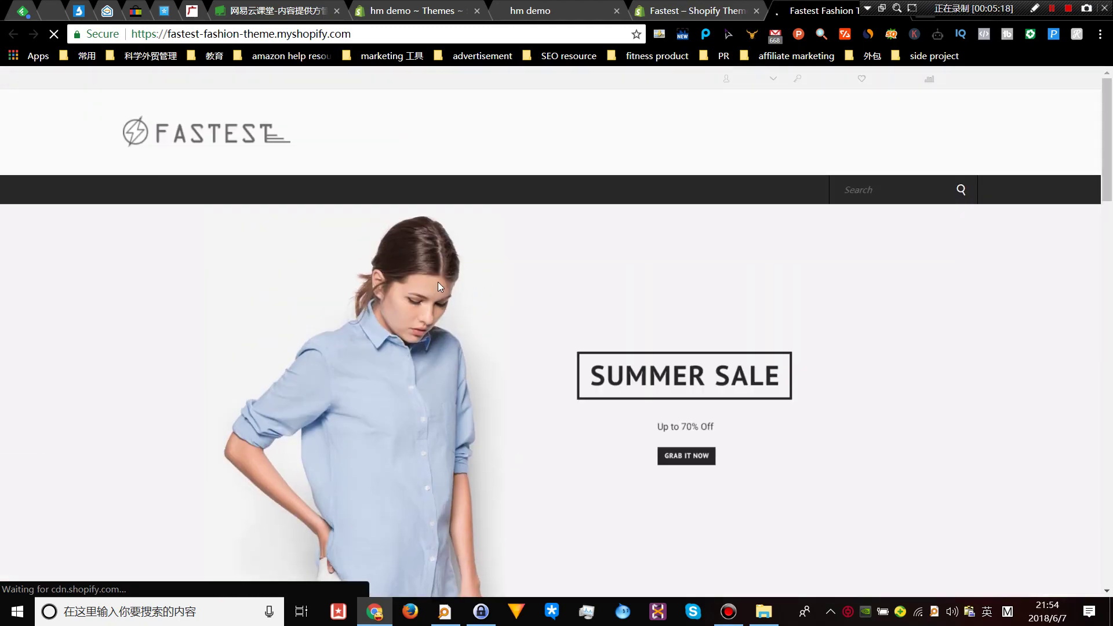
# - Look over the Fastest style gallery again and check the theme upload's progress in the hm demo admin
pyautogui.click(712, 6)
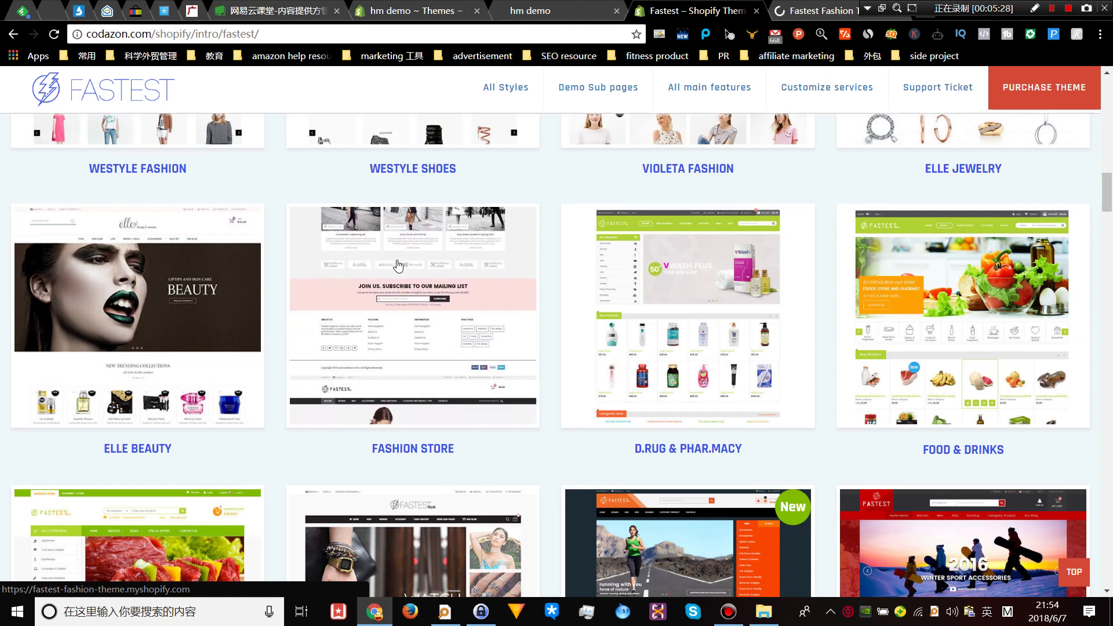
pyautogui.scroll(2, 397, 266)
pyautogui.scroll(-4, 398, 267)
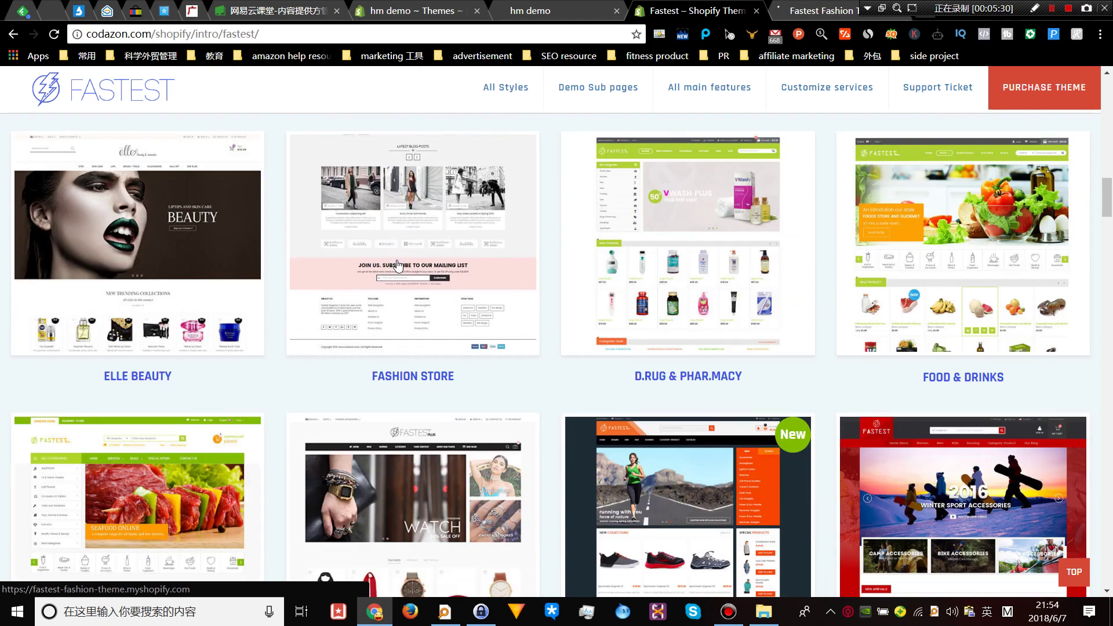
pyautogui.click(548, 8)
pyautogui.click(420, 6)
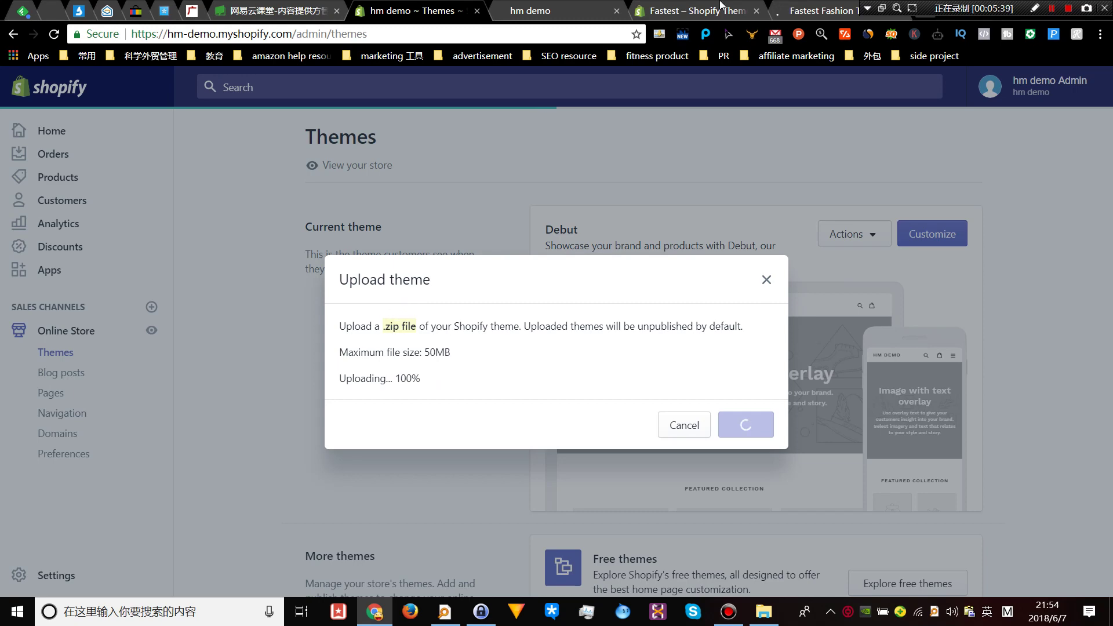
# - Return to the Fashion Store demo, dismiss the newsletter popup and look through the whole home page
pyautogui.click(819, 7)
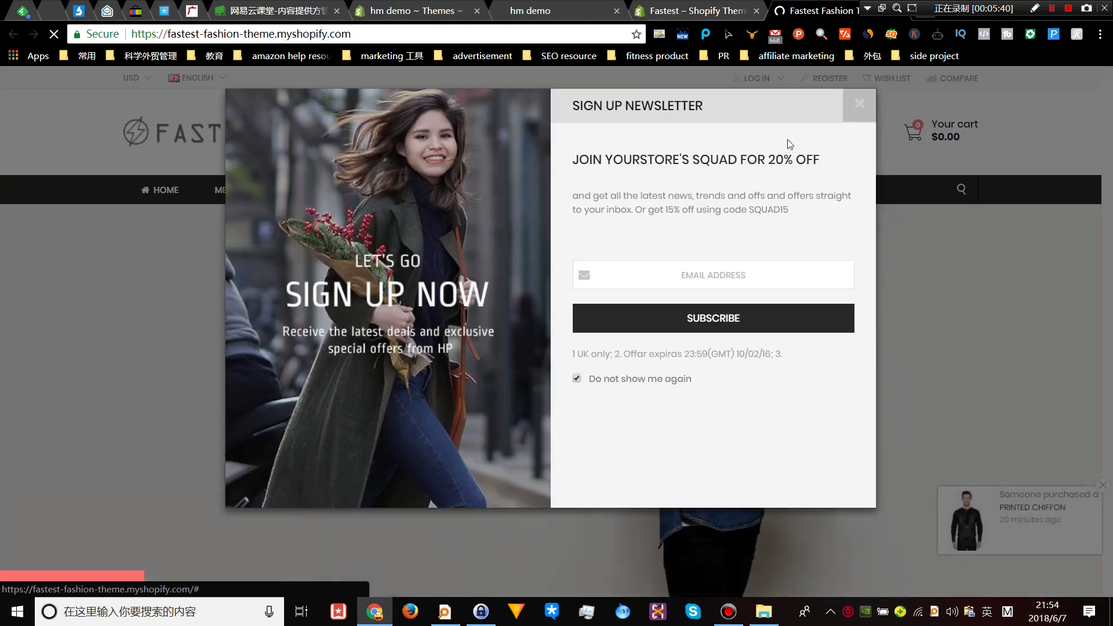
pyautogui.click(853, 112)
pyautogui.scroll(-15, 530, 273)
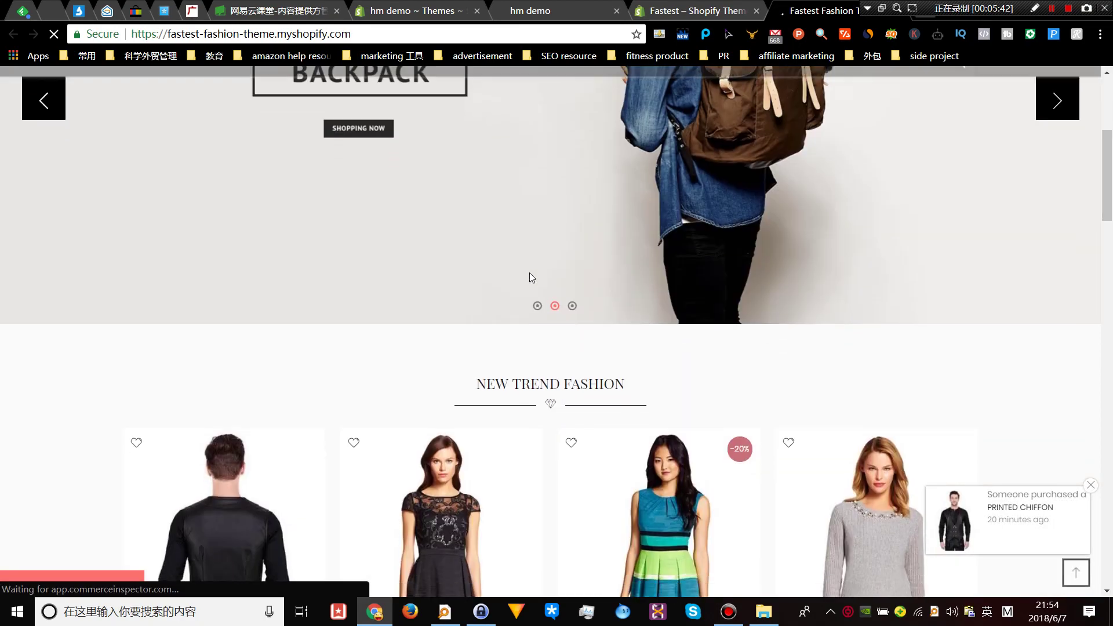
pyautogui.scroll(-10, 531, 279)
pyautogui.scroll(8, 531, 277)
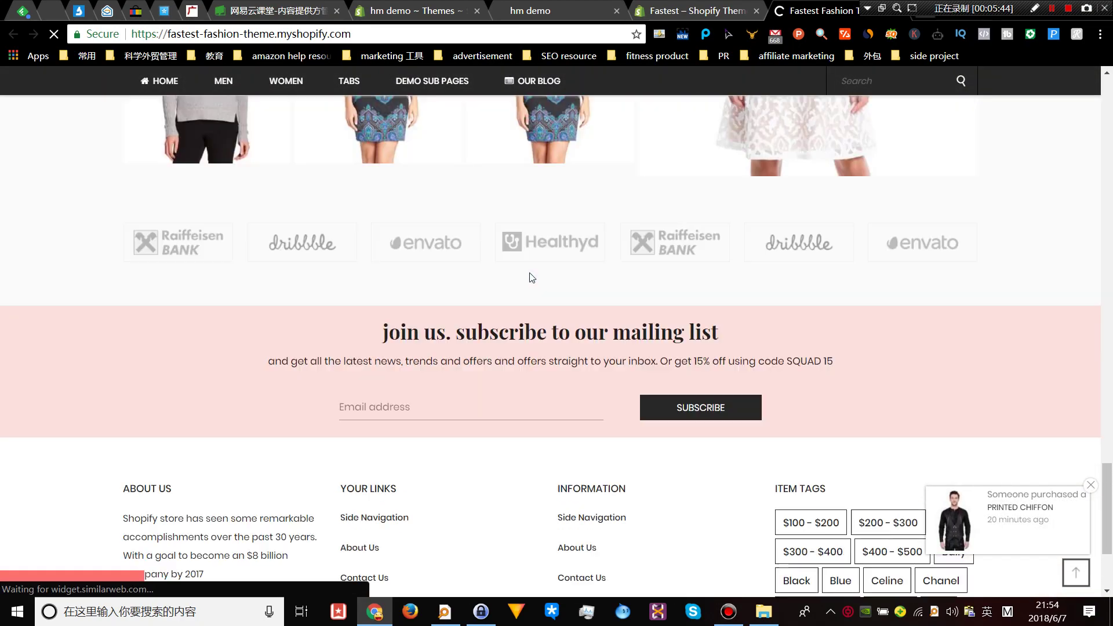
pyautogui.scroll(5, 530, 278)
pyautogui.scroll(-4, 531, 272)
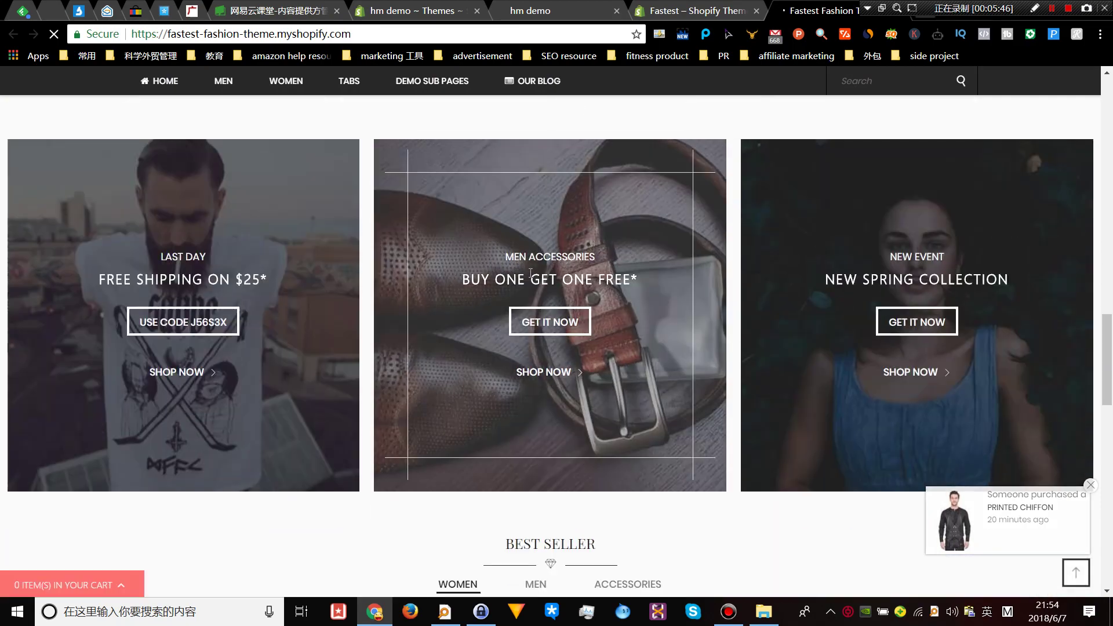
pyautogui.scroll(-5, 530, 273)
pyautogui.scroll(-10, 530, 272)
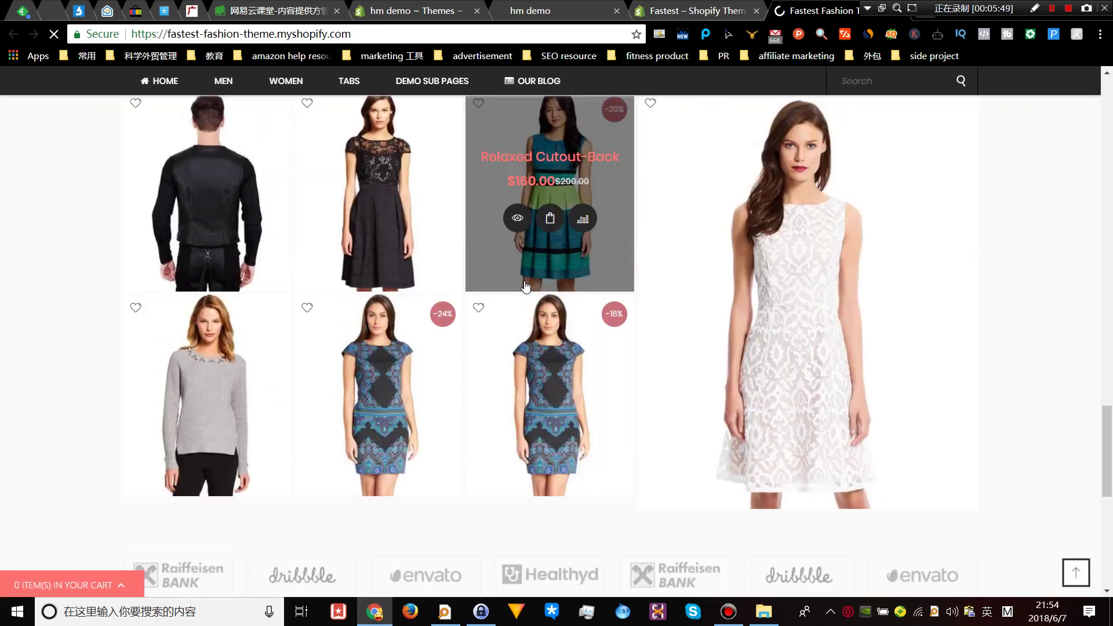
pyautogui.scroll(20, 526, 285)
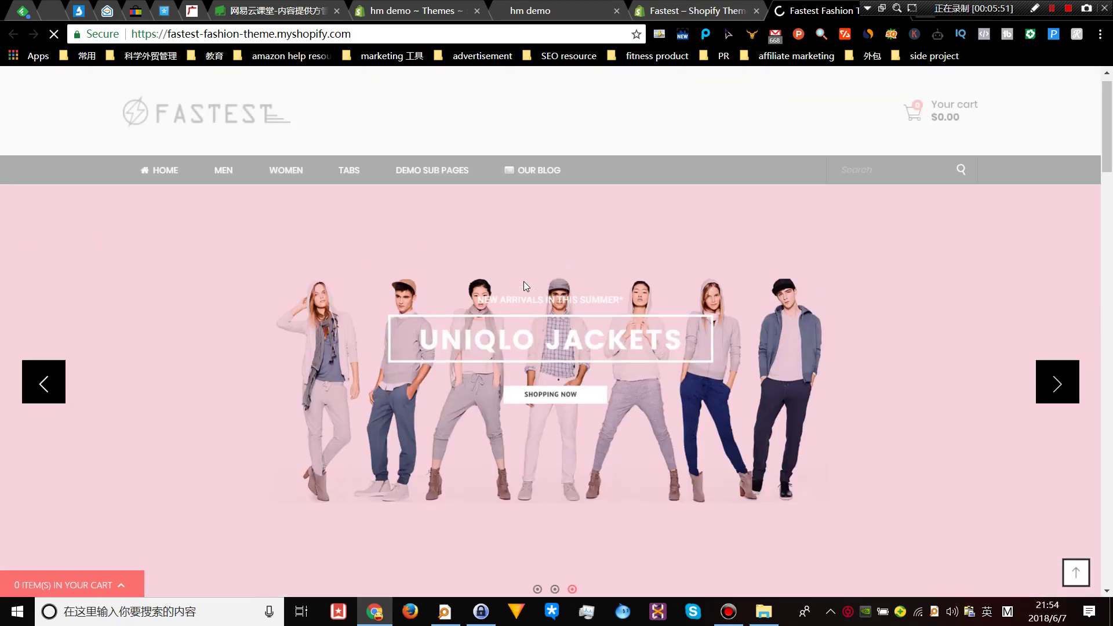
pyautogui.scroll(1, 524, 285)
# - Advance the Fashion Store banner slider and examine the New Trend Fashion product grid
pyautogui.click(1057, 401)
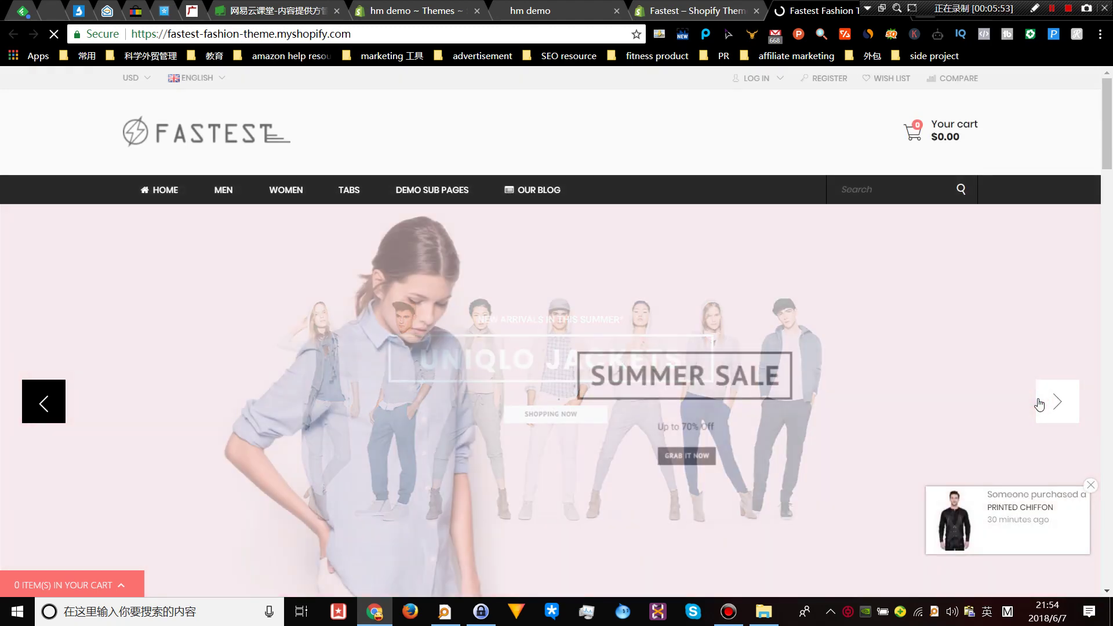
pyautogui.scroll(-3, 522, 280)
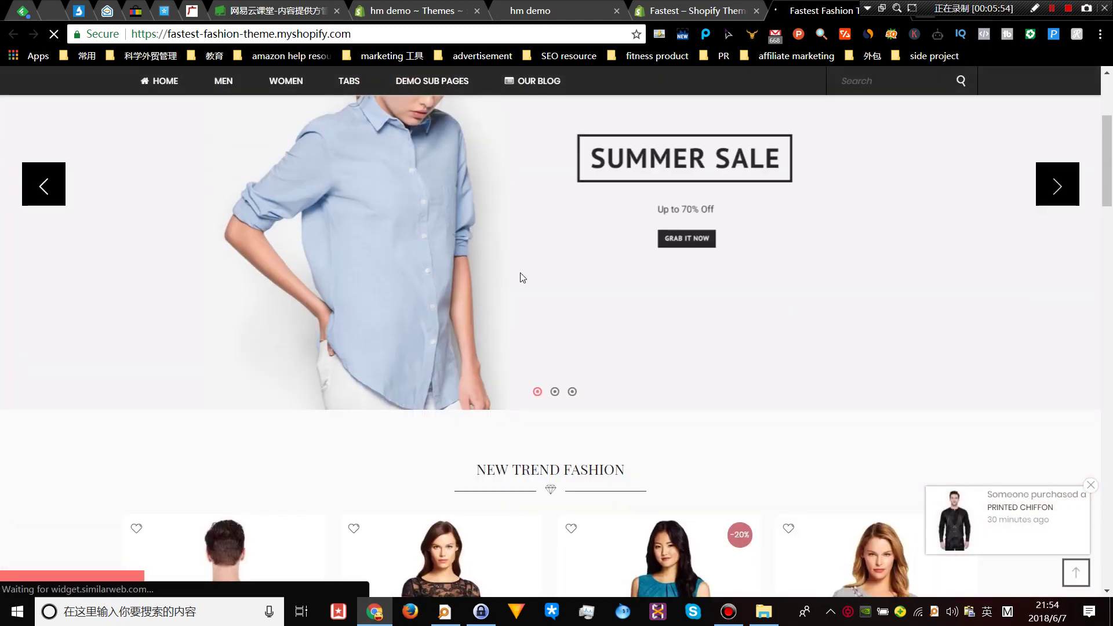
pyautogui.scroll(-3, 522, 279)
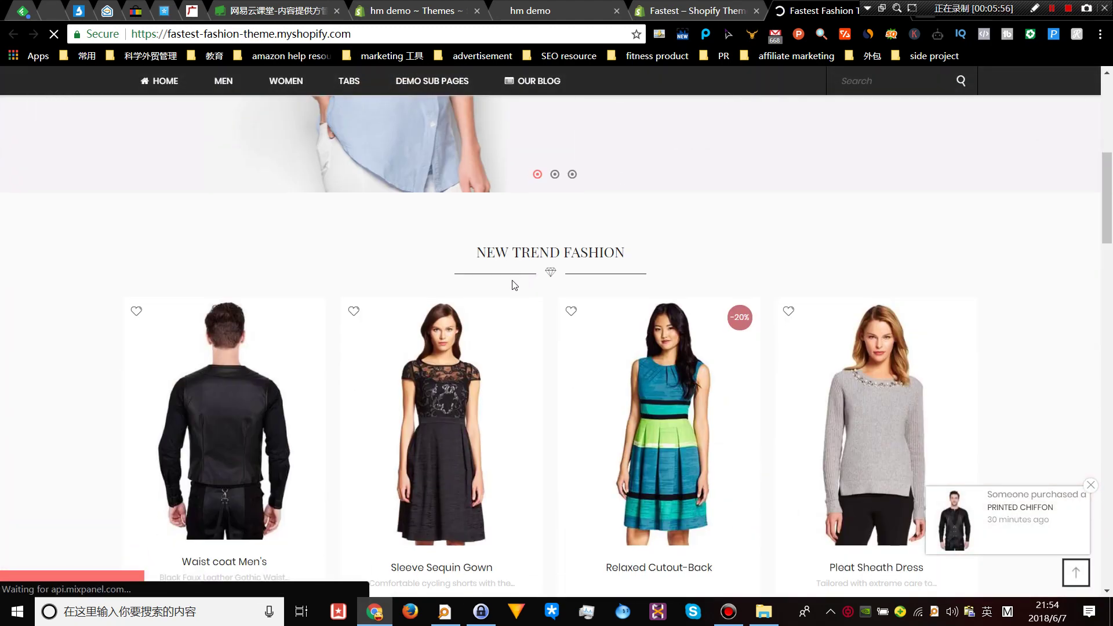
pyautogui.scroll(-2, 513, 285)
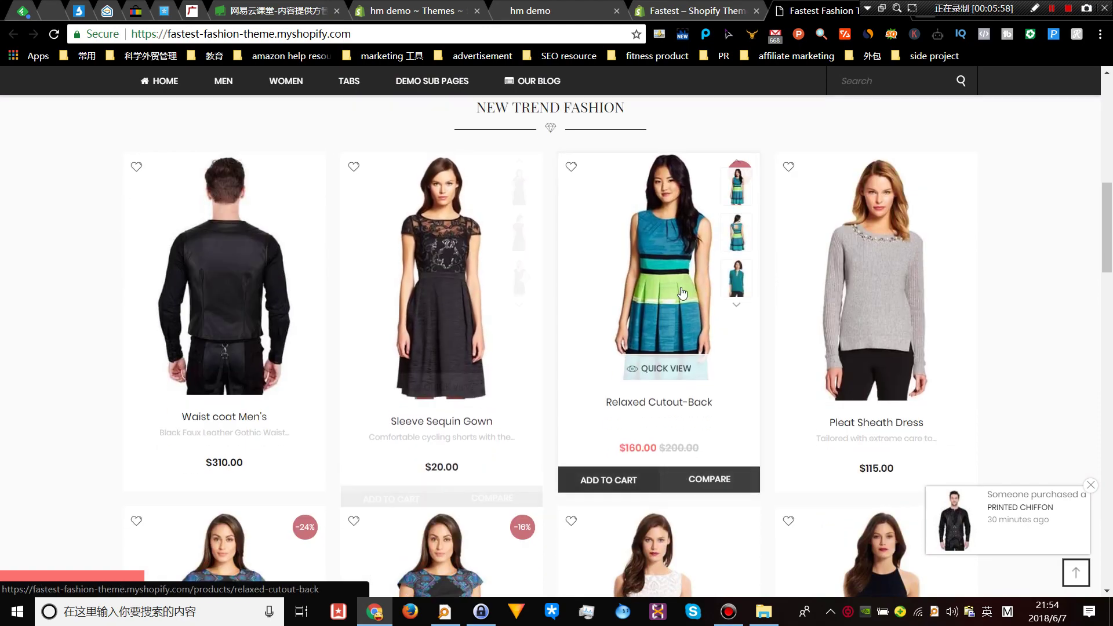
pyautogui.scroll(-4, 665, 323)
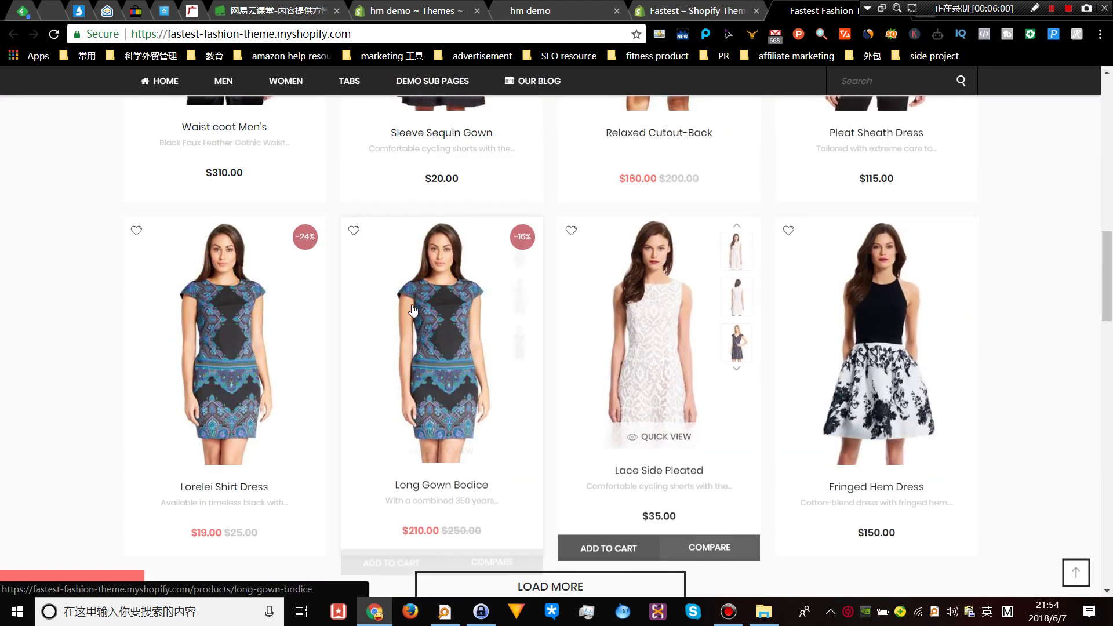
pyautogui.scroll(4, 521, 325)
pyautogui.scroll(-3, 835, 341)
pyautogui.scroll(-4, 835, 340)
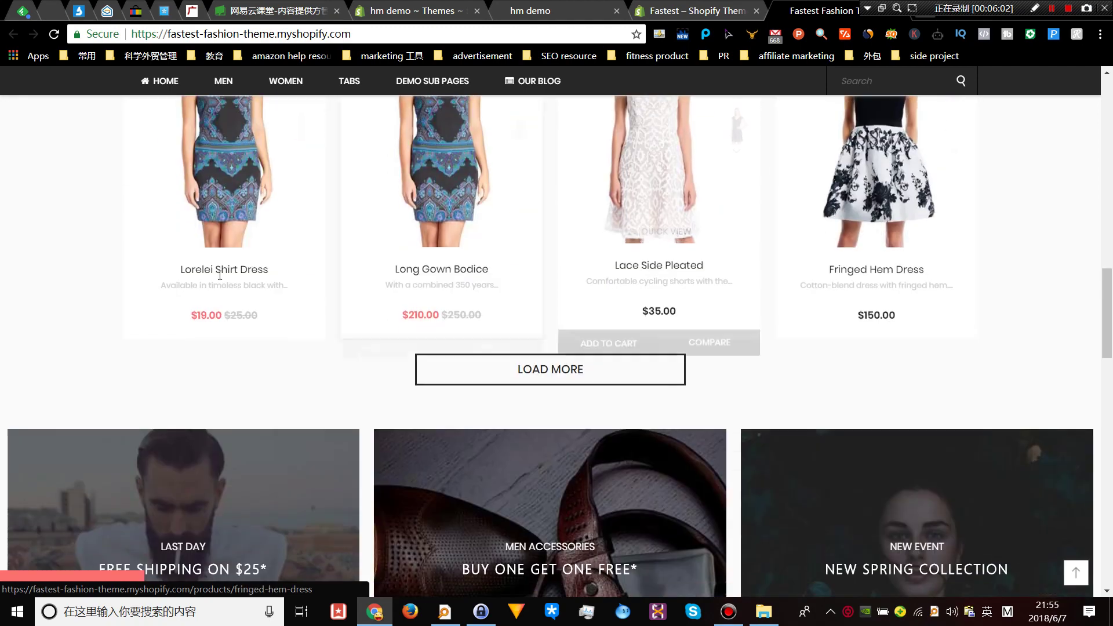
# - Examine the Fashion Store's promotional banners, Best Seller section, brand logos, mailing list sign-up and footer
pyautogui.scroll(-4, 232, 279)
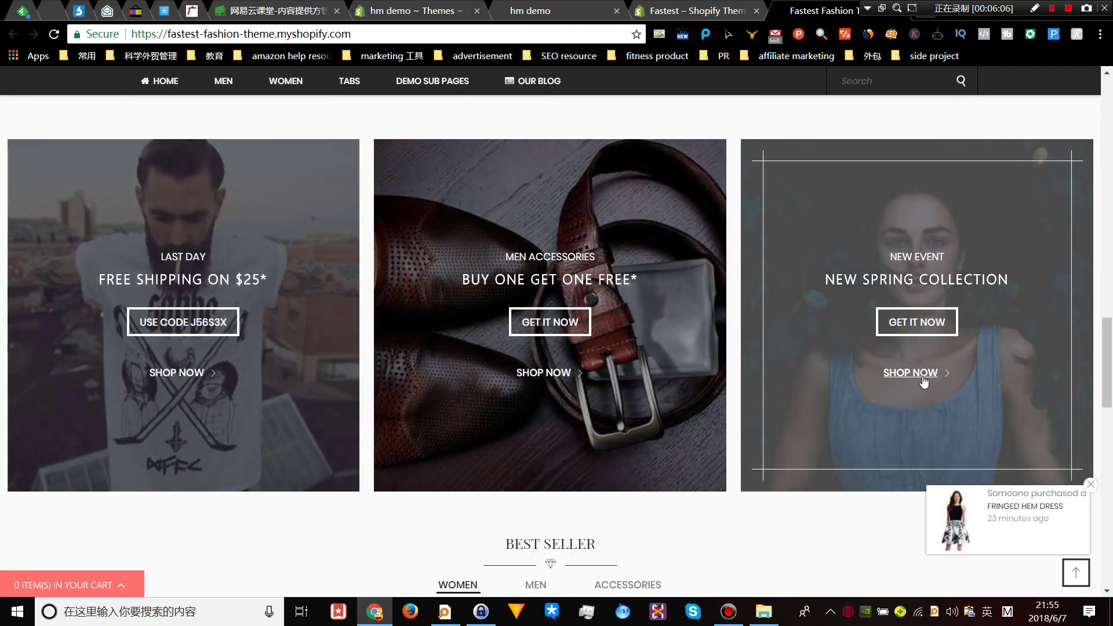
pyautogui.scroll(-2, 301, 266)
pyautogui.scroll(2, 302, 269)
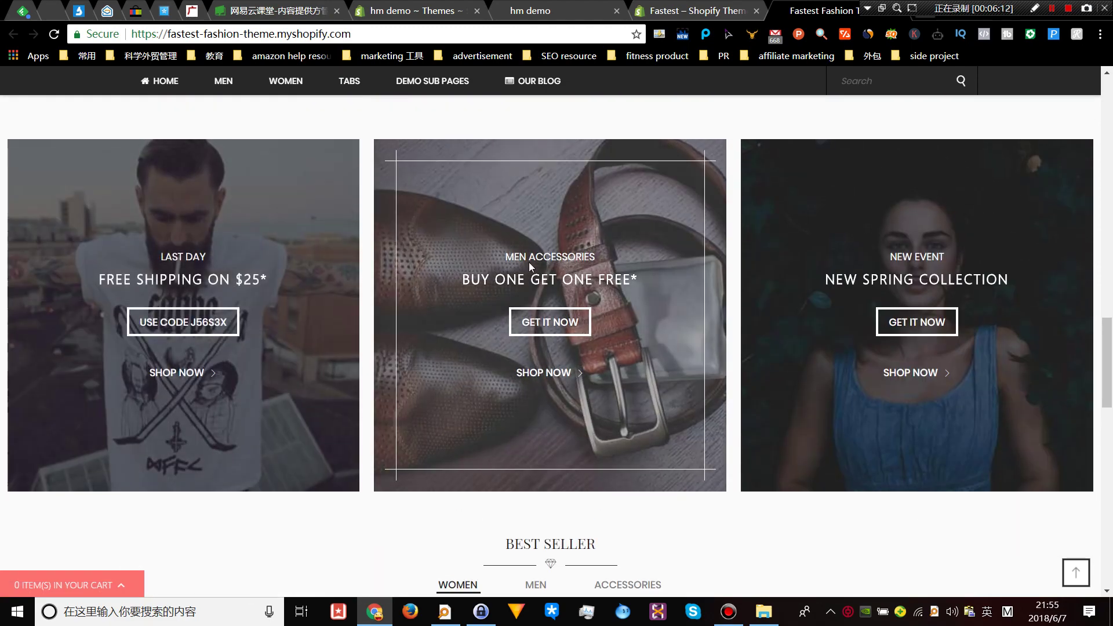
pyautogui.scroll(-4, 909, 340)
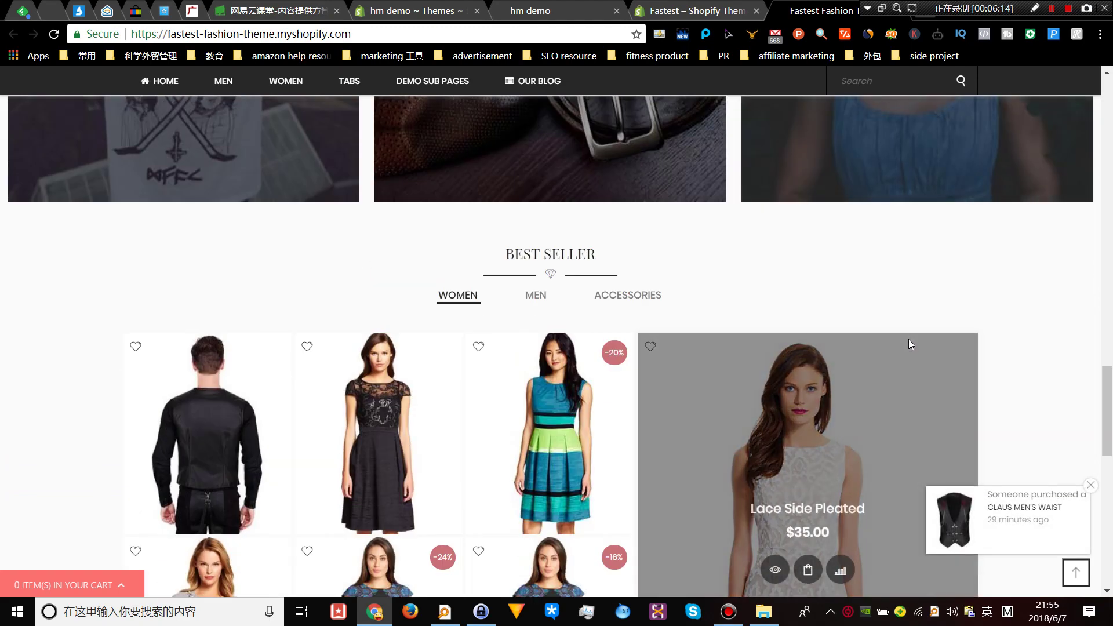
pyautogui.scroll(-3, 909, 339)
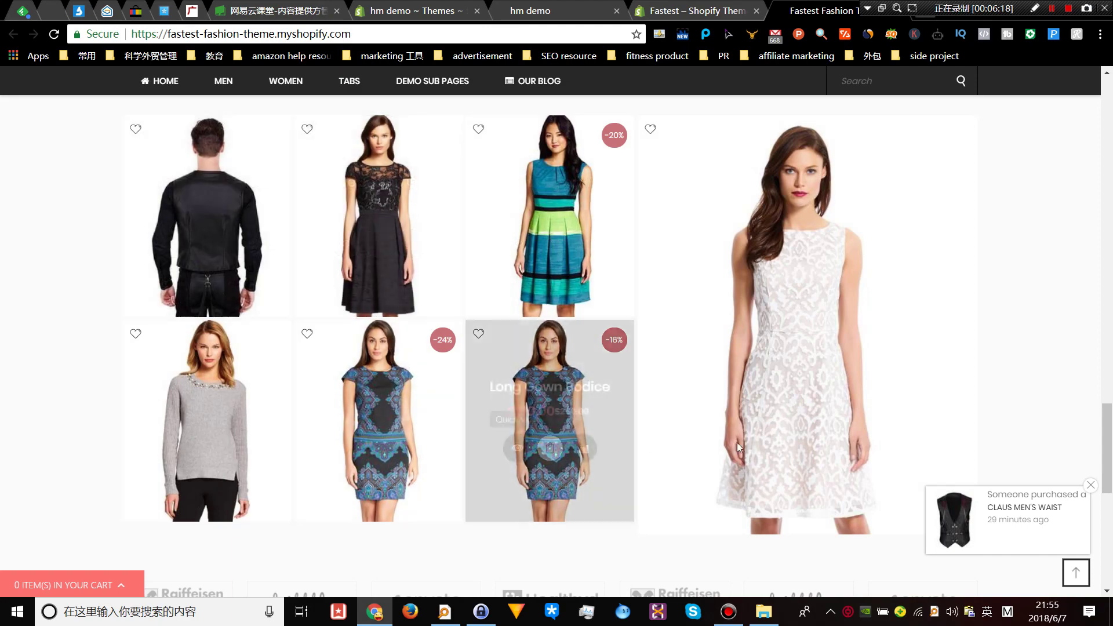
pyautogui.scroll(-6, 424, 369)
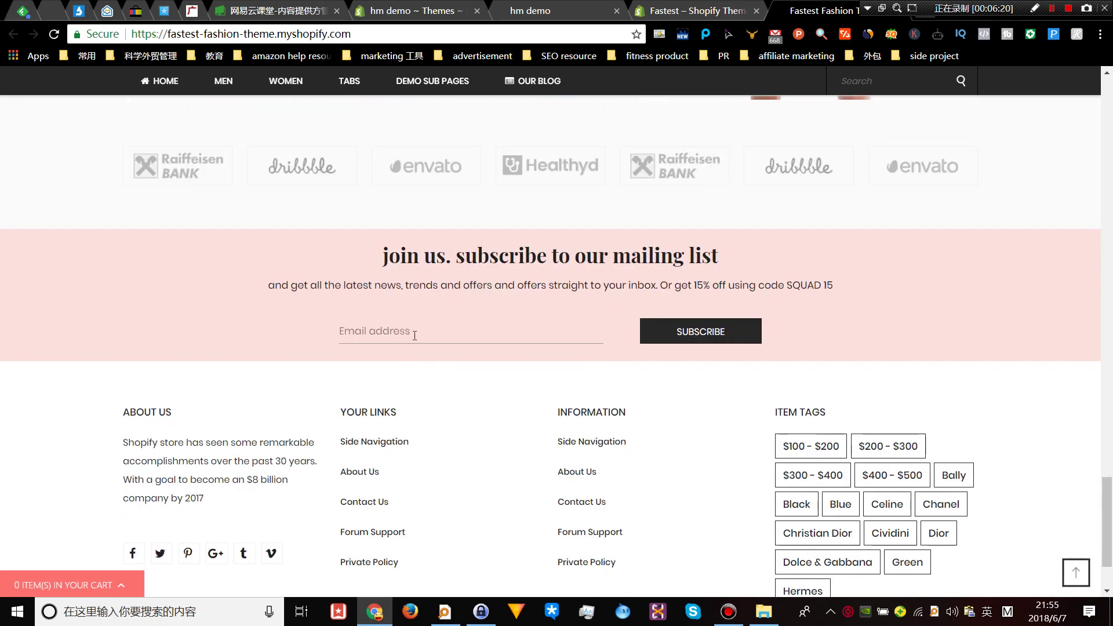
pyautogui.scroll(-2, 484, 365)
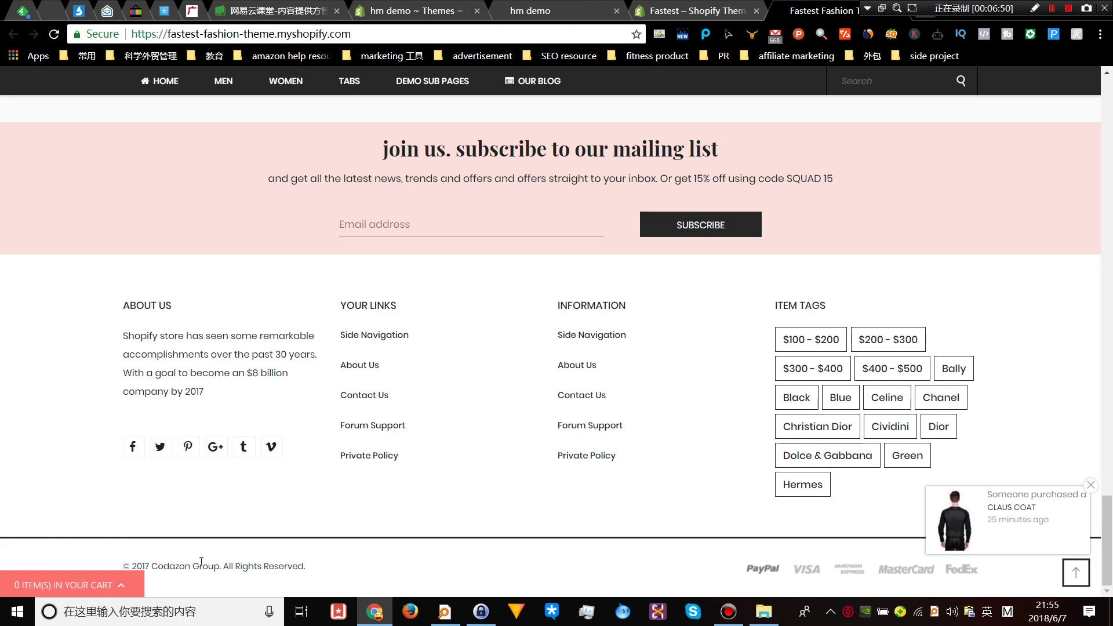
# - Examine the Fashion Store's header navigation dropdowns, including the boys' 3 to 14 years category in the Tabs menu
pyautogui.scroll(20, 209, 560)
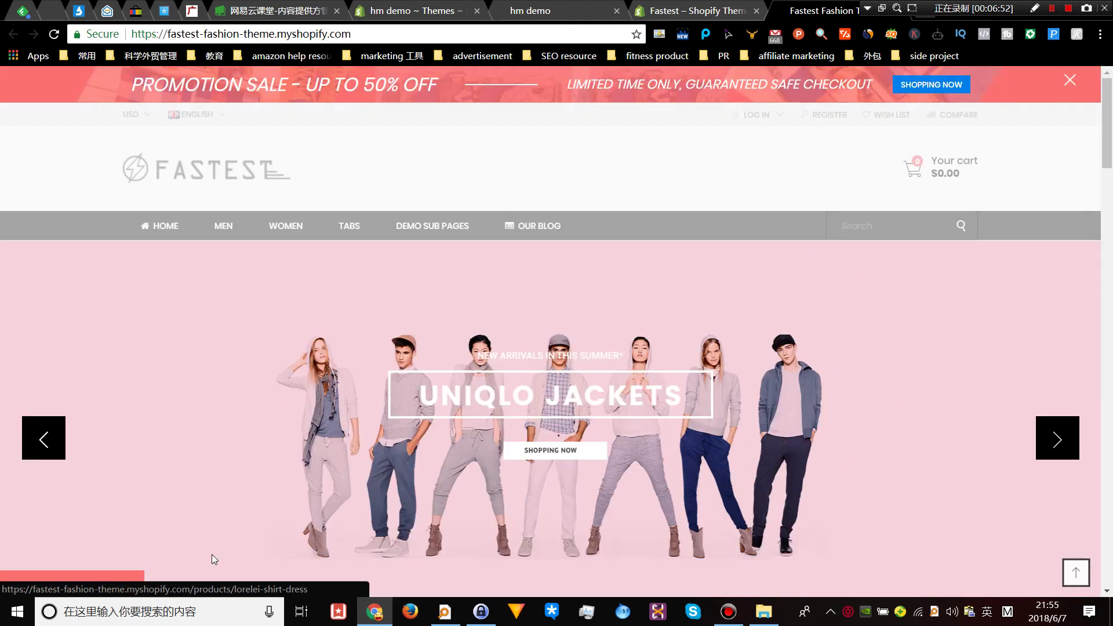
pyautogui.moveTo(226, 229)
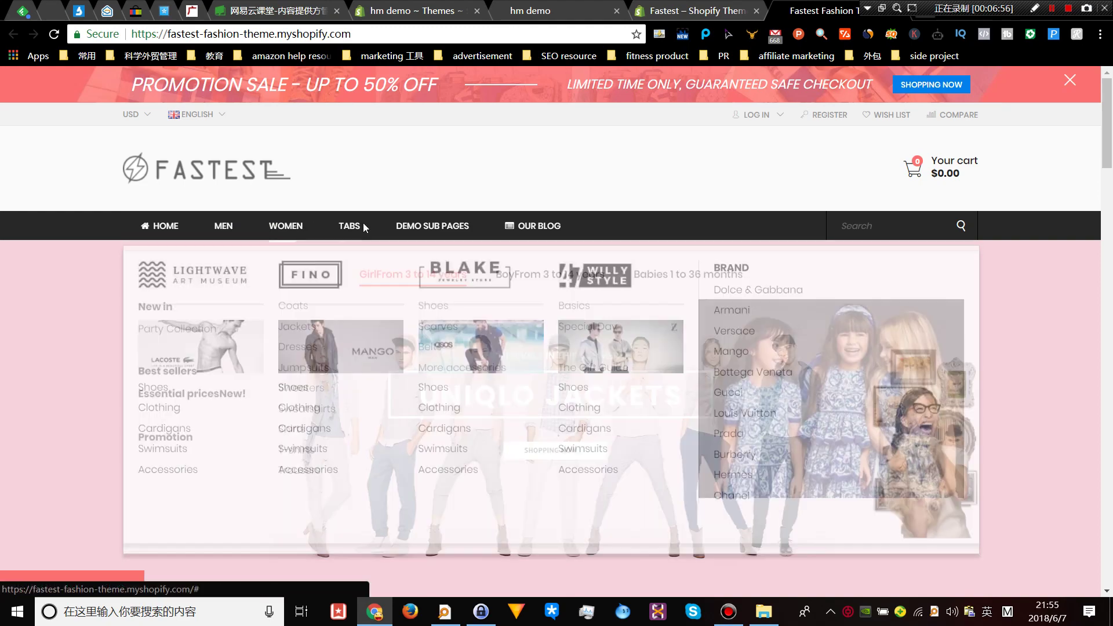
pyautogui.moveTo(445, 231)
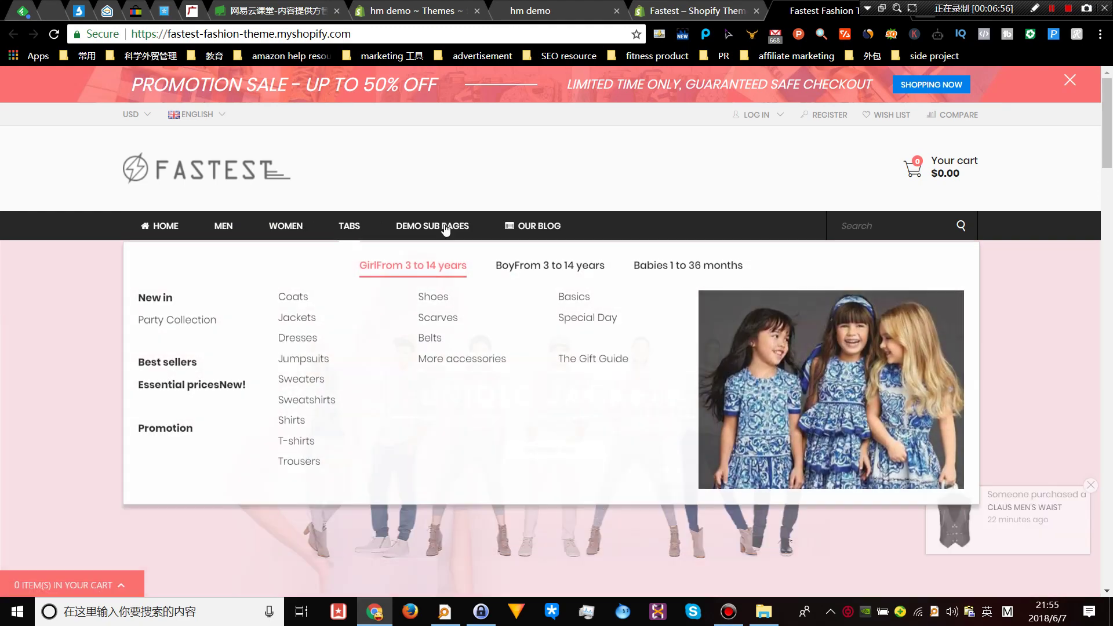
pyautogui.click(541, 267)
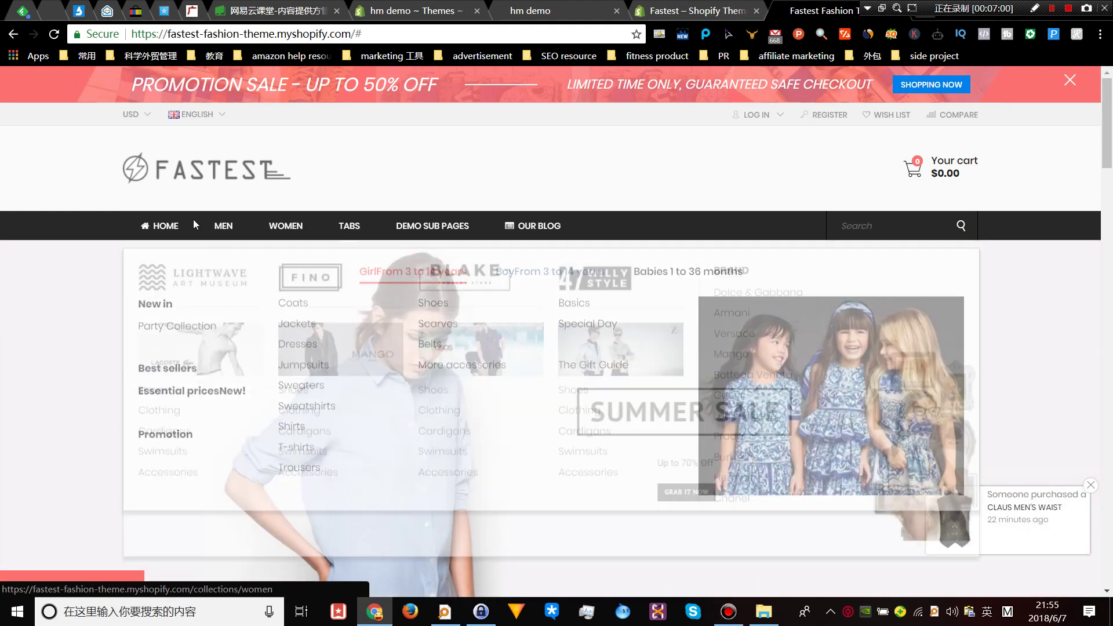
# - Examine the Fashion Store demo's Home, Men, Women and Tabs navigation dropdowns
pyautogui.moveTo(186, 224)
pyautogui.scroll(-3, 176, 348)
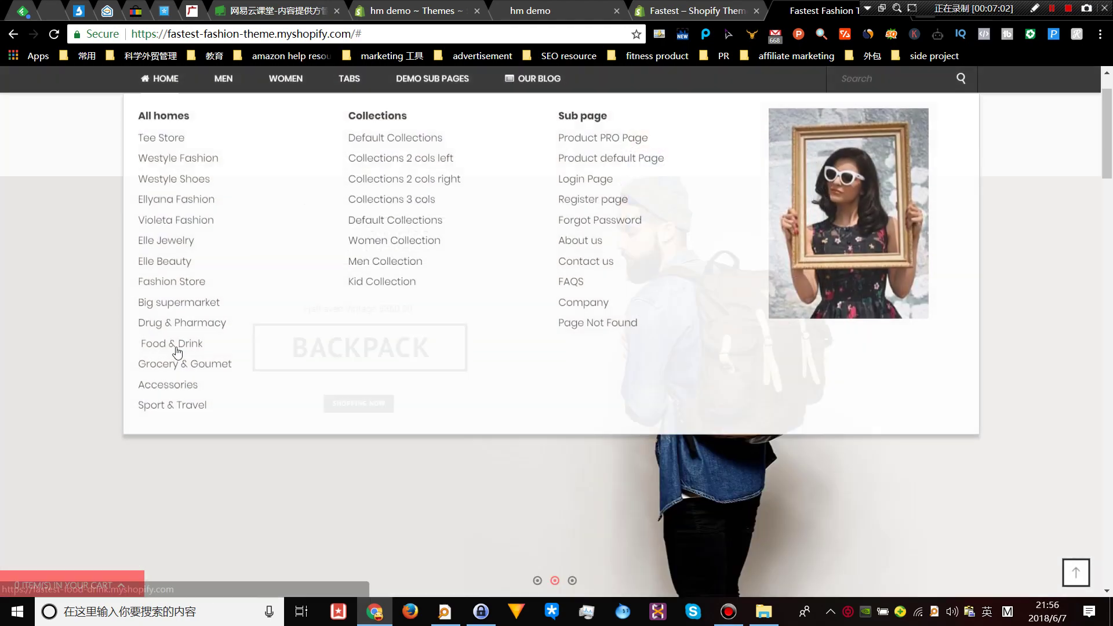
pyautogui.scroll(3, 177, 348)
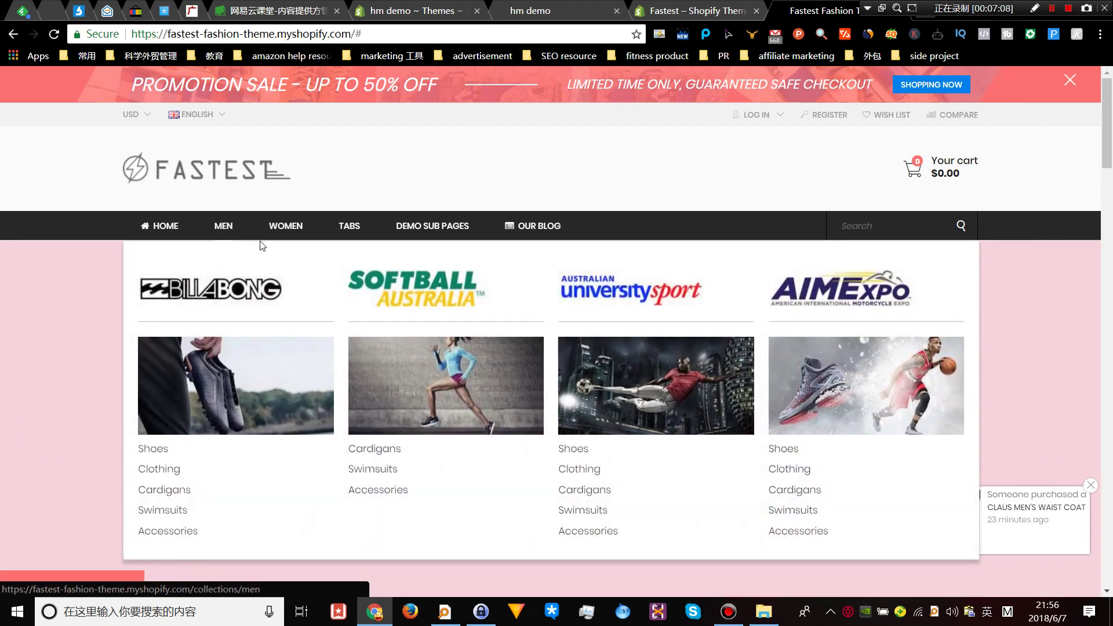
pyautogui.moveTo(284, 227)
pyautogui.moveTo(362, 231)
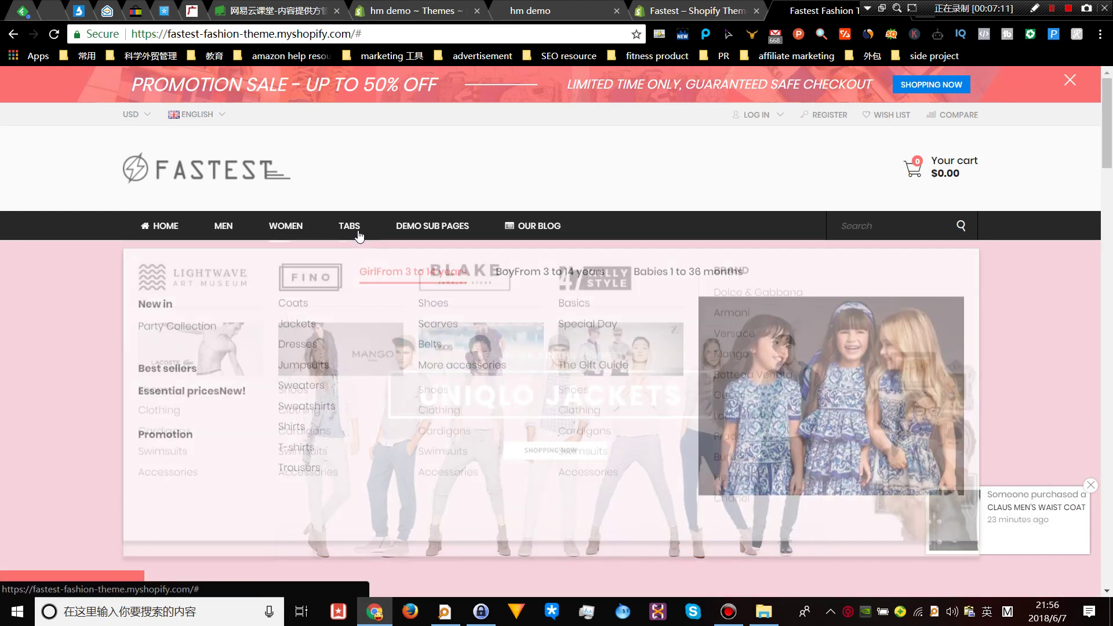
pyautogui.moveTo(444, 226)
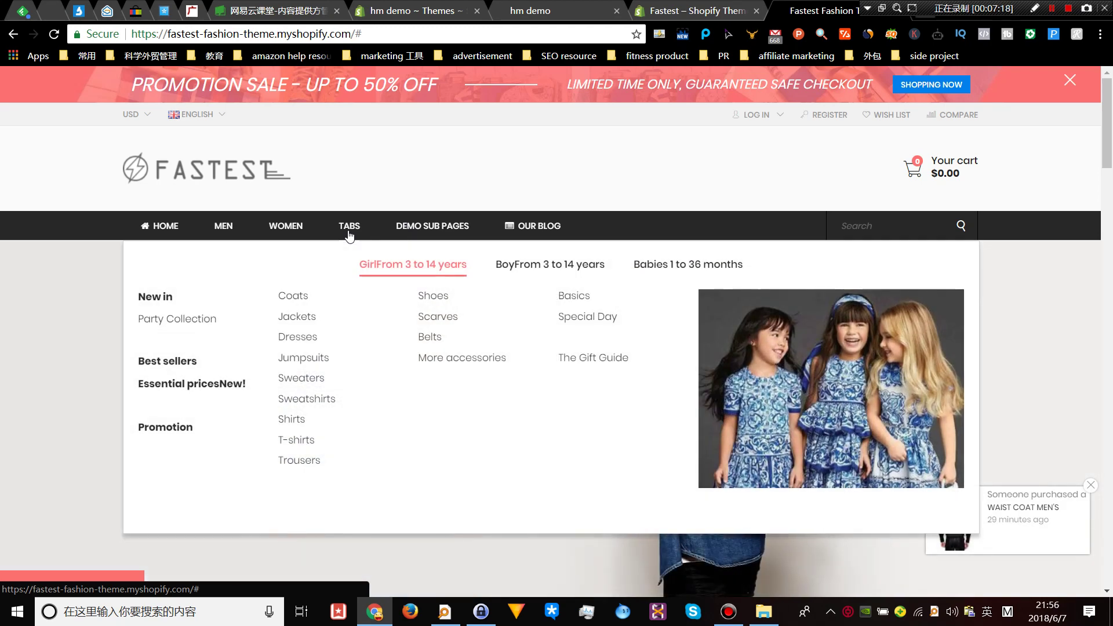
# - Compare the girls' 3 to 14 years, boys' 3 to 14 years and babies' 1 to 36 months categories in the Tabs menu
pyautogui.click(531, 271)
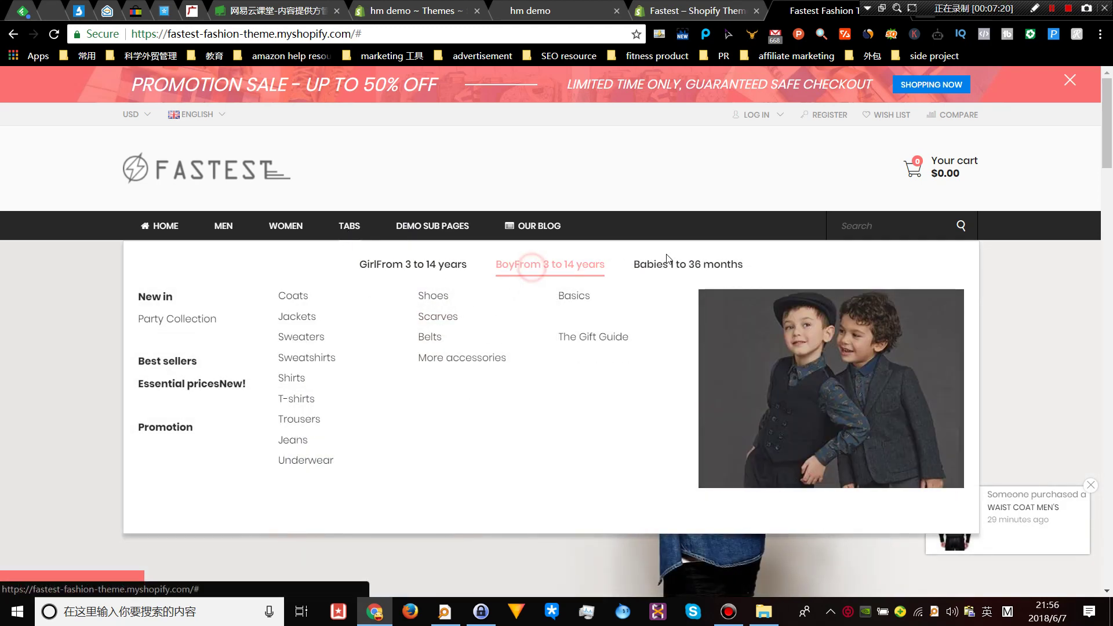
pyautogui.click(686, 266)
pyautogui.click(551, 268)
pyautogui.click(448, 268)
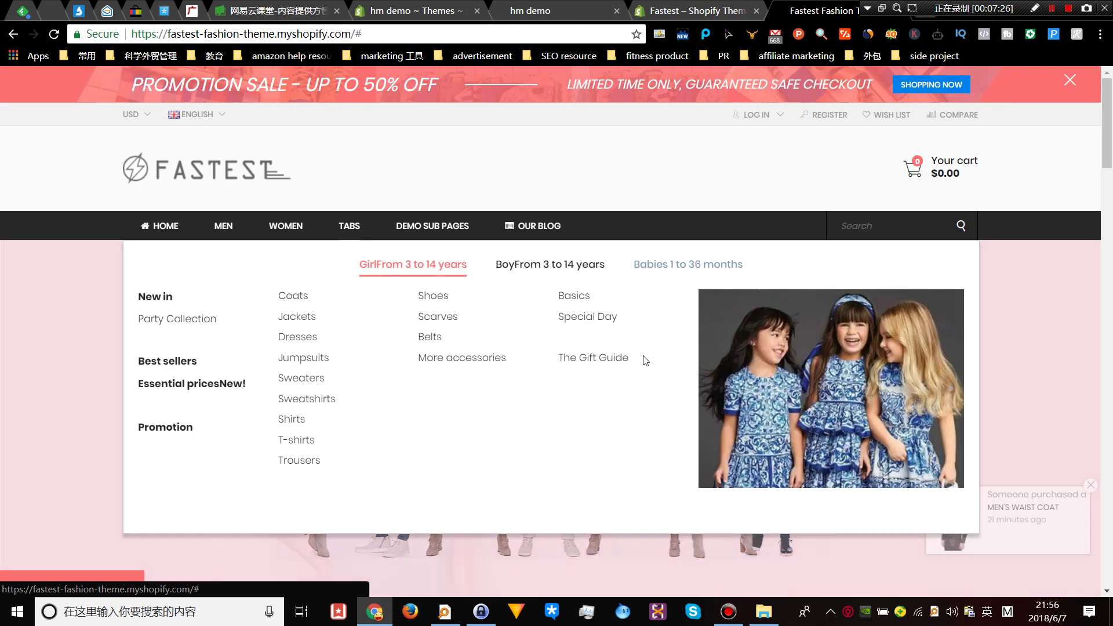
pyautogui.click(550, 265)
pyautogui.click(658, 267)
pyautogui.click(548, 264)
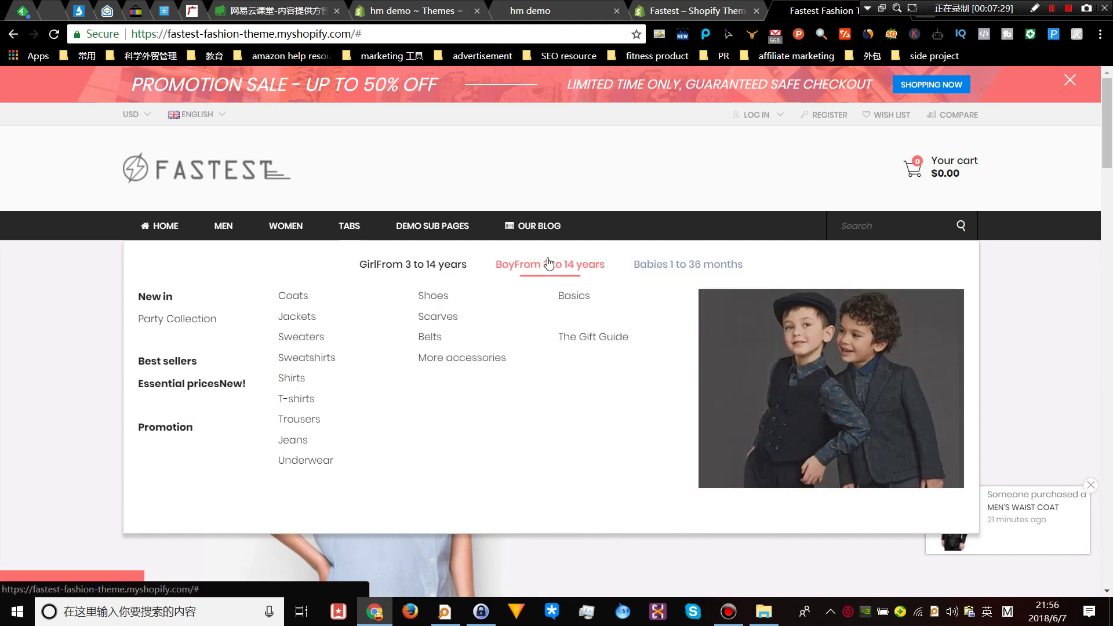
pyautogui.click(442, 275)
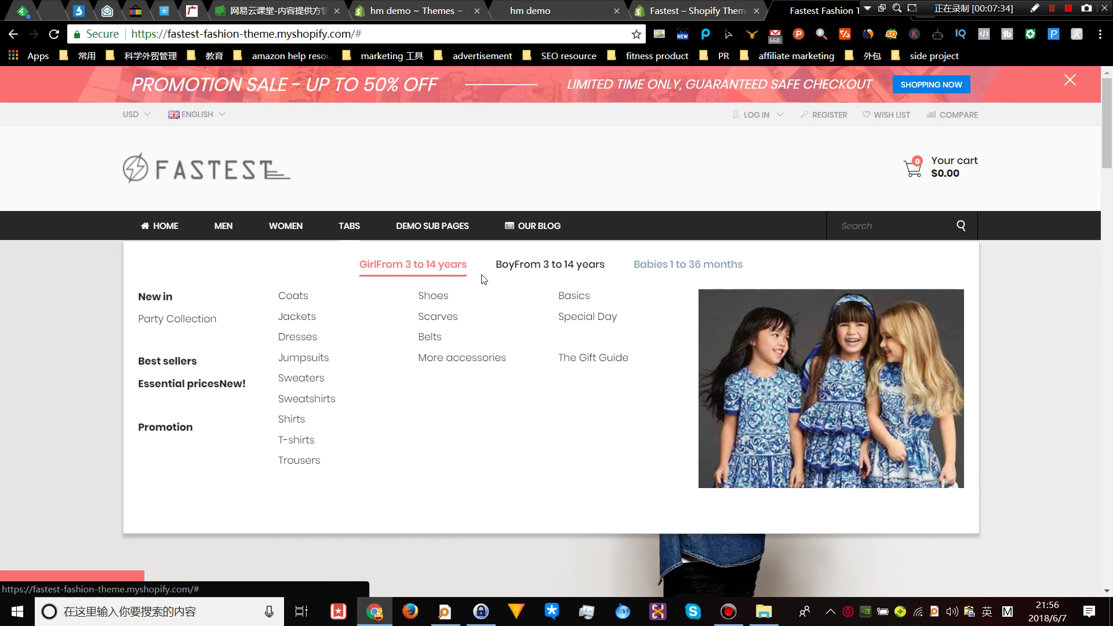
pyautogui.click(545, 270)
pyautogui.click(672, 269)
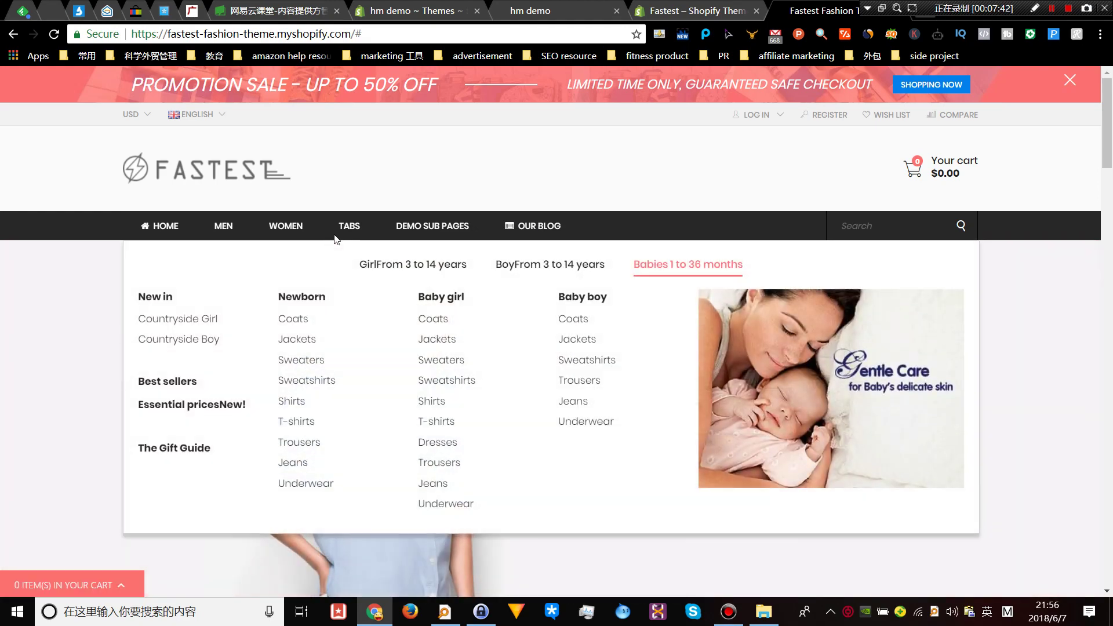
pyautogui.click(370, 258)
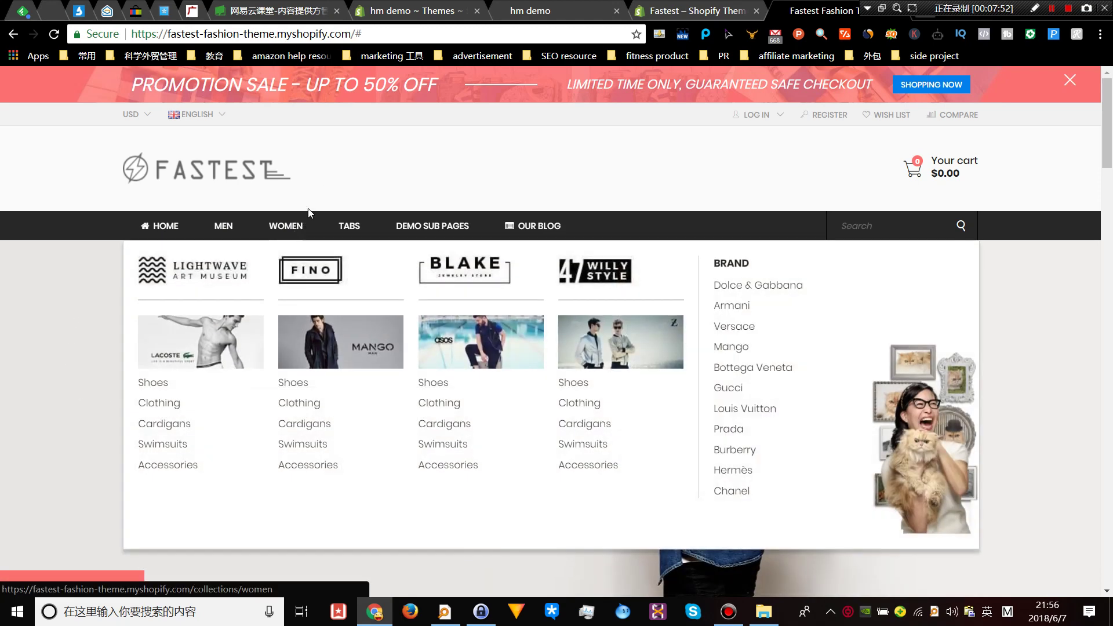
pyautogui.scroll(-17, 368, 306)
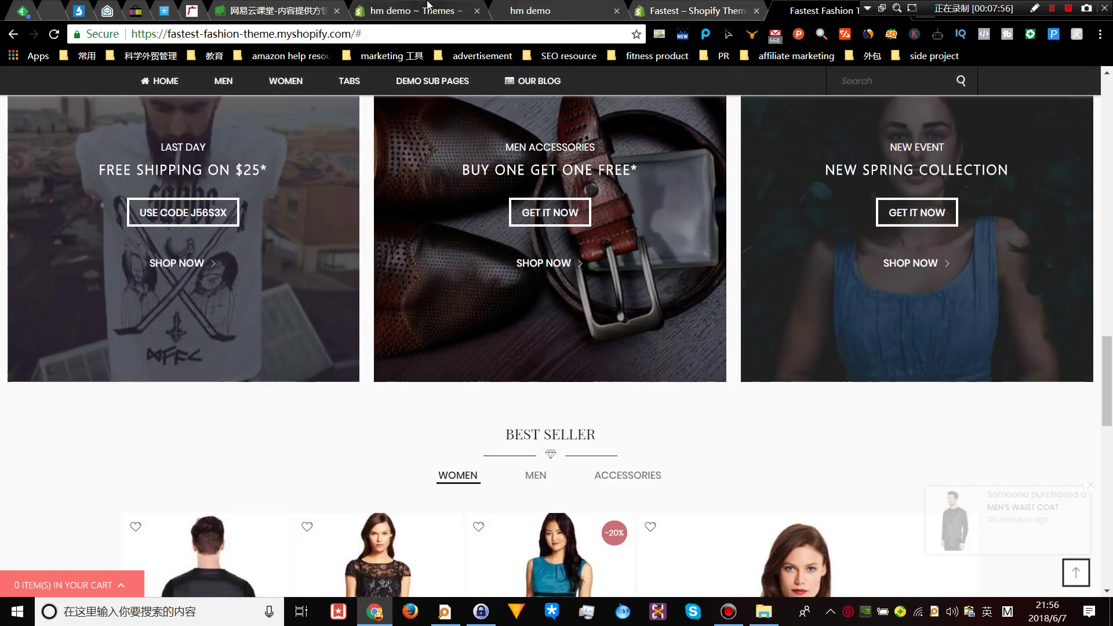
# - Check the store's More themes list and look through the Fastest style gallery down to the Fashion Store demo
pyautogui.click(428, 5)
pyautogui.scroll(-5, 500, 310)
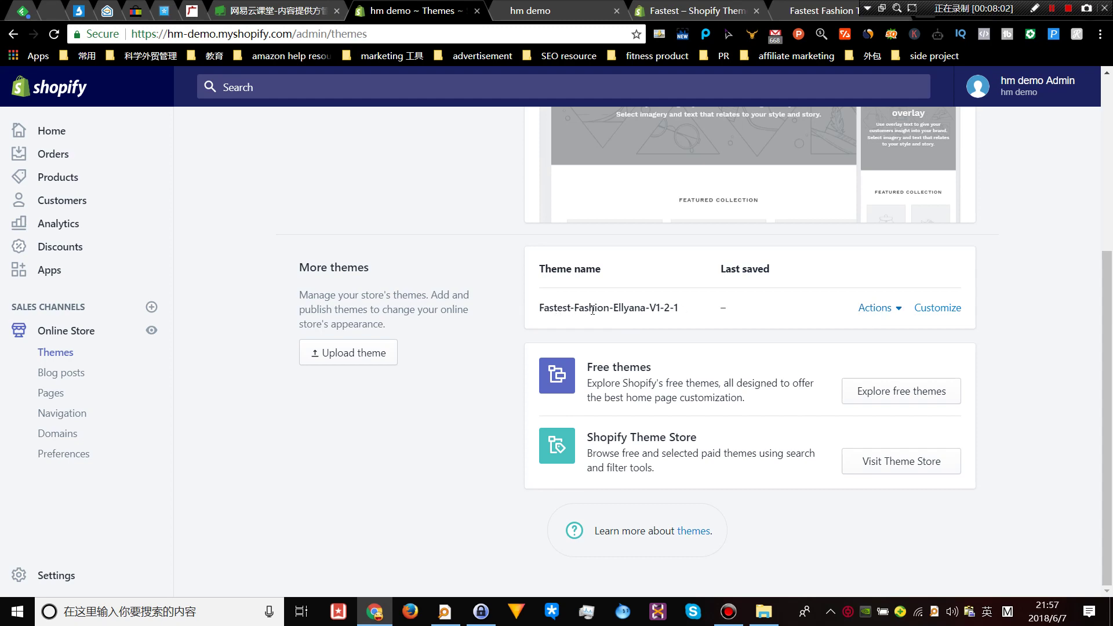
pyautogui.click(702, 11)
pyautogui.scroll(10, 203, 348)
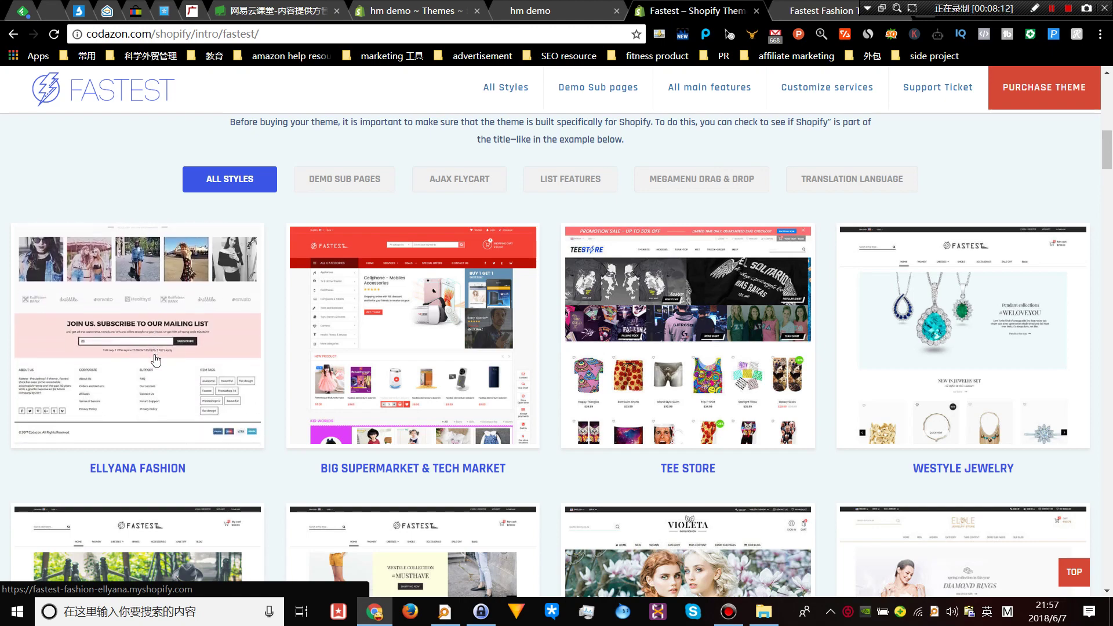
pyautogui.scroll(-5, 155, 360)
pyautogui.scroll(-4, 156, 360)
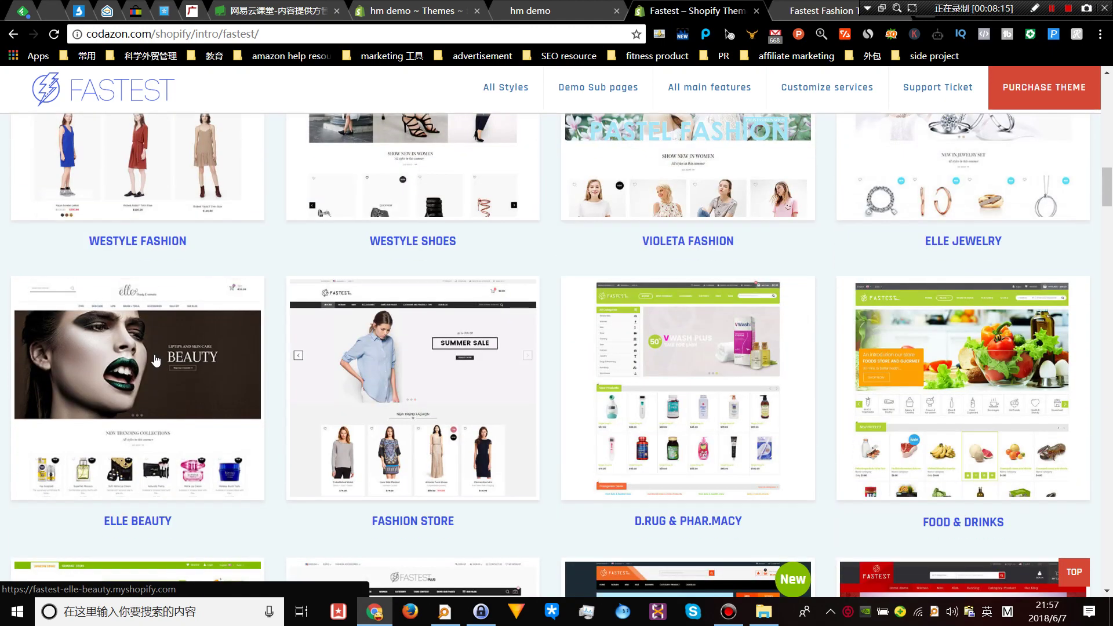
pyautogui.scroll(-2, 156, 360)
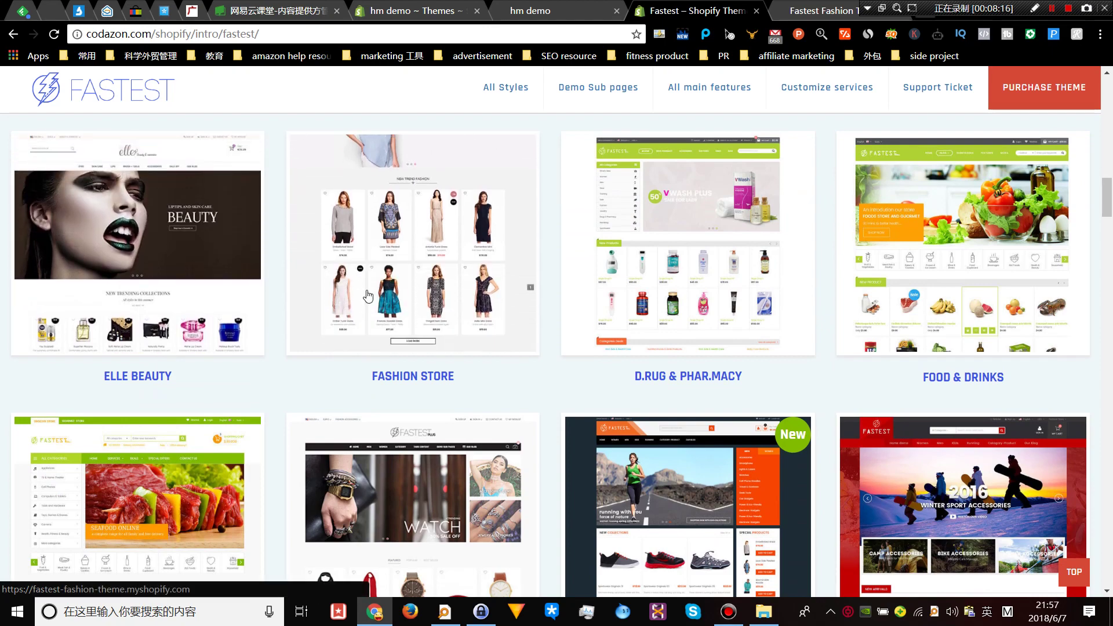
# - Open the store's theme upload dialog and browse the zip packages in the theme-packages folder without choosing one
pyautogui.hotkey('ctrl', 'shift', 'Tab')
pyautogui.hotkey('ctrl', 'shift', 'Tab')
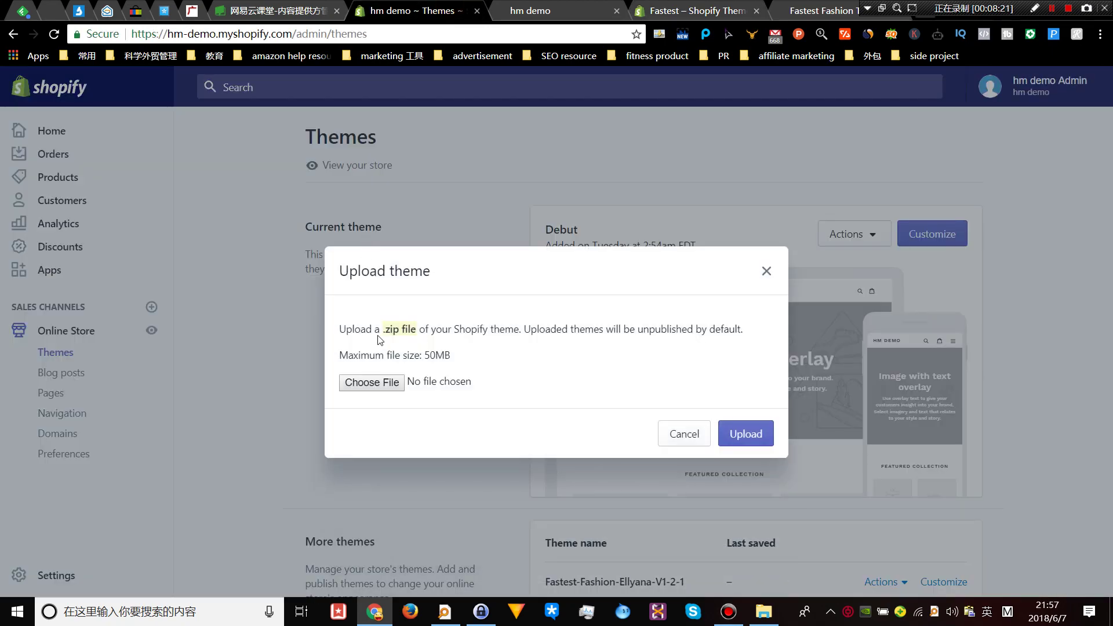
pyautogui.click(390, 382)
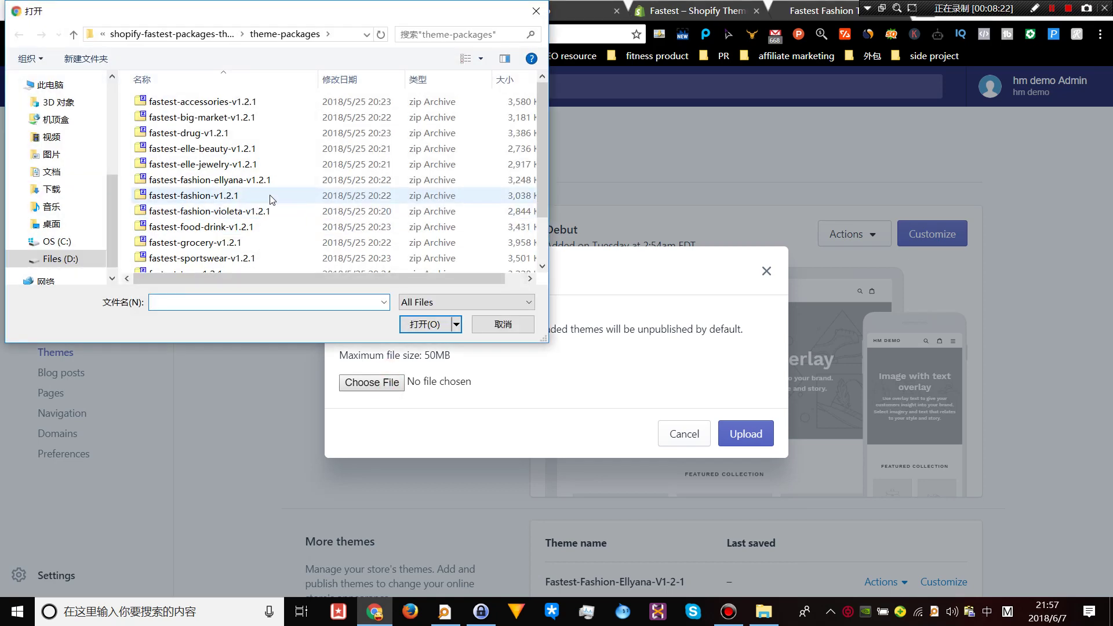
pyautogui.scroll(-1, 273, 200)
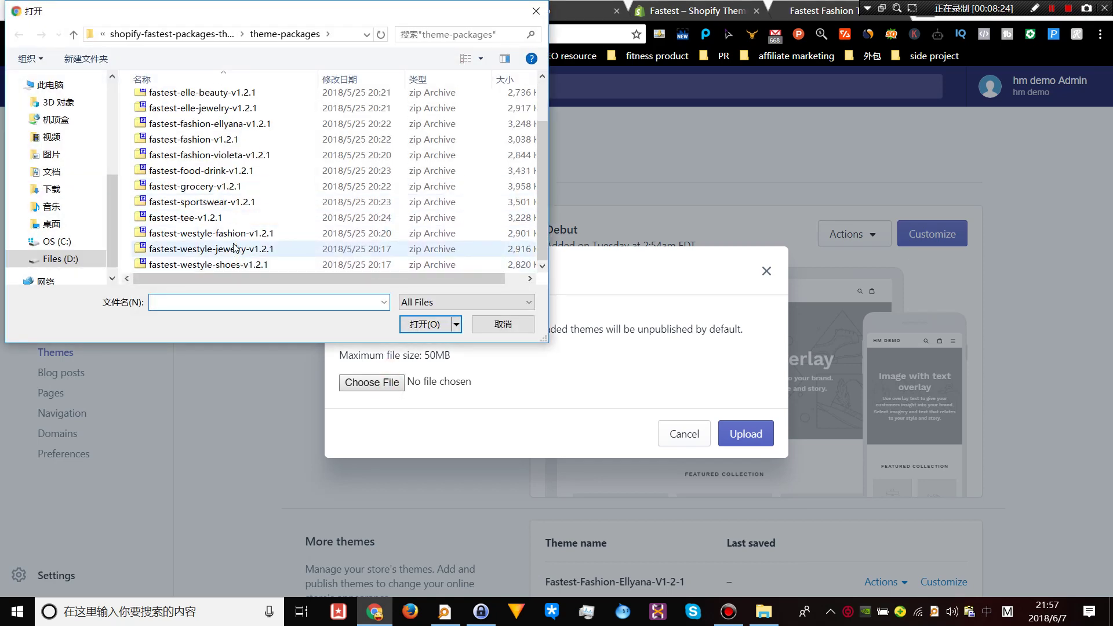
pyautogui.scroll(2, 223, 223)
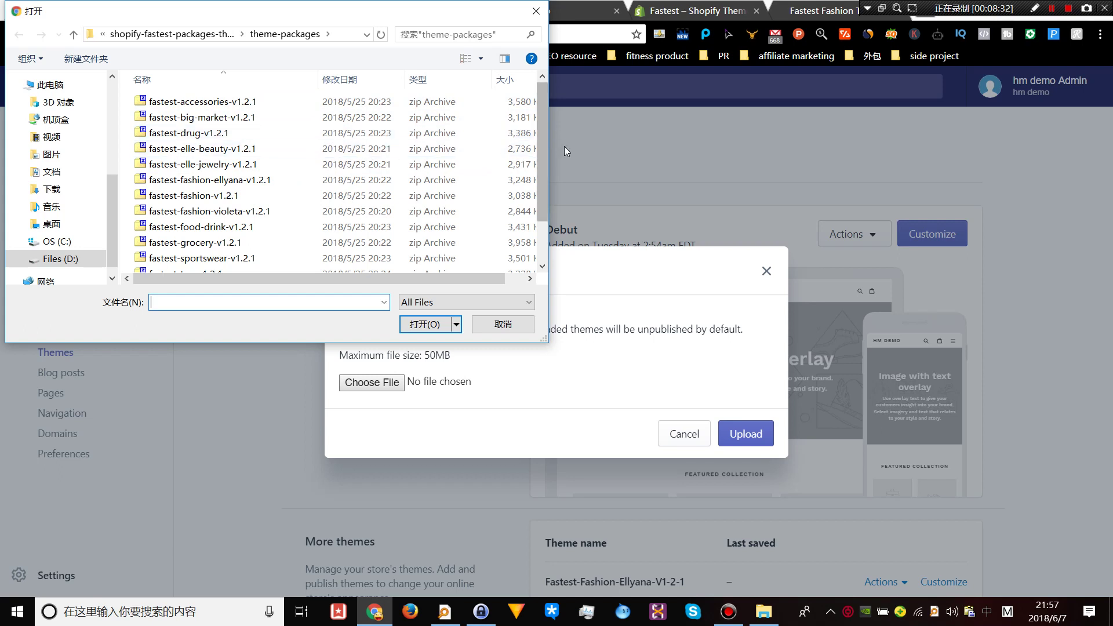
pyautogui.moveTo(543, 160); pyautogui.dragTo(534, 228)
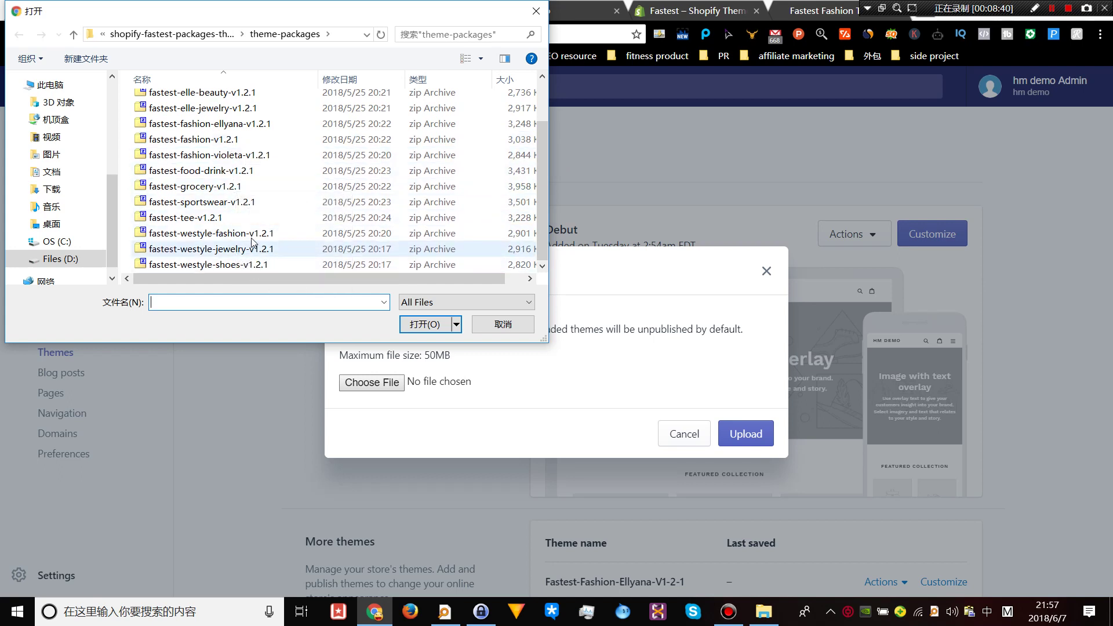
pyautogui.click(496, 324)
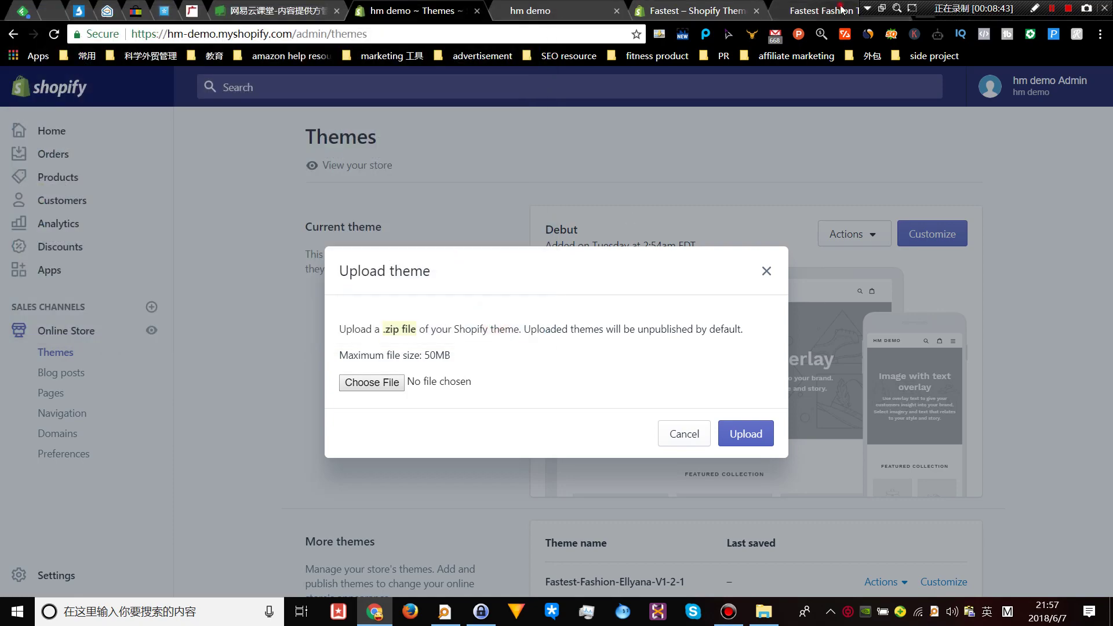
# - Look through the Fastest style gallery, from Ellyana Fashion to Outdoor Gear & Outdoor Sports, to compare the styles with the packages
pyautogui.click(823, 10)
pyautogui.scroll(-3, 544, 304)
pyautogui.click(722, 8)
pyautogui.scroll(-10, 526, 249)
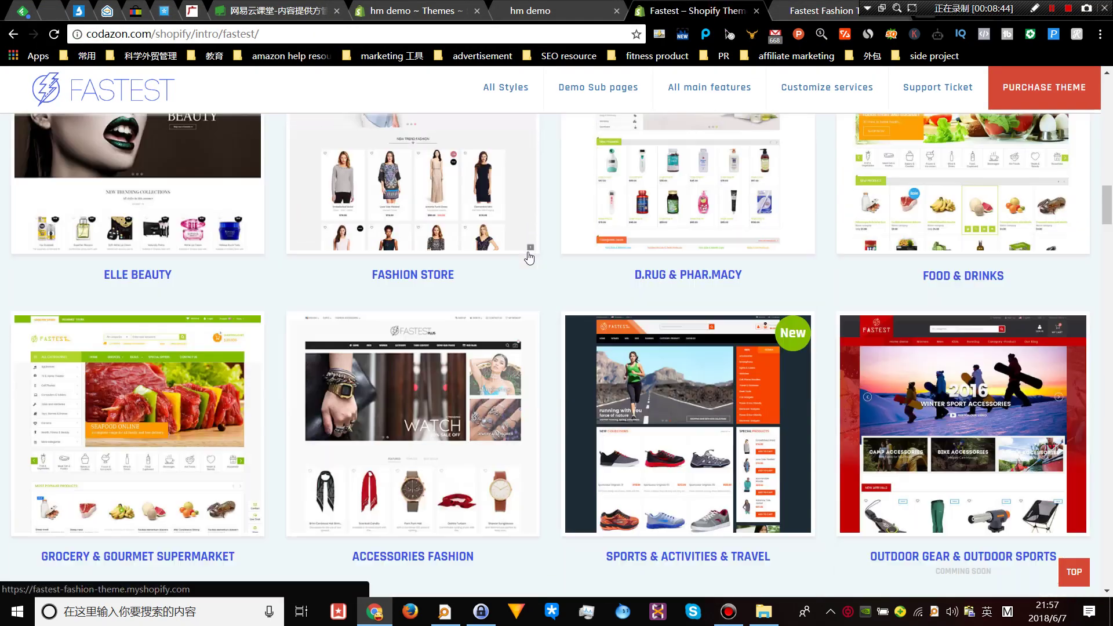
pyautogui.scroll(4, 509, 292)
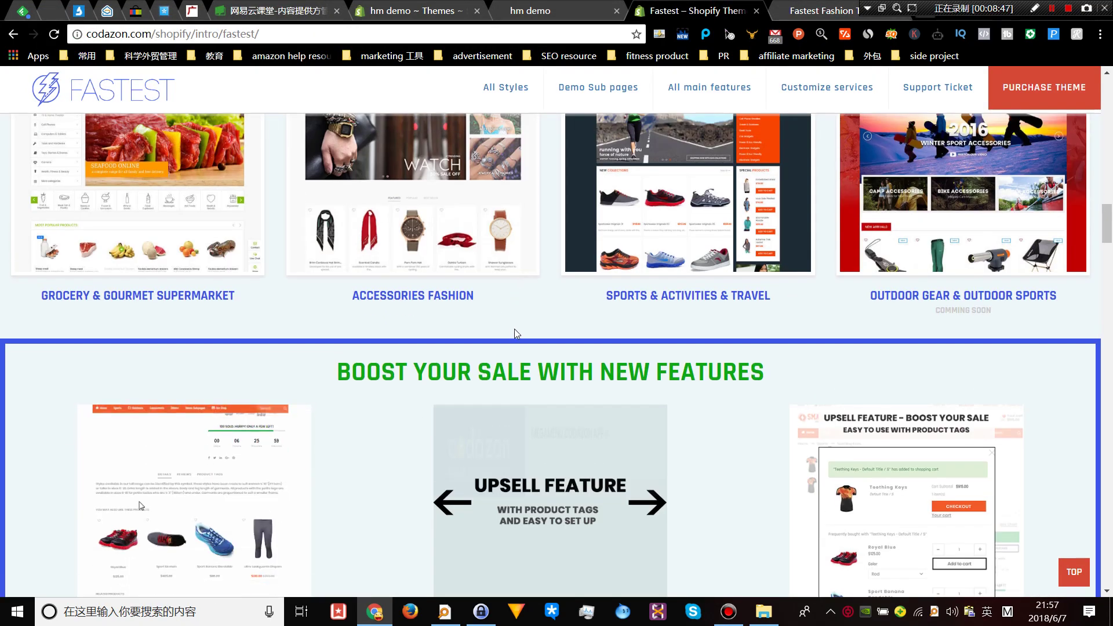
pyautogui.scroll(5, 514, 328)
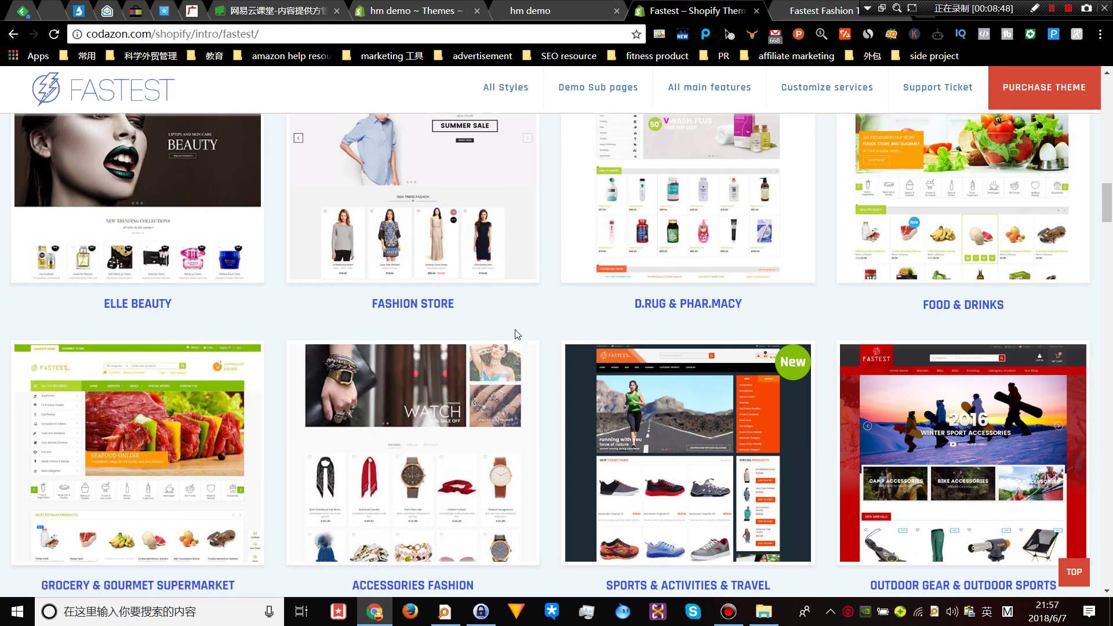
pyautogui.scroll(5, 517, 335)
pyautogui.scroll(3, 516, 334)
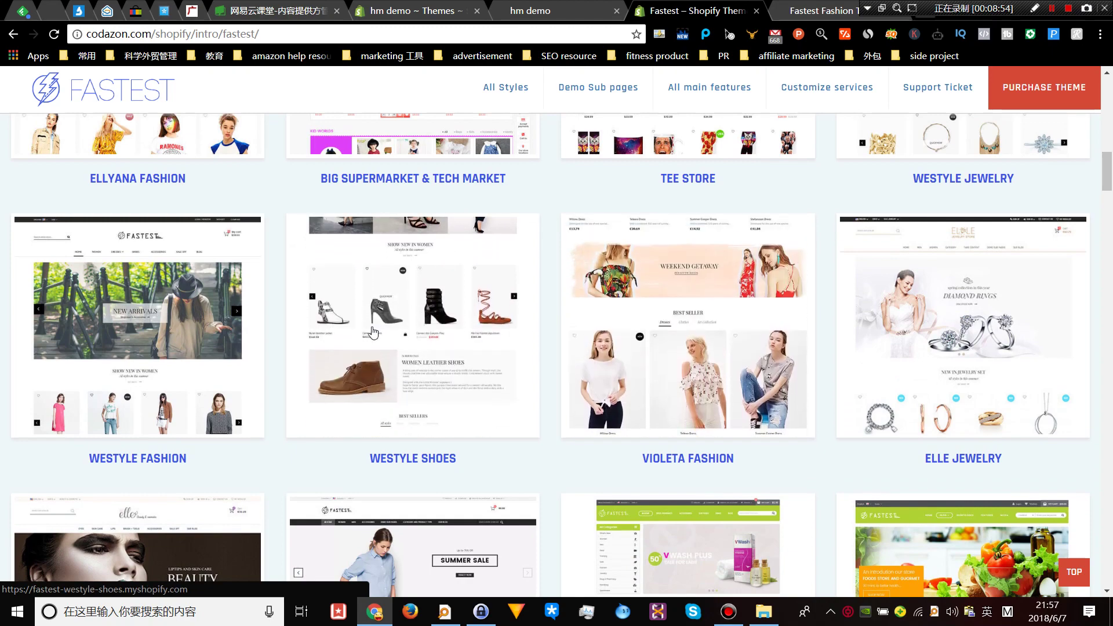
pyautogui.scroll(-5, 191, 327)
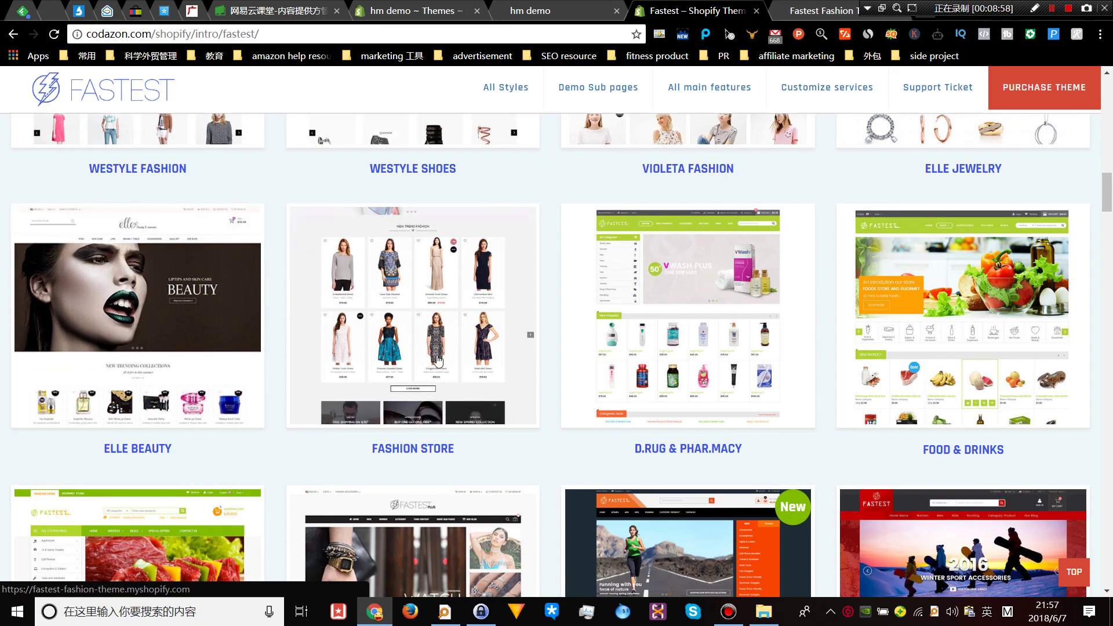
pyautogui.scroll(-6, 437, 361)
pyautogui.scroll(9, 430, 360)
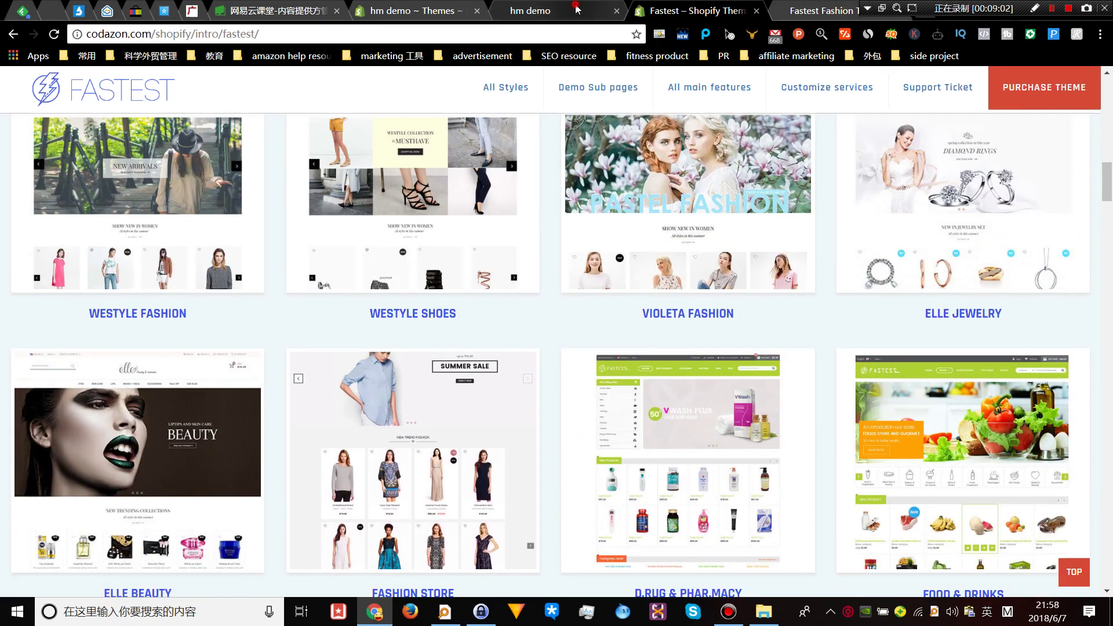
# - Upload the fastest-fashion-v1.2.1.zip theme package to the hm demo store
pyautogui.click(409, 11)
pyautogui.click(385, 393)
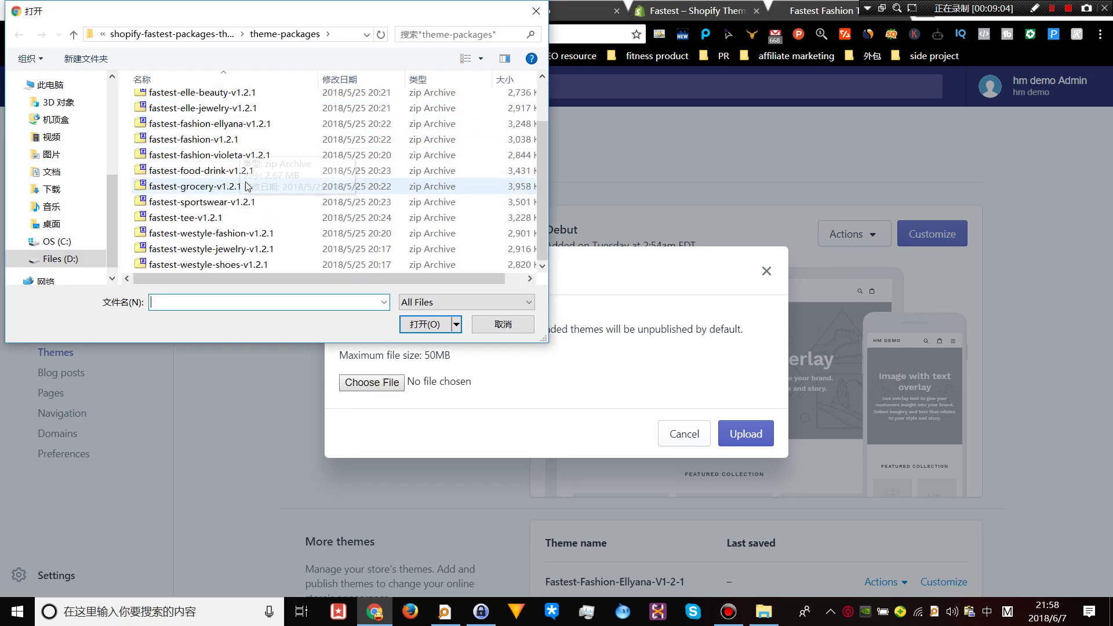
pyautogui.scroll(1, 226, 252)
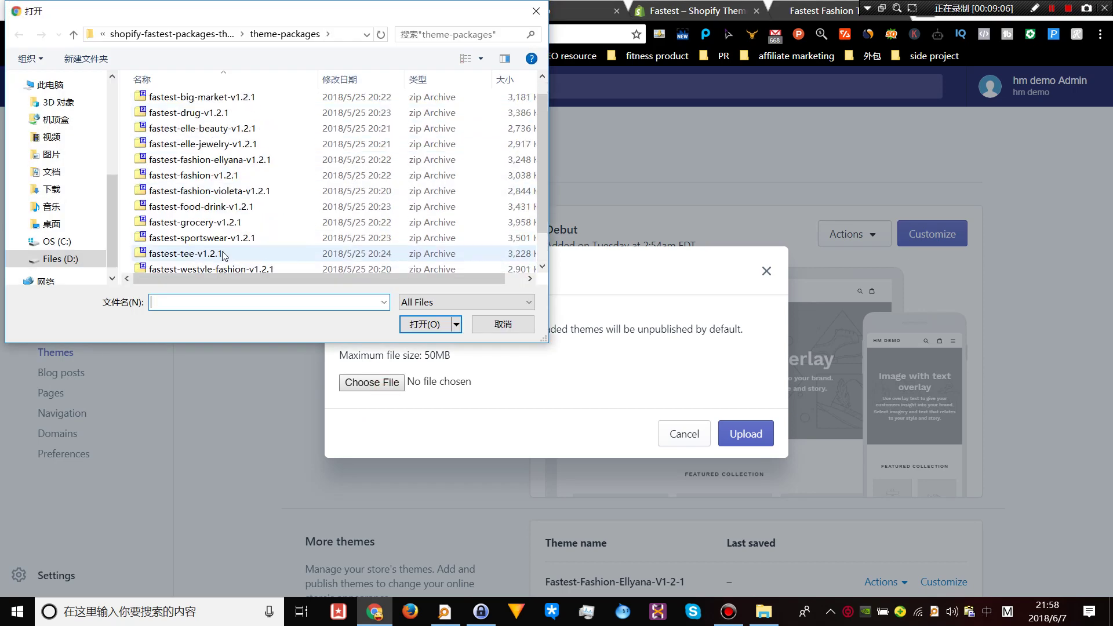
pyautogui.doubleClick(224, 180)
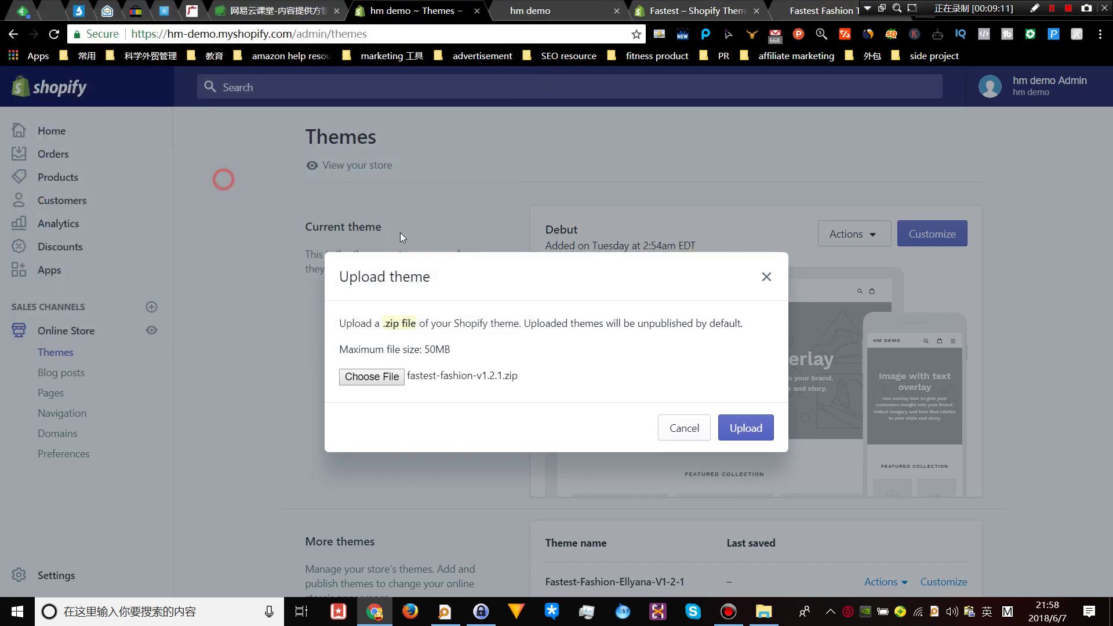
pyautogui.click(749, 427)
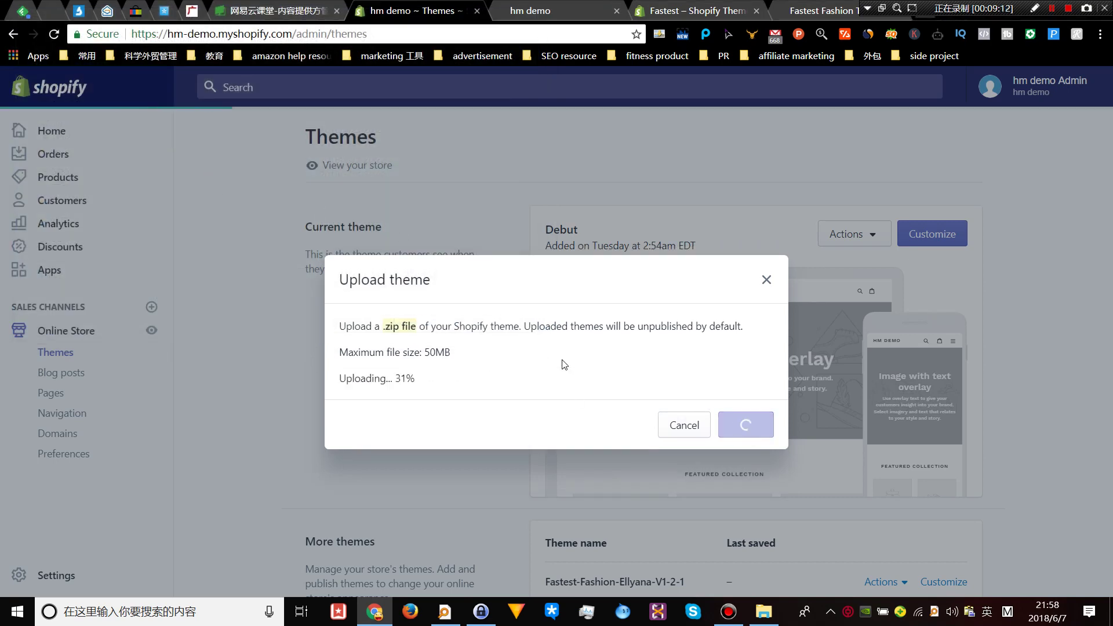
# - Return to the Fashion Store demo and examine its home page banner and Demo Sub Pages dropdown
pyautogui.click(691, 9)
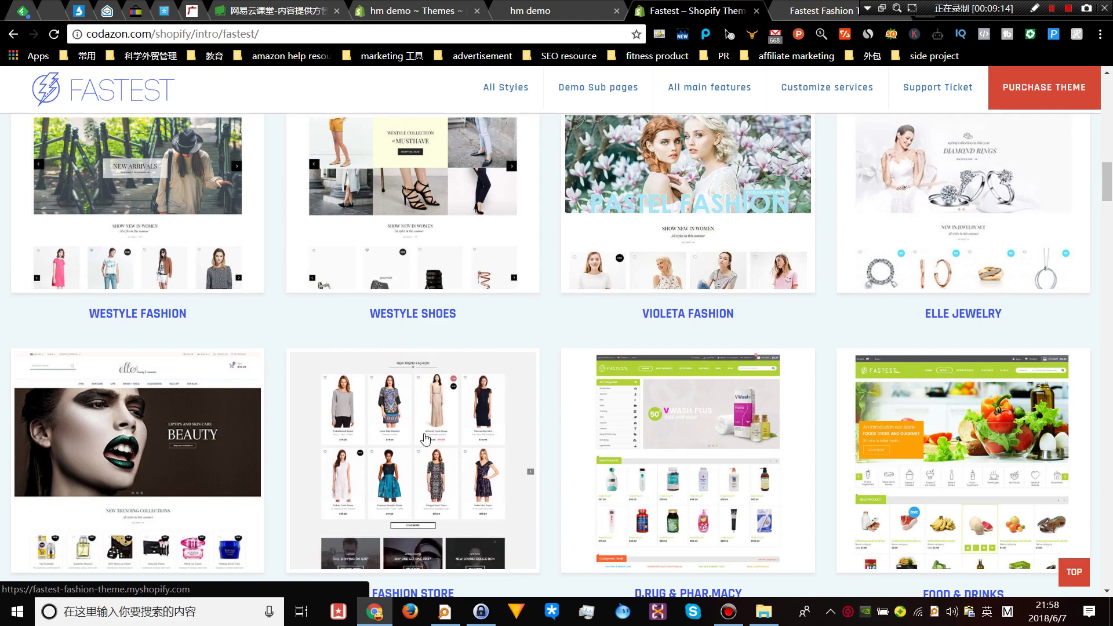
pyautogui.click(413, 445)
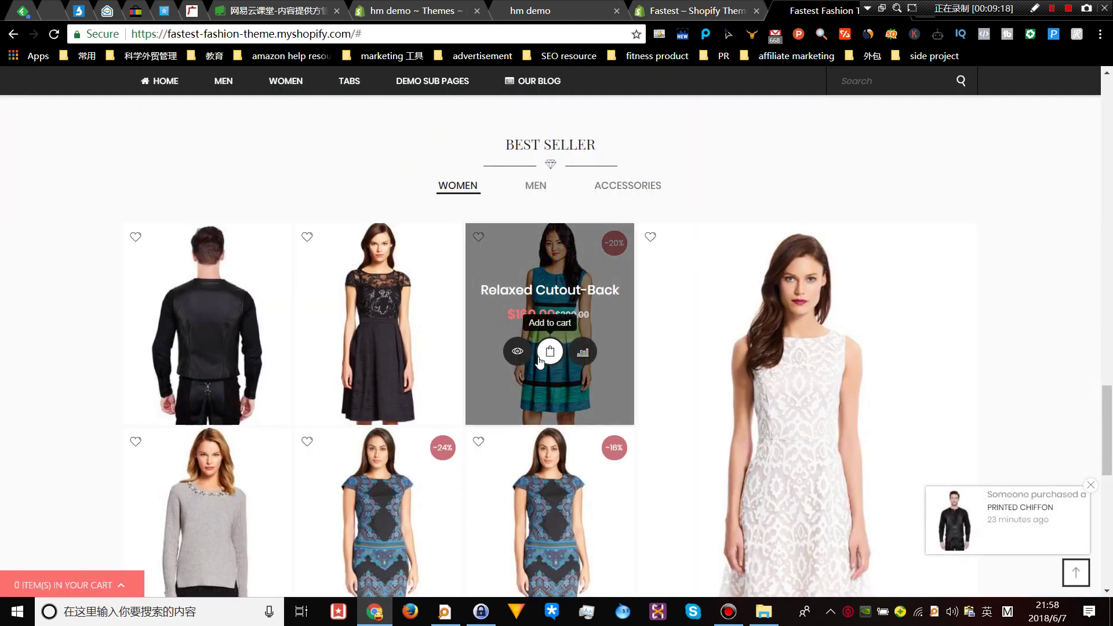
pyautogui.scroll(20, 580, 360)
pyautogui.scroll(6, 601, 385)
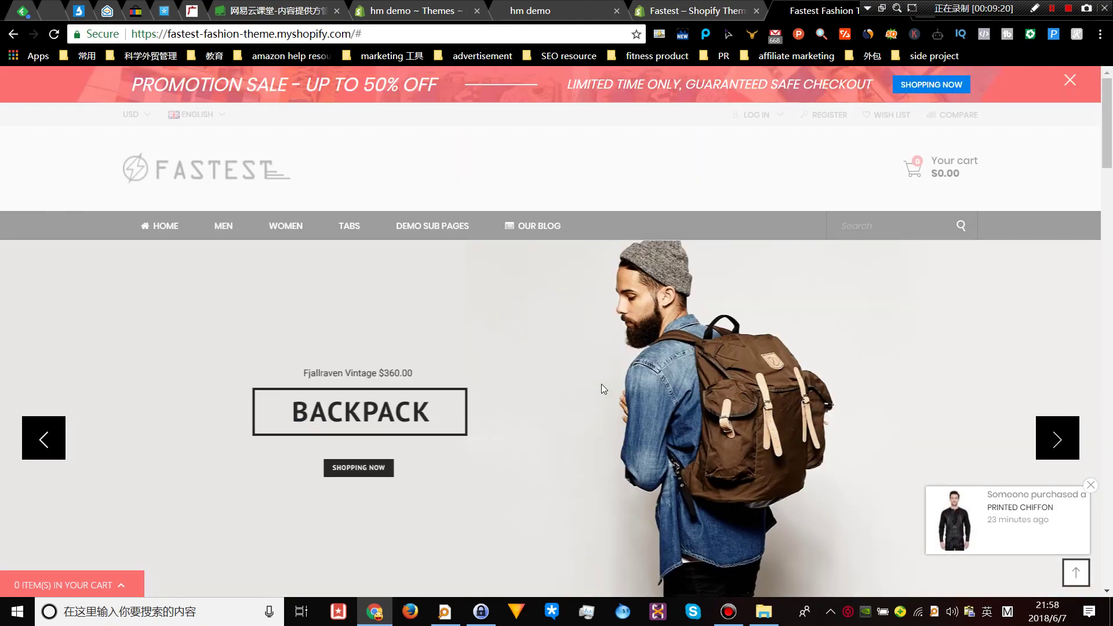
pyautogui.moveTo(450, 224)
pyautogui.scroll(-8, 433, 247)
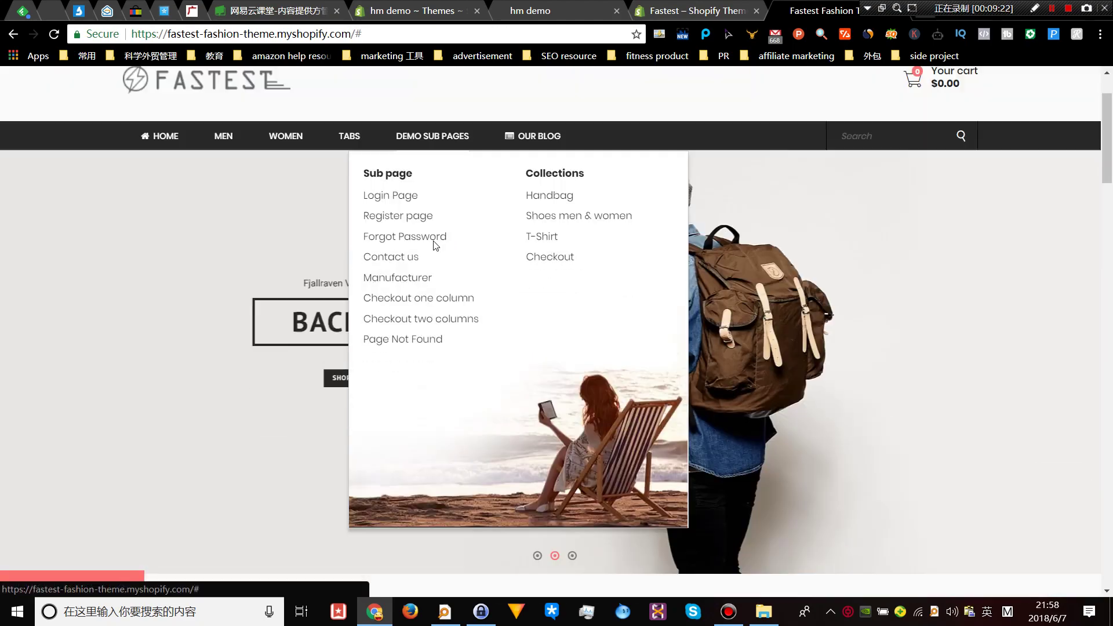
# - Examine the Women, Tabs, Demo Sub Pages and Men dropdown menus, including the Girl and Babies sections, in the Fashion Store demo
pyautogui.scroll(4, 434, 247)
pyautogui.scroll(-5, 378, 286)
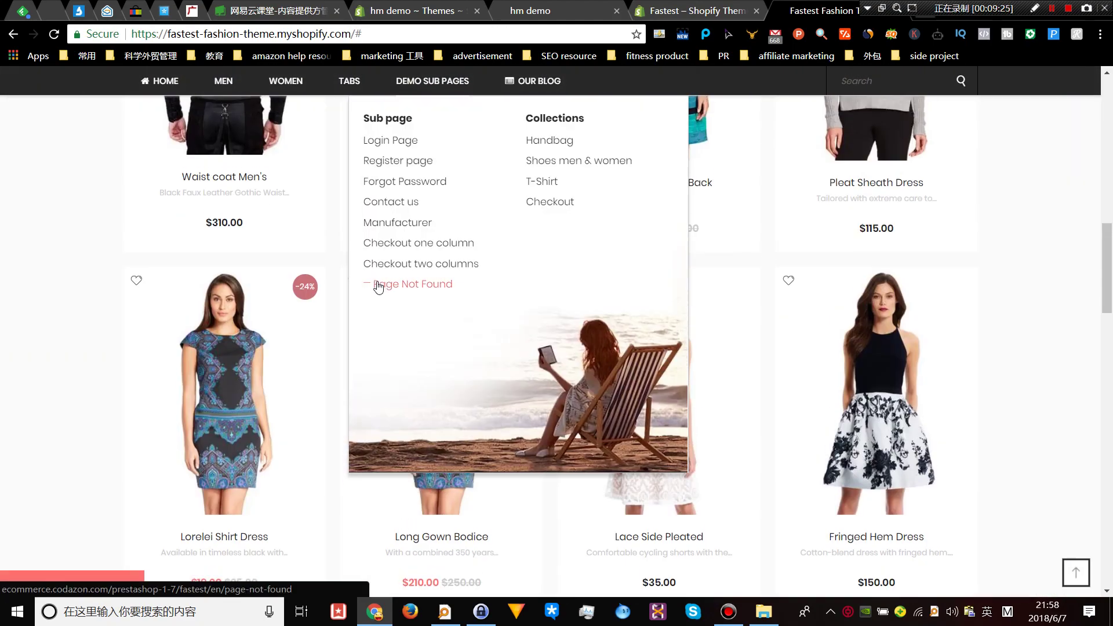
pyautogui.scroll(12, 263, 276)
pyautogui.moveTo(286, 228)
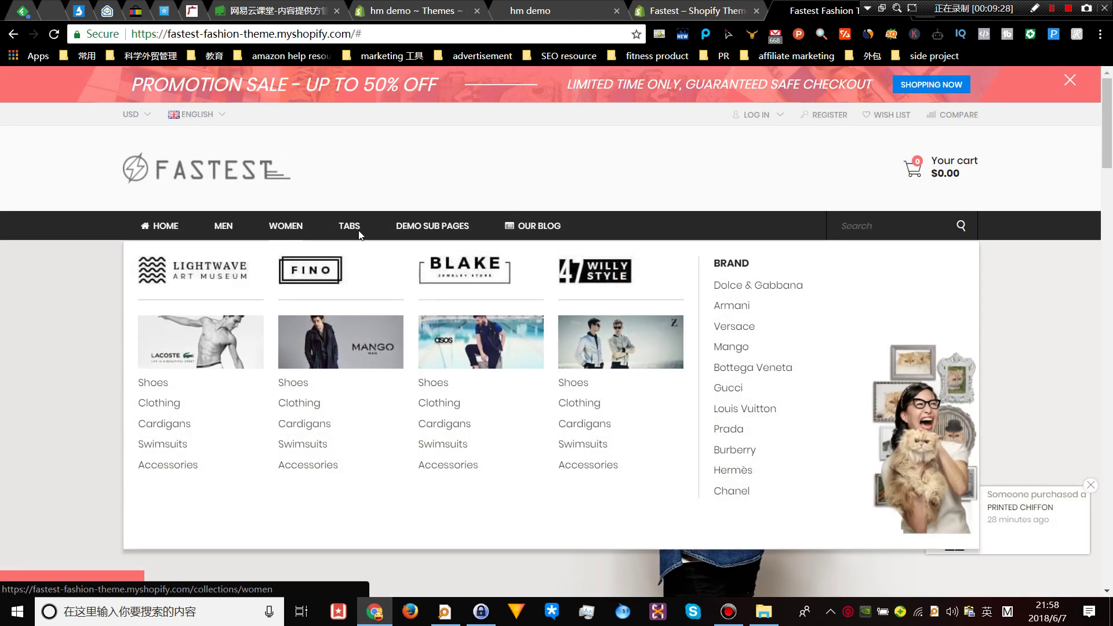
pyautogui.moveTo(343, 228)
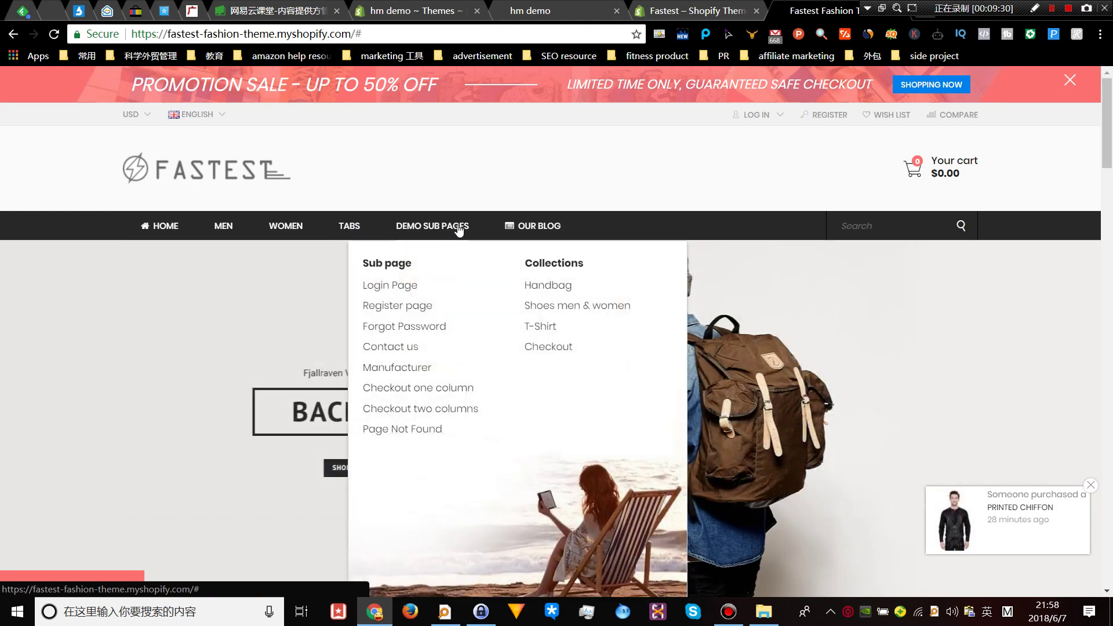
pyautogui.moveTo(537, 230)
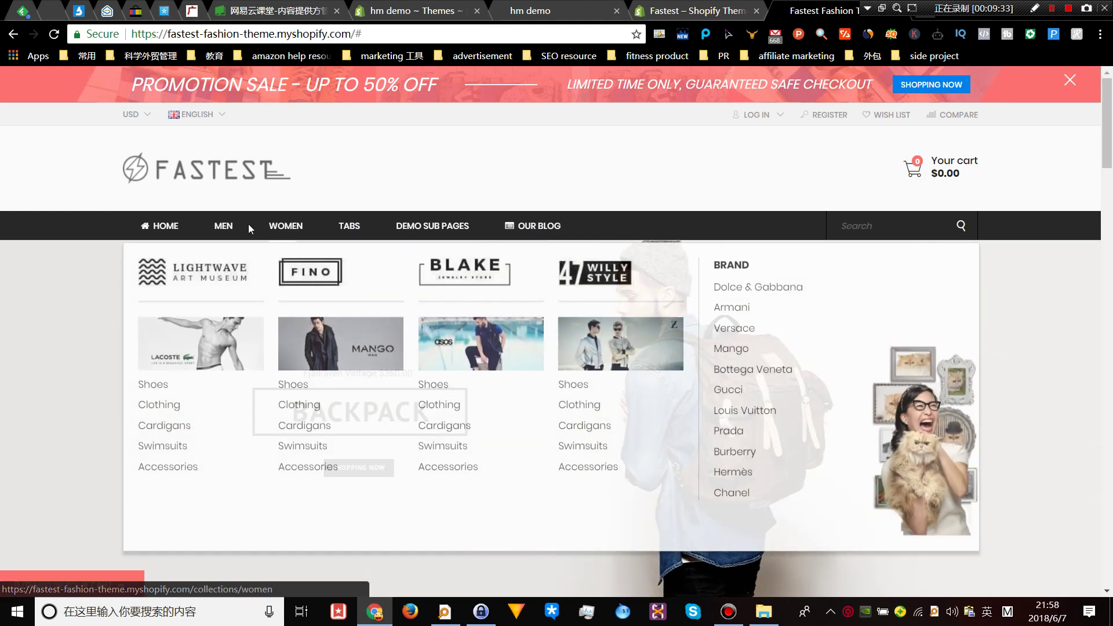
pyautogui.moveTo(221, 234)
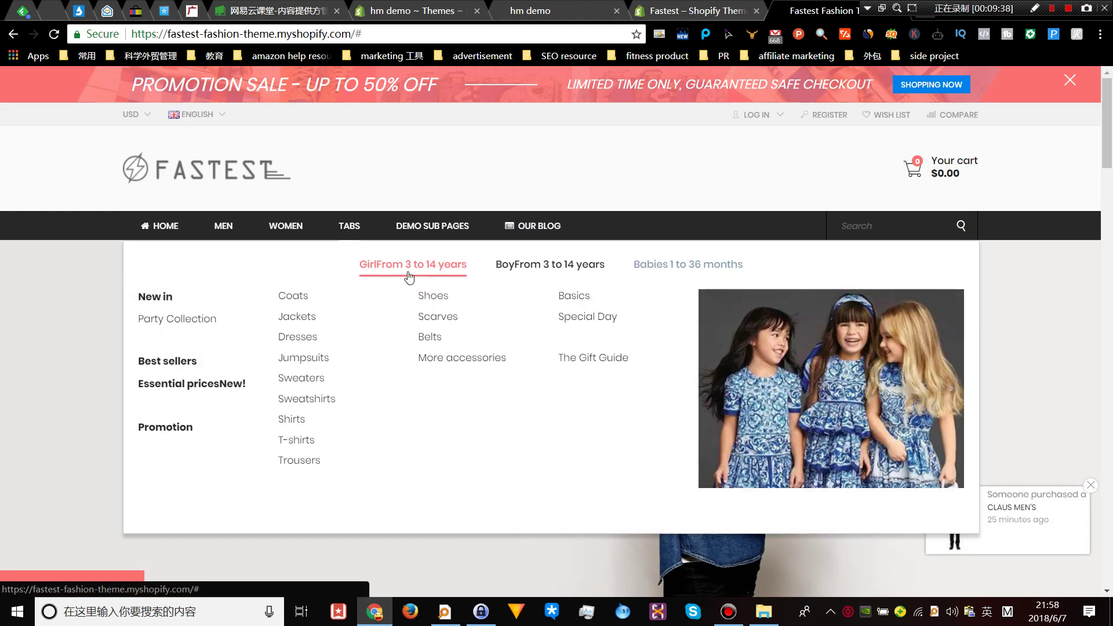
pyautogui.moveTo(687, 273)
pyautogui.moveTo(372, 271)
# - Open the Sleeve Sequin Gown from the New Trend Fashion section, checking the hm demo Themes page while it loads
pyautogui.scroll(-10, 555, 304)
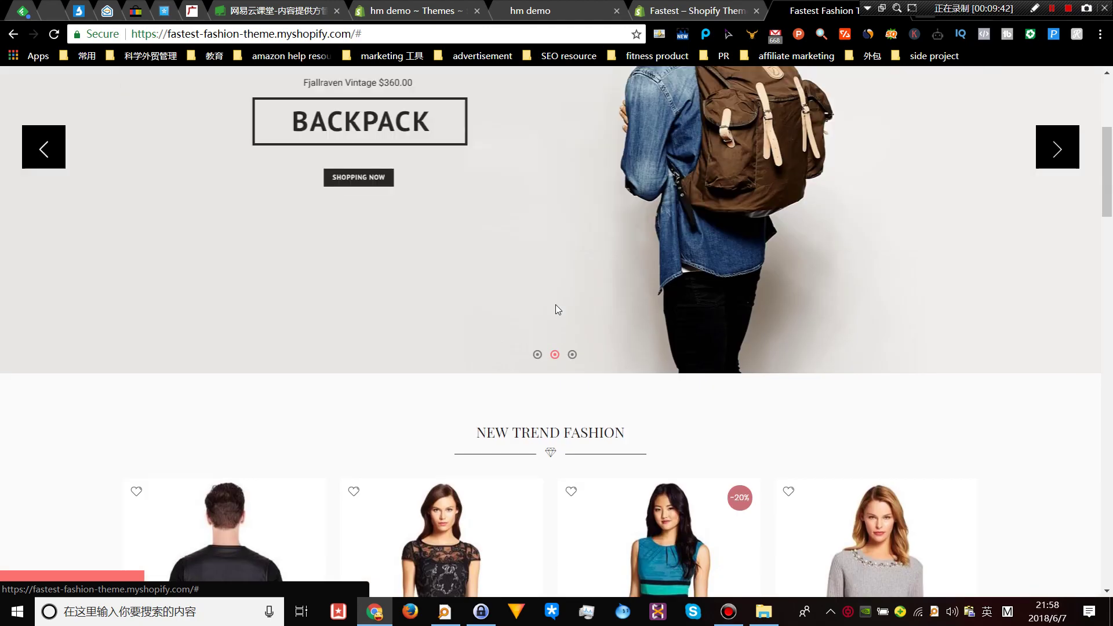
pyautogui.scroll(1, 522, 435)
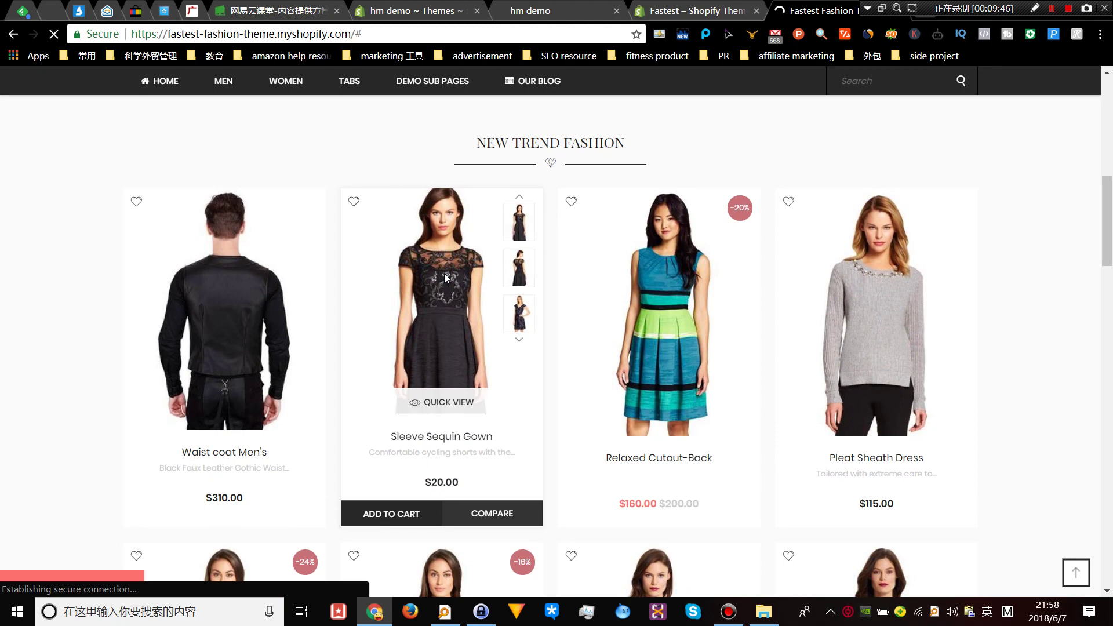
pyautogui.click(450, 6)
pyautogui.click(823, 6)
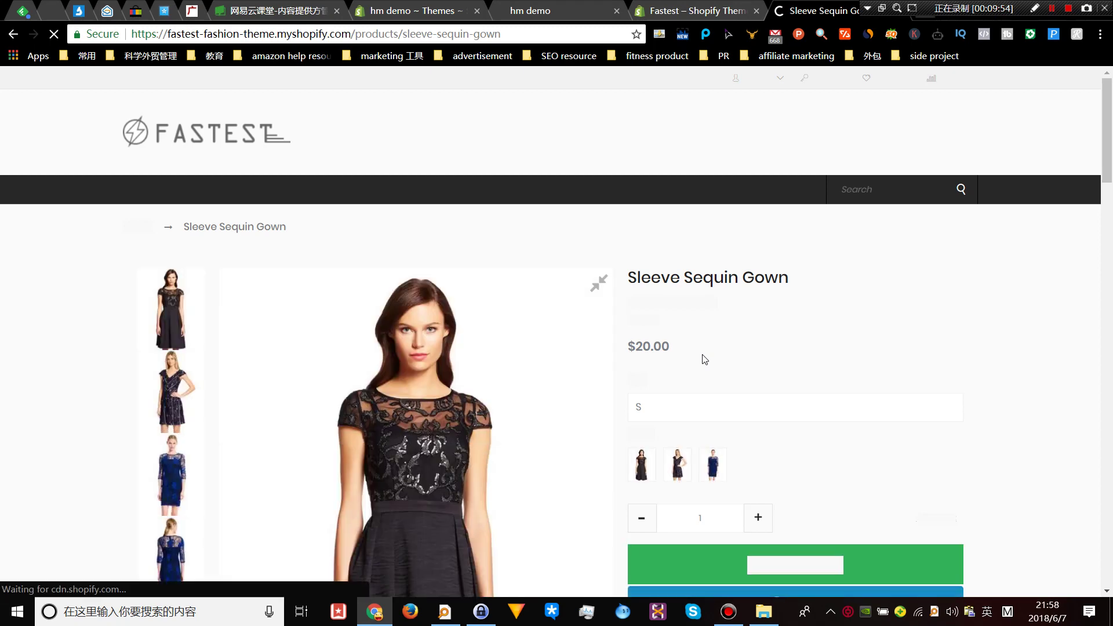
# - Examine the Sleeve Sequin Gown product page from its image gallery and purchase options to the product details
pyautogui.scroll(-8, 704, 359)
pyautogui.scroll(4, 705, 359)
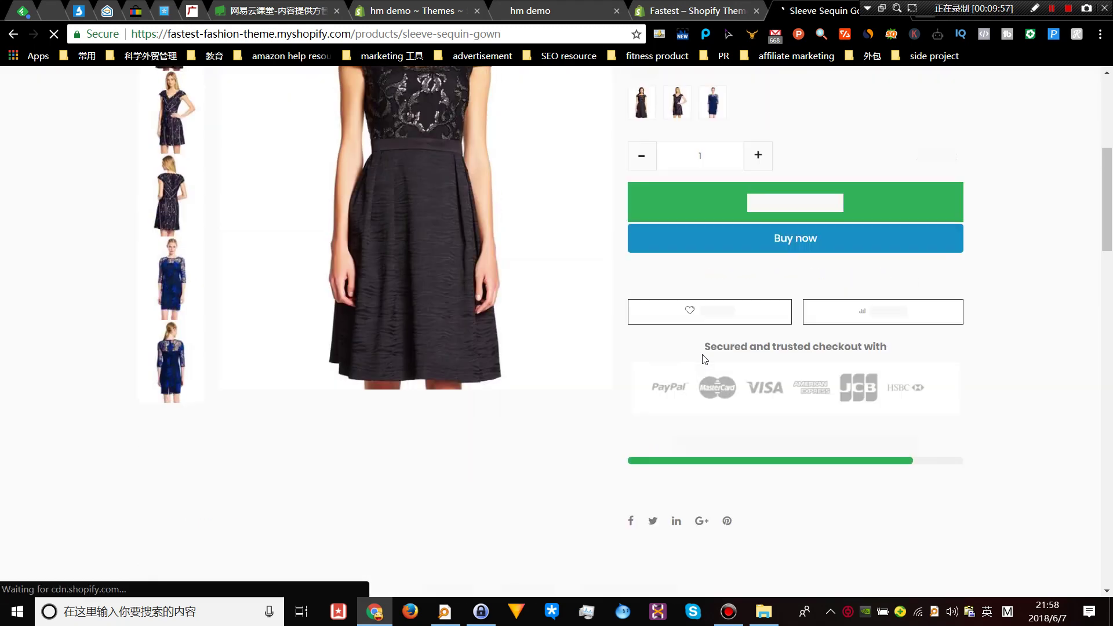
pyautogui.scroll(5, 704, 359)
pyautogui.scroll(2, 705, 359)
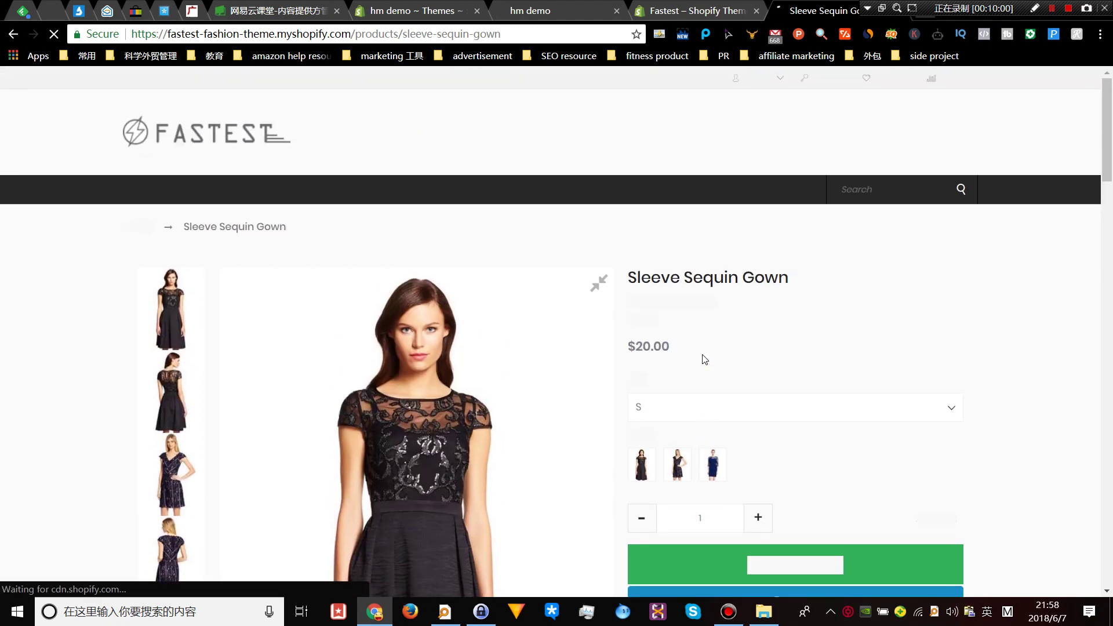
pyautogui.scroll(-7, 705, 359)
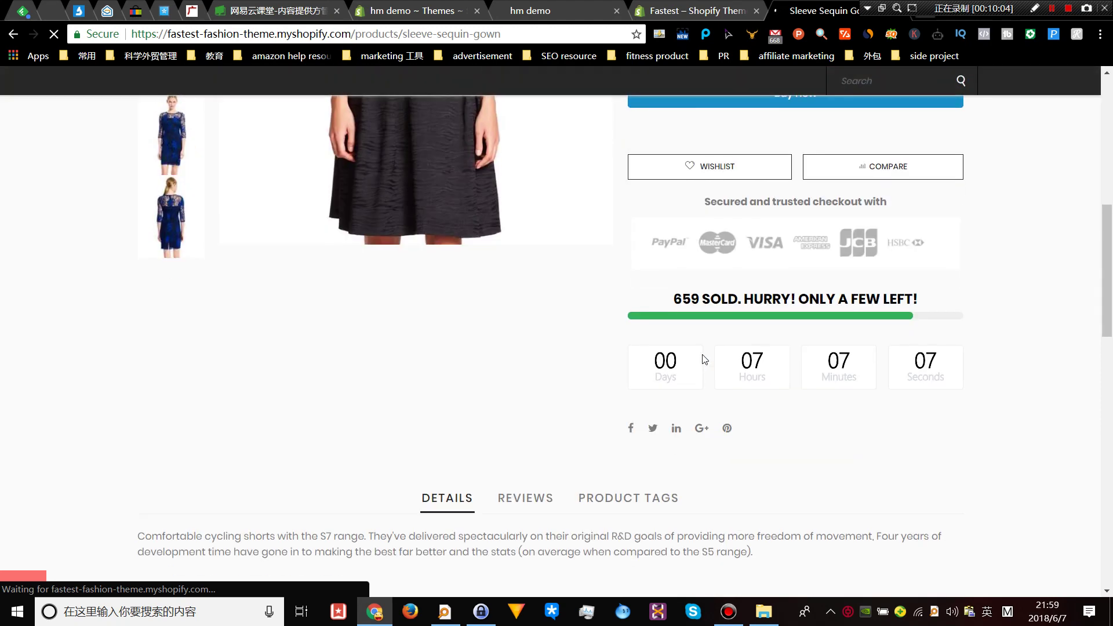
pyautogui.scroll(8, 705, 358)
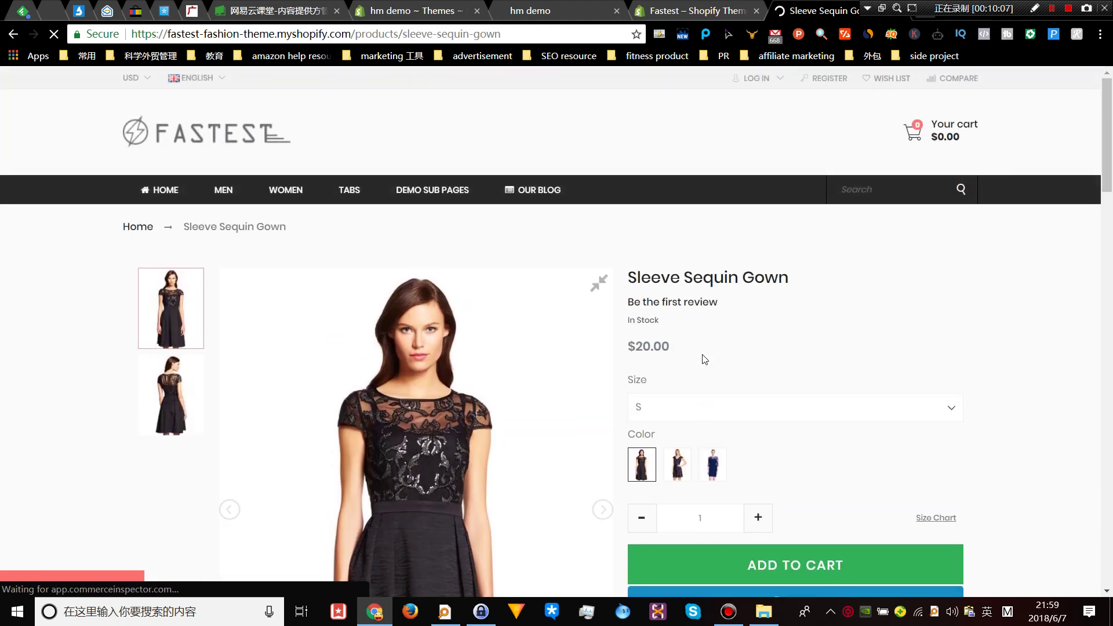
pyautogui.scroll(-3, 705, 359)
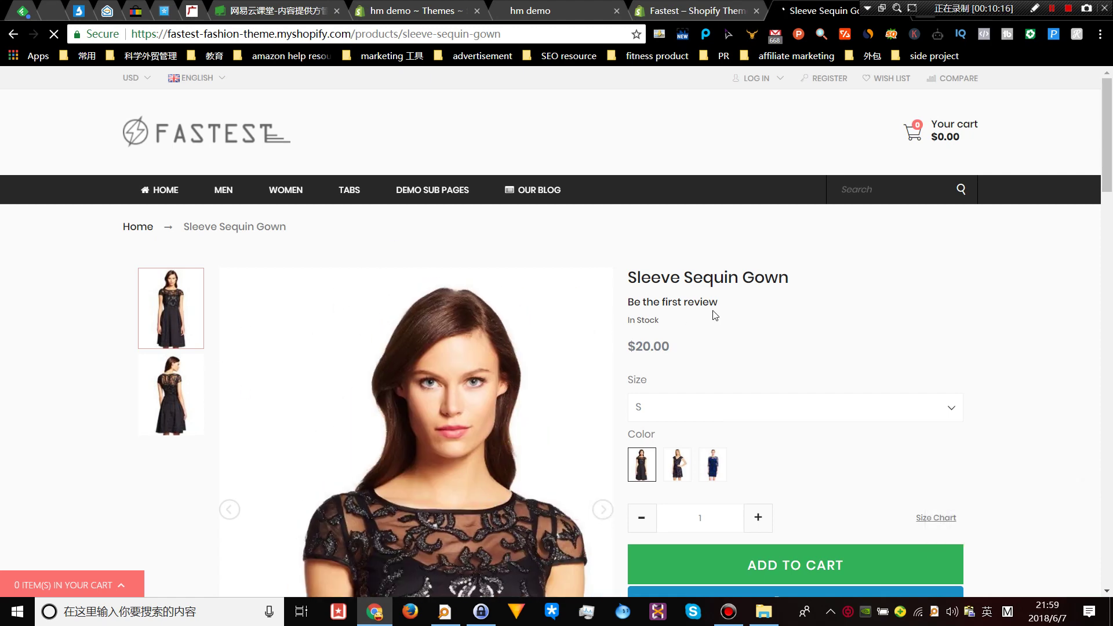
# - Set the Sleeve Sequin Gown's size to L and its color to Blue, previewing the Purple variant on the way
pyautogui.click(687, 271)
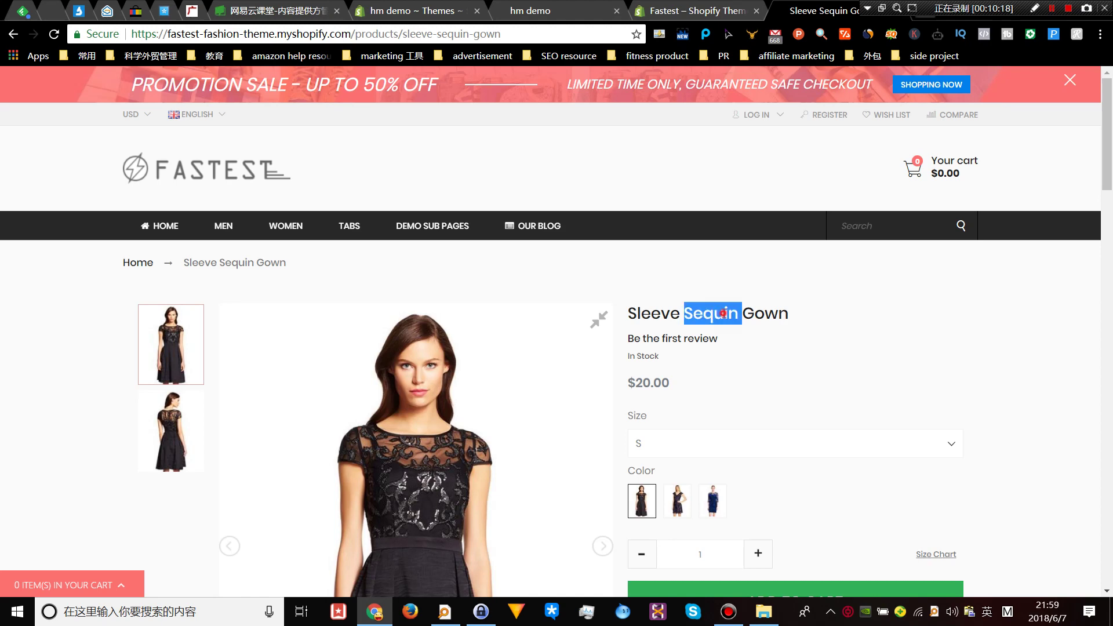
pyautogui.tripleClick(714, 313)
pyautogui.scroll(-2, 645, 257)
pyautogui.click(641, 298)
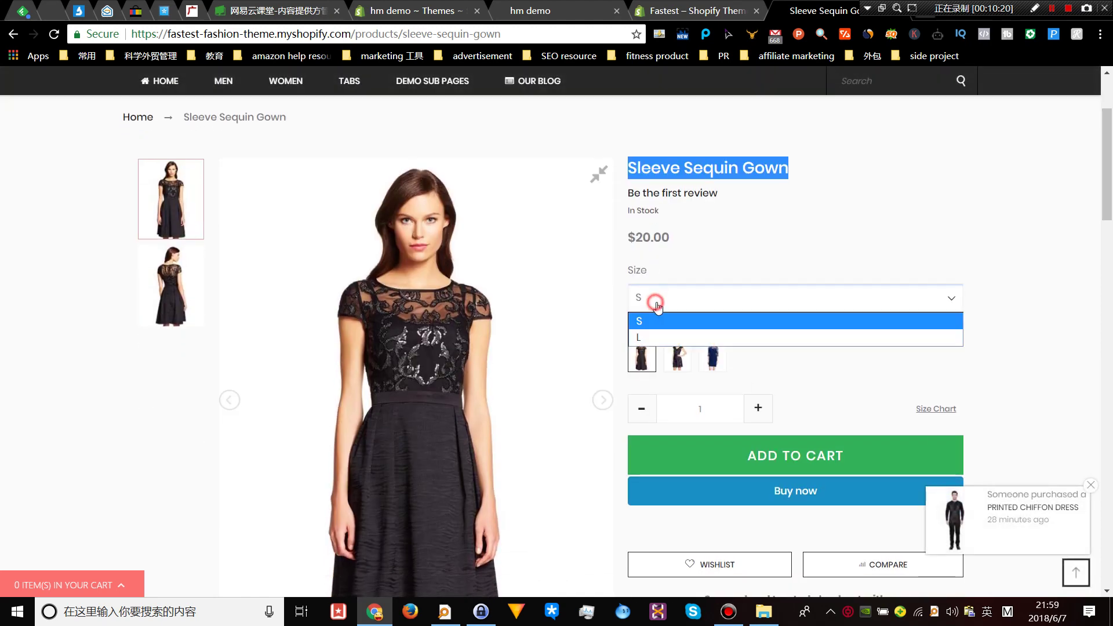
pyautogui.click(677, 338)
pyautogui.click(677, 355)
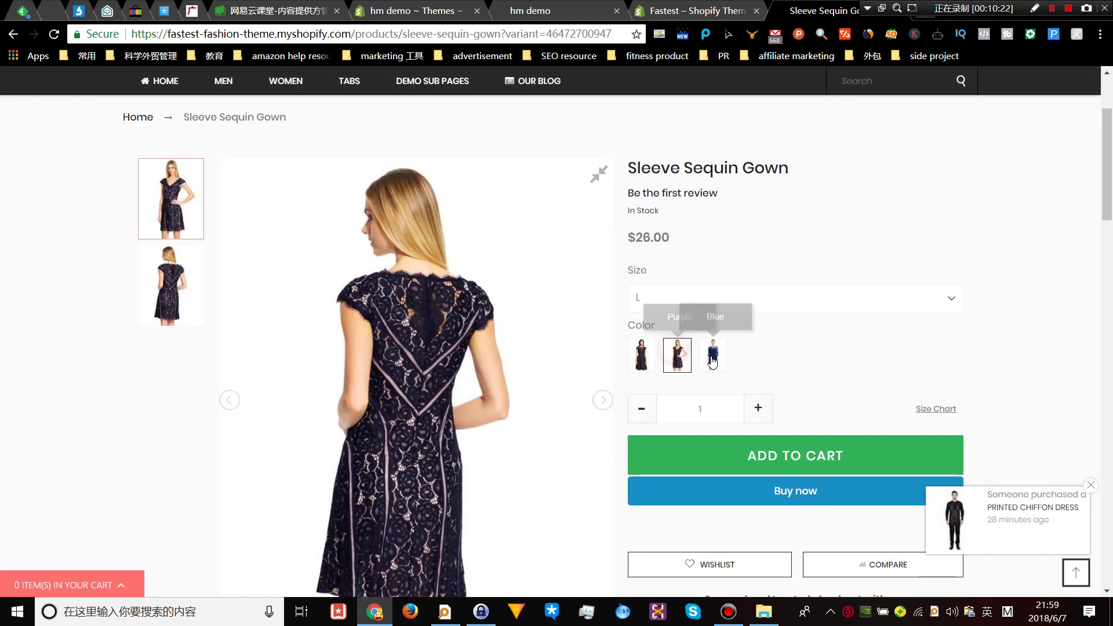
pyautogui.click(712, 355)
# - View the product's Size Chart with its regular, petite and plus measurement tables, and close it
pyautogui.scroll(-4, 746, 365)
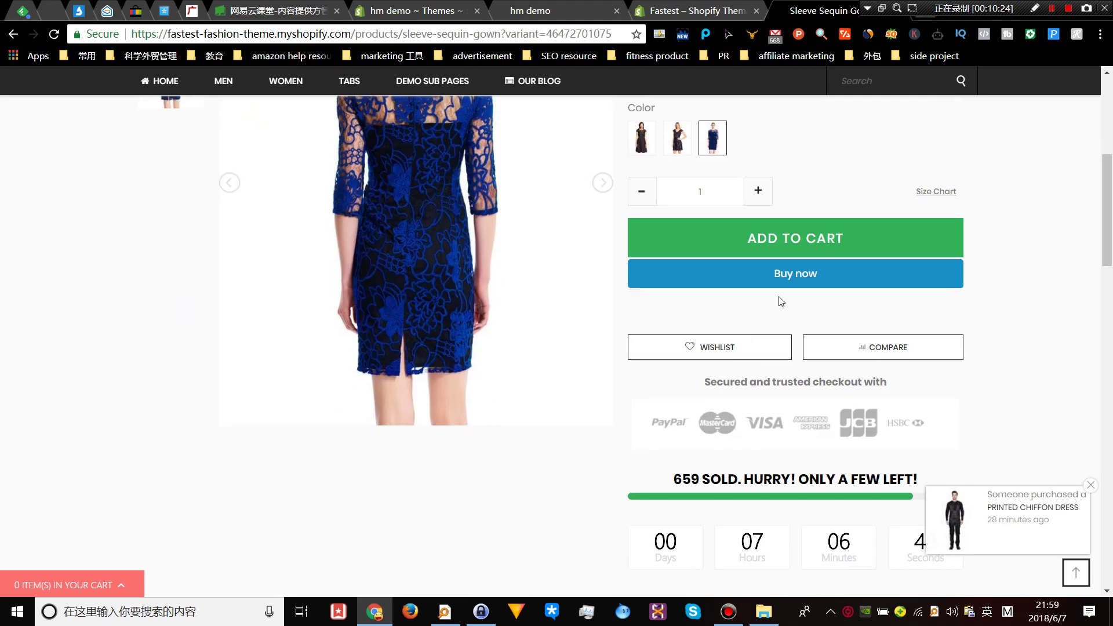
pyautogui.click(926, 193)
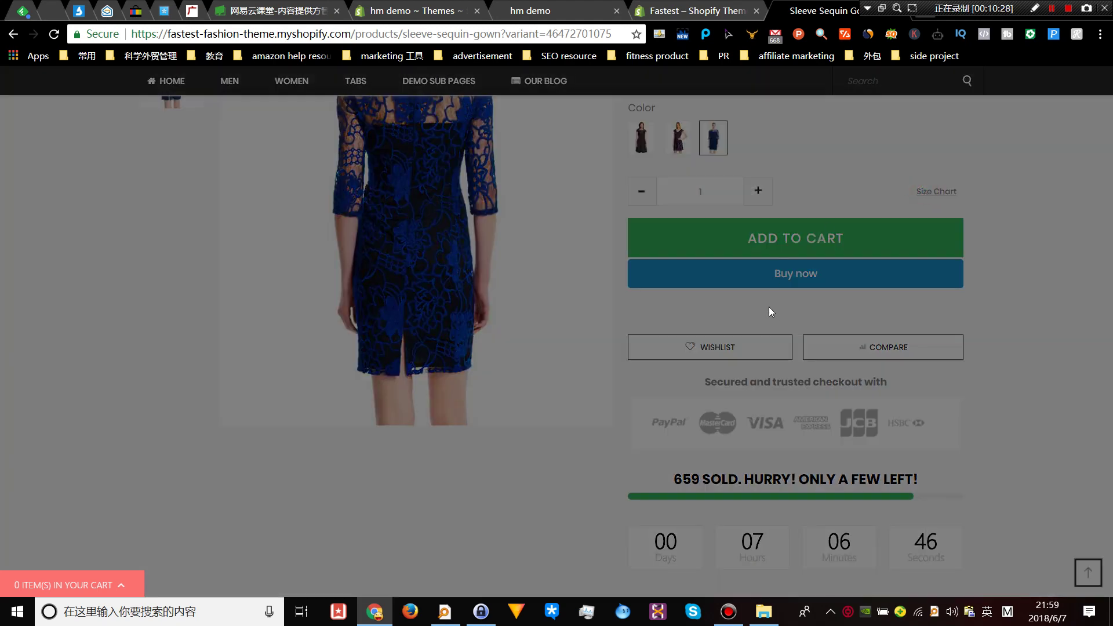
pyautogui.click(542, 313)
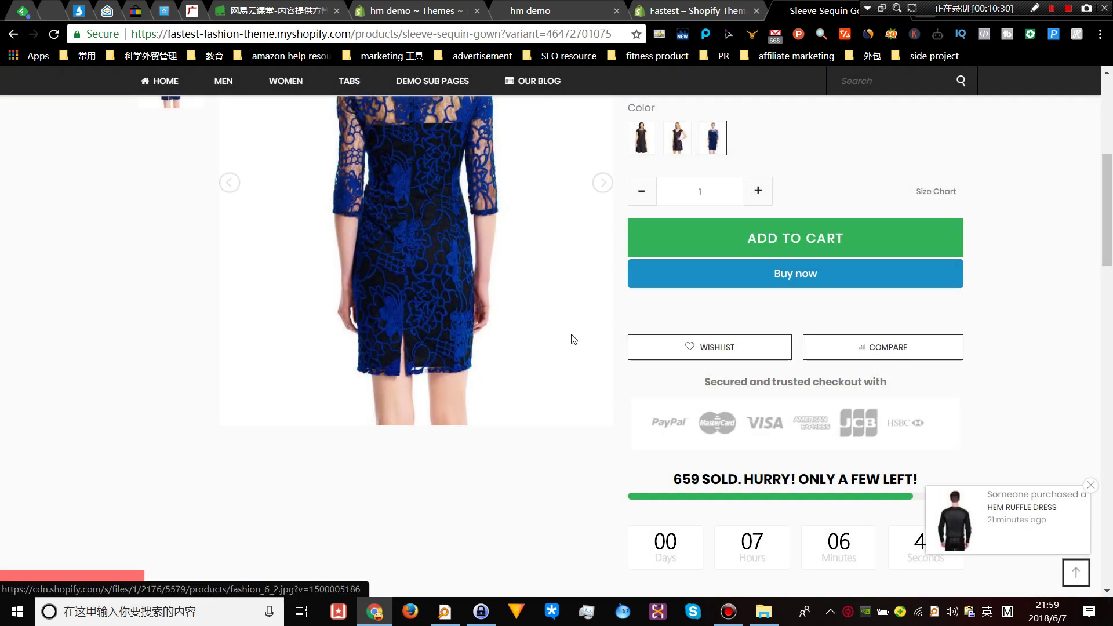
pyautogui.scroll(1, 962, 208)
pyautogui.click(936, 258)
pyautogui.click(934, 260)
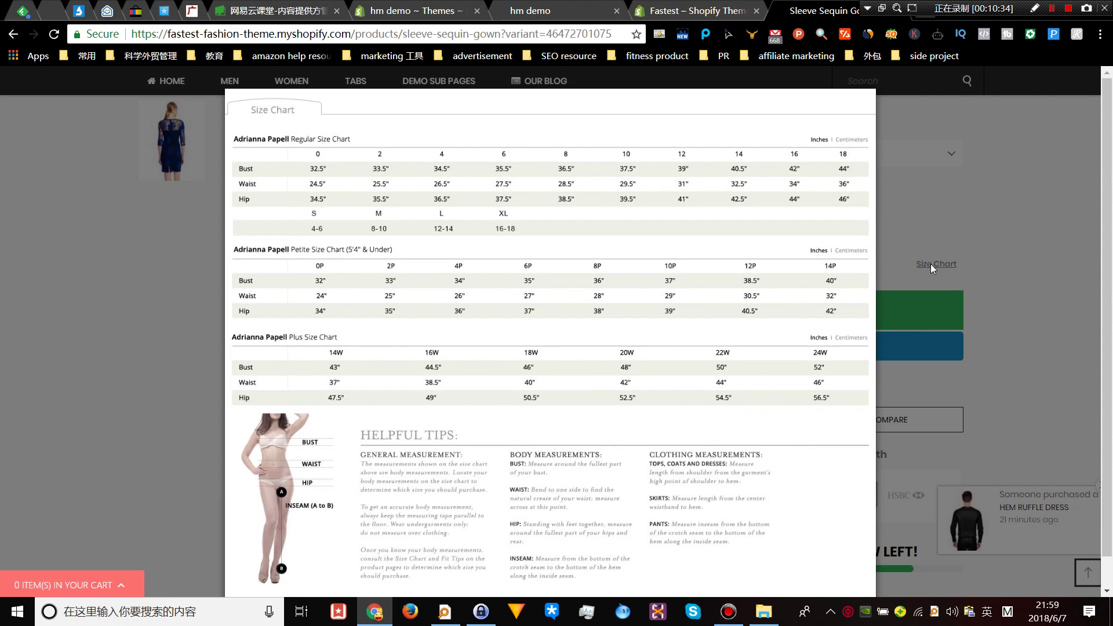
pyautogui.click(923, 256)
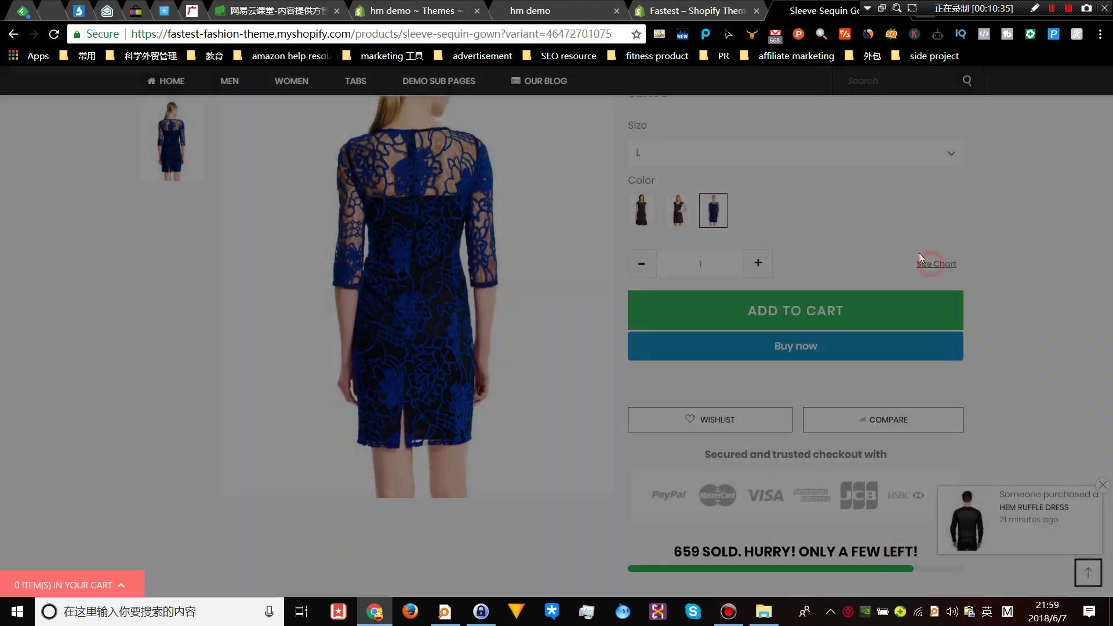
# - Examine the product page's trusted checkout badges, sold counter, countdown timer and floating add-to-cart box
pyautogui.scroll(-2, 810, 283)
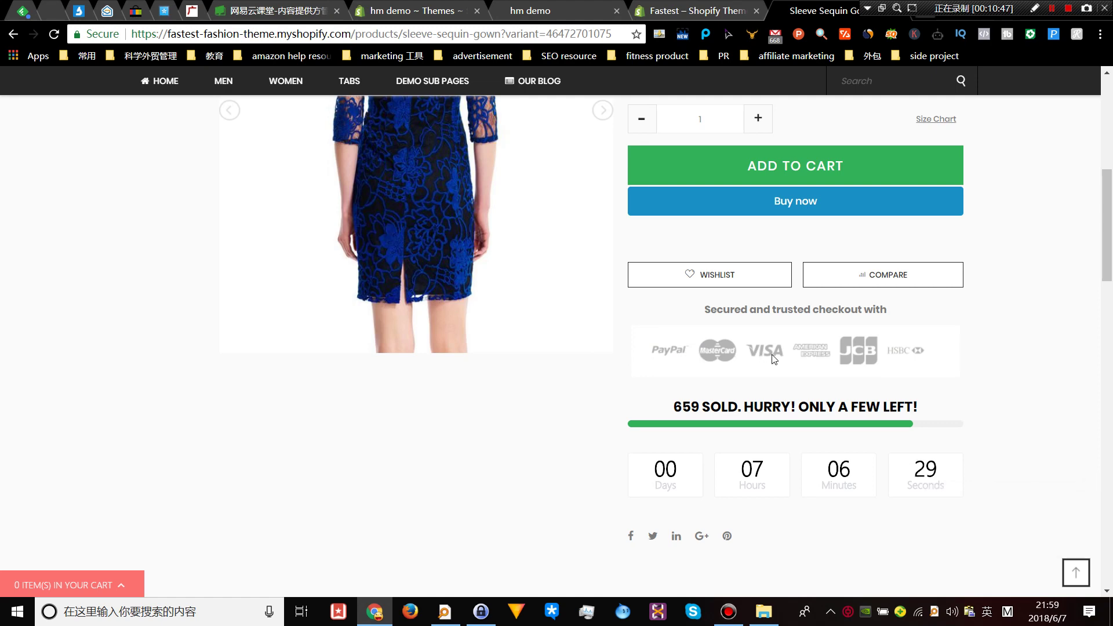
pyautogui.scroll(-3, 771, 358)
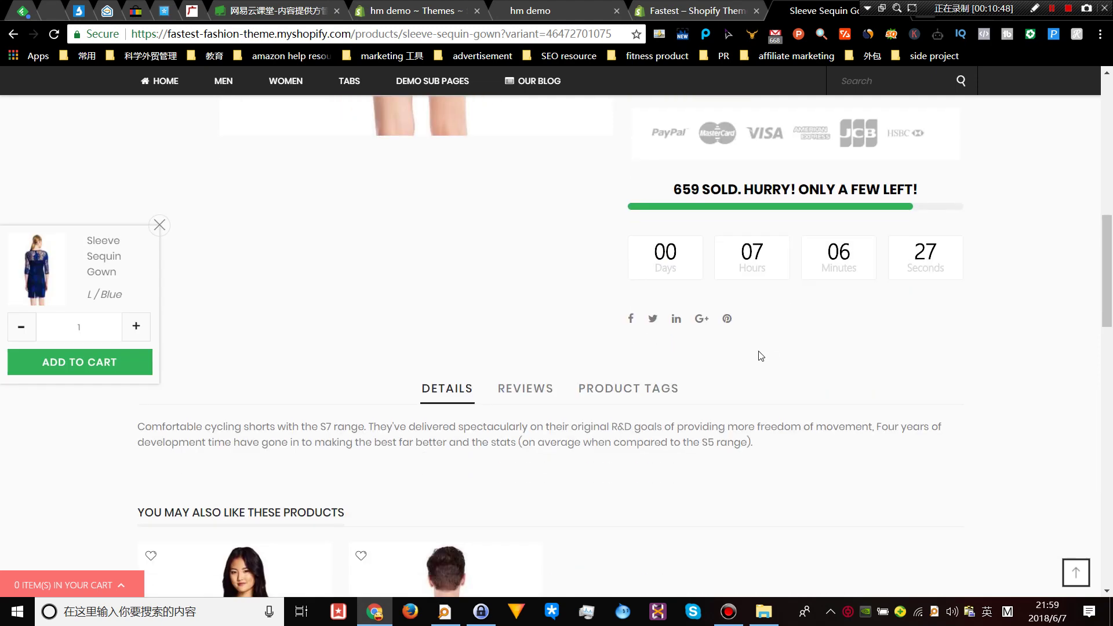
pyautogui.scroll(-3, 757, 327)
pyautogui.scroll(4, 757, 325)
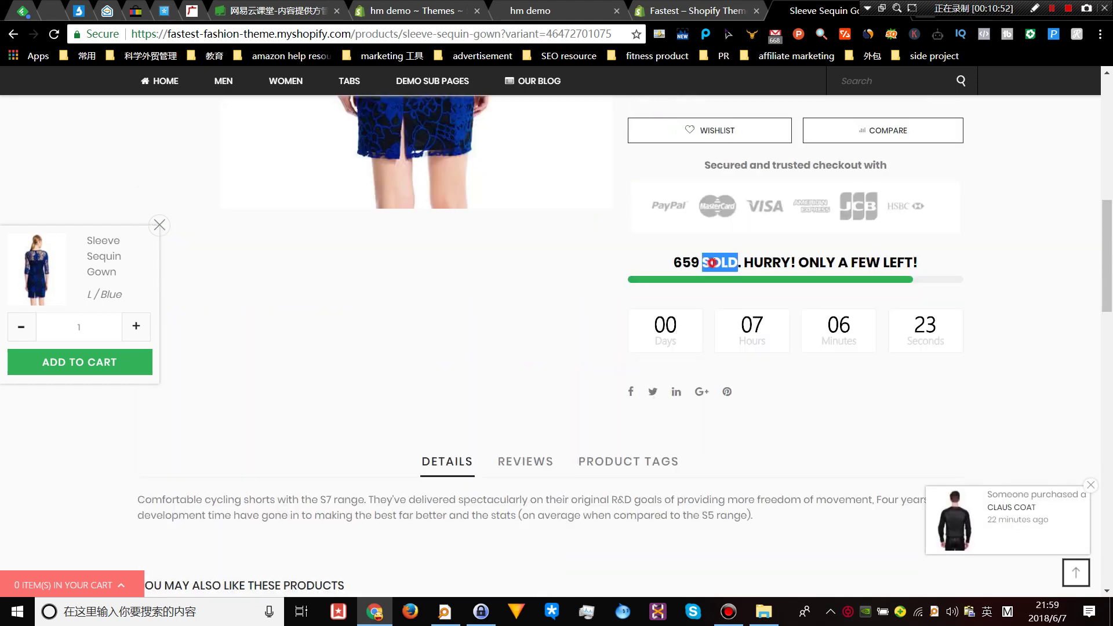
pyautogui.tripleClick(713, 263)
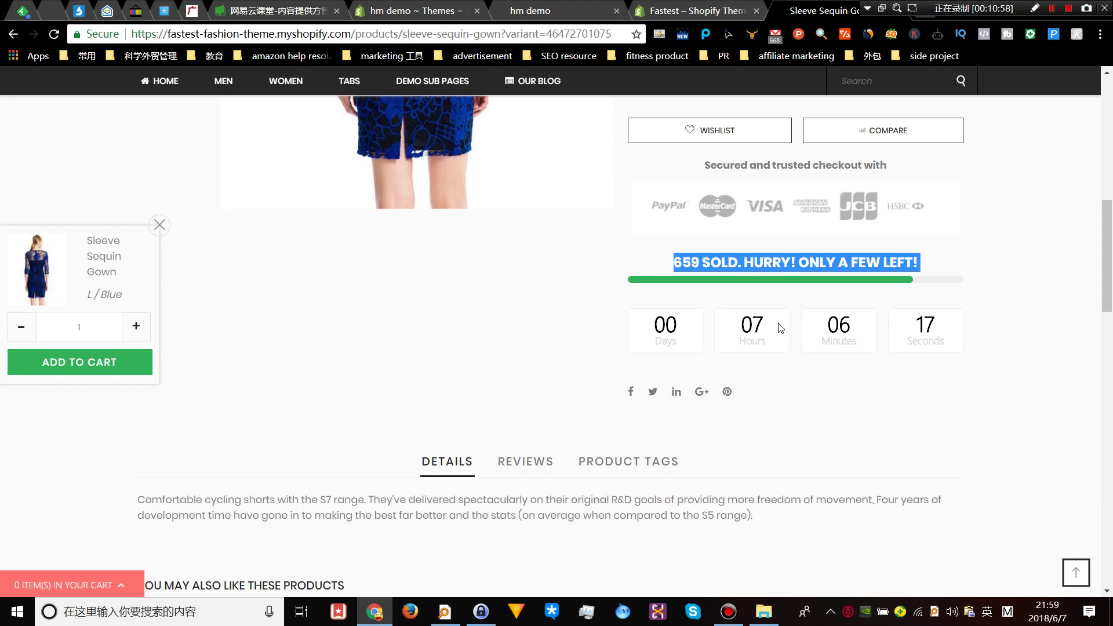
pyautogui.scroll(10, 779, 324)
pyautogui.scroll(-12, 754, 307)
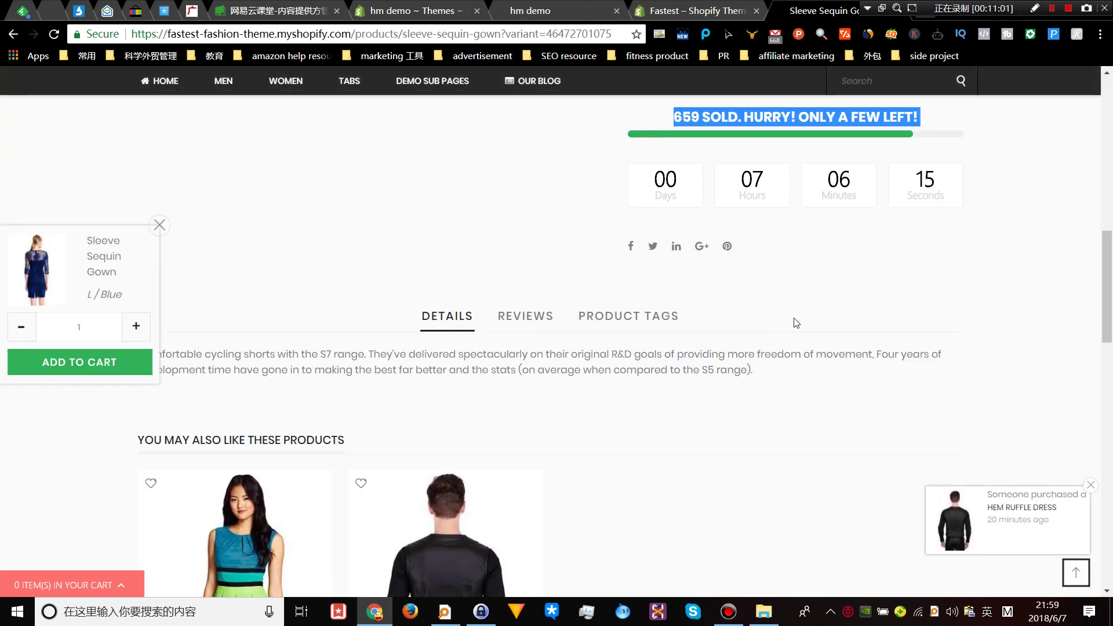
pyautogui.scroll(2, 796, 323)
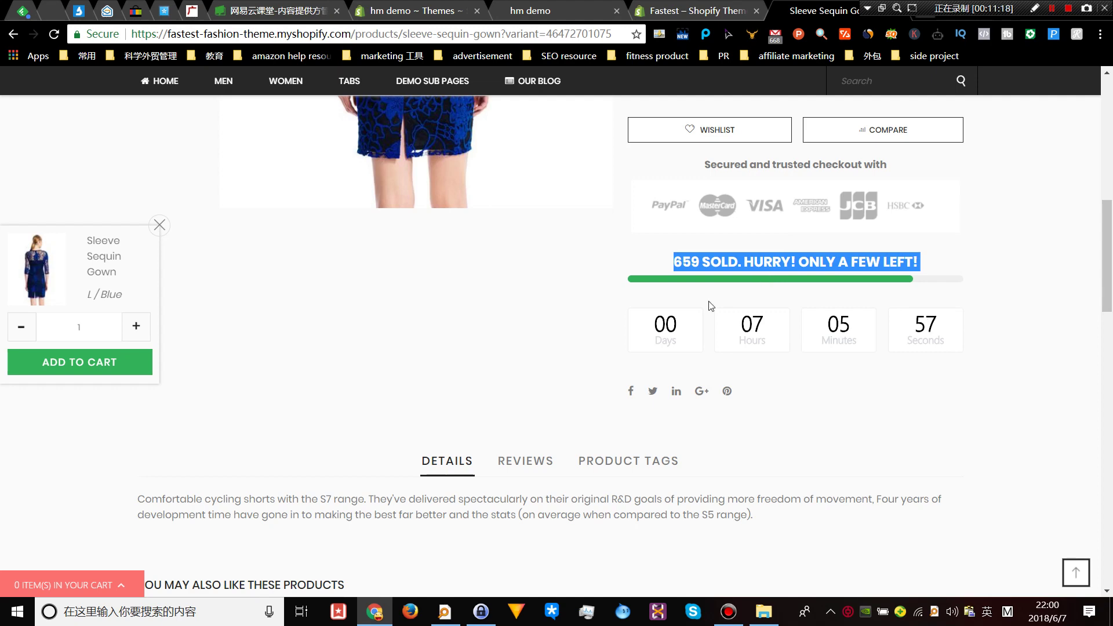
pyautogui.scroll(4, 647, 325)
pyautogui.scroll(4, 647, 324)
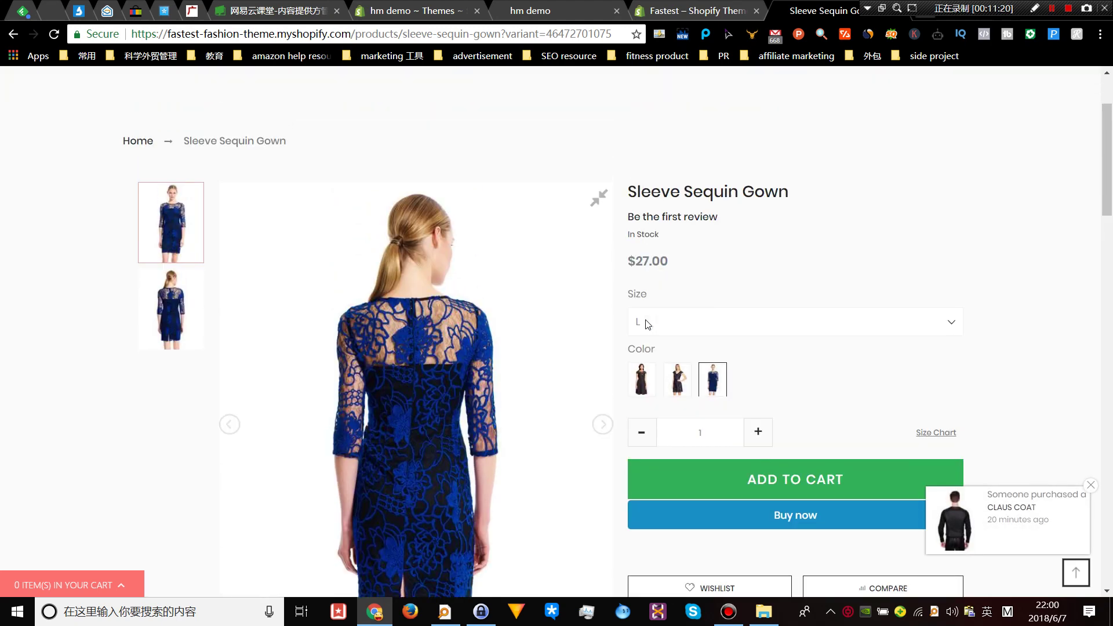
# - Look through the Details, Reviews and Product Tags information for the Sleeve Sequin Gown
pyautogui.scroll(-10, 647, 325)
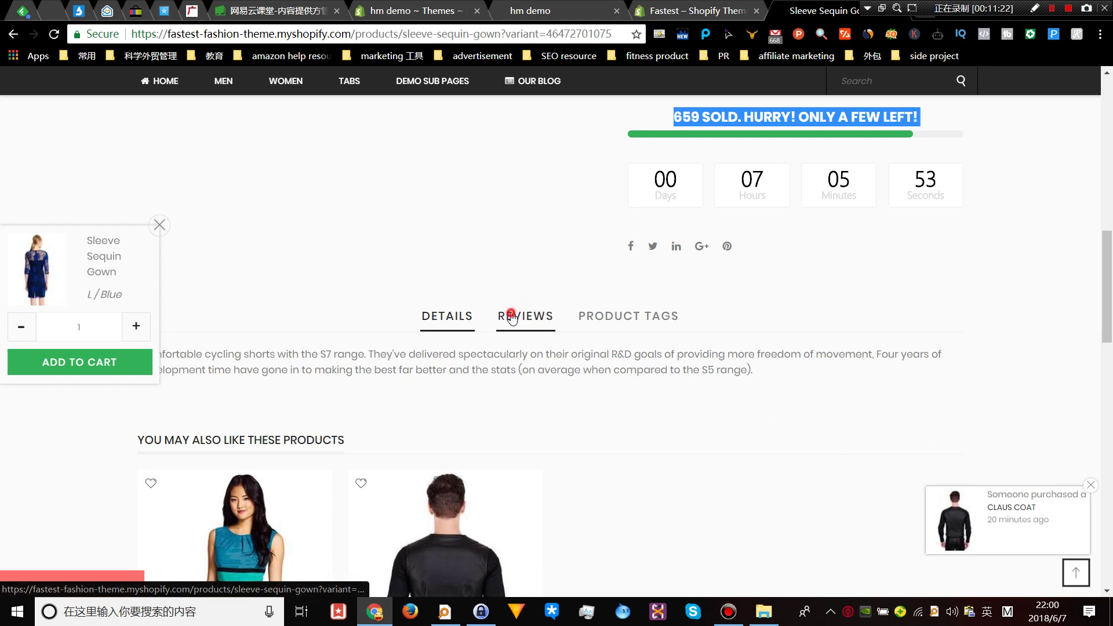
pyautogui.click(514, 316)
pyautogui.click(449, 317)
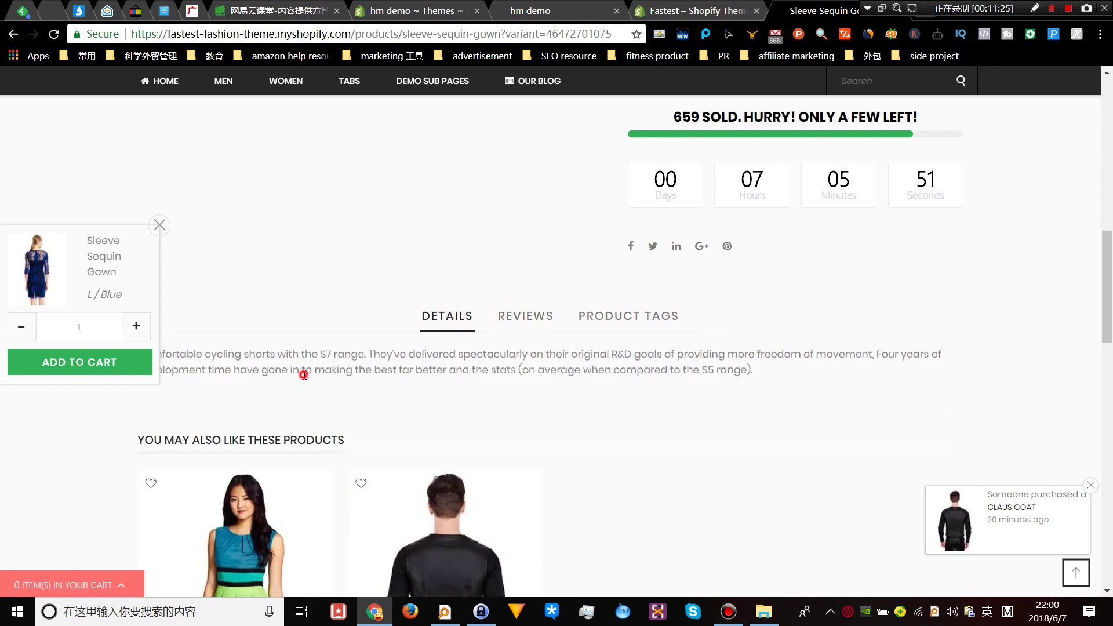
pyautogui.tripleClick(301, 373)
pyautogui.click(525, 319)
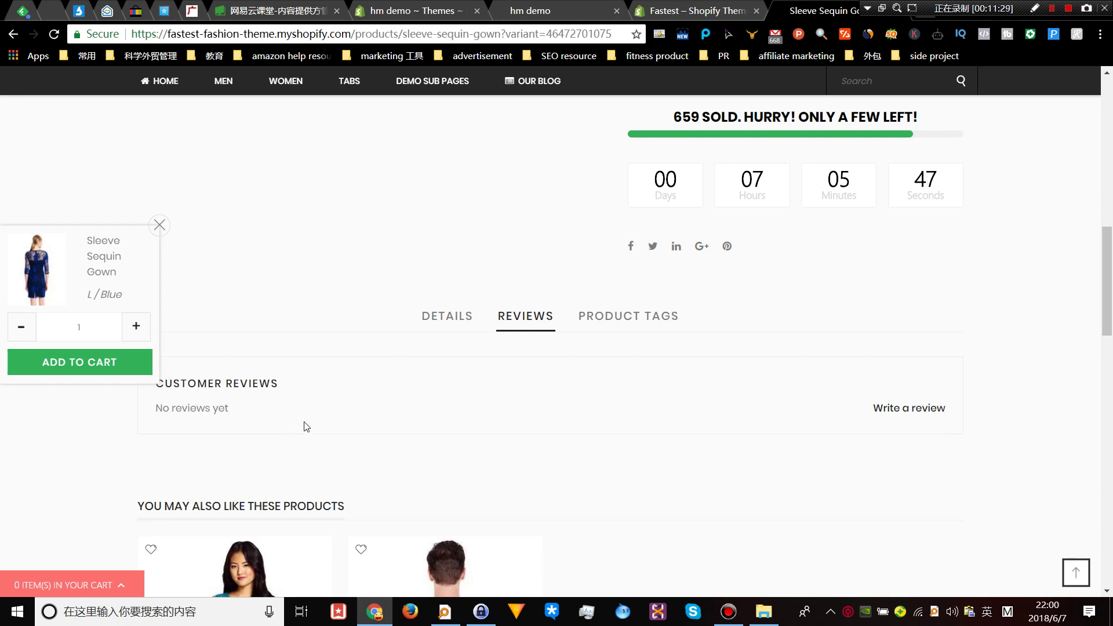
pyautogui.click(646, 315)
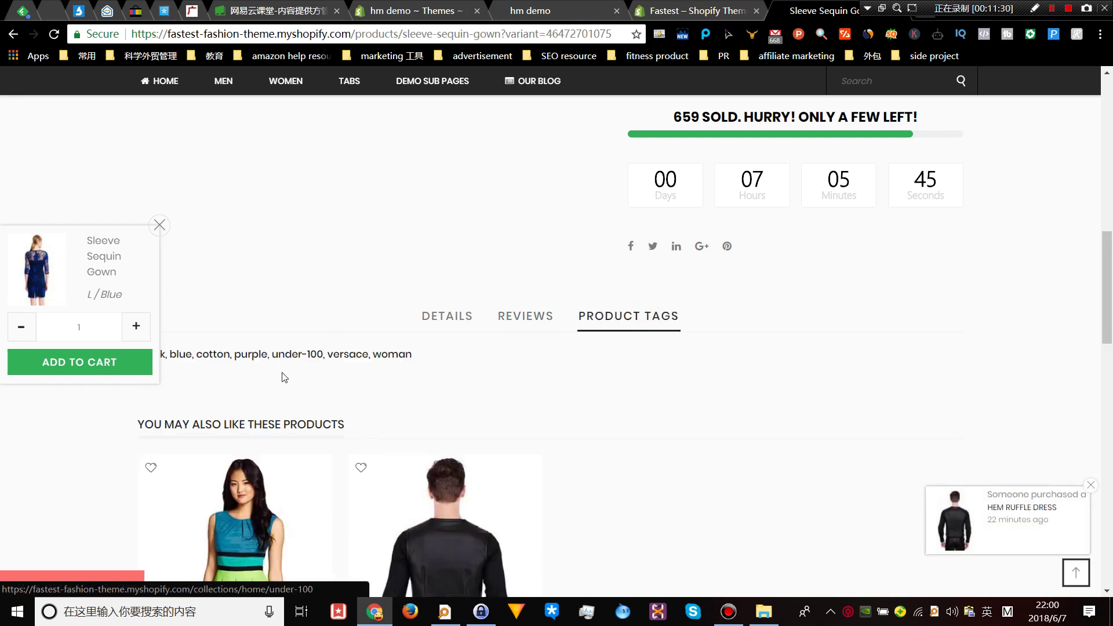
# - Examine the You May Also Like These Products and Customers Also Viewed sections below the product information
pyautogui.scroll(-1, 280, 377)
pyautogui.scroll(-3, 297, 379)
pyautogui.scroll(-6, 461, 359)
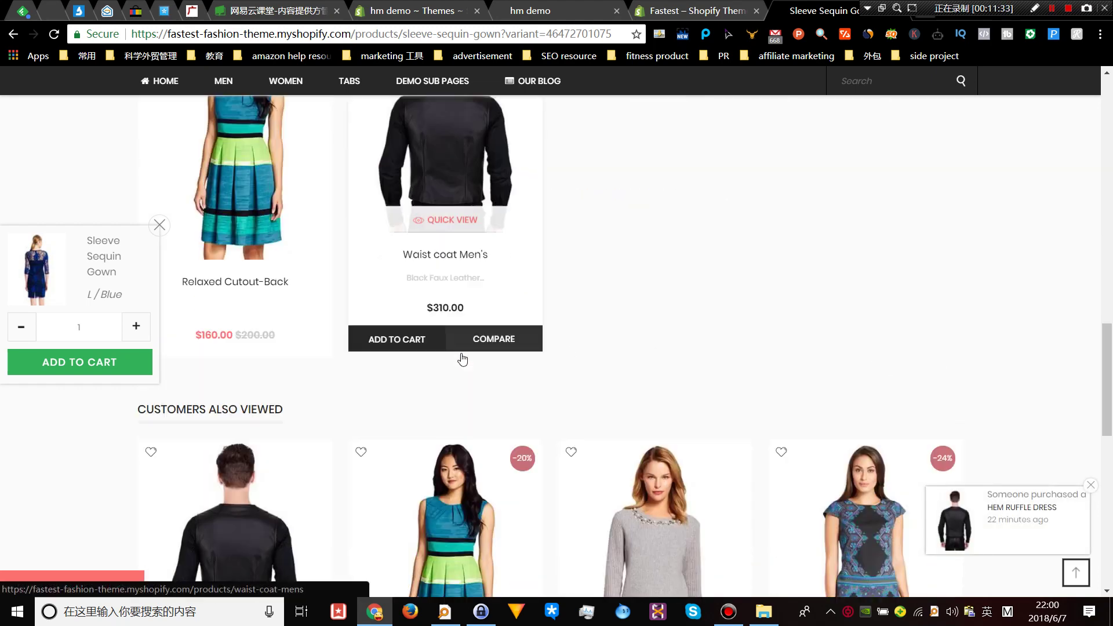
pyautogui.scroll(-1, 461, 360)
pyautogui.scroll(5, 410, 355)
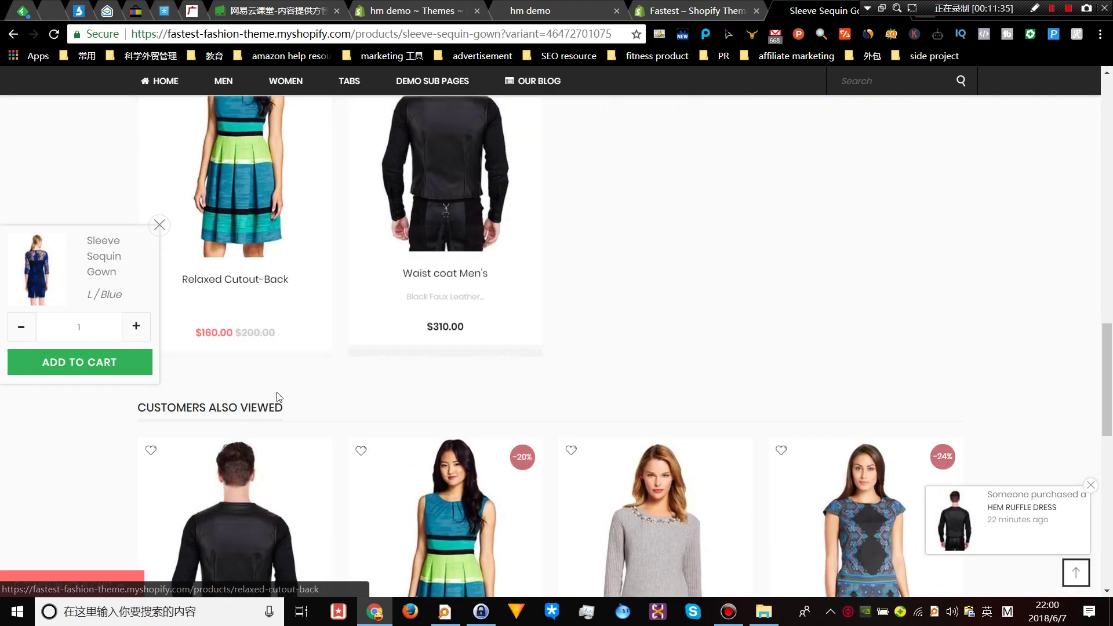
pyautogui.scroll(3, 241, 414)
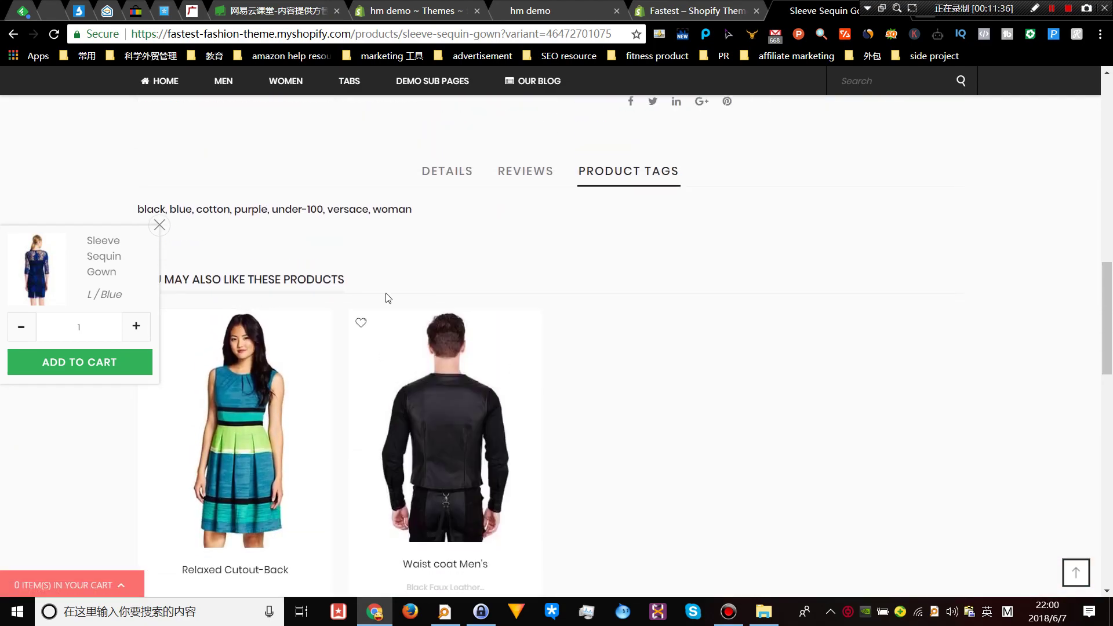
# - Look through the remaining product page sections, the Home menu's lists of demo homes, collections and sub pages, and the footer
pyautogui.scroll(-3, 348, 348)
pyautogui.scroll(-10, 334, 370)
pyautogui.scroll(20, 335, 370)
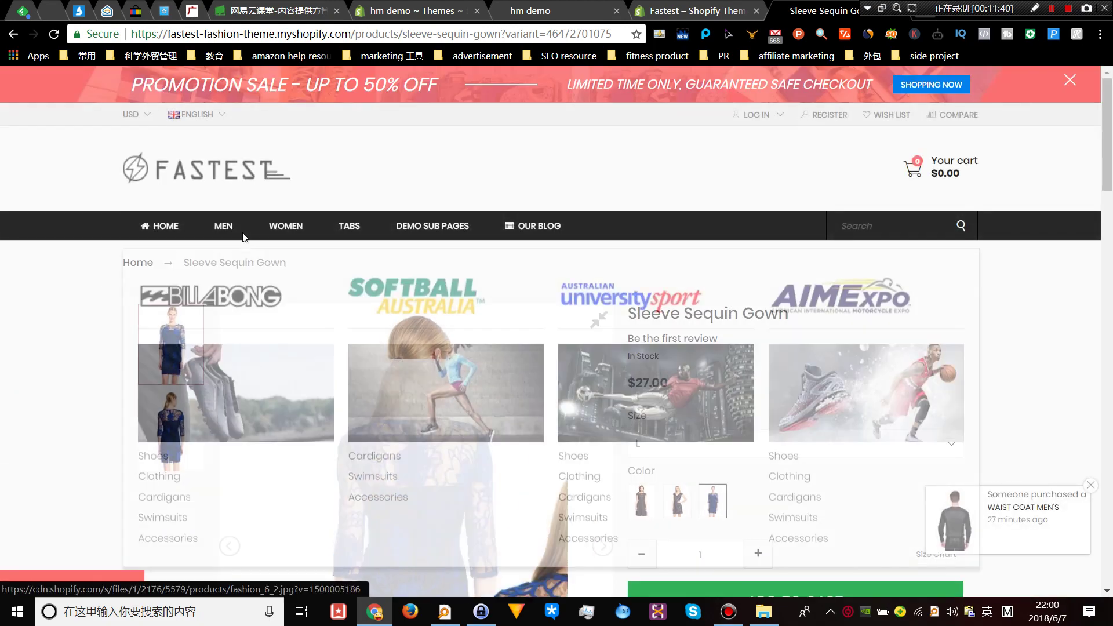
pyautogui.moveTo(160, 229)
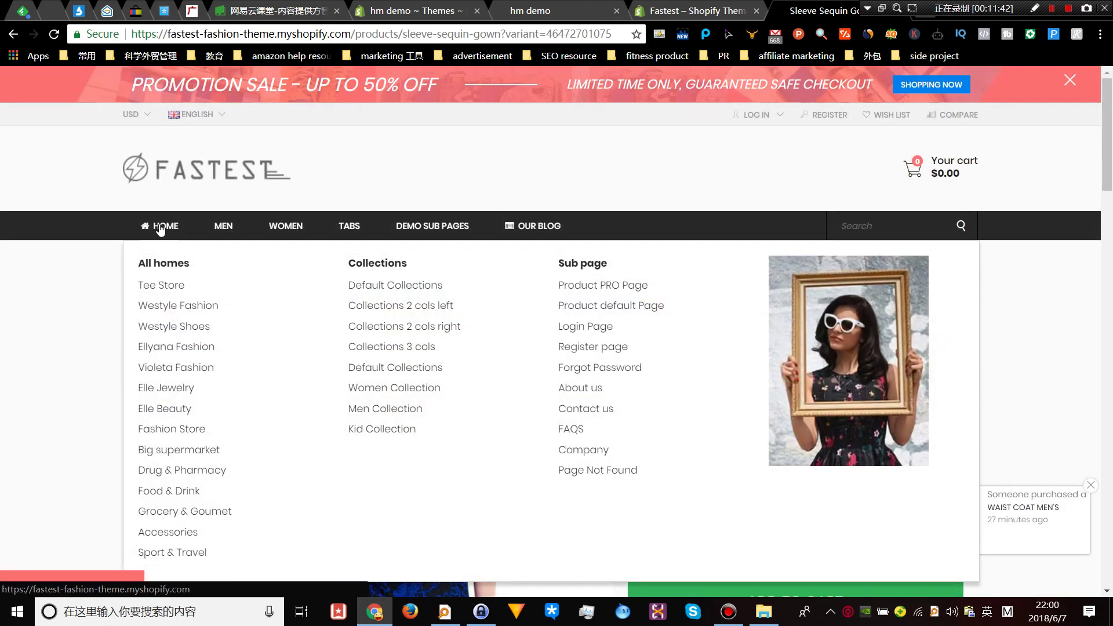
pyautogui.scroll(-20, 490, 402)
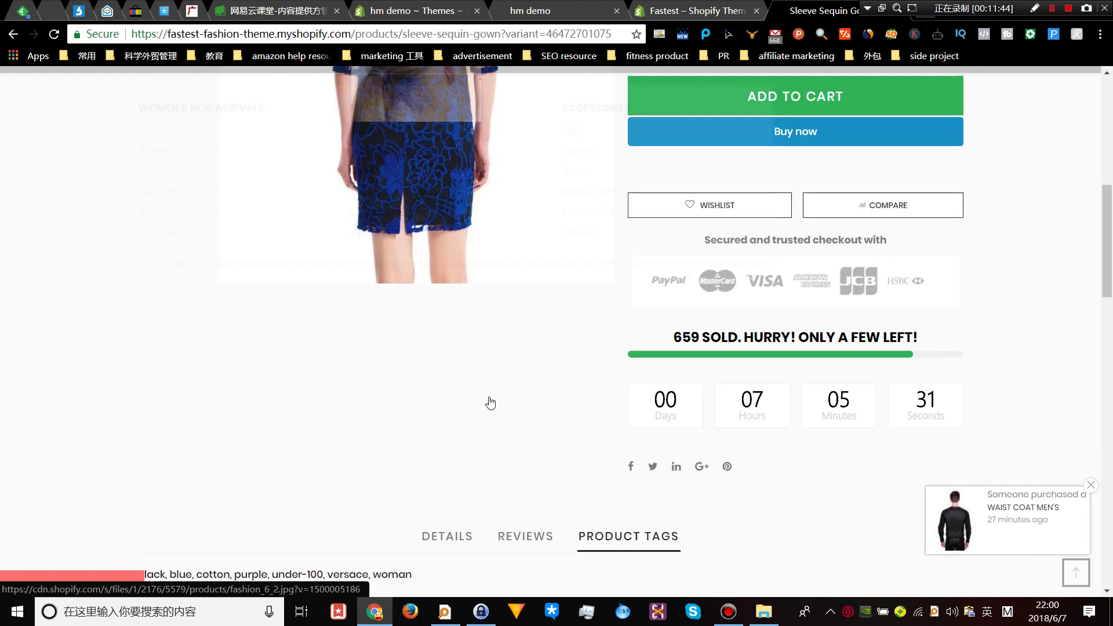
pyautogui.scroll(-3, 490, 402)
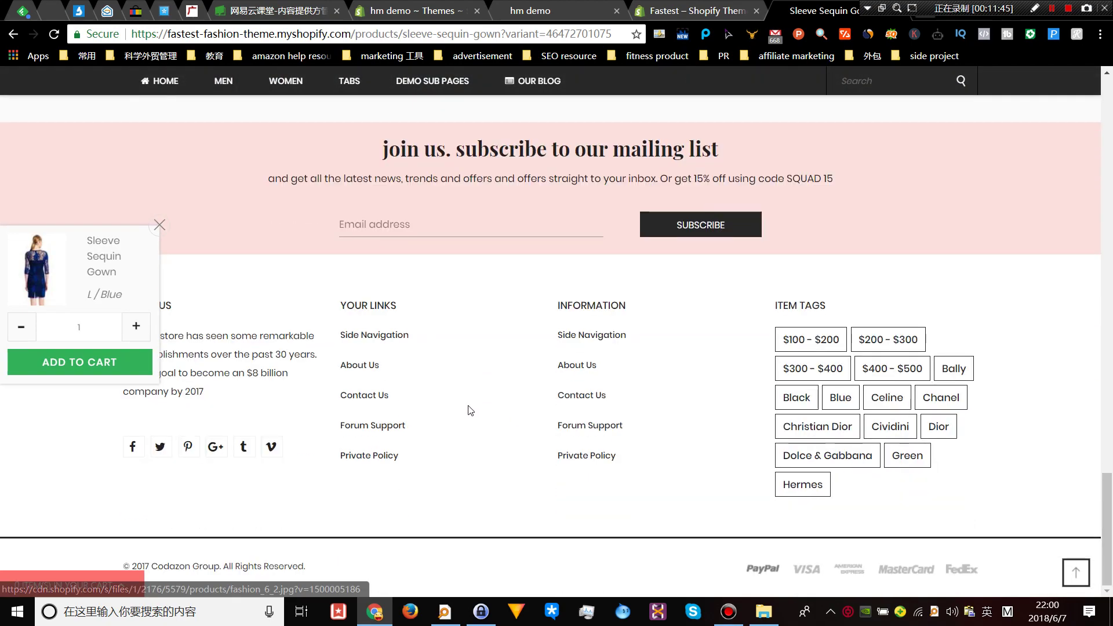
# - Open the demo's Contact Us page, examine its Write Us form, map and contact details, and return to the demo's home page
pyautogui.click(561, 396)
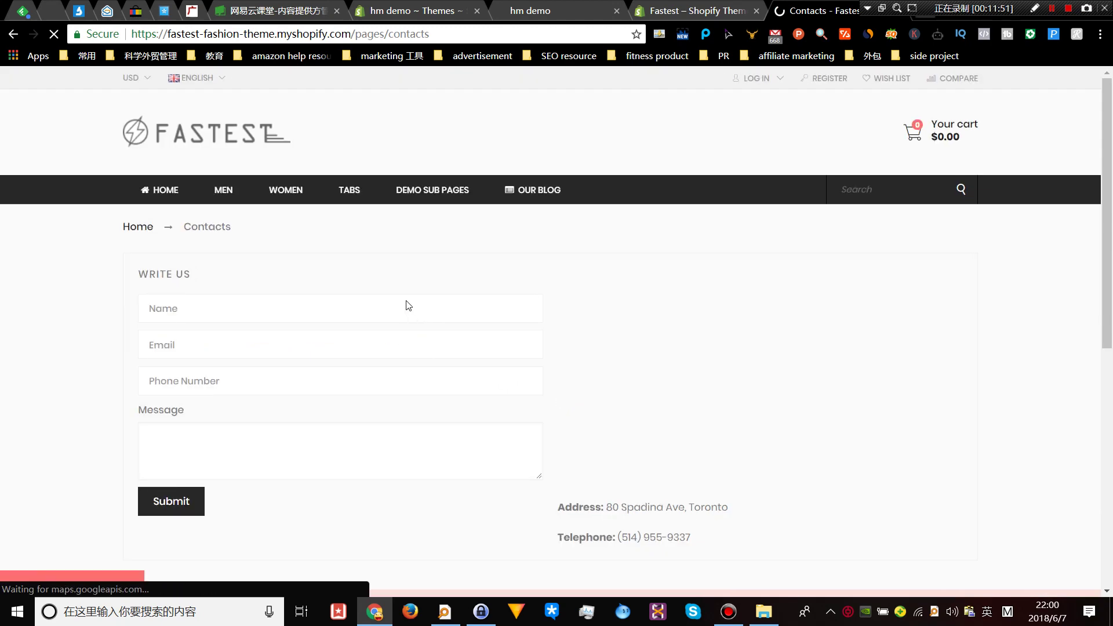
pyautogui.scroll(-5, 407, 303)
pyautogui.scroll(5, 406, 298)
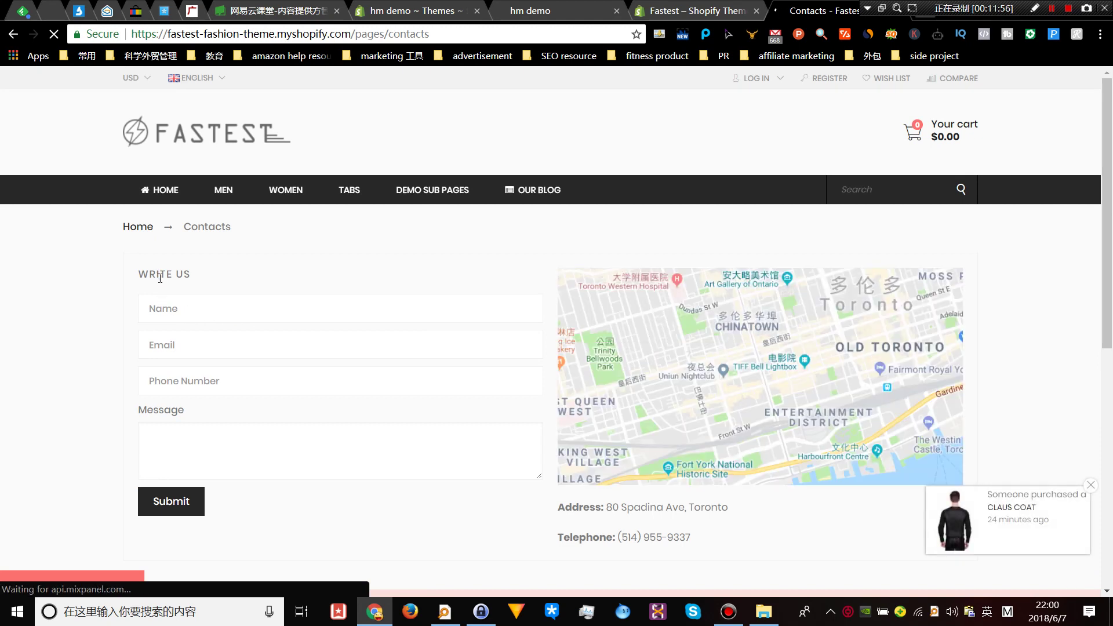
pyautogui.doubleClick(158, 275)
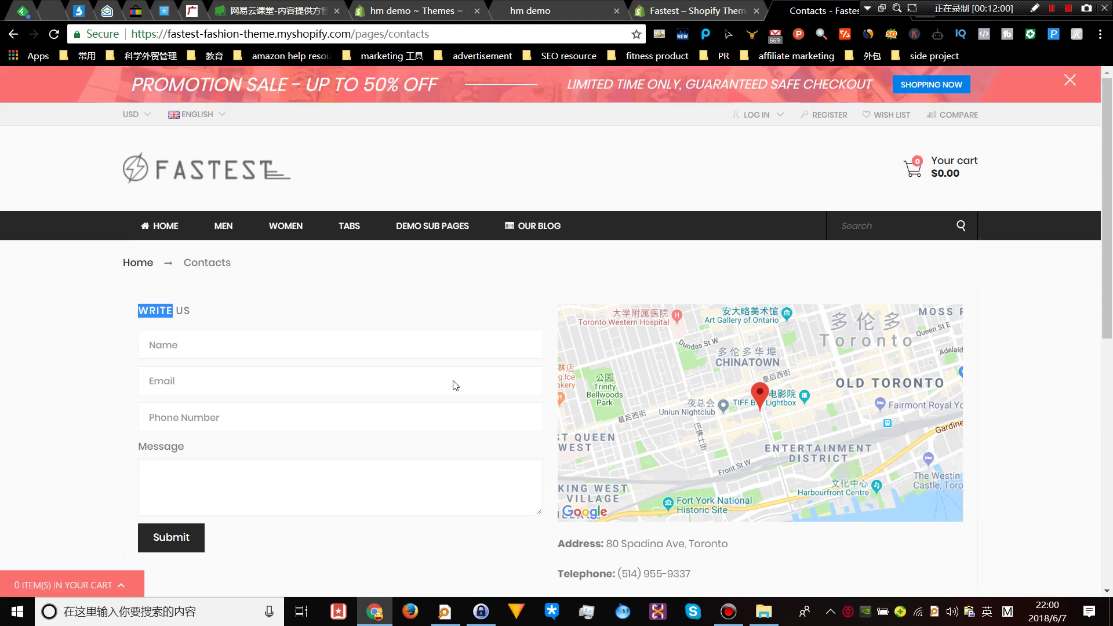
pyautogui.scroll(-3, 409, 336)
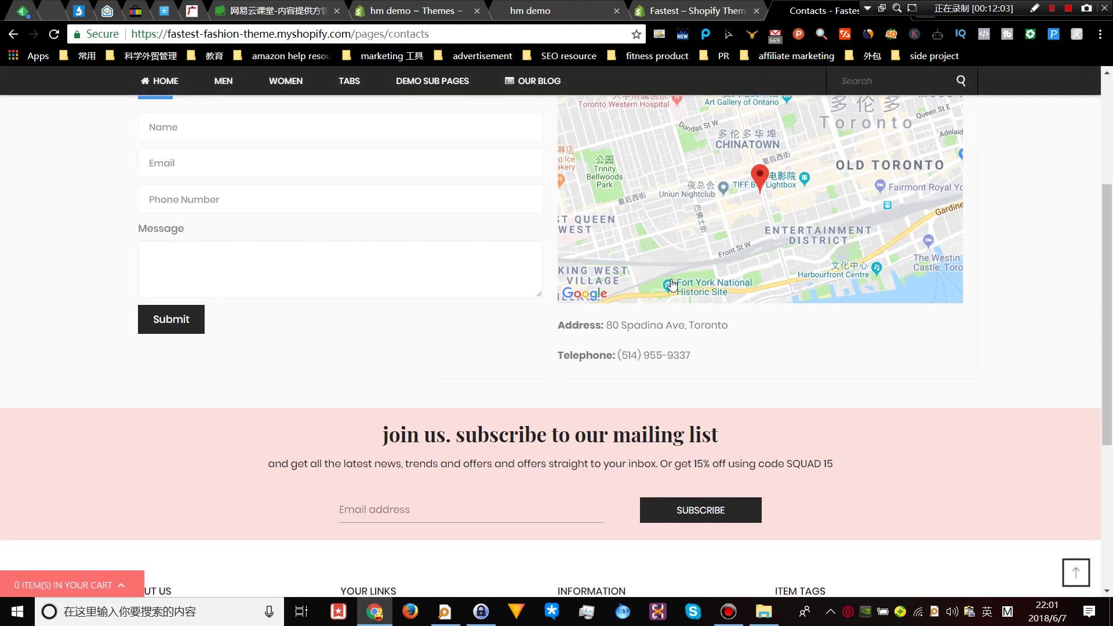
pyautogui.scroll(2, 654, 285)
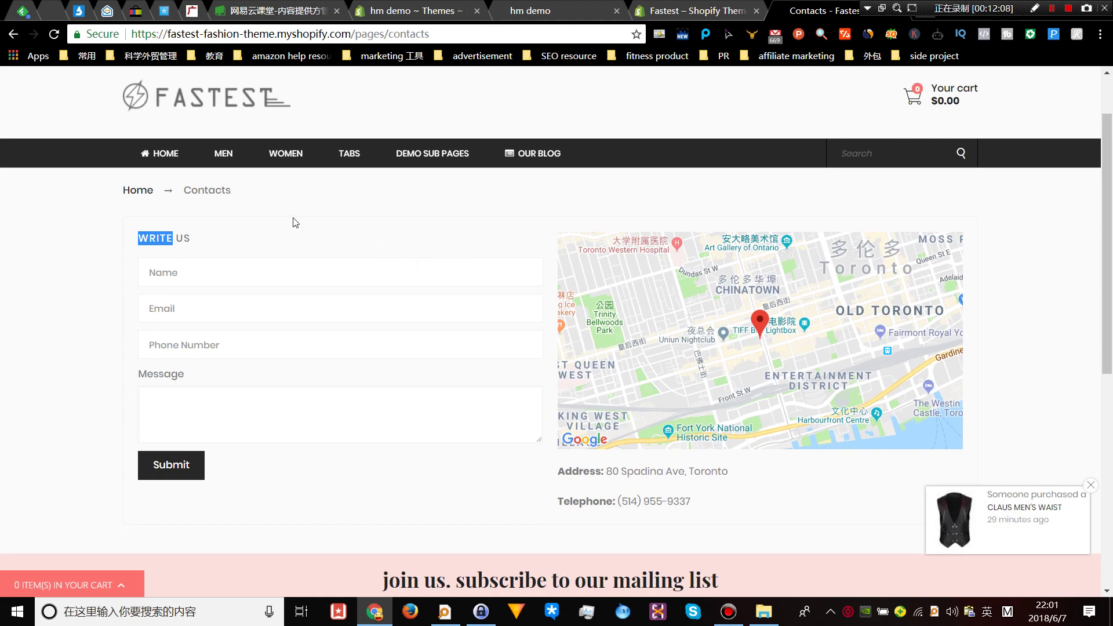
pyautogui.scroll(-7, 393, 255)
pyautogui.scroll(9, 393, 256)
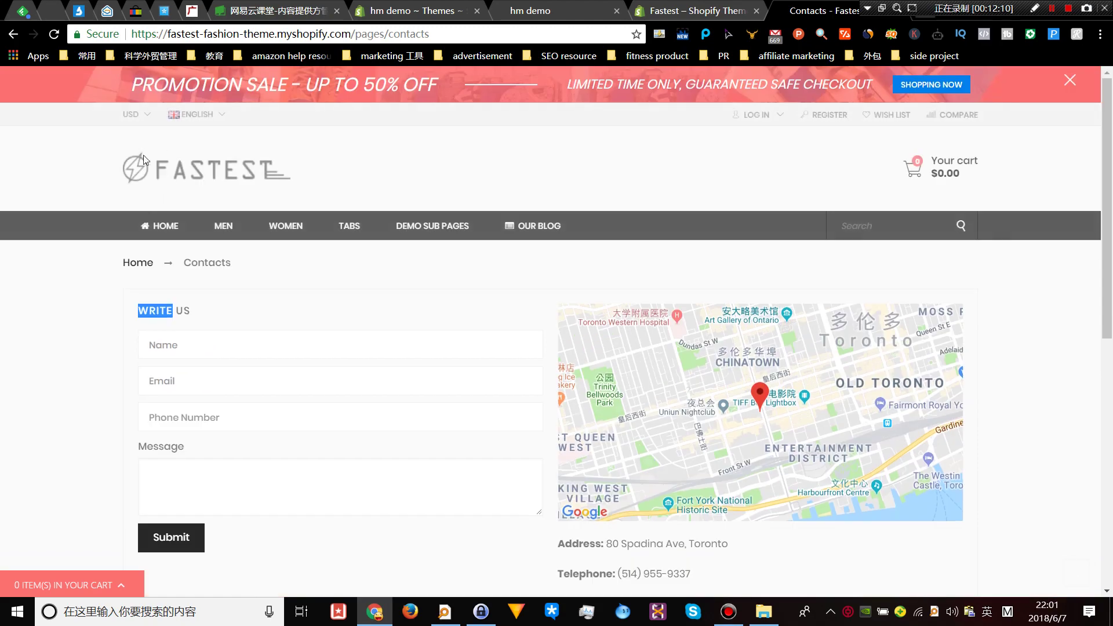
pyautogui.click(159, 225)
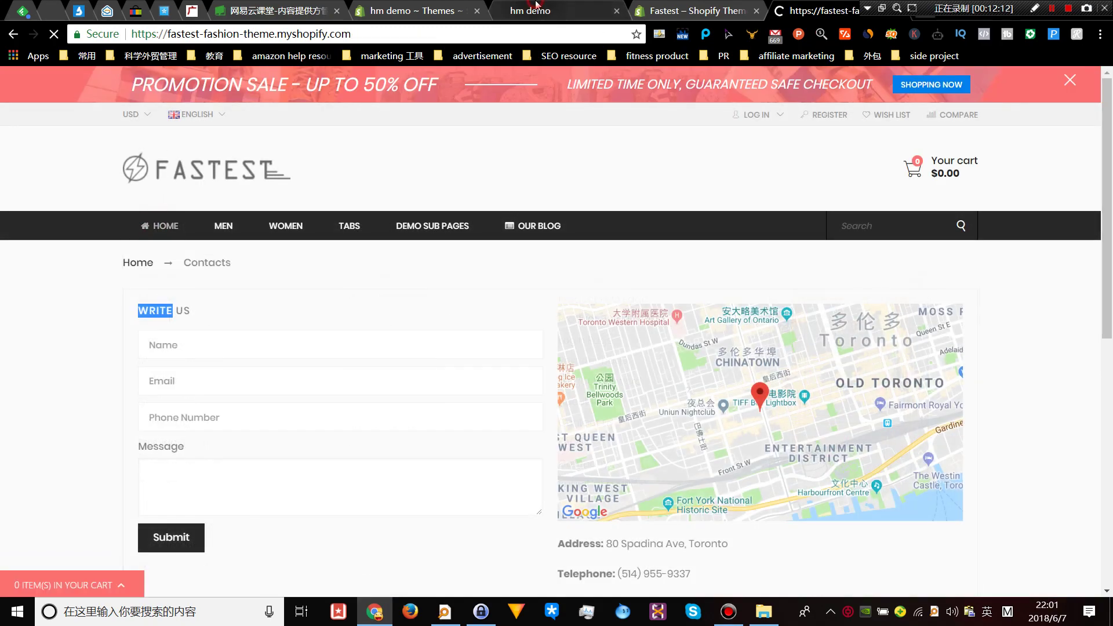
# - Publish the Fastest-Fashion-V1-2-1 theme as the current theme in the hm demo store's Shopify admin
pyautogui.click(537, 5)
pyautogui.click(413, 11)
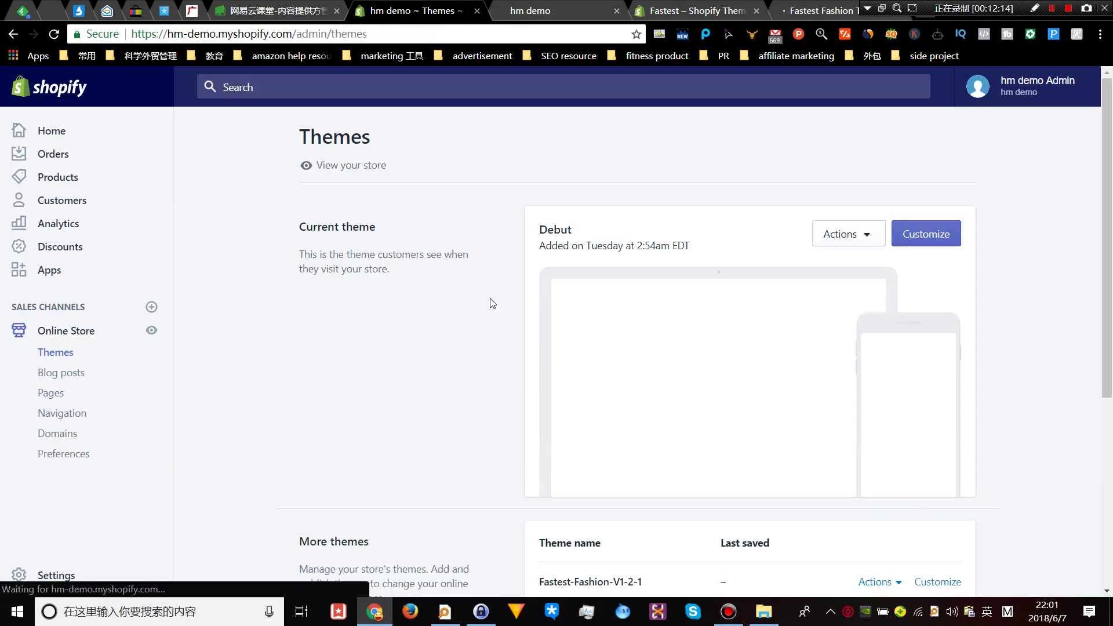
pyautogui.scroll(-3, 481, 301)
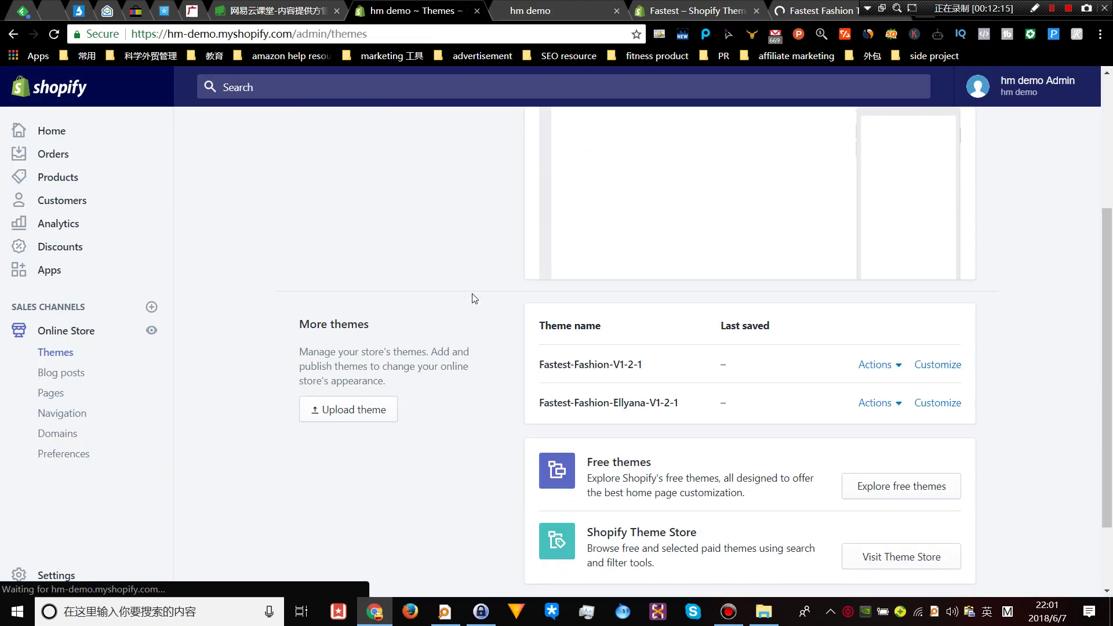
pyautogui.tripleClick(588, 364)
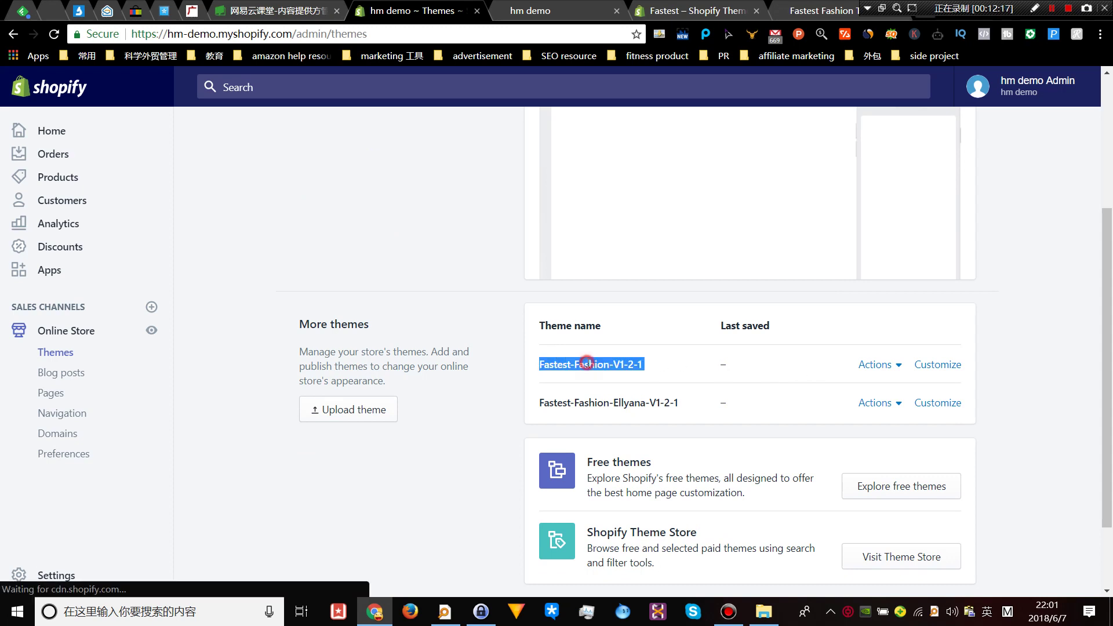
pyautogui.click(868, 365)
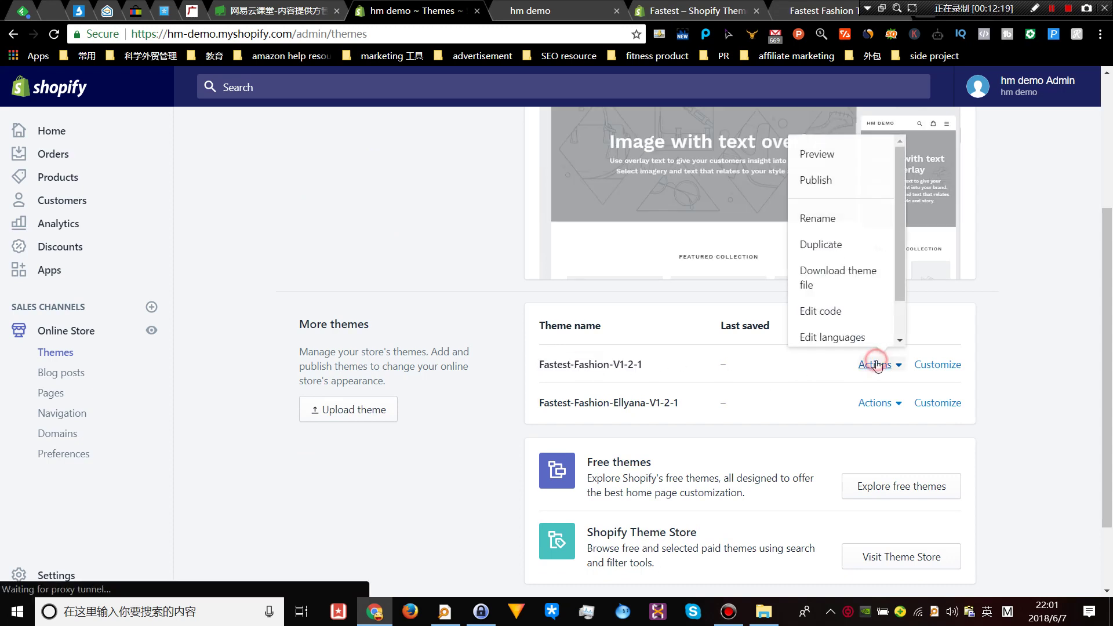
pyautogui.click(814, 180)
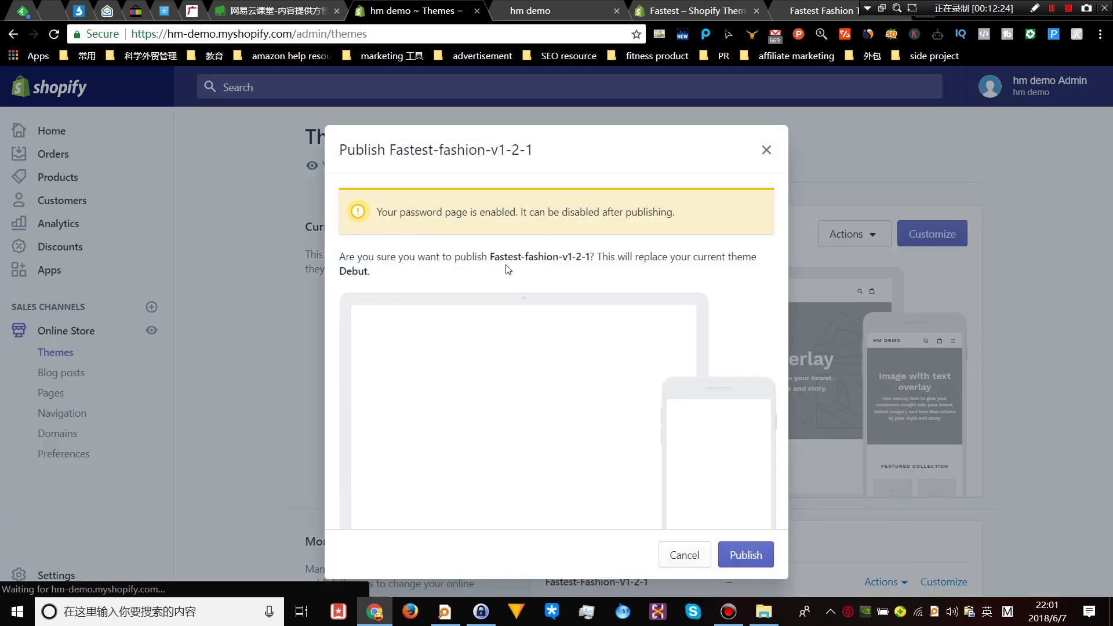
pyautogui.click(750, 557)
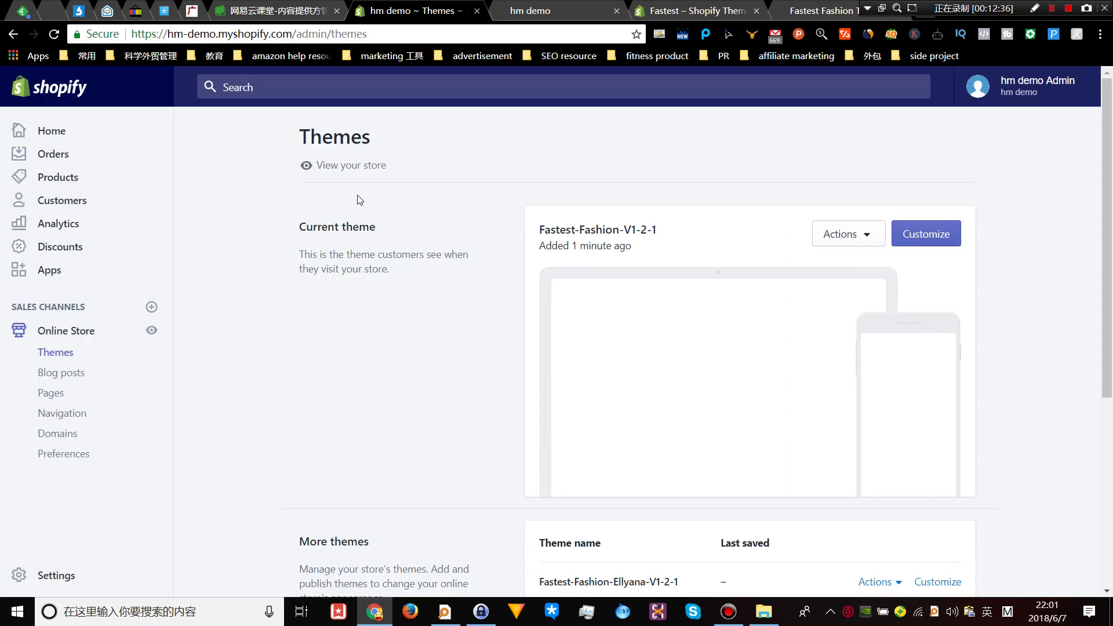
# - View the hm demo storefront with the published theme and dismiss the newsletter sign-up pop-up
pyautogui.click(348, 164)
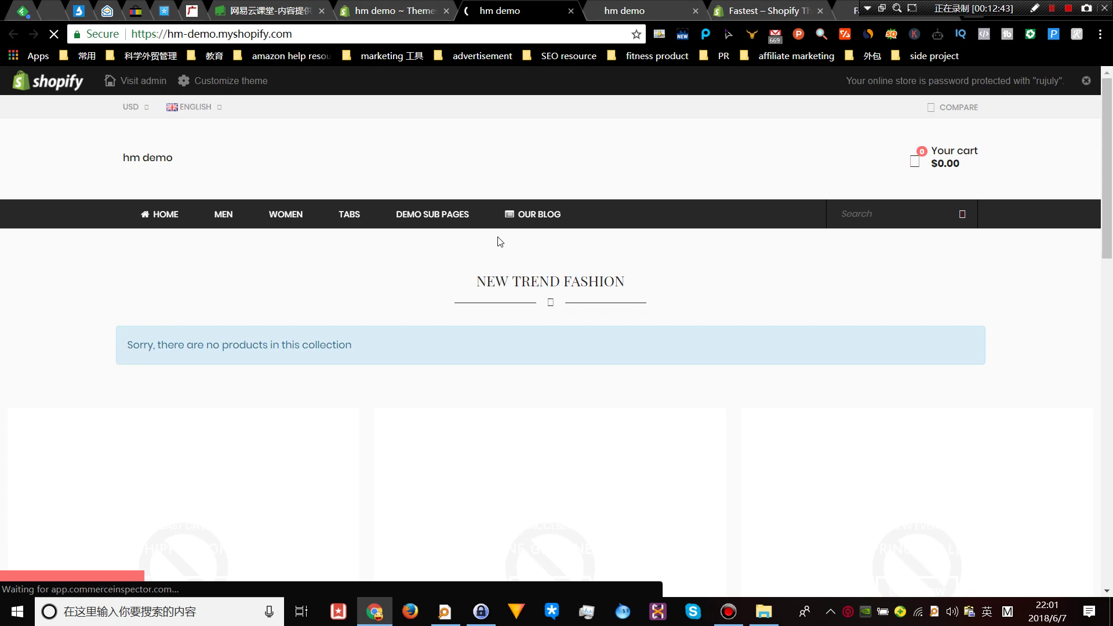
pyautogui.scroll(-10, 500, 242)
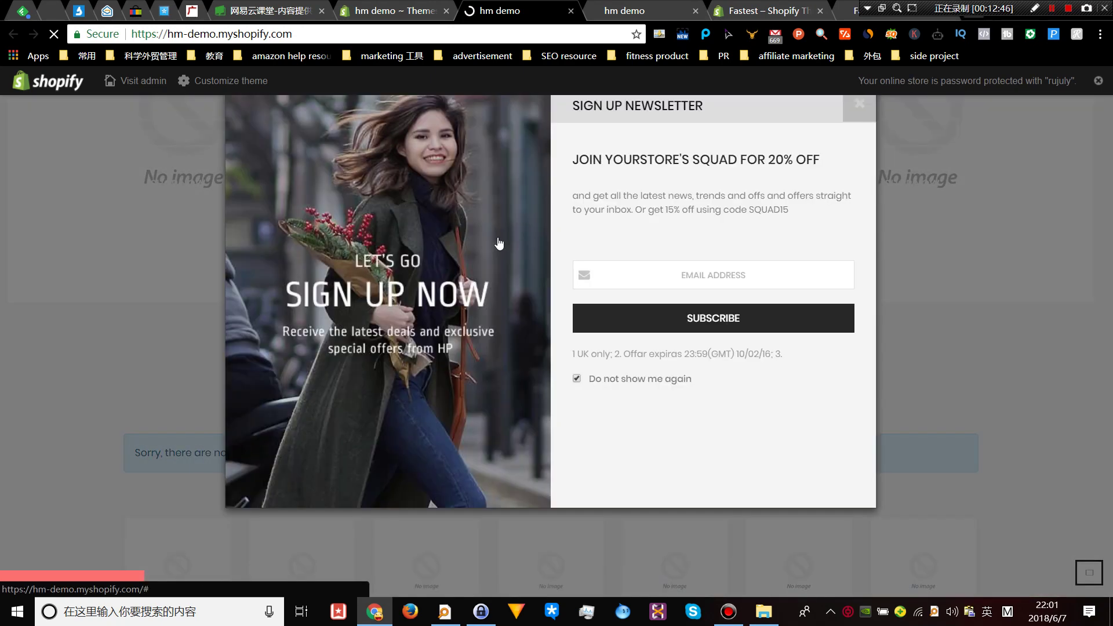
pyautogui.click(860, 104)
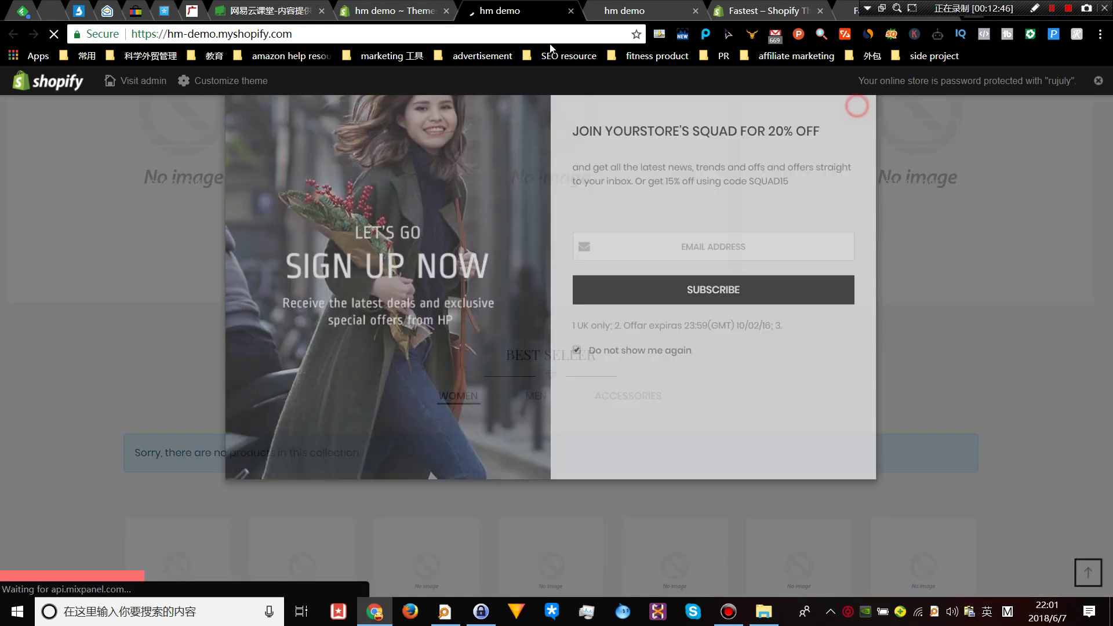
# - Open the Fashion Store demo from the Fastest style gallery and close the outdated hm demo page that shows the old theme
pyautogui.click(631, 6)
pyautogui.click(740, 6)
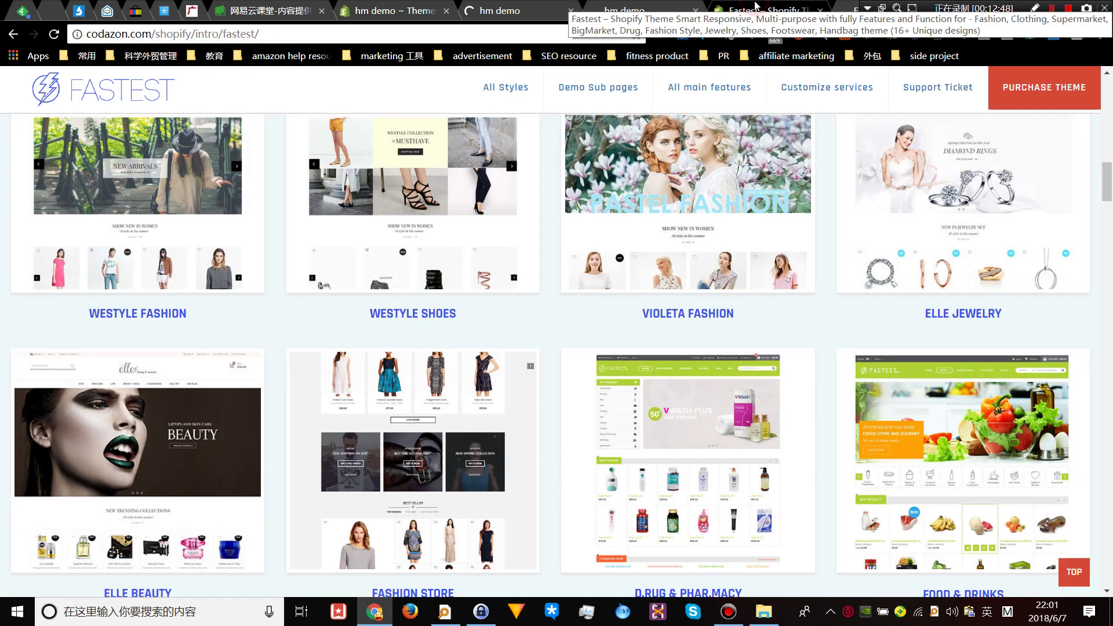
pyautogui.scroll(-5, 411, 293)
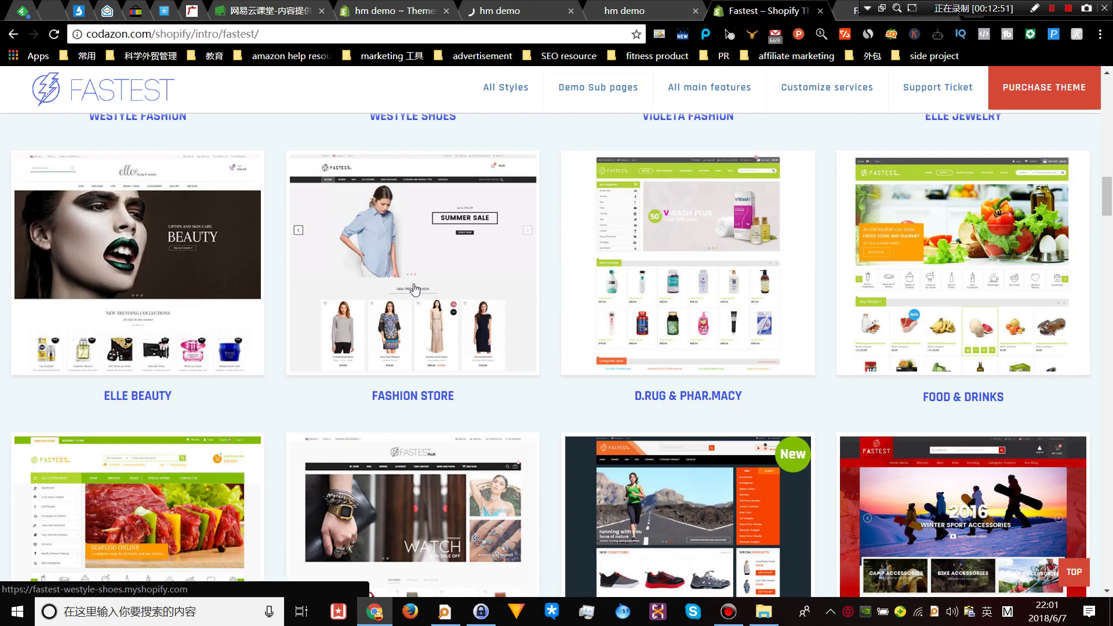
pyautogui.click(439, 262)
pyautogui.click(740, 6)
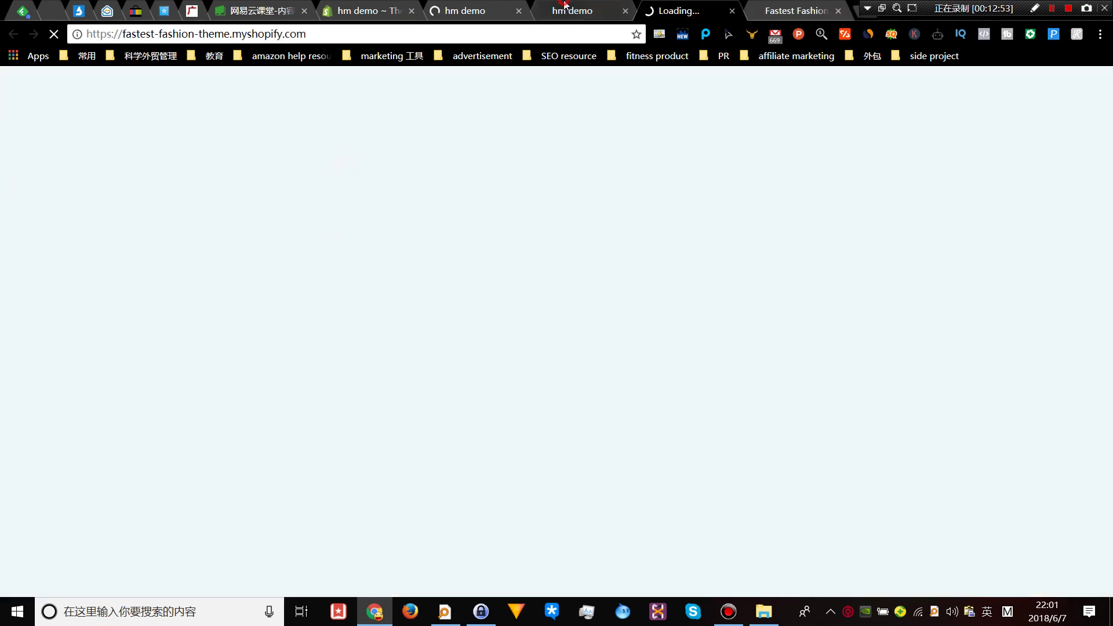
pyautogui.click(606, 7)
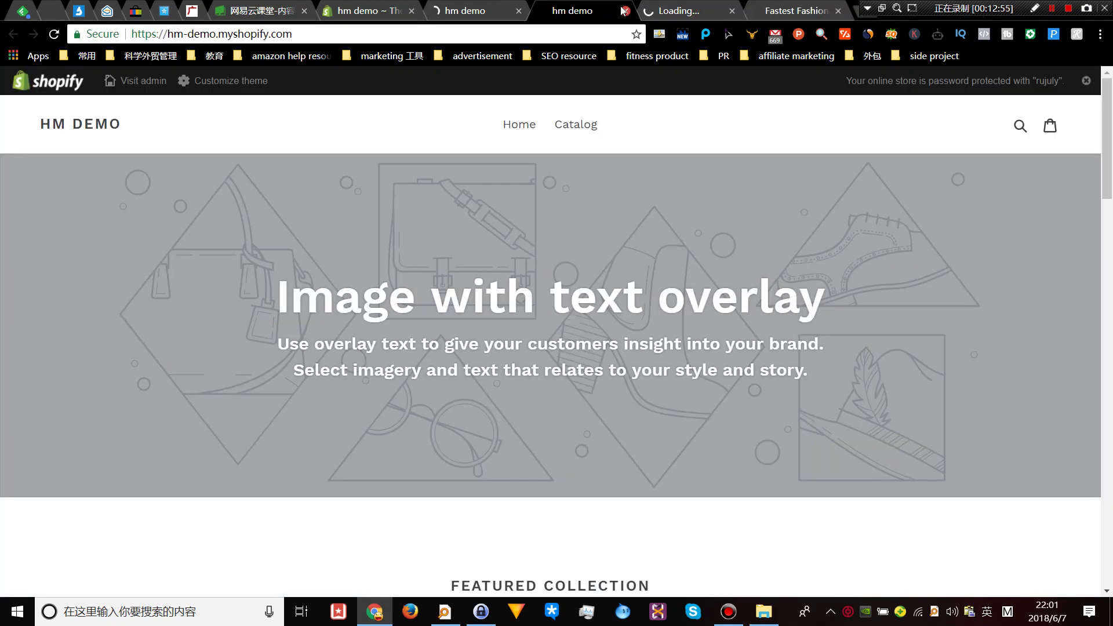
pyautogui.click(625, 10)
pyautogui.click(482, 10)
pyautogui.click(572, 7)
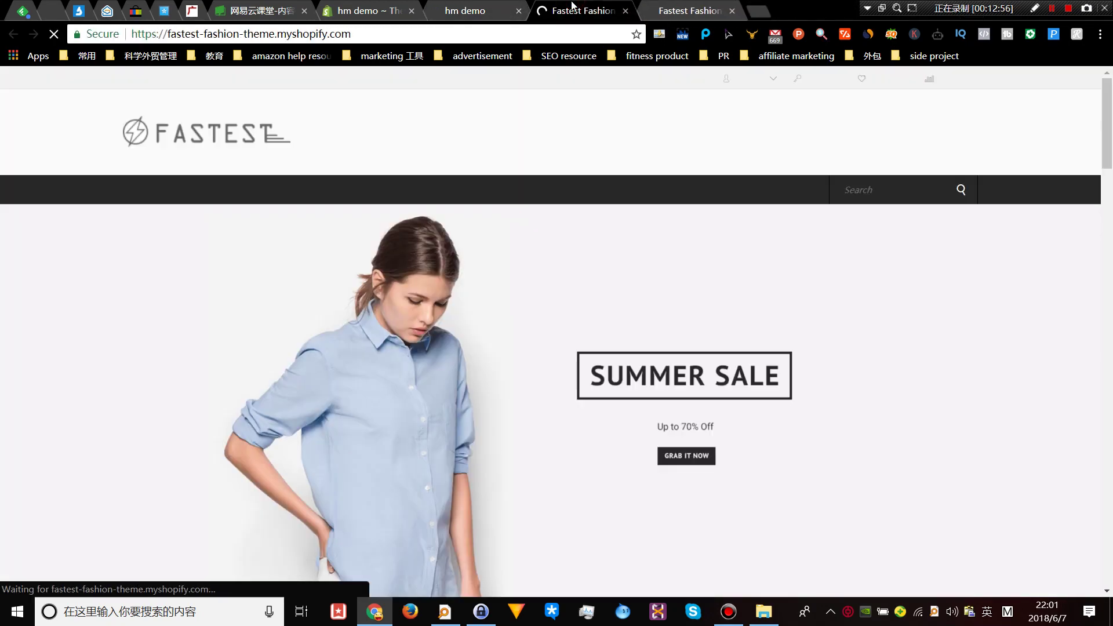
# - Look through the Fashion Store demo's home page, from the slideshow to the brand logos and mailing-list section
pyautogui.scroll(-15, 450, 283)
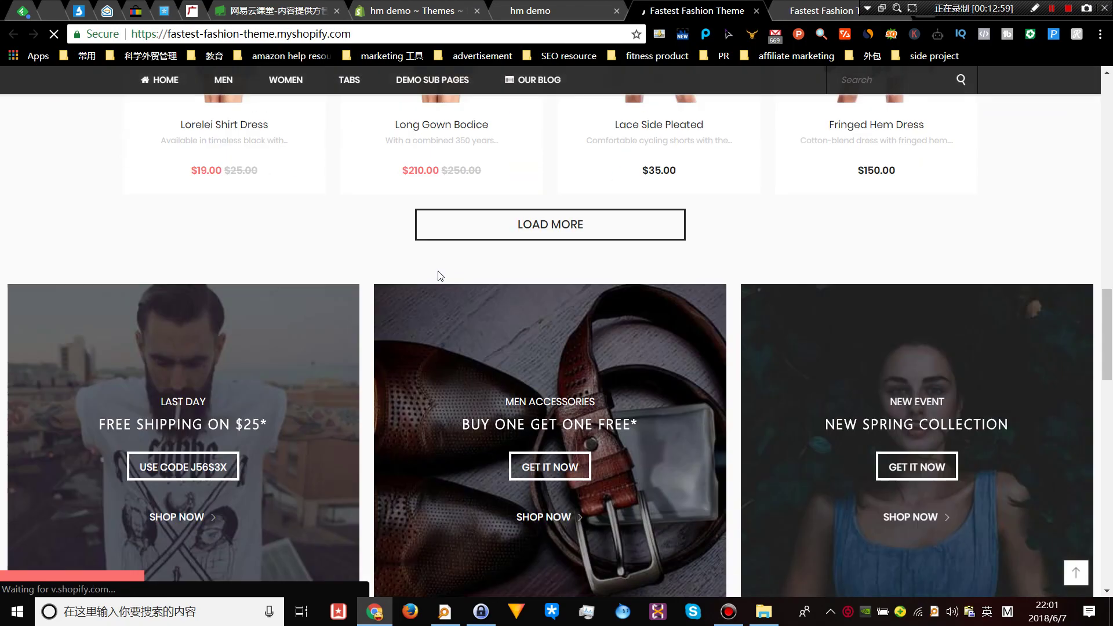
pyautogui.scroll(-15, 451, 250)
pyautogui.scroll(6, 452, 246)
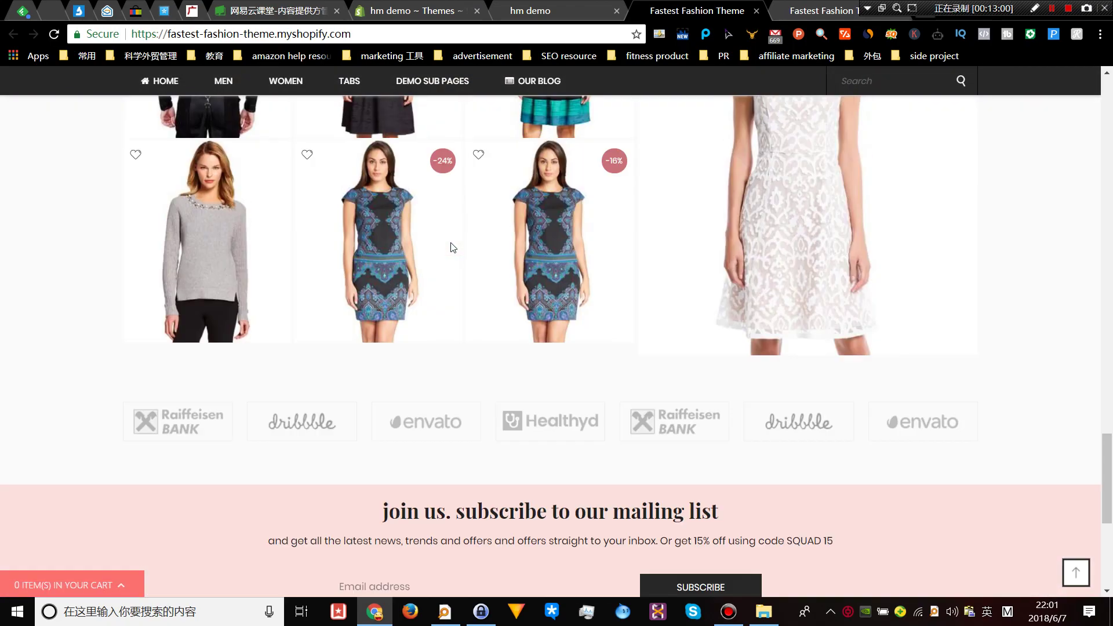
pyautogui.scroll(20, 453, 248)
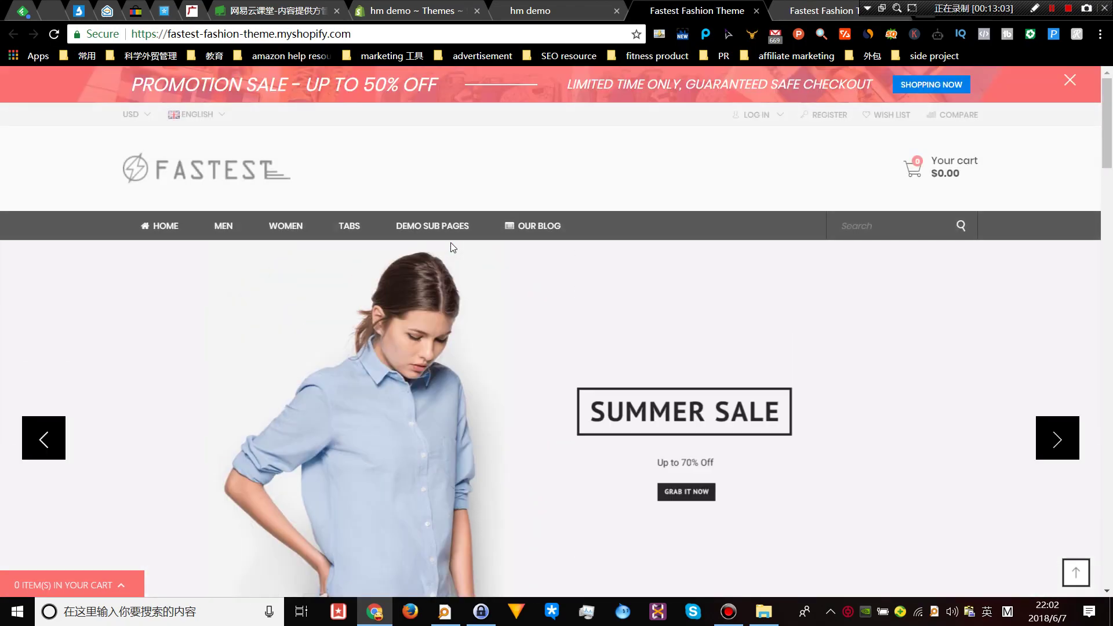
# - Close the duplicate Fastest Fashion Theme demo page, keeping a single copy open
pyautogui.click(853, 12)
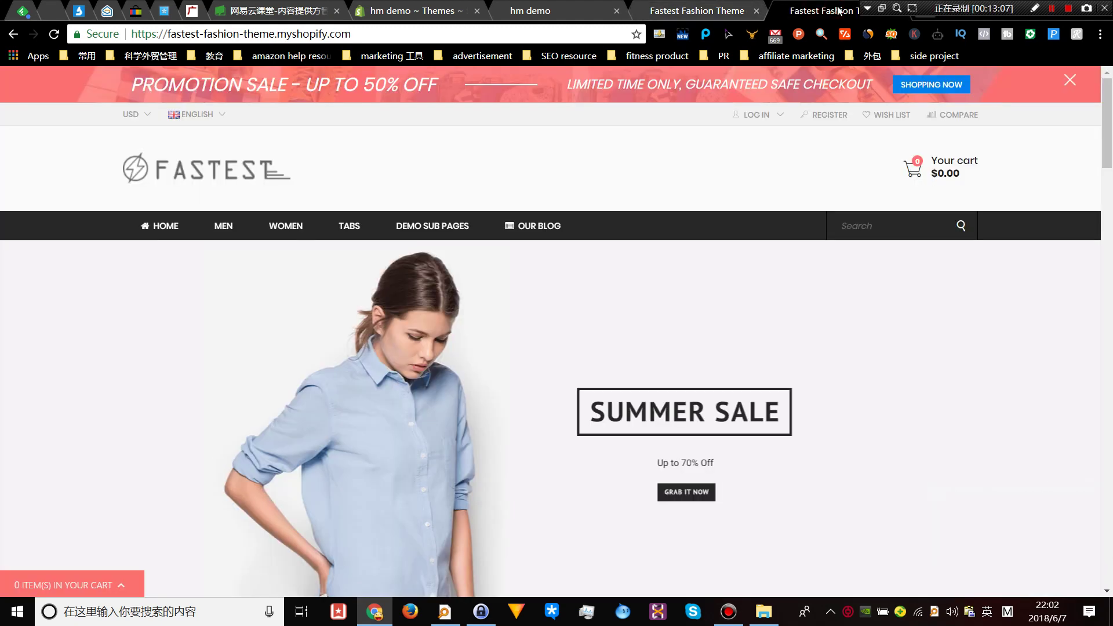
pyautogui.click(868, 10)
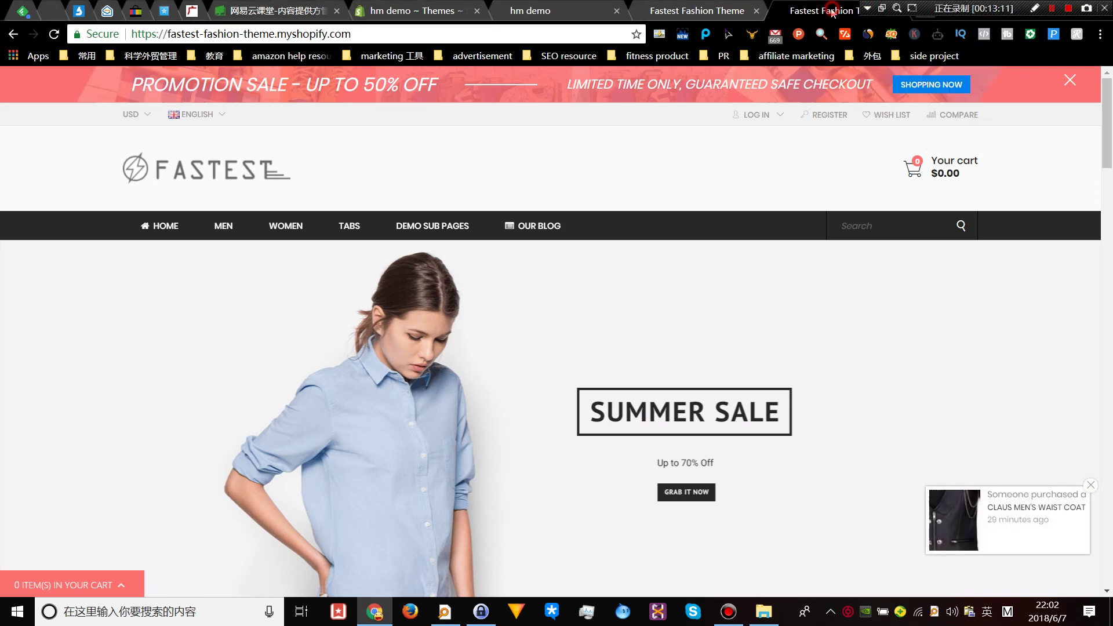
pyautogui.click(741, 11)
pyautogui.click(757, 11)
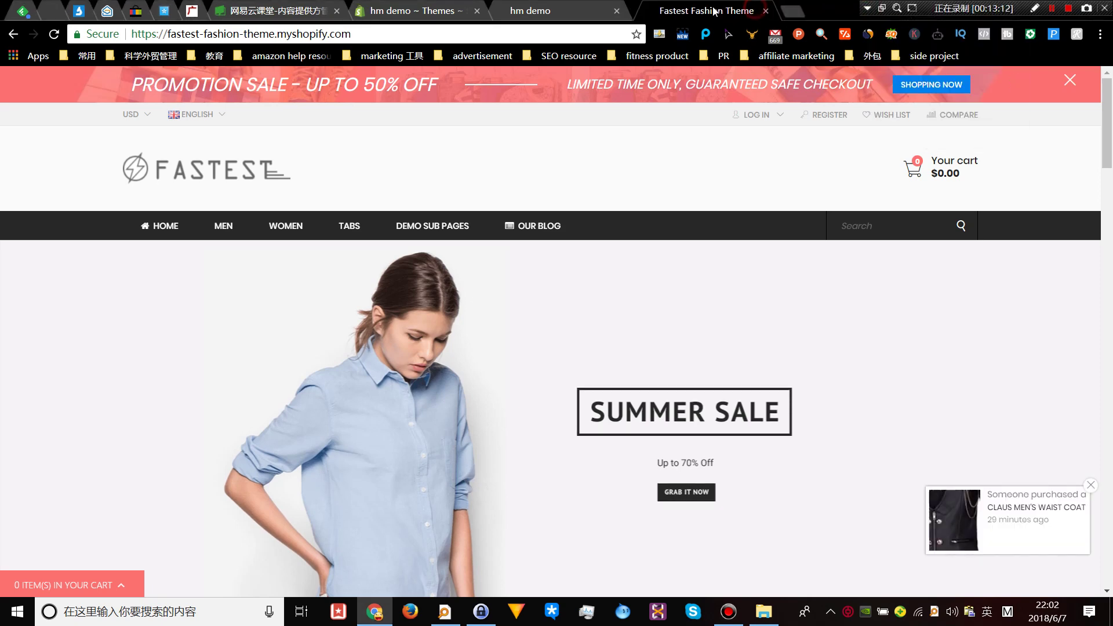
# - Open the current Fastest-Fashion-V1-2-1 theme in the theme editor and highlight the empty-collection notice under New Trend Fashion
pyautogui.click(580, 10)
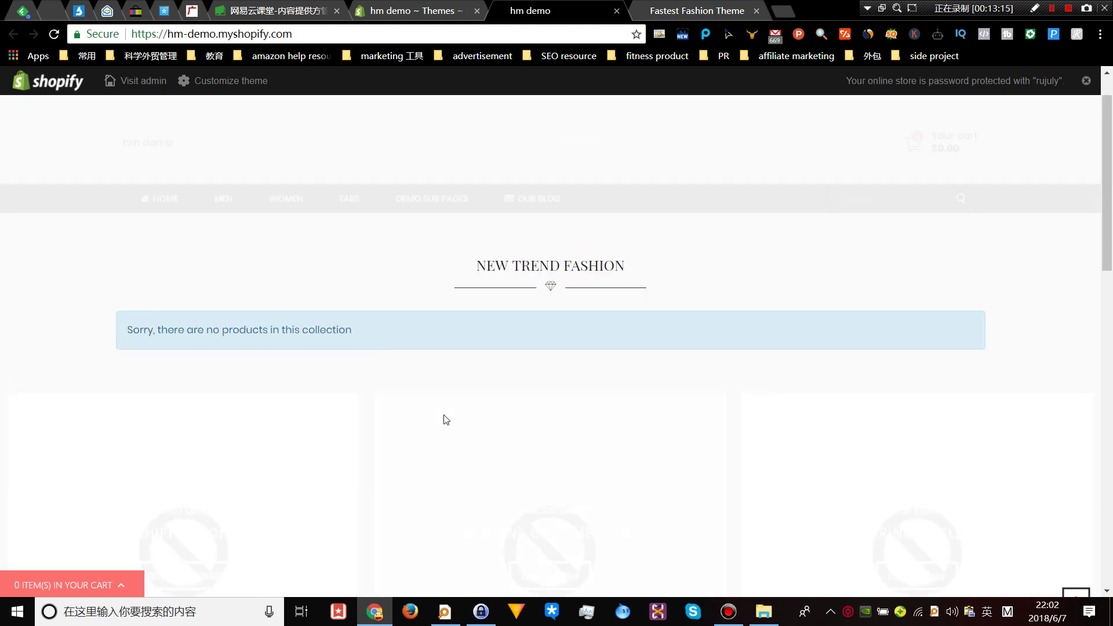
pyautogui.hotkey('ctrl', 'shift', 'Tab')
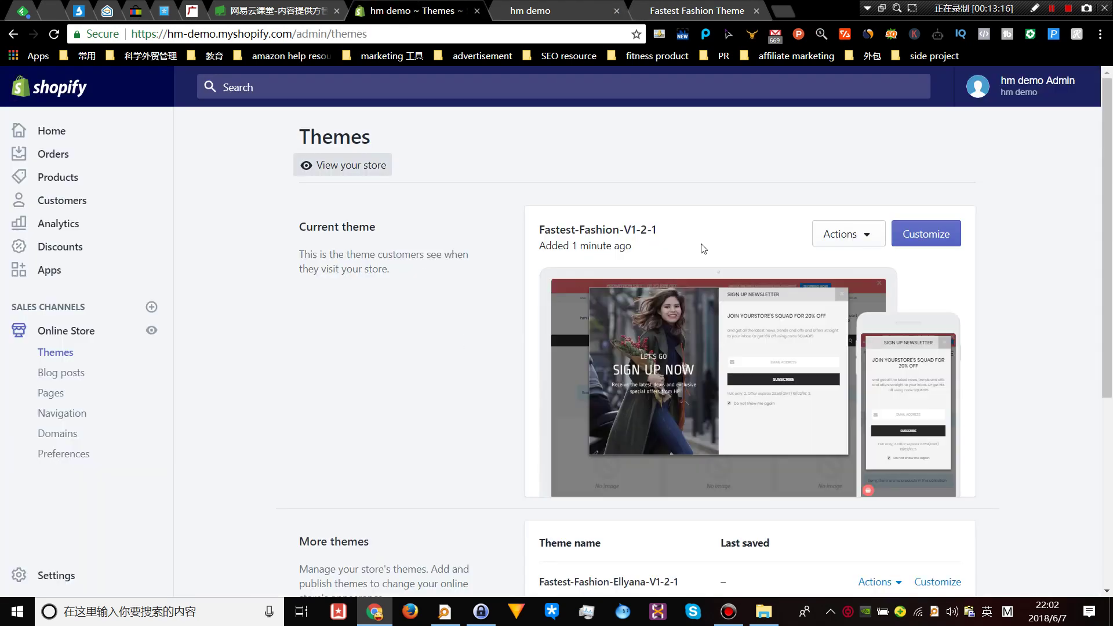
pyautogui.click(912, 237)
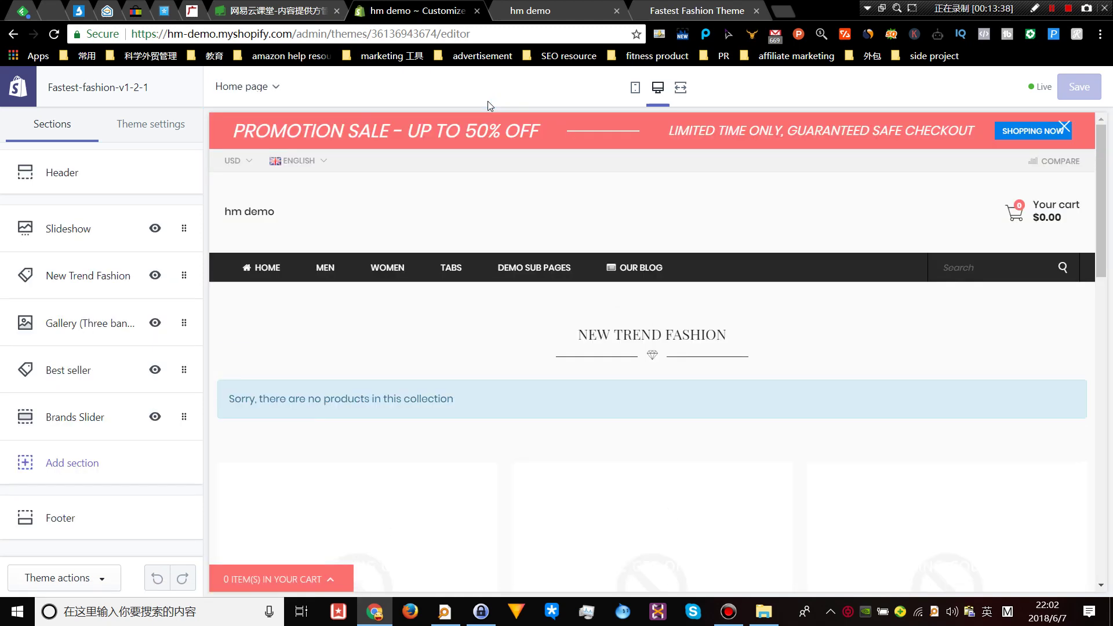
pyautogui.tripleClick(307, 402)
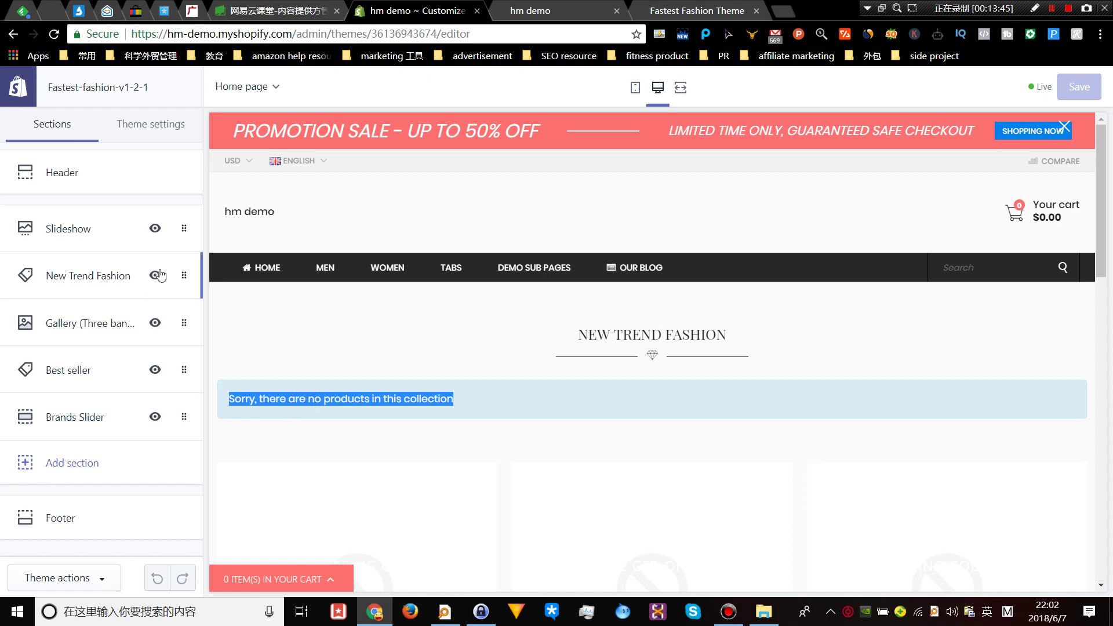
pyautogui.scroll(-10, 399, 267)
pyautogui.scroll(15, 399, 265)
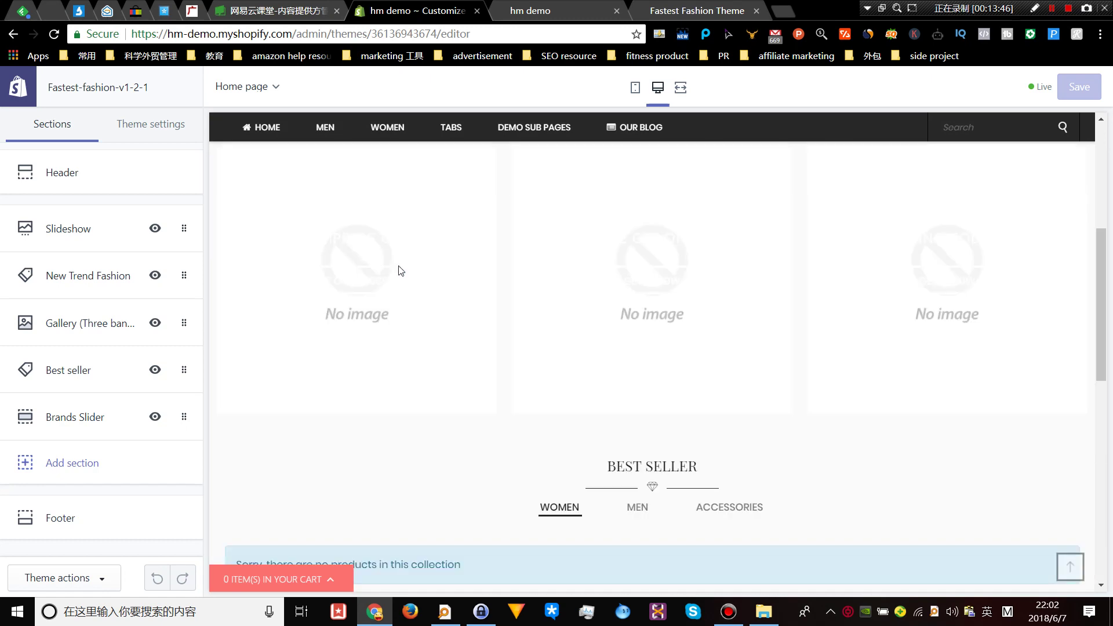
pyautogui.moveTo(399, 269)
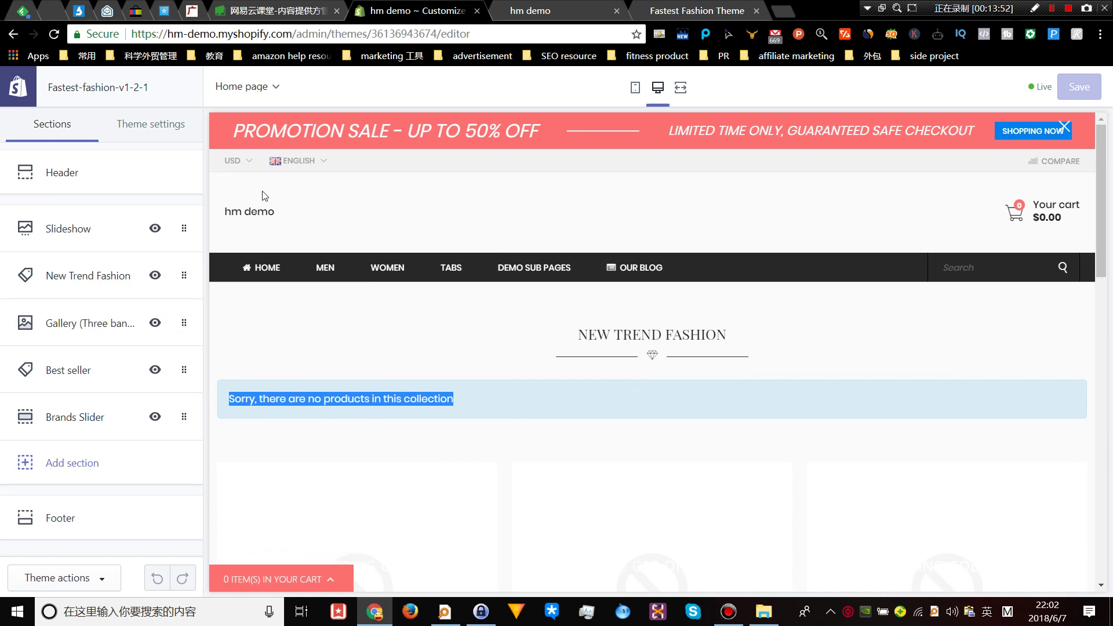
# - Review the theme's Promotion settings, from the style and background options to the texts, button and link of each promotion style
pyautogui.click(151, 121)
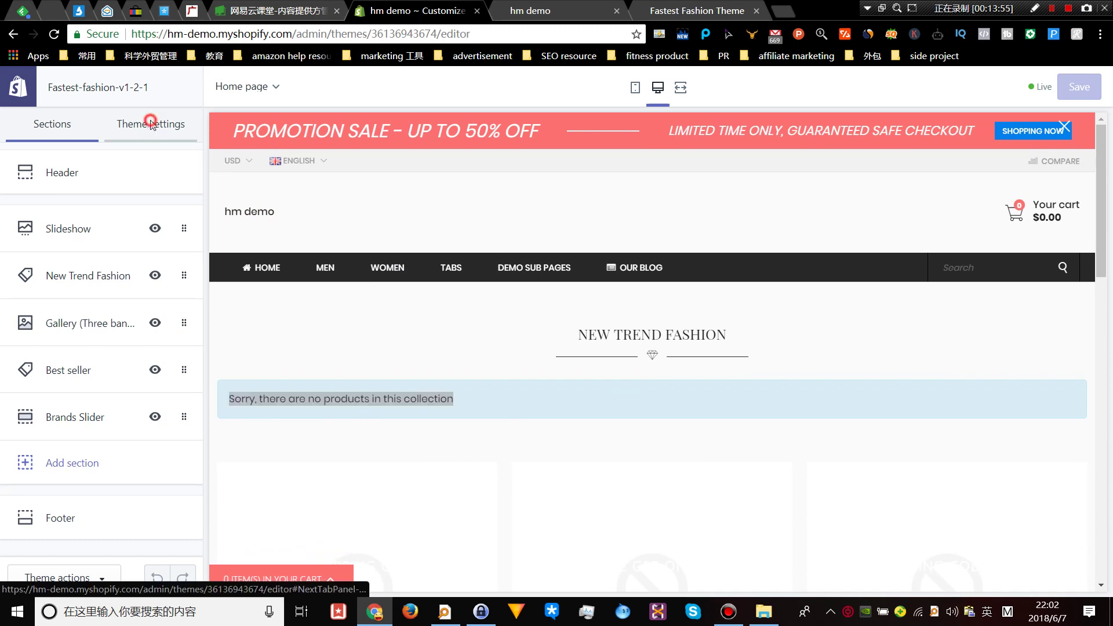
pyautogui.scroll(-8, 119, 232)
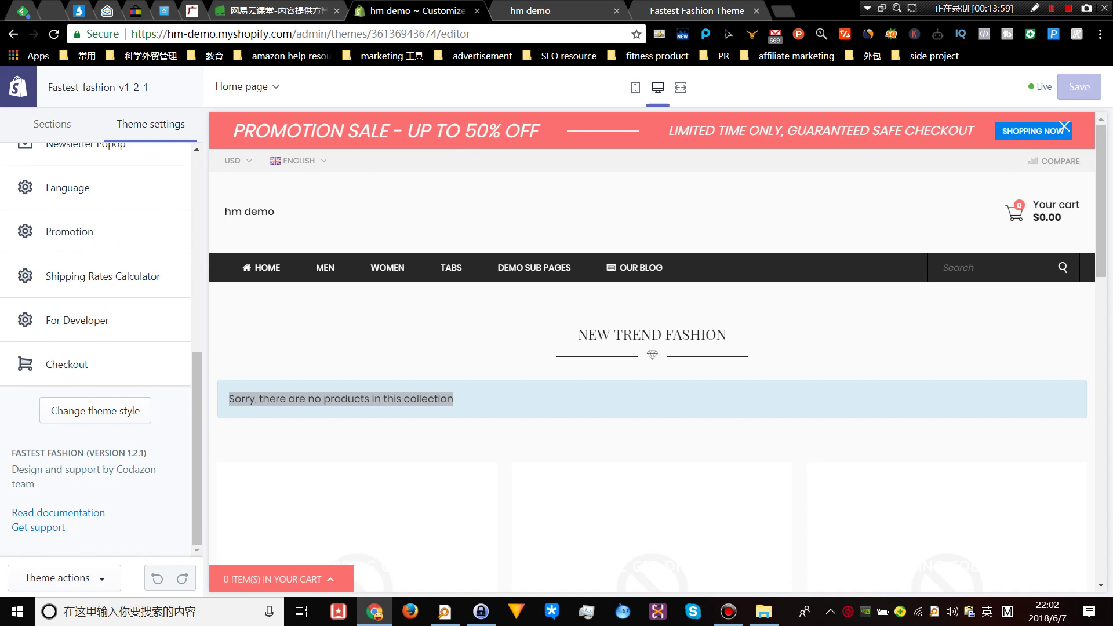
pyautogui.click(80, 233)
pyautogui.scroll(-6, 74, 312)
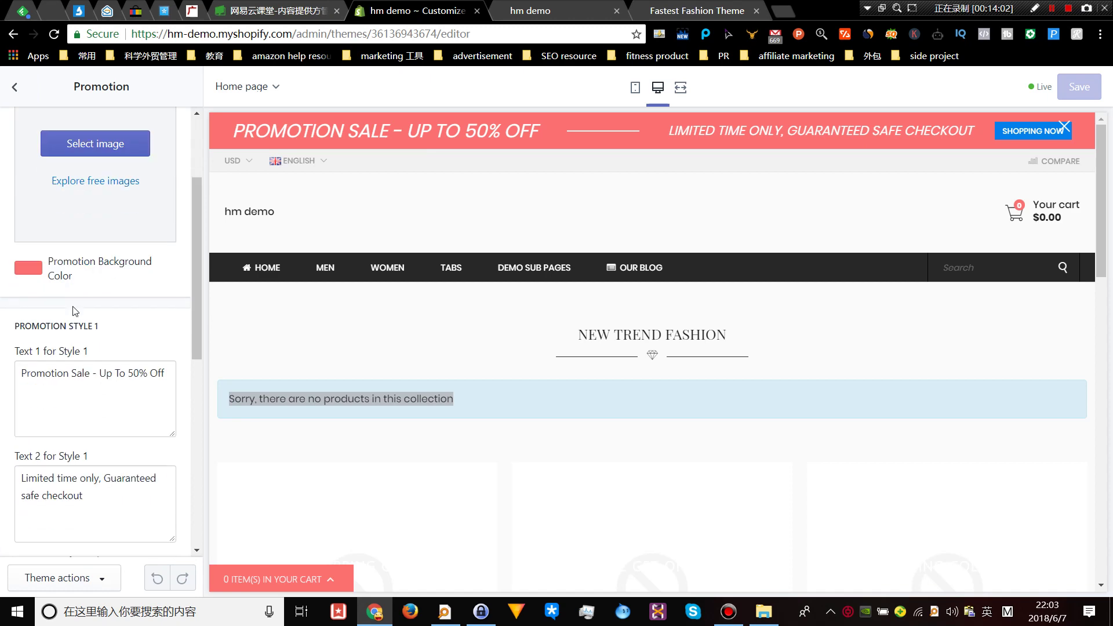
pyautogui.scroll(-3, 73, 306)
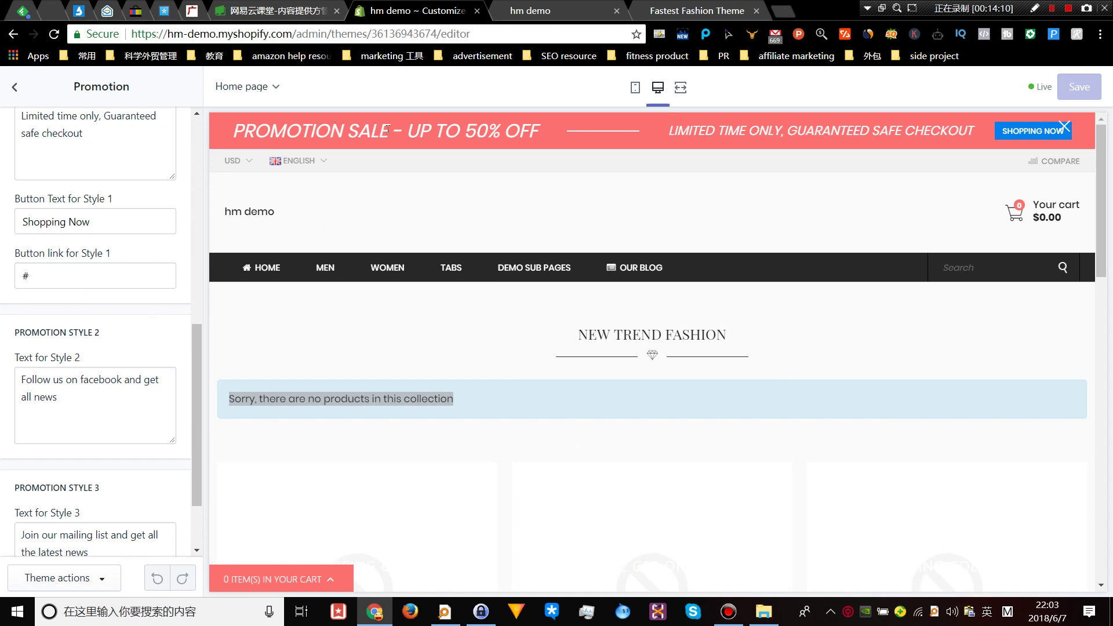
pyautogui.scroll(10, 99, 284)
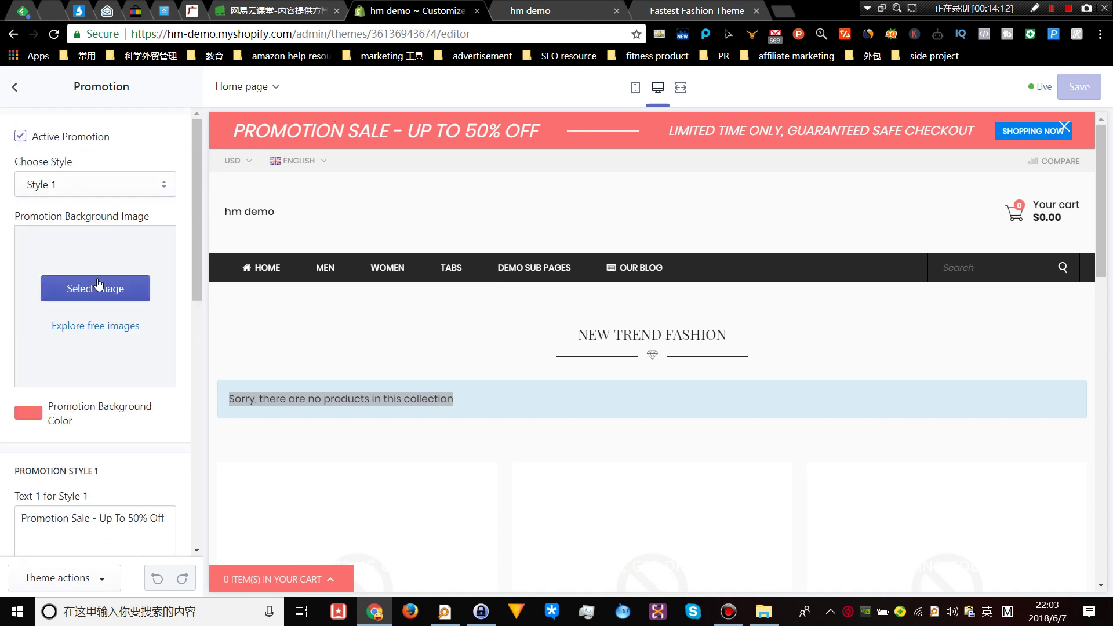
pyautogui.scroll(-3, 98, 284)
pyautogui.scroll(3, 99, 284)
pyautogui.scroll(-9, 98, 284)
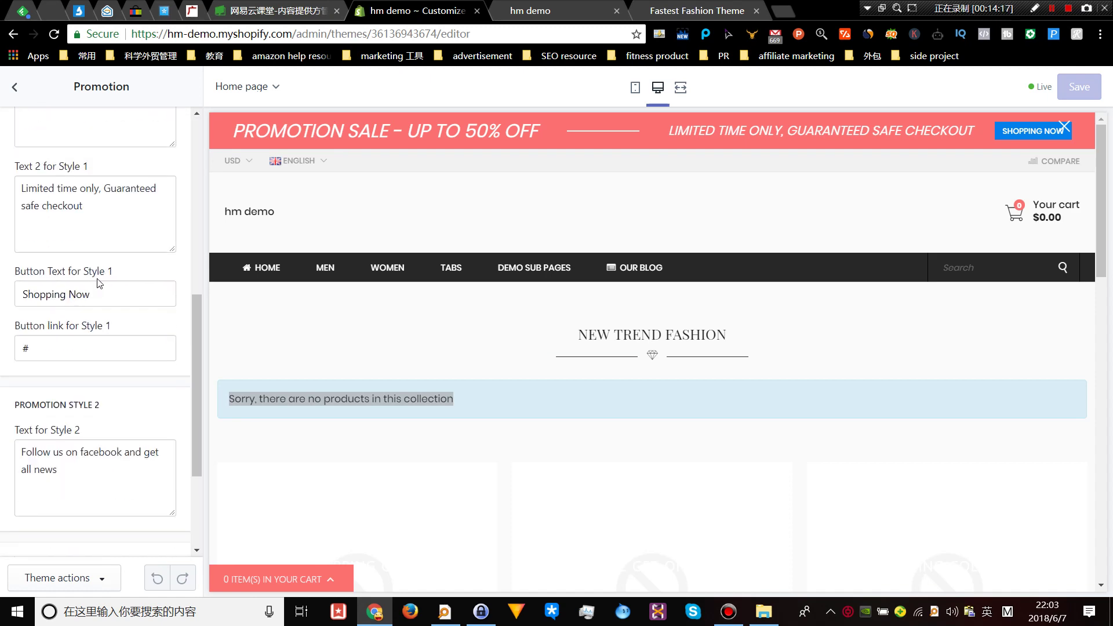
pyautogui.scroll(3, 99, 284)
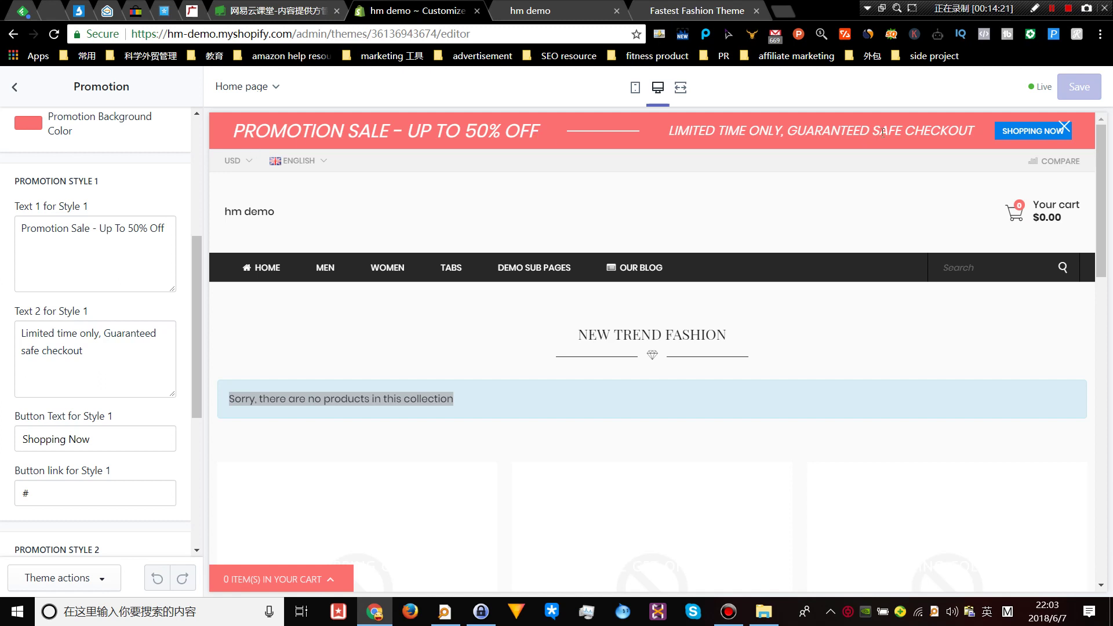
pyautogui.scroll(-4, 41, 276)
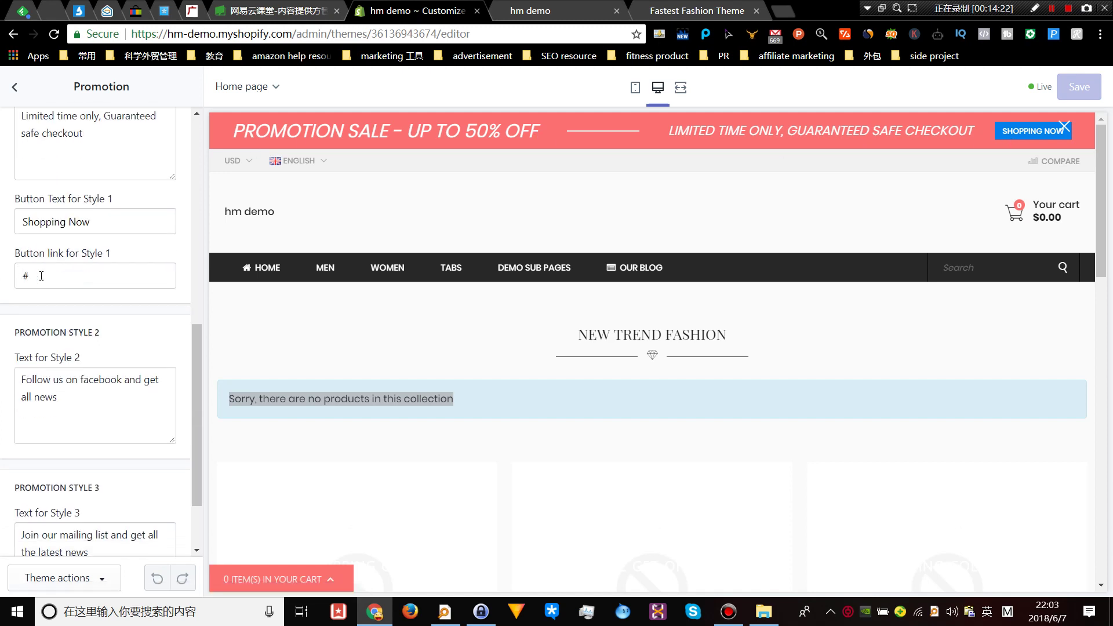
pyautogui.doubleClick(48, 279)
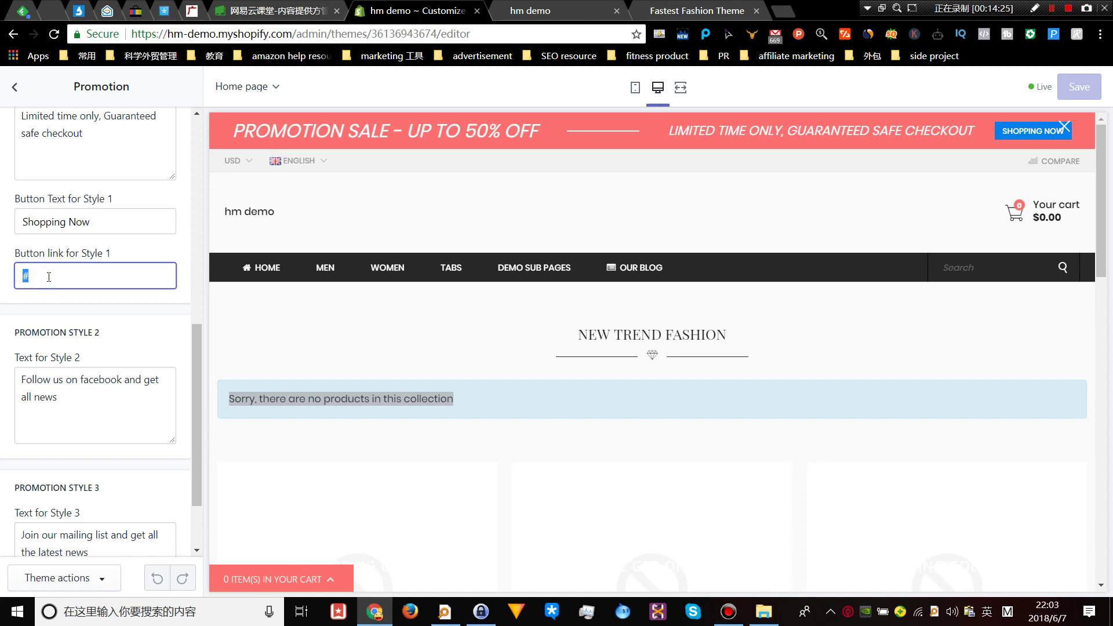
pyautogui.scroll(-2, 81, 330)
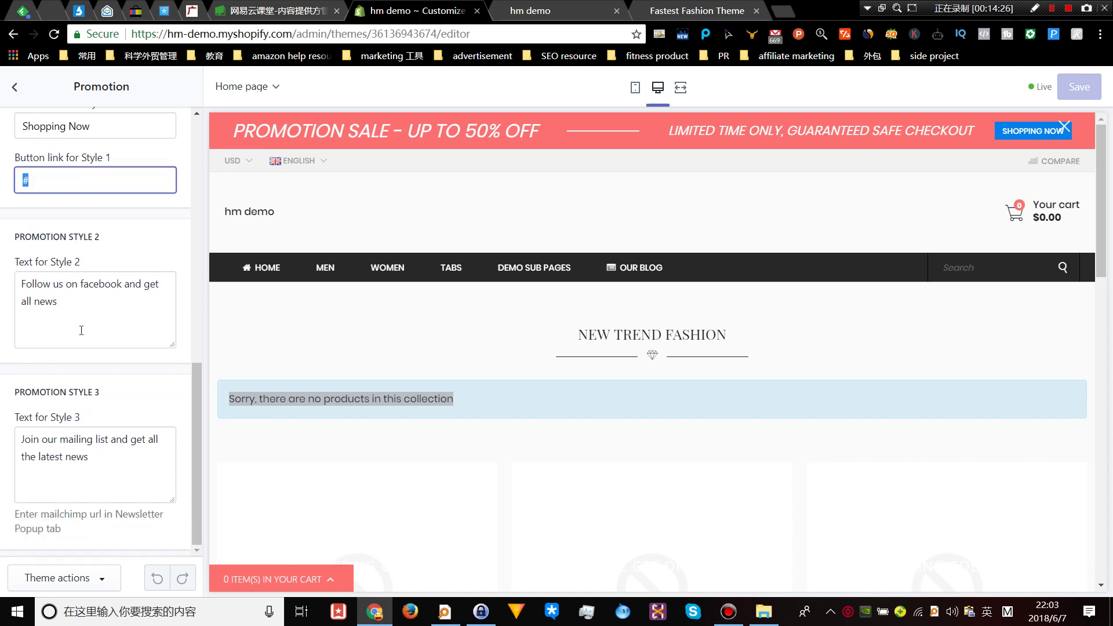
pyautogui.scroll(10, 82, 331)
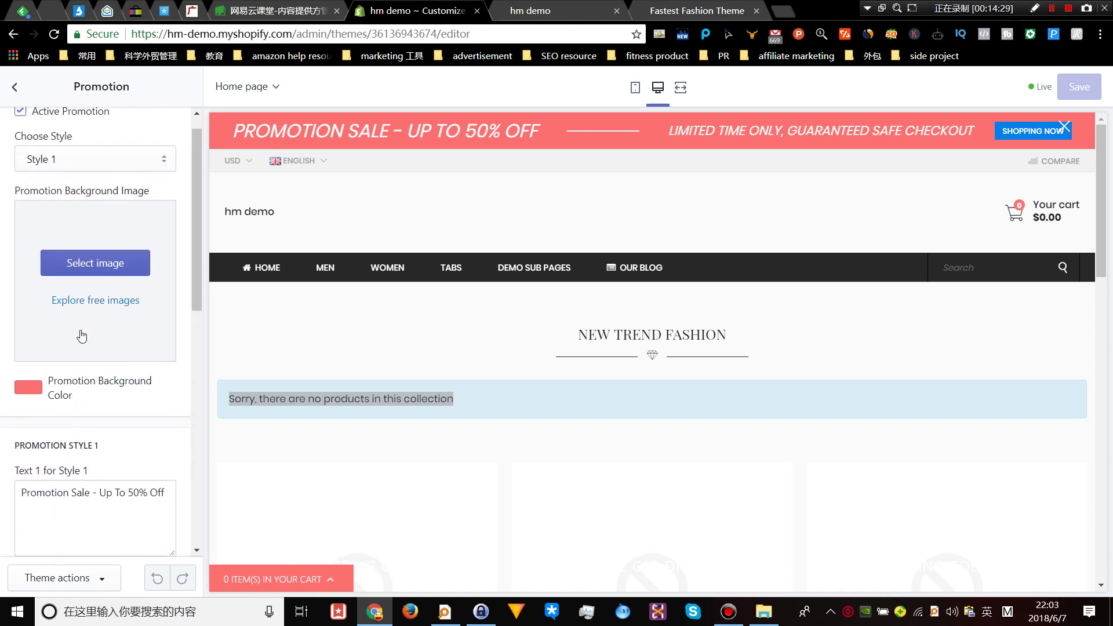
pyautogui.scroll(-10, 81, 333)
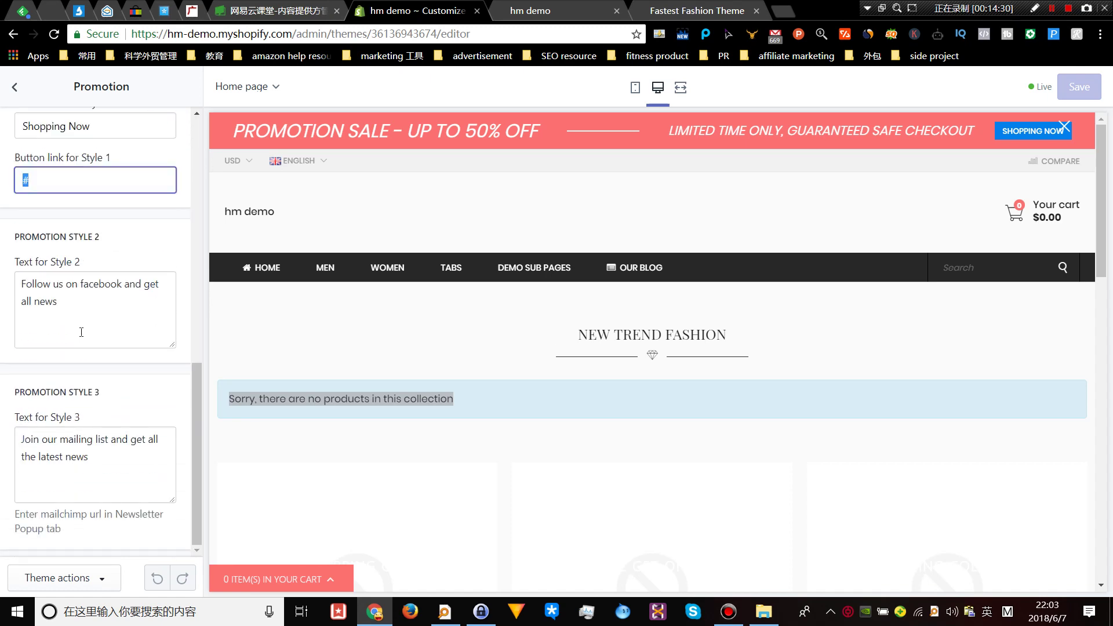
pyautogui.moveTo(534, 267)
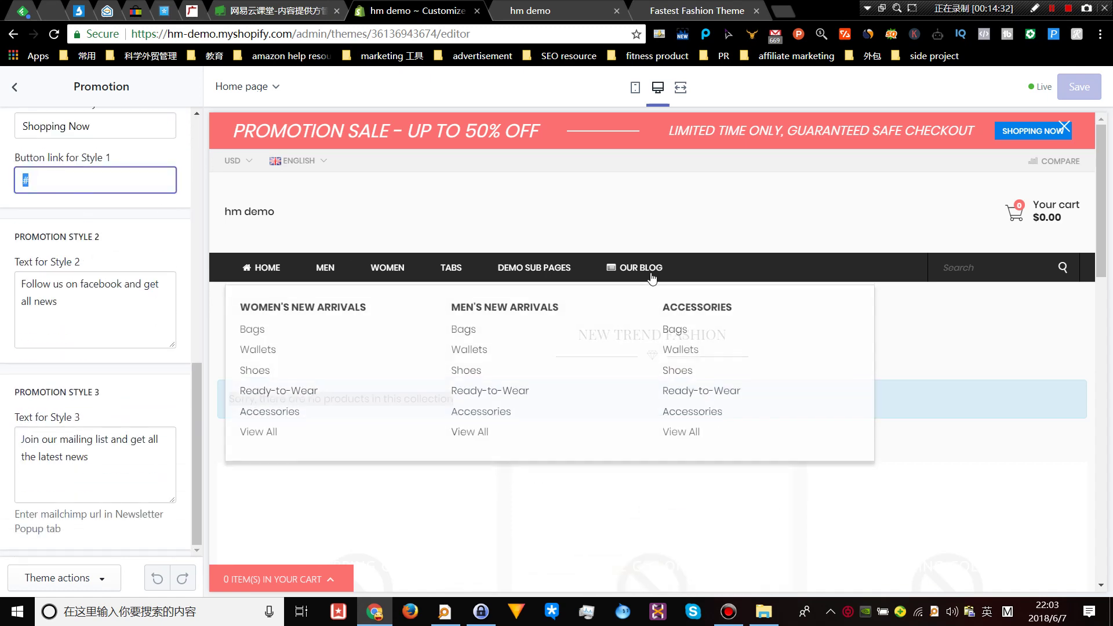
# - Open the Header section and review its settings, from header style and logo images to search and navigation
pyautogui.click(15, 87)
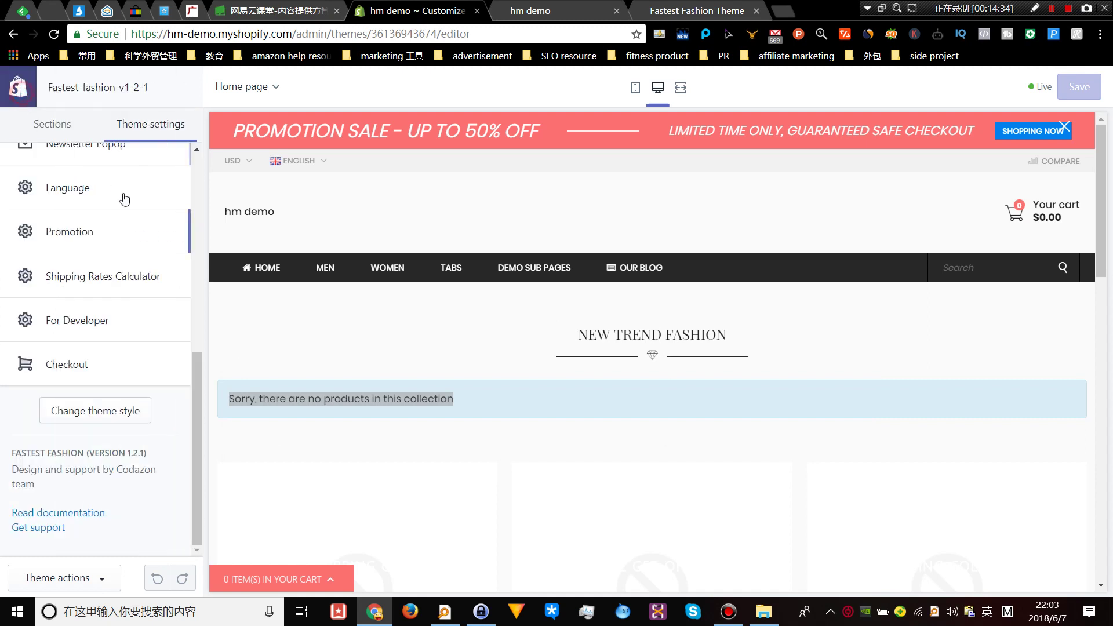
pyautogui.scroll(5, 124, 272)
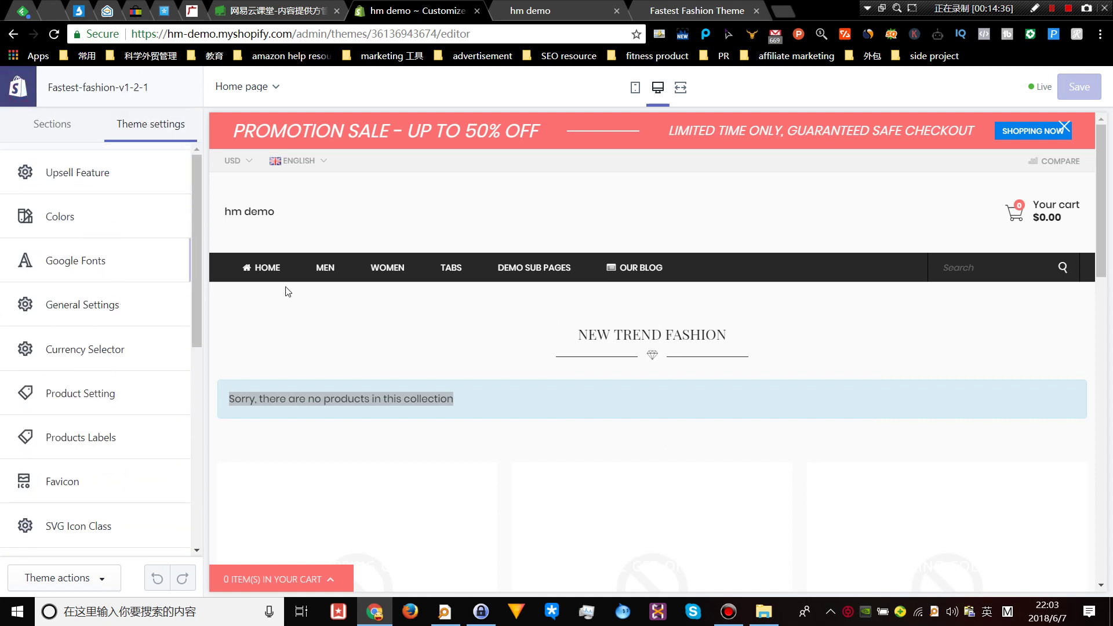
pyautogui.click(53, 124)
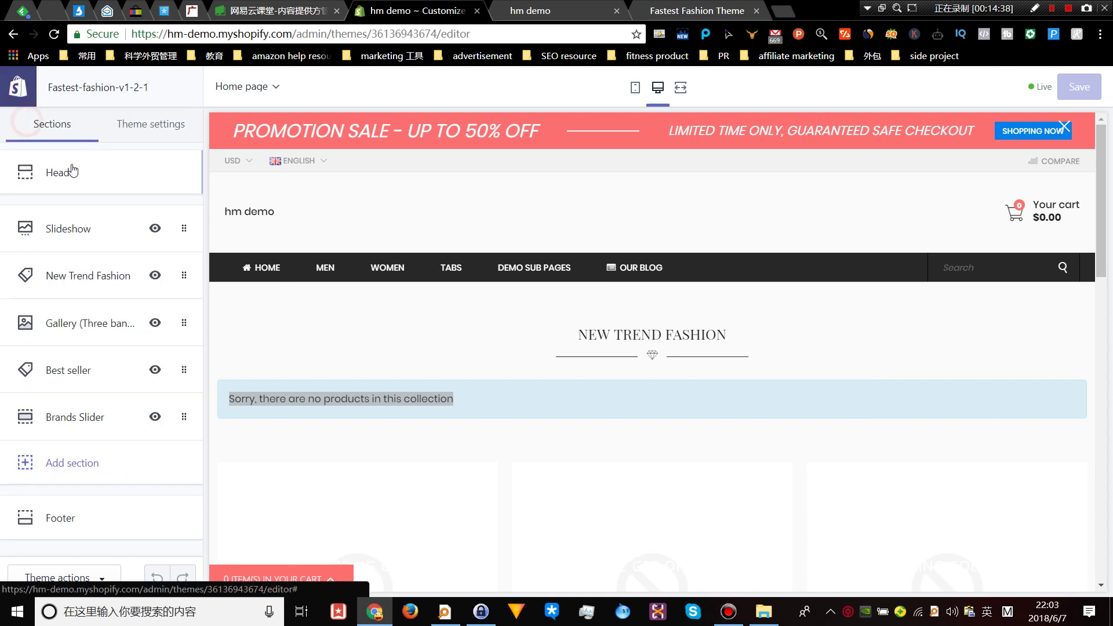
pyautogui.click(68, 175)
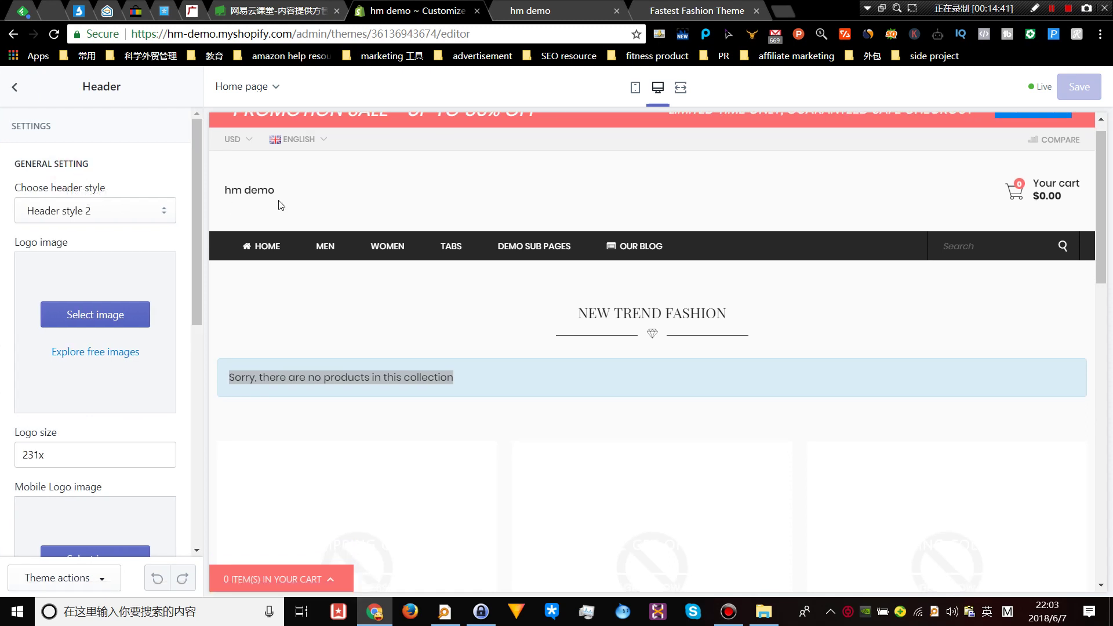
pyautogui.scroll(1, 282, 241)
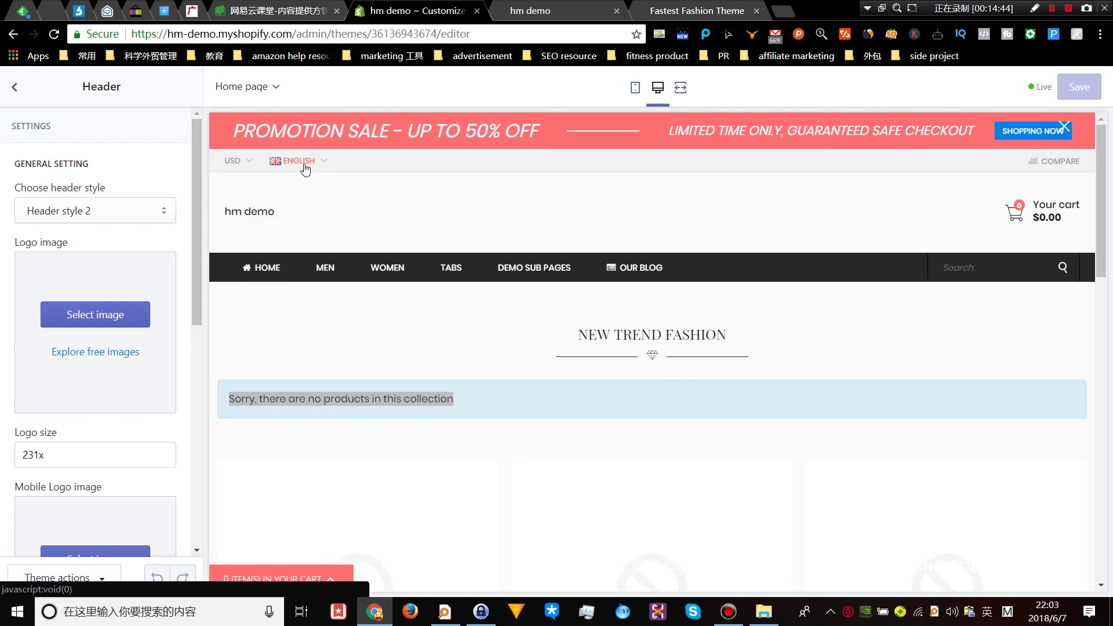
pyautogui.click(233, 162)
pyautogui.click(455, 214)
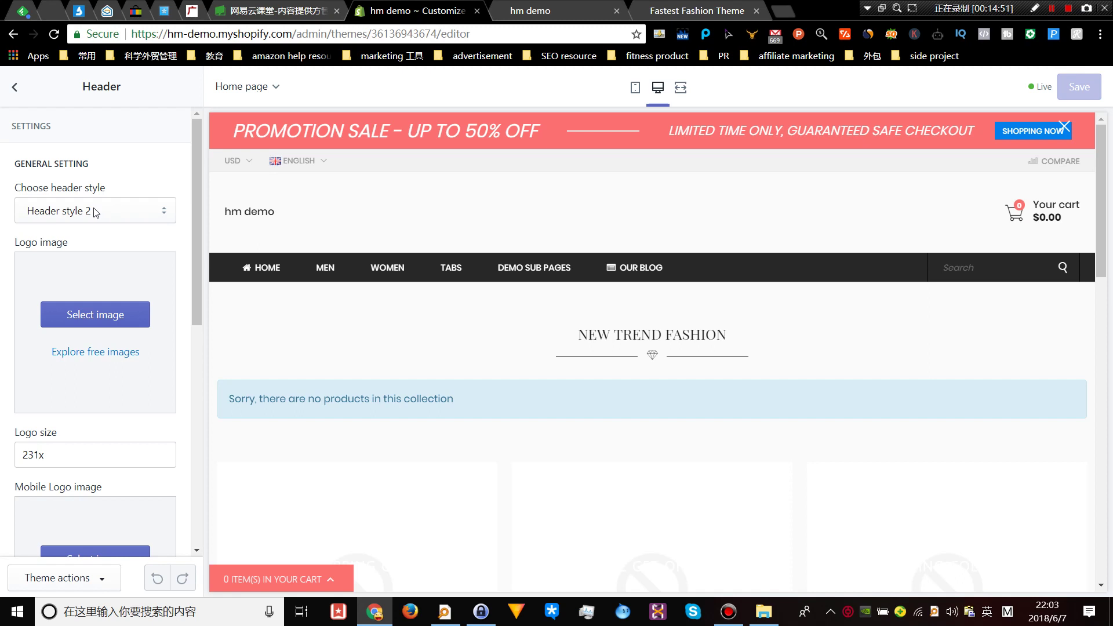
pyautogui.scroll(-4, 137, 246)
pyautogui.scroll(-1, 137, 249)
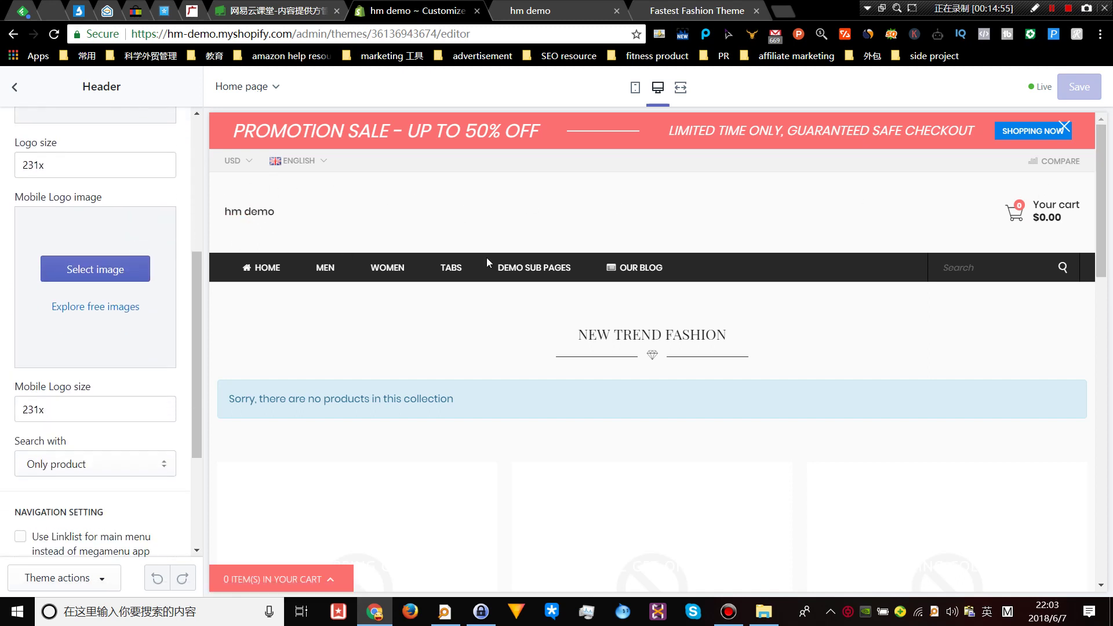
pyautogui.scroll(-4, 80, 249)
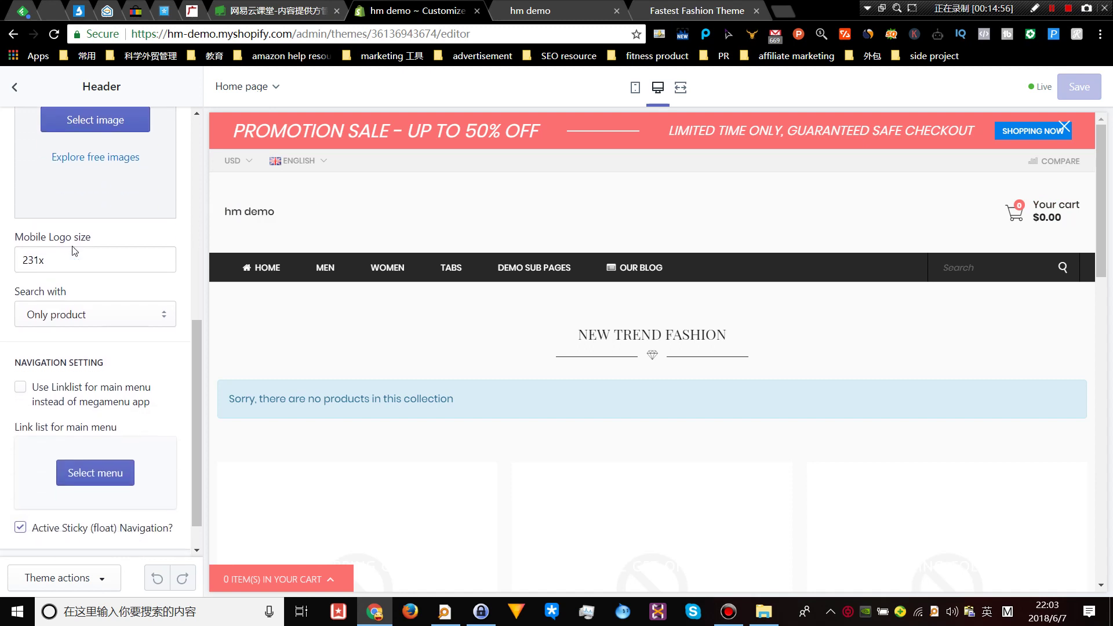
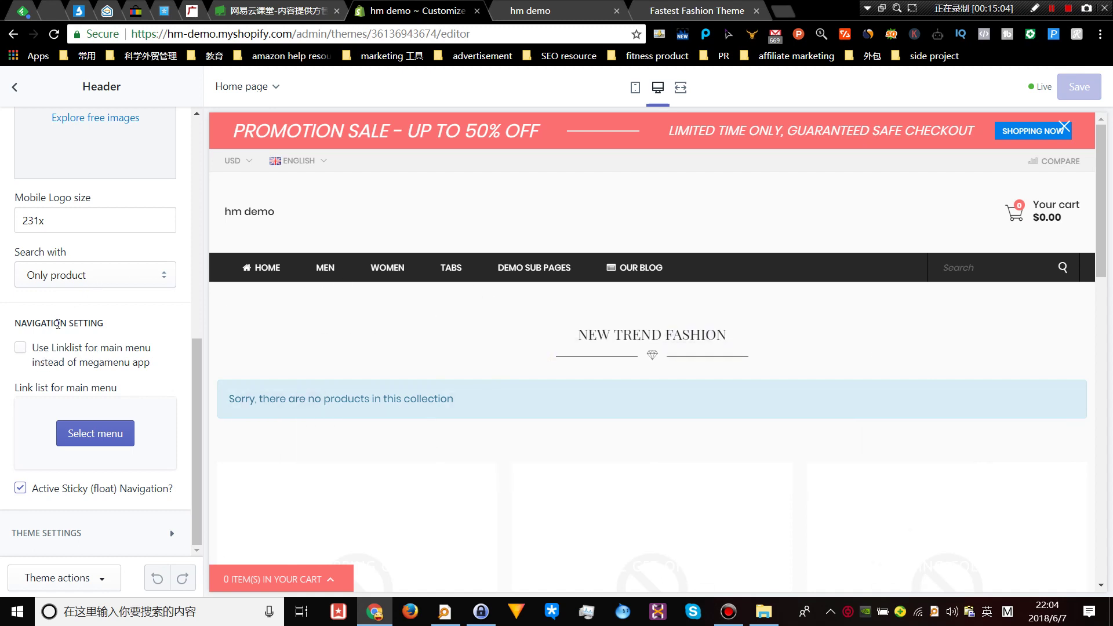
# - Make the header use a link list instead of the megamenu app and choose Main menu as its link list
pyautogui.moveTo(437, 269)
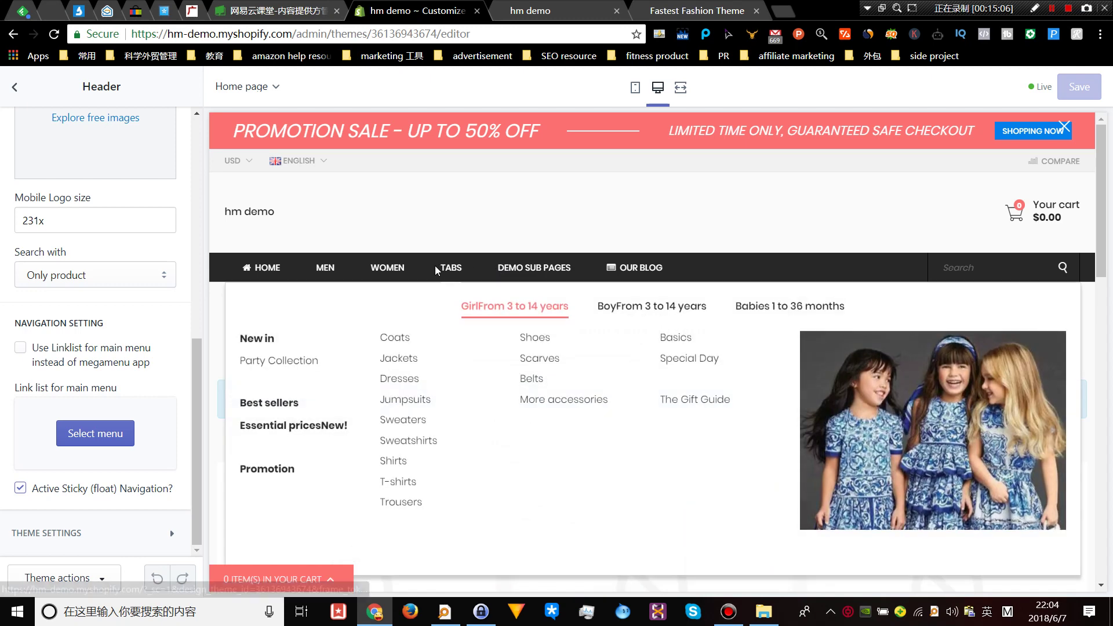
pyautogui.moveTo(383, 271)
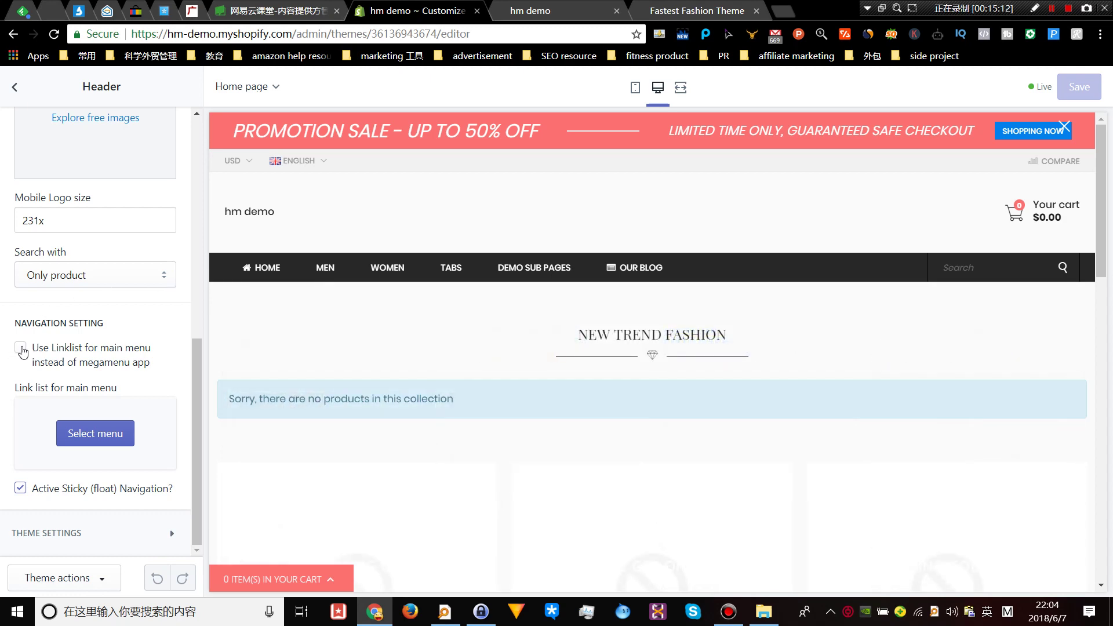
pyautogui.click(23, 350)
pyautogui.click(96, 428)
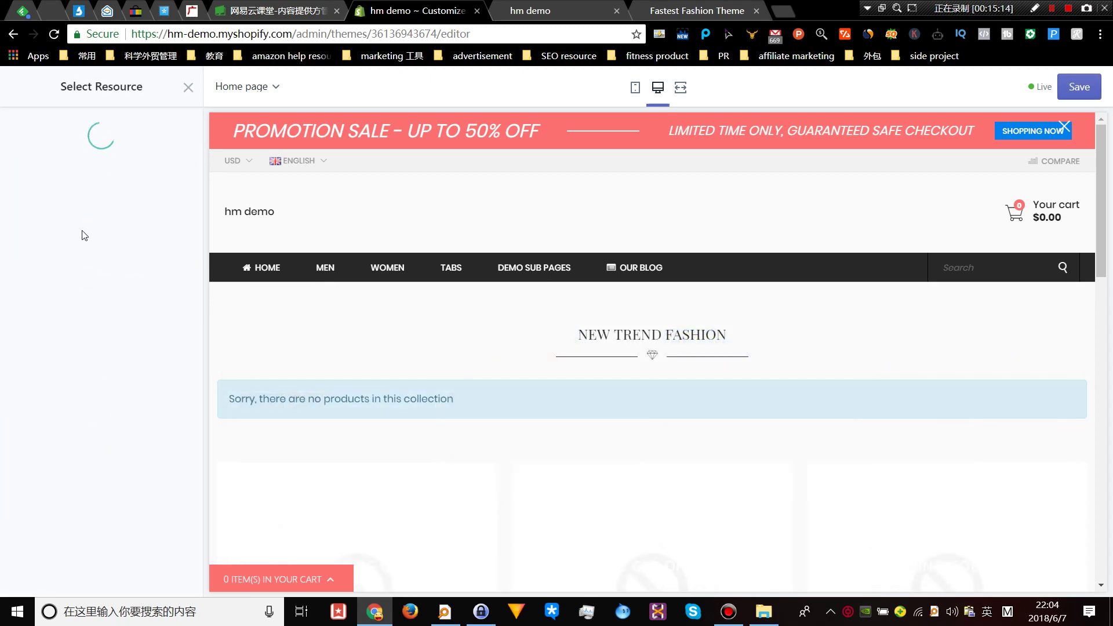
pyautogui.click(56, 221)
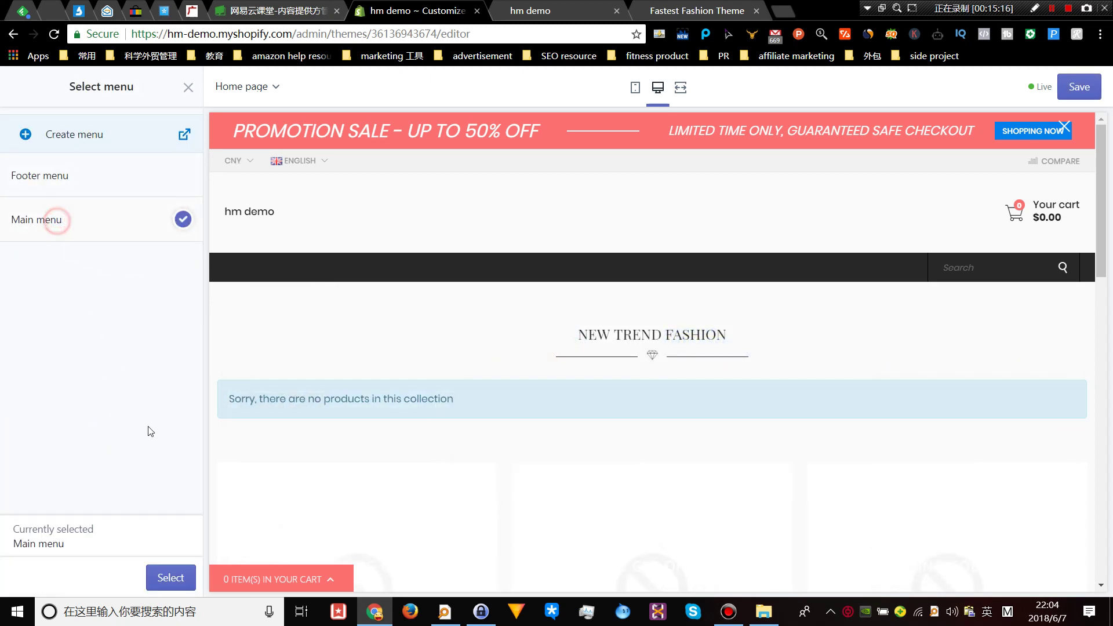
pyautogui.click(174, 578)
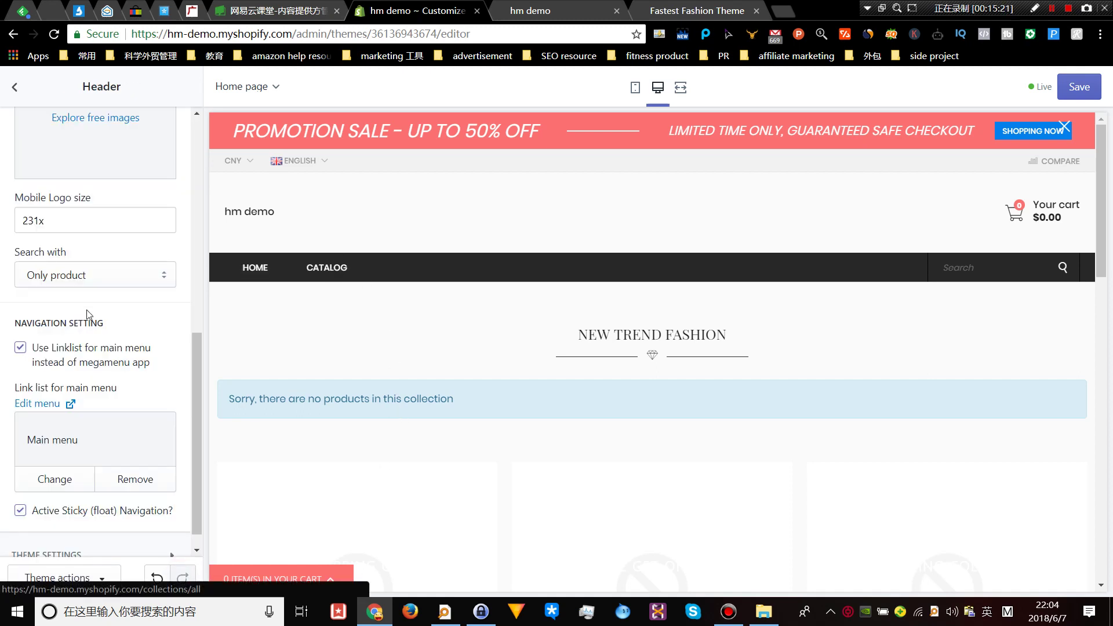
# - Check the search field in the previewed navigation bar and look back over the Header settings
pyautogui.click(983, 269)
pyautogui.click(887, 310)
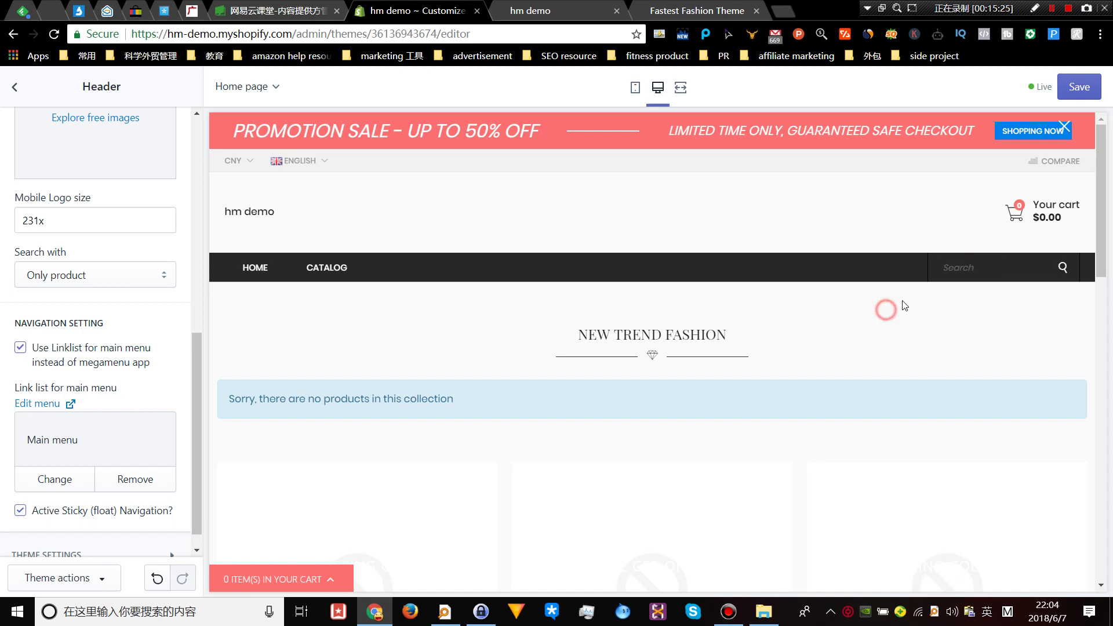
pyautogui.click(987, 265)
pyautogui.click(888, 301)
pyautogui.scroll(-1, 127, 363)
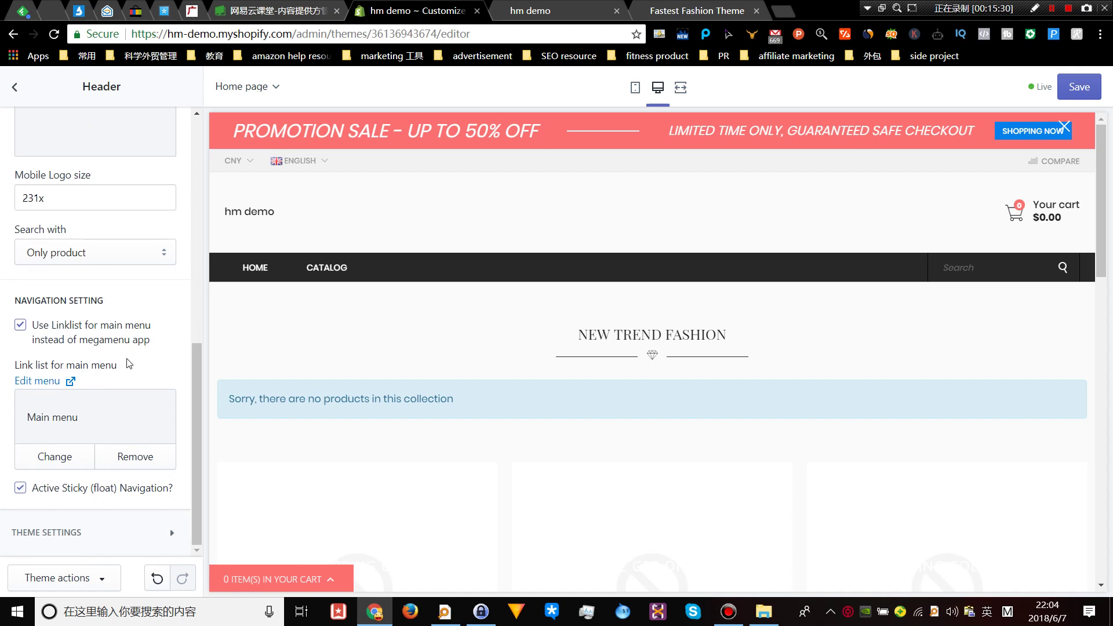
pyautogui.scroll(9, 128, 363)
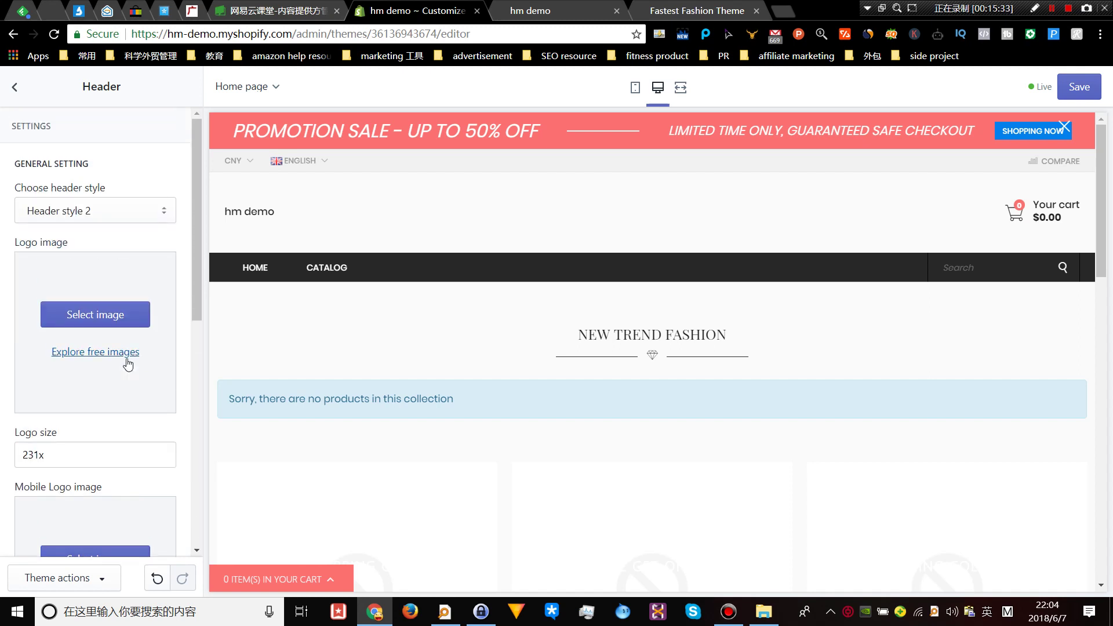
# - Return to the section list and look through the home page preview down to the footer
pyautogui.click(15, 87)
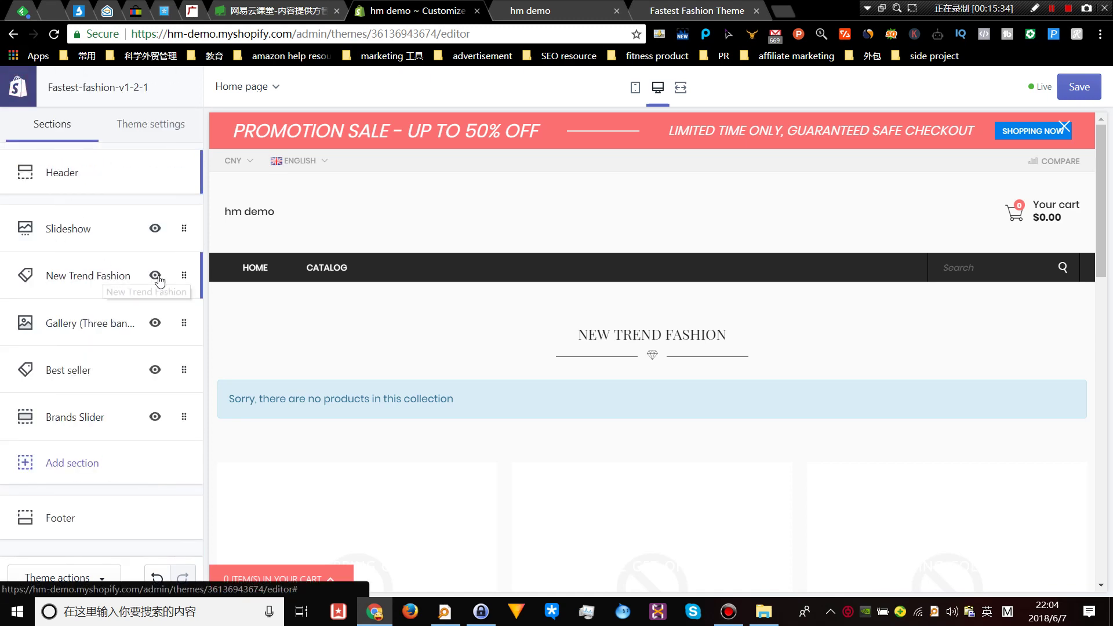
pyautogui.scroll(-15, 378, 356)
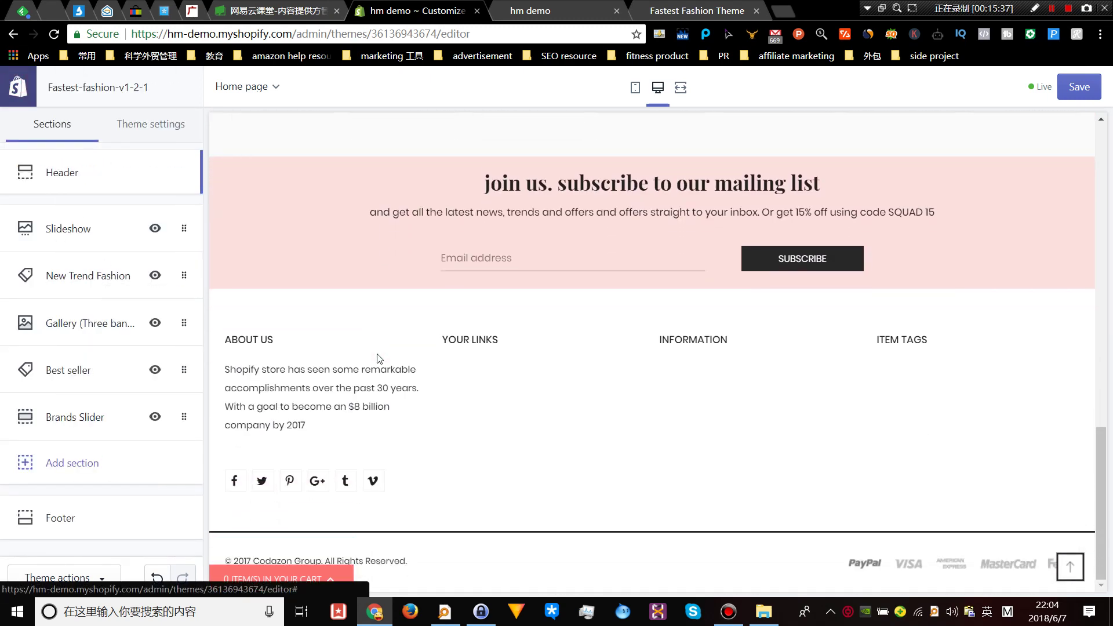
pyautogui.scroll(15, 377, 358)
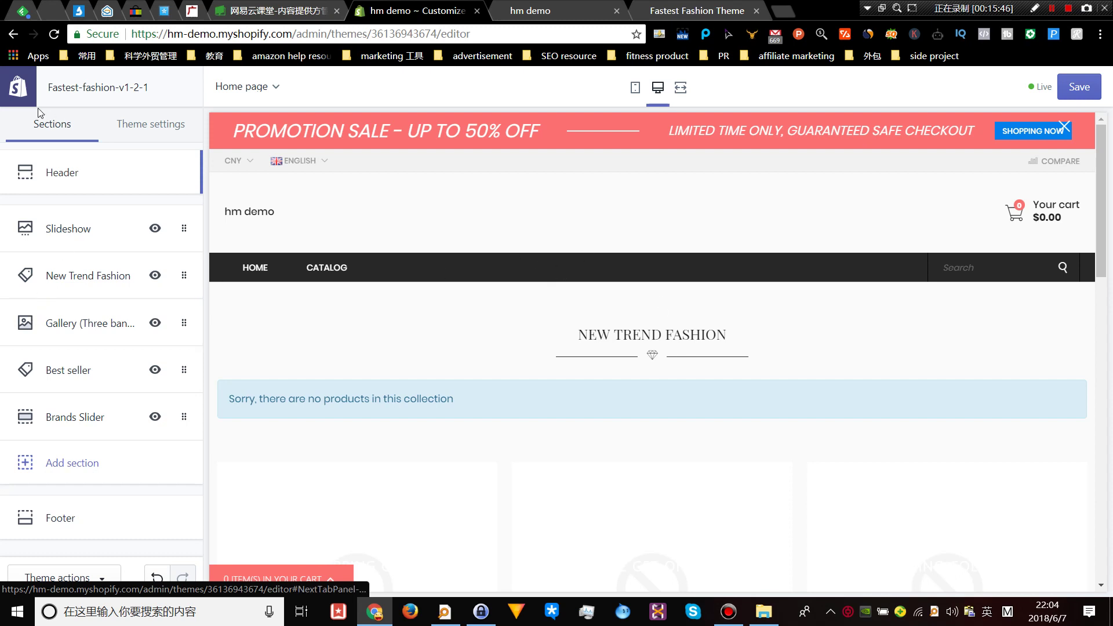
# - Save the theme customization and return to the store admin's Products page
pyautogui.click(1080, 87)
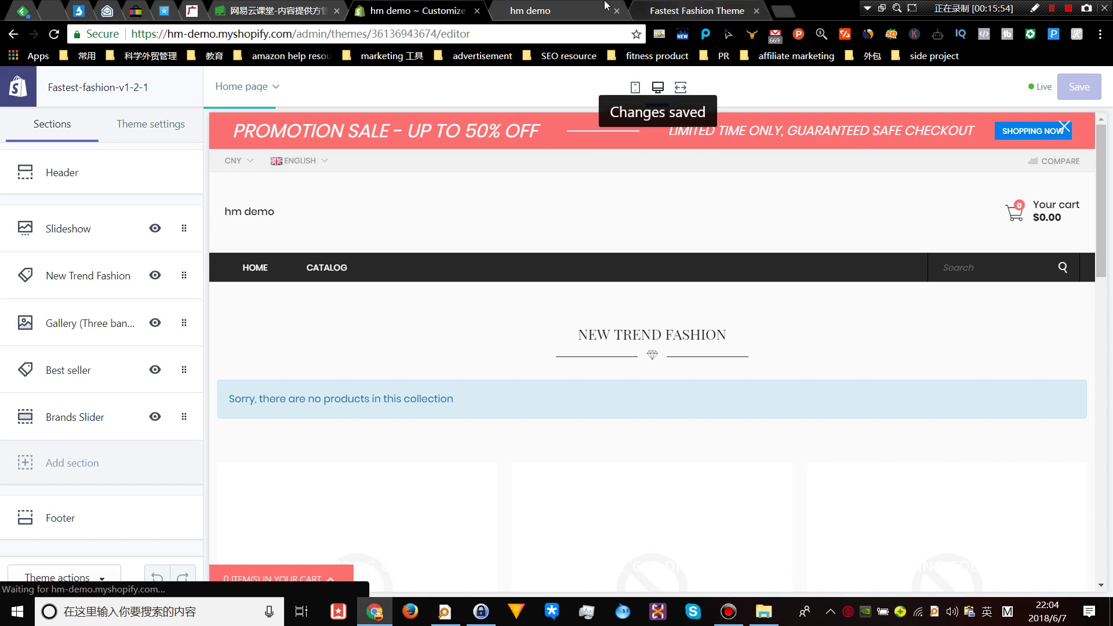
pyautogui.click(15, 96)
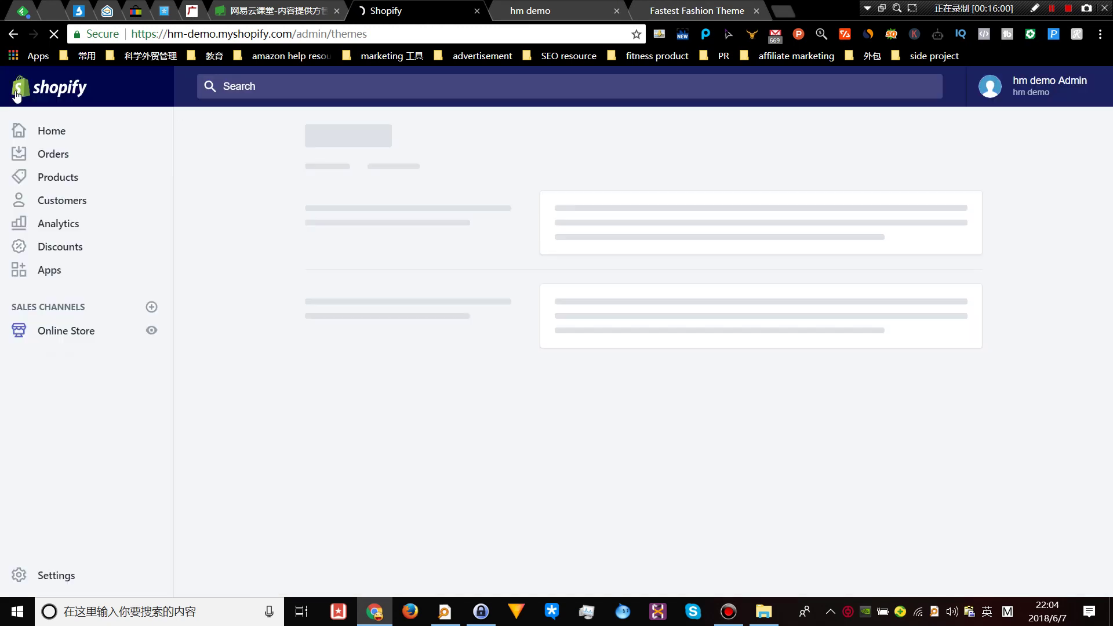
pyautogui.click(55, 179)
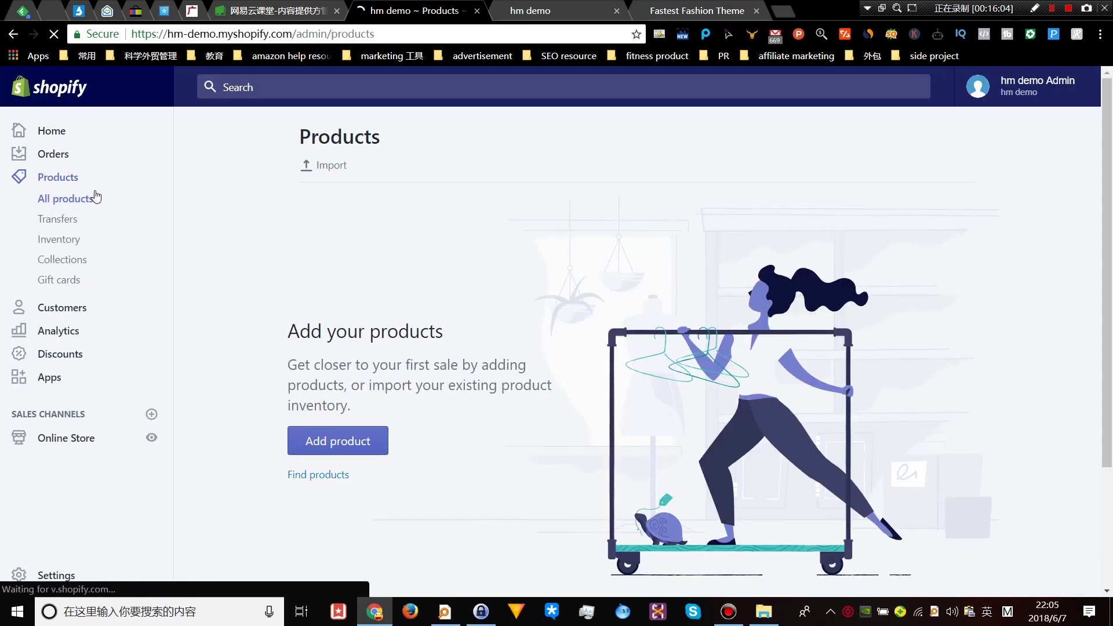
pyautogui.click(332, 443)
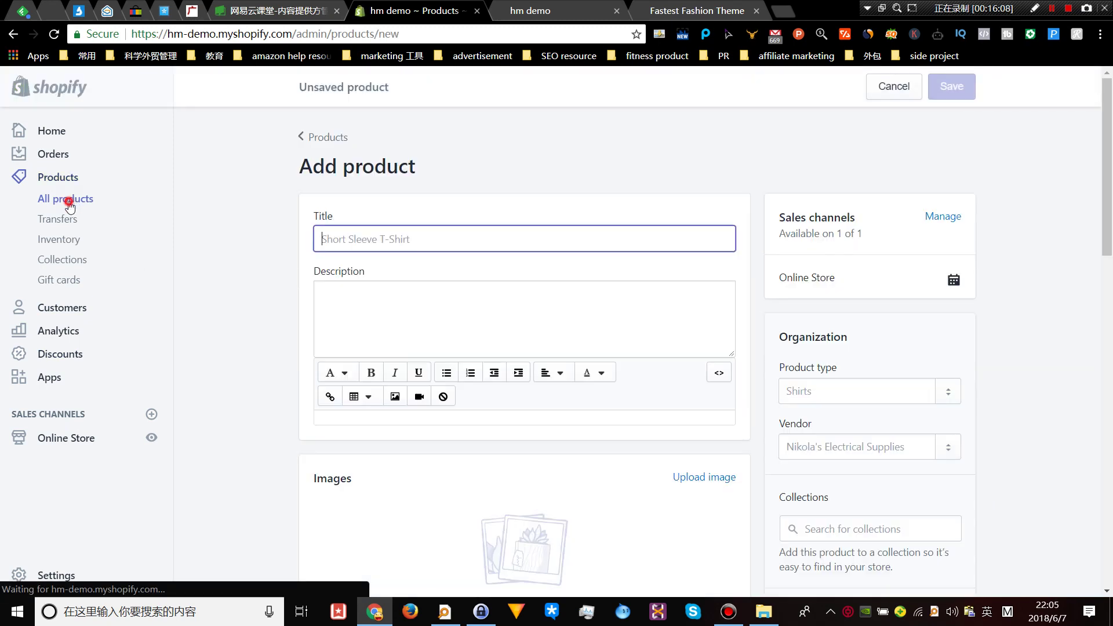
pyautogui.click(71, 206)
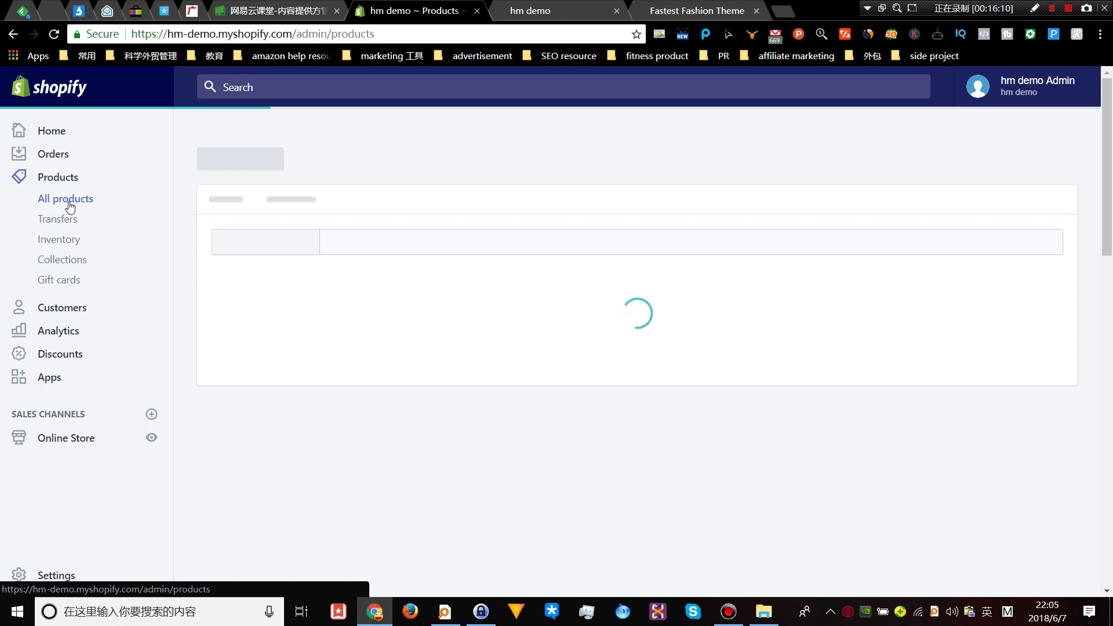
pyautogui.click(332, 167)
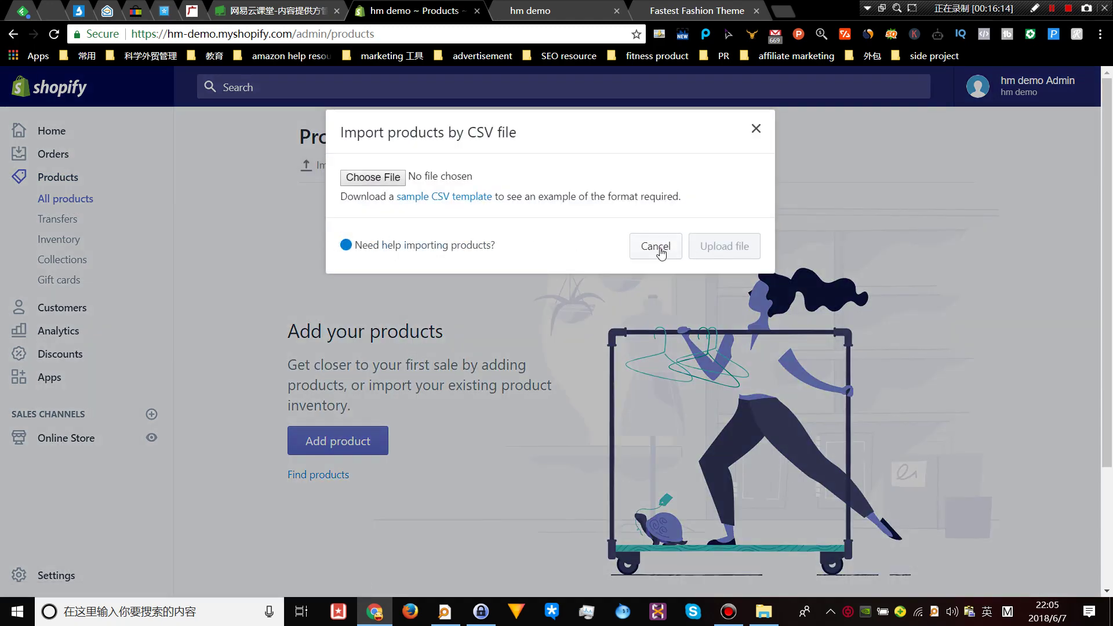
pyautogui.click(651, 250)
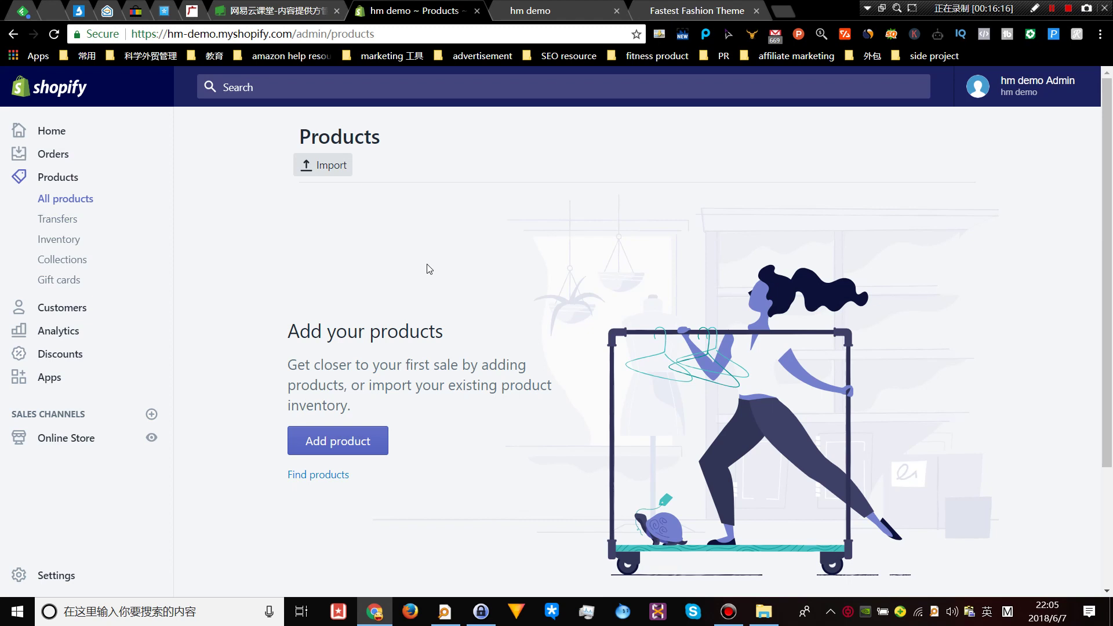
# - Import the products_fastest_fashion CSV file from the product-import folder into the store's products
pyautogui.click(326, 167)
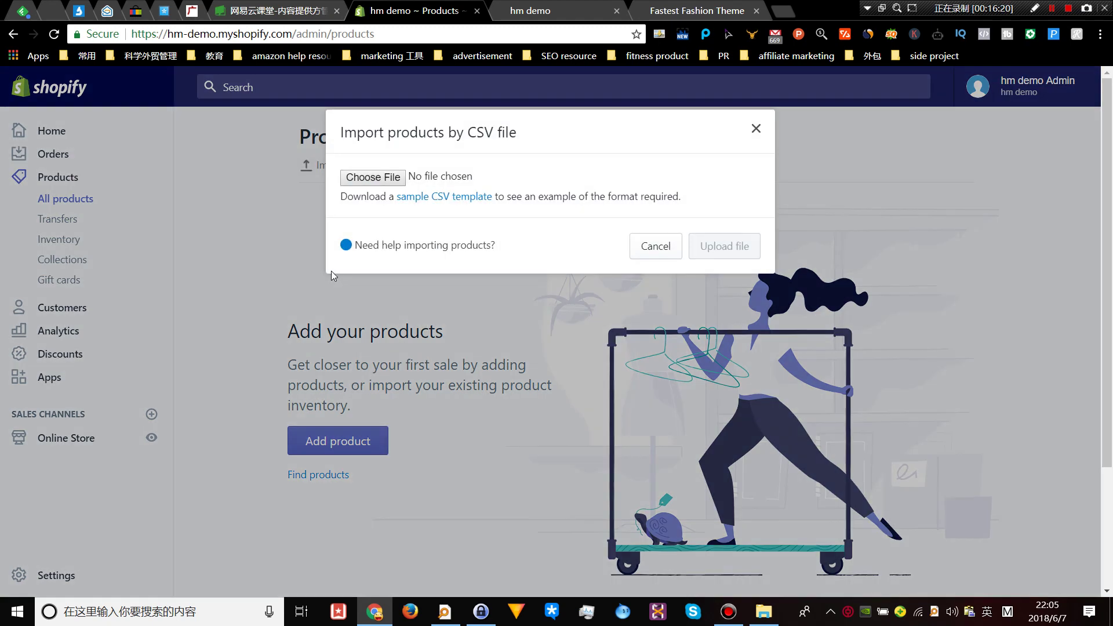
pyautogui.click(380, 183)
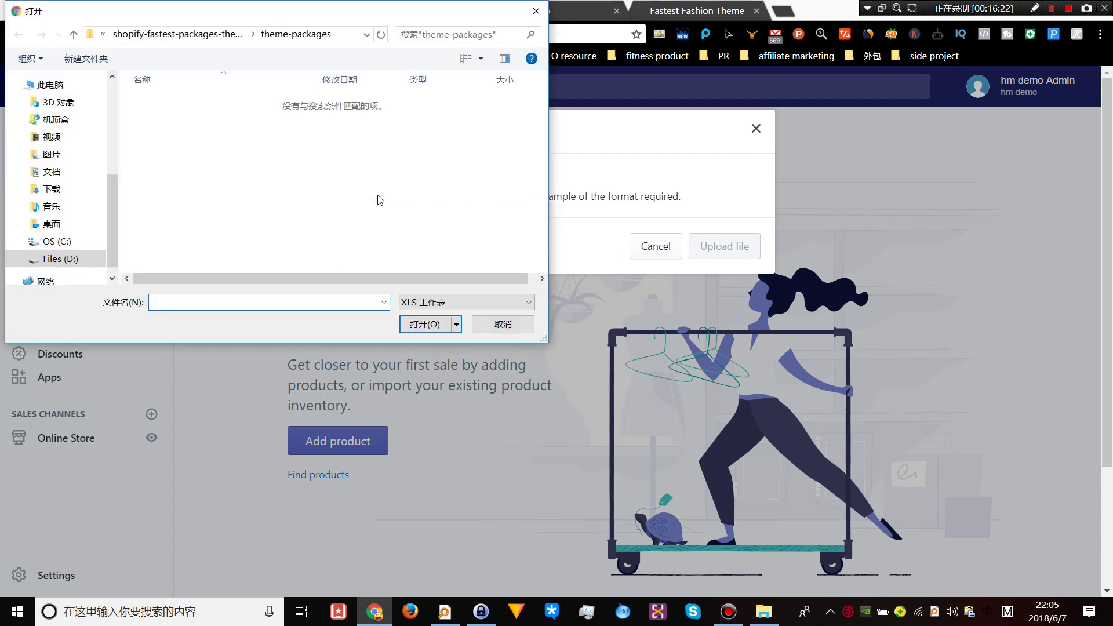
pyautogui.click(199, 34)
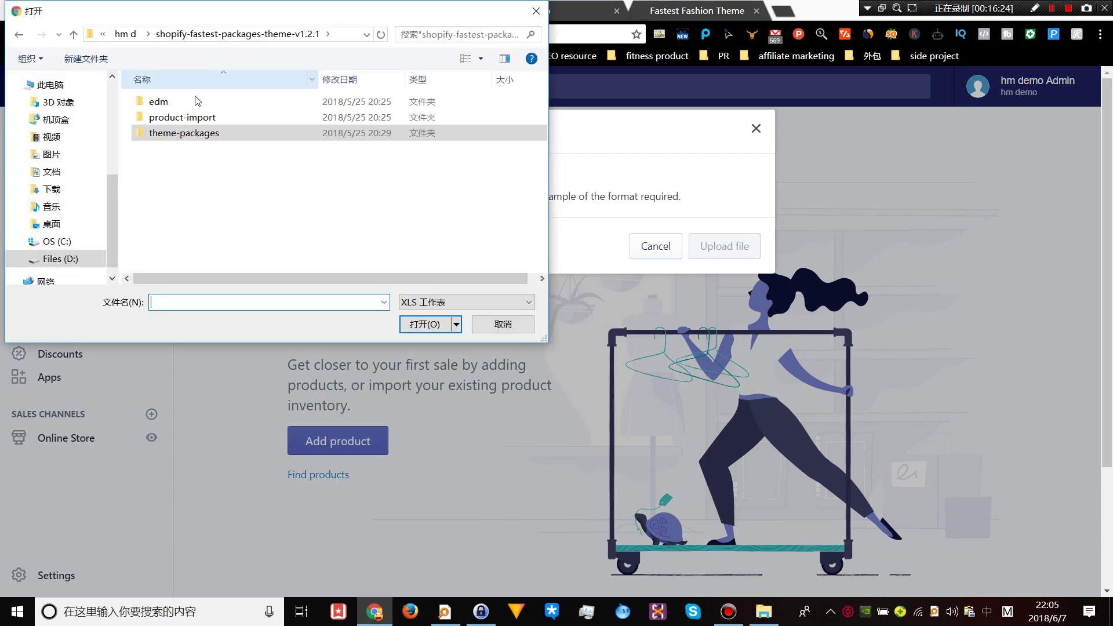
pyautogui.click(192, 119)
pyautogui.doubleClick(192, 119)
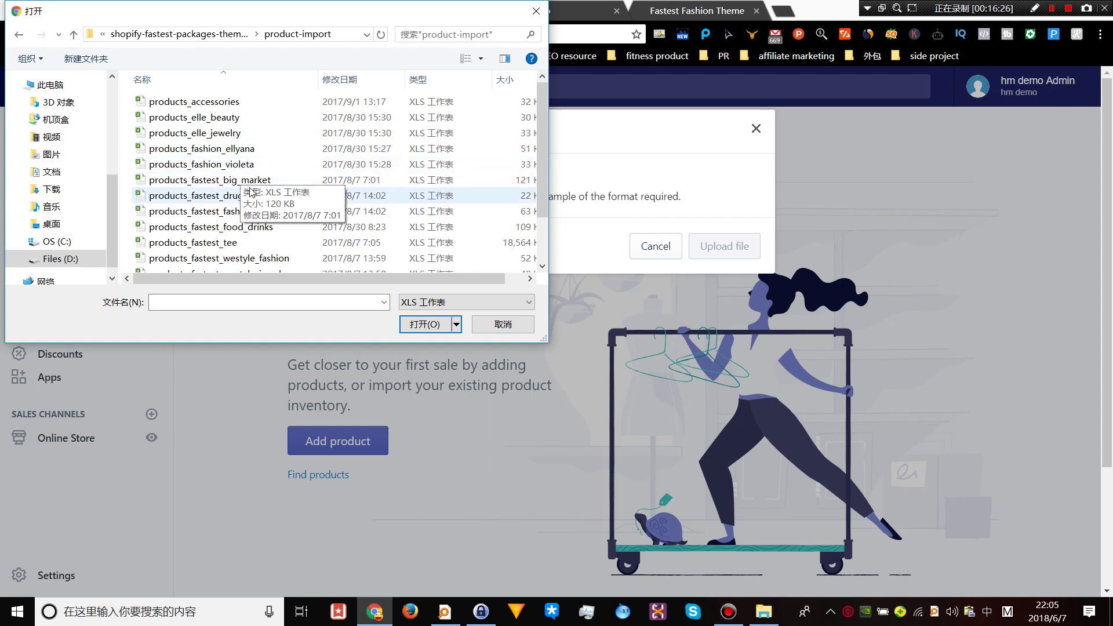
pyautogui.scroll(-2, 278, 197)
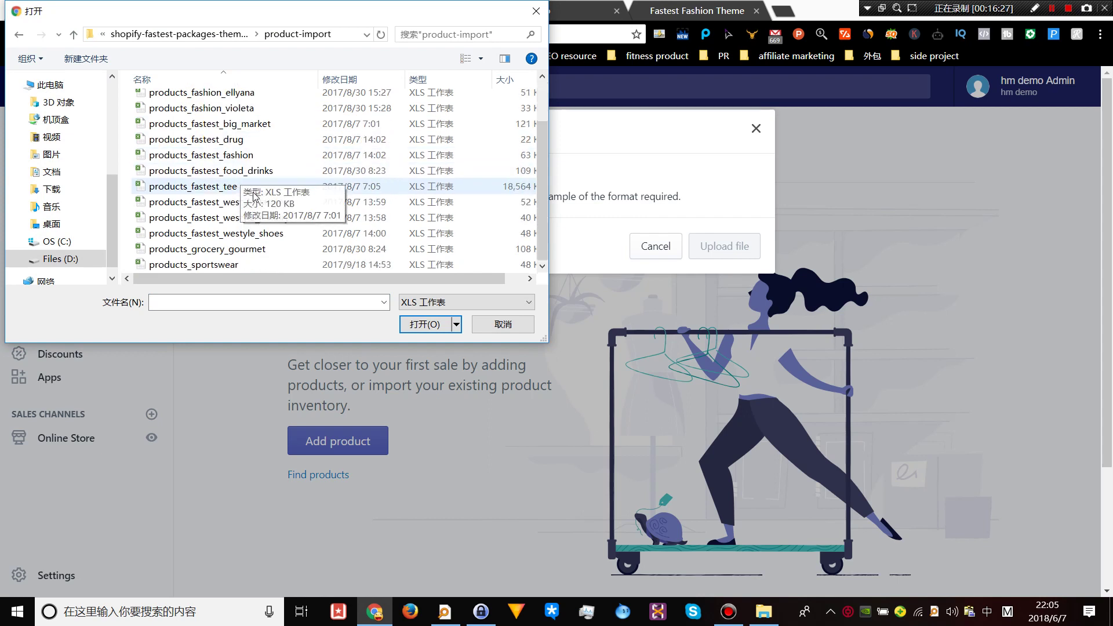
pyautogui.doubleClick(252, 156)
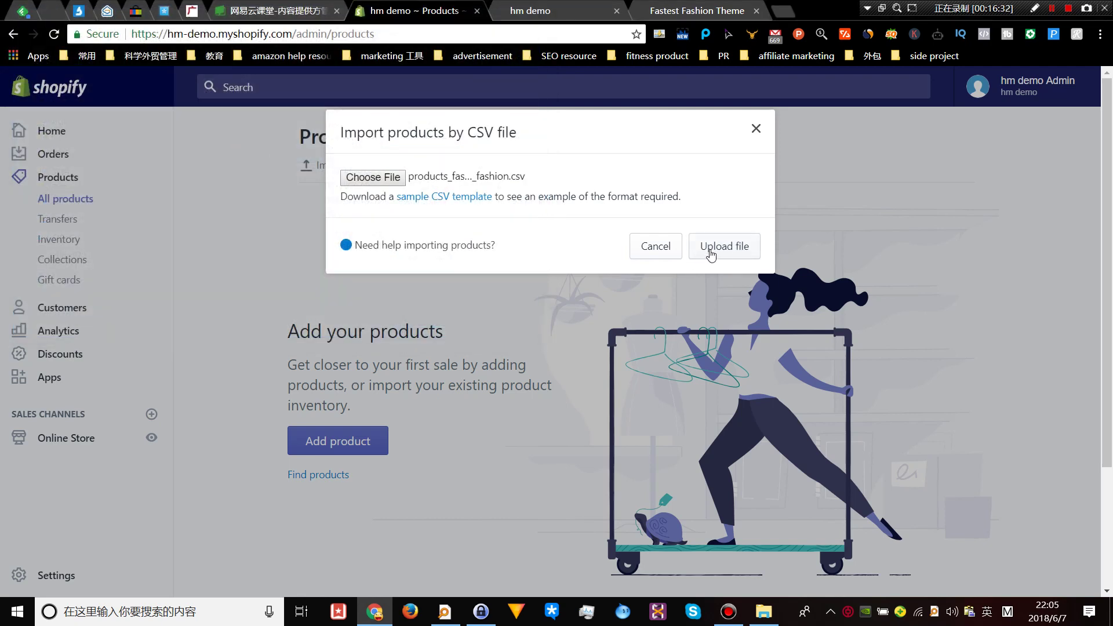
pyautogui.click(710, 251)
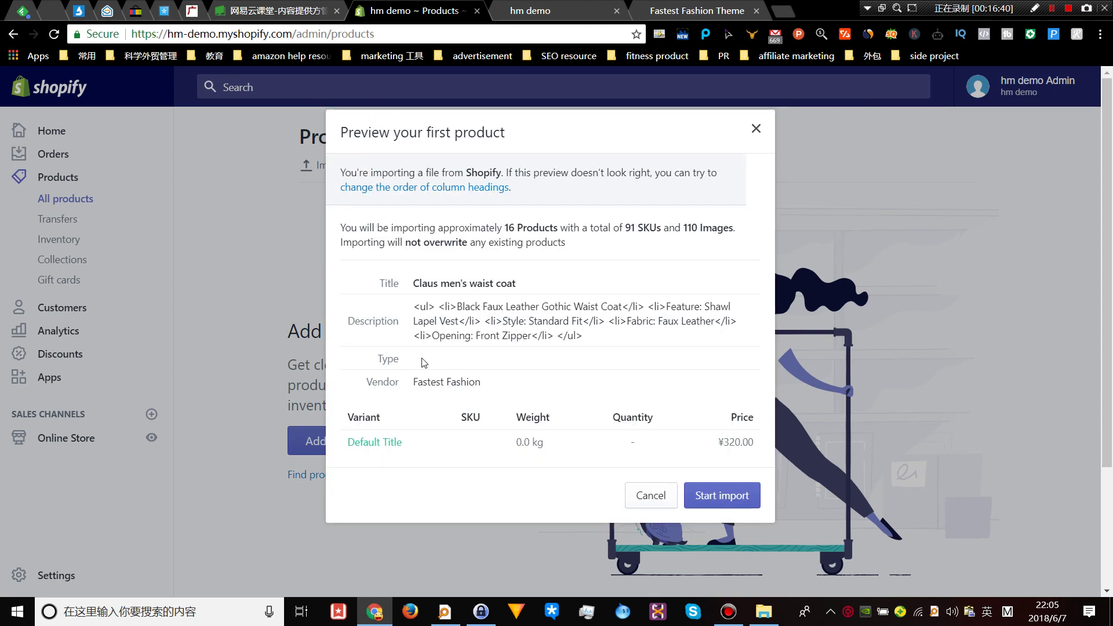
pyautogui.click(720, 494)
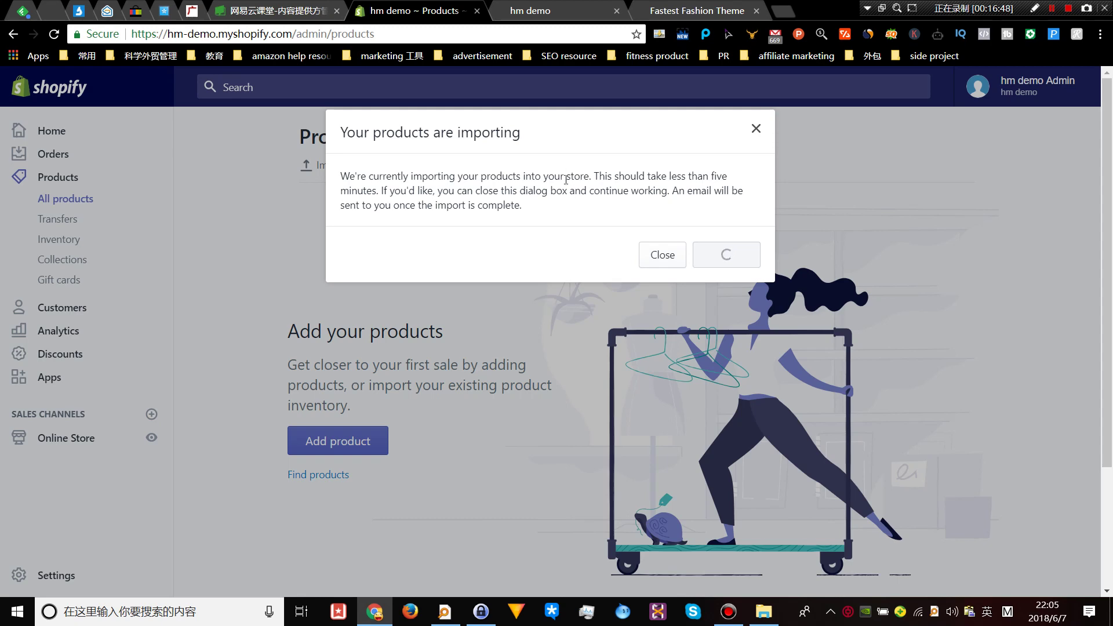
# - Look over the hm demo storefront home page and reload it to view the saved theme changes
pyautogui.click(568, 6)
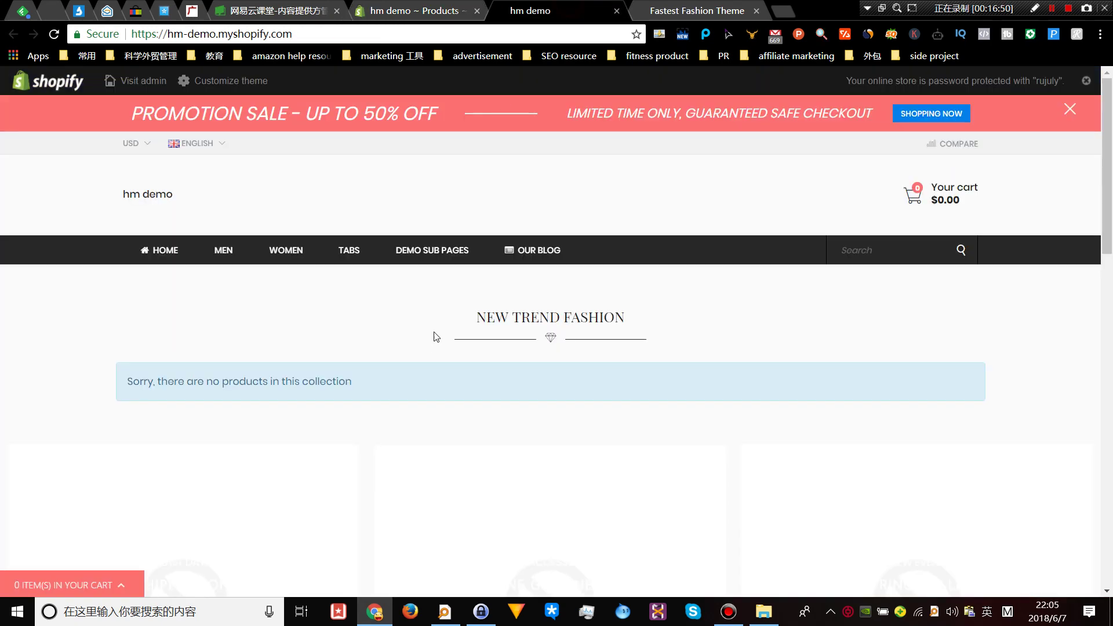
pyautogui.scroll(-10, 435, 332)
pyautogui.scroll(5, 435, 332)
pyautogui.scroll(5, 435, 332)
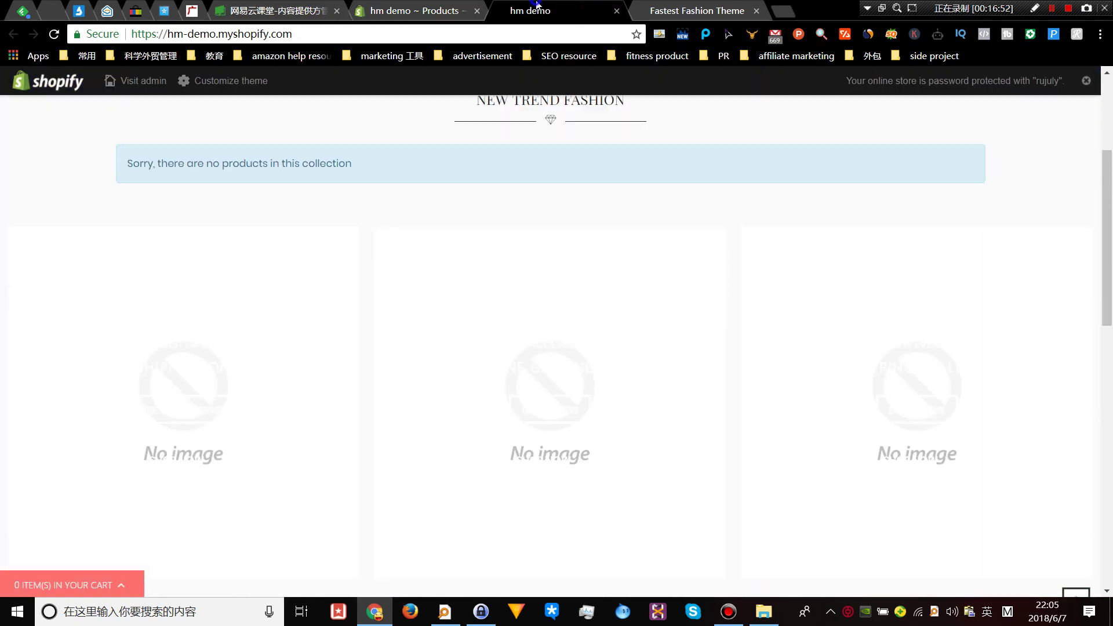
pyautogui.rightClick(536, 7)
pyautogui.click(562, 33)
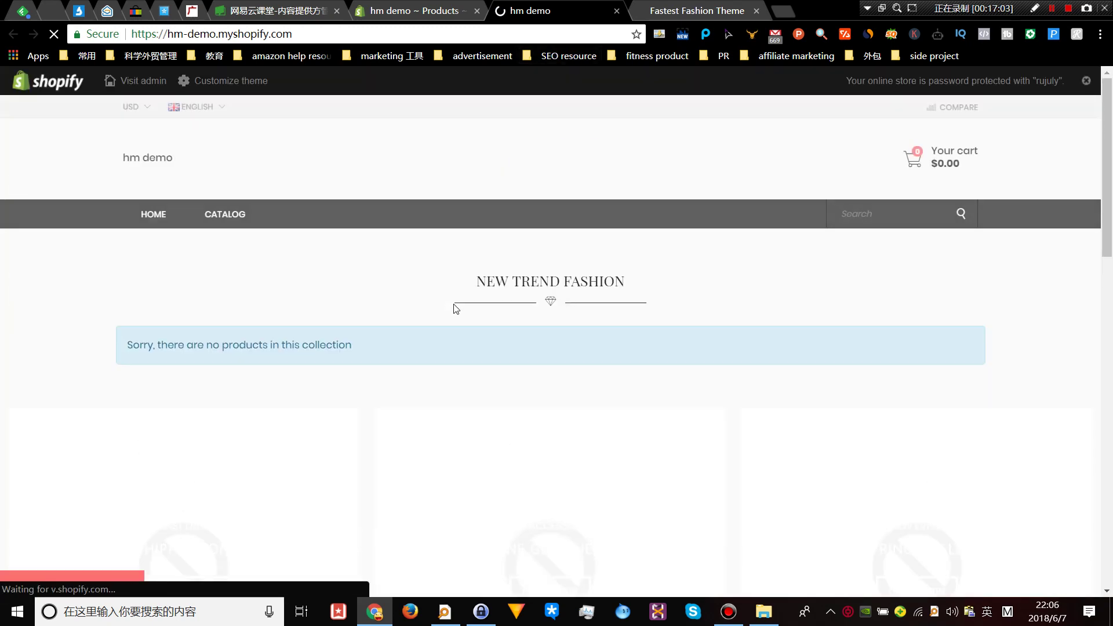
# - Check on the product import and compare the reloaded storefront with the Fastest Fashion Theme demo store
pyautogui.click(408, 5)
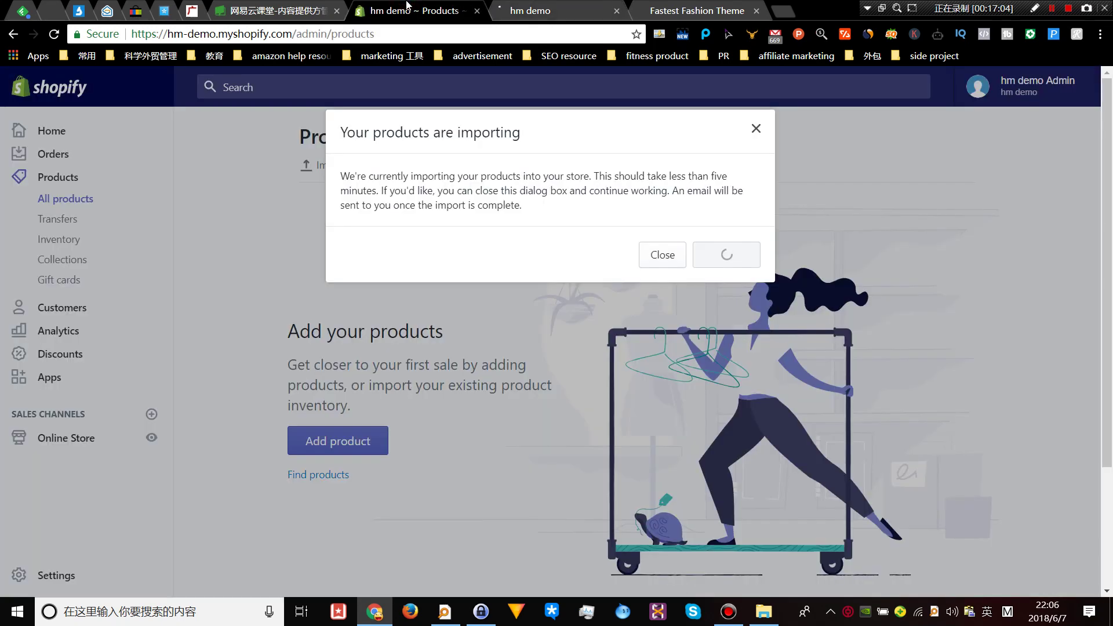
pyautogui.click(529, 10)
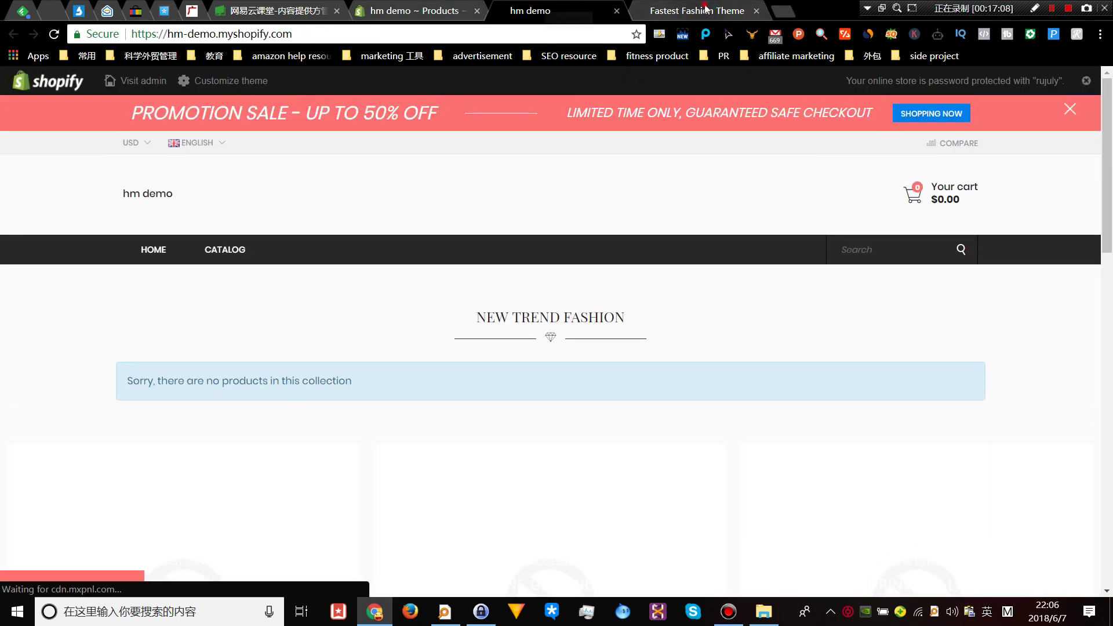
pyautogui.click(718, 6)
pyautogui.click(579, 6)
pyautogui.click(705, 11)
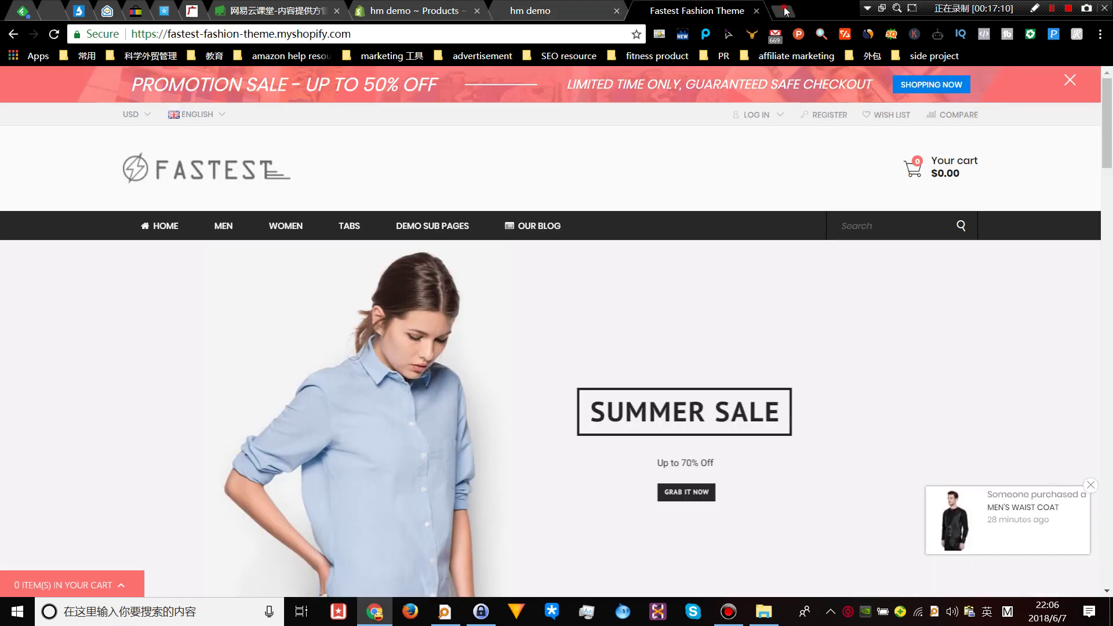
# - Open the H&M website at hm.com in a new browser tab
pyautogui.click(784, 10)
pyautogui.write('hm.com')
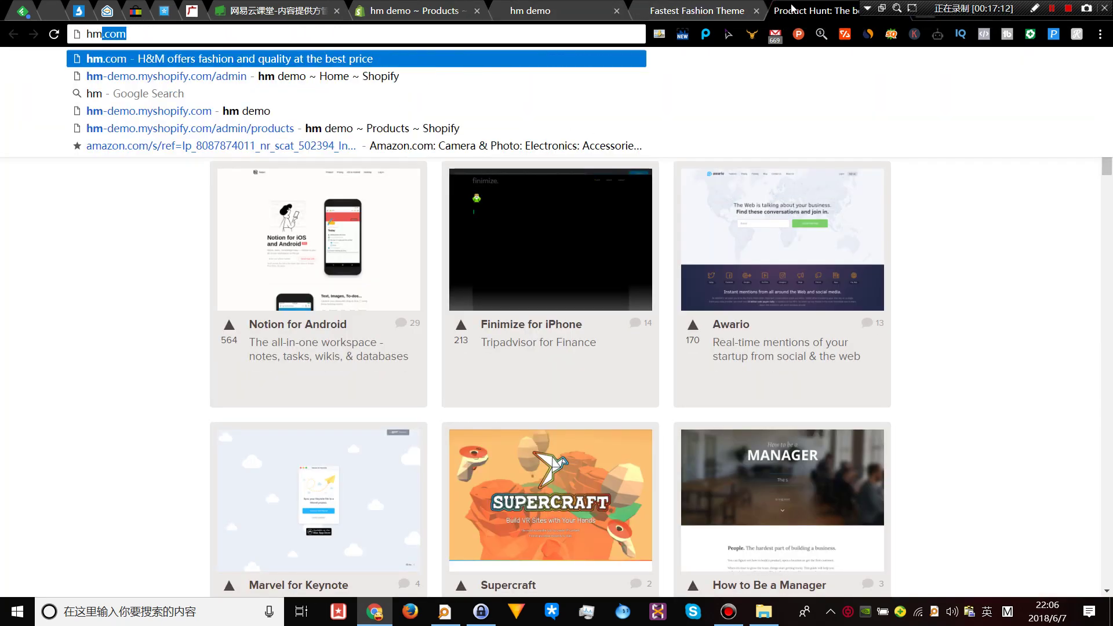
pyautogui.press('Return')
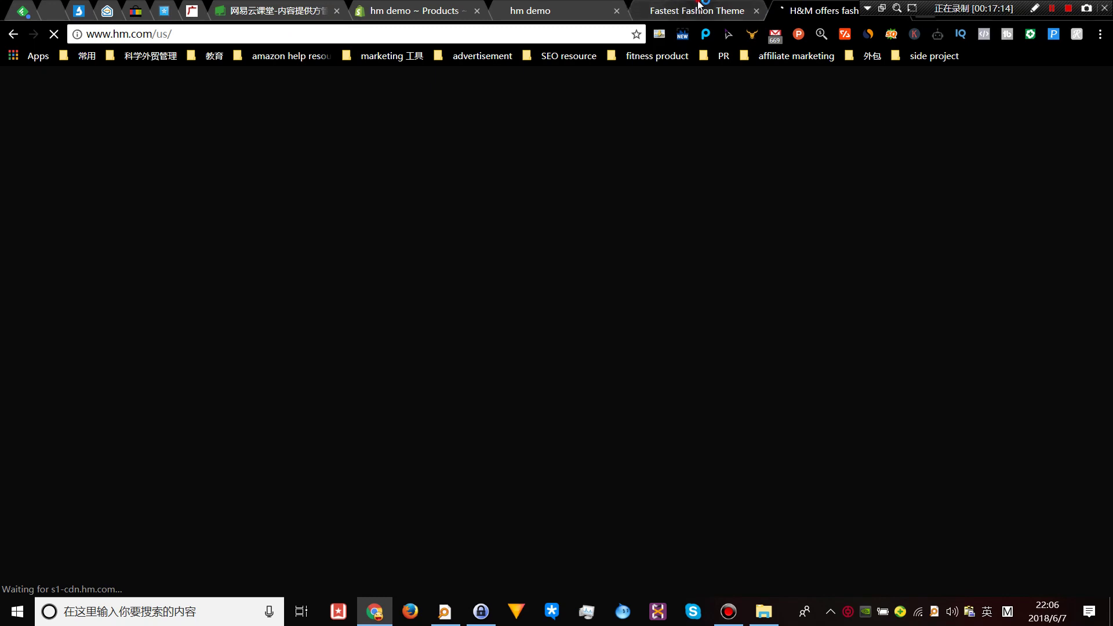
# - Check the progress of the product import while the H&M site loads
pyautogui.click(684, 8)
pyautogui.click(545, 10)
pyautogui.click(437, 5)
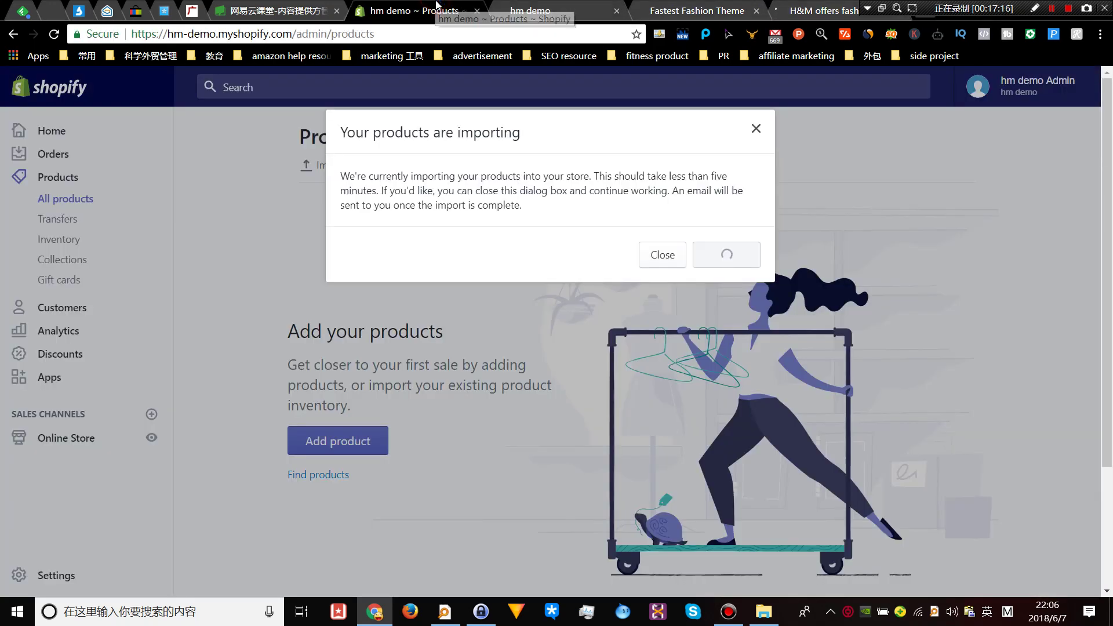
pyautogui.click(521, 7)
pyautogui.click(690, 9)
pyautogui.click(795, 6)
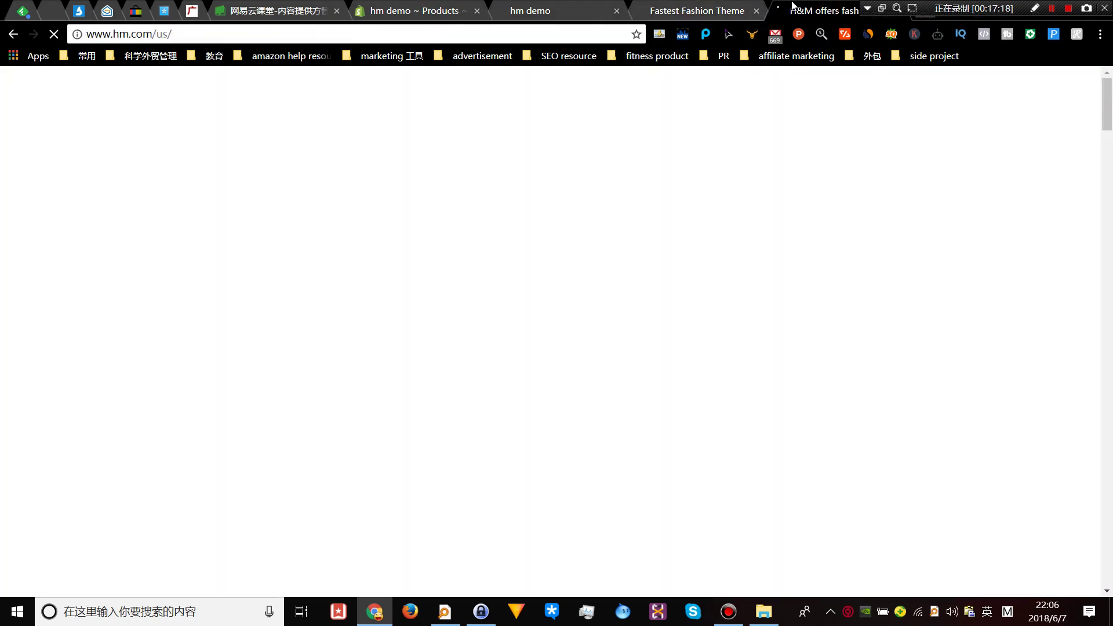
pyautogui.click(417, 7)
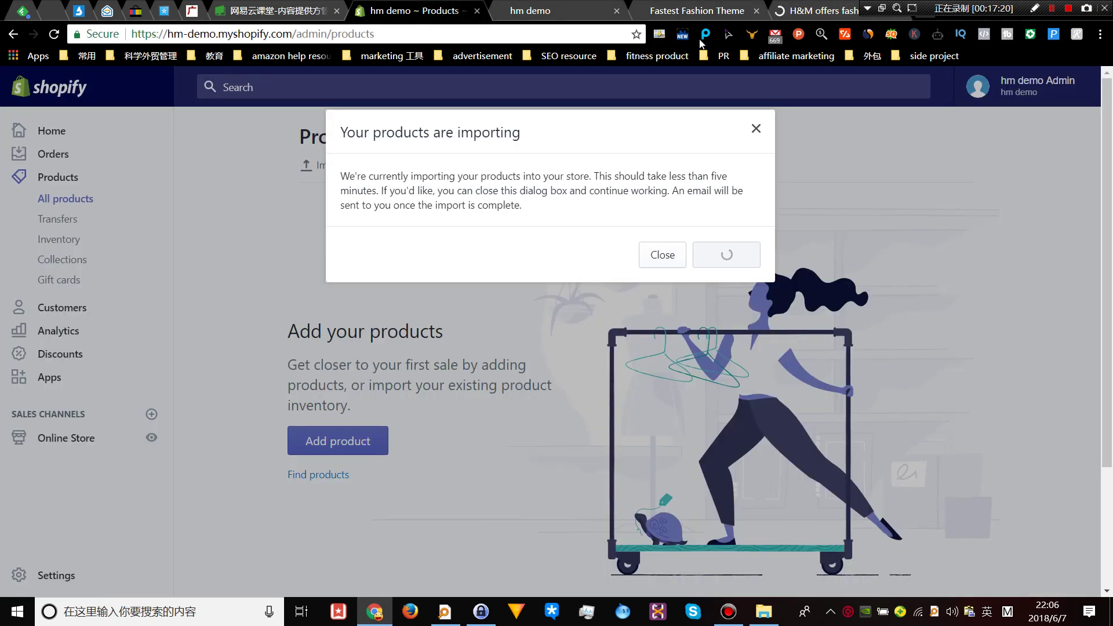
# - Look down the H&M home page and open the Tank Top with Motif product from the Pride banner
pyautogui.click(805, 4)
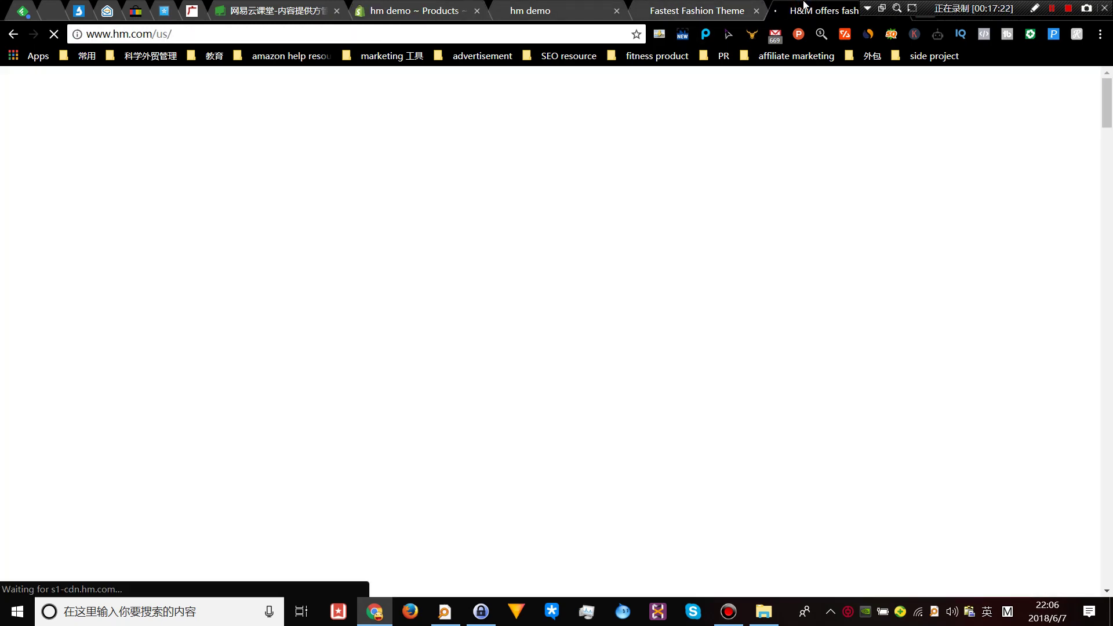
pyautogui.scroll(-15, 811, 461)
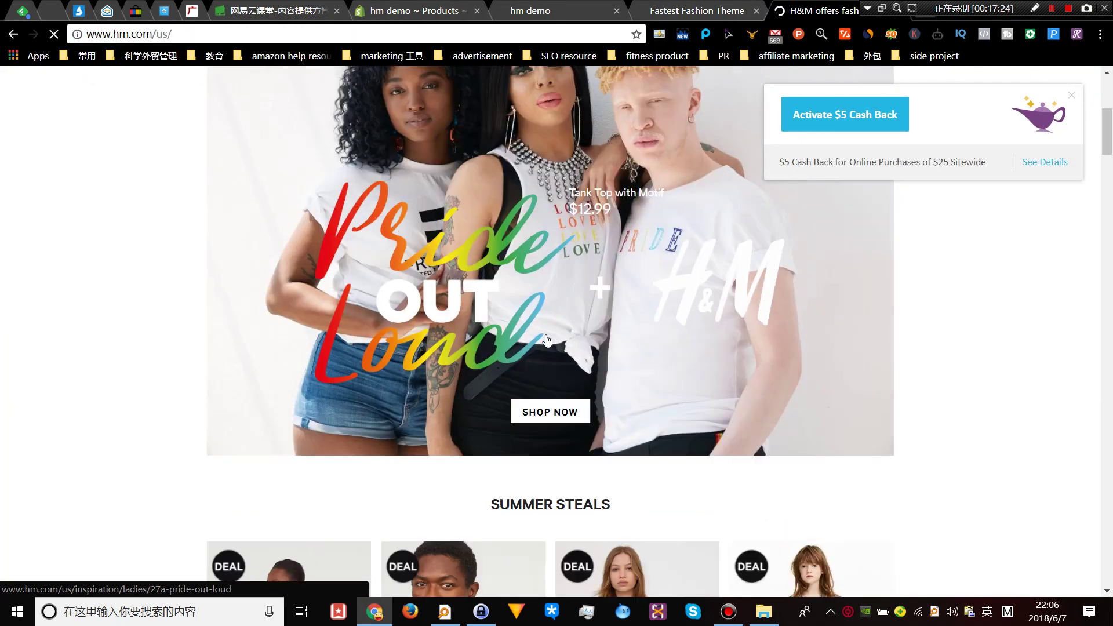
pyautogui.click(653, 186)
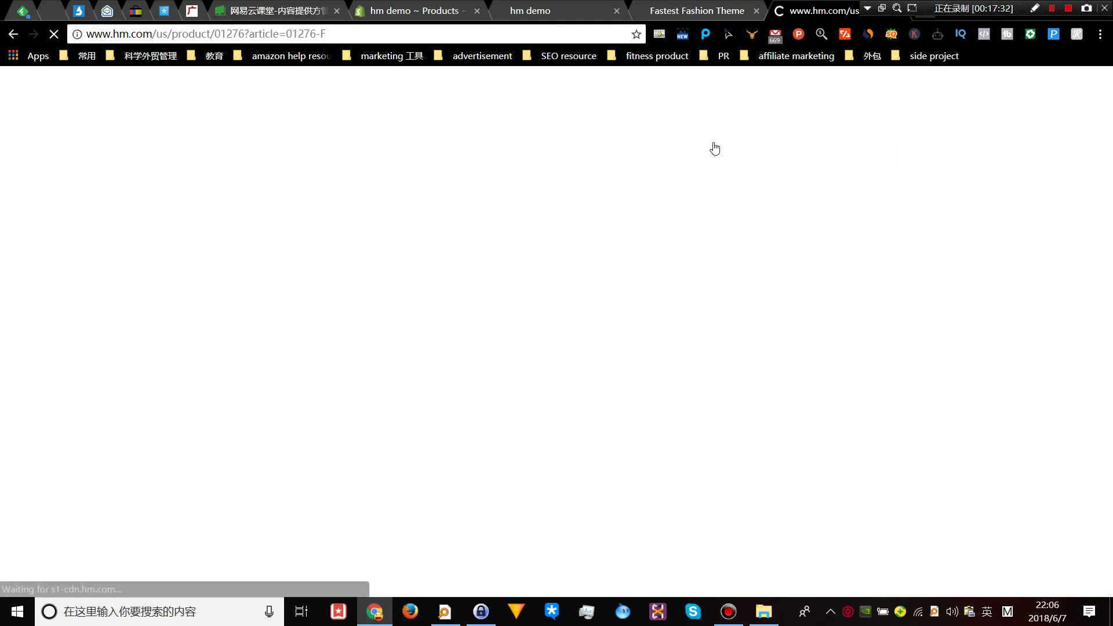
# - Return to the store admin and examine the list of imported products
pyautogui.click(708, 8)
pyautogui.click(574, 8)
pyautogui.click(447, 5)
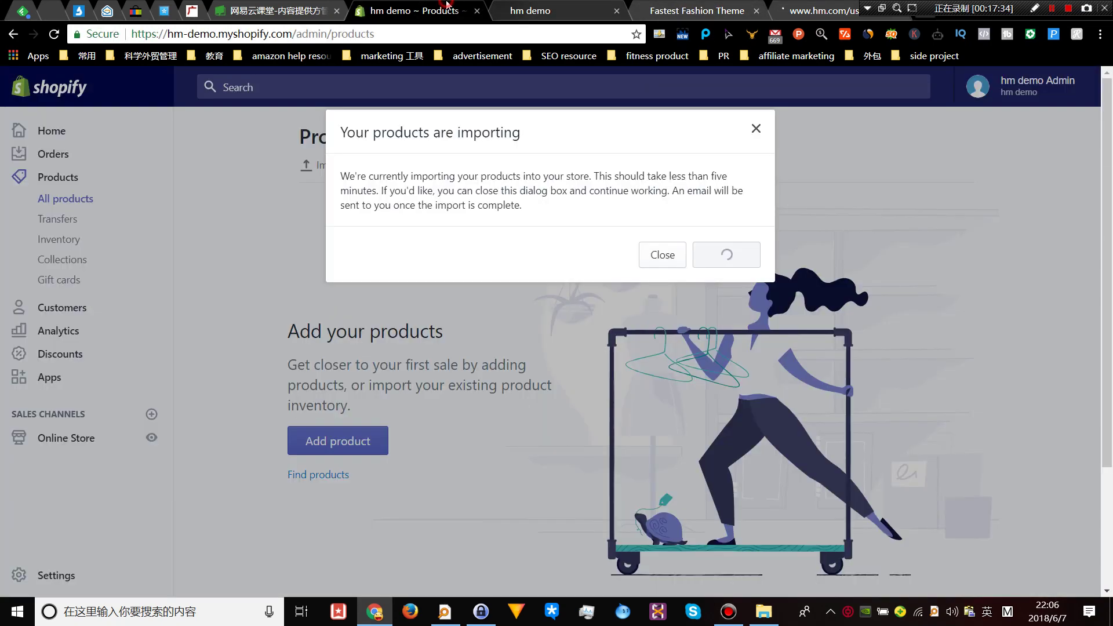
pyautogui.scroll(-5, 425, 231)
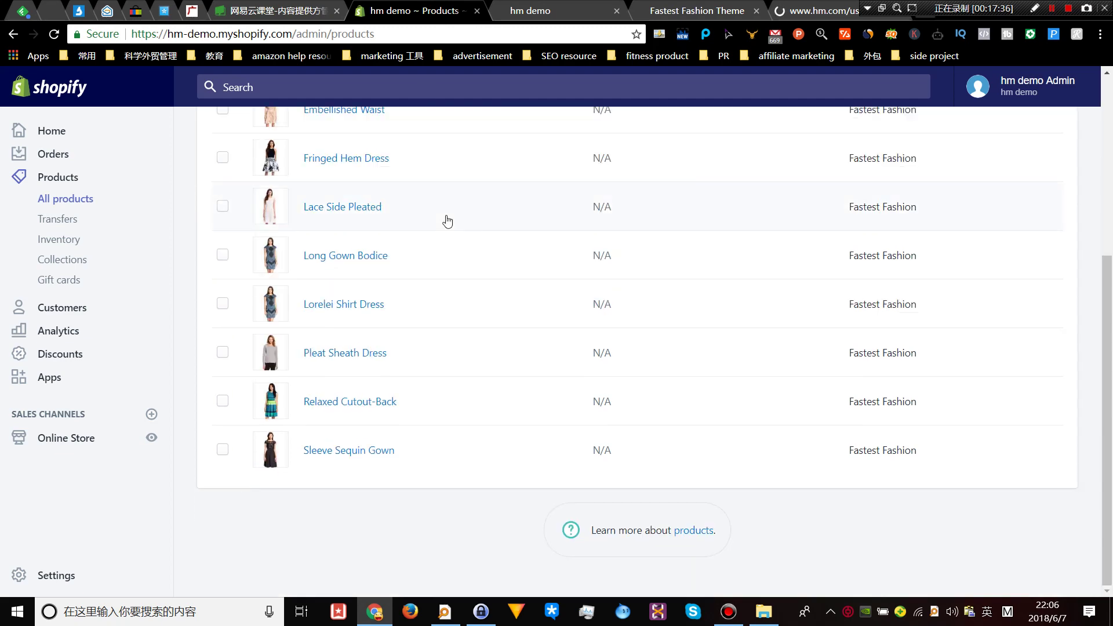
pyautogui.scroll(5, 447, 221)
pyautogui.scroll(-5, 447, 220)
pyautogui.scroll(5, 376, 277)
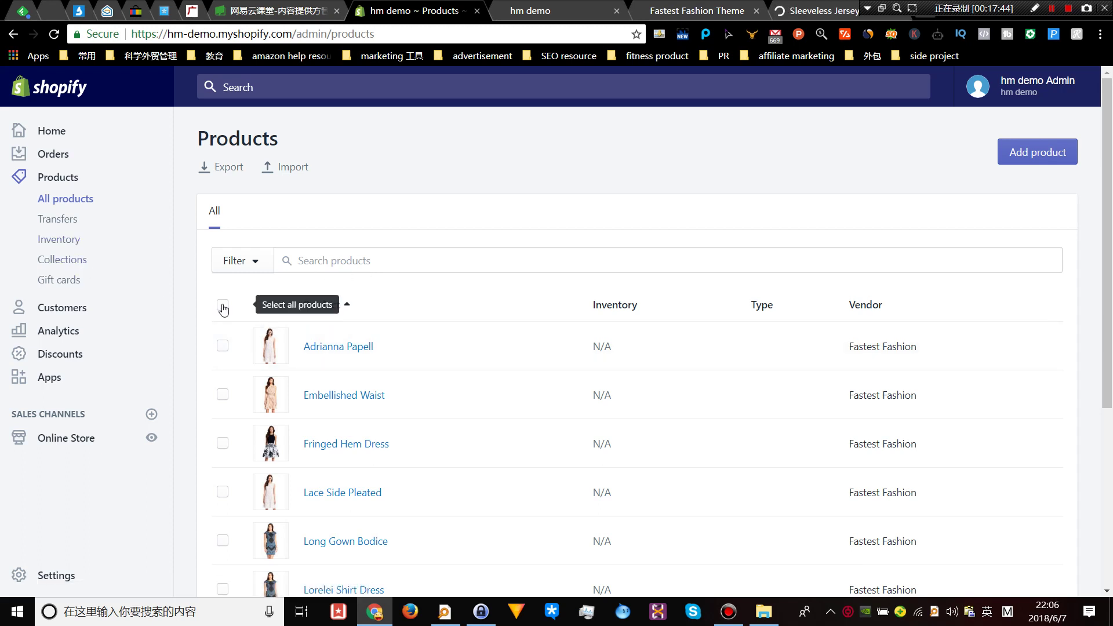
pyautogui.scroll(-5, 410, 298)
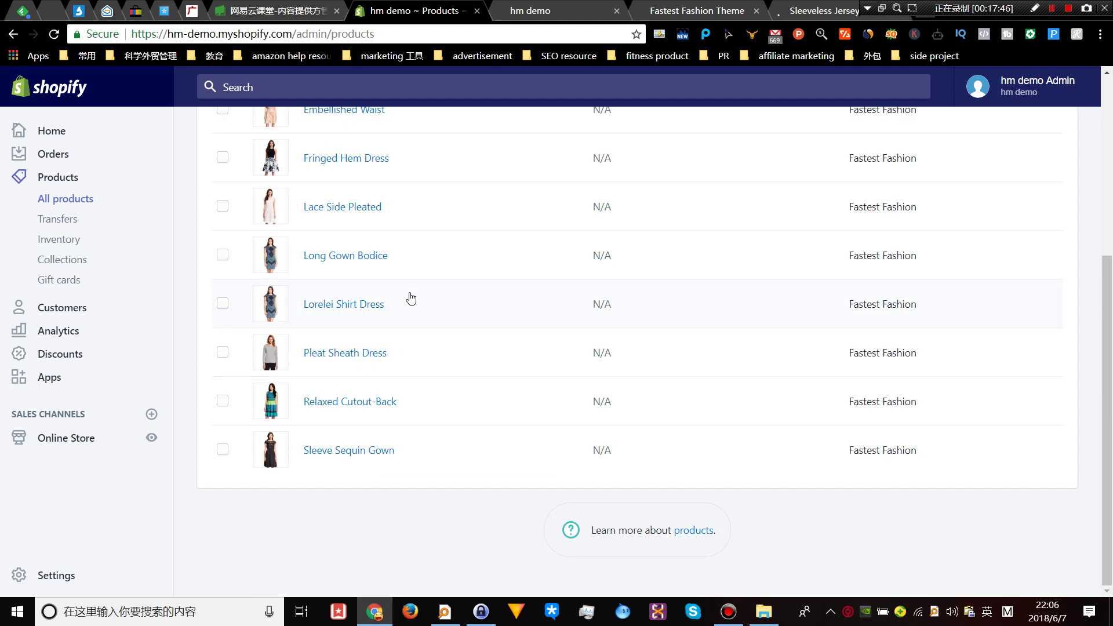
pyautogui.scroll(3, 323, 356)
pyautogui.scroll(3, 327, 364)
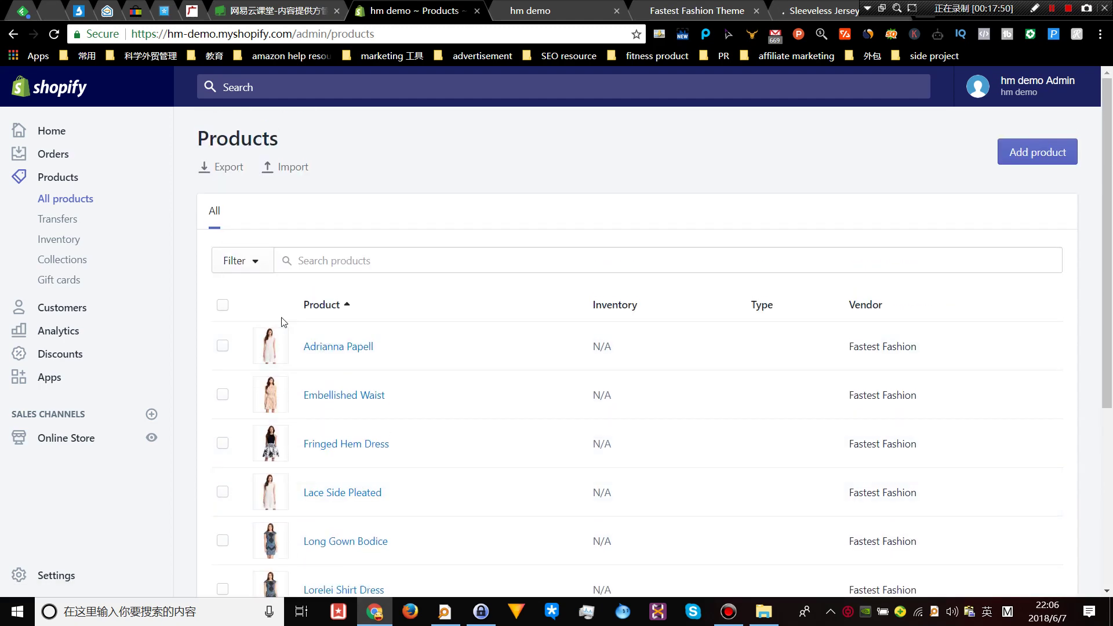
# - Open the Adrianna Papell product, look through its description, and view its page in the online store
pyautogui.click(359, 350)
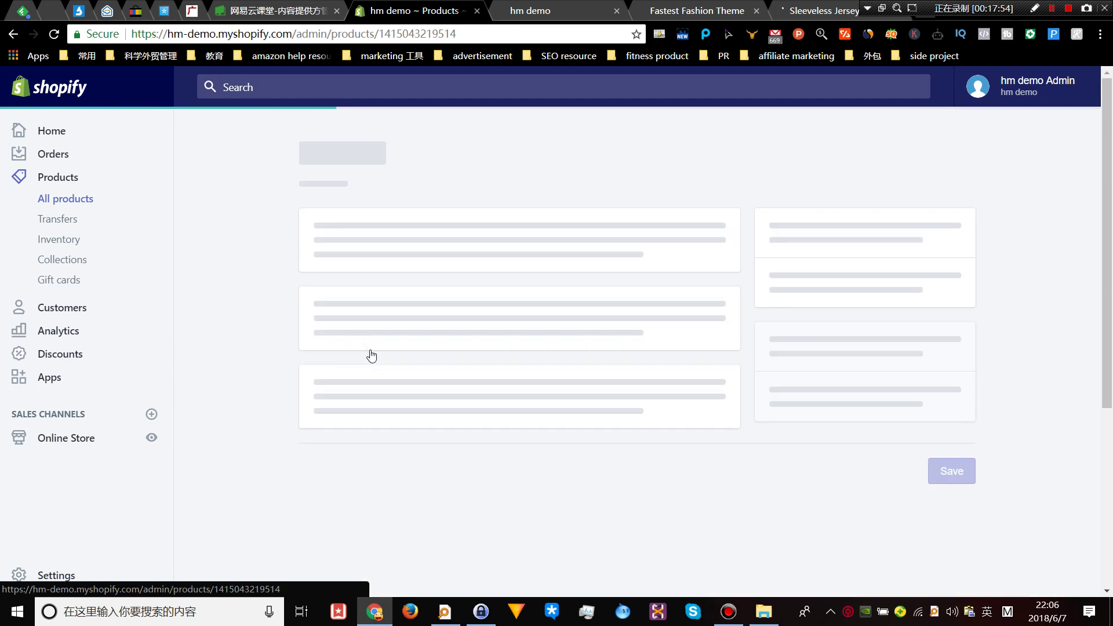
pyautogui.scroll(-4, 460, 369)
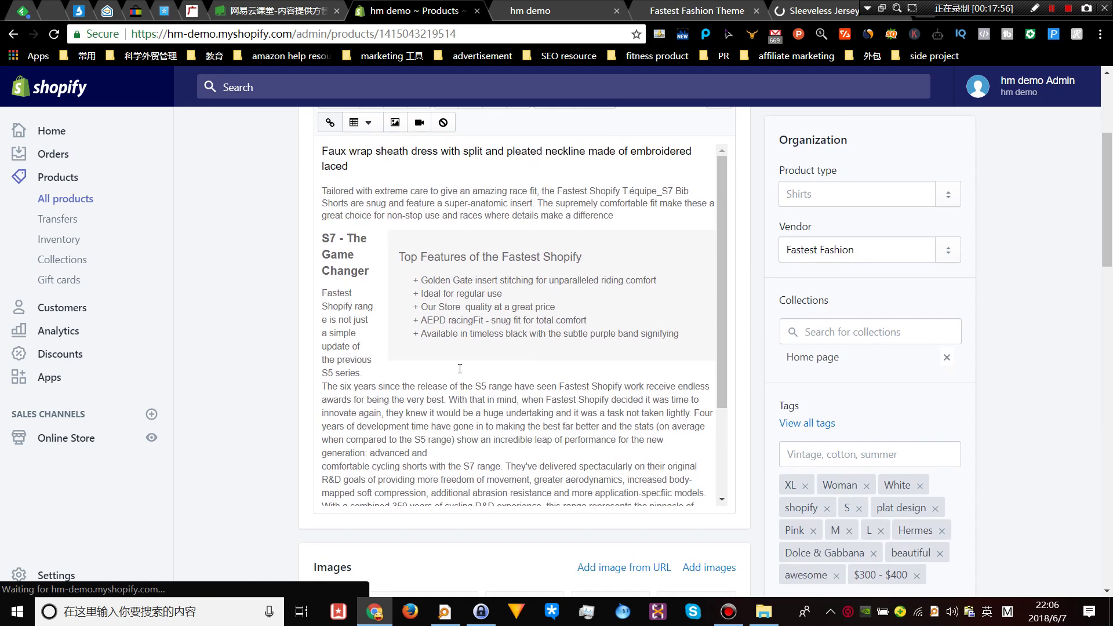
pyautogui.scroll(-3, 469, 292)
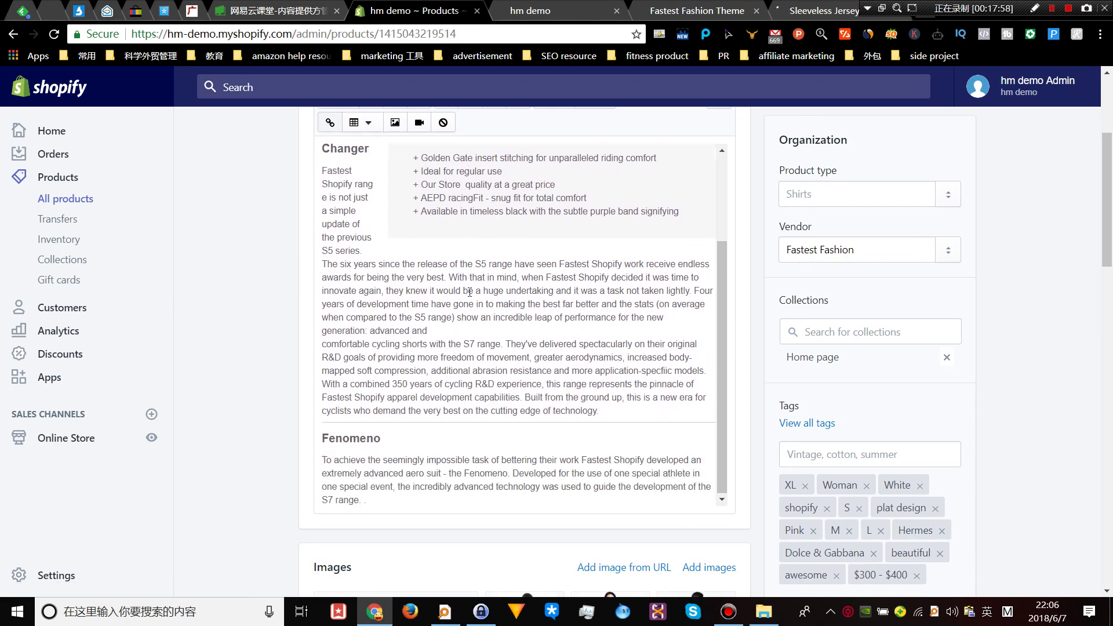
pyautogui.scroll(6, 458, 279)
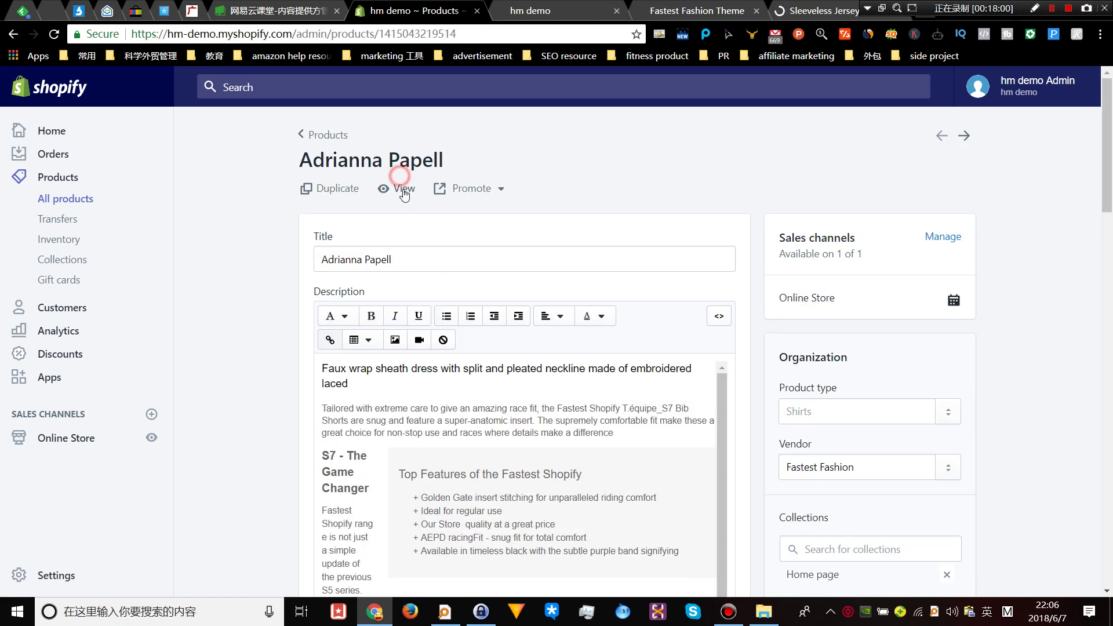
pyautogui.click(400, 187)
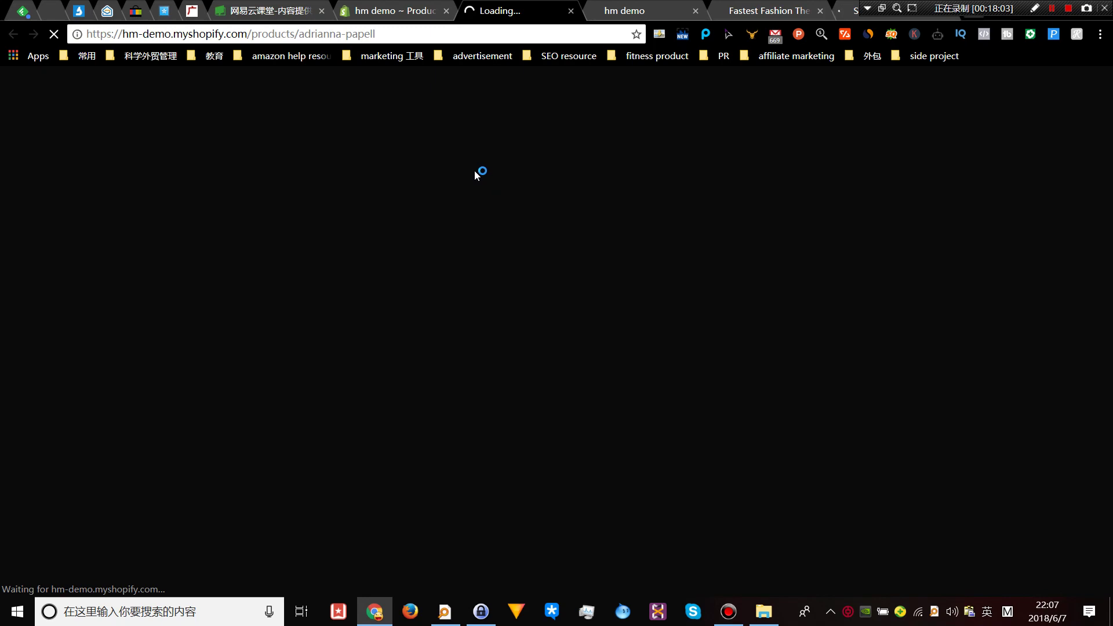
# - Return to the product's admin page and examine its images, tags, theme template and collections
pyautogui.click(400, 10)
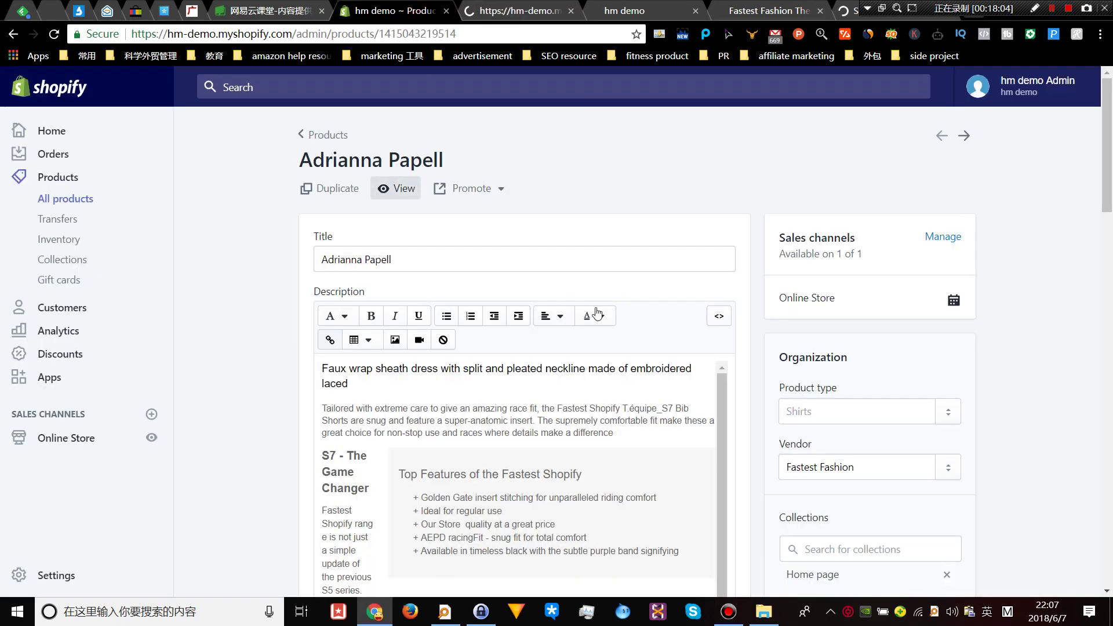
pyautogui.scroll(-3, 596, 306)
pyautogui.scroll(-4, 596, 307)
pyautogui.scroll(-4, 850, 305)
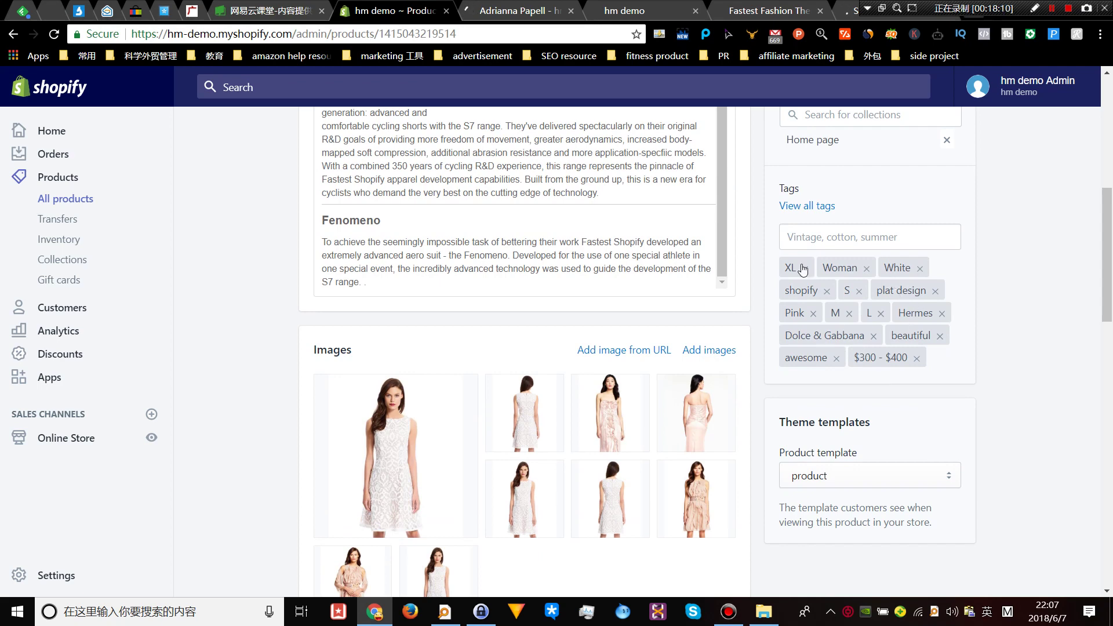
pyautogui.scroll(-3, 828, 359)
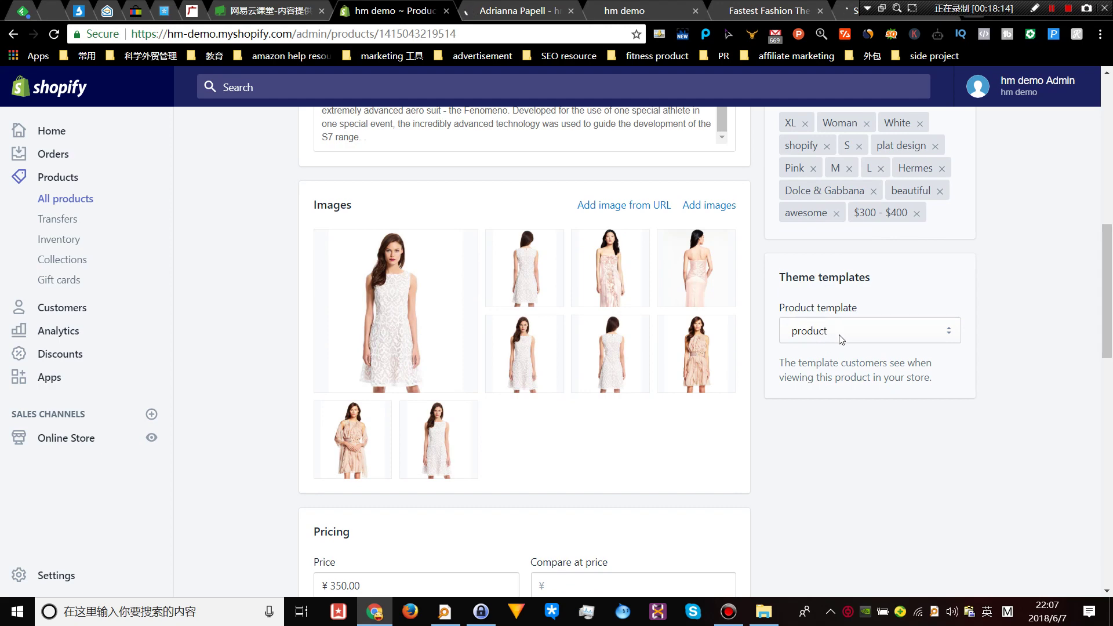
pyautogui.scroll(6, 842, 339)
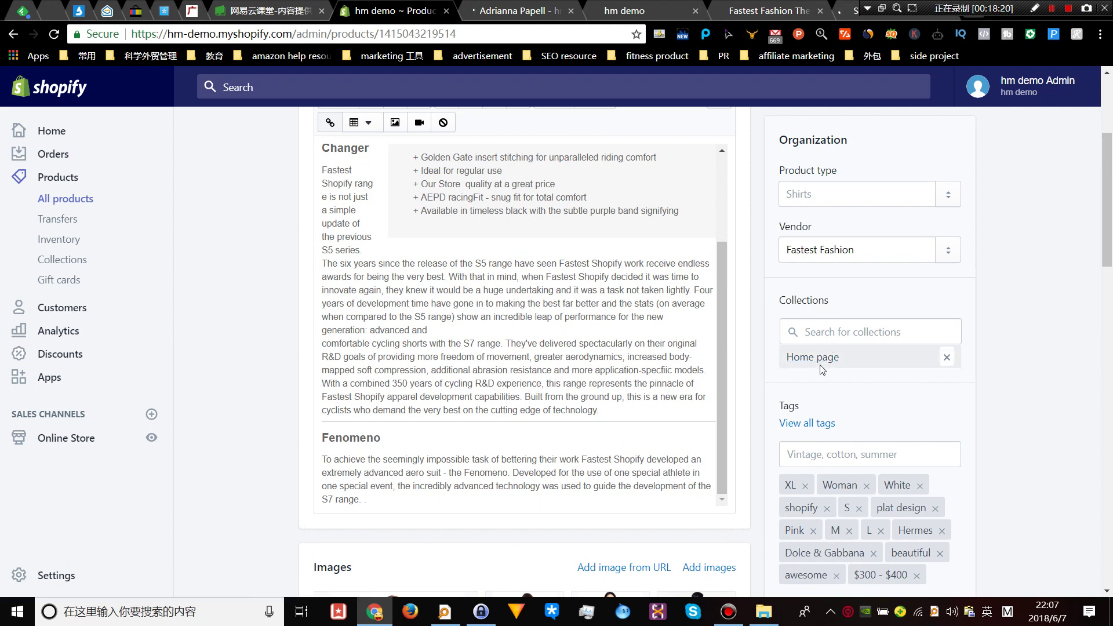
# - Try to find a WOMEN DRESS collection for the product and clear the collection search
pyautogui.click(832, 329)
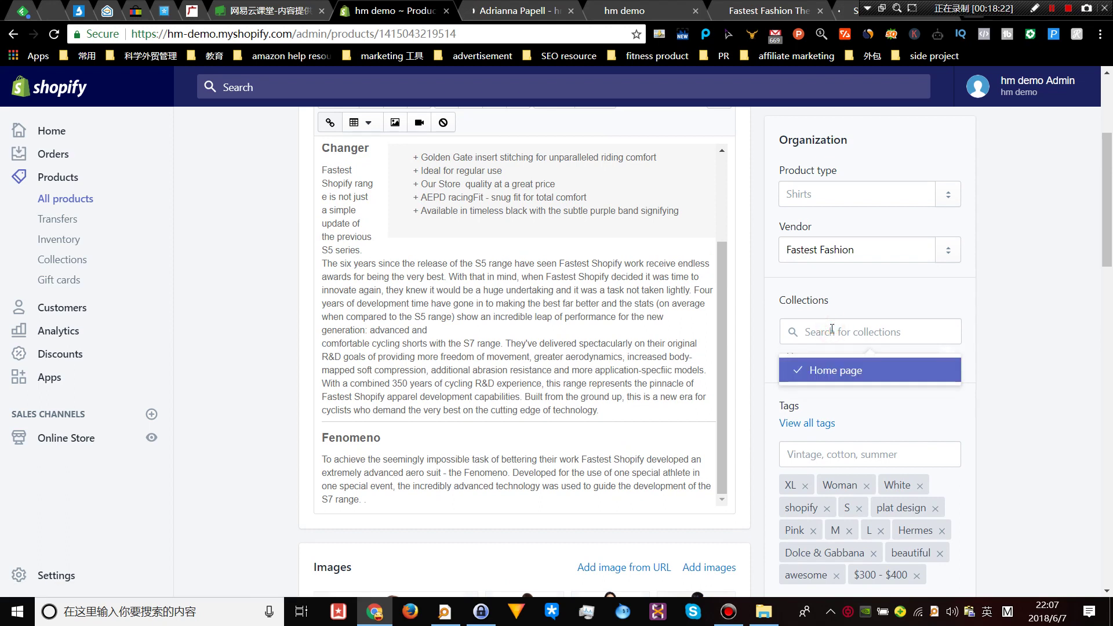
pyautogui.write('WOMEN')
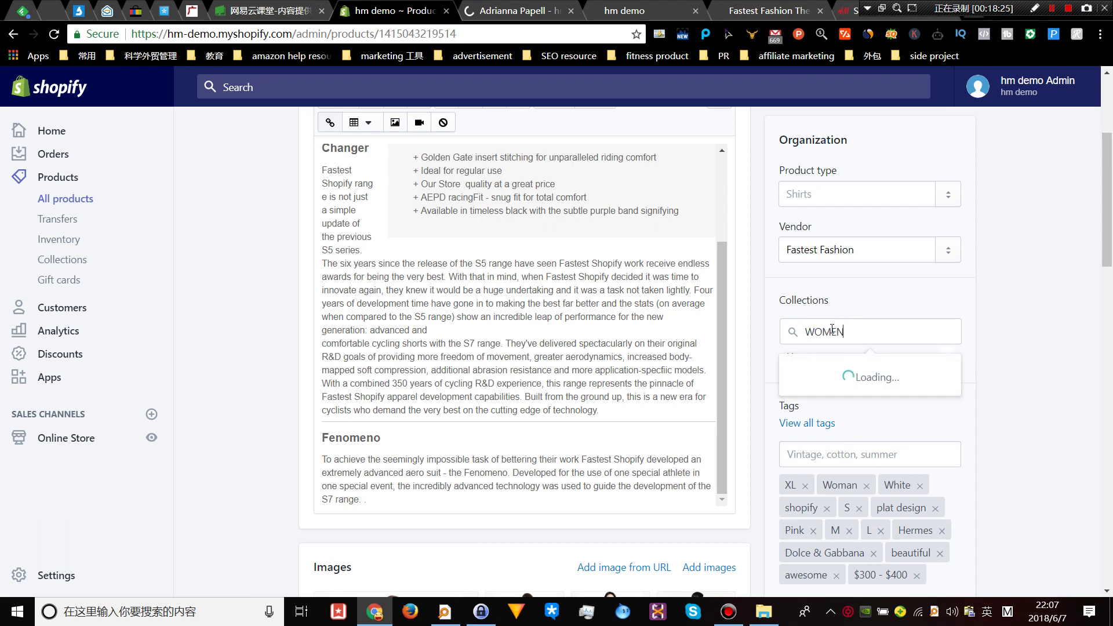
pyautogui.write(' DRESS')
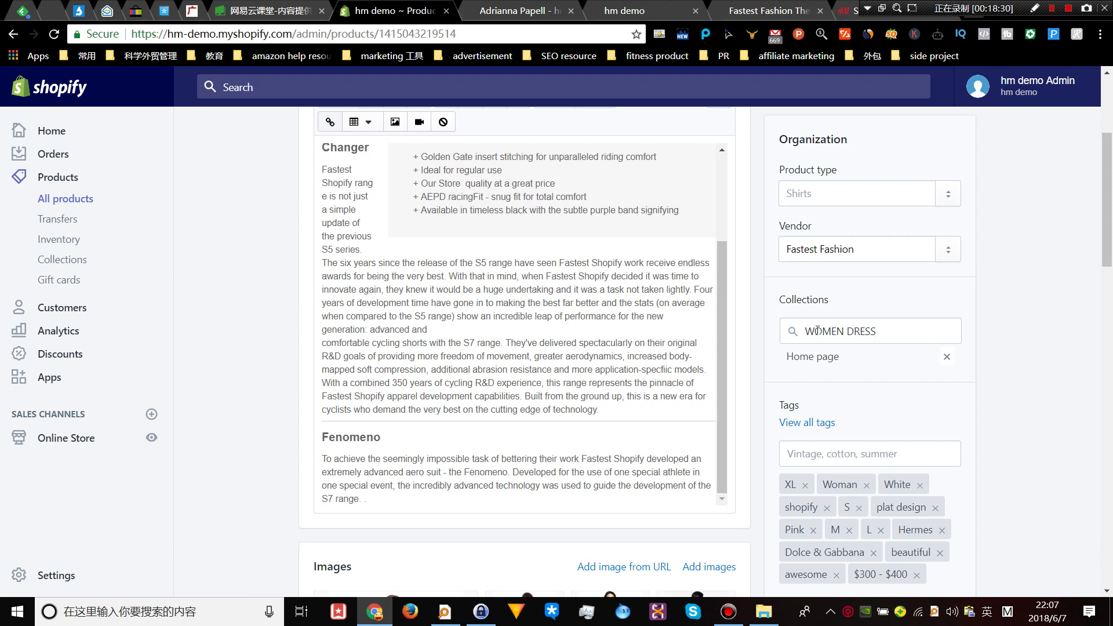
pyautogui.tripleClick(891, 334)
pyautogui.press('BackSpace')
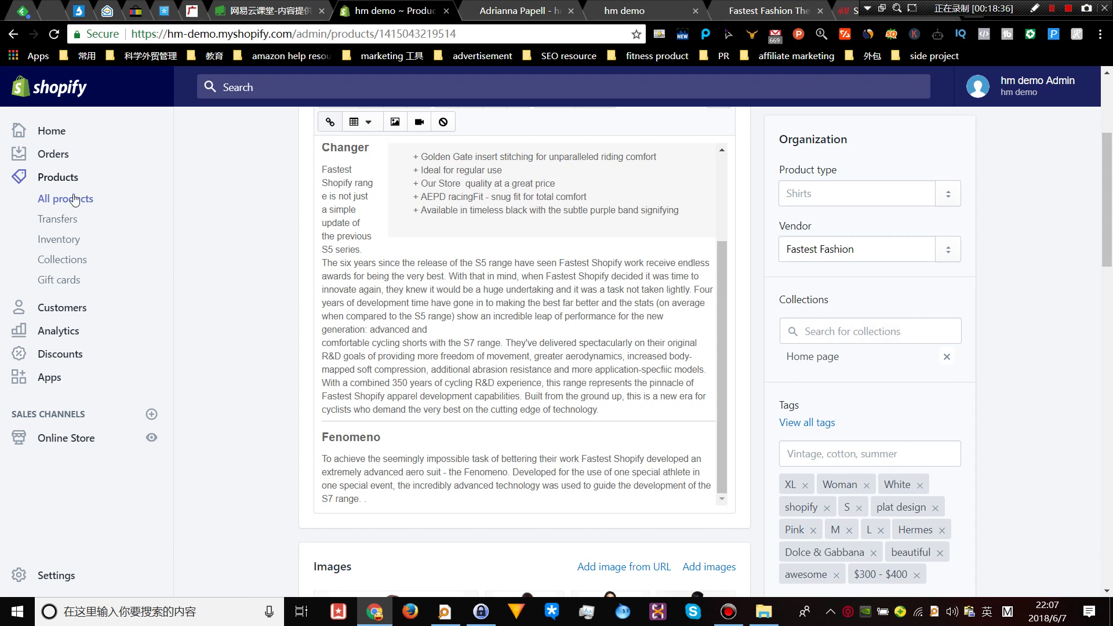
# - Add DRESS as the product type of Adrianna Papell and save the product
pyautogui.click(832, 191)
pyautogui.write('DRESS')
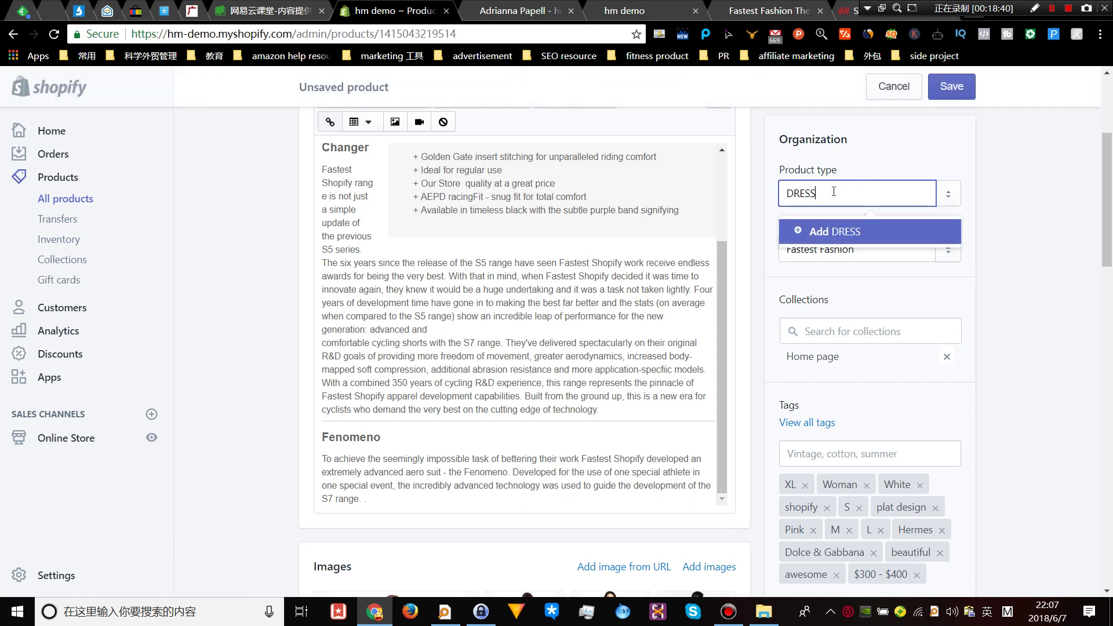
pyautogui.click(848, 216)
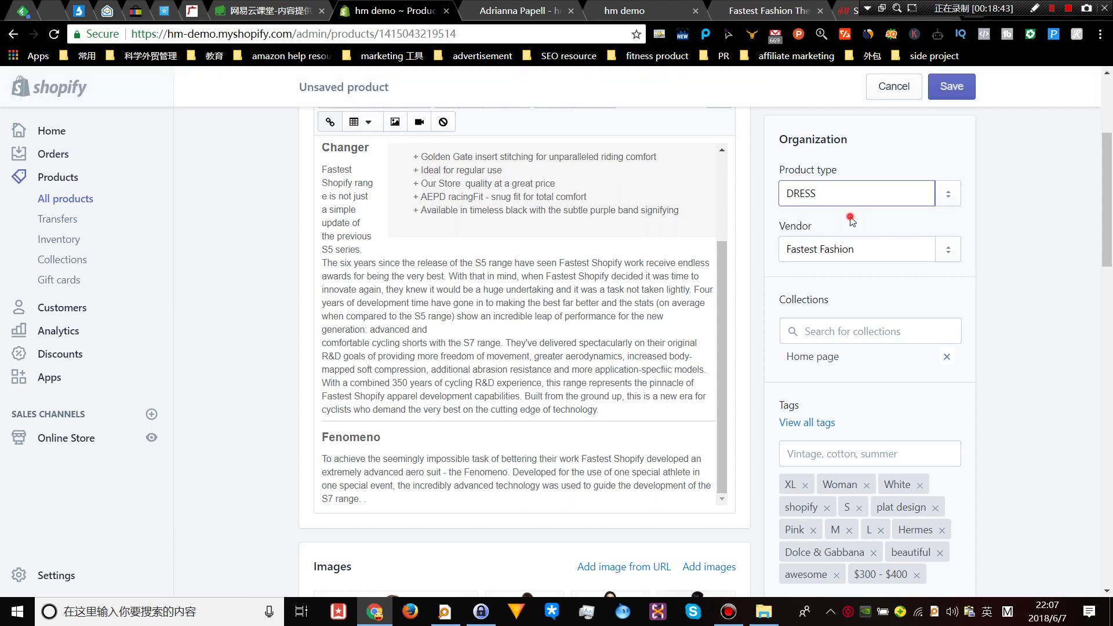
pyautogui.click(948, 93)
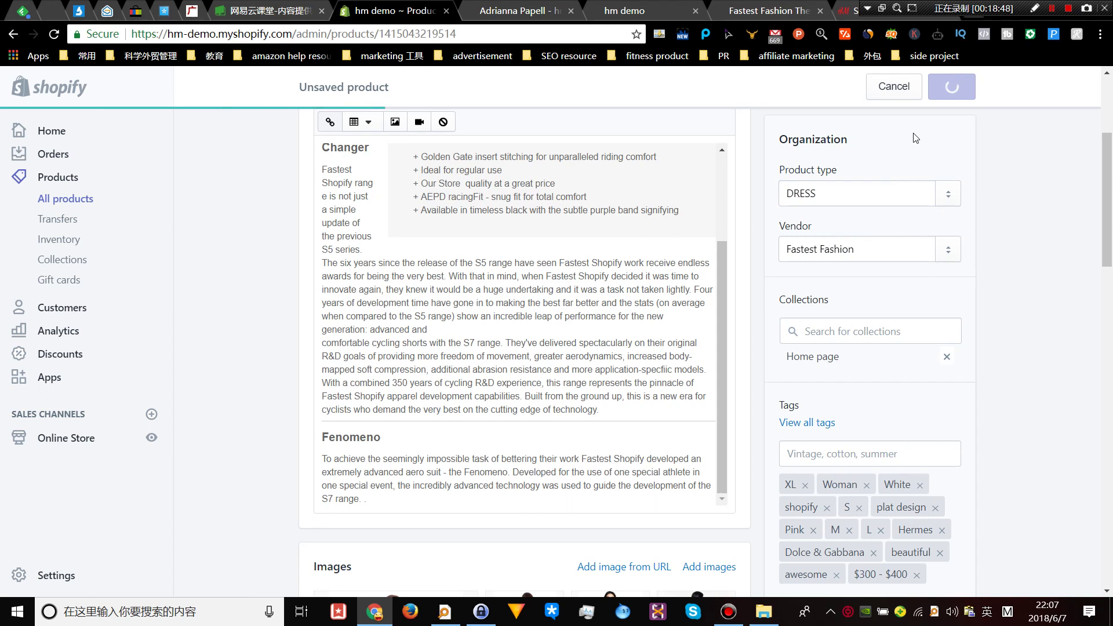
# - Look over the Adrianna Papell storefront page, including its checkout badges and description details
pyautogui.click(522, 10)
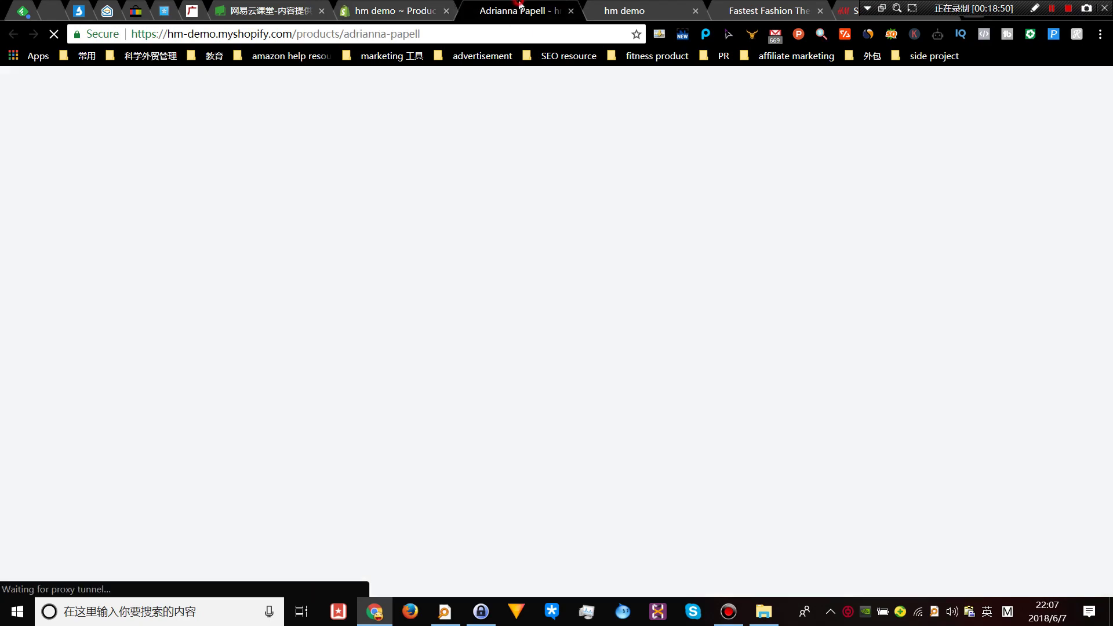
pyautogui.scroll(-5, 668, 286)
pyautogui.scroll(-7, 669, 286)
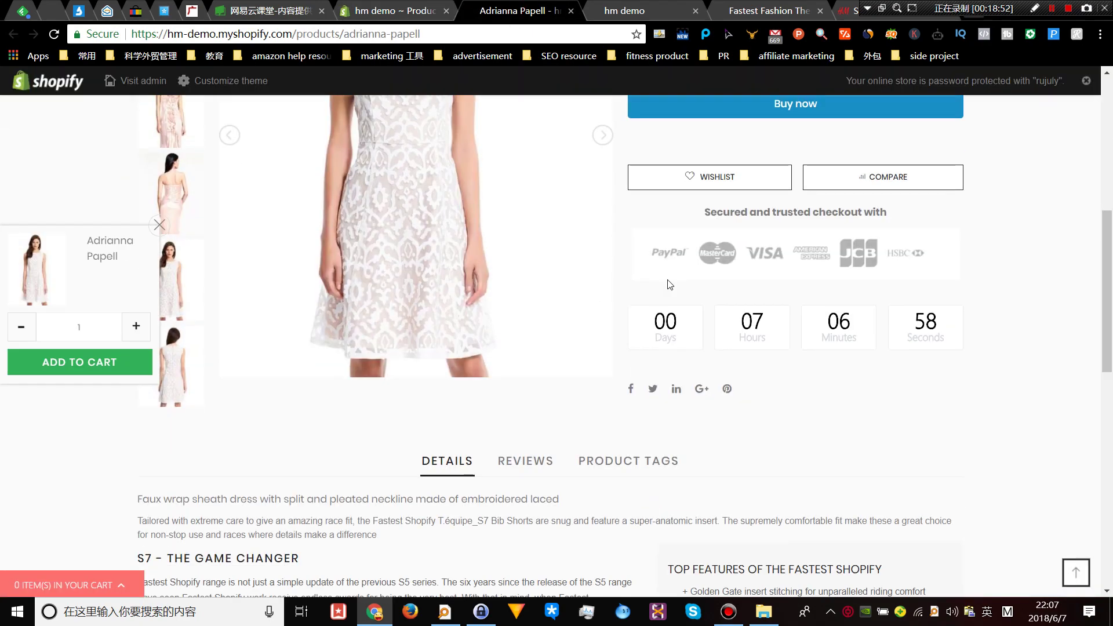
pyautogui.scroll(-3, 637, 280)
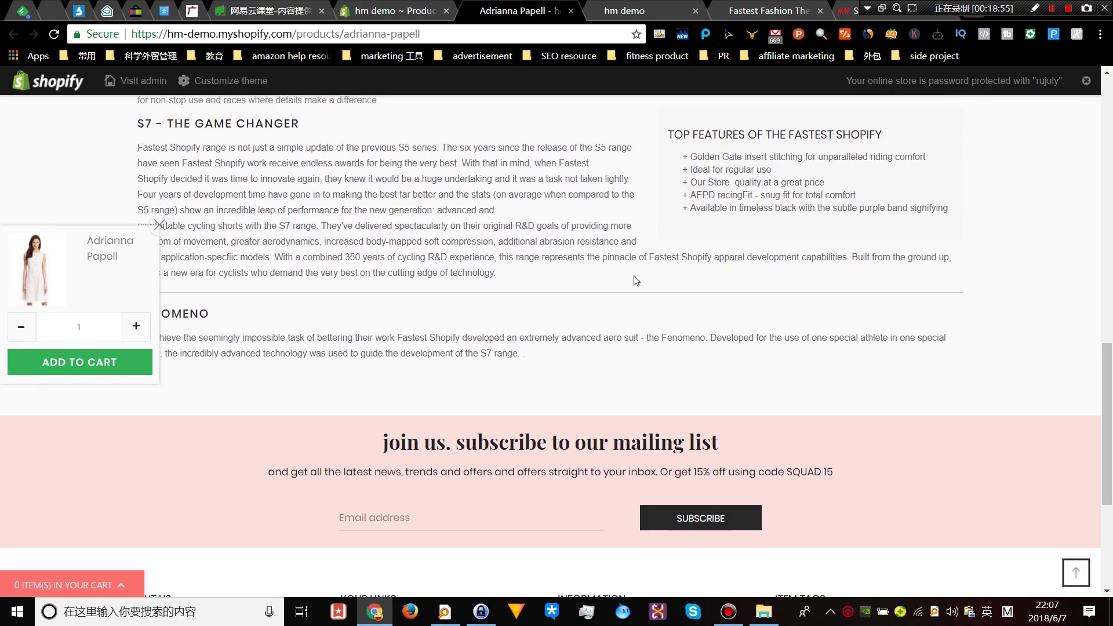
pyautogui.scroll(1, 636, 281)
pyautogui.scroll(1, 637, 281)
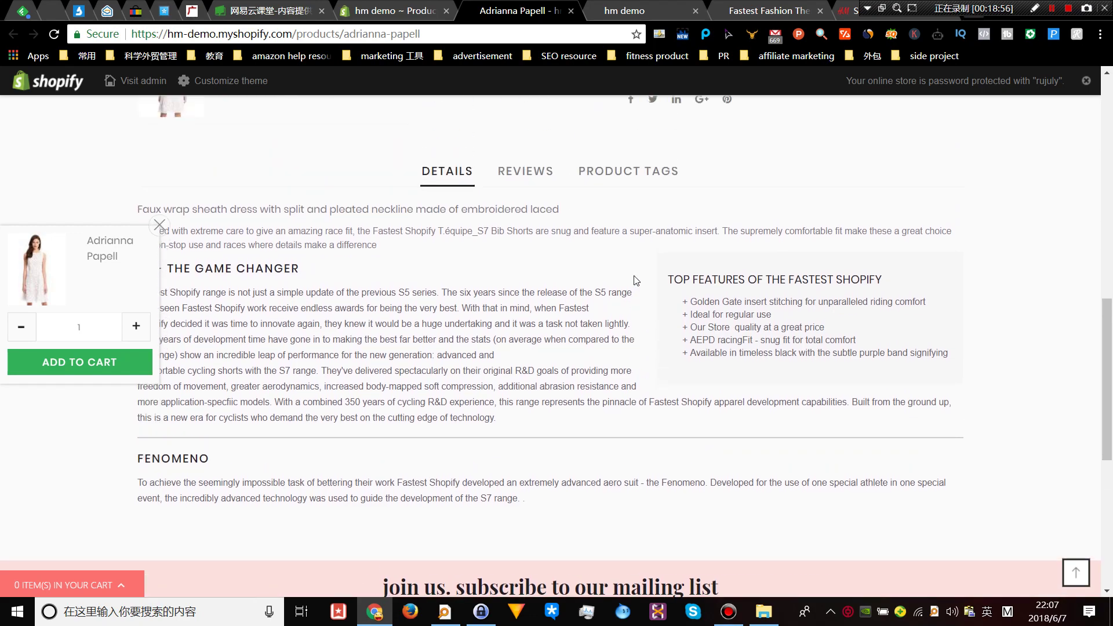
# - Return to the Adrianna Papell admin page to check the saved product, and dismiss the e-mail notification
pyautogui.click(441, 10)
pyautogui.hotkey('ctrl', 's')
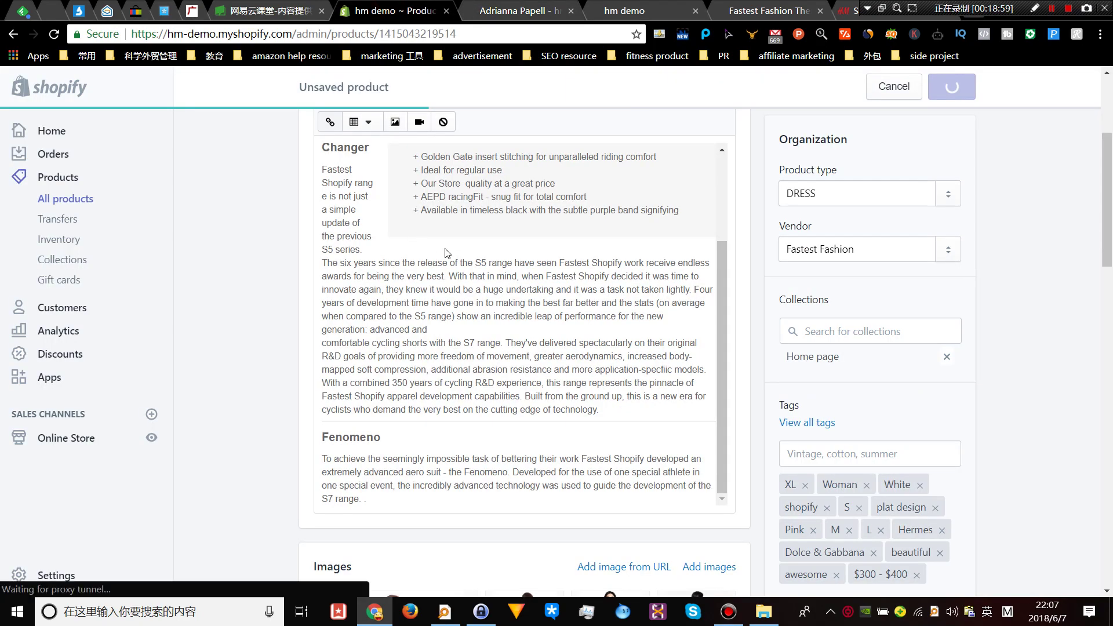
pyautogui.scroll(-3, 458, 256)
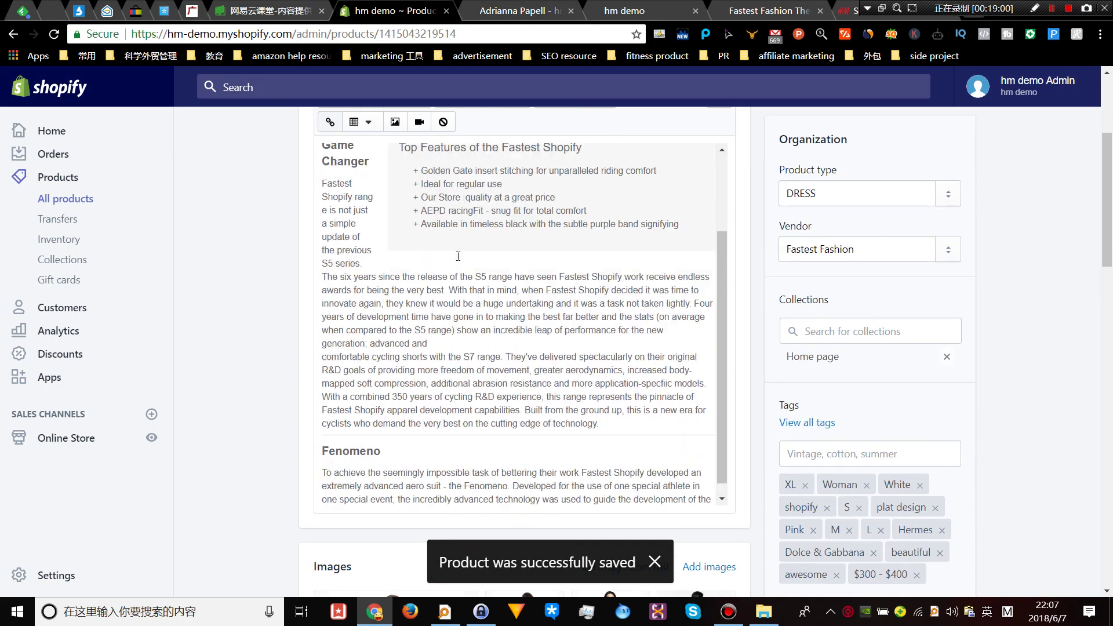
pyautogui.scroll(3, 459, 257)
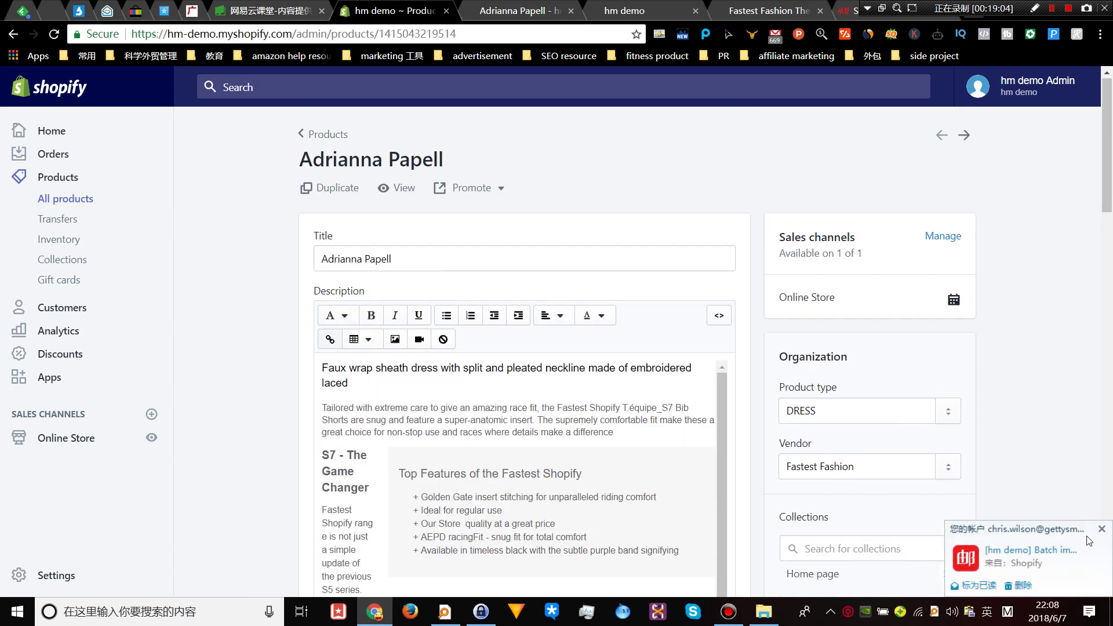
pyautogui.click(1103, 530)
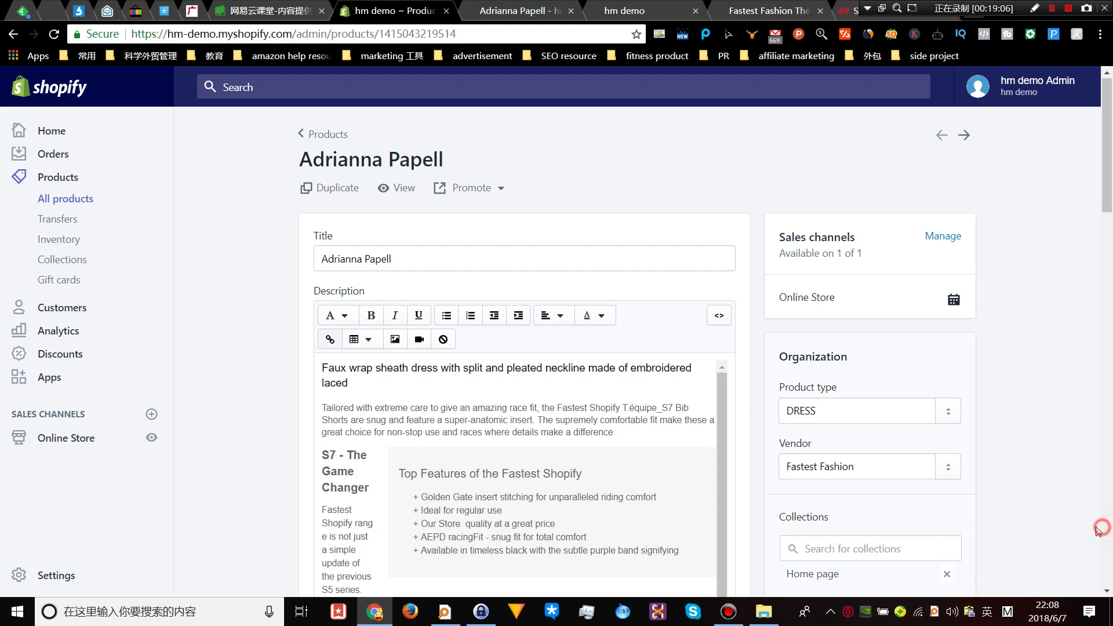
# - Create a new product collection with the title ON SALE
pyautogui.click(80, 259)
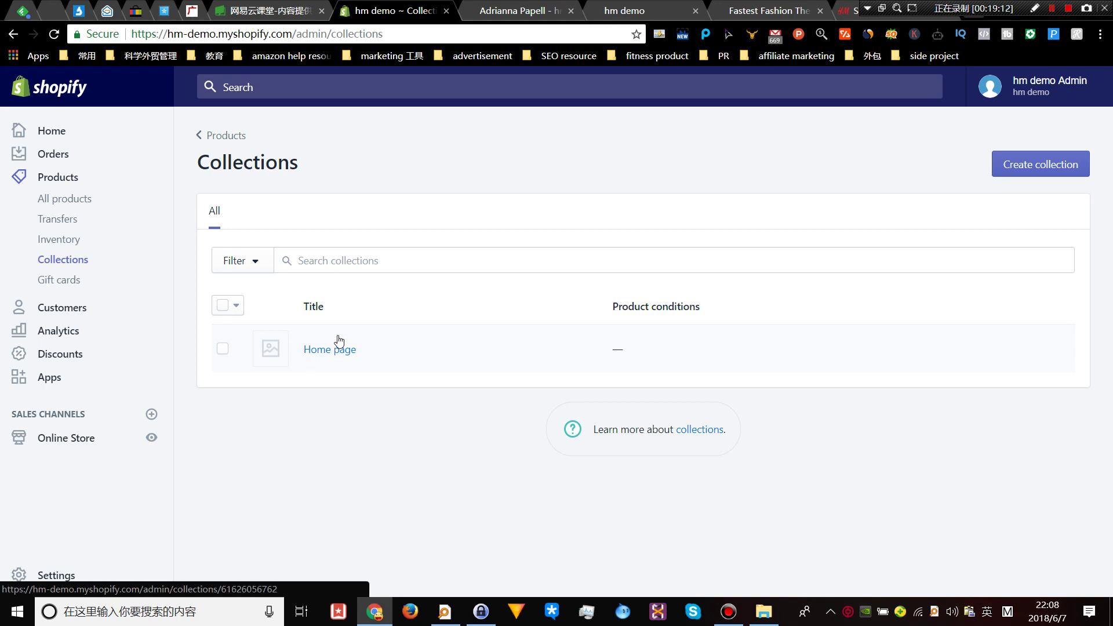
pyautogui.click(1041, 164)
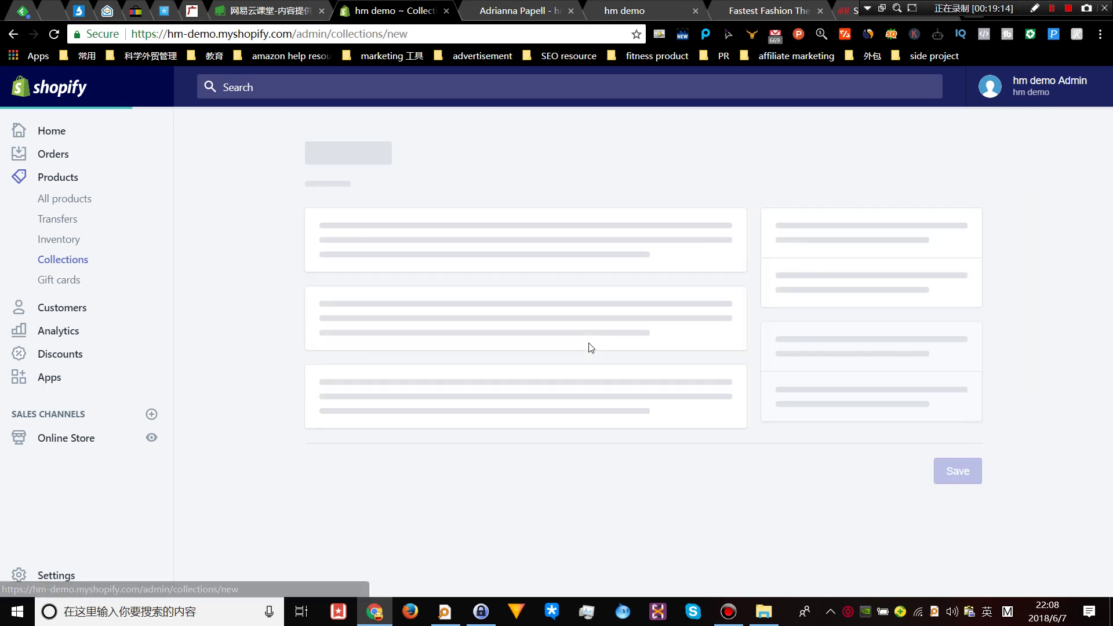
pyautogui.click(441, 238)
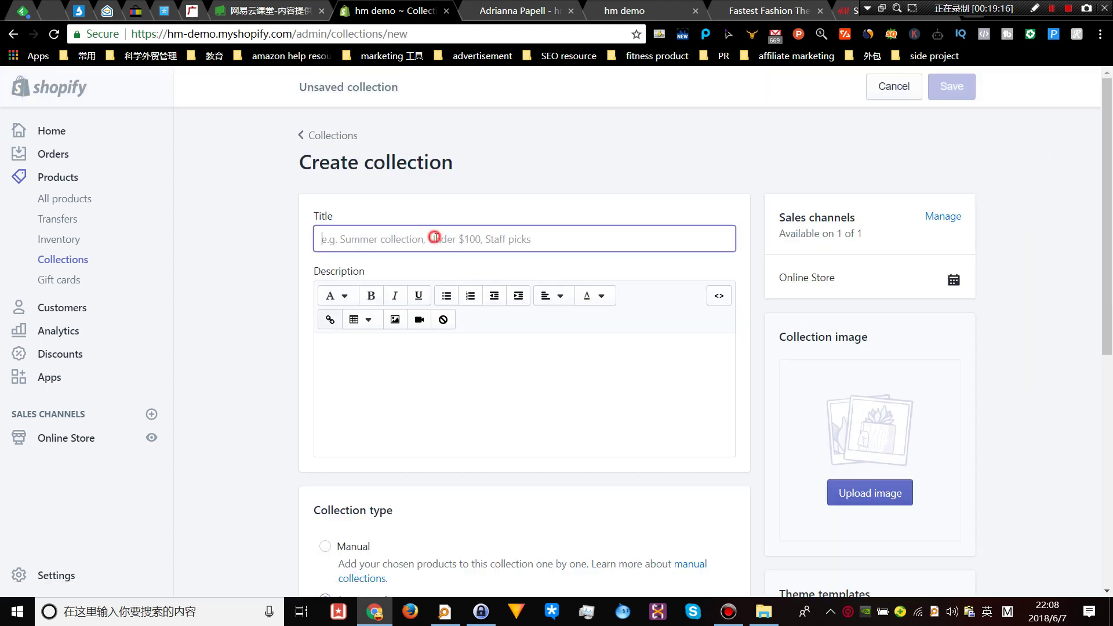
pyautogui.write('ON')
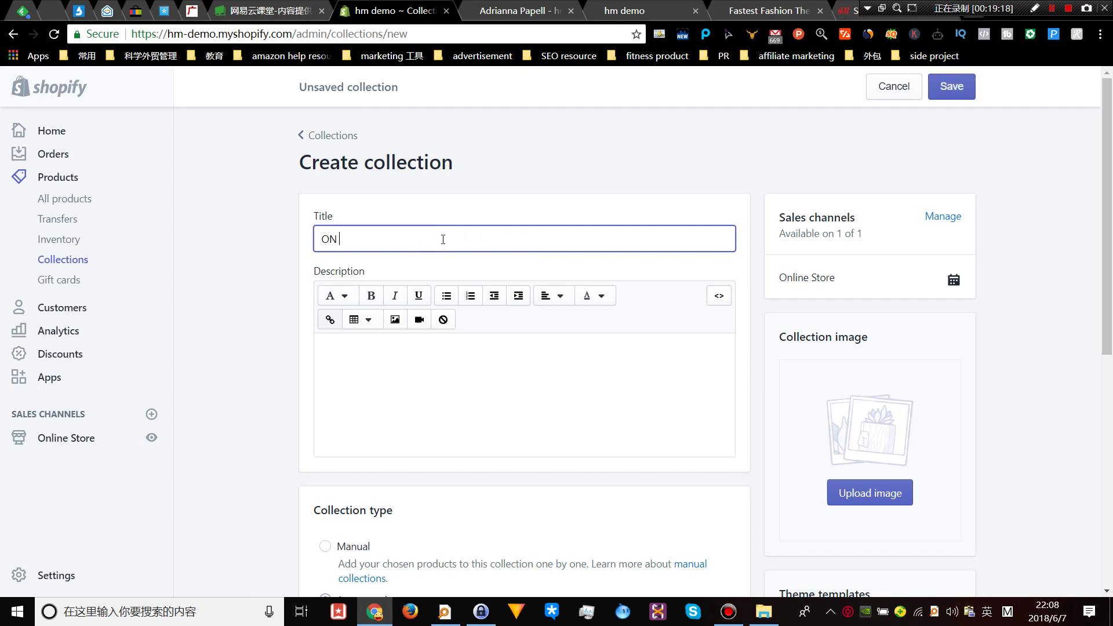
pyautogui.write(' SALE')
# - Set the ON SALE collection type to Manual and begin its description with HM
pyautogui.scroll(-4, 443, 239)
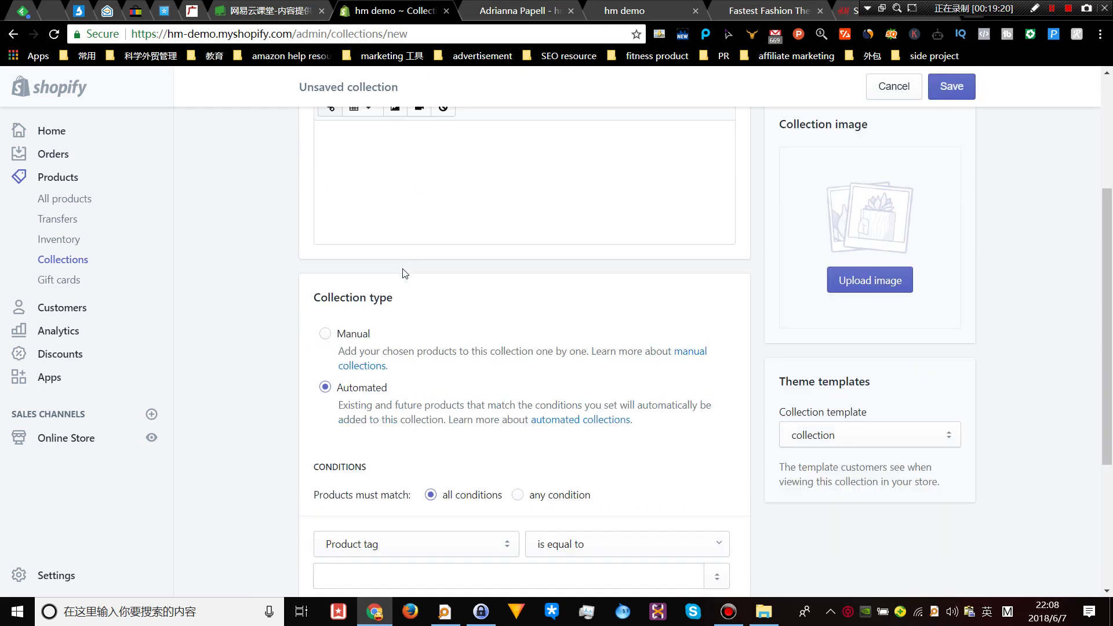
pyautogui.click(325, 329)
pyautogui.scroll(-1, 598, 316)
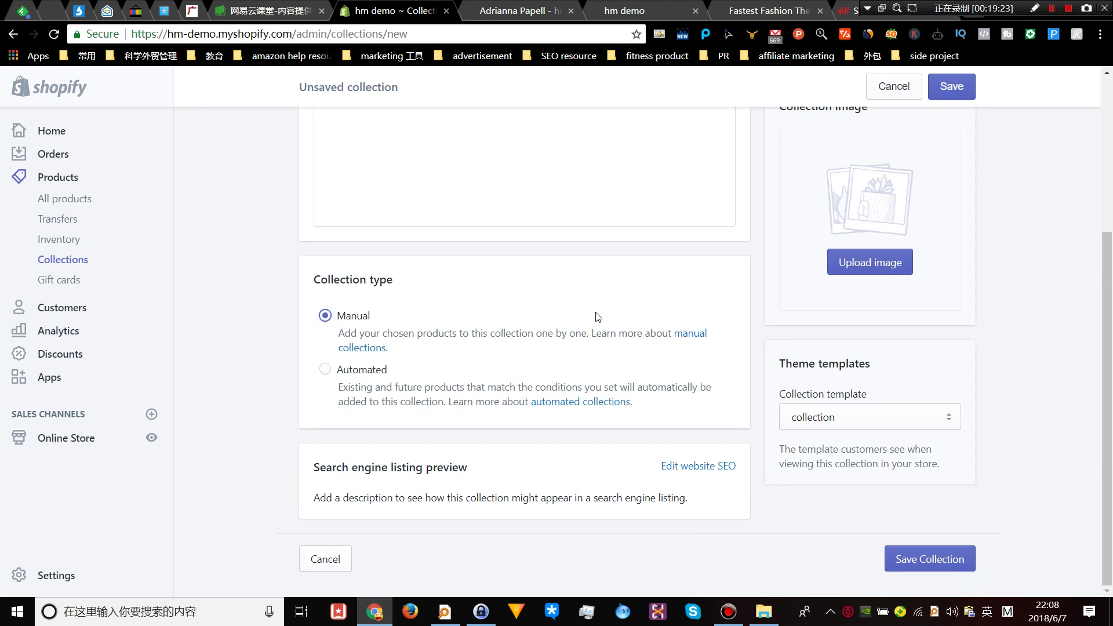
pyautogui.tripleClick(421, 502)
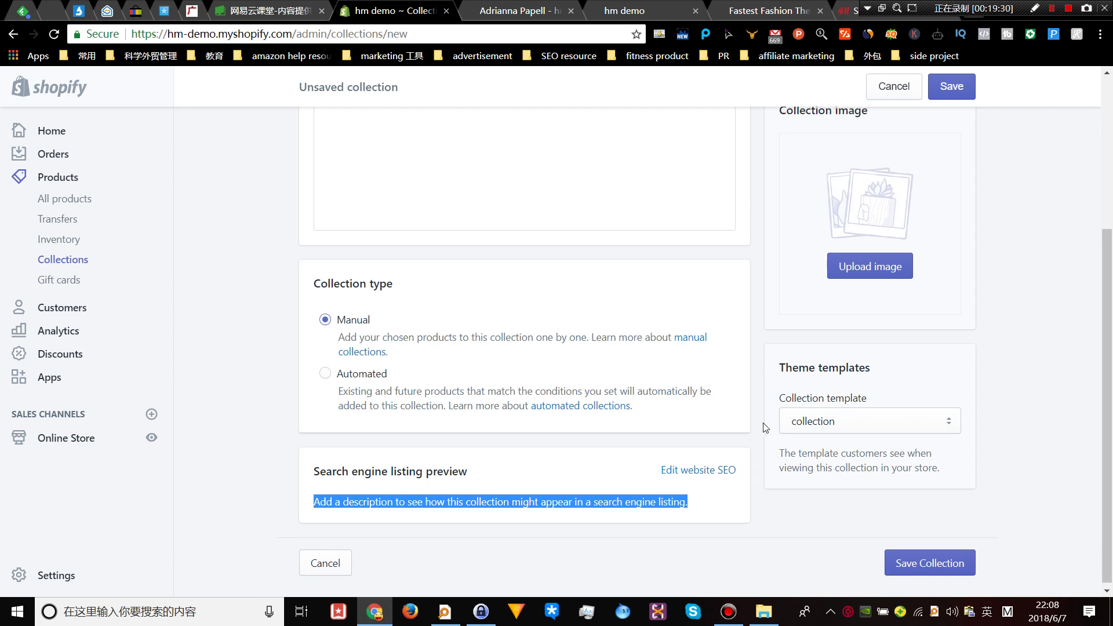
pyautogui.scroll(5, 759, 432)
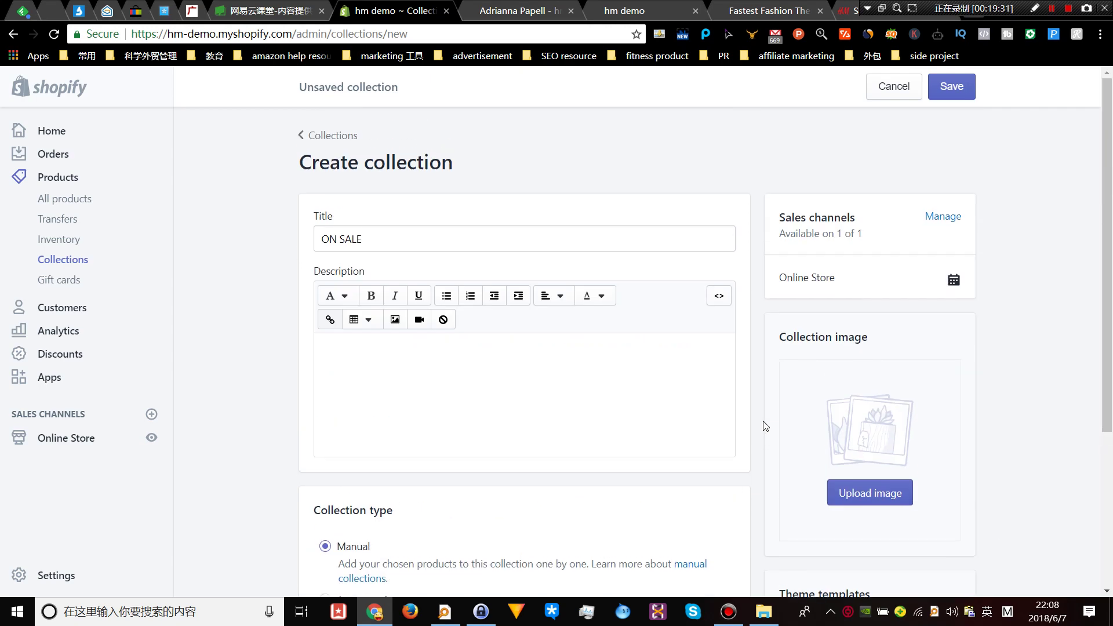
pyautogui.click(424, 370)
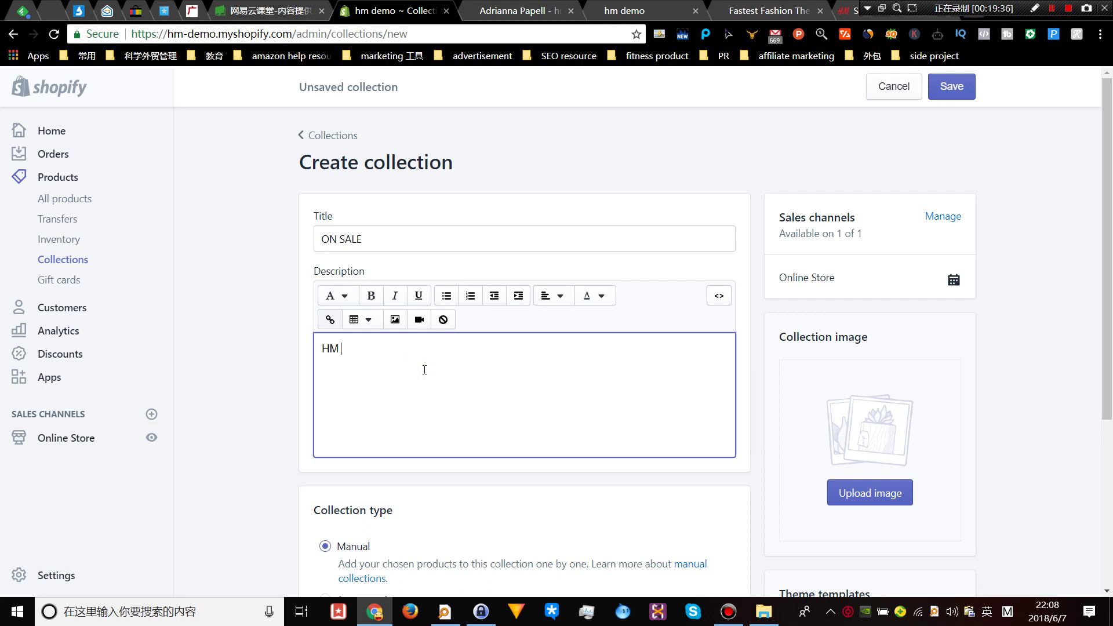
# - Switch to the H&M Sleeveless Jersey Dress product page and reload it so the full page loads
pyautogui.click(800, 11)
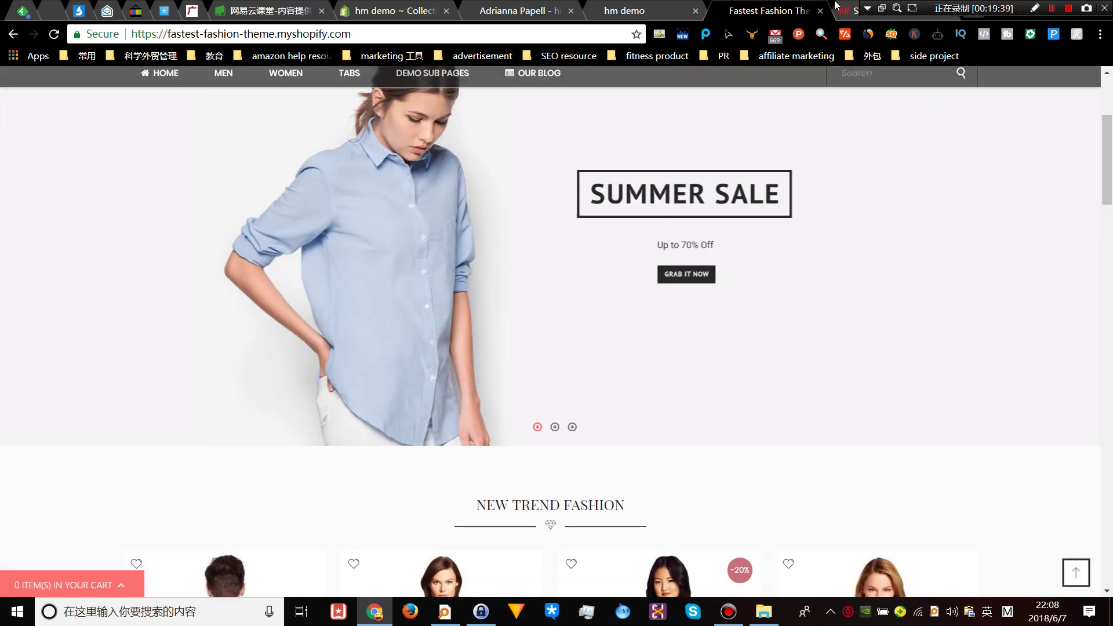
pyautogui.click(609, 9)
pyautogui.click(775, 8)
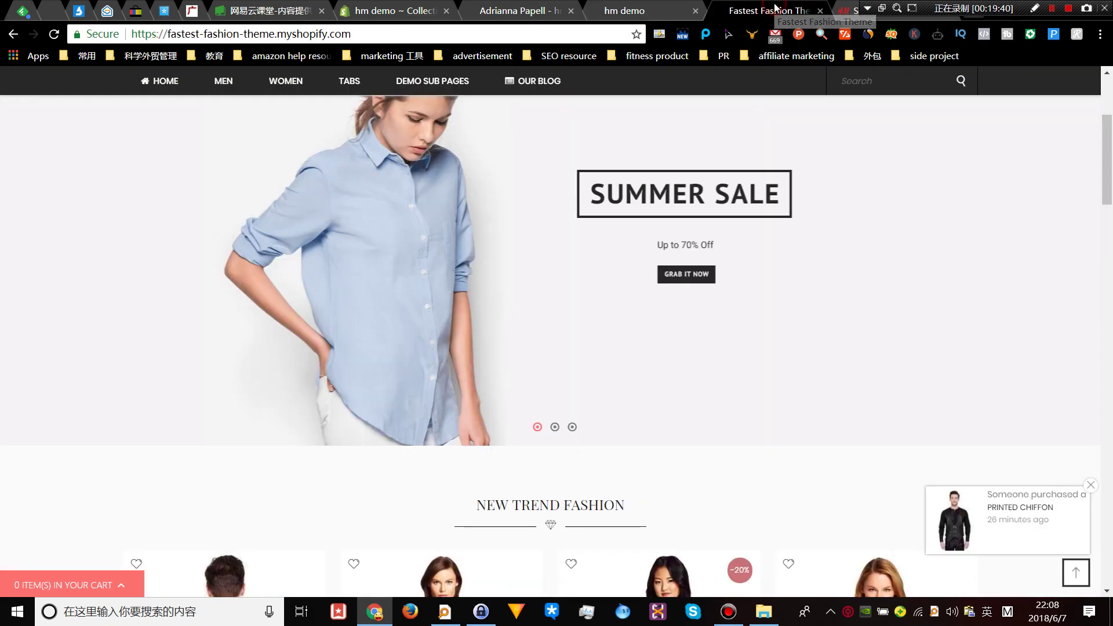
pyautogui.click(848, 11)
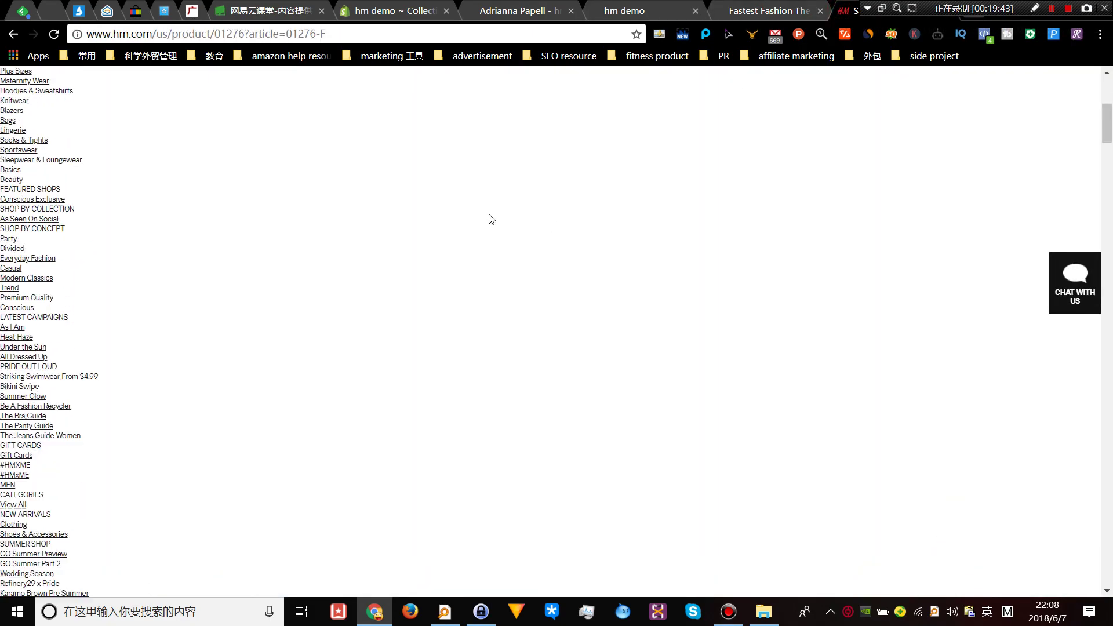
pyautogui.scroll(-10, 489, 219)
pyautogui.rightClick(847, 14)
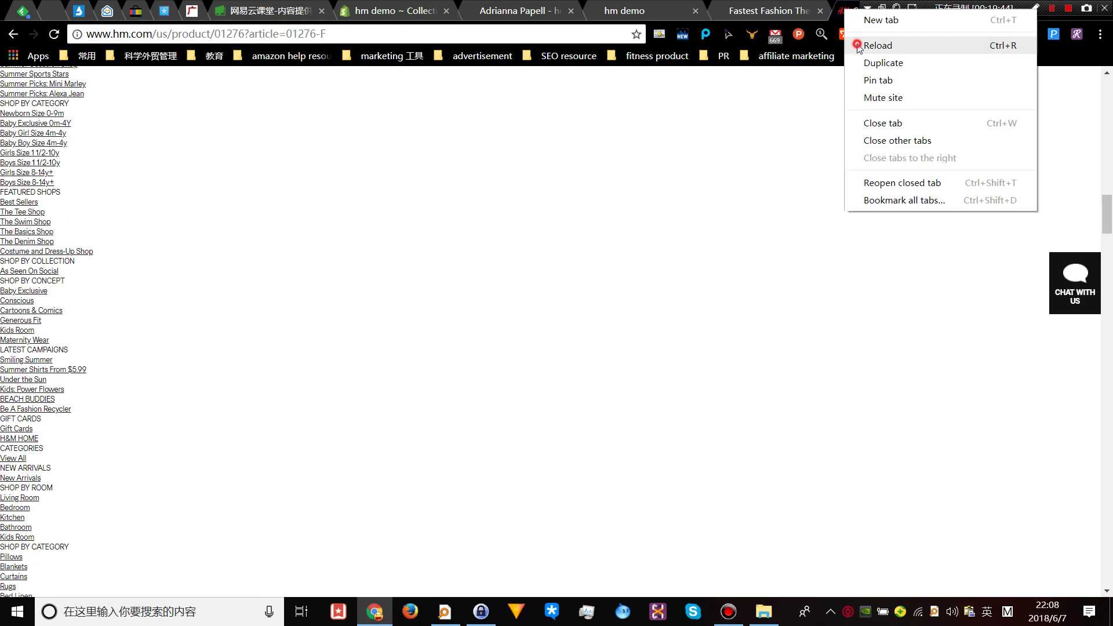
pyautogui.click(873, 42)
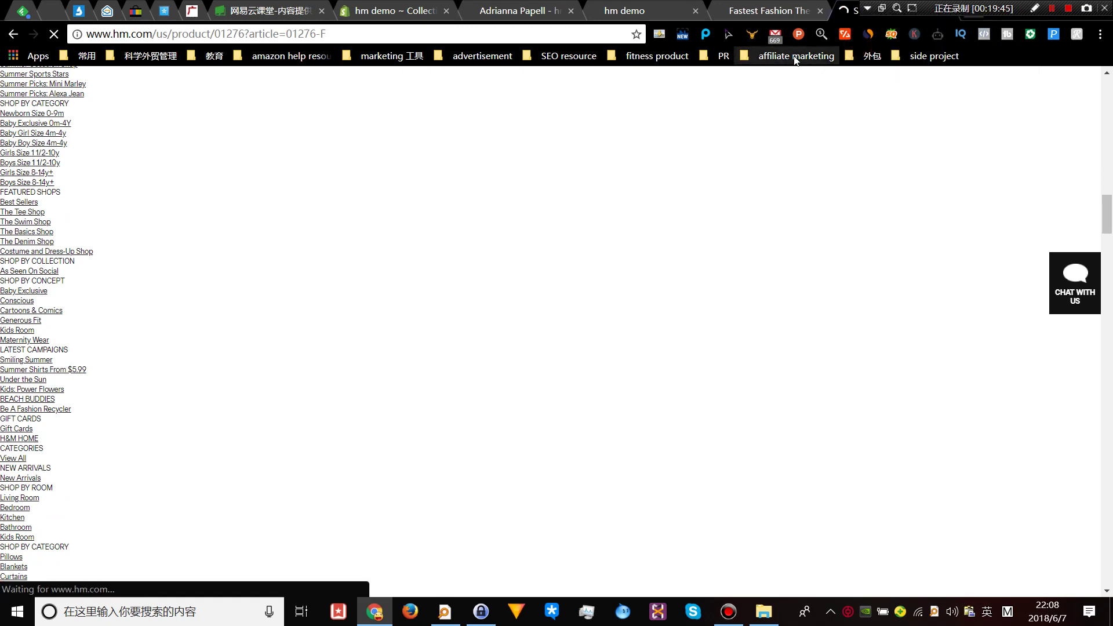
pyautogui.click(760, 17)
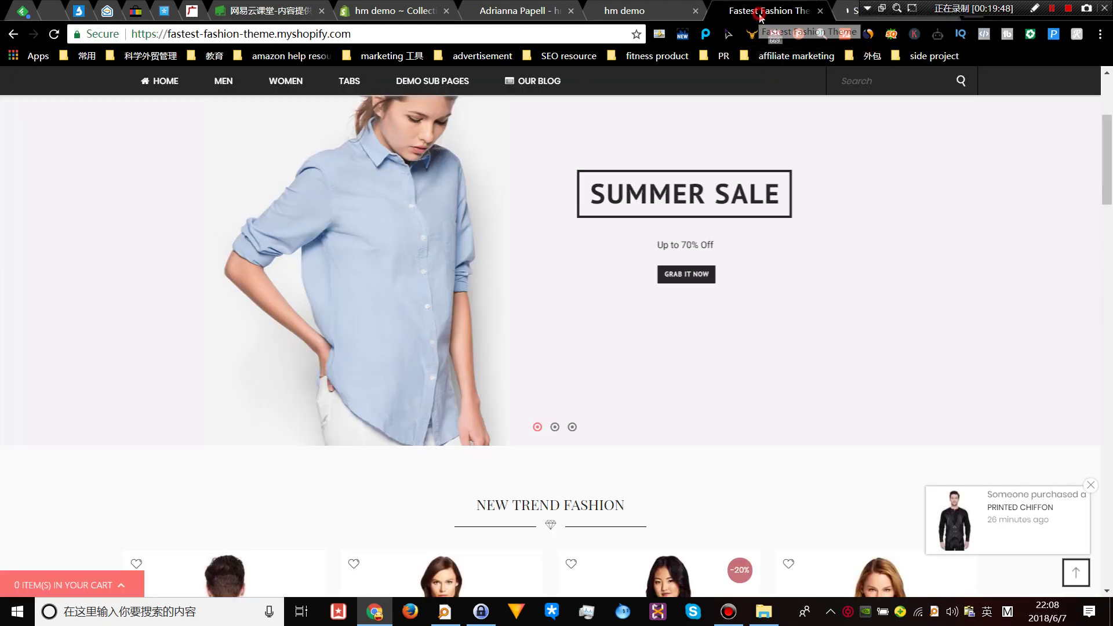
pyautogui.click(847, 13)
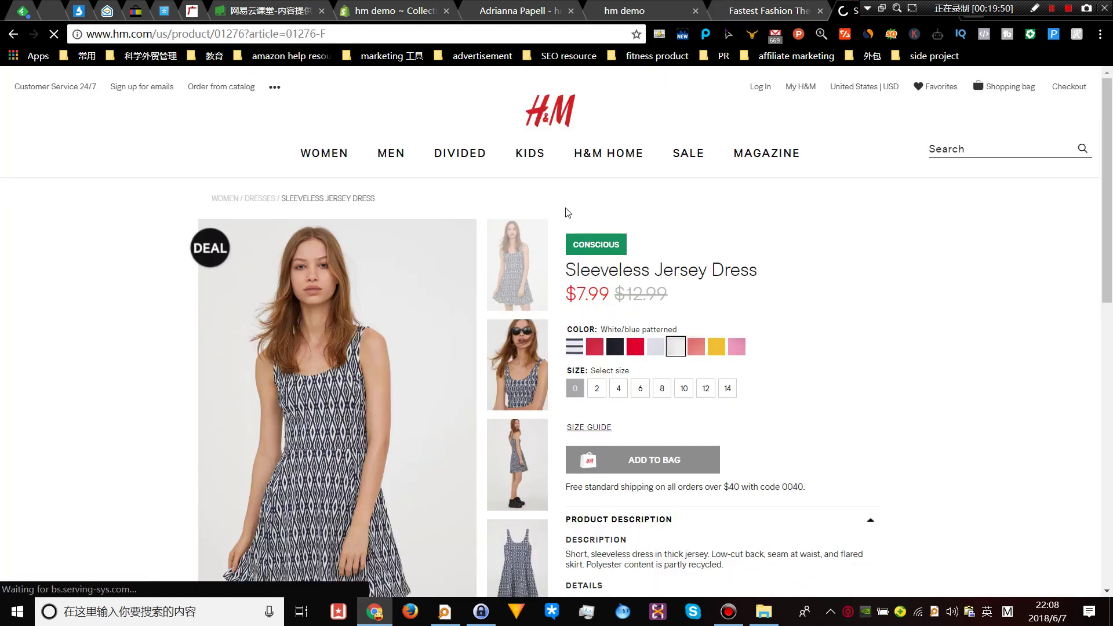
# - Copy the H&M dress's description and details text, from the short description through the product number line
pyautogui.scroll(-5, 568, 213)
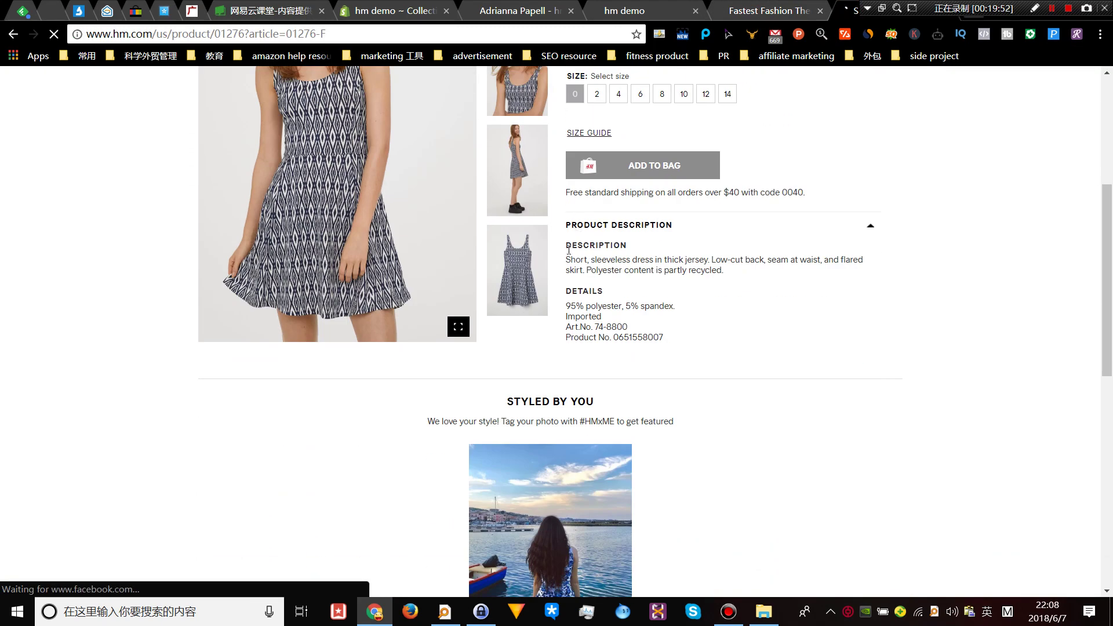
pyautogui.moveTo(566, 259); pyautogui.dragTo(679, 338)
pyautogui.rightClick(626, 331)
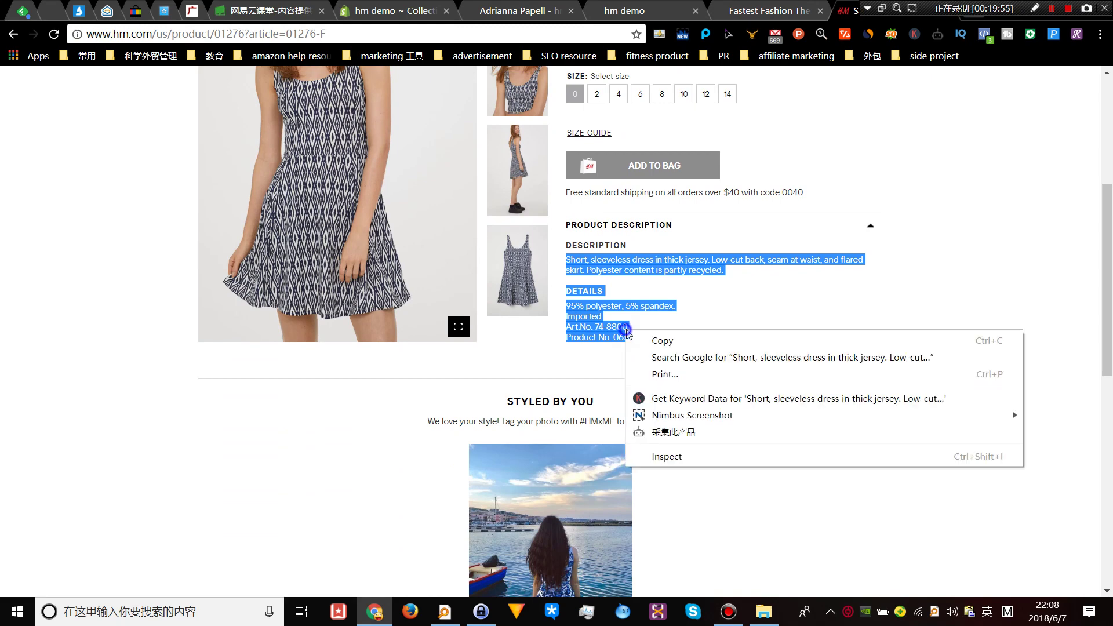
pyautogui.click(663, 341)
# - Return to the unsaved ON SALE collection and replace its HM description with the copied dress text as plain text
pyautogui.click(624, 11)
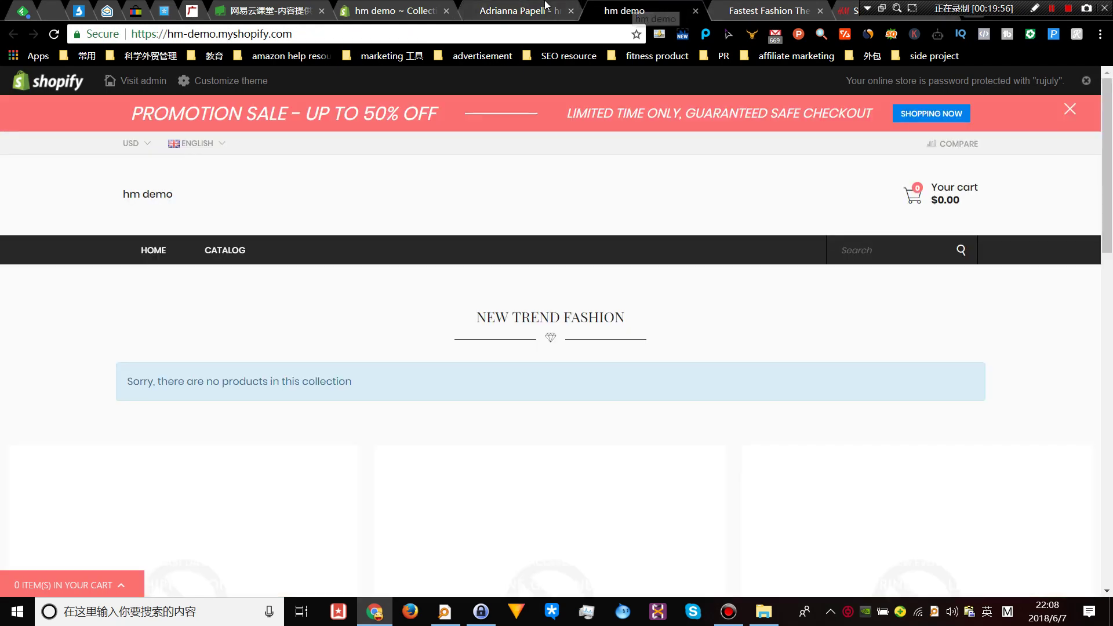
pyautogui.click(522, 10)
pyautogui.click(391, 11)
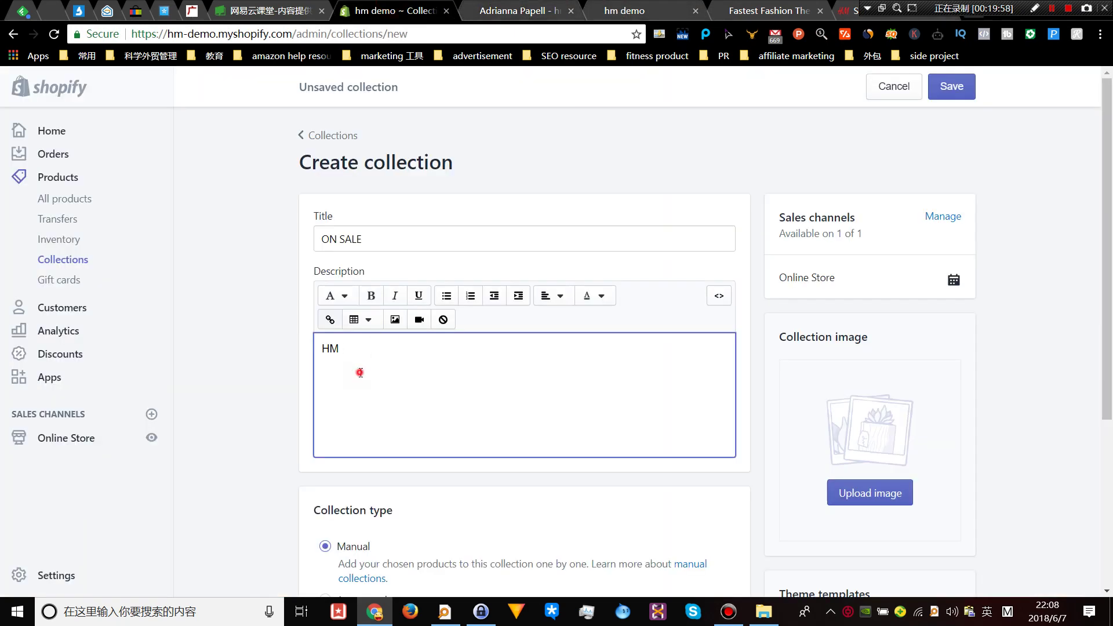
pyautogui.hotkey('ctrl', 'a')
pyautogui.rightClick(373, 353)
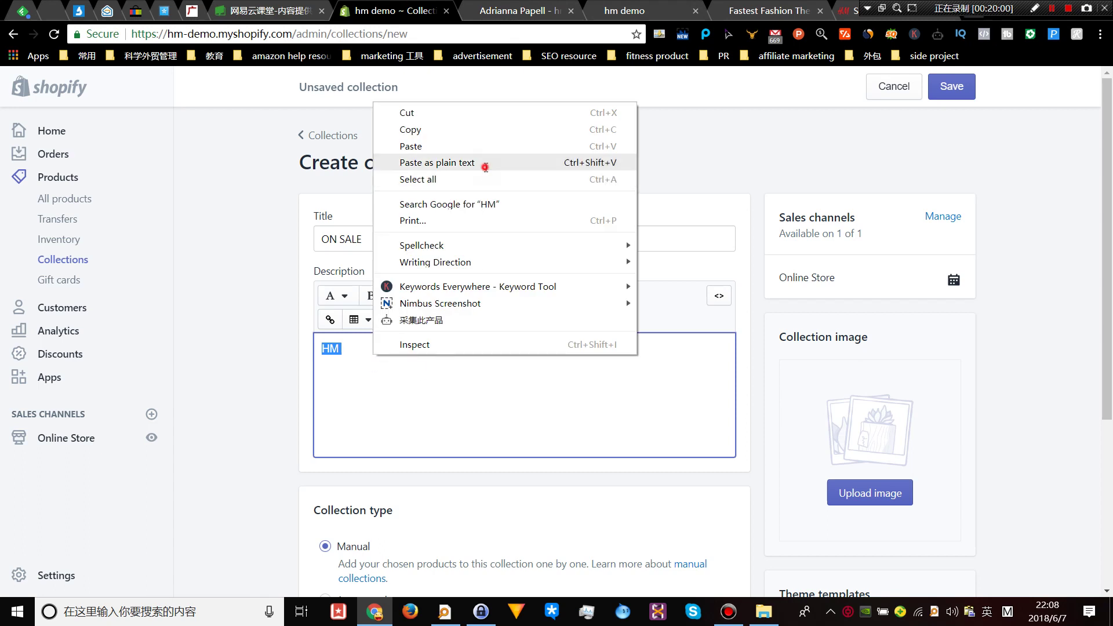
pyautogui.click(438, 162)
# - Delete the Imported, Art.No. and Product No. lines from the ON SALE description, and save the collection
pyautogui.tripleClick(364, 468)
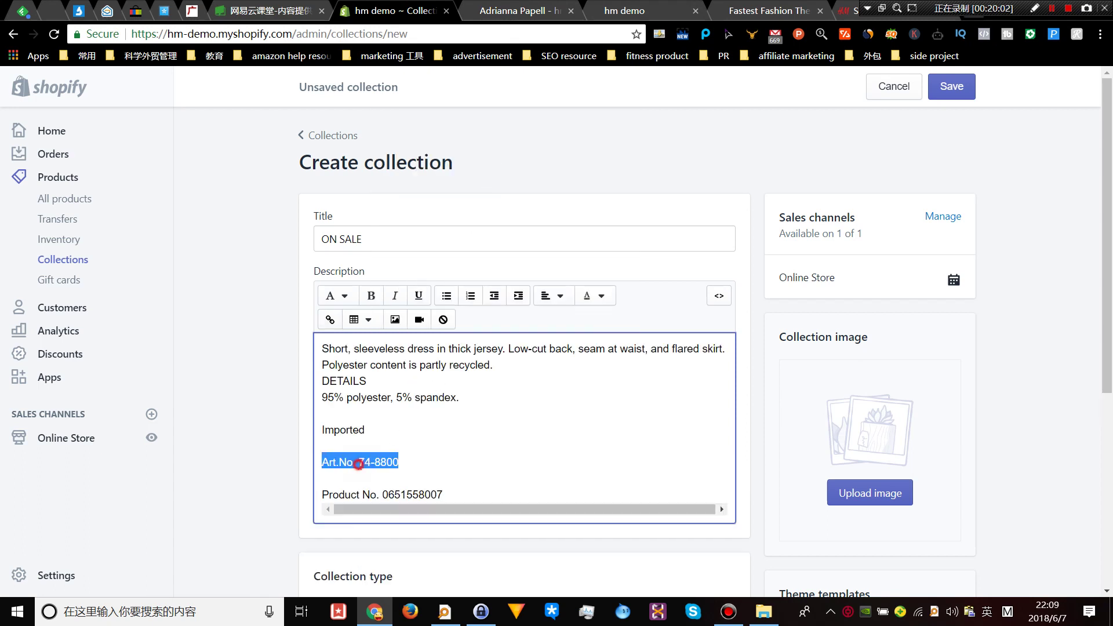
pyautogui.press('BackSpace')
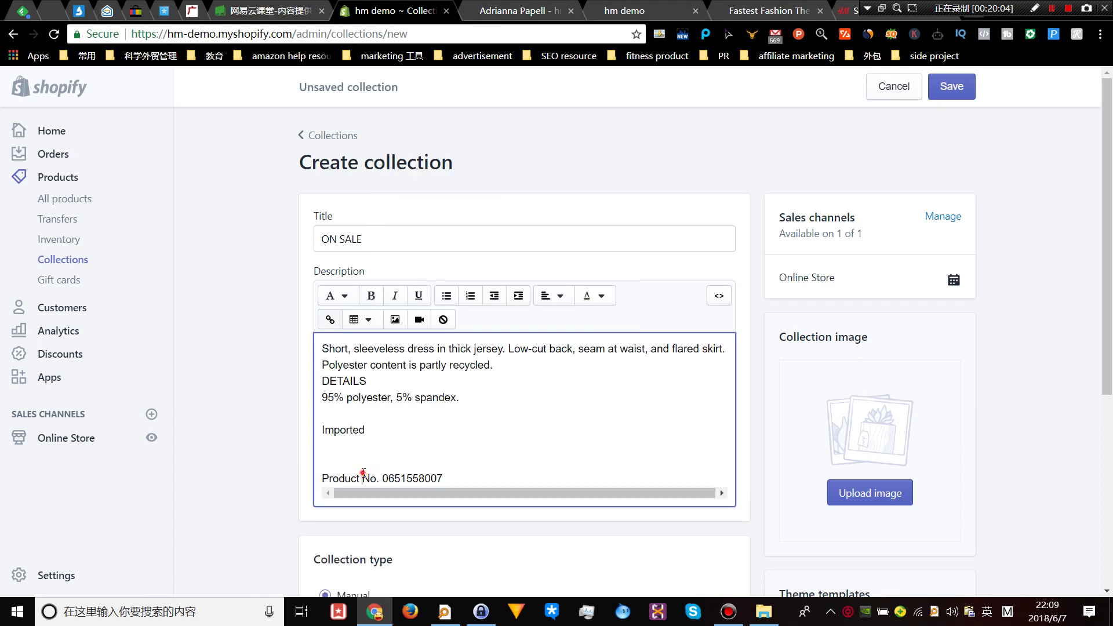
pyautogui.tripleClick(363, 473)
pyautogui.press('BackSpace')
pyautogui.press('BackSpace')
pyautogui.press('BackSpace')
pyautogui.press('BackSpace')
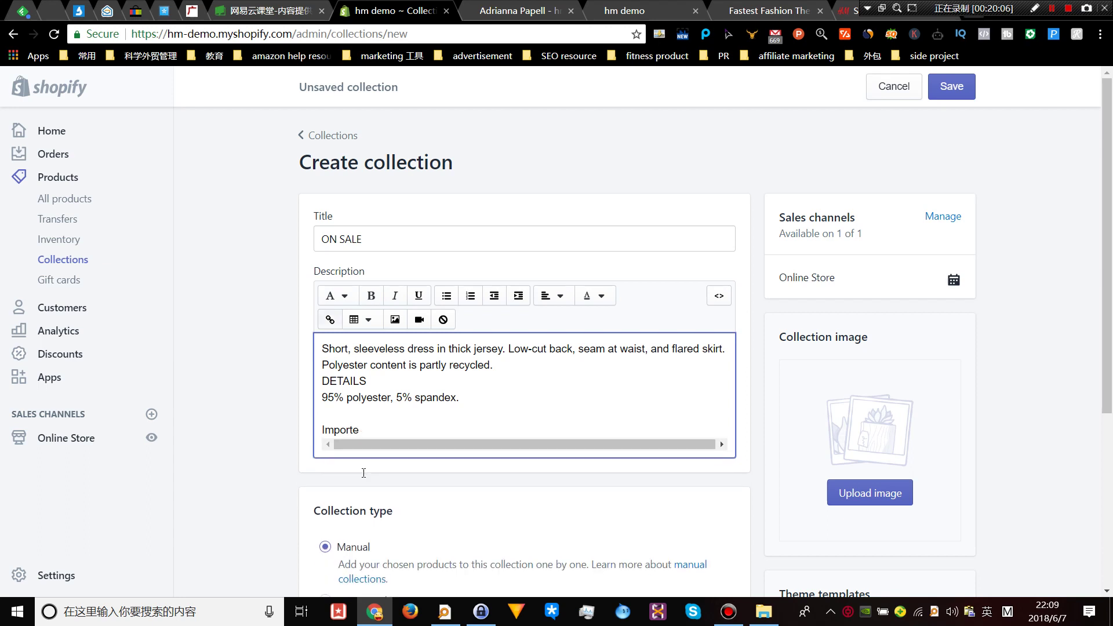
pyautogui.press('BackSpace')
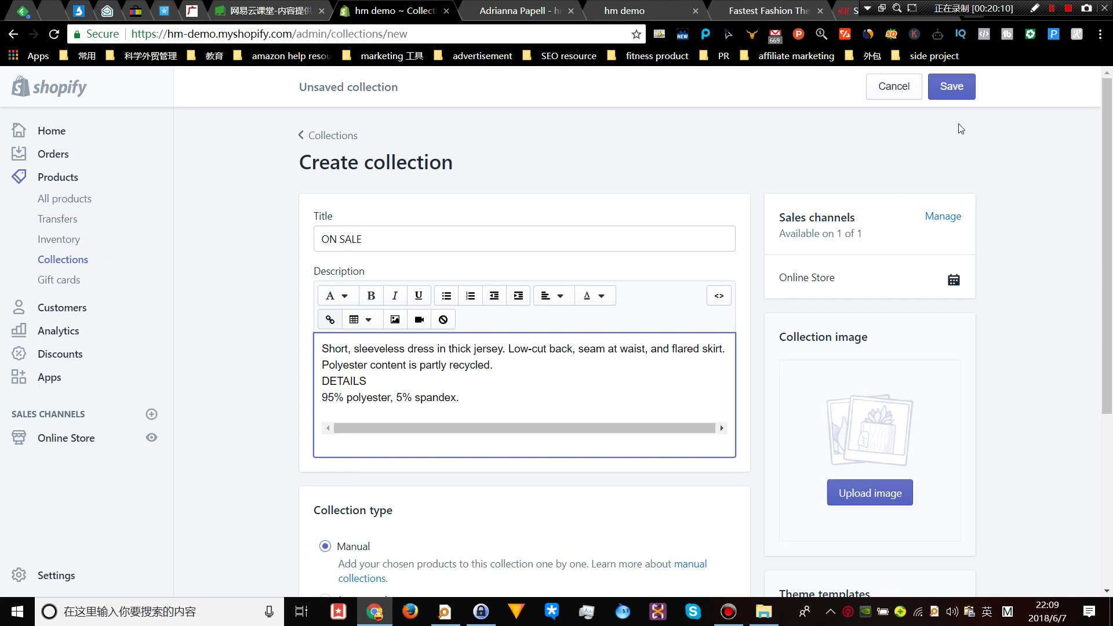
pyautogui.click(952, 87)
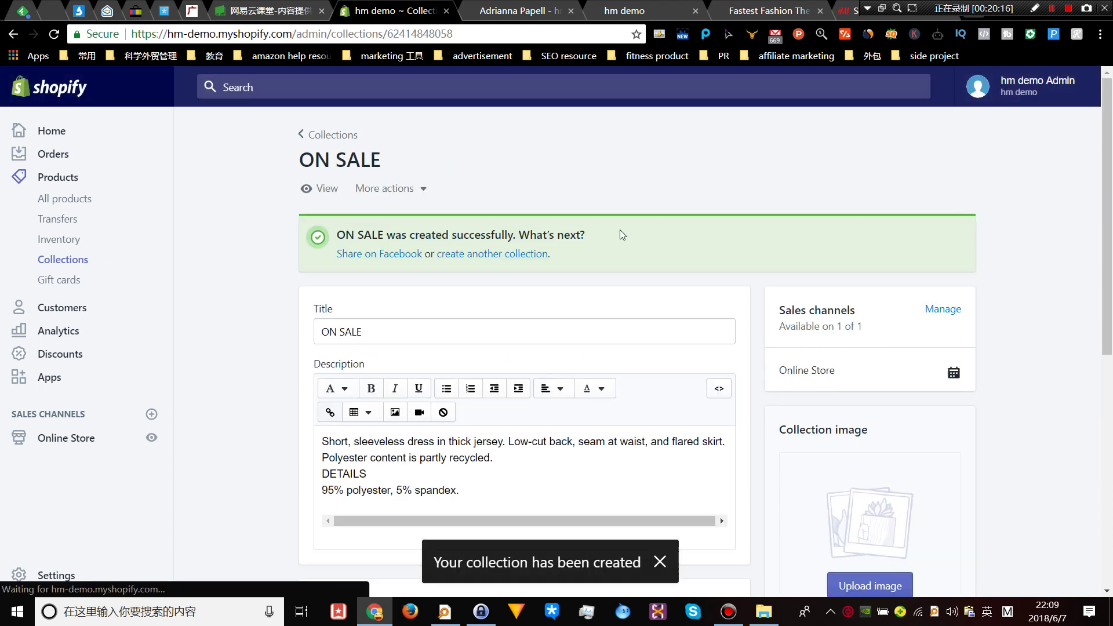
# - View the ON SALE collection's storefront page in a separate tab, copy its web address and look over its description
pyautogui.rightClick(318, 188)
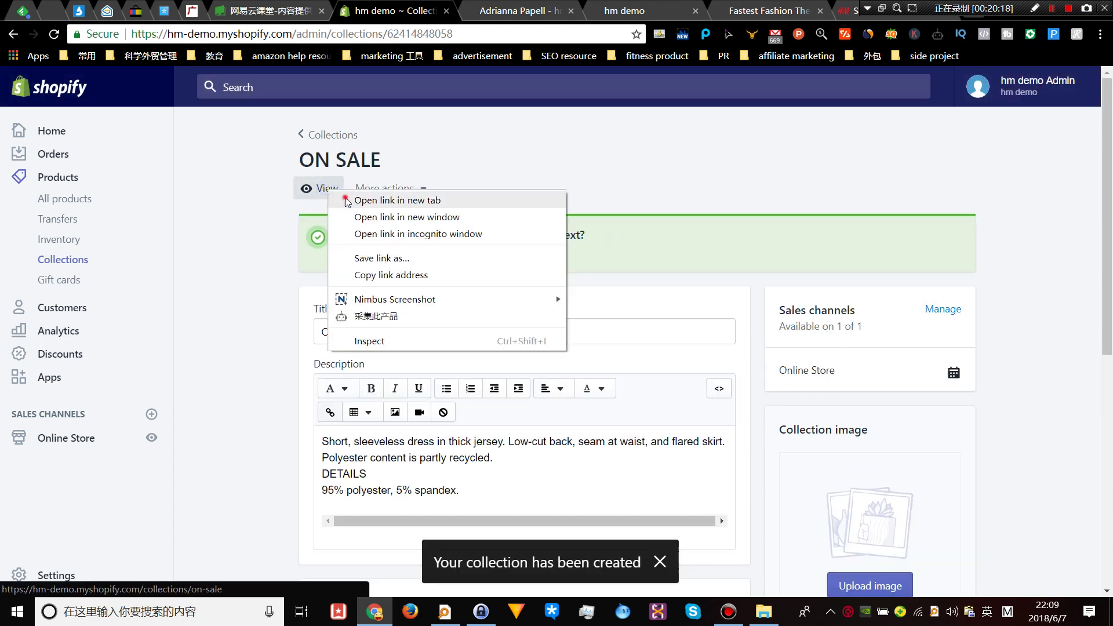
pyautogui.click(385, 131)
pyautogui.click(471, 9)
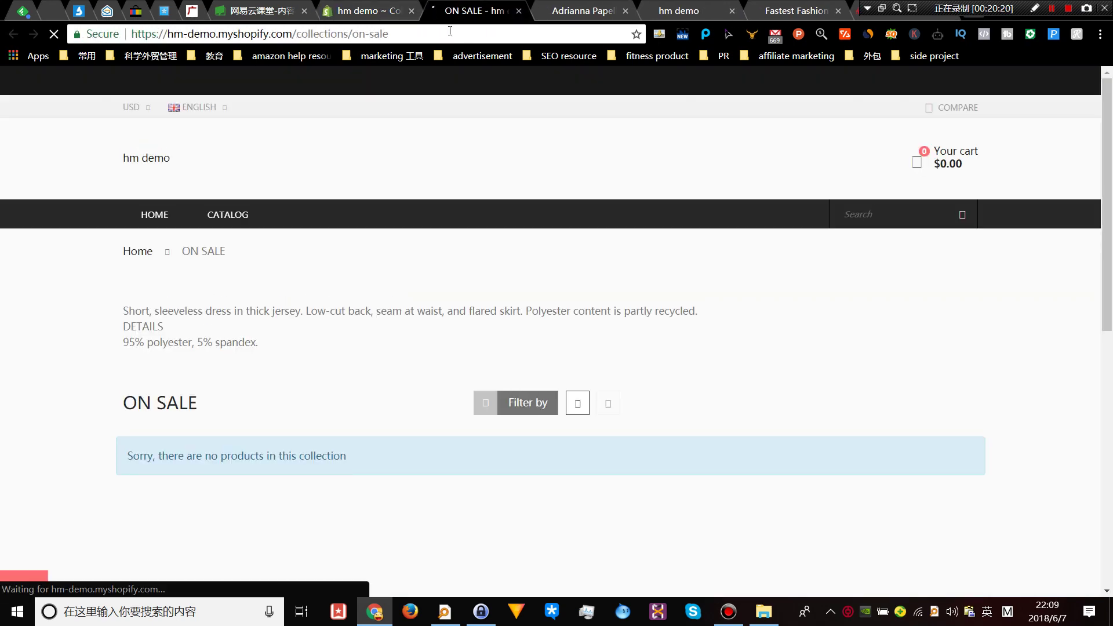
pyautogui.click(449, 32)
pyautogui.rightClick(439, 28)
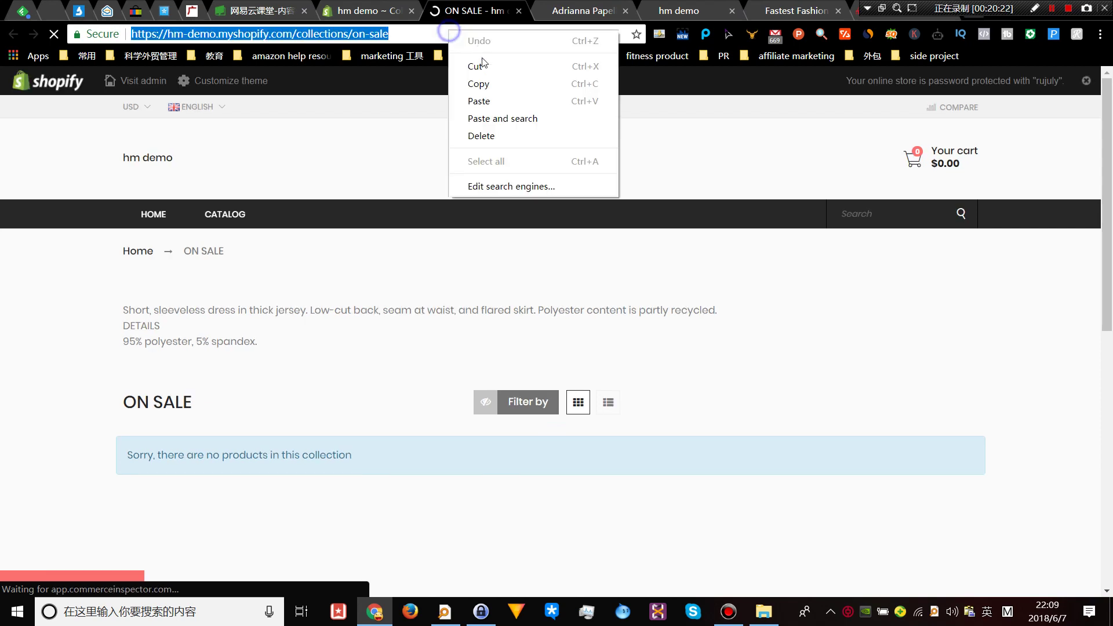
pyautogui.click(487, 82)
pyautogui.scroll(-4, 410, 308)
pyautogui.scroll(2, 405, 308)
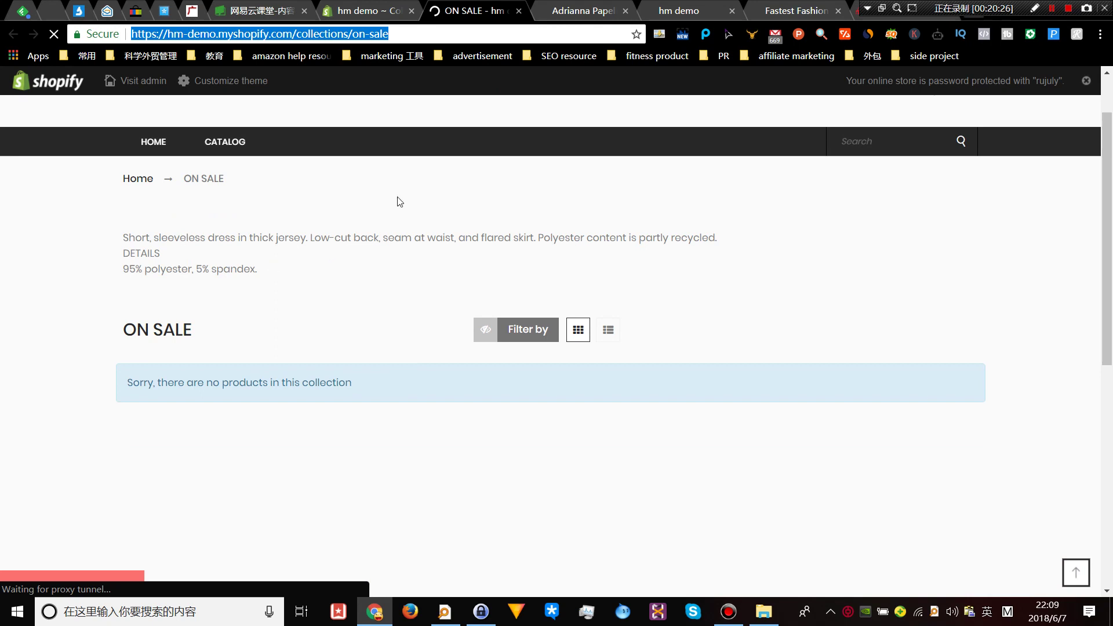
# - Remove the ON SALE description's text from "Polyester content is partly recycled." through the fabric composition, and save the collection
pyautogui.hotkey('ctrl', 'shift', 'Tab')
pyautogui.scroll(-1, 432, 374)
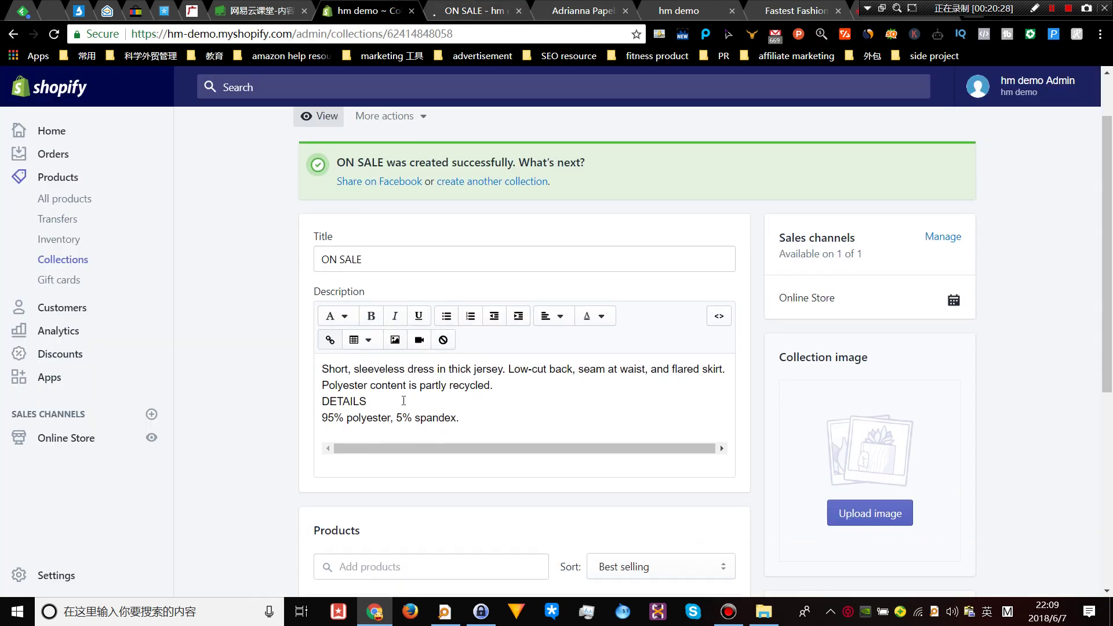
pyautogui.moveTo(456, 417); pyautogui.dragTo(311, 390)
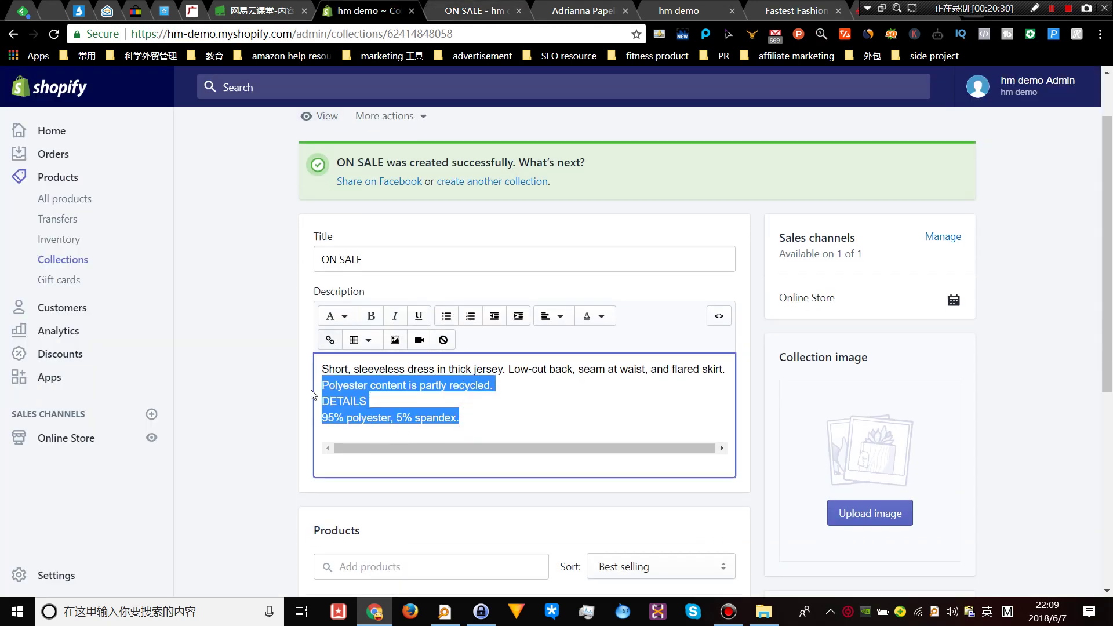
pyautogui.press('BackSpace')
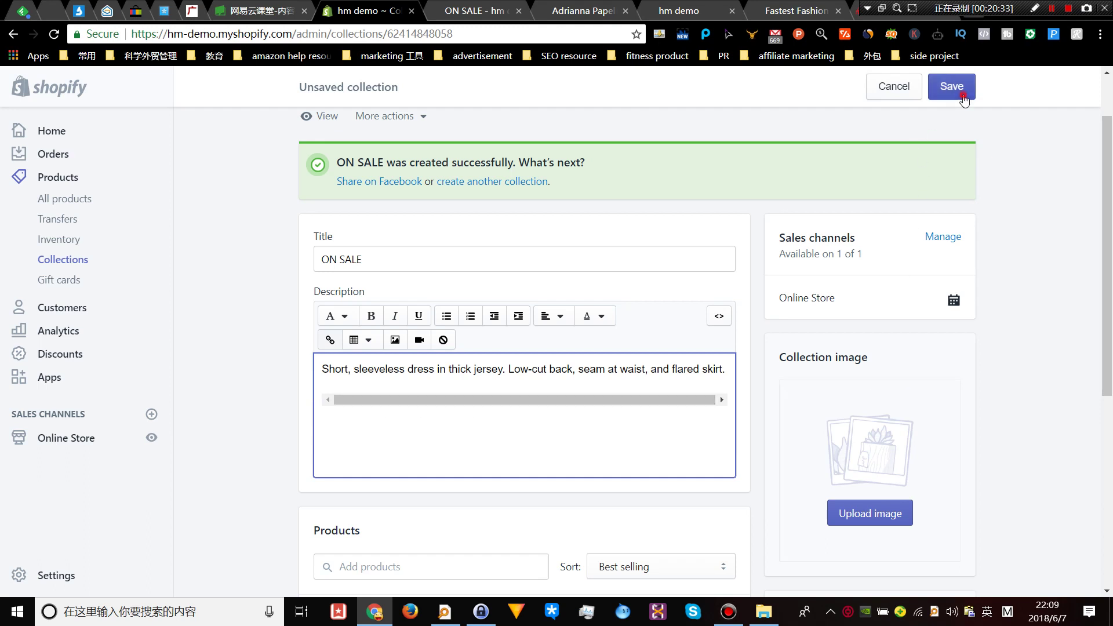
pyautogui.click(964, 99)
# - Reload the ON SALE storefront page and check the shortened description and the collection's web address
pyautogui.click(476, 10)
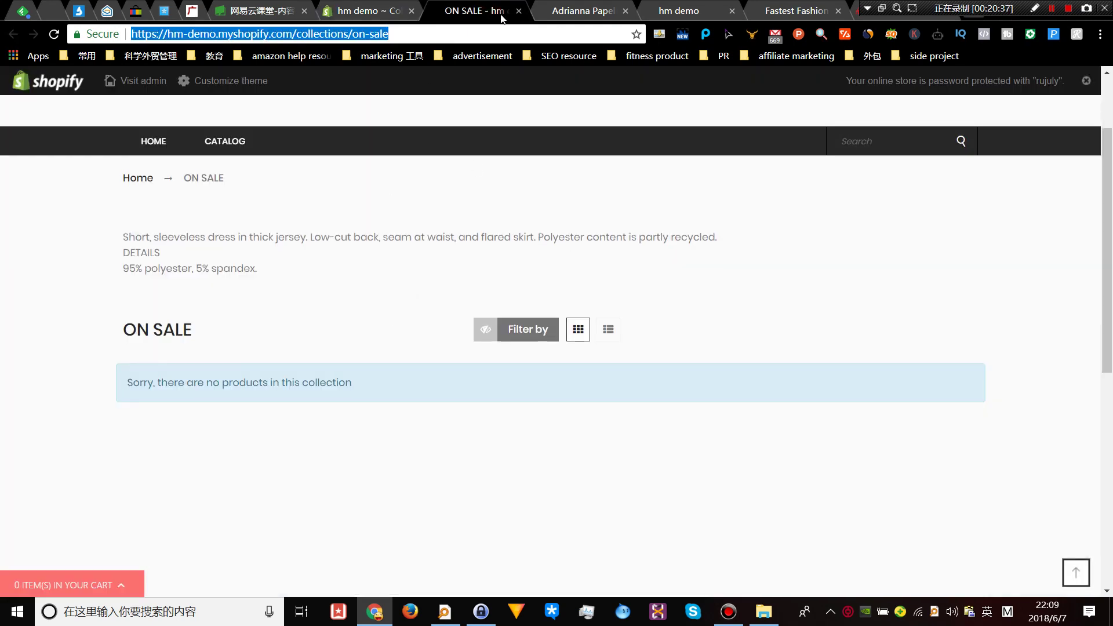
pyautogui.click(580, 10)
pyautogui.rightClick(579, 11)
pyautogui.click(484, 11)
pyautogui.rightClick(484, 10)
pyautogui.click(510, 33)
pyautogui.click(364, 6)
pyautogui.click(473, 10)
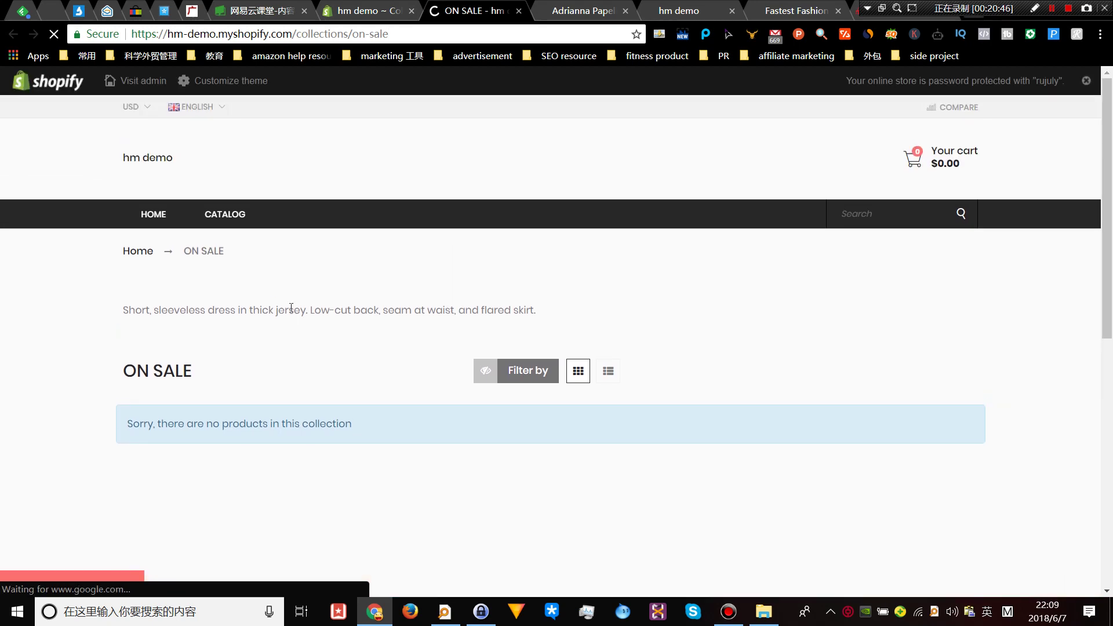
pyautogui.rightClick(322, 34)
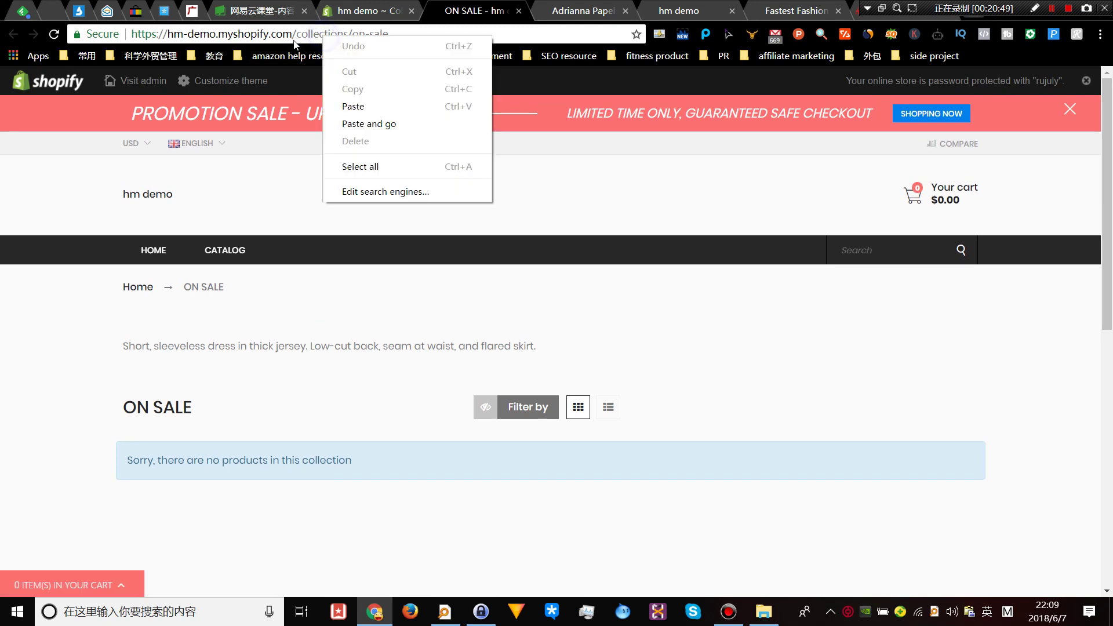
# - Copy the web address of the ON SALE collection page on the storefront
pyautogui.click(295, 35)
pyautogui.rightClick(293, 37)
pyautogui.click(325, 94)
# - Open the Online Store themes page in the admin and check the promotion banner on the storefront's ON SALE page
pyautogui.click(377, 11)
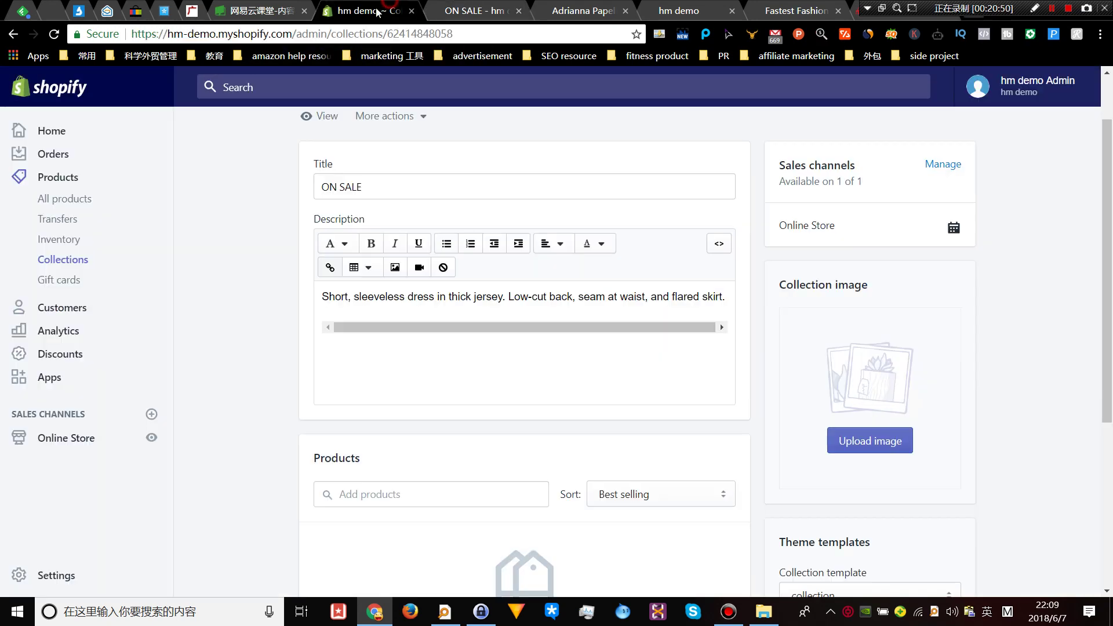
pyautogui.click(82, 439)
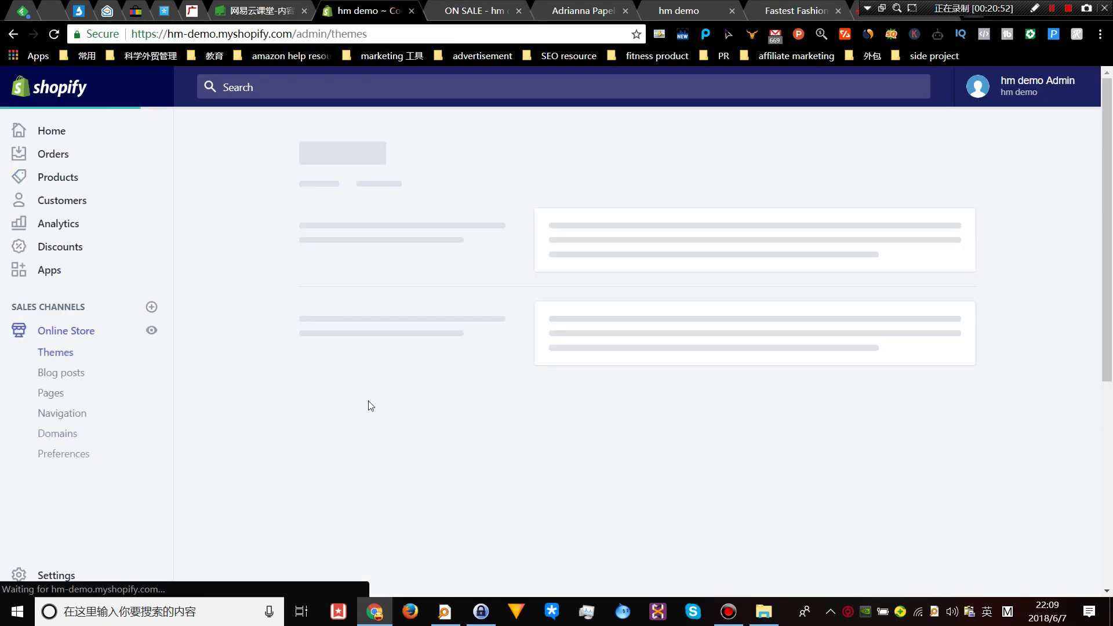
pyautogui.click(580, 10)
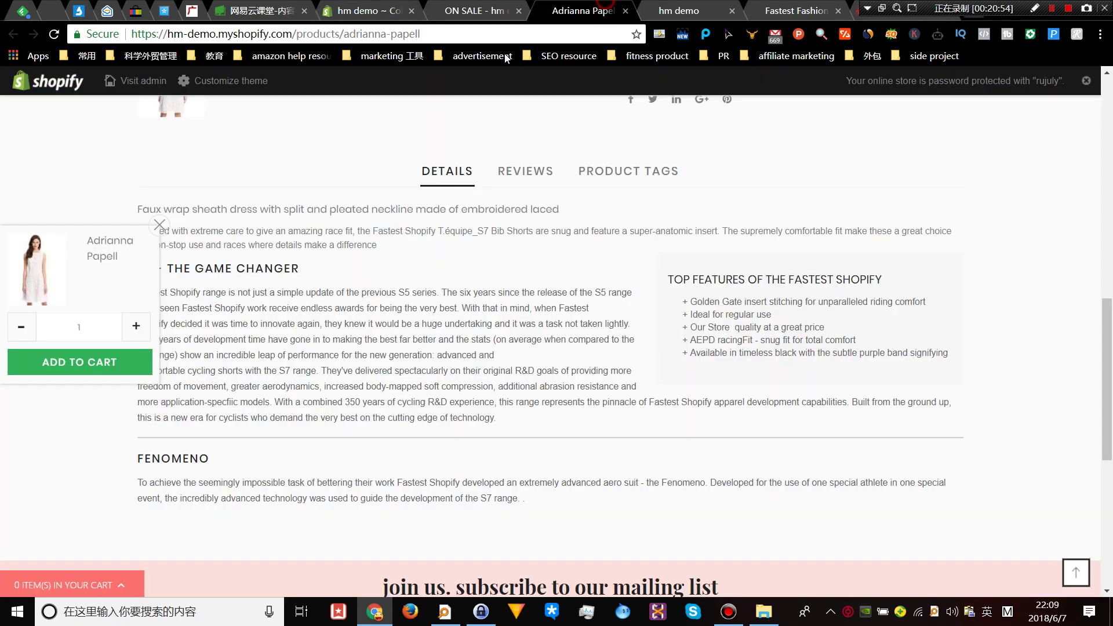
pyautogui.click(455, 5)
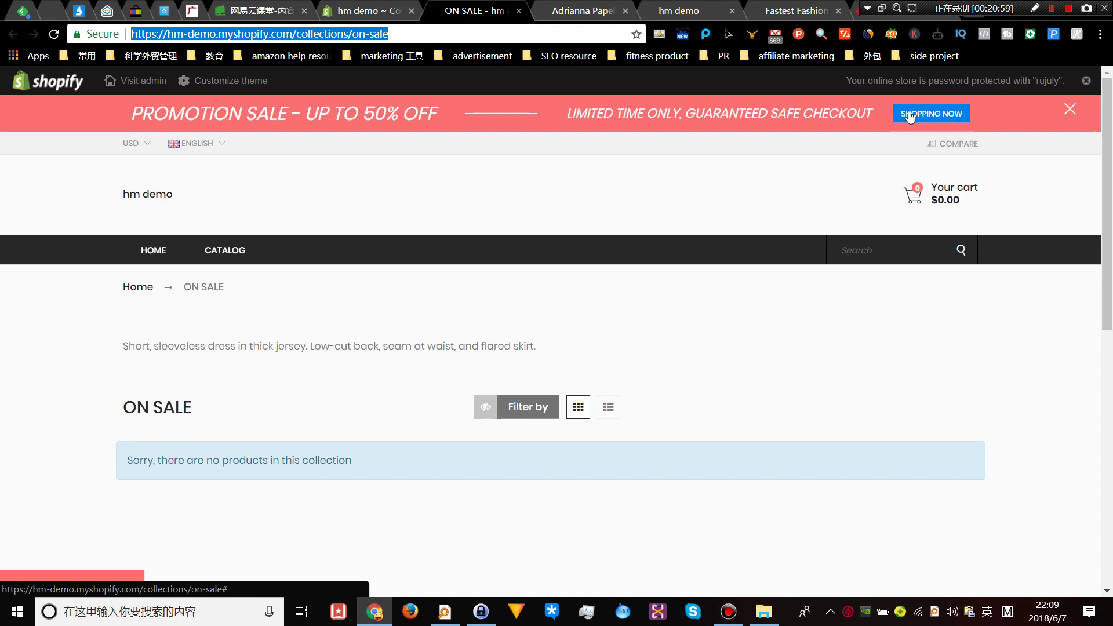
pyautogui.click(369, 10)
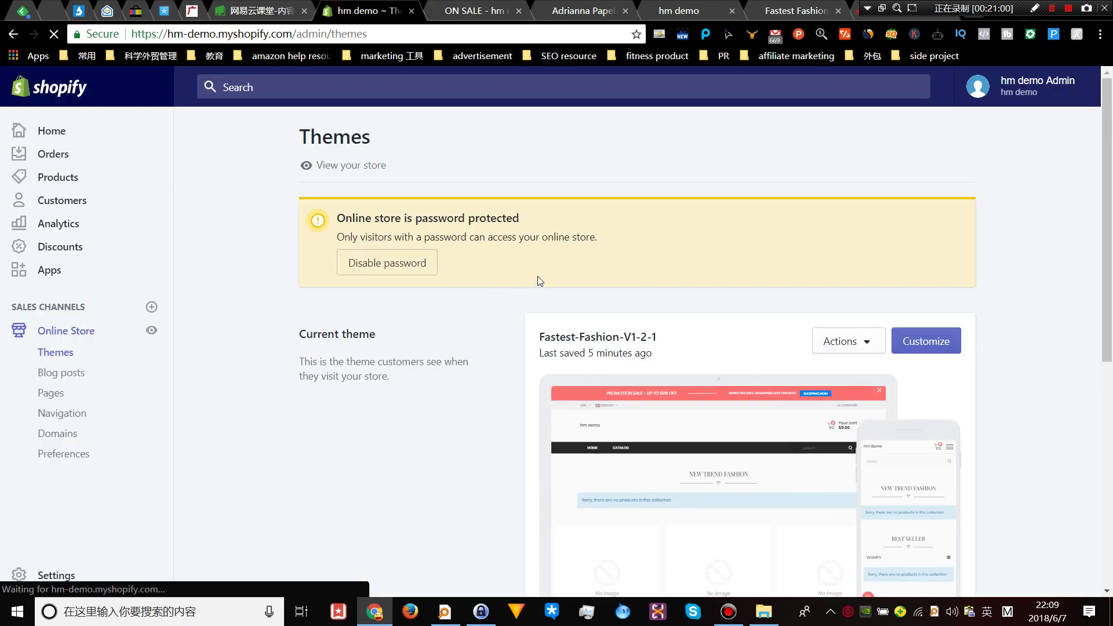
# - Turn off password protection for the online store and save the preferences
pyautogui.click(418, 262)
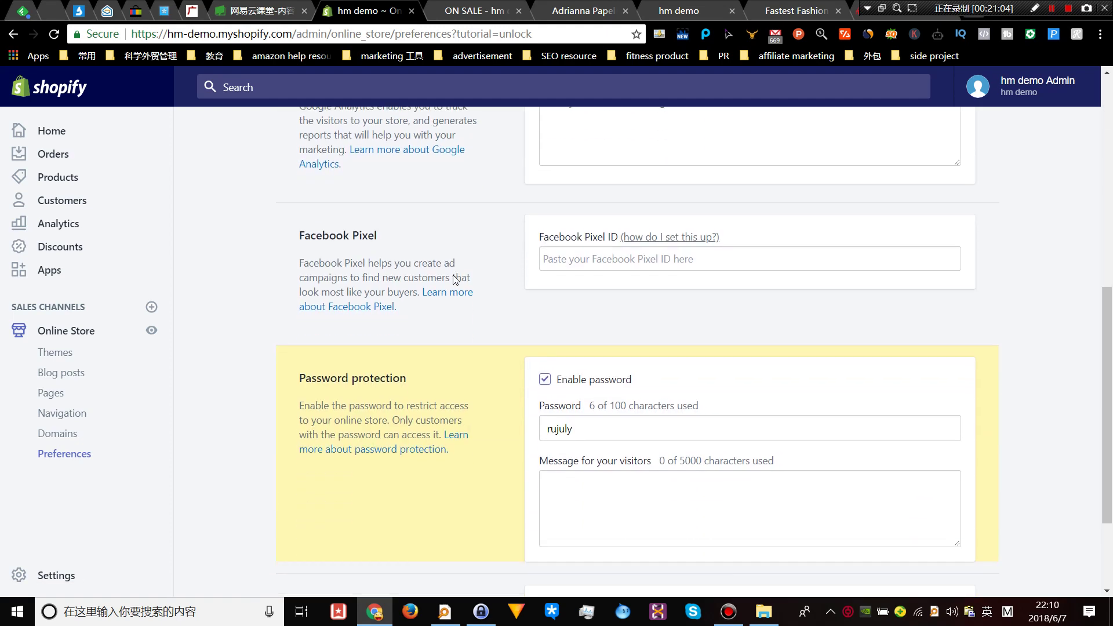
pyautogui.click(544, 366)
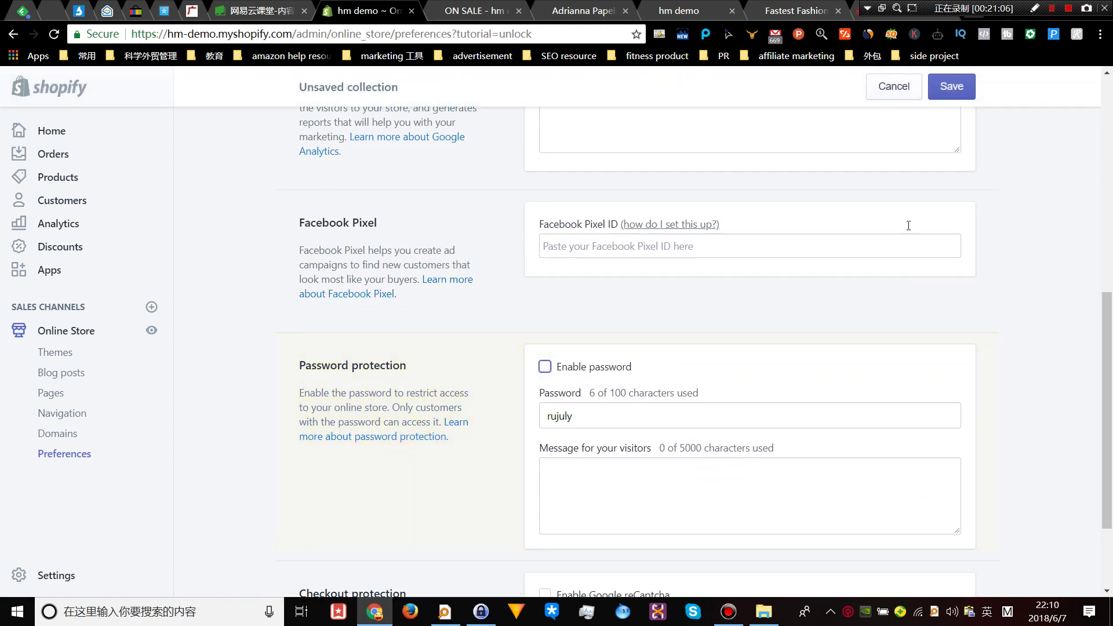
pyautogui.click(950, 86)
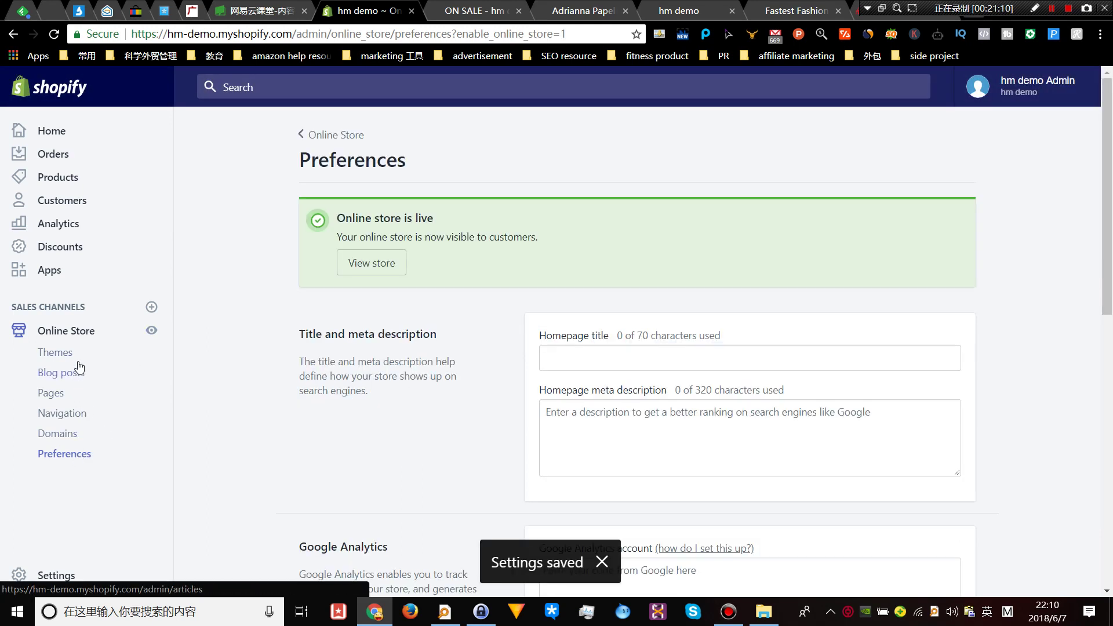
# - Open the current theme Fastest-Fashion-V1-2-1 for customization and show its theme settings
pyautogui.click(69, 354)
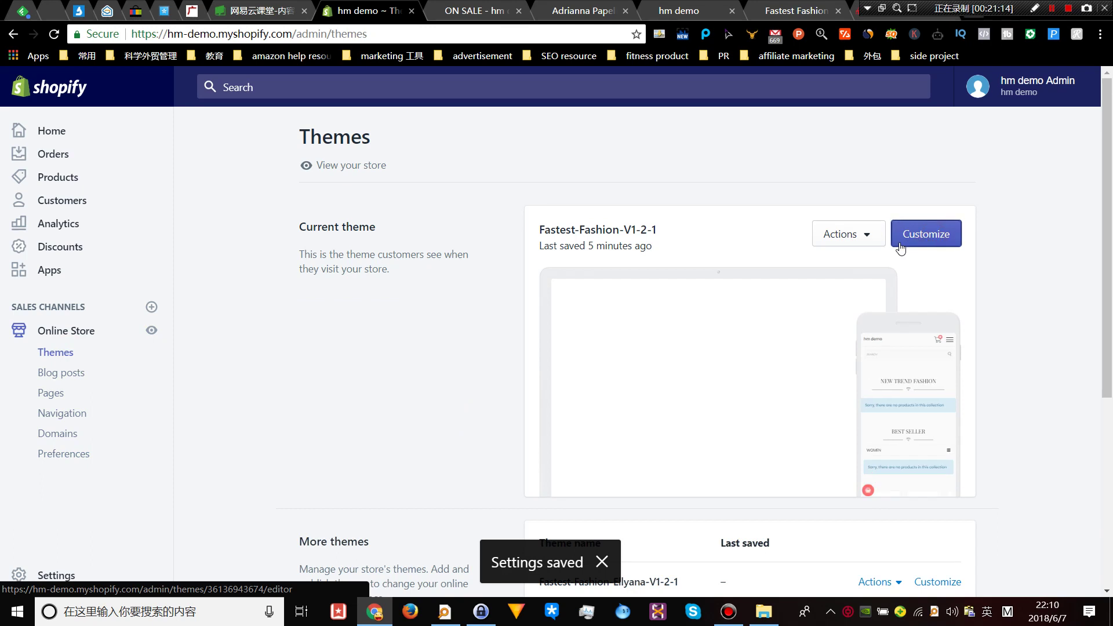
pyautogui.click(919, 232)
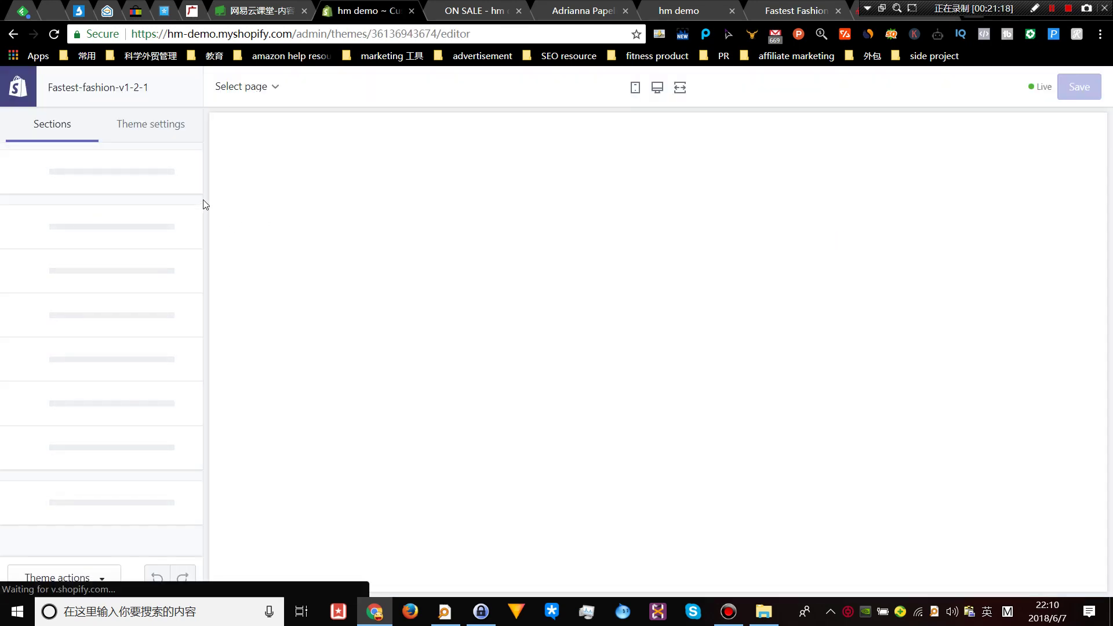
pyautogui.click(149, 128)
# - Examine the list of theme settings categories to find the one controlling the promotion banner
pyautogui.scroll(-2, 108, 277)
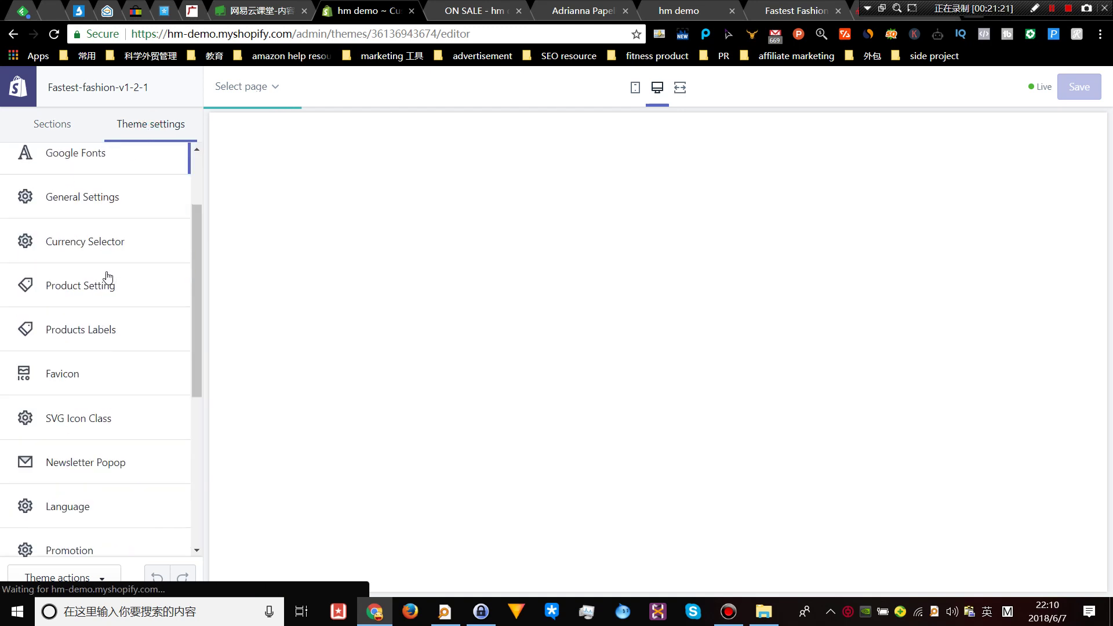
pyautogui.scroll(-2, 108, 278)
pyautogui.scroll(-2, 108, 273)
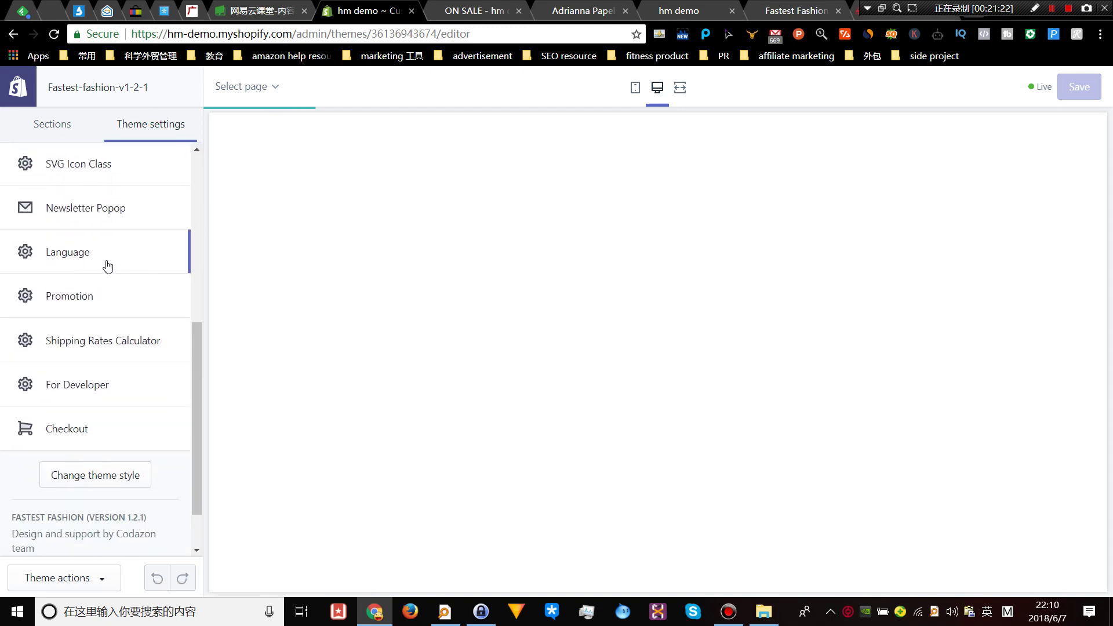
pyautogui.scroll(6, 107, 266)
pyautogui.scroll(-1, 108, 268)
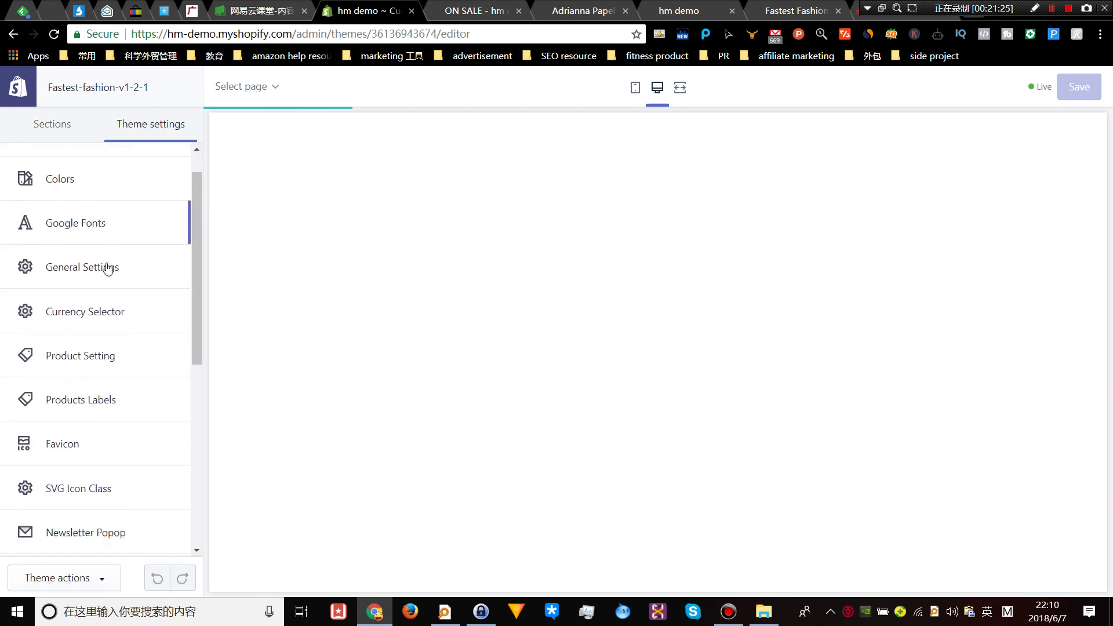
pyautogui.scroll(-4, 107, 268)
pyautogui.scroll(-1, 109, 290)
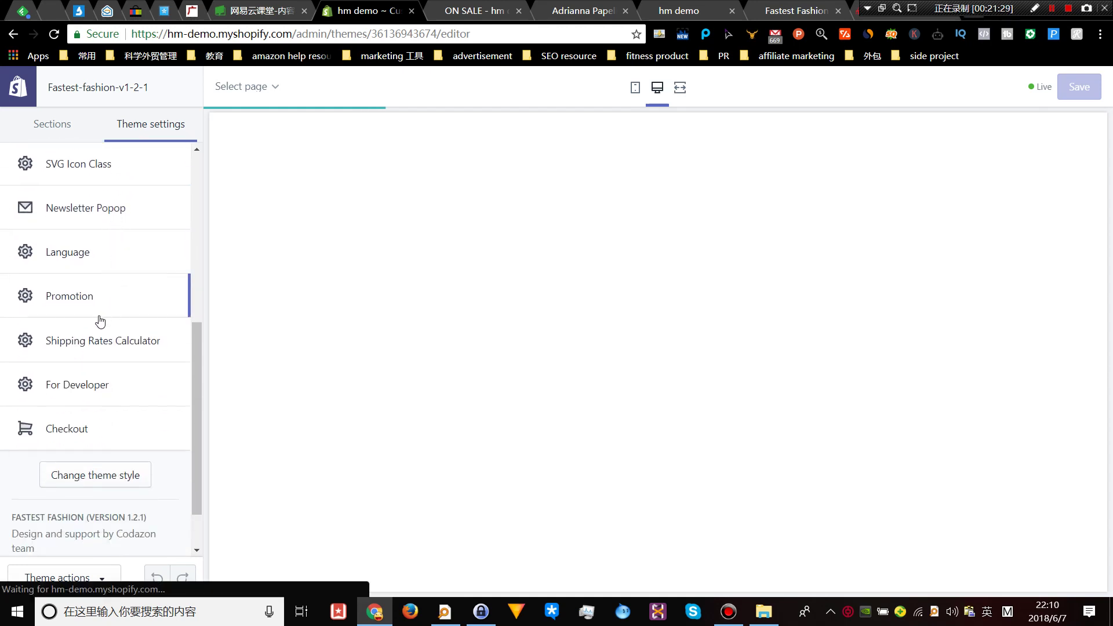
pyautogui.scroll(6, 101, 325)
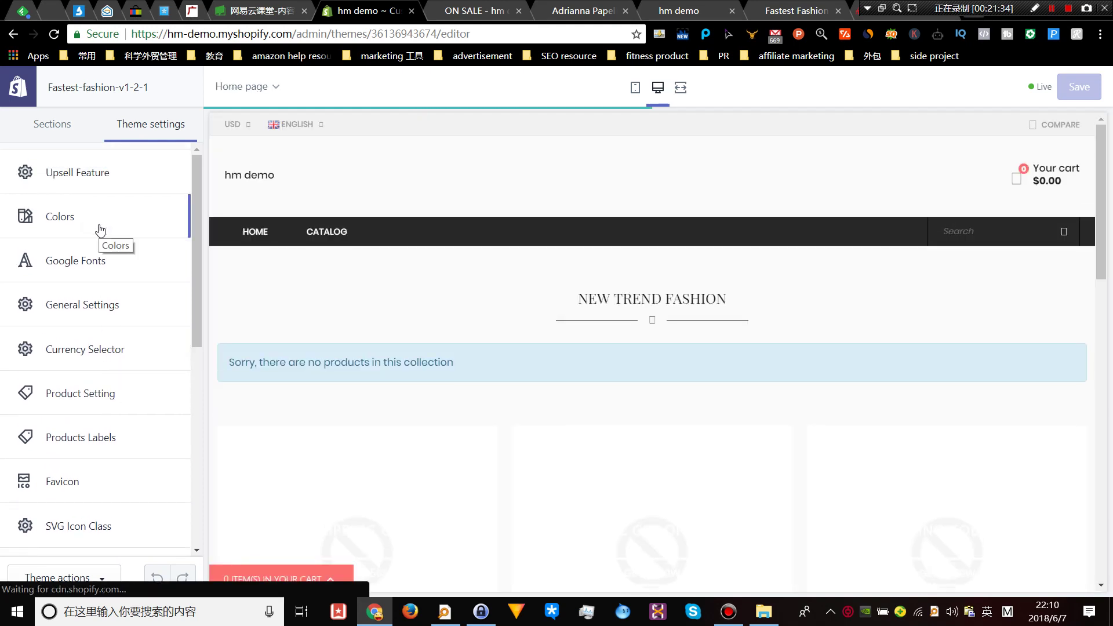
pyautogui.scroll(-1, 99, 231)
# - Look through the Header section's settings for promotion banner options, and return to the section list
pyautogui.click(59, 121)
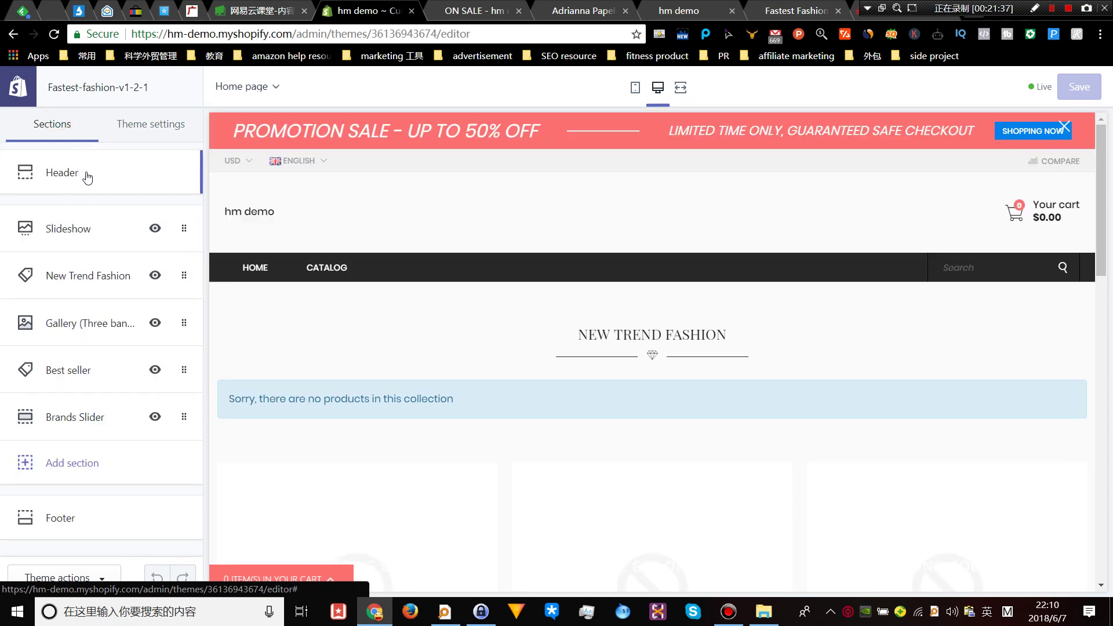
pyautogui.click(98, 186)
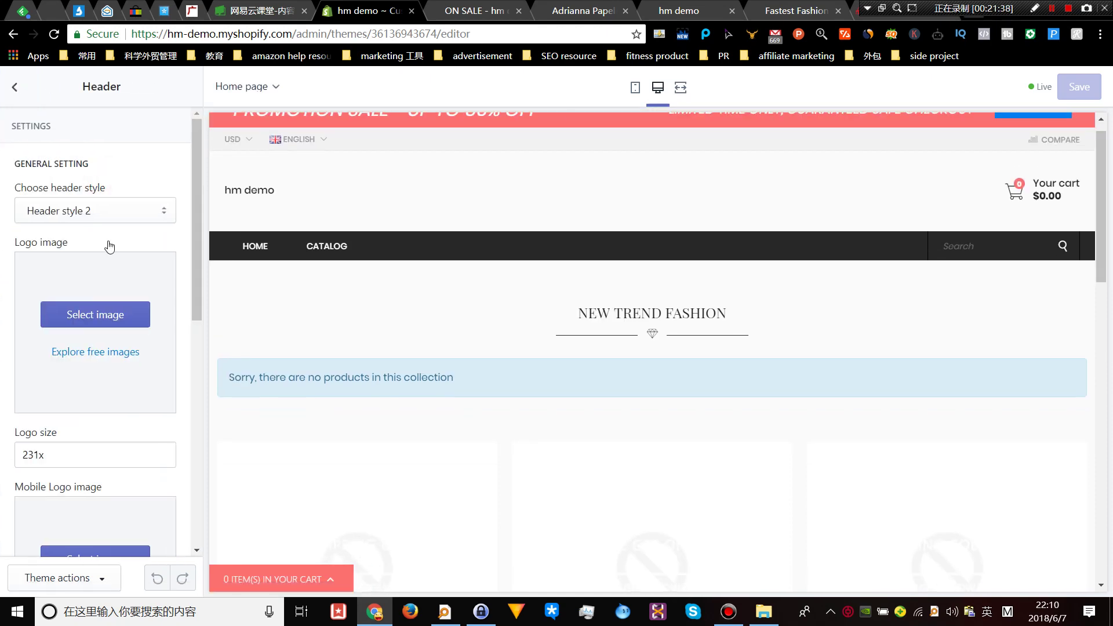
pyautogui.scroll(-10, 107, 246)
pyautogui.scroll(10, 110, 254)
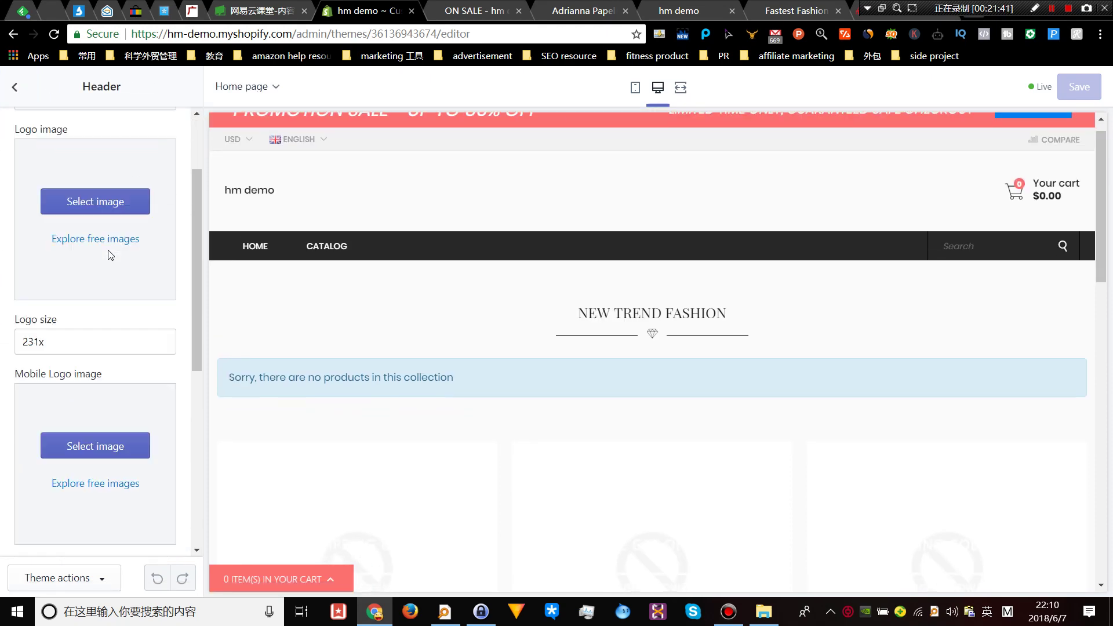
pyautogui.click(15, 87)
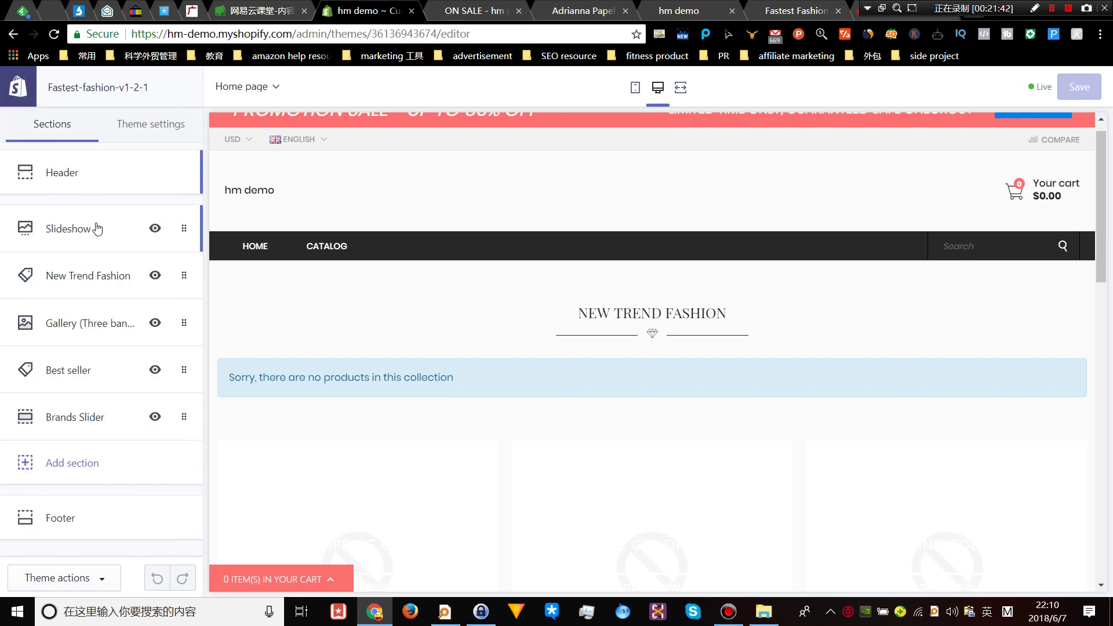
# - Open the Promotion category in the theme settings and review its style, background and Style 1 options
pyautogui.click(148, 124)
pyautogui.scroll(-3, 113, 204)
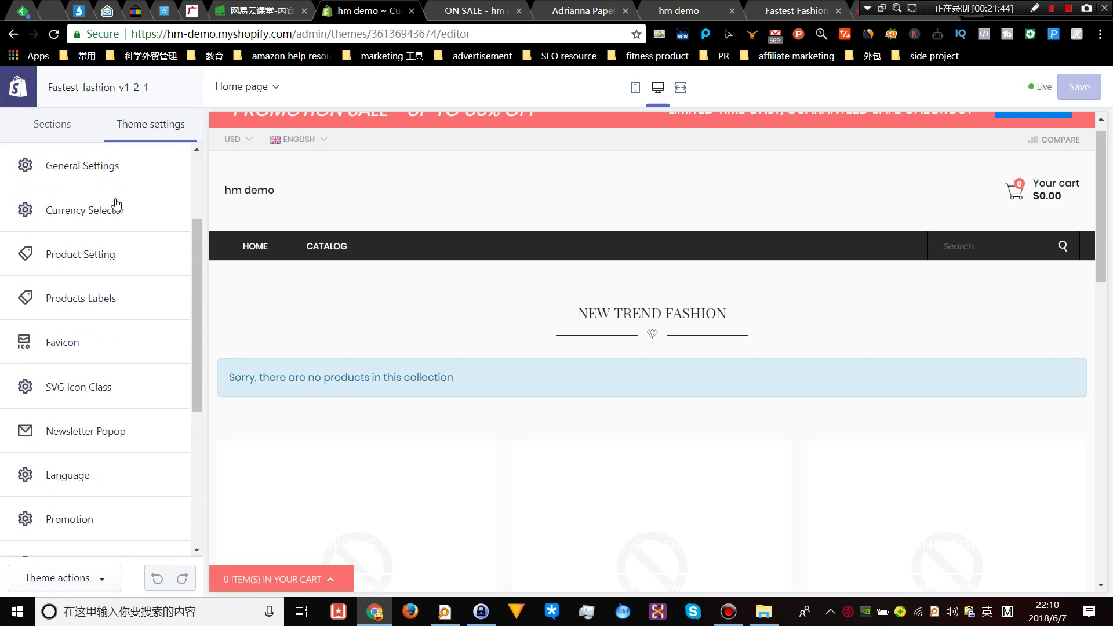
pyautogui.scroll(-3, 103, 251)
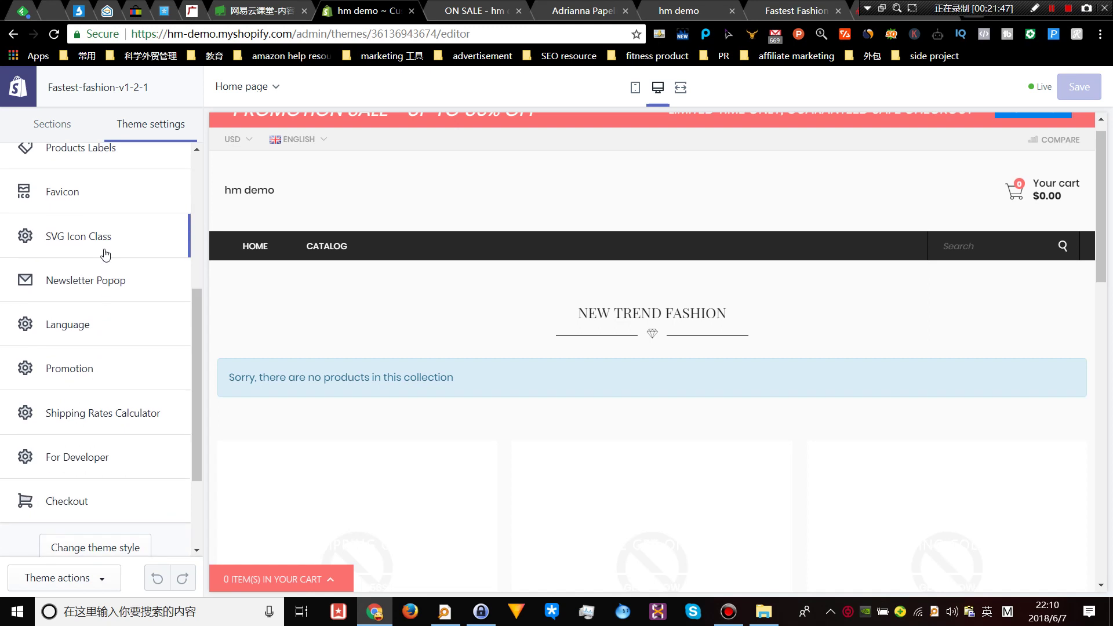
pyautogui.scroll(-2, 104, 253)
pyautogui.click(89, 294)
pyautogui.scroll(-5, 99, 221)
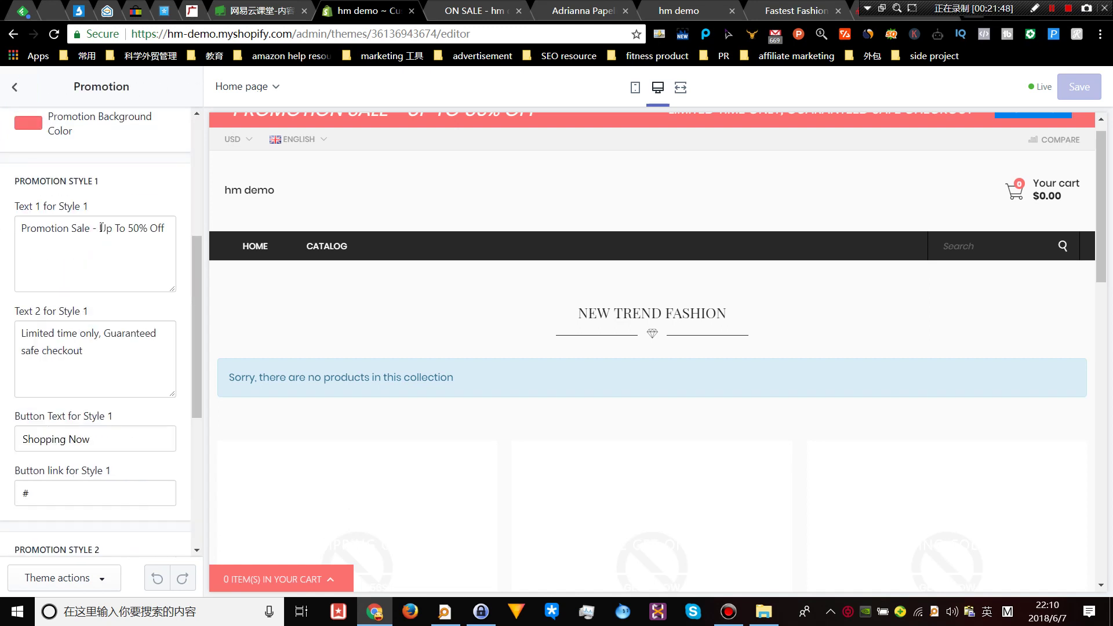
pyautogui.scroll(5, 102, 228)
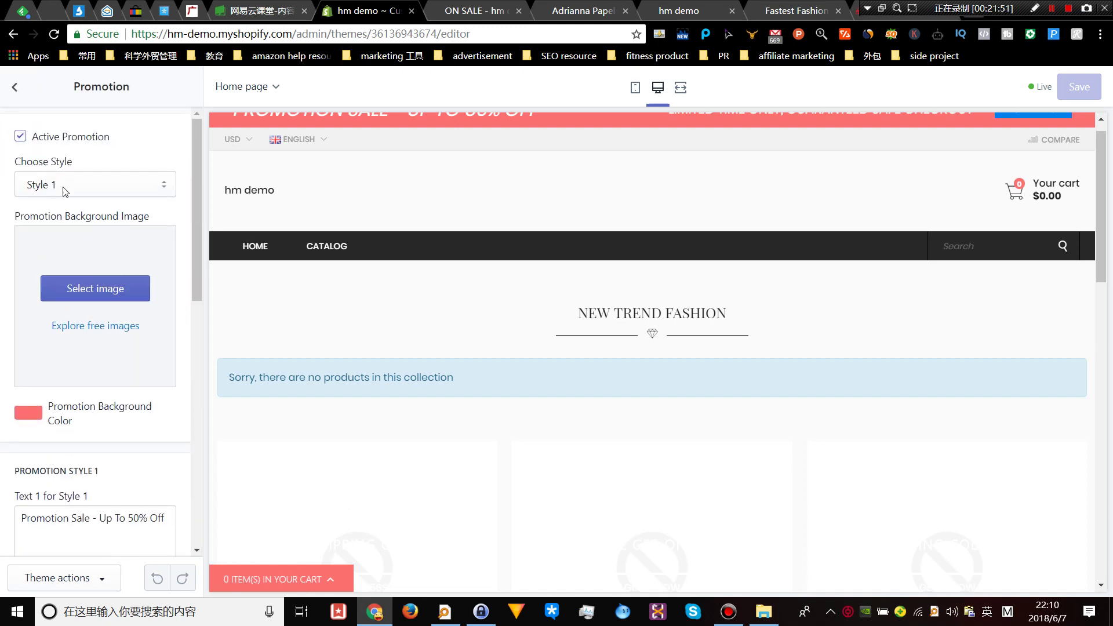
pyautogui.scroll(1, 656, 324)
pyautogui.scroll(-8, 31, 347)
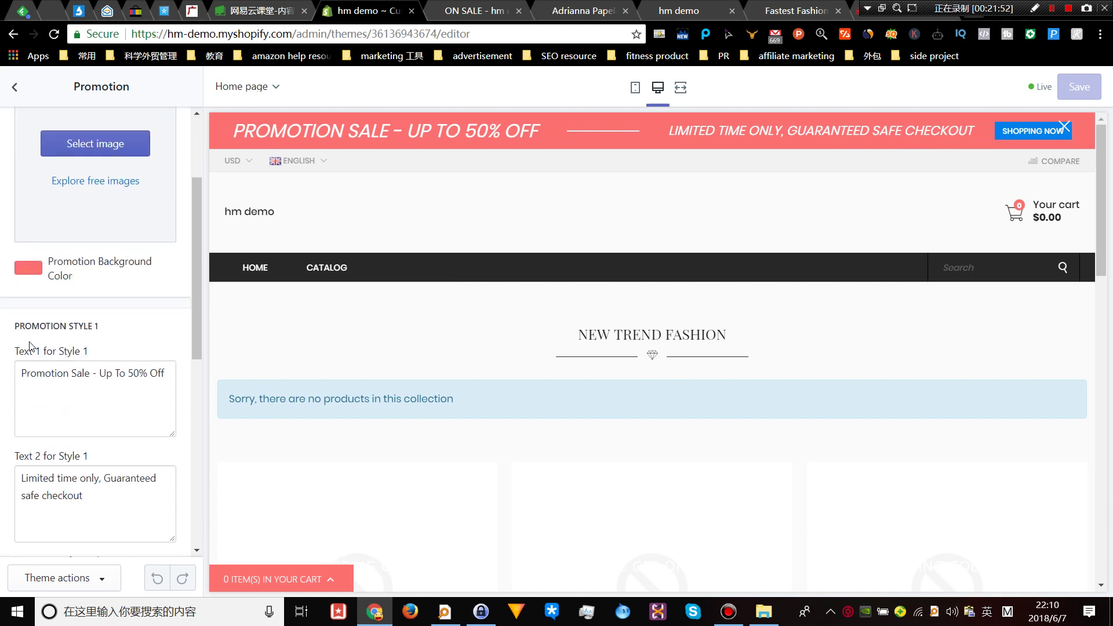
pyautogui.doubleClick(52, 349)
pyautogui.rightClick(51, 350)
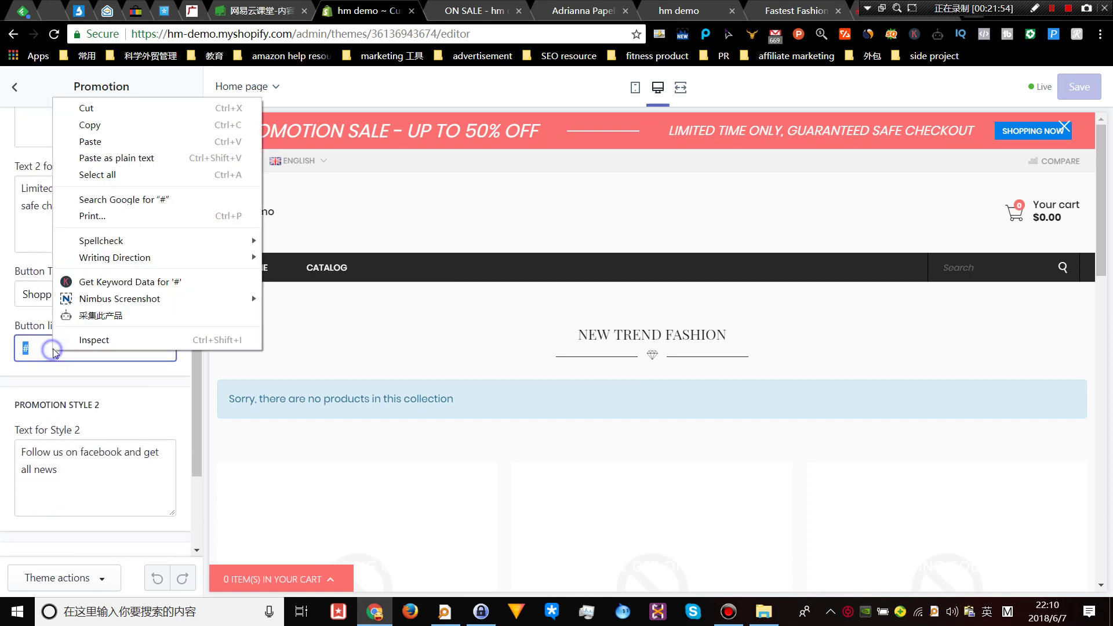
pyautogui.click(124, 161)
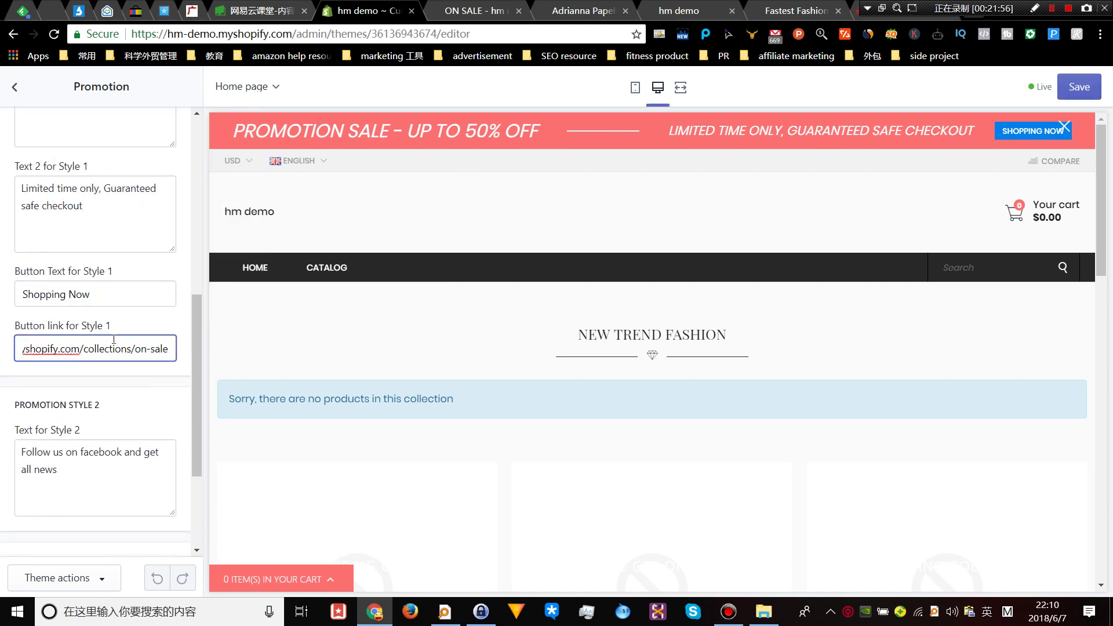
pyautogui.click(1084, 93)
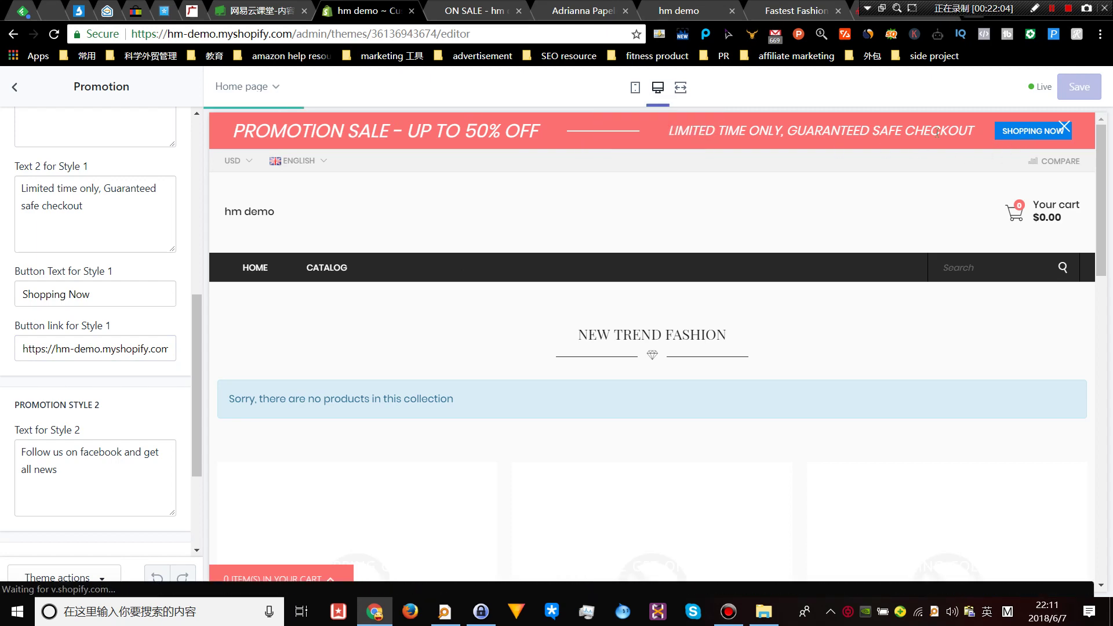
# - Look over the storefront's ON SALE collection page that the promotion button links to
pyautogui.click(449, 7)
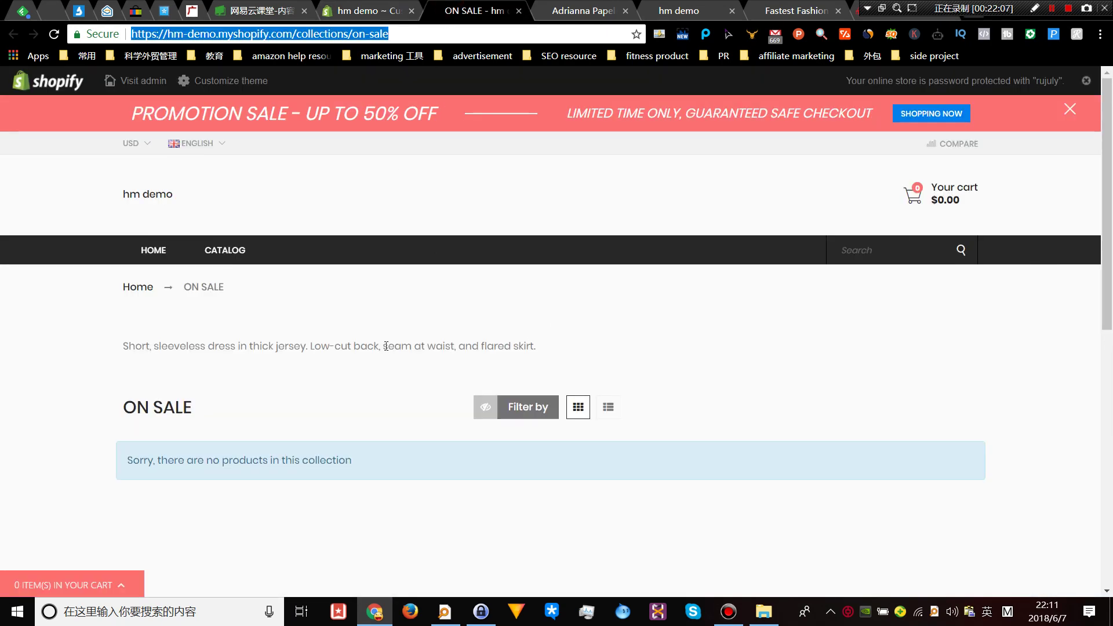
pyautogui.scroll(-8, 385, 346)
pyautogui.scroll(8, 368, 338)
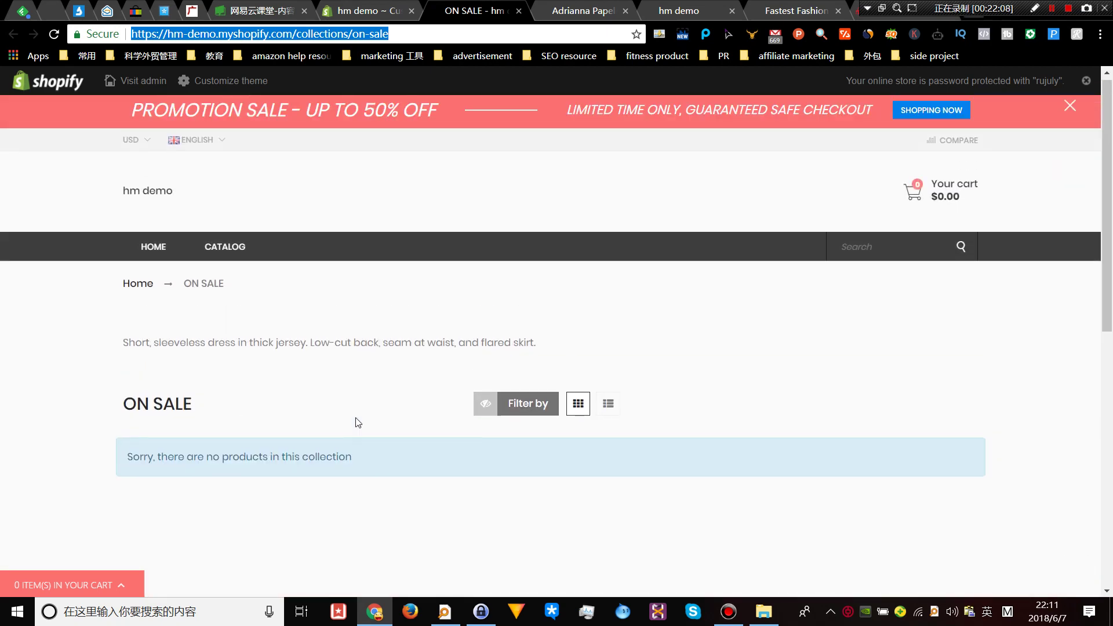
# - Leave the Promotion settings, open the home page's Slideshow section in the theme editor, and bring up the storefront home page
pyautogui.click(383, 7)
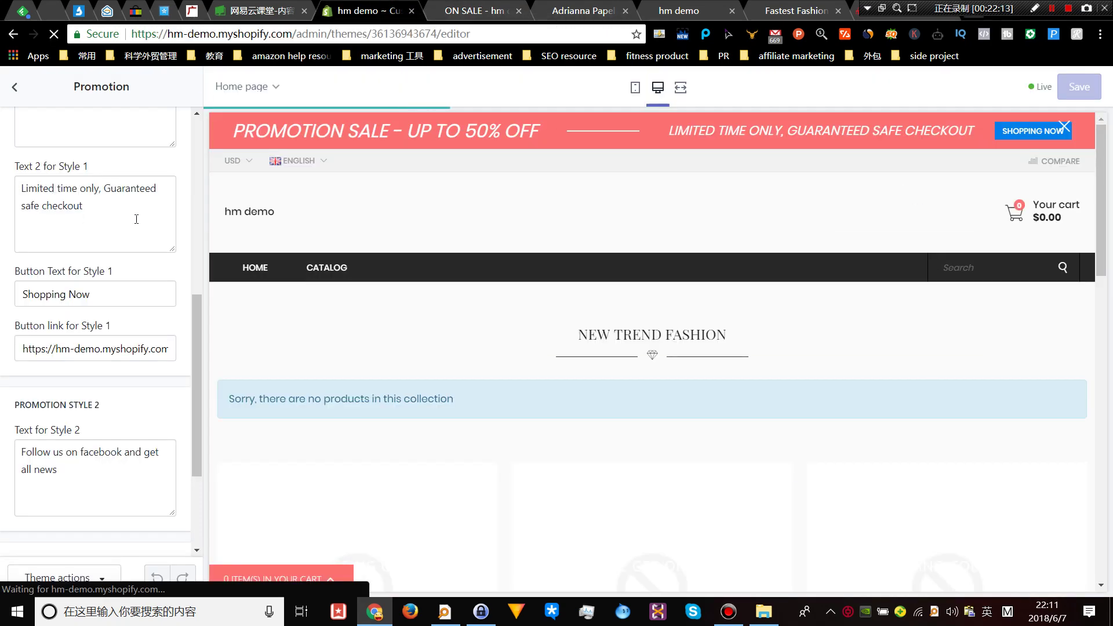
pyautogui.scroll(8, 136, 219)
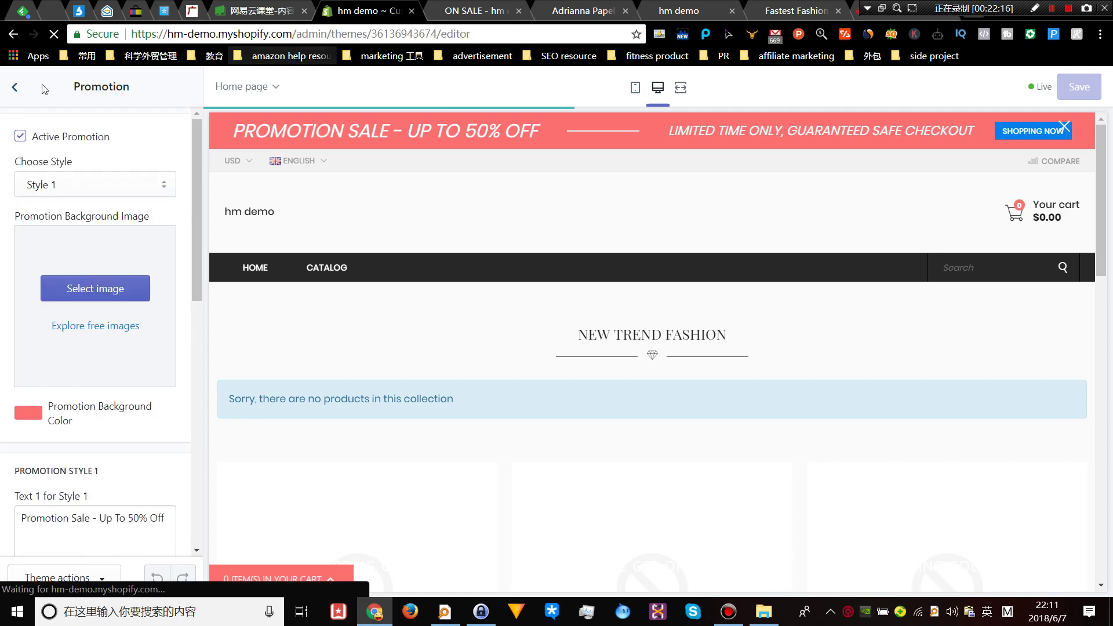
pyautogui.click(13, 88)
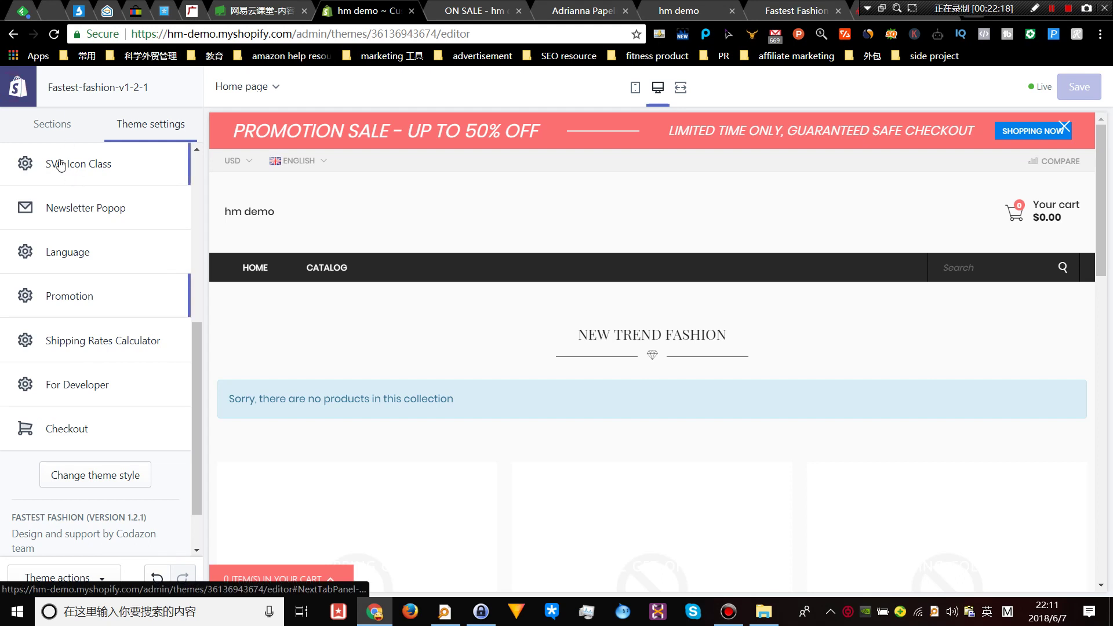
pyautogui.click(51, 124)
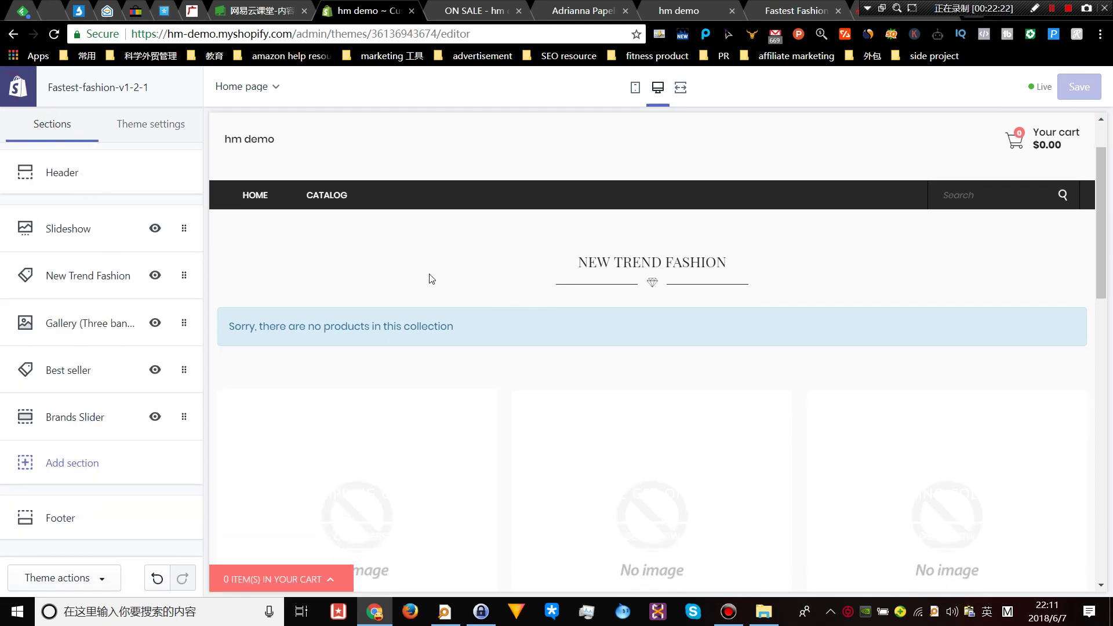
pyautogui.click(76, 224)
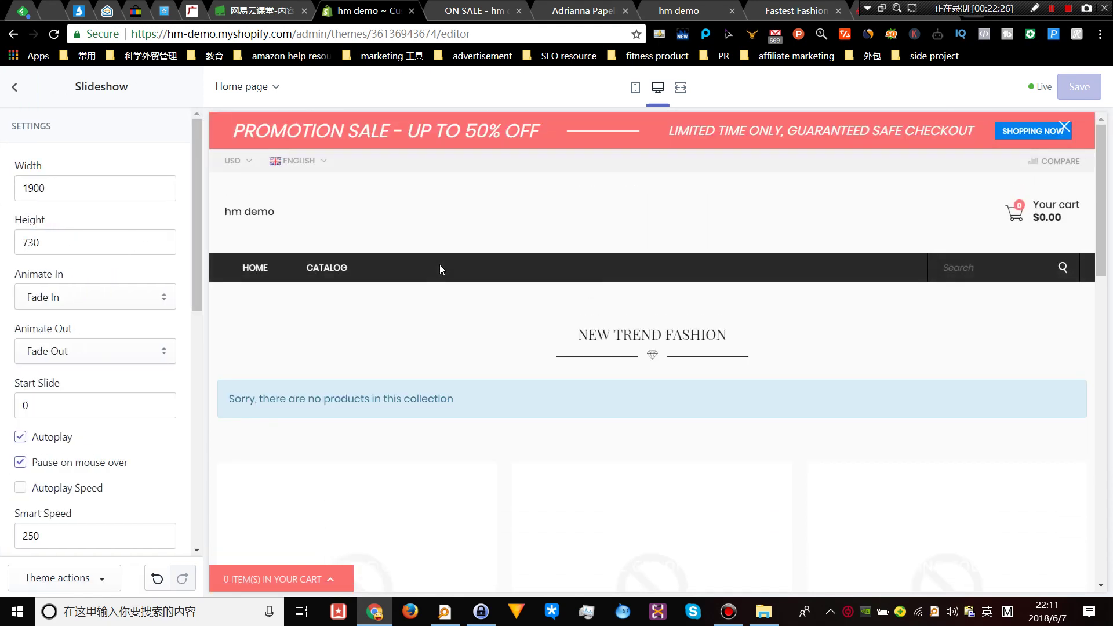
pyautogui.click(687, 8)
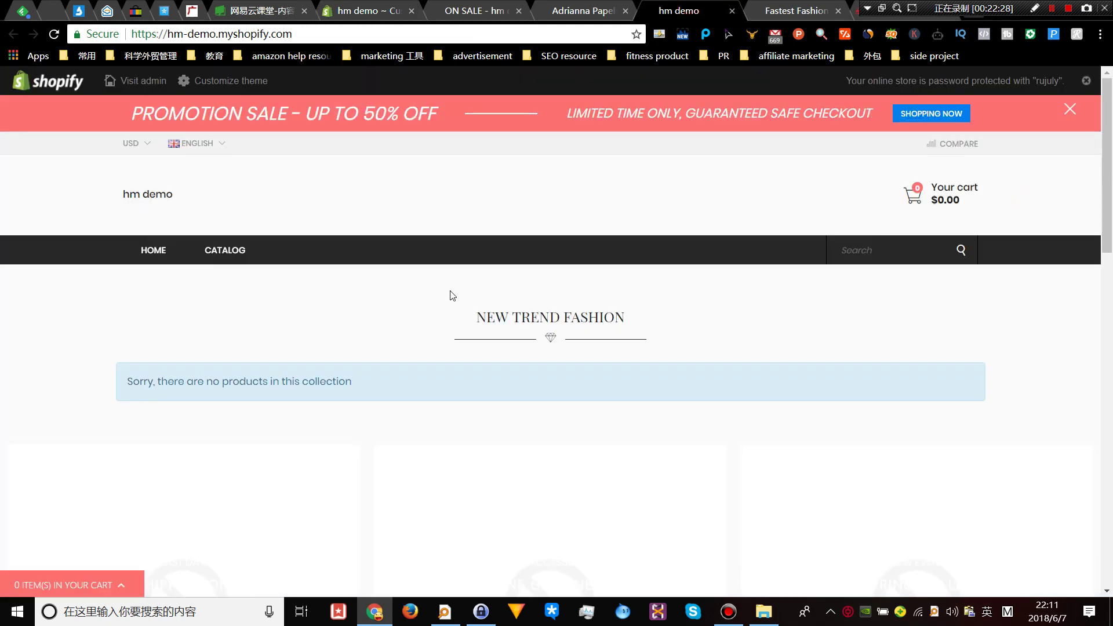
# - Save the SUMMER SALE slide image from the Fastest Fashion demo store as a PNG in the hm demo folder
pyautogui.click(479, 8)
pyautogui.click(580, 9)
pyautogui.click(696, 8)
pyautogui.click(795, 9)
pyautogui.rightClick(361, 243)
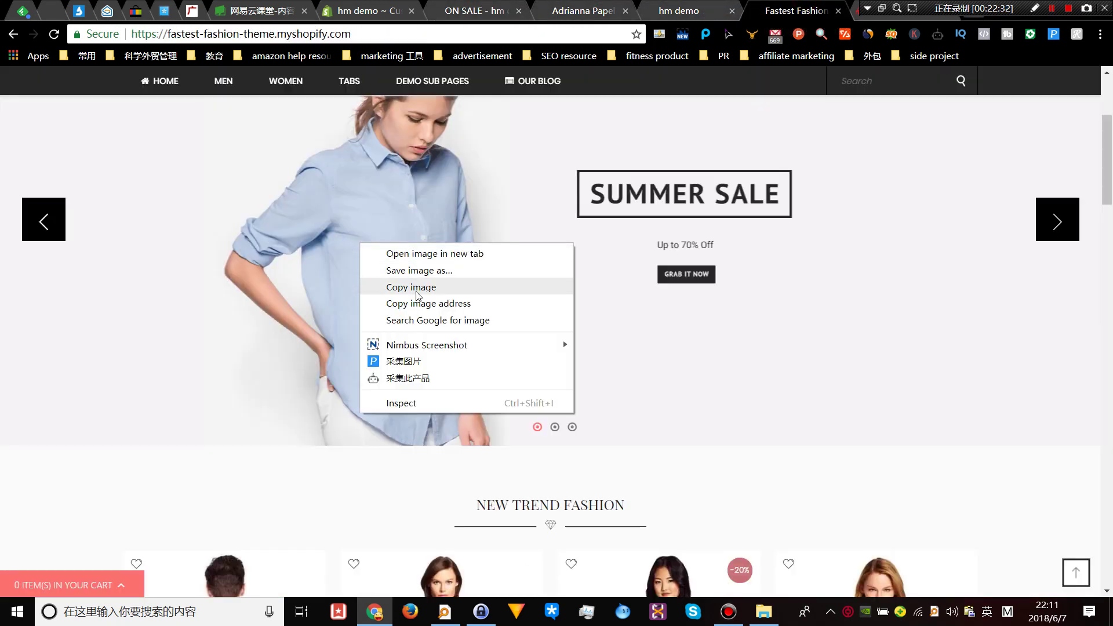
pyautogui.click(419, 270)
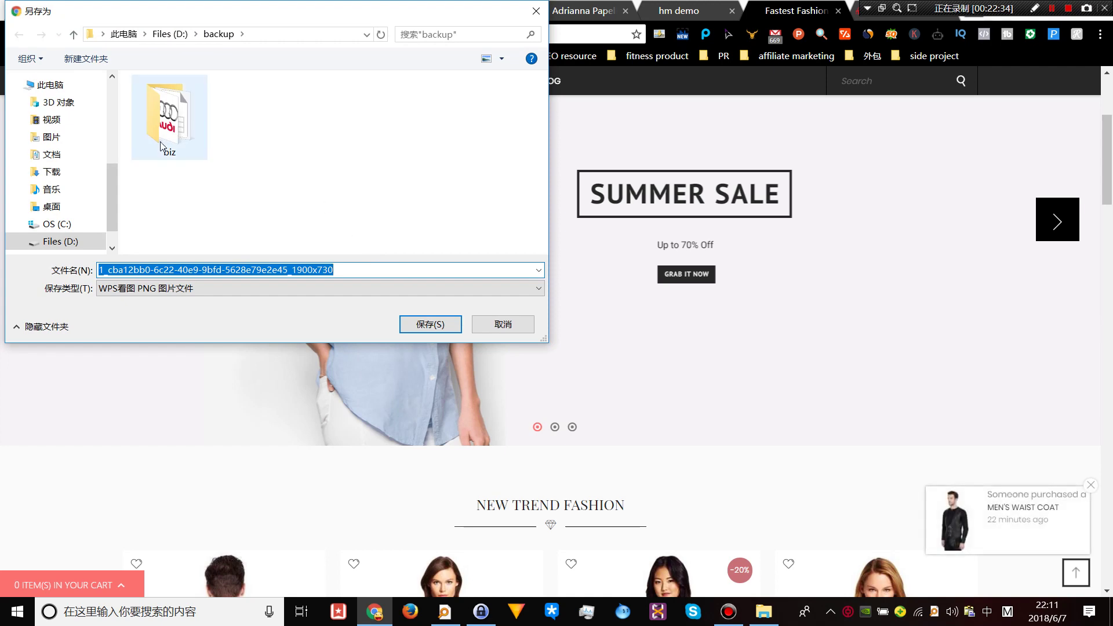
pyautogui.scroll(5, 73, 202)
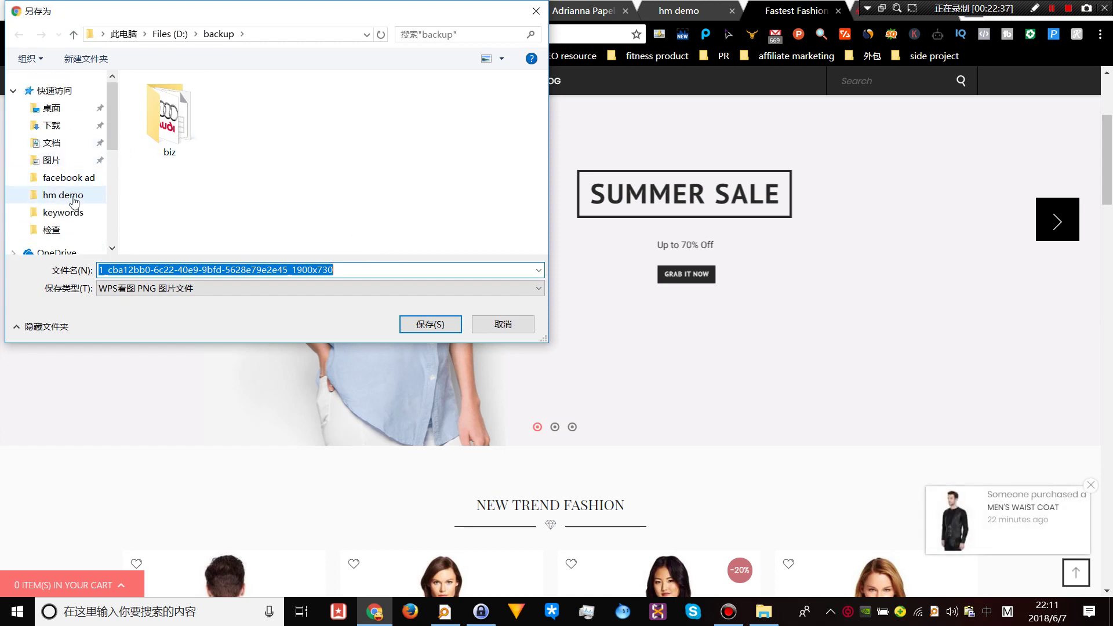
pyautogui.click(74, 197)
pyautogui.click(430, 324)
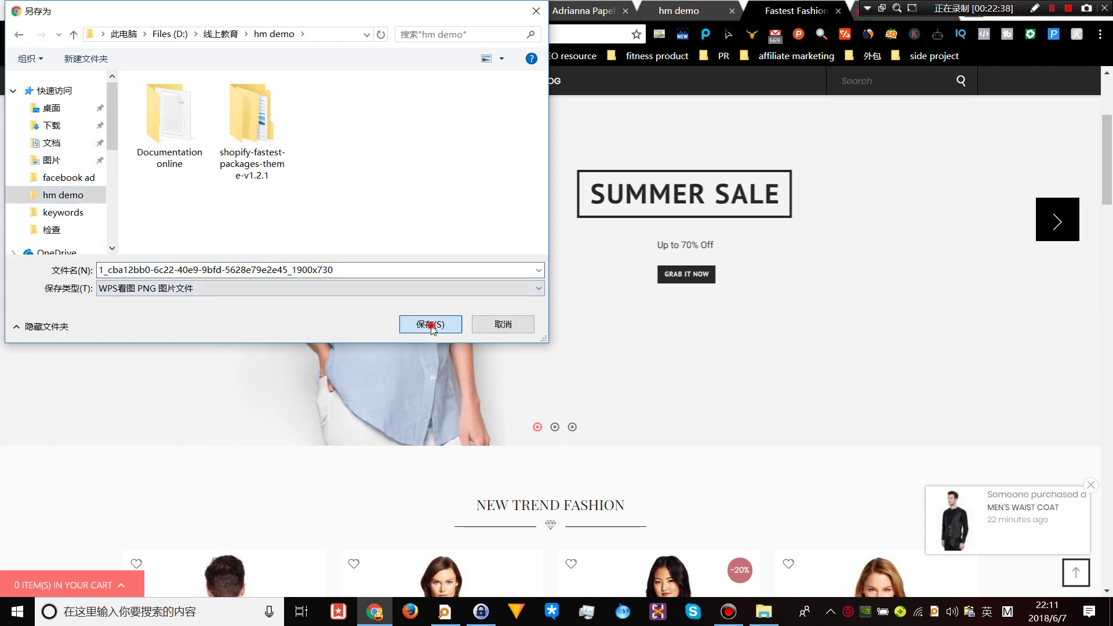
# - Advance the demo slideshow to the BACKPACK and UNIQLO JACKETS slides, saving an image into the hm demo folder at each one
pyautogui.click(1049, 225)
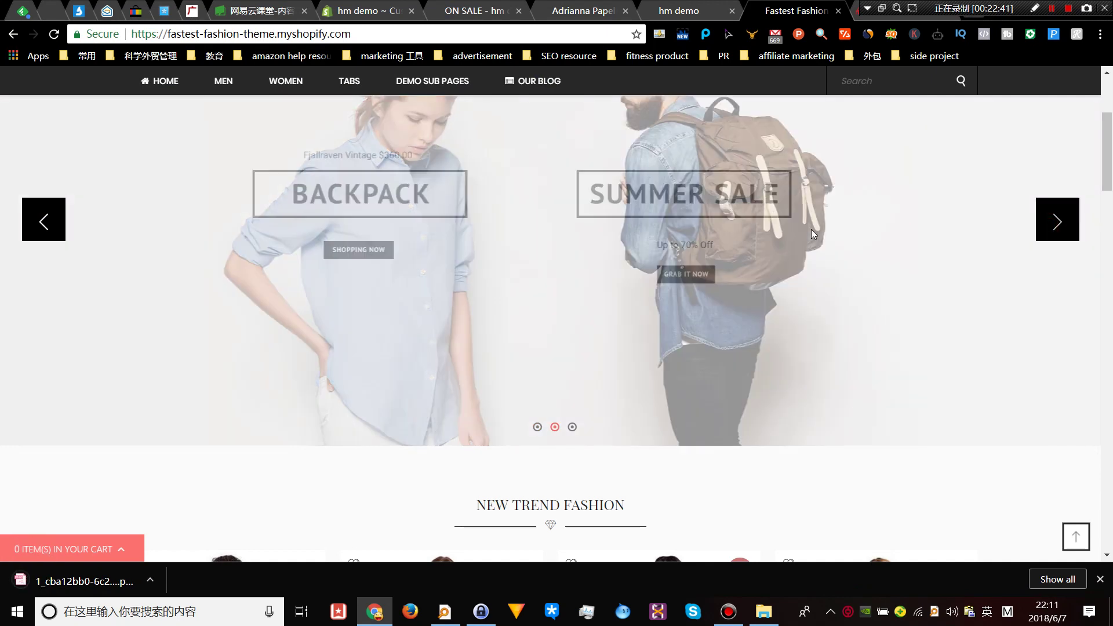
pyautogui.rightClick(558, 186)
pyautogui.click(614, 214)
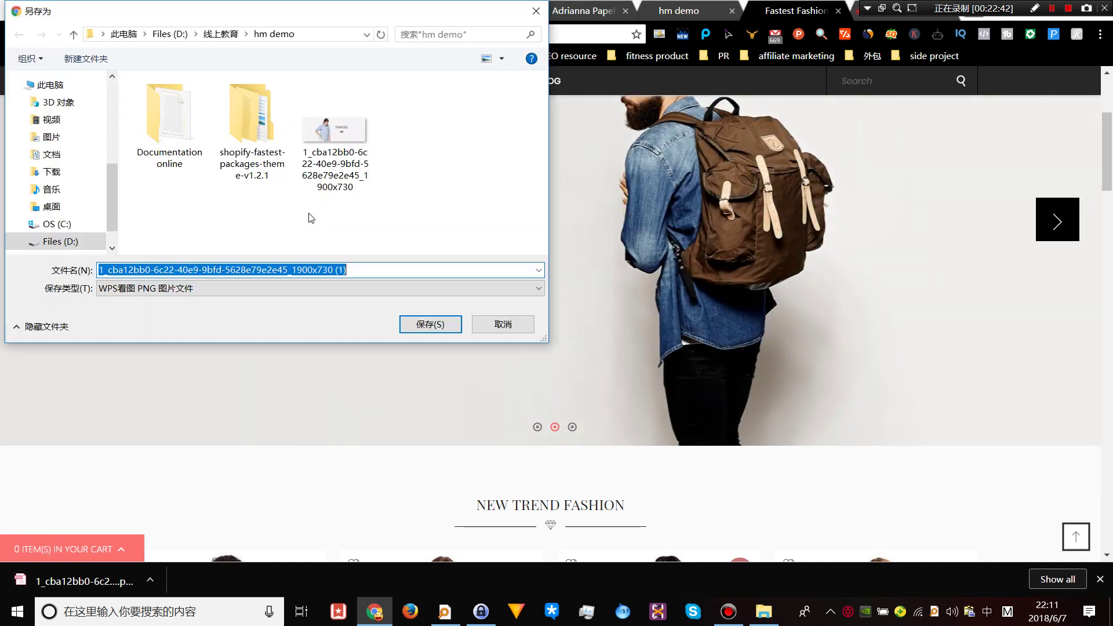
pyautogui.click(436, 324)
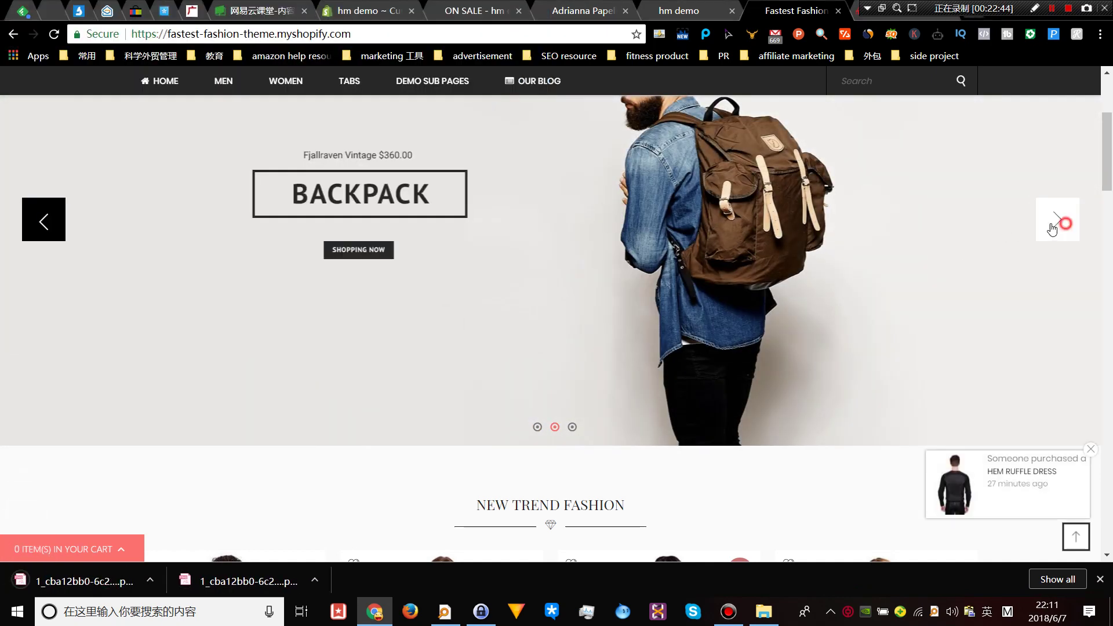
pyautogui.click(1058, 221)
pyautogui.rightClick(493, 197)
pyautogui.click(510, 226)
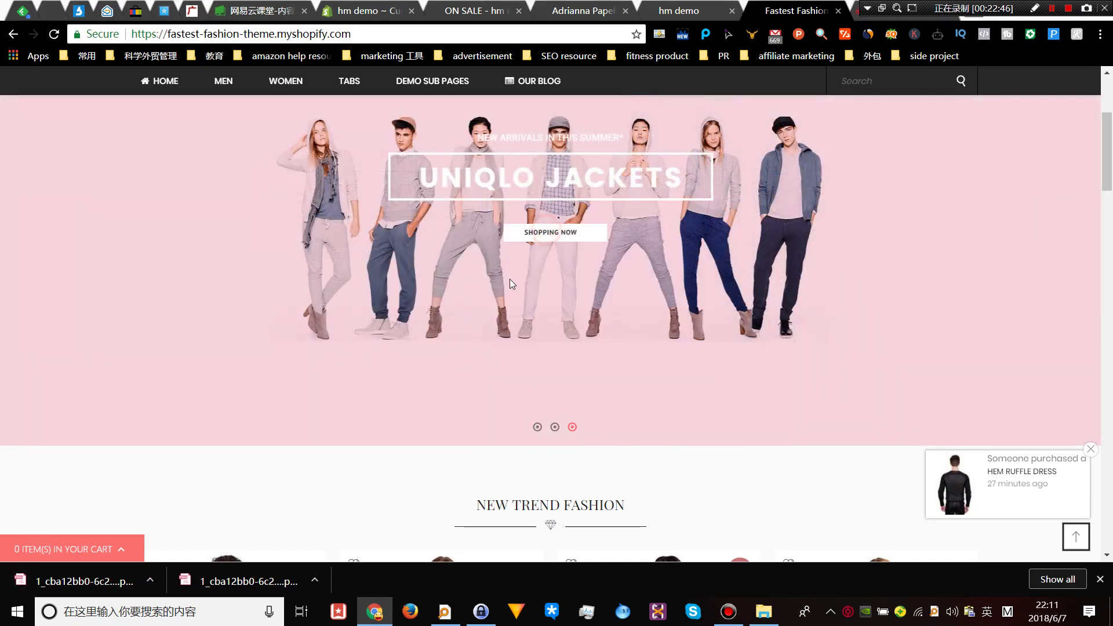
pyautogui.click(431, 324)
# - Return to the theme editor's Slideshow settings and enable Lazy Load
pyautogui.click(359, 11)
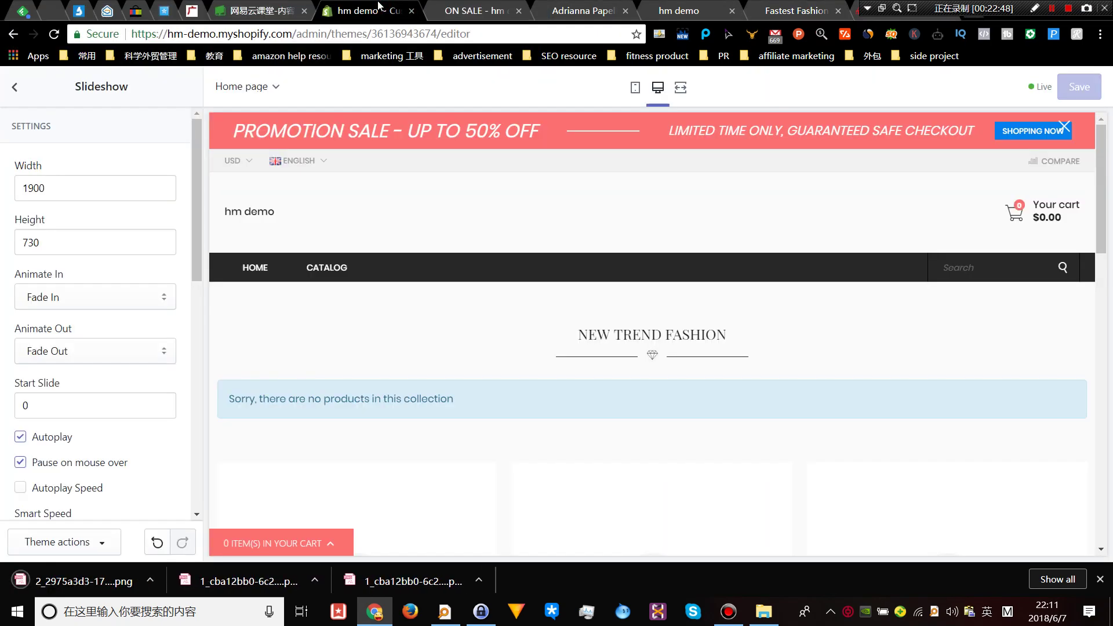
pyautogui.scroll(-7, 99, 258)
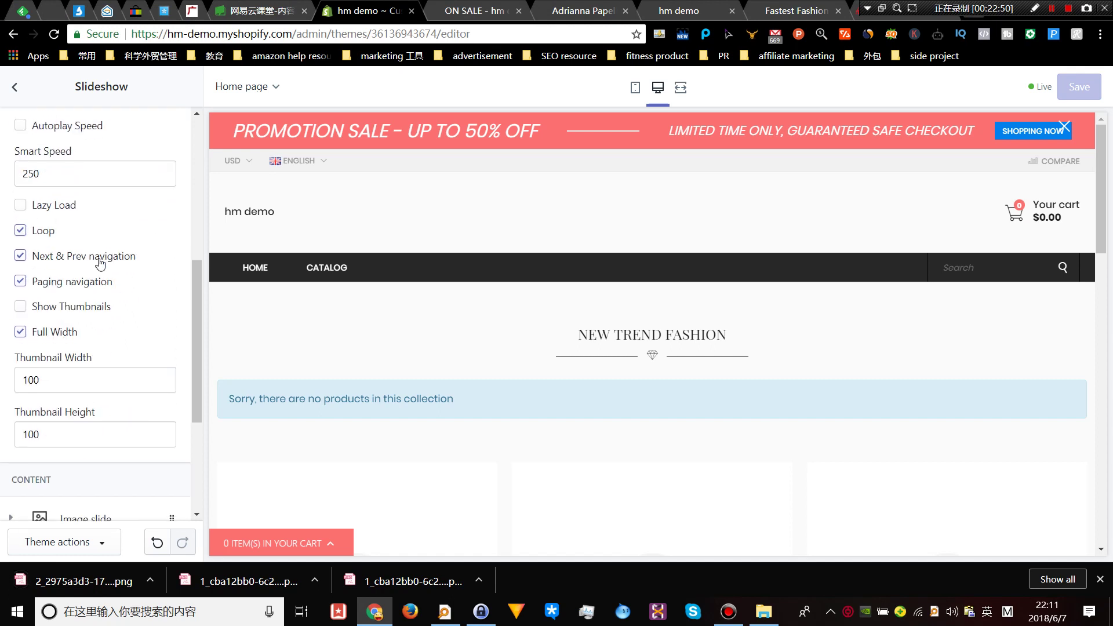
pyautogui.scroll(3, 52, 269)
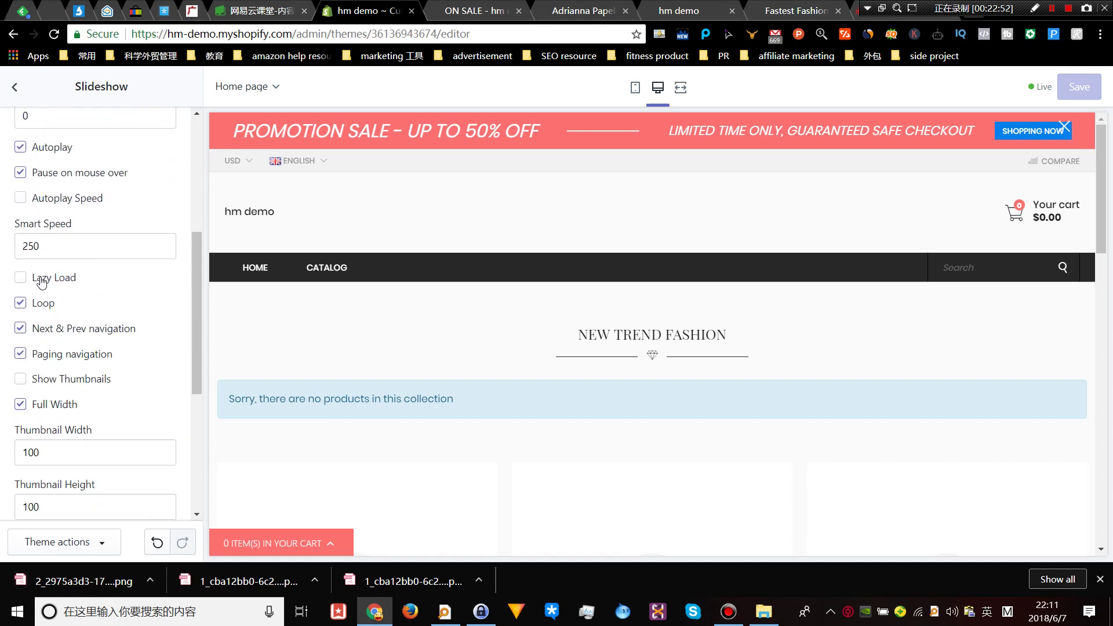
pyautogui.click(41, 281)
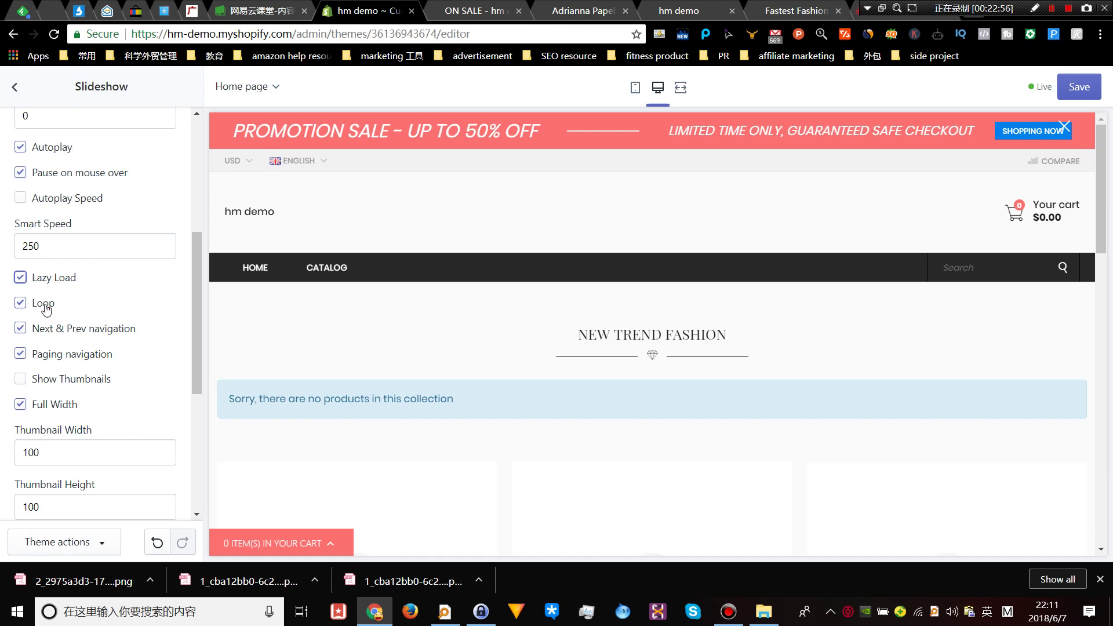
# - Review the slideshow's dimensions, animation, autoplay, speed, navigation and thumbnail settings
pyautogui.scroll(5, 64, 310)
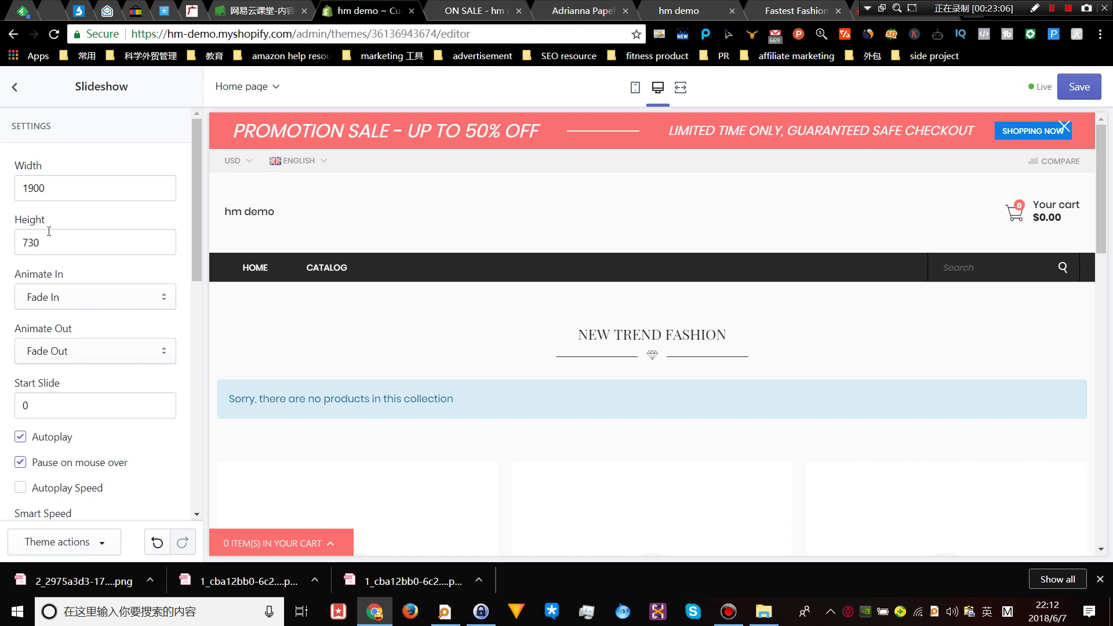
pyautogui.scroll(-3, 61, 262)
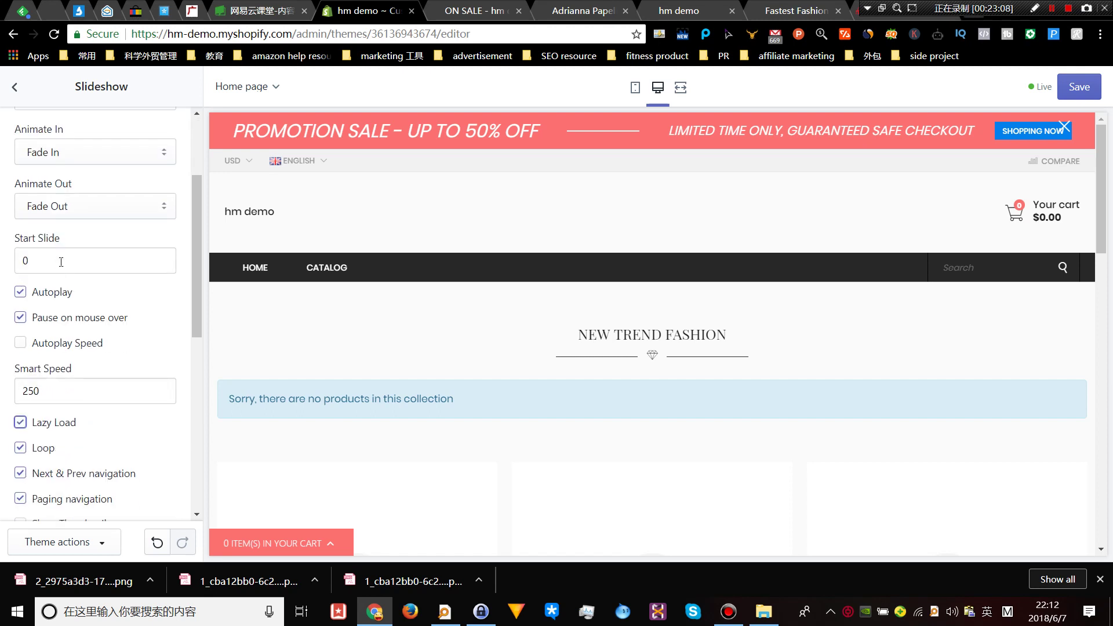
pyautogui.scroll(-1, 61, 261)
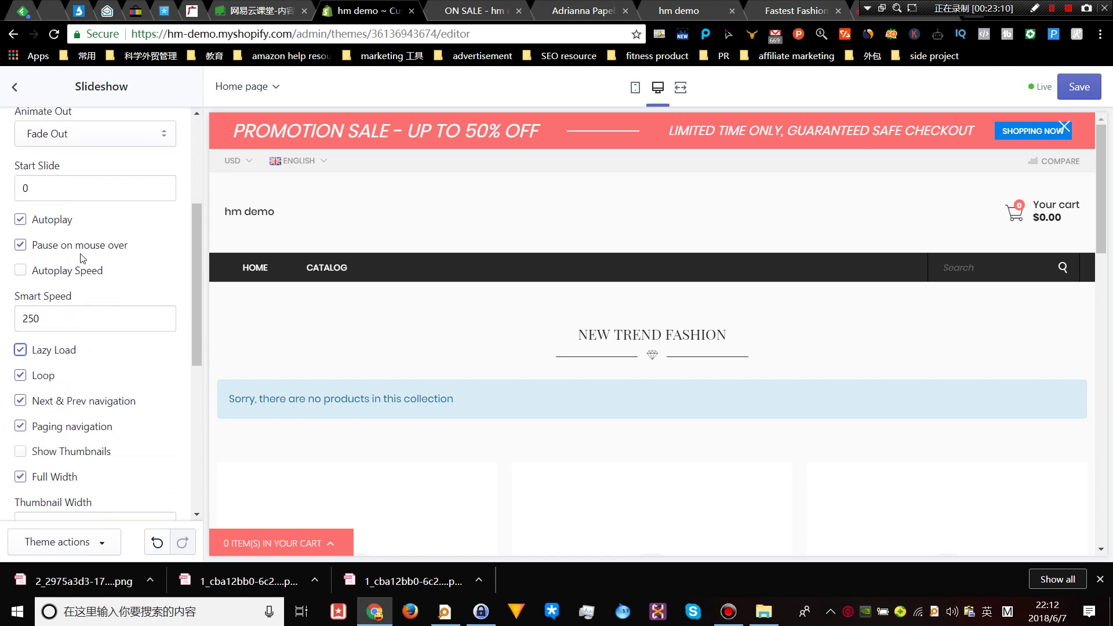
pyautogui.scroll(-1, 99, 258)
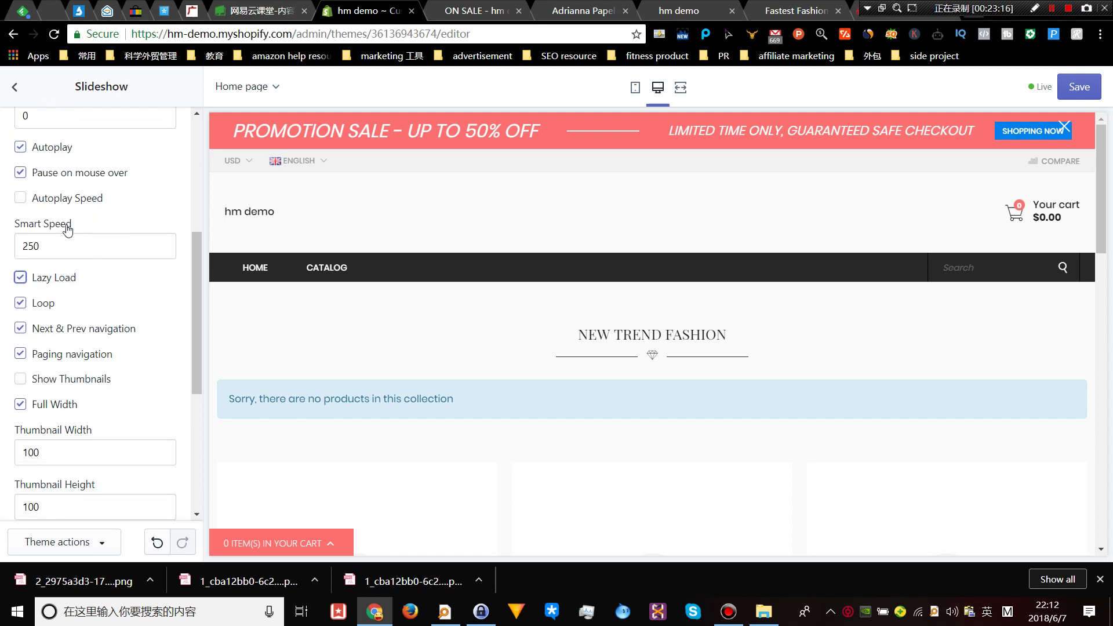
pyautogui.scroll(-1, 81, 236)
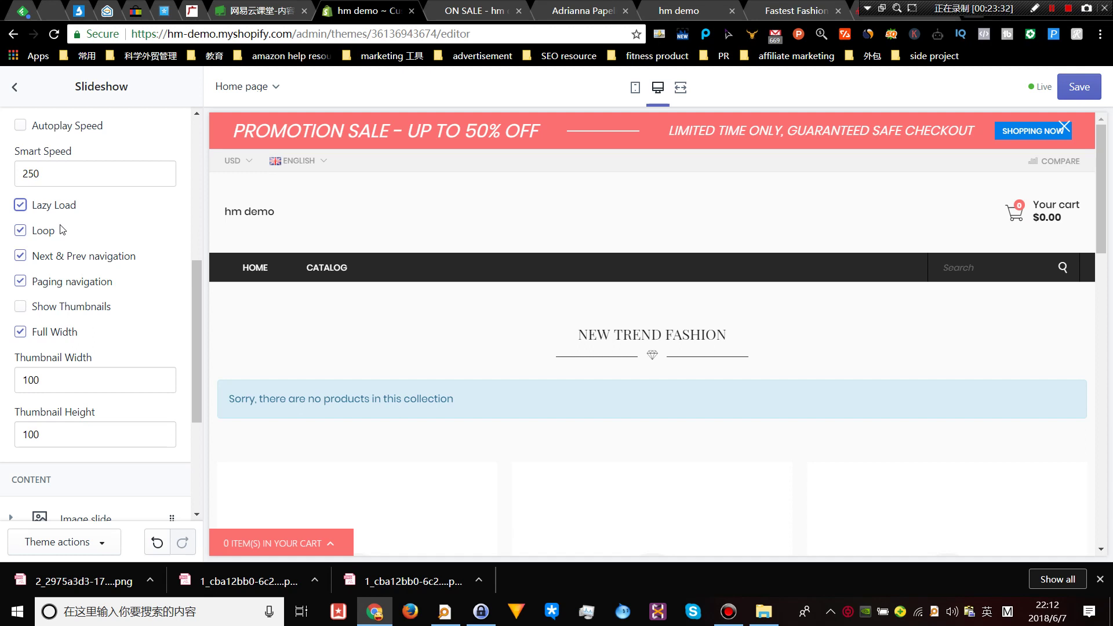
pyautogui.scroll(-1, 63, 230)
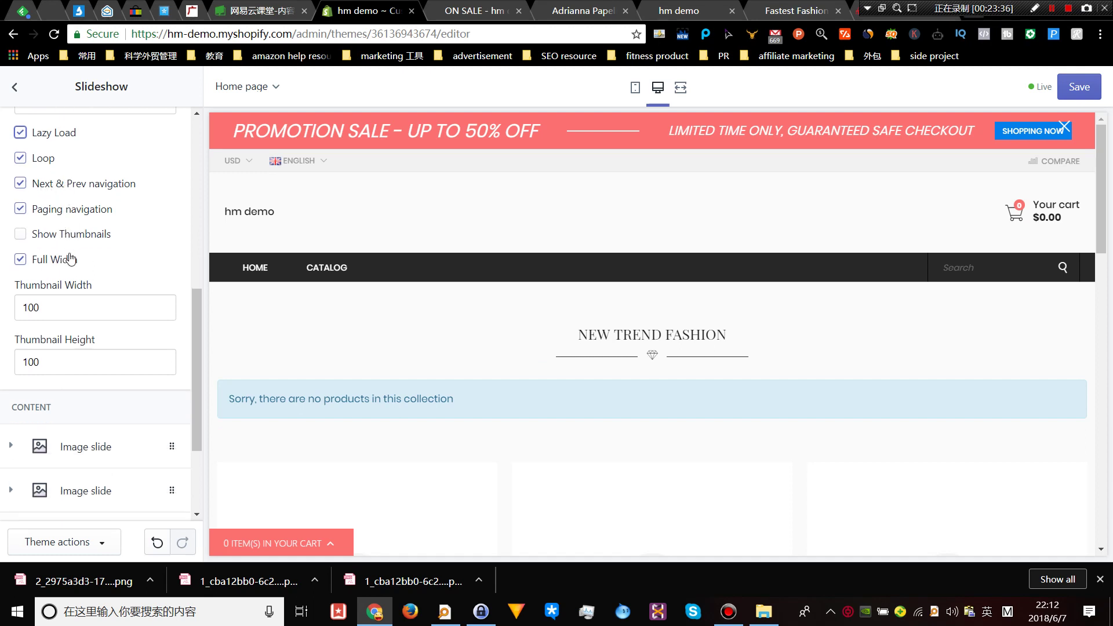
# - Expand the first image slide and upload the SUMMER SALE image from the hm demo folder to its image library
pyautogui.scroll(-2, 69, 259)
pyautogui.click(99, 310)
pyautogui.scroll(-2, 94, 303)
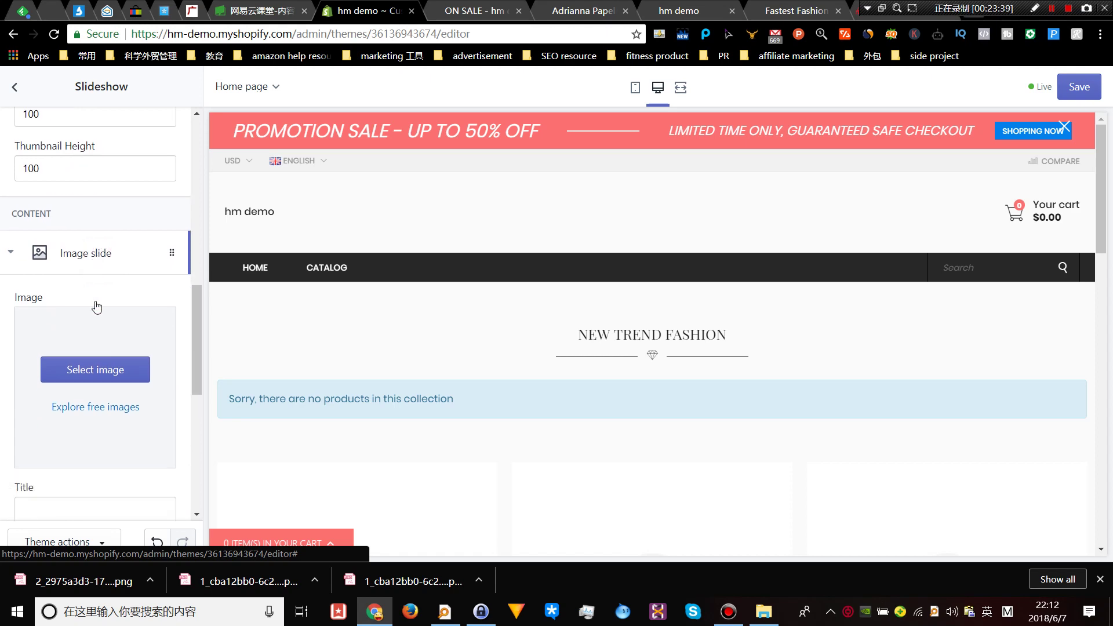
pyautogui.click(96, 274)
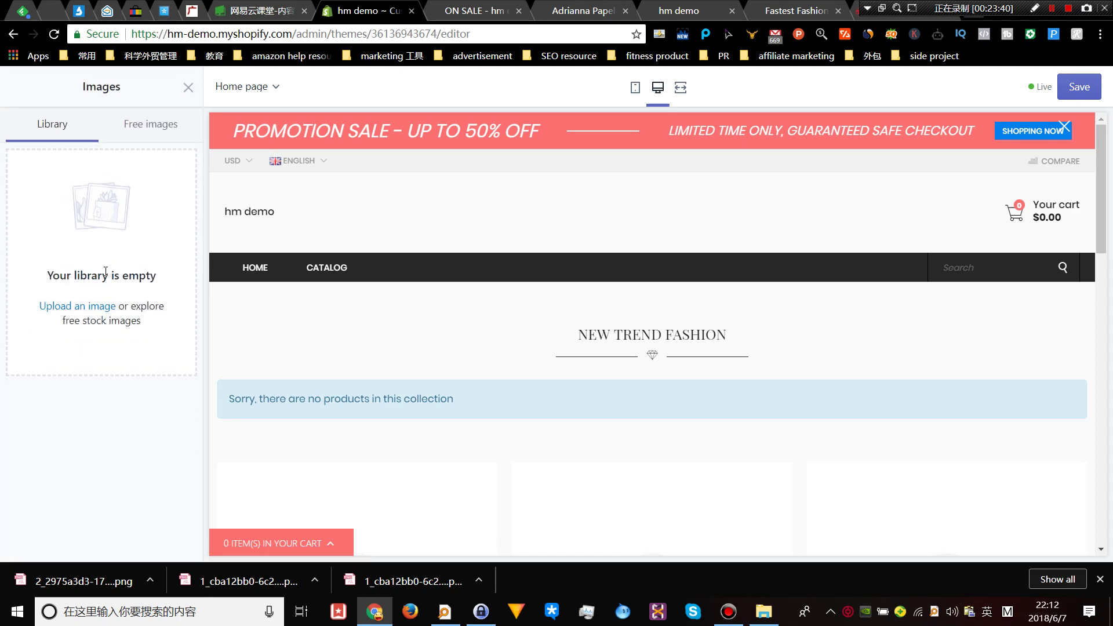
pyautogui.click(84, 304)
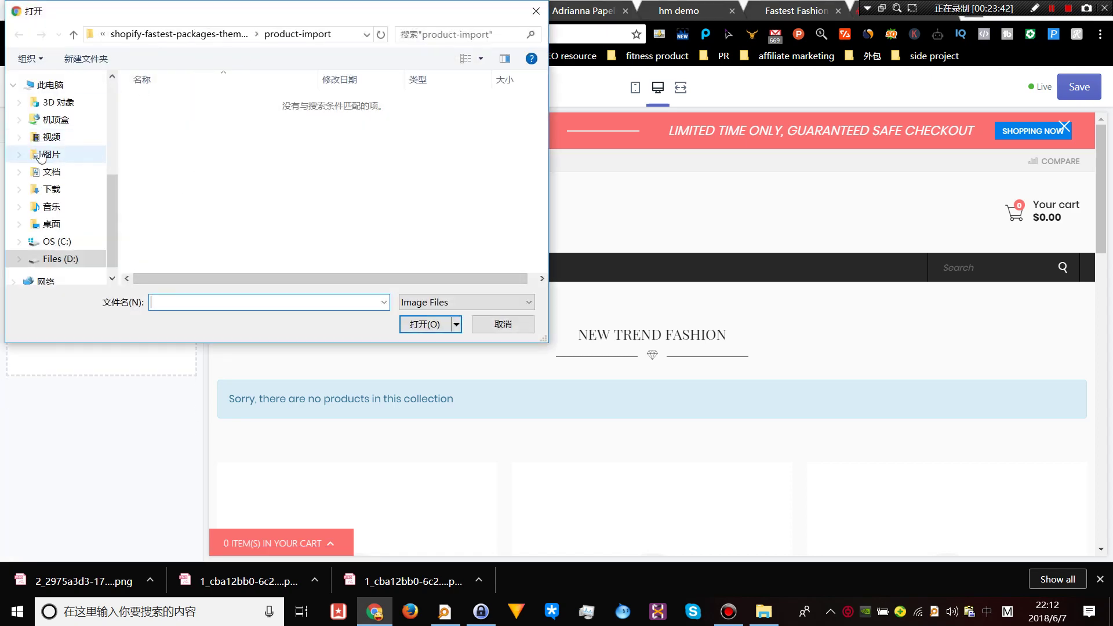
pyautogui.scroll(4, 90, 190)
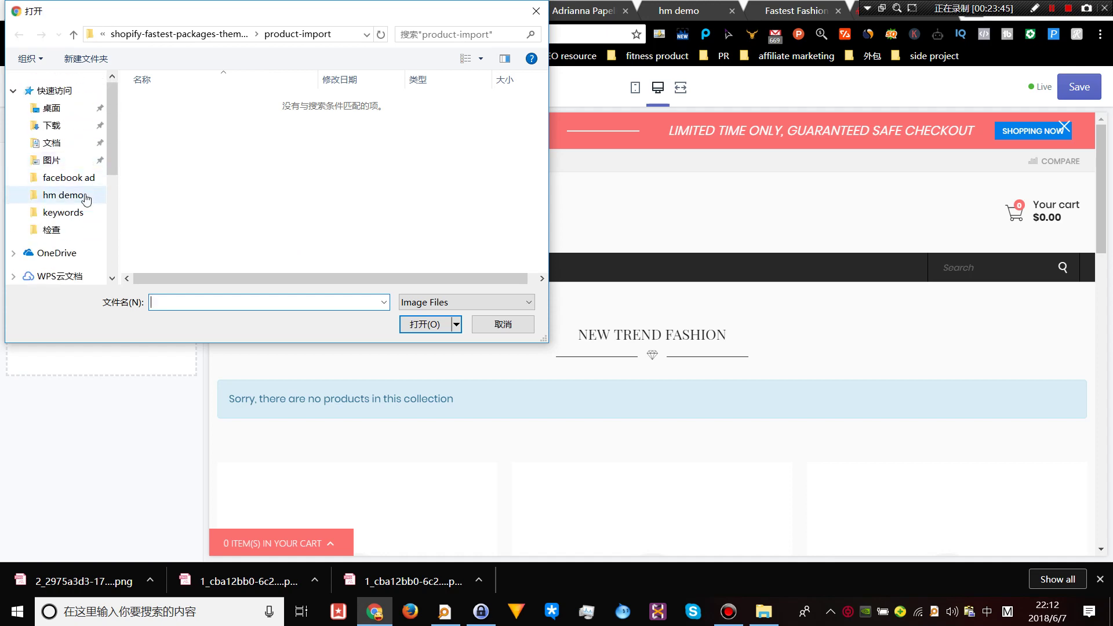
pyautogui.click(64, 195)
pyautogui.doubleClick(320, 192)
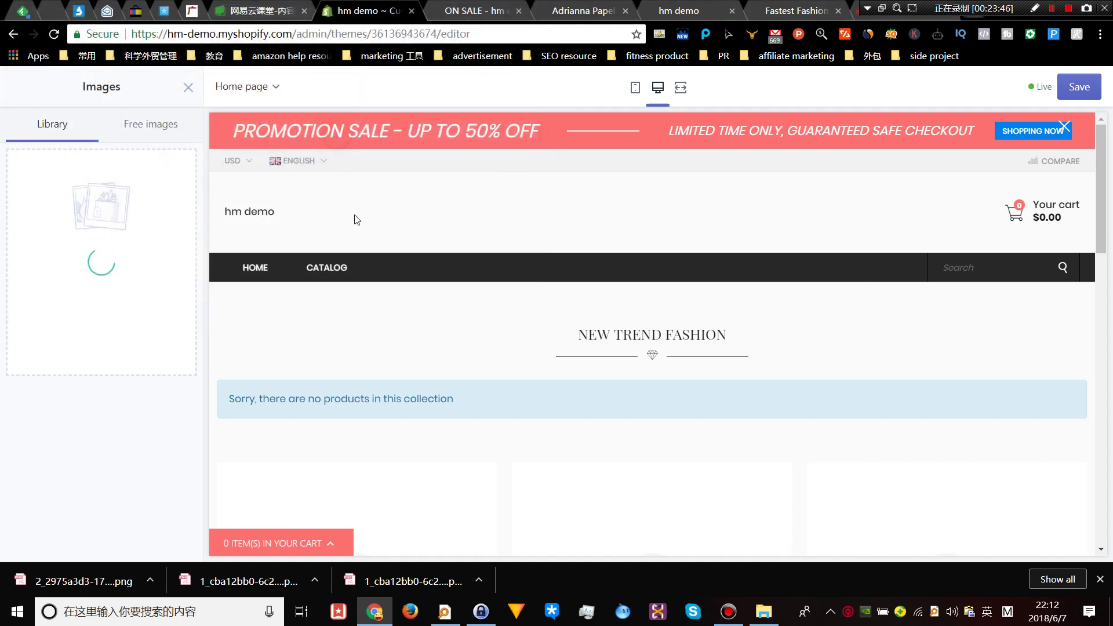
# - Save the demo store's UNIQLO JACKETS slide image as 3_09573d0a-5d3e-4be3-9cd0-baffa96c2980_1900x730 in the hm demo folder
pyautogui.click(797, 11)
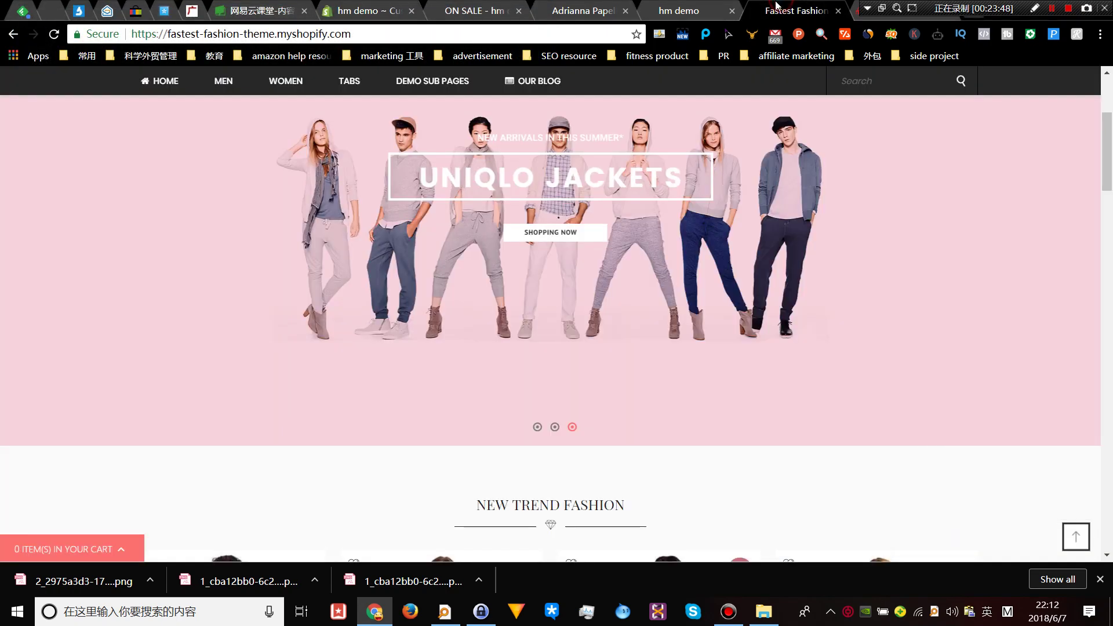
pyautogui.rightClick(615, 185)
pyautogui.click(667, 212)
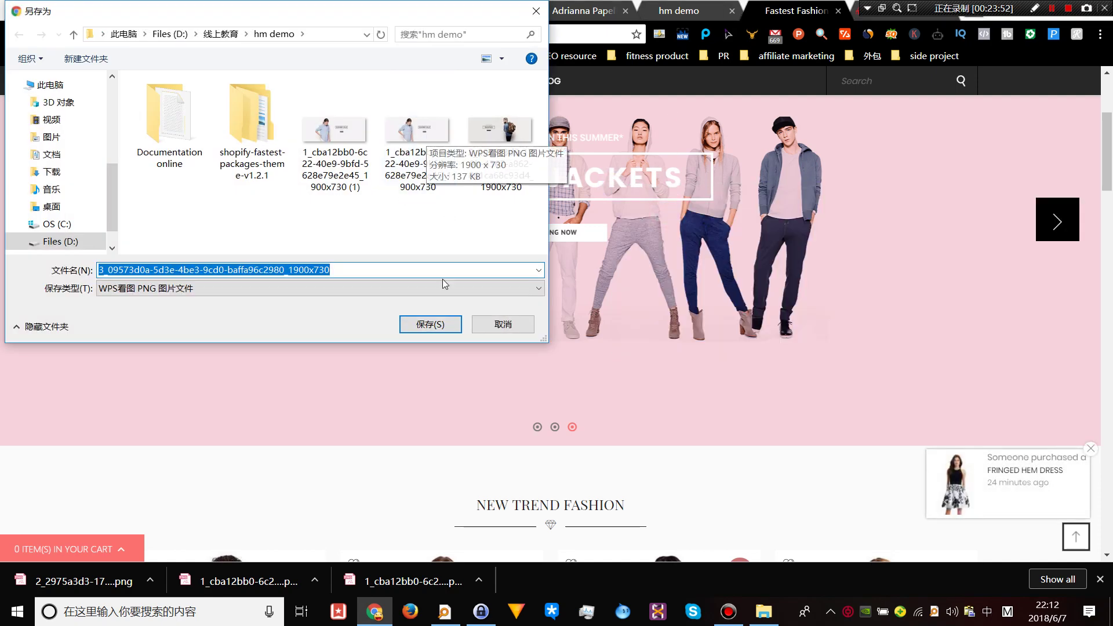
pyautogui.click(430, 324)
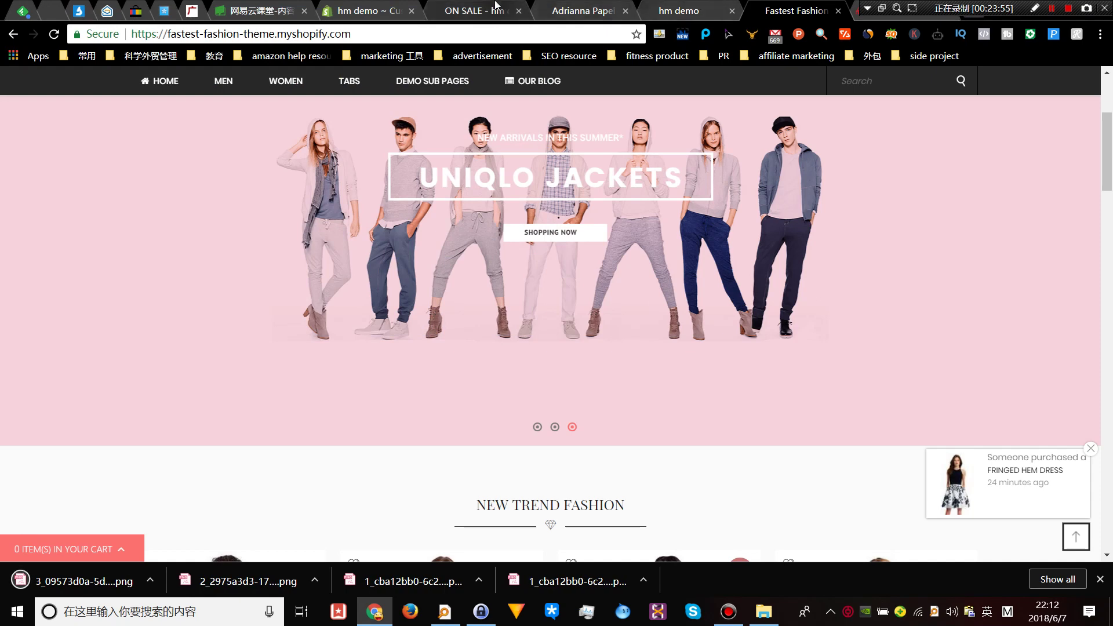
# - Return to the theme editor and assign the uploaded SUMMER SALE image to the first slide
pyautogui.click(474, 10)
pyautogui.click(373, 8)
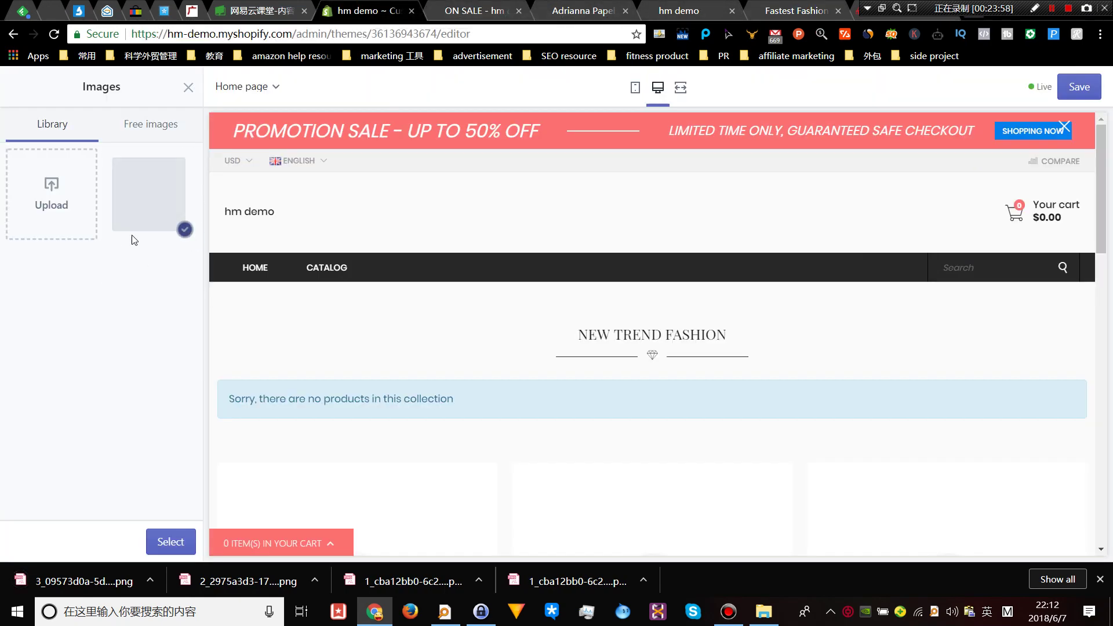
pyautogui.click(138, 199)
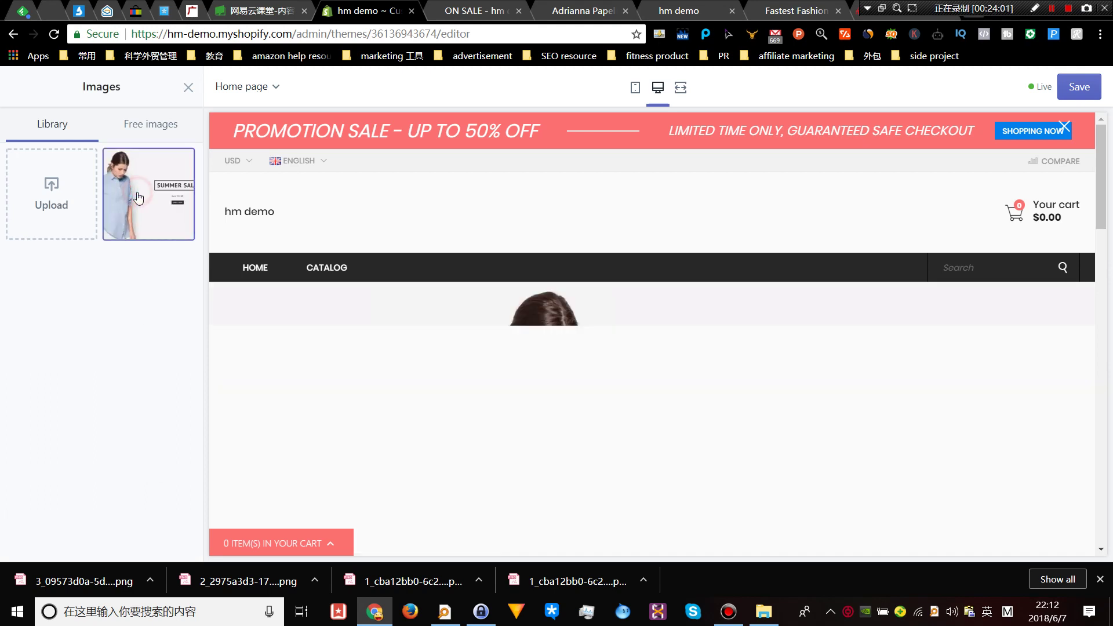
pyautogui.click(173, 218)
pyautogui.click(174, 541)
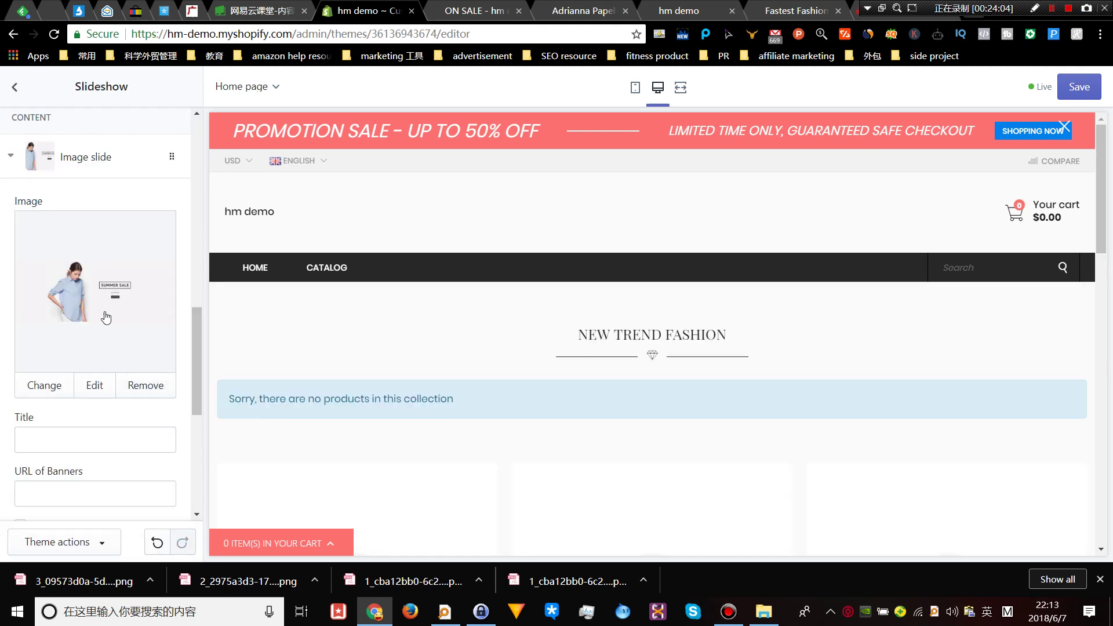
# - Expand the second image slide, upload 3_09573d0a-5d3e-4be3-9cd0-baffa96c2980_1900x730 from the hm demo folder and assign it as the slide's image
pyautogui.scroll(-4, 106, 318)
pyautogui.scroll(-3, 75, 353)
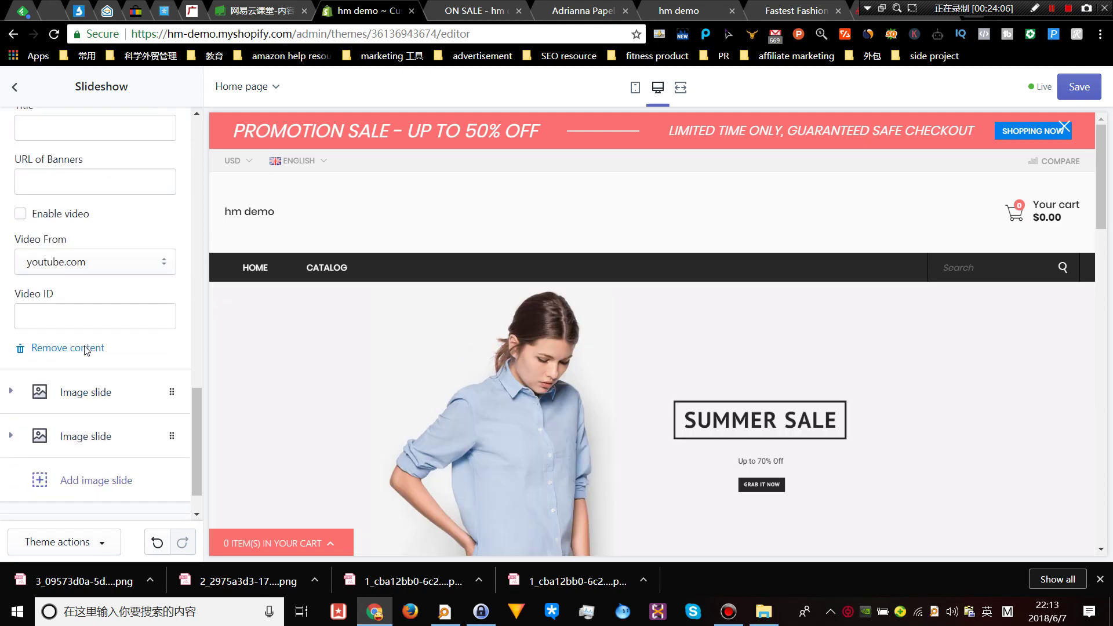
pyautogui.click(81, 343)
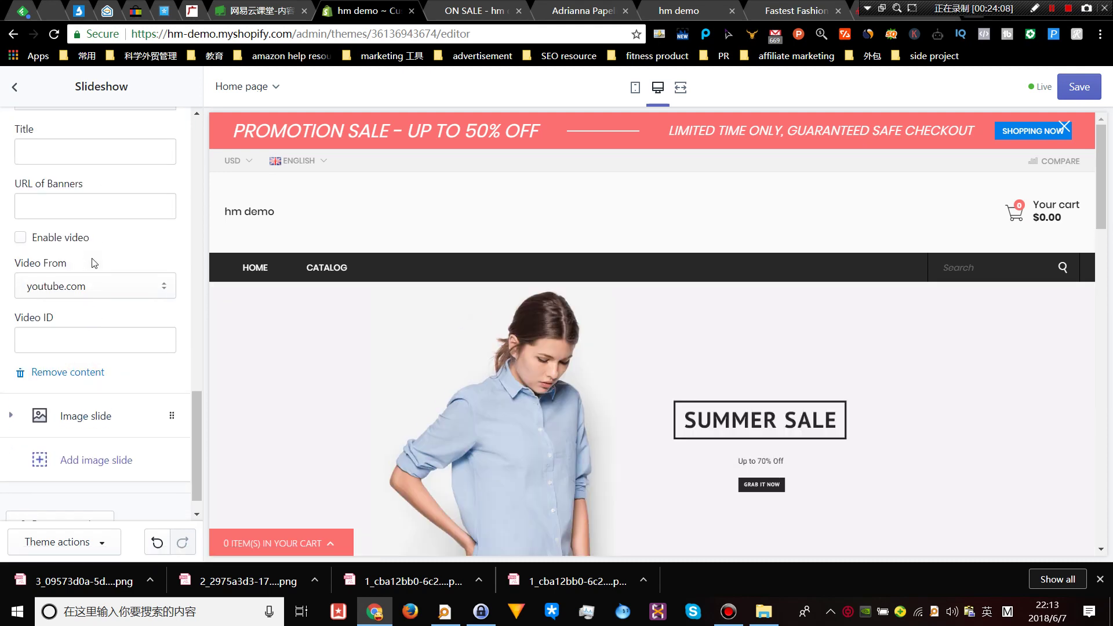
pyautogui.click(95, 272)
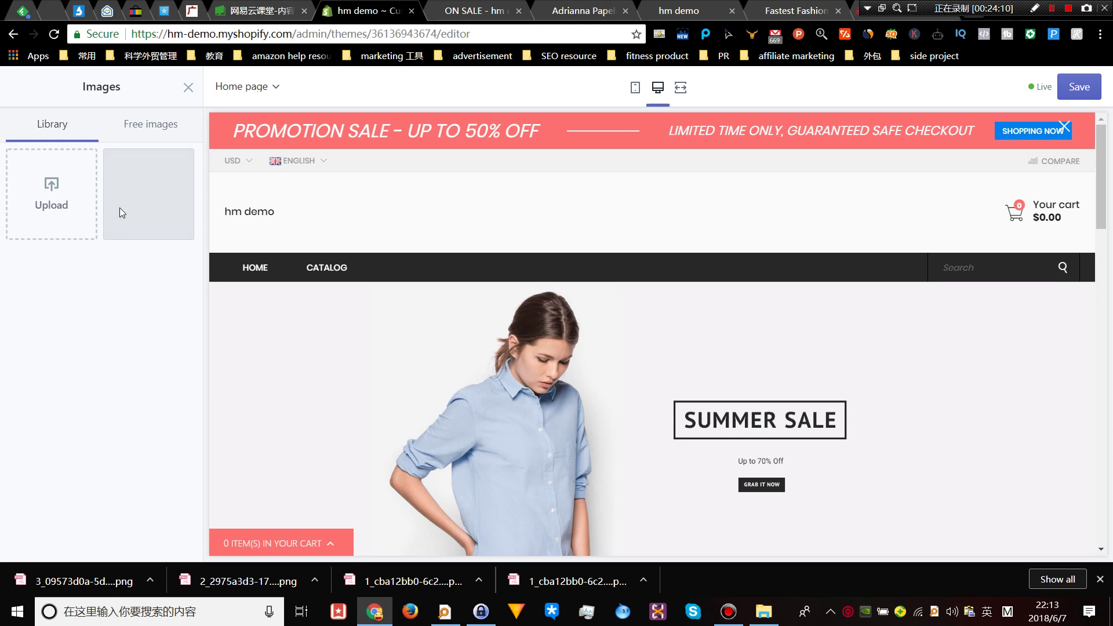
pyautogui.click(52, 200)
pyautogui.doubleClick(175, 272)
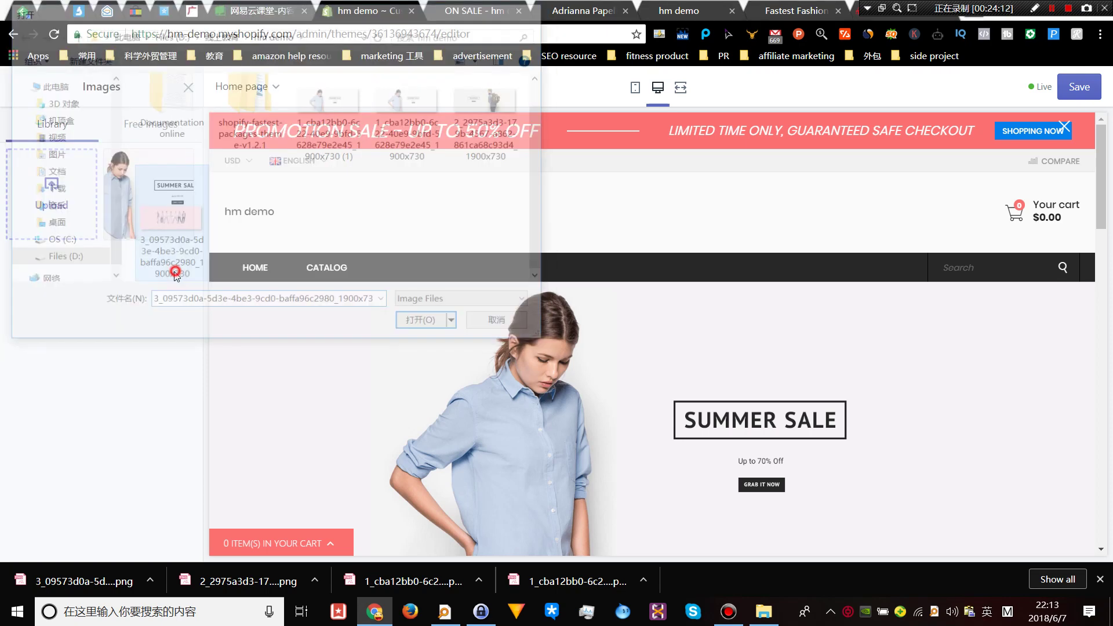
pyautogui.scroll(-2, 531, 378)
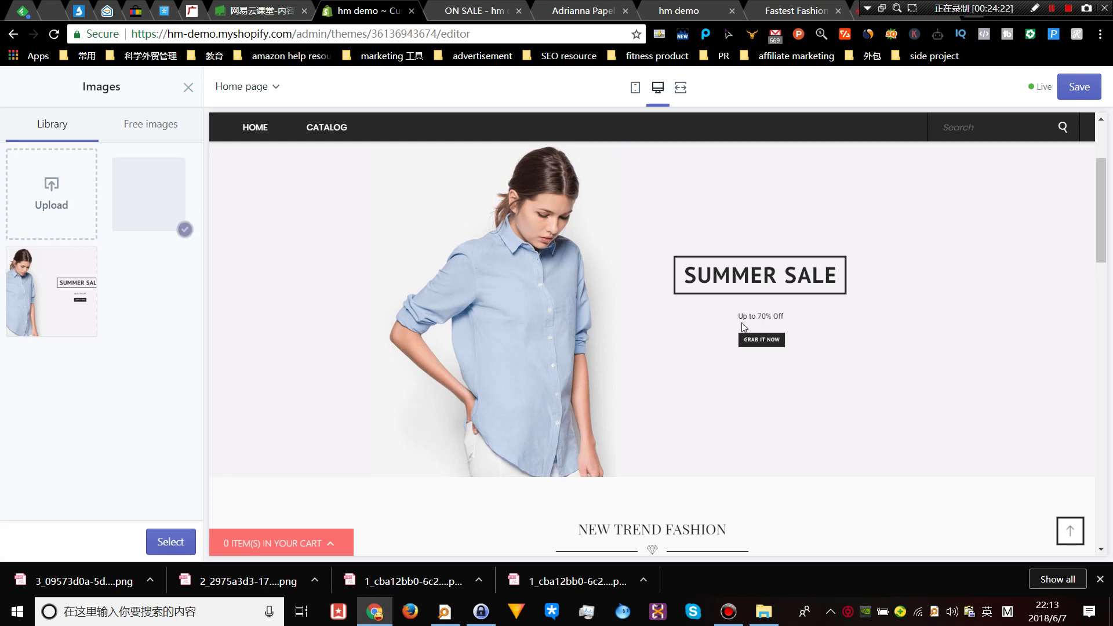
pyautogui.click(171, 542)
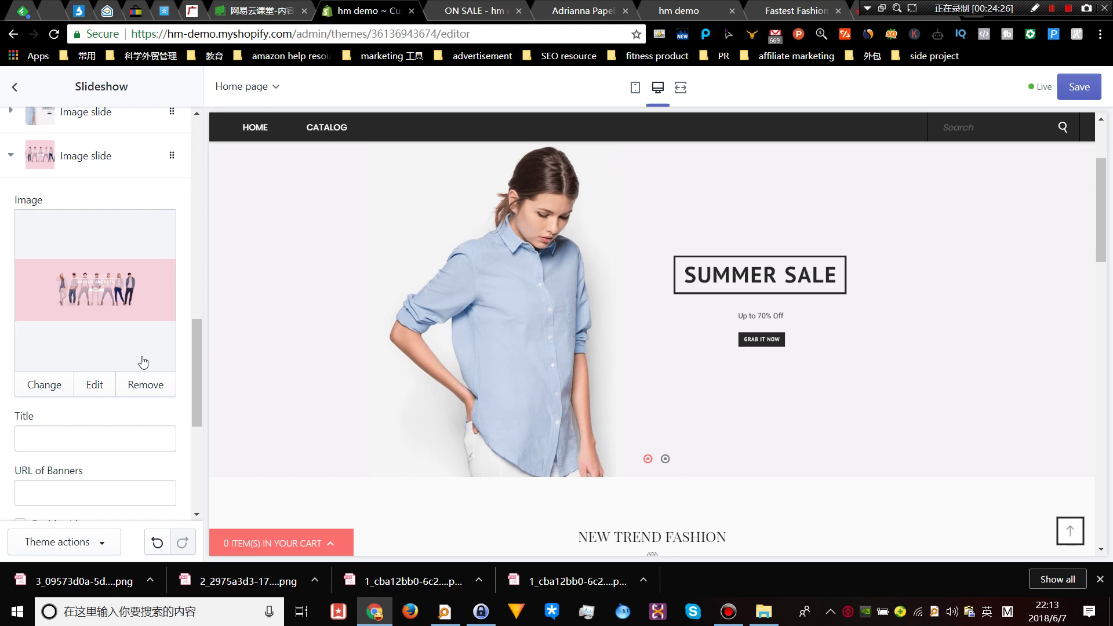
# - Expand the third image slide and upload the BACKPACK banner image to its image library
pyautogui.scroll(-5, 143, 363)
pyautogui.click(91, 391)
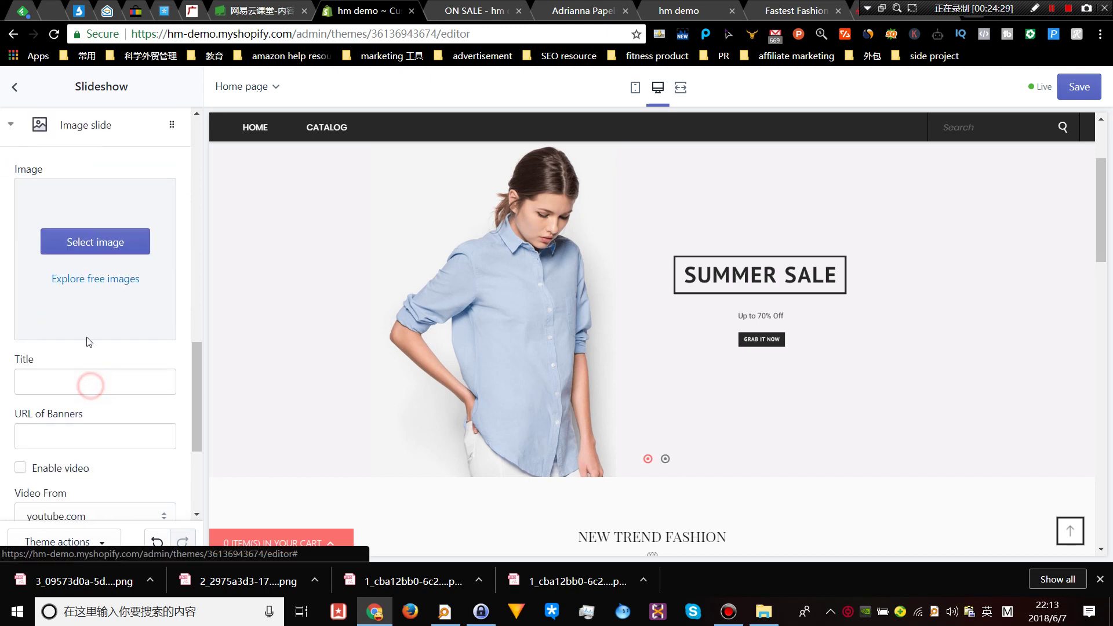
pyautogui.click(104, 242)
pyautogui.click(85, 207)
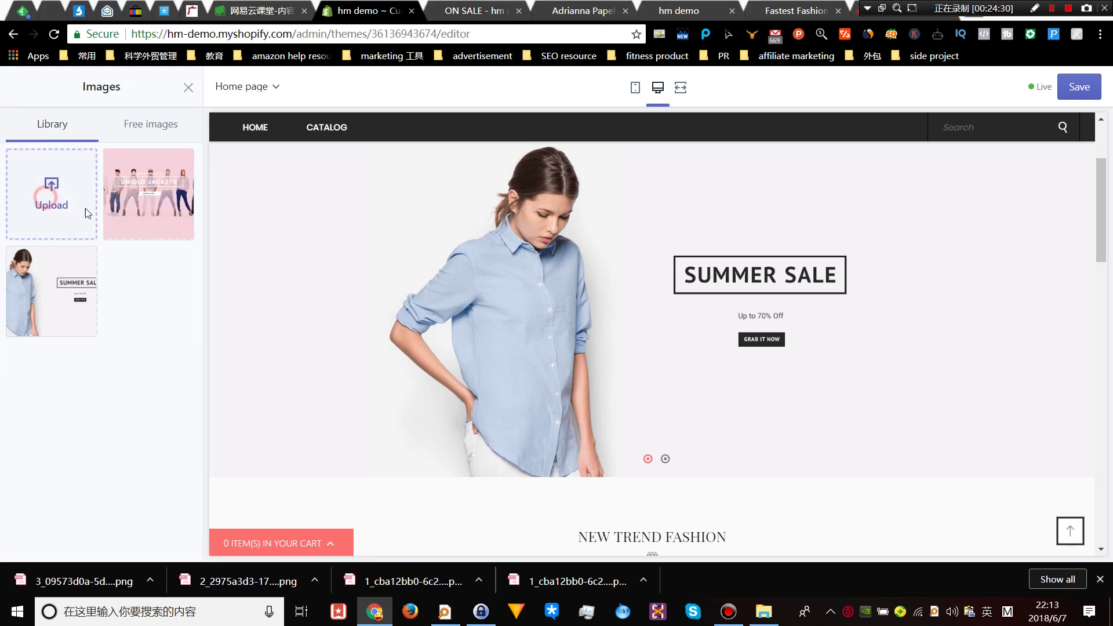
pyautogui.click(493, 149)
pyautogui.click(428, 323)
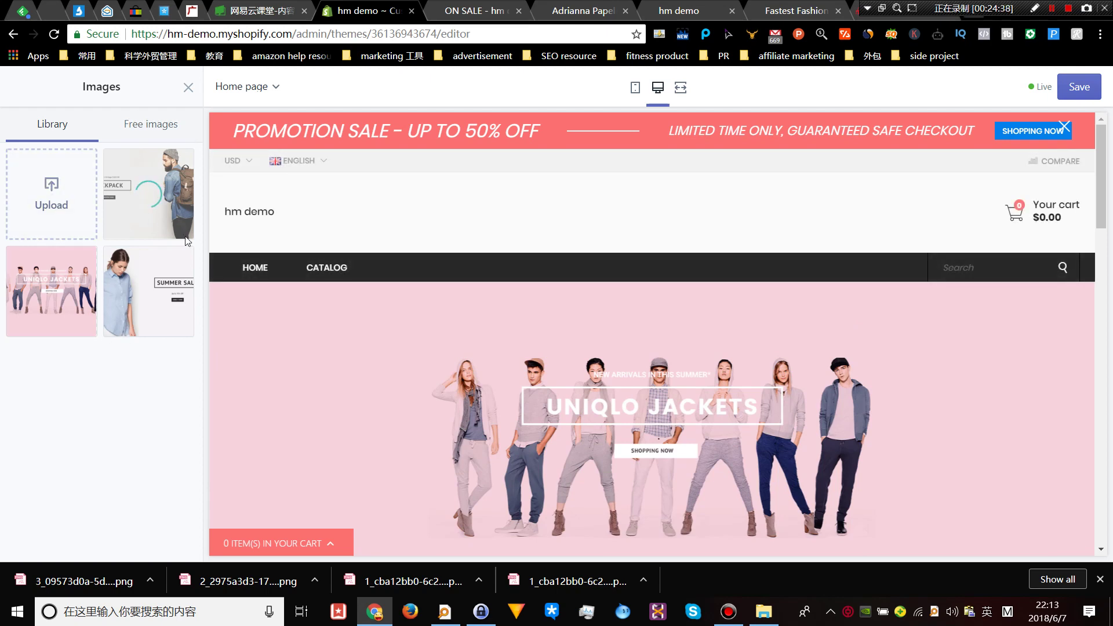
# - Advance the slideshow in the preview and assign the uploaded BACKPACK image to the third slide
pyautogui.scroll(-2, 600, 348)
pyautogui.click(1050, 294)
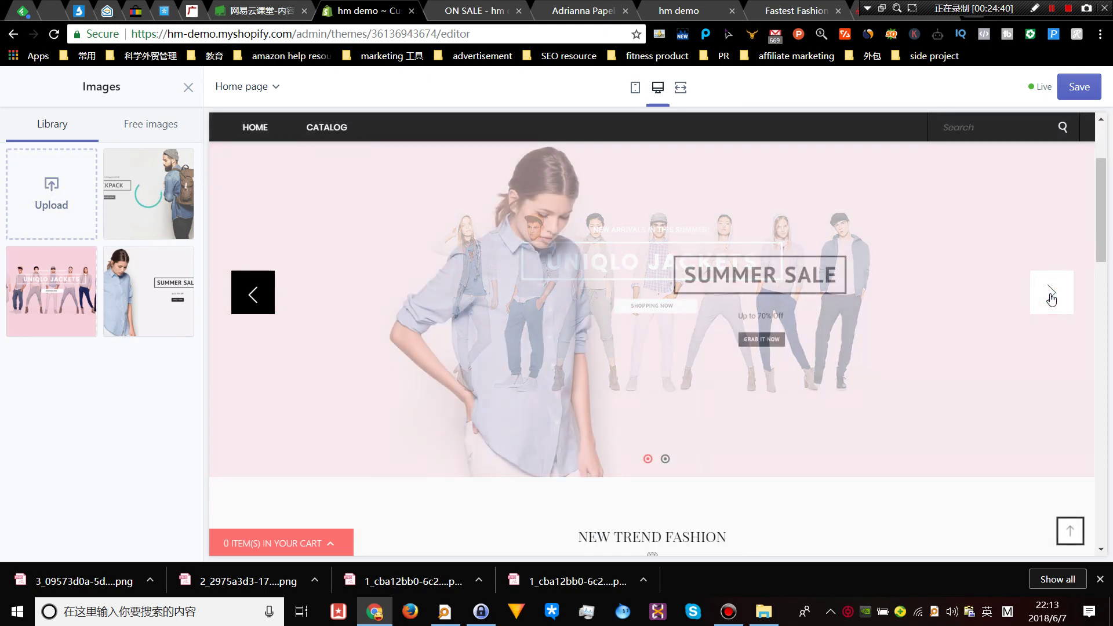
pyautogui.click(1050, 294)
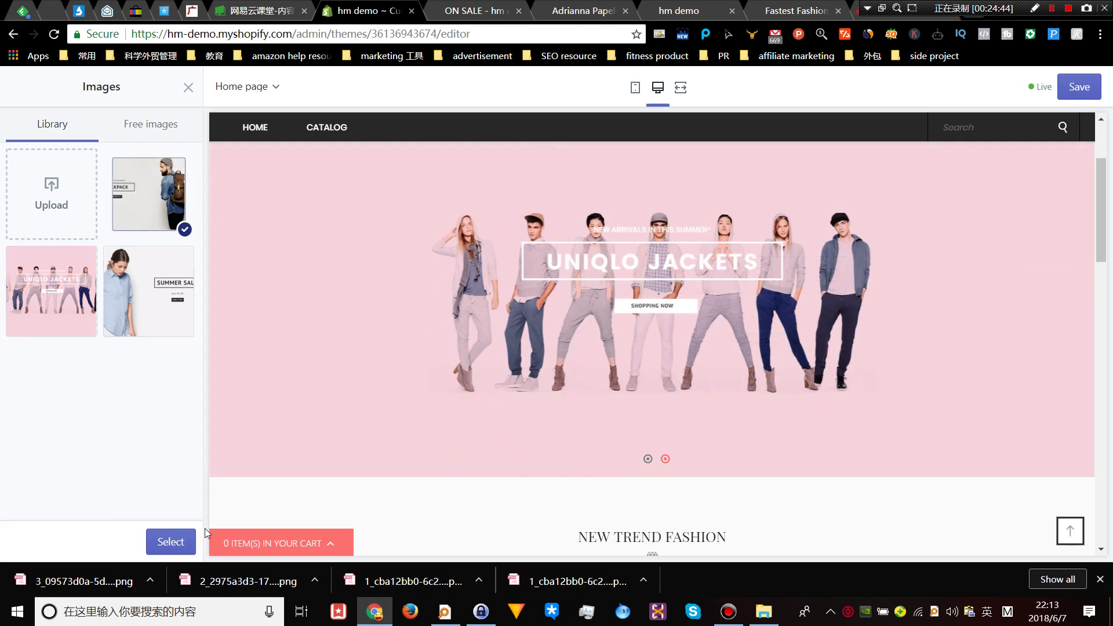
pyautogui.click(169, 539)
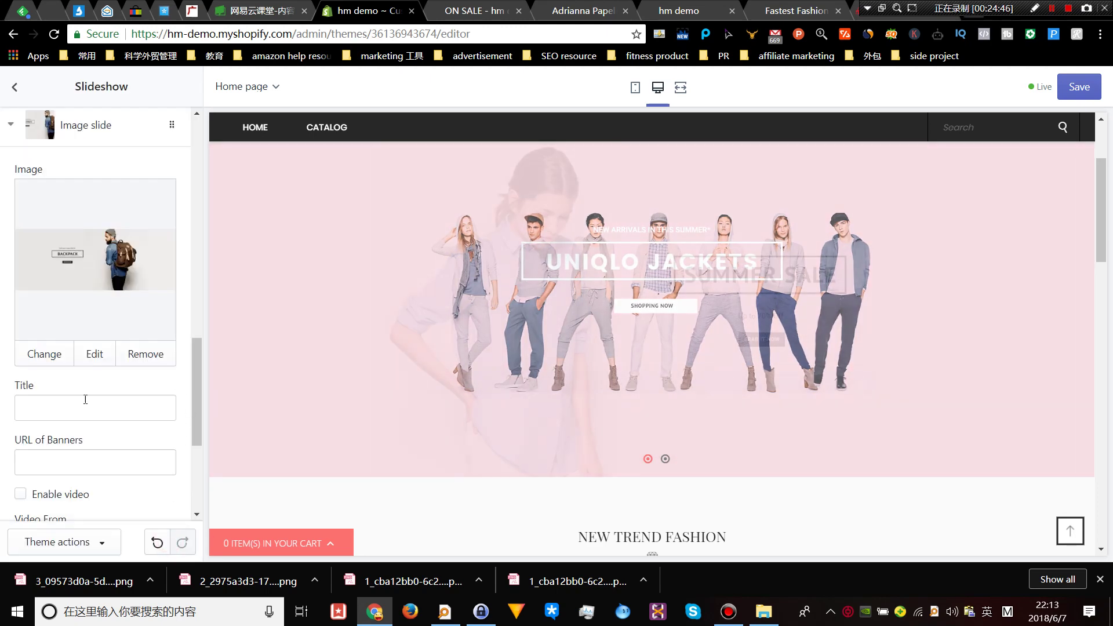
# - Paste the store's on-sale collection link (collections/on-sale) as the third slide's banner URL
pyautogui.click(78, 407)
pyautogui.scroll(-3, 76, 348)
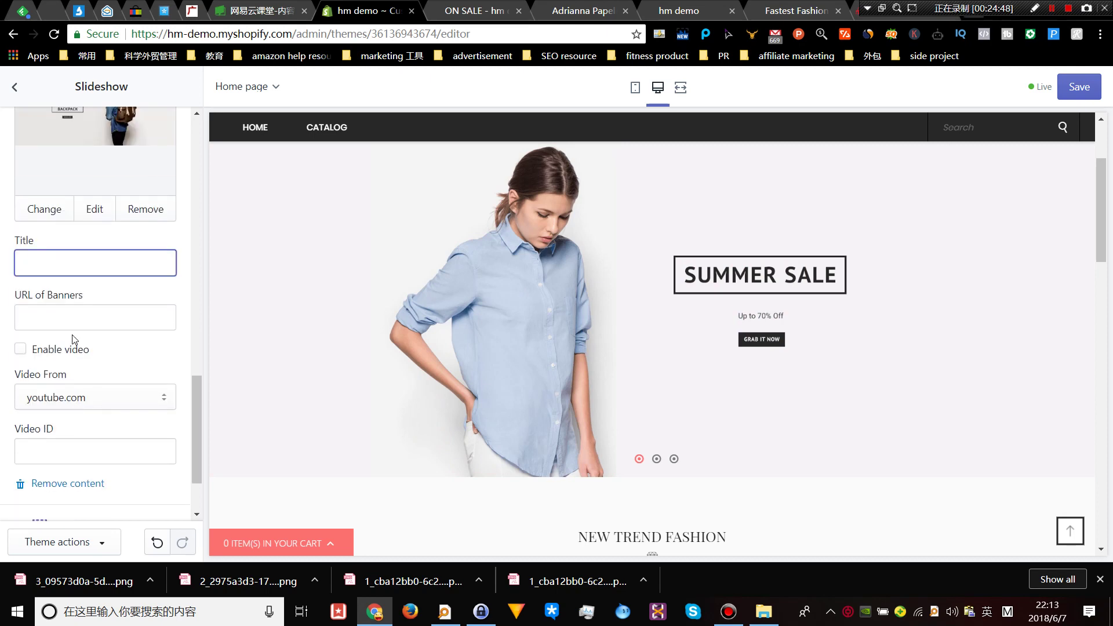
pyautogui.scroll(1, 163, 395)
pyautogui.scroll(5, 163, 394)
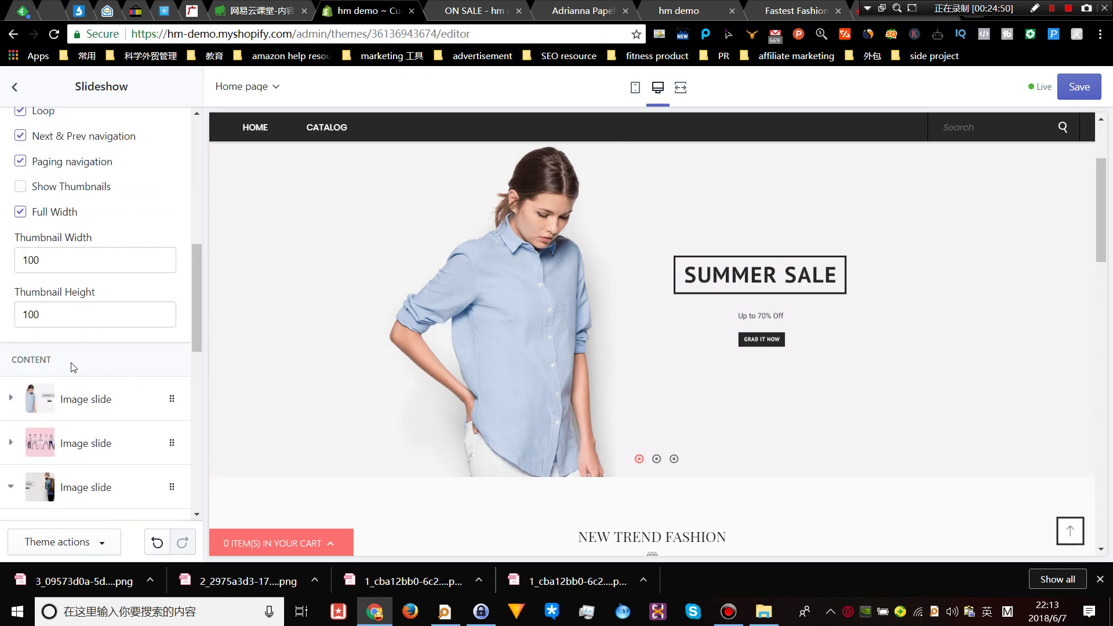
pyautogui.scroll(-8, 81, 360)
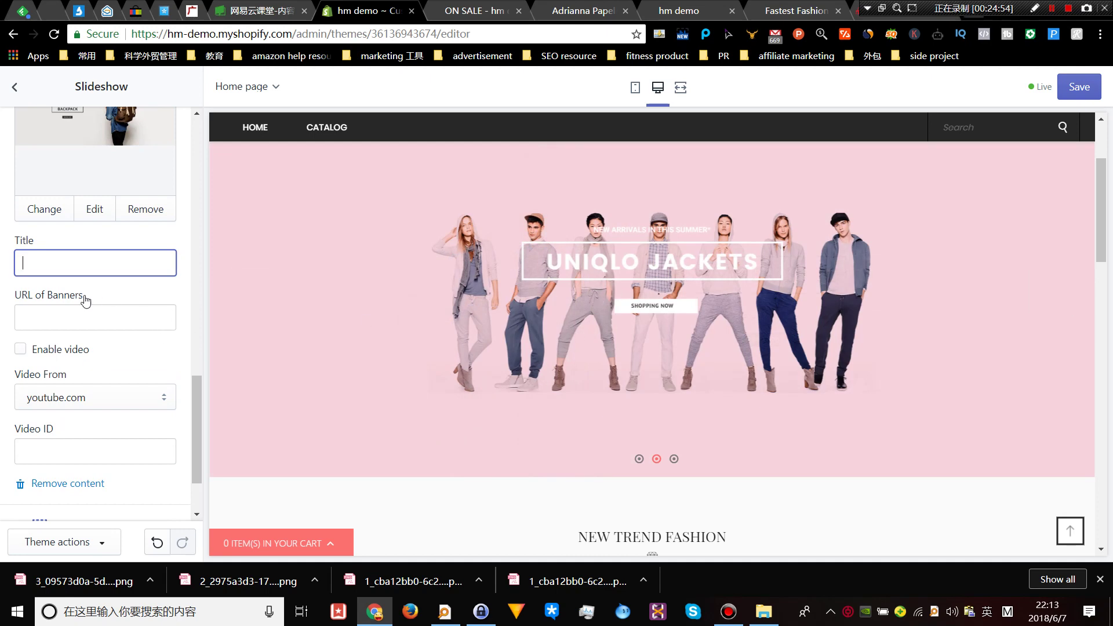
pyautogui.click(50, 318)
pyautogui.rightClick(51, 319)
pyautogui.click(99, 400)
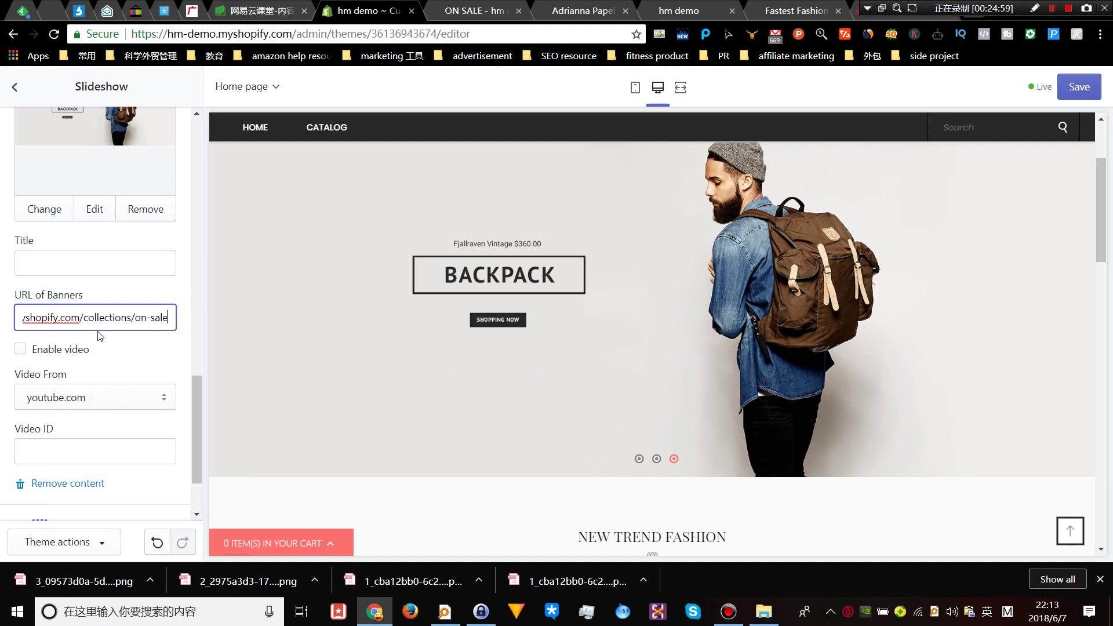
pyautogui.scroll(5, 87, 323)
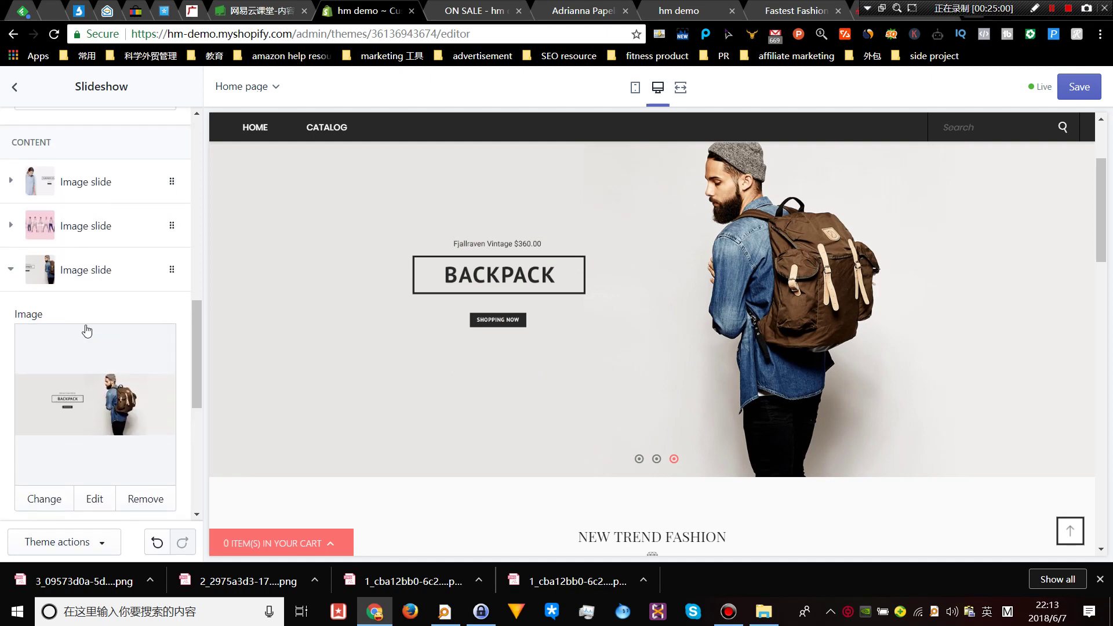
pyautogui.scroll(-5, 87, 326)
pyautogui.scroll(6, 89, 342)
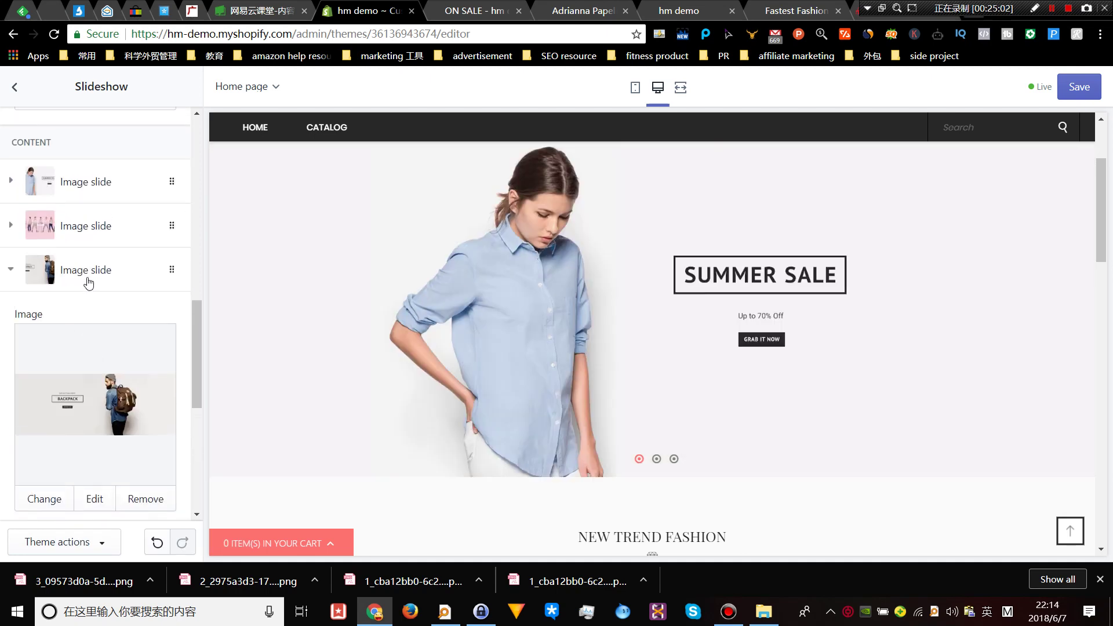
pyautogui.click(87, 274)
pyautogui.click(93, 298)
pyautogui.scroll(-5, 90, 302)
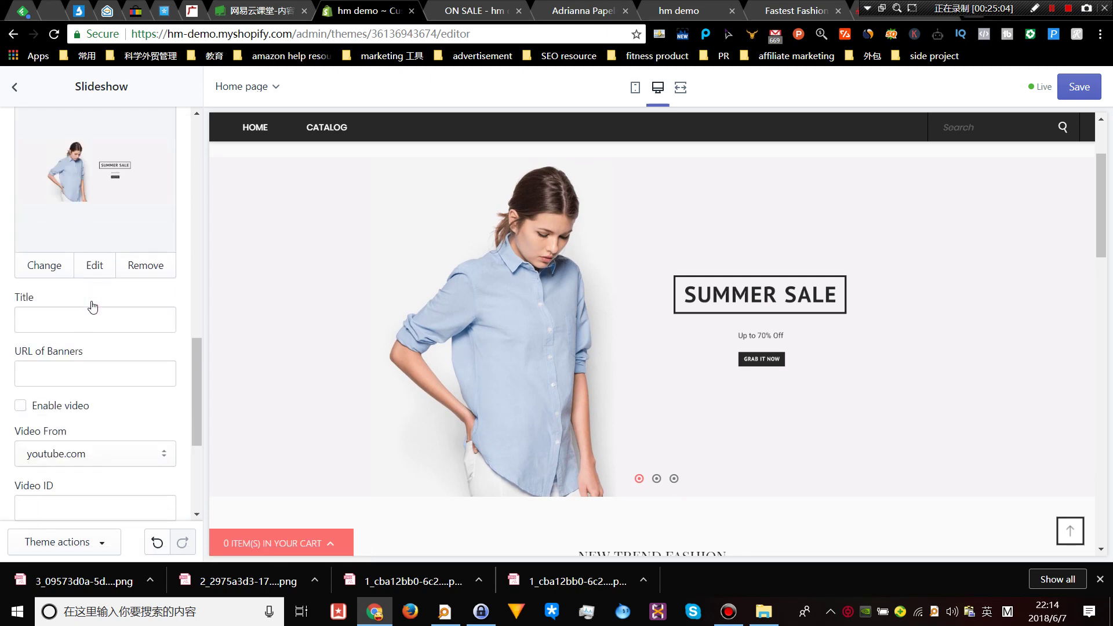
pyautogui.click(70, 231)
pyautogui.rightClick(70, 233)
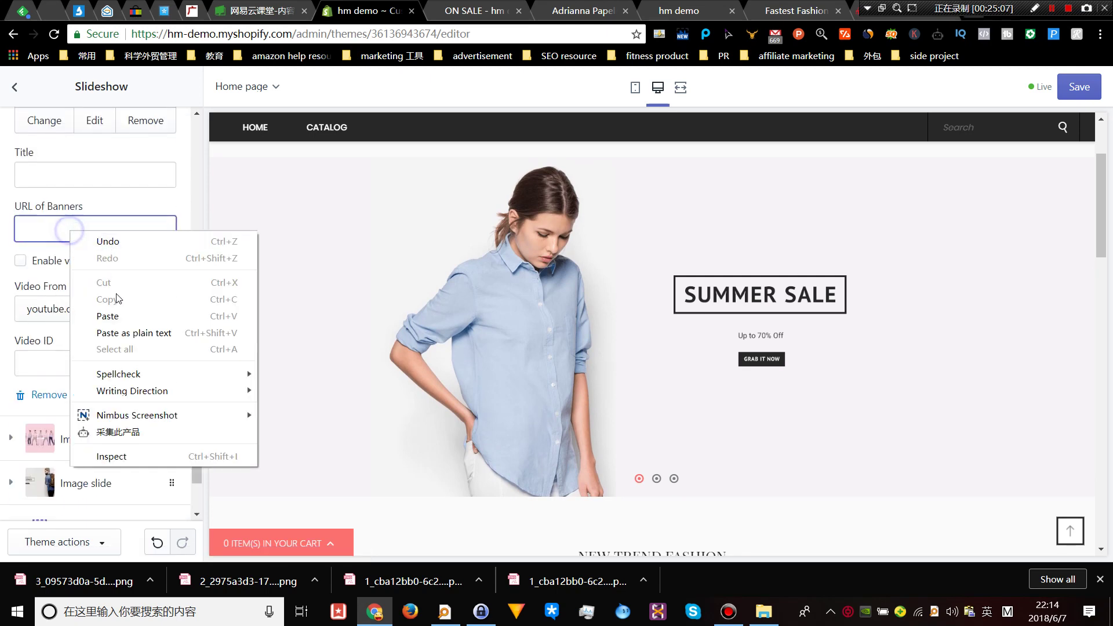
pyautogui.click(112, 304)
# - Enter 132123 as a trial title for the first slide and page through the preview slideshow to check it
pyautogui.scroll(3, 104, 307)
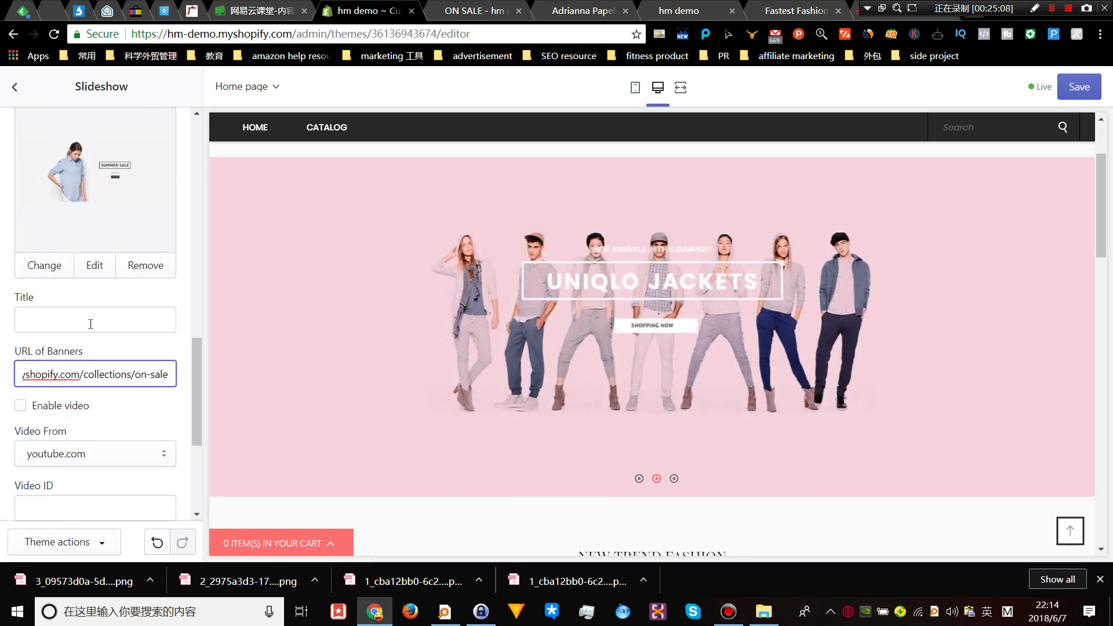
pyautogui.click(90, 324)
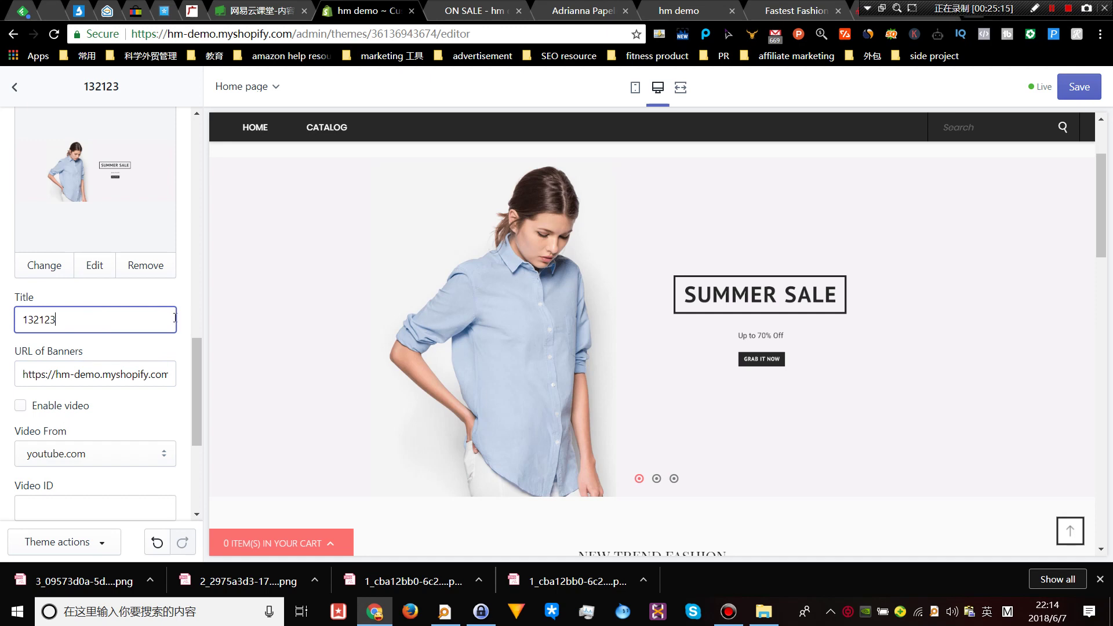
pyautogui.click(1047, 321)
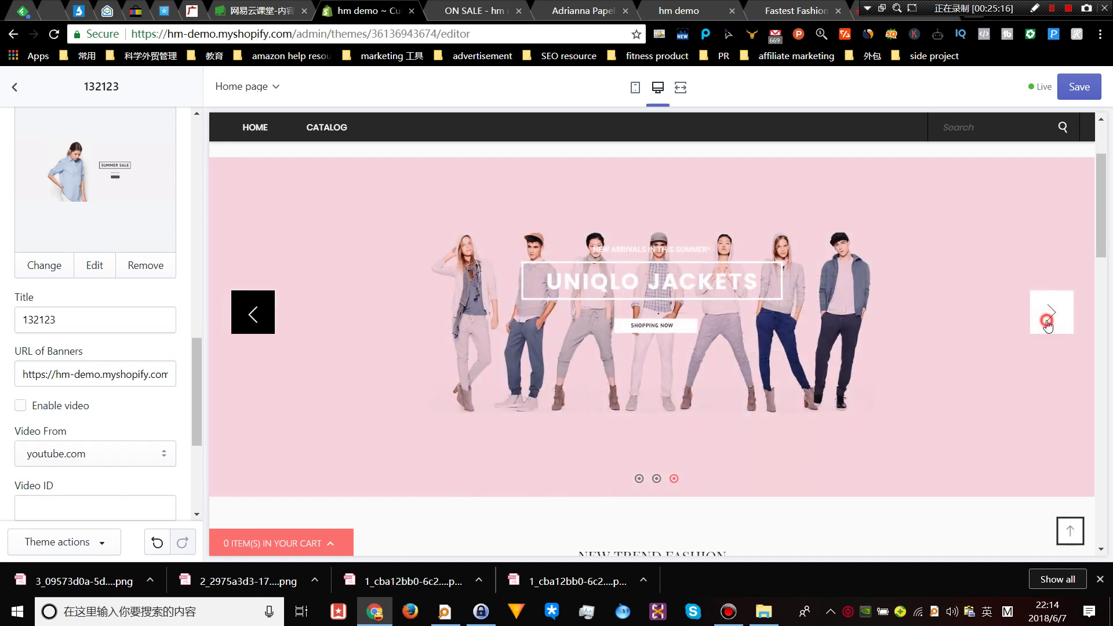
pyautogui.click(1049, 321)
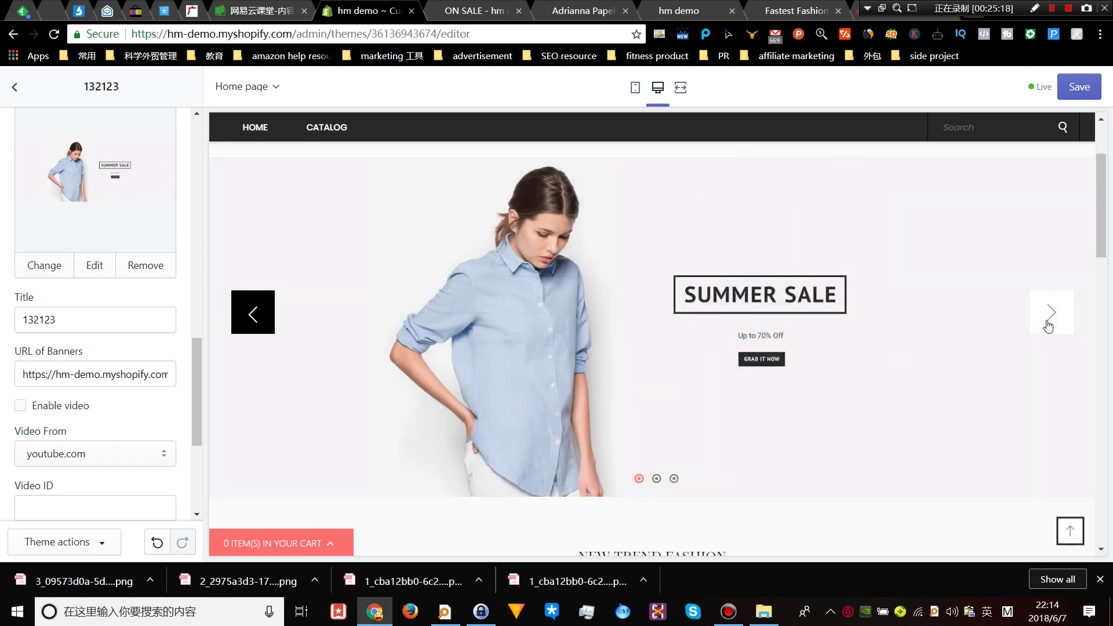
# - Set the SUMMER SALE slide's title to "demo on sale"
pyautogui.doubleClick(74, 320)
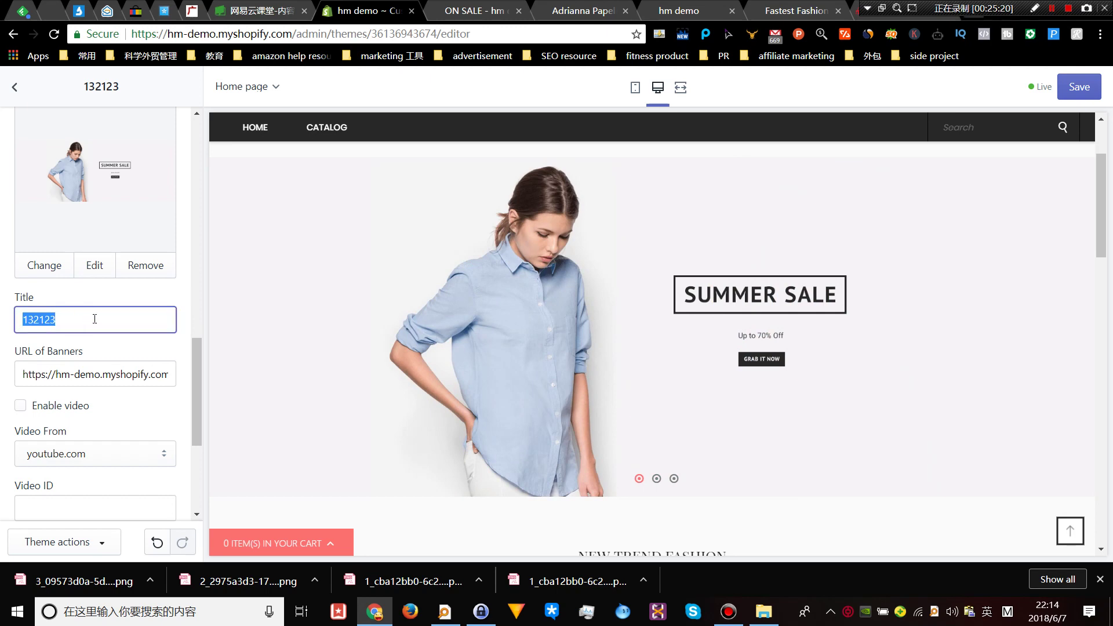
pyautogui.write('demo o')
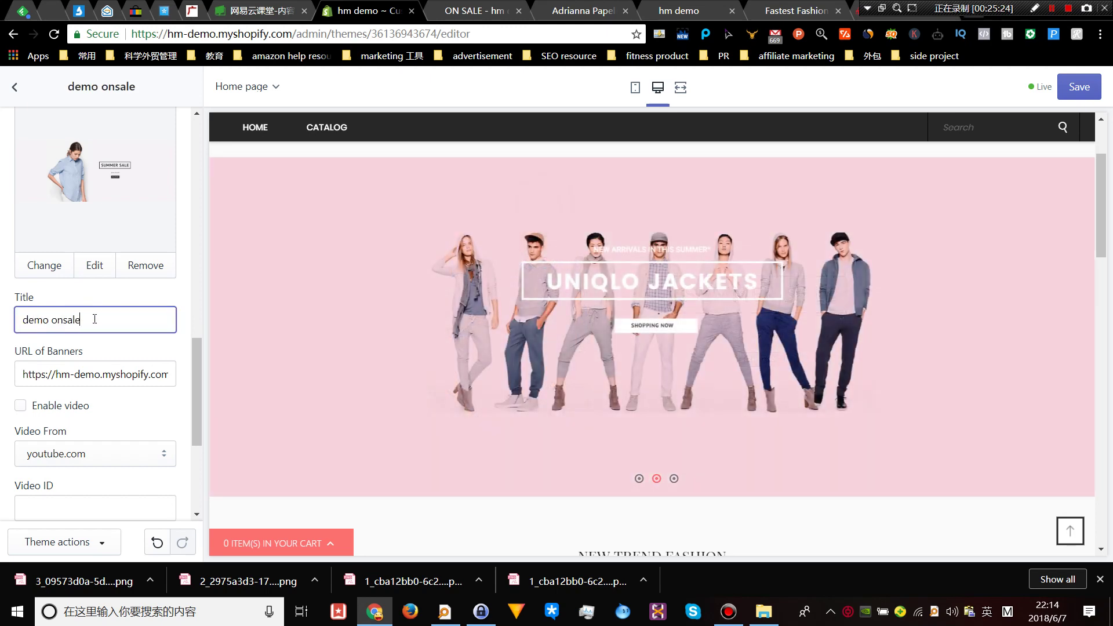
pyautogui.write('n sale')
pyautogui.click(62, 320)
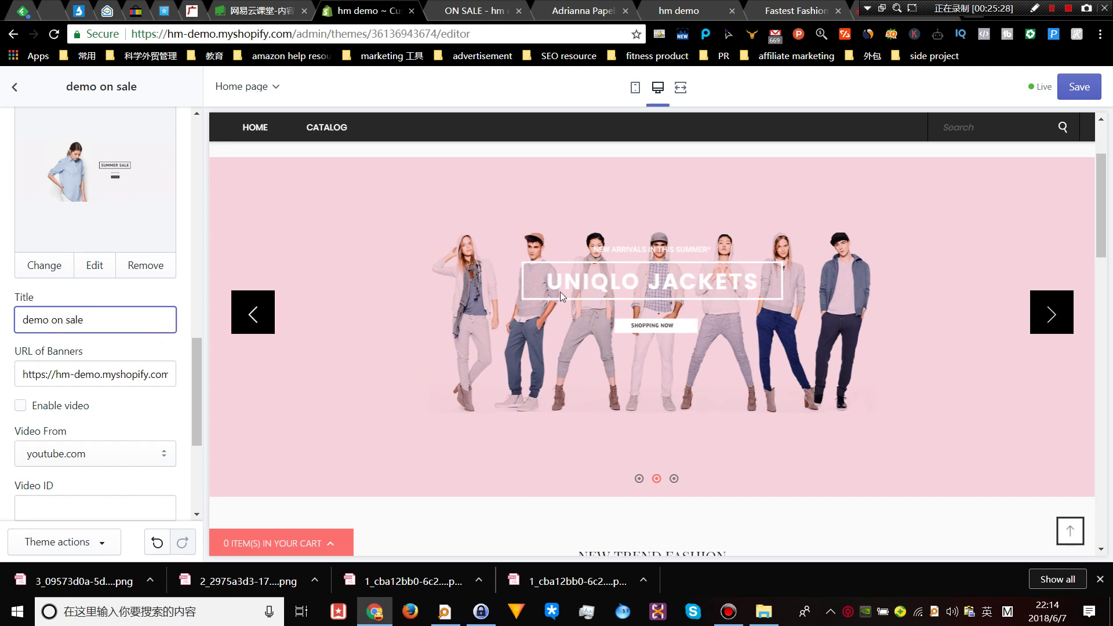
pyautogui.scroll(4, 47, 336)
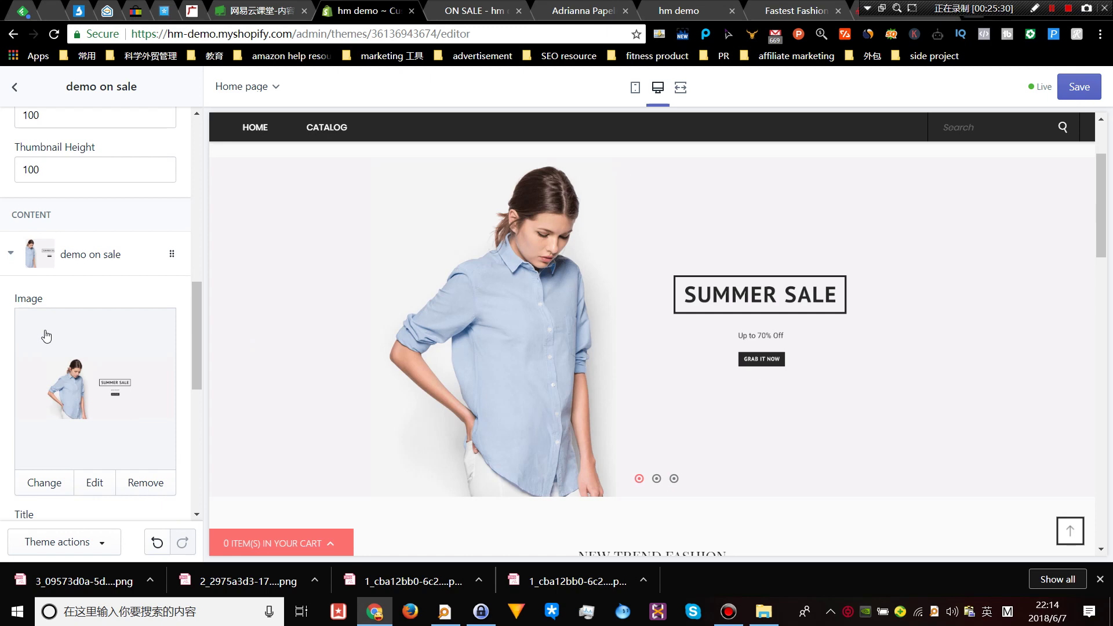
pyautogui.click(74, 258)
pyautogui.click(93, 340)
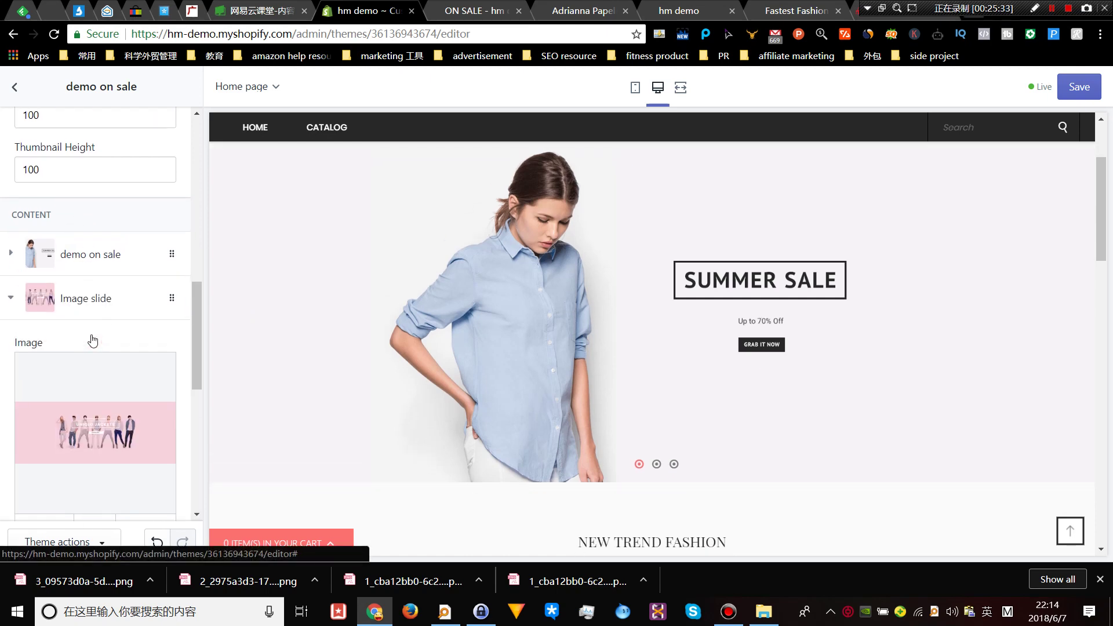
pyautogui.scroll(-5, 90, 336)
pyautogui.click(58, 272)
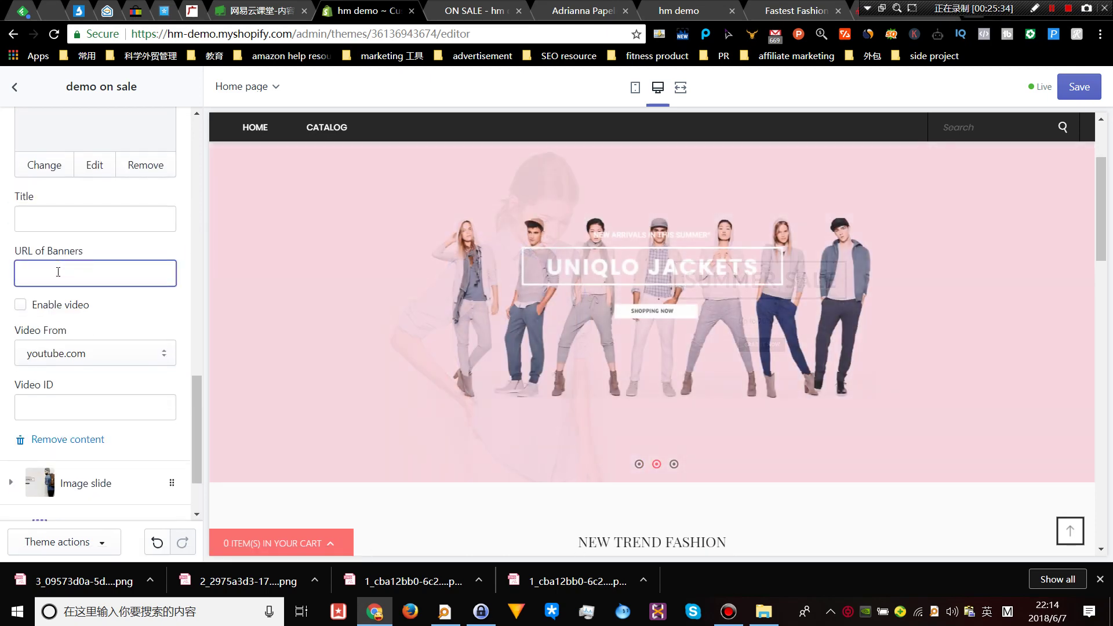
pyautogui.write('https://hm-demo.myshopify.com/collections/on-sale')
pyautogui.scroll(3, 89, 314)
pyautogui.scroll(5, 90, 301)
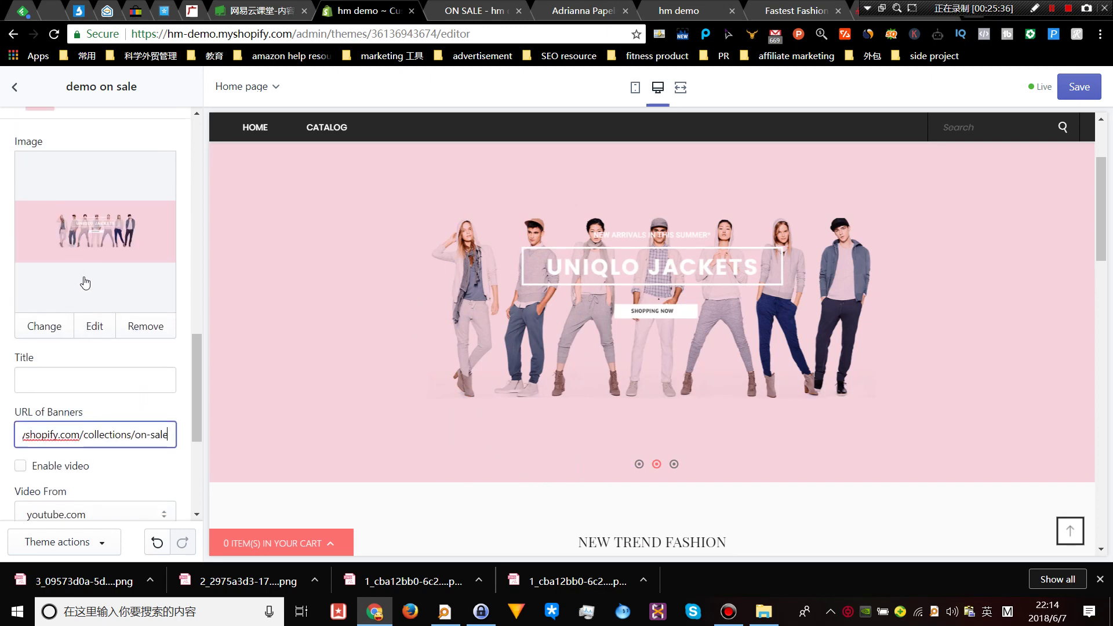
pyautogui.click(95, 238)
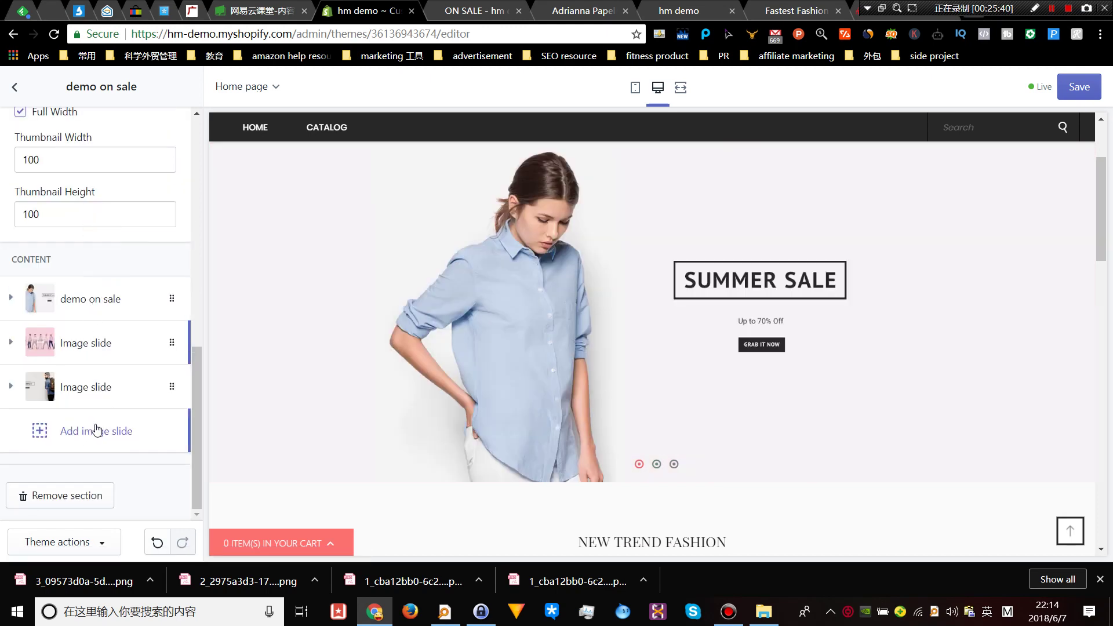
# - Add a fourth image slide to the slideshow and enable video for it
pyautogui.click(96, 430)
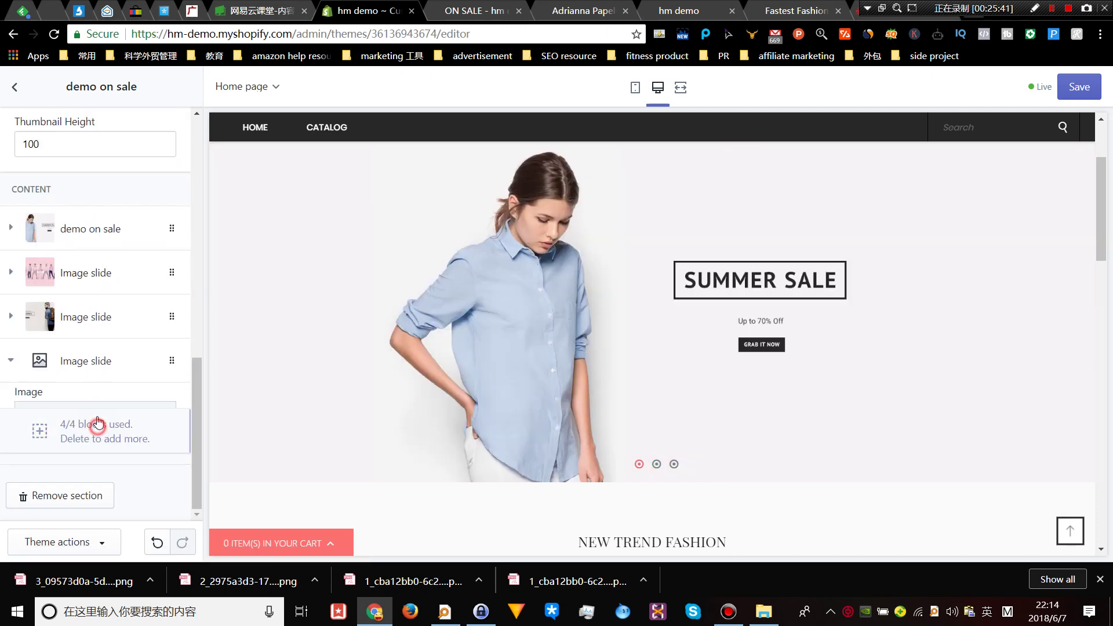
pyautogui.scroll(-5, 117, 376)
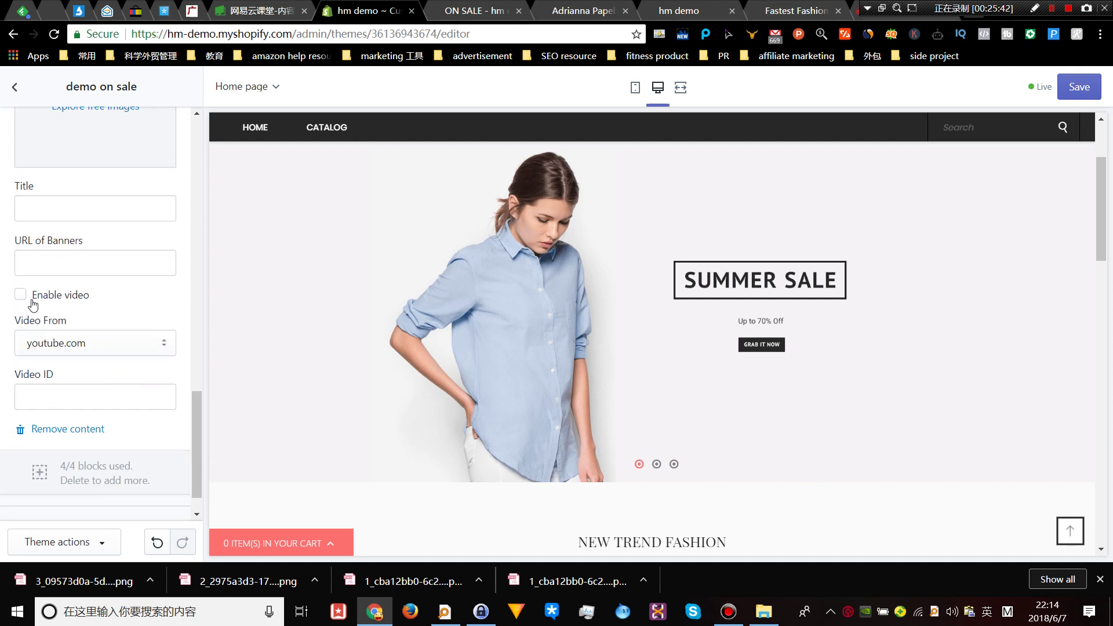
pyautogui.scroll(-1, 96, 349)
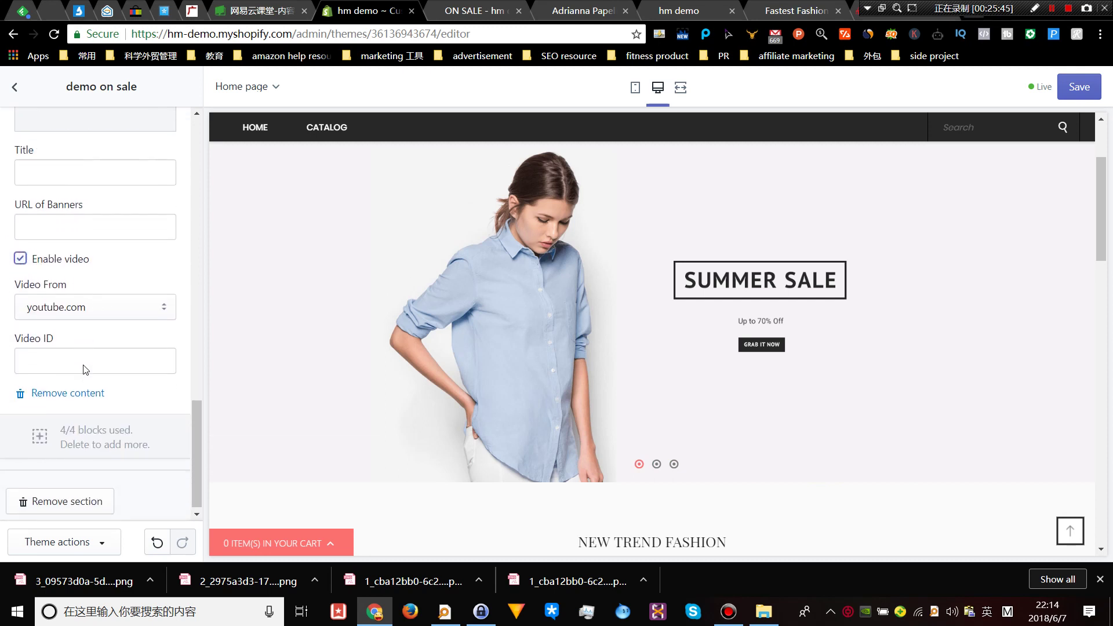
# - Switch the fourth slide's video source to vimeo.com and back to youtube.com
pyautogui.click(65, 355)
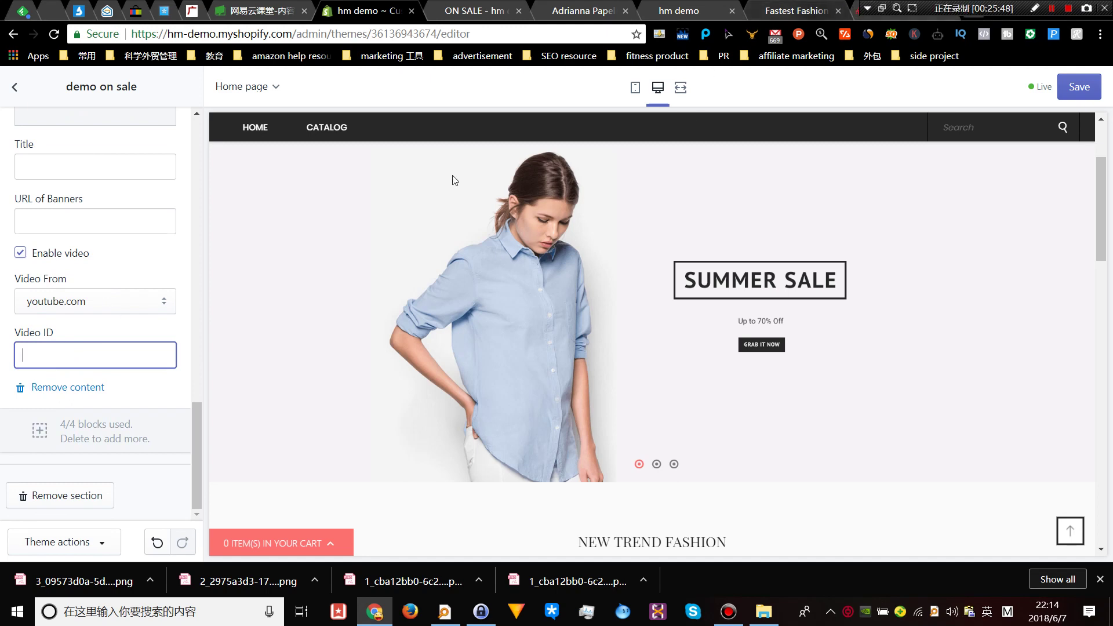
pyautogui.click(105, 305)
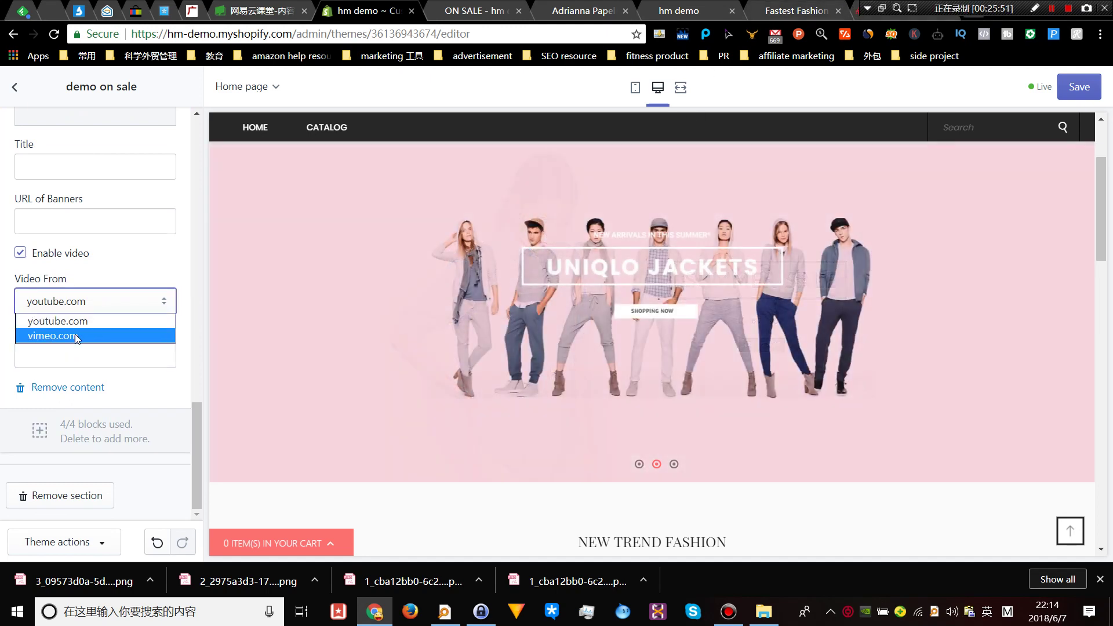
pyautogui.click(77, 336)
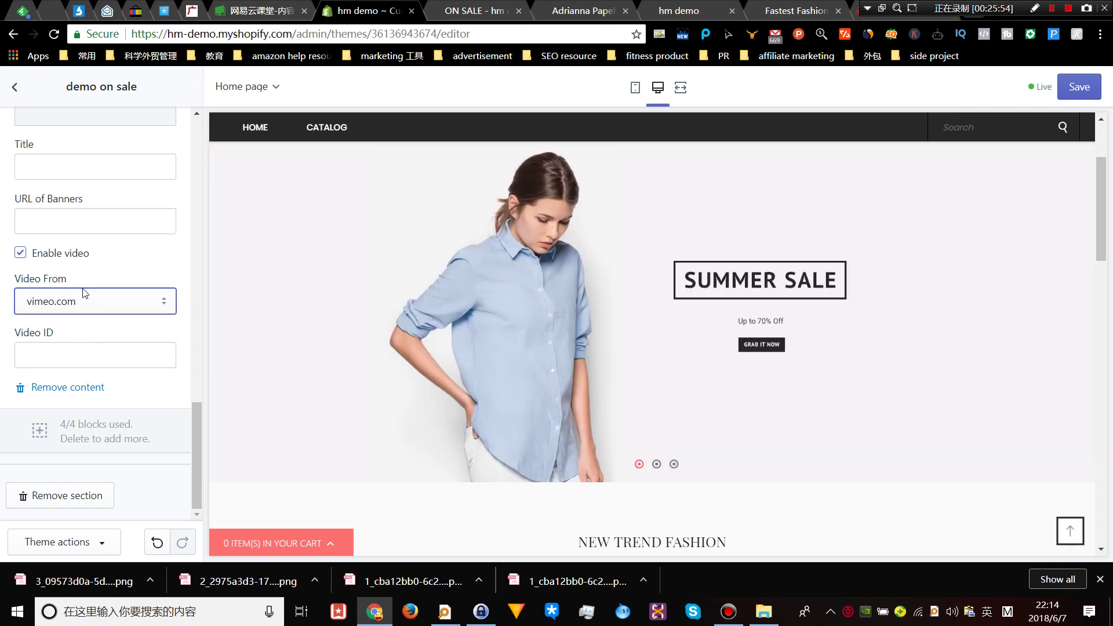
pyautogui.click(84, 294)
pyautogui.click(71, 301)
pyautogui.click(70, 301)
pyautogui.click(72, 318)
# - Open the YouTube home page in a new browser tab to find a video for the fourth slide
pyautogui.click(82, 342)
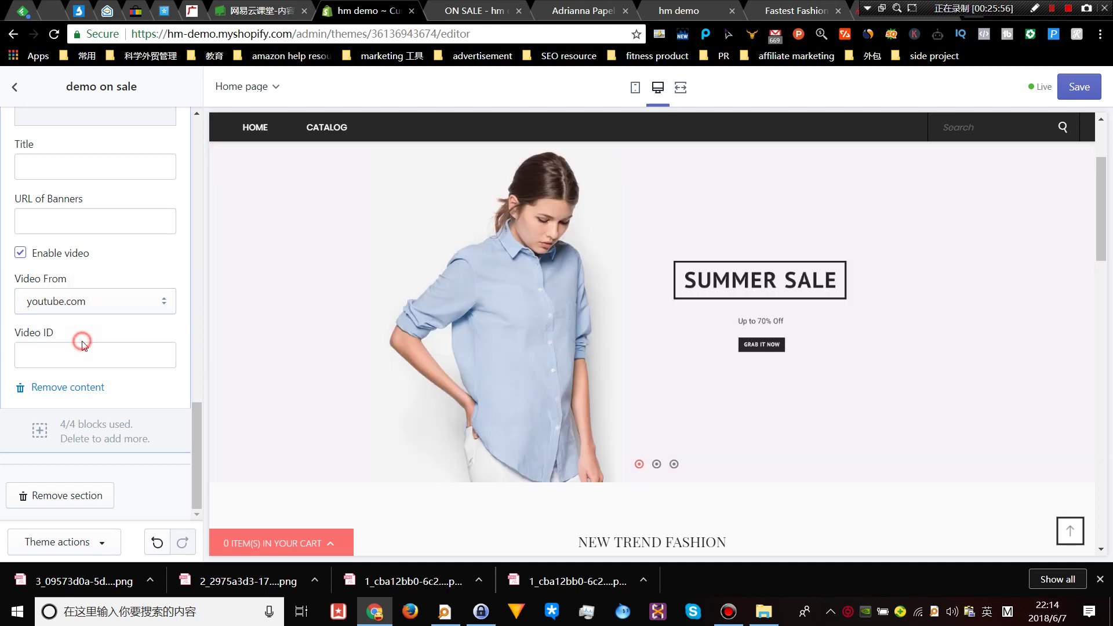
pyautogui.click(83, 352)
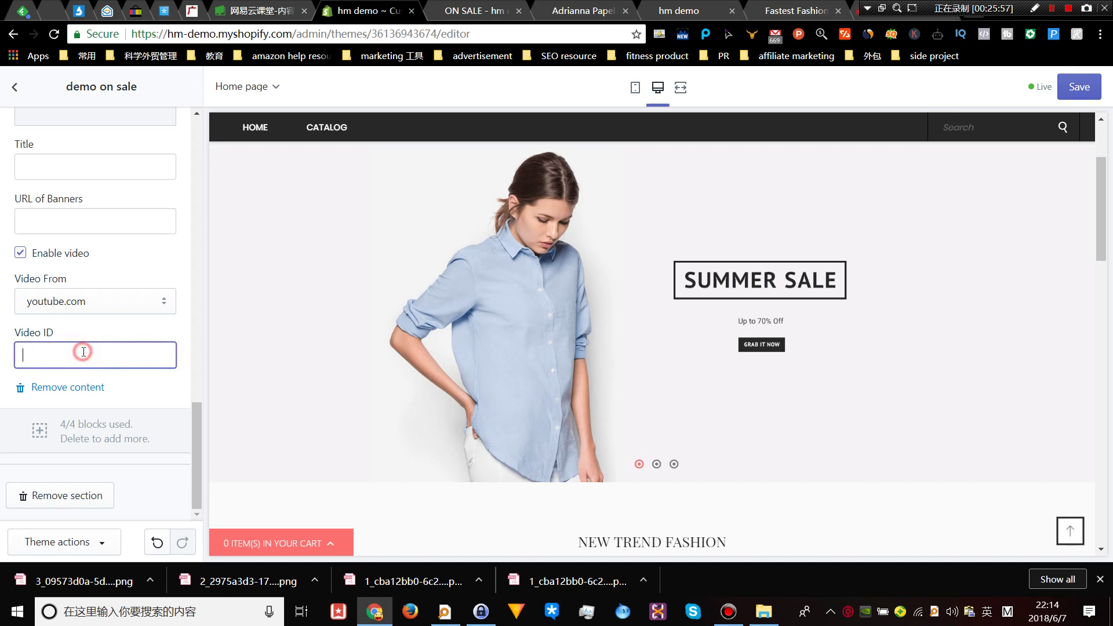
pyautogui.click(858, 14)
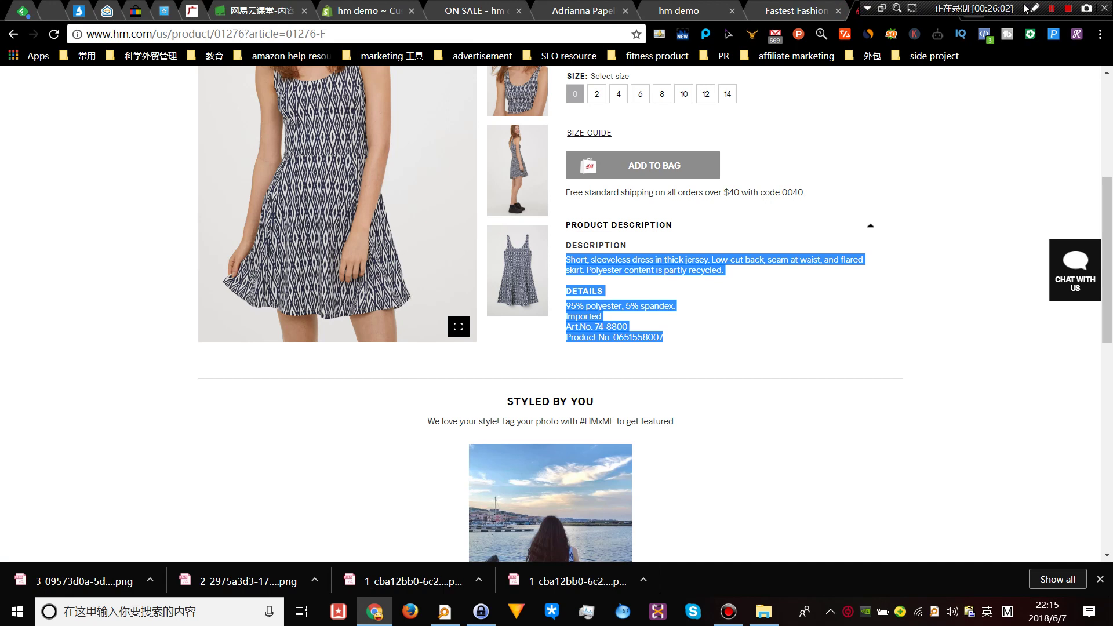
pyautogui.click(1027, 8)
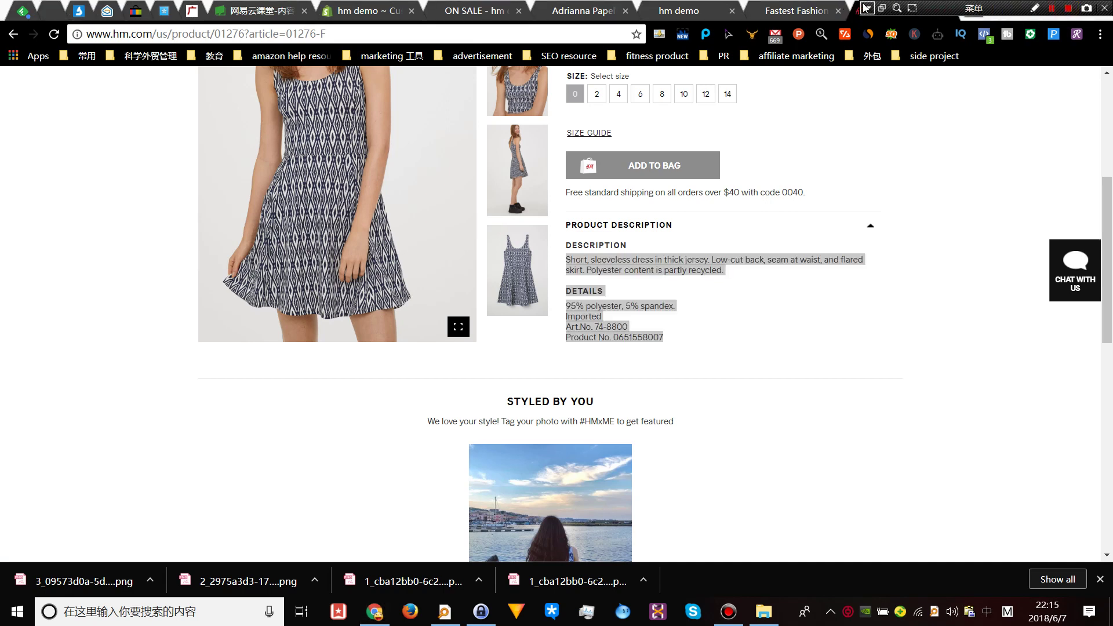
pyautogui.moveTo(928, 8); pyautogui.dragTo(984, 601)
pyautogui.click(905, 7)
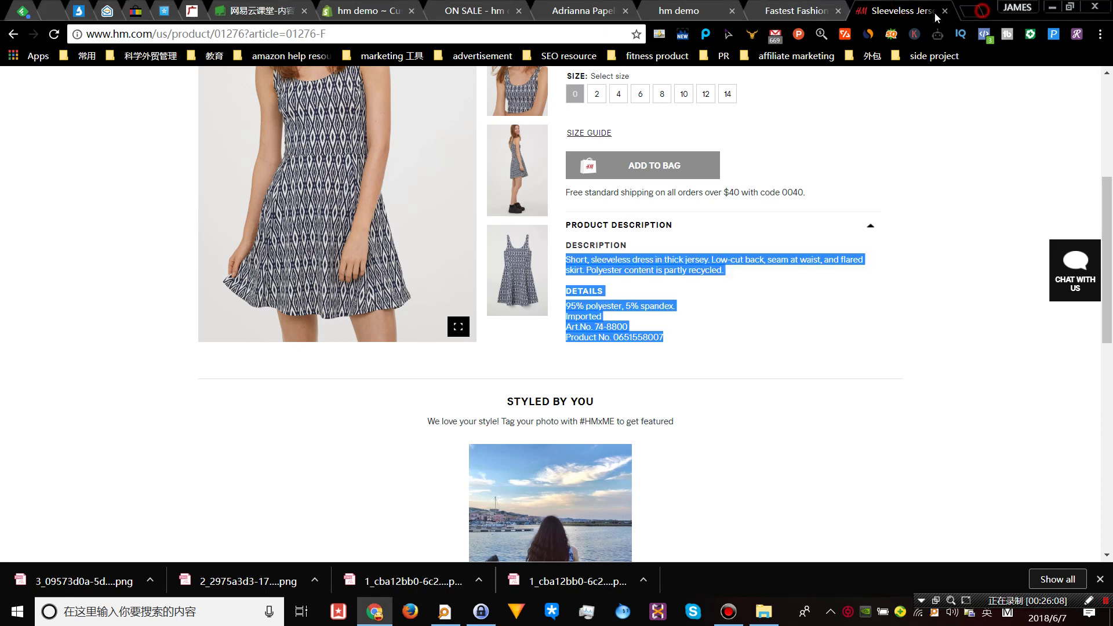
pyautogui.hotkey('ctrl', 't')
pyautogui.write('you')
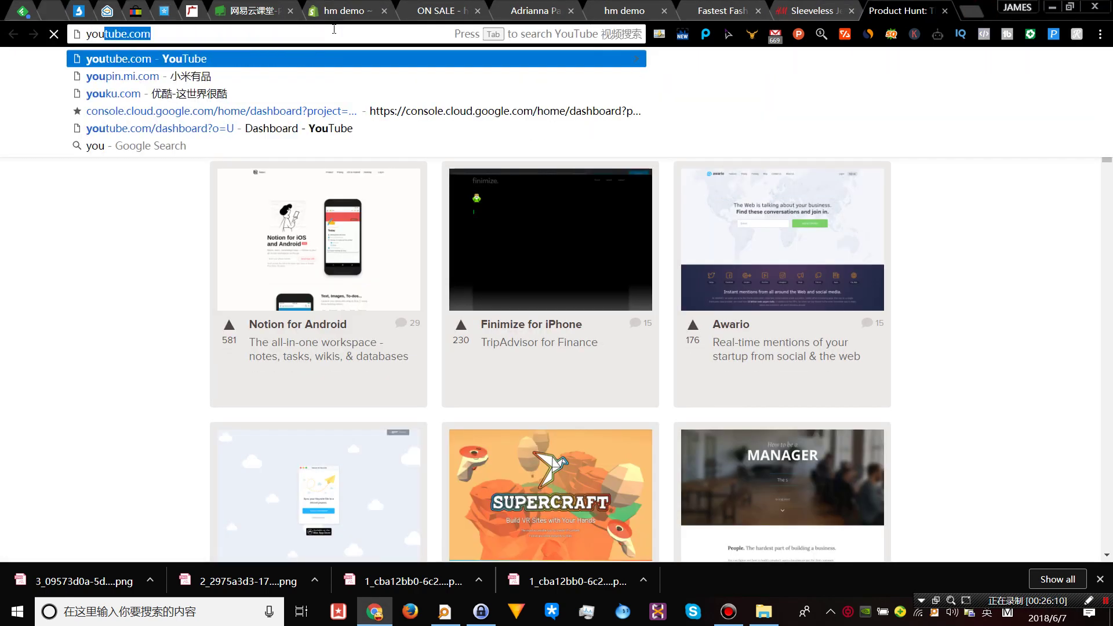
pyautogui.write('tu')
pyautogui.press('Return')
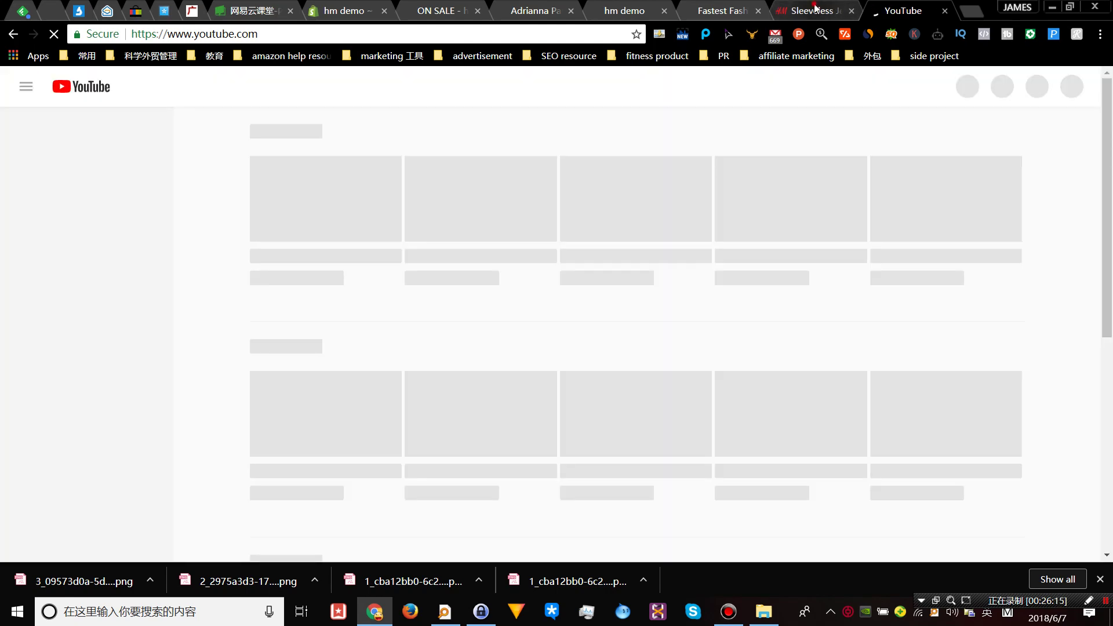
pyautogui.click(812, 11)
pyautogui.click(904, 10)
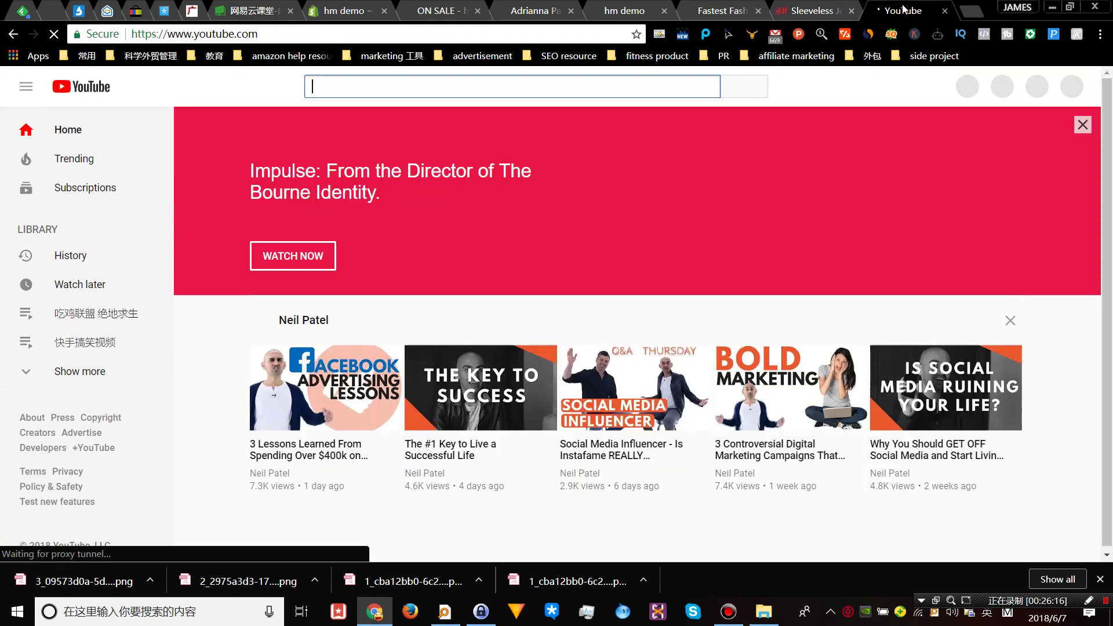
# - Open the recommended video "Drunk Jian Yang and Ed Chen Speaking Chinese (Subtitles) Silicon Valley" and pause its playback
pyautogui.scroll(-3, 729, 178)
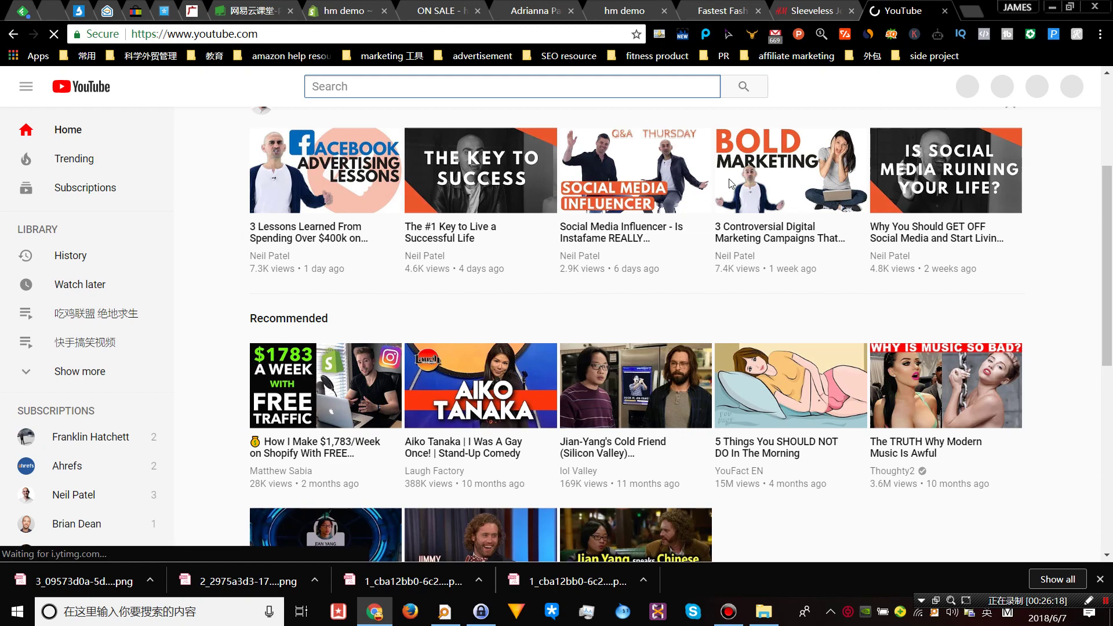
pyautogui.scroll(-2, 729, 184)
pyautogui.scroll(-1, 729, 183)
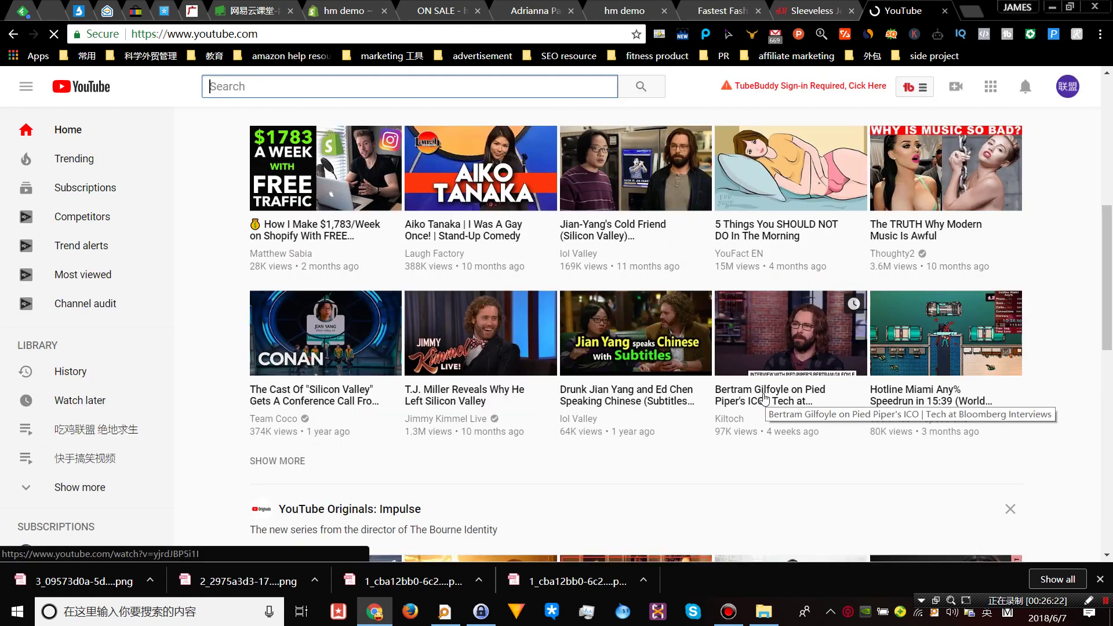
pyautogui.scroll(-2, 763, 397)
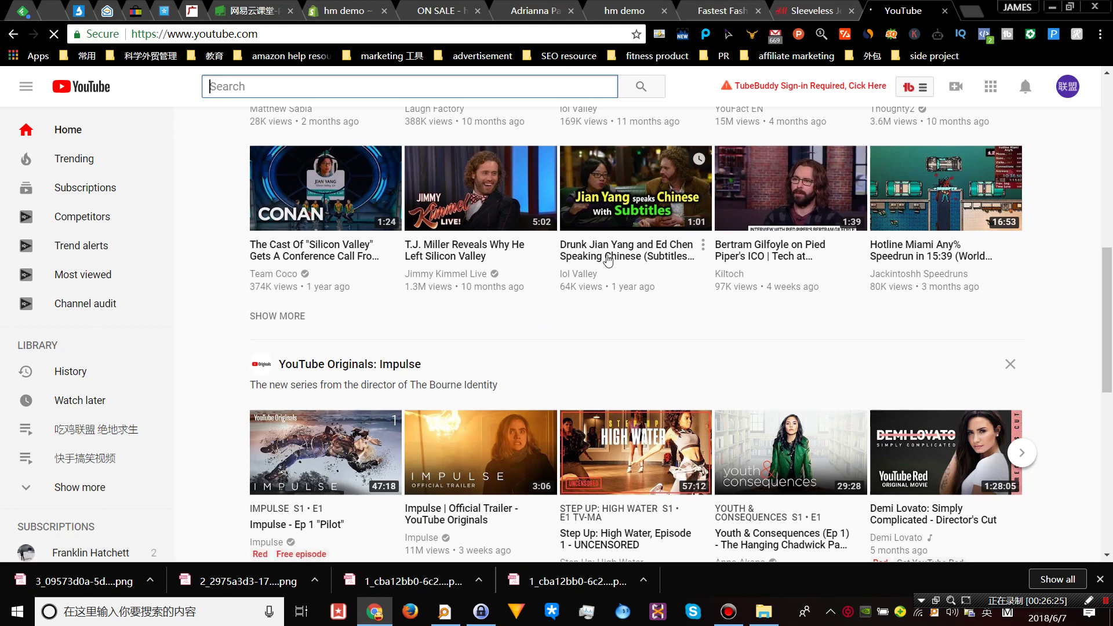
pyautogui.click(609, 258)
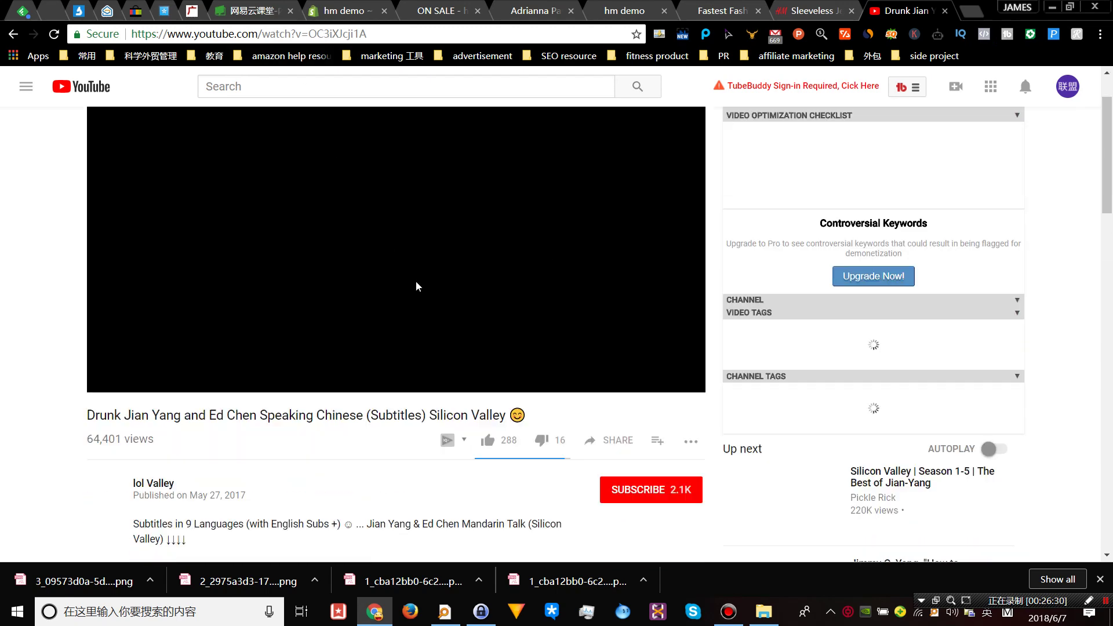
pyautogui.scroll(-5, 409, 270)
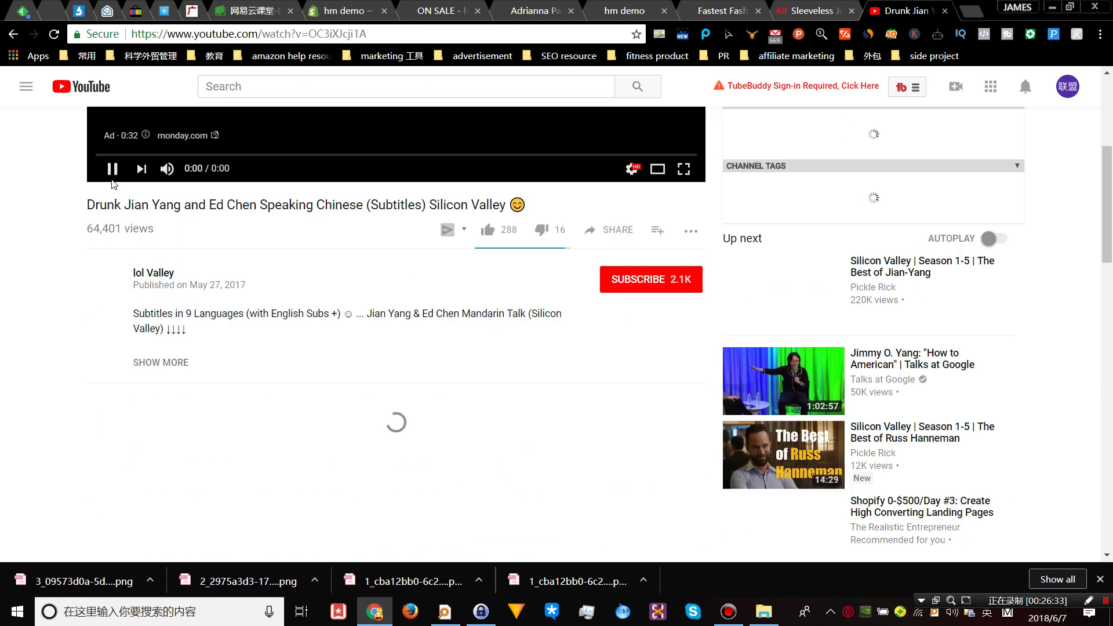
pyautogui.click(113, 170)
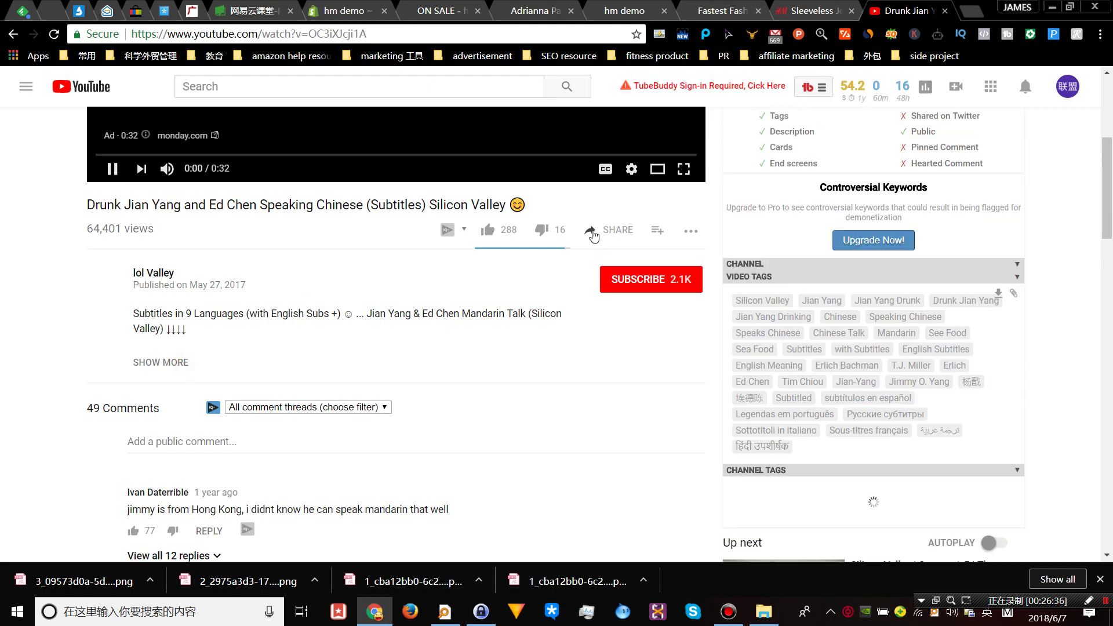
# - Examine the video's share link and embed code, and close the embed view
pyautogui.click(591, 235)
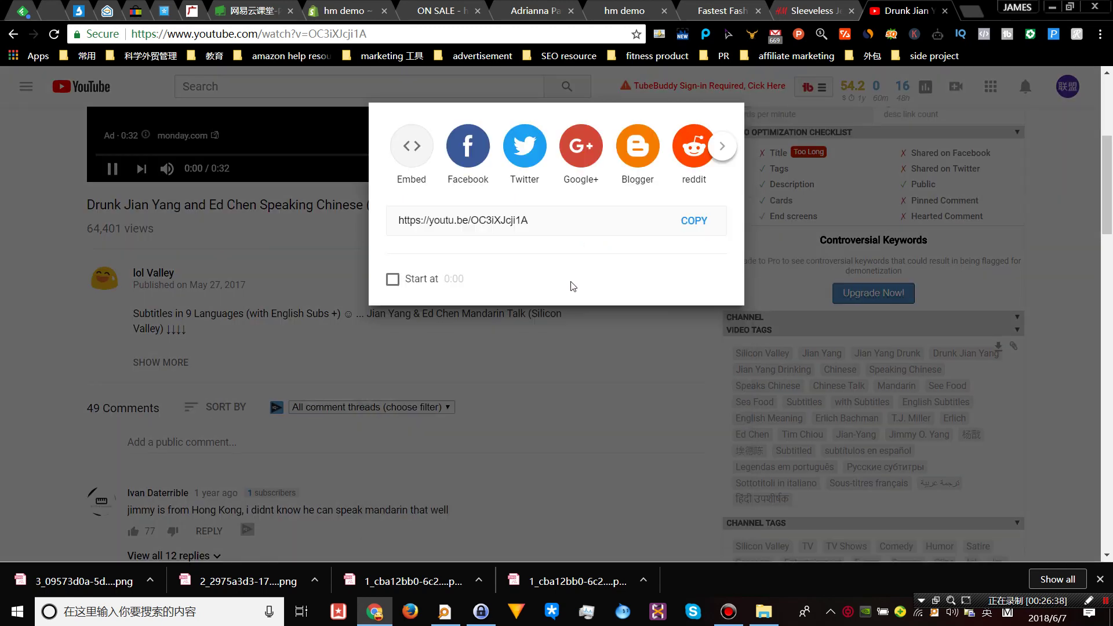
pyautogui.click(497, 222)
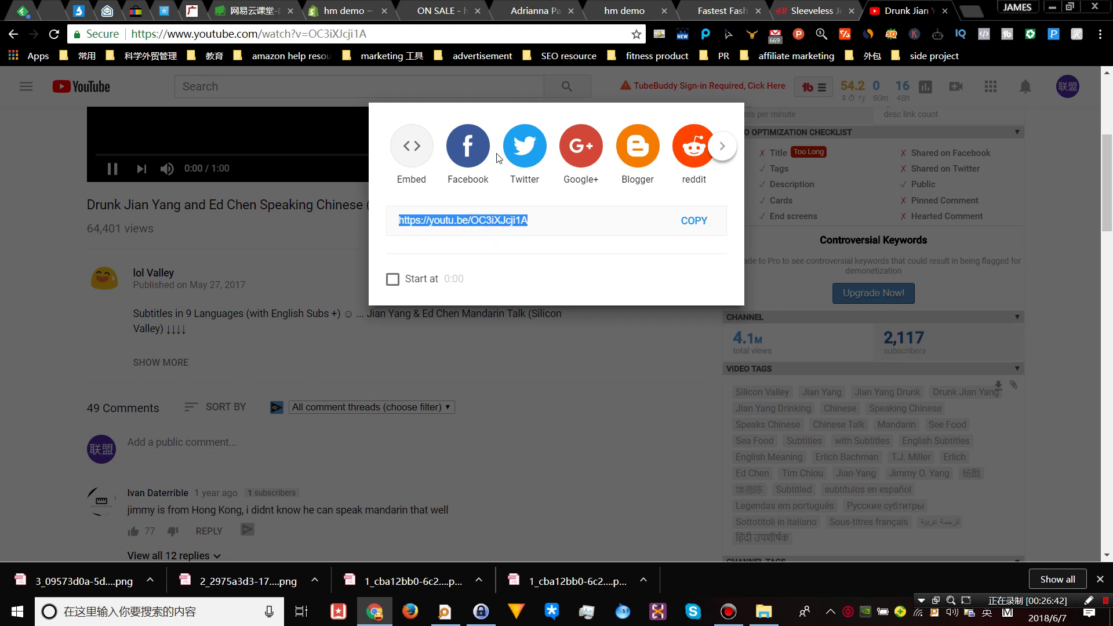
pyautogui.click(412, 150)
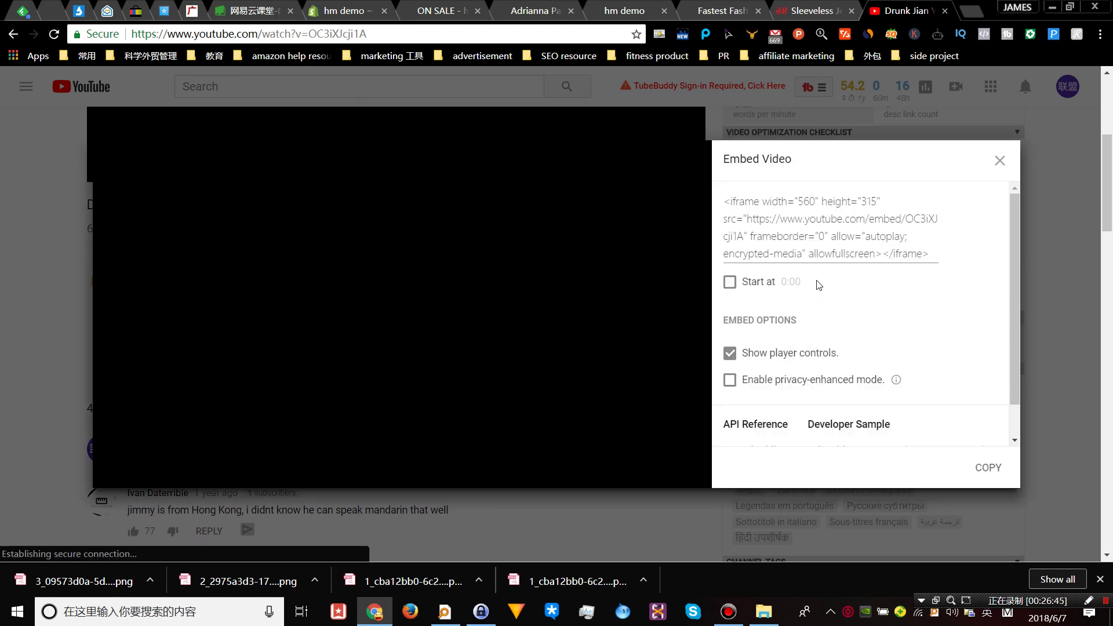
pyautogui.scroll(-2, 838, 319)
pyautogui.scroll(2, 838, 319)
pyautogui.click(1000, 160)
pyautogui.scroll(5, 278, 441)
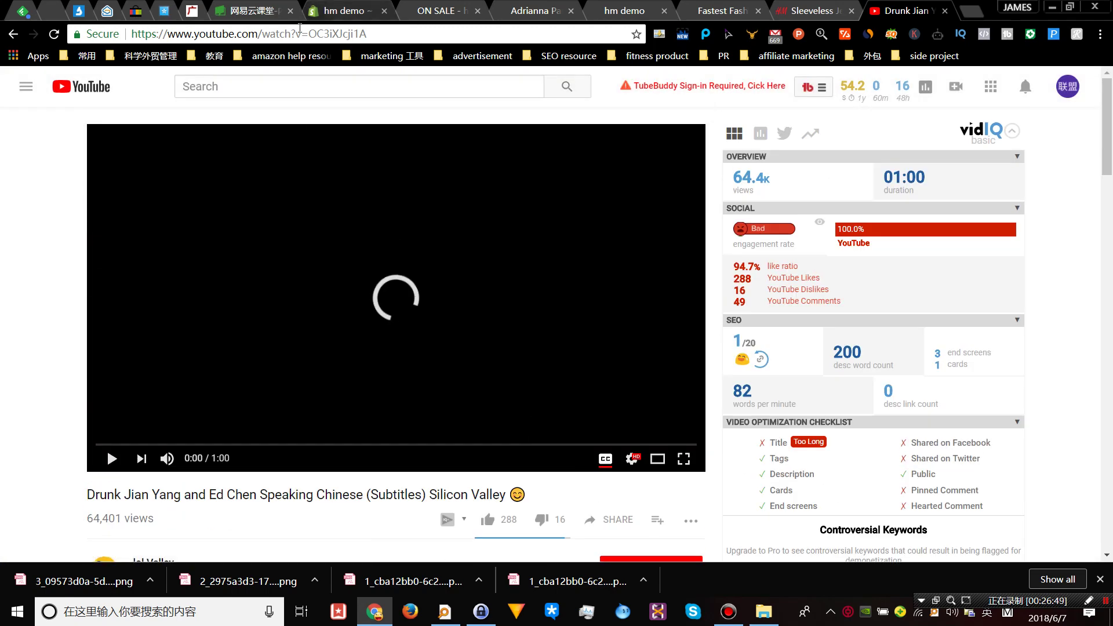
# - Copy the video ID OC3iXJcji1A from the YouTube address and paste it as the fourth slide's Video ID in the theme editor
pyautogui.moveTo(307, 33); pyautogui.dragTo(410, 36)
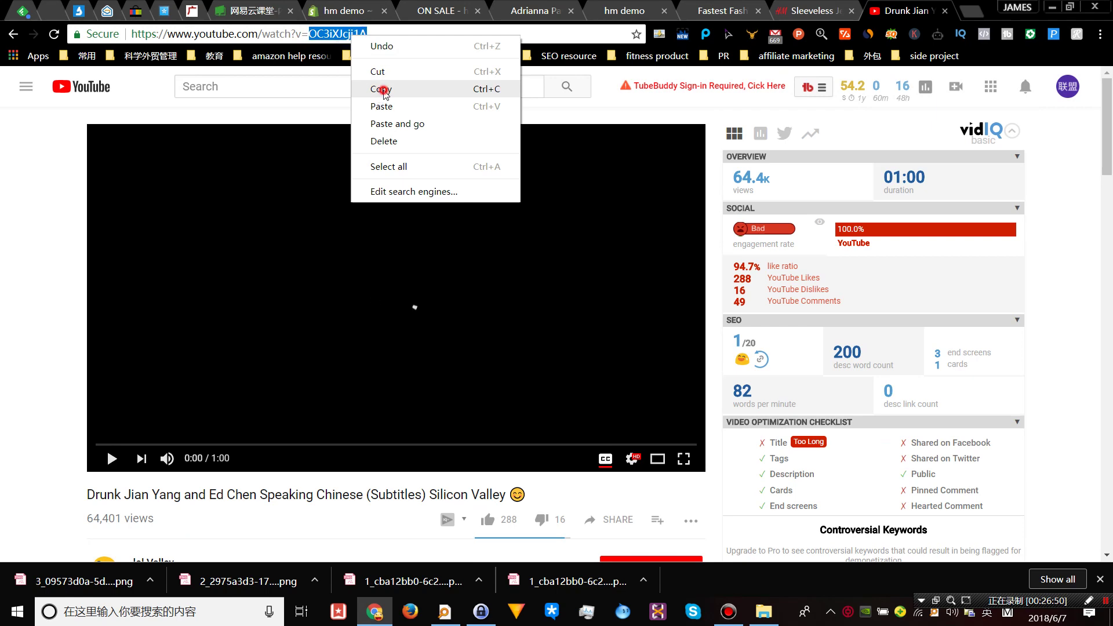
pyautogui.click(380, 88)
pyautogui.click(719, 11)
pyautogui.click(644, 10)
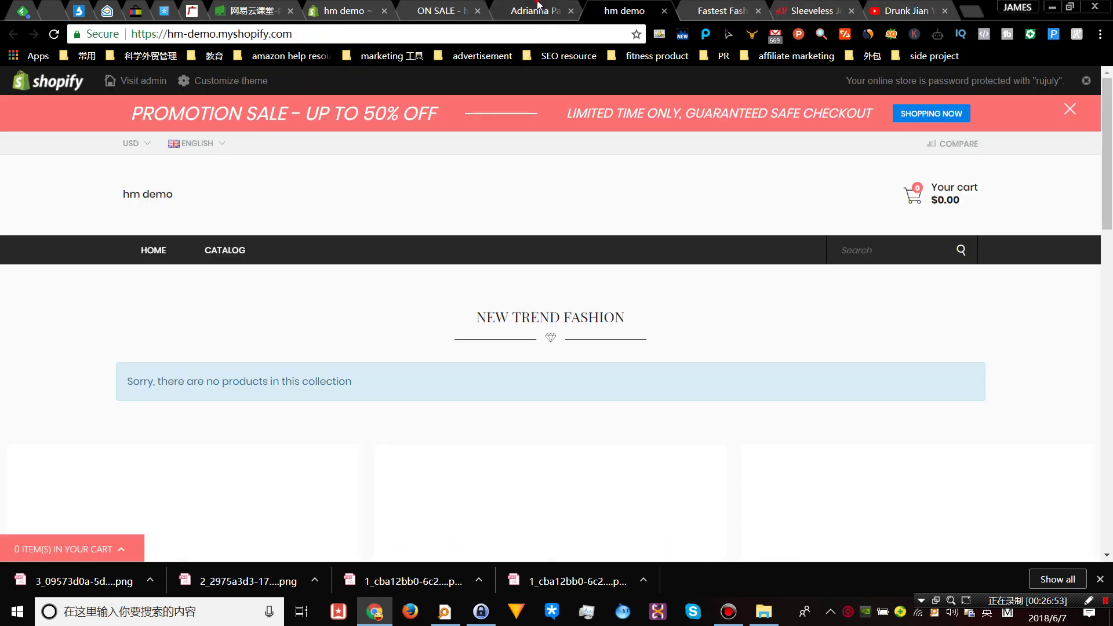
pyautogui.click(534, 10)
pyautogui.click(440, 11)
pyautogui.click(345, 11)
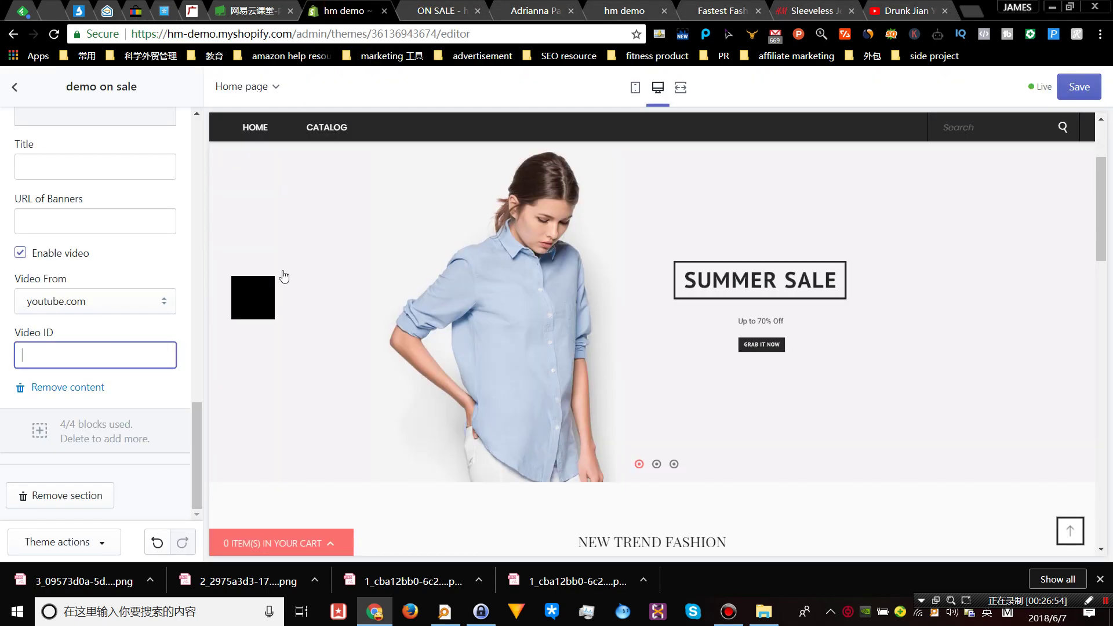
pyautogui.rightClick(24, 355)
pyautogui.click(75, 438)
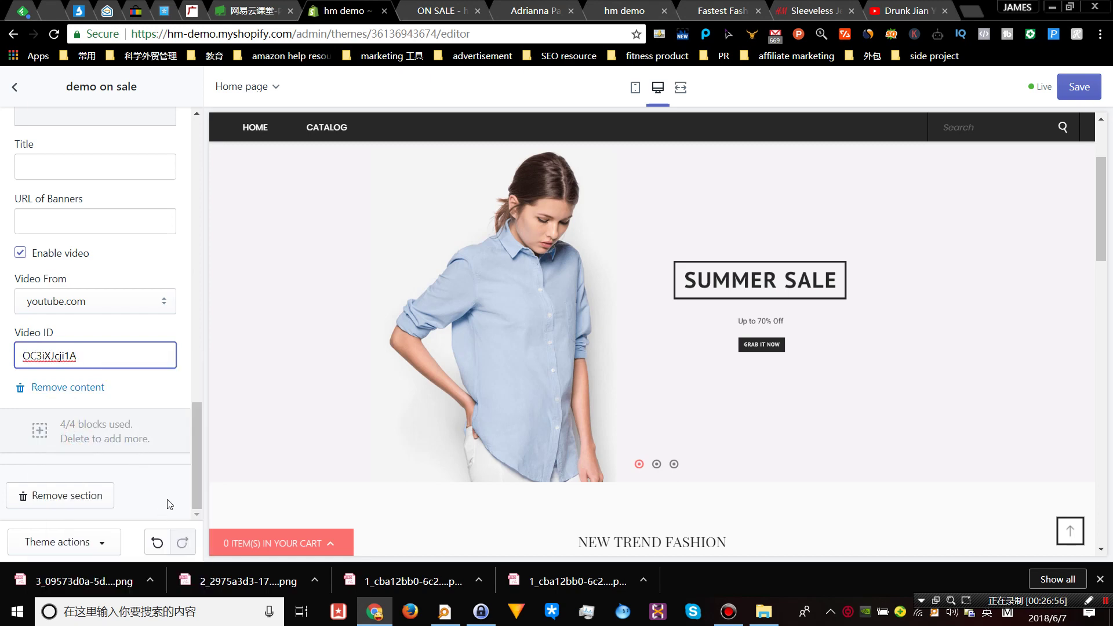
# - Save the theme changes, dismiss the browser's downloads bar and collapse the fourth image slide
pyautogui.click(1069, 90)
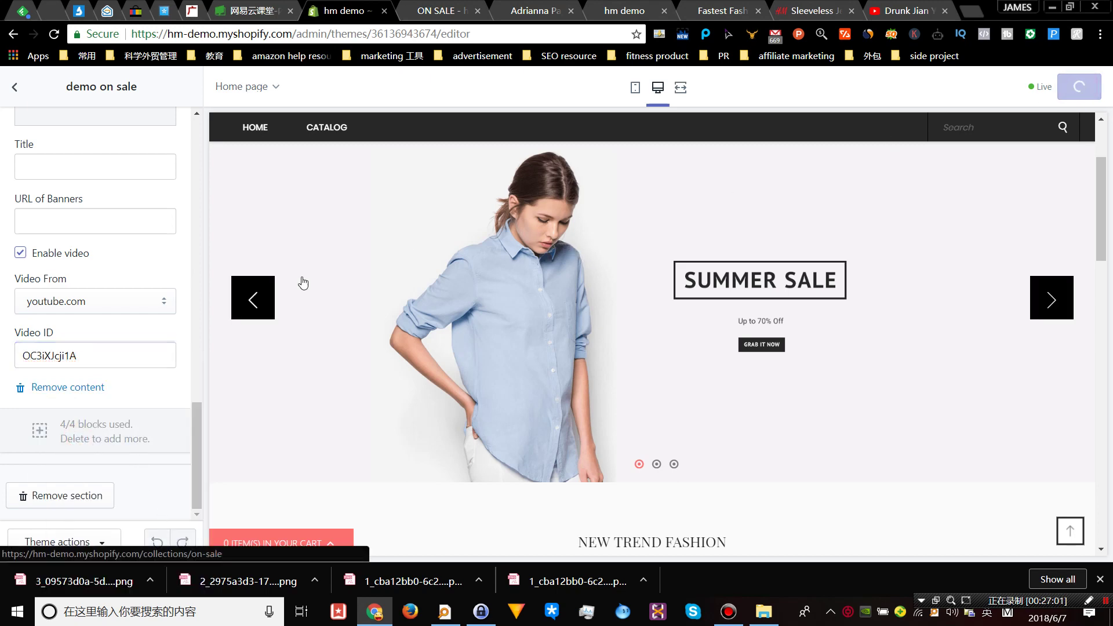
pyautogui.scroll(3, 171, 281)
pyautogui.scroll(3, 150, 290)
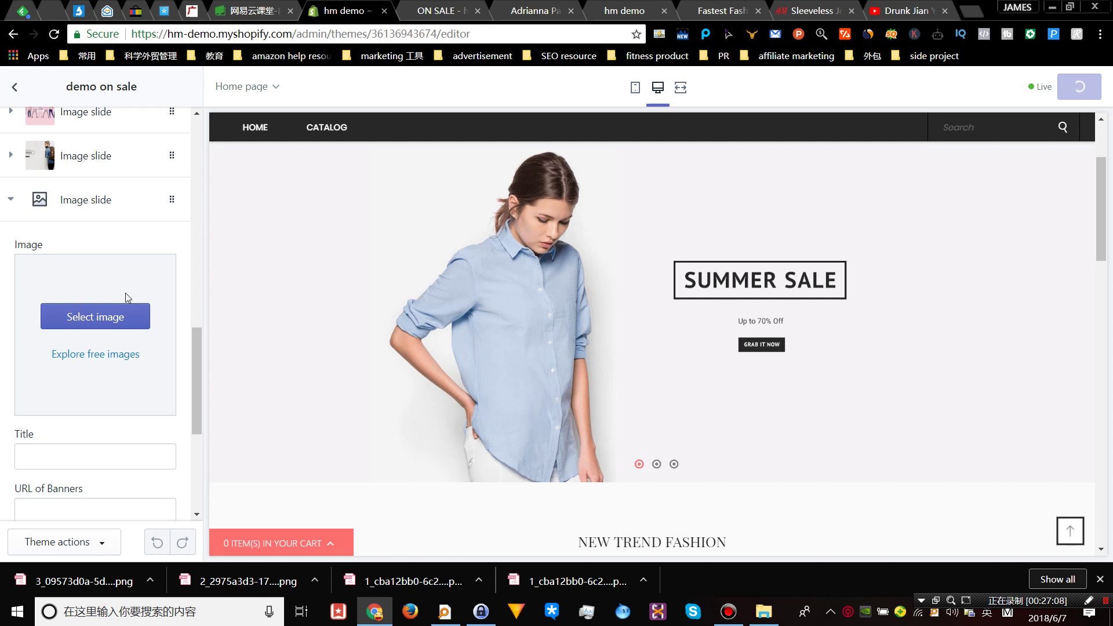
pyautogui.click(1100, 579)
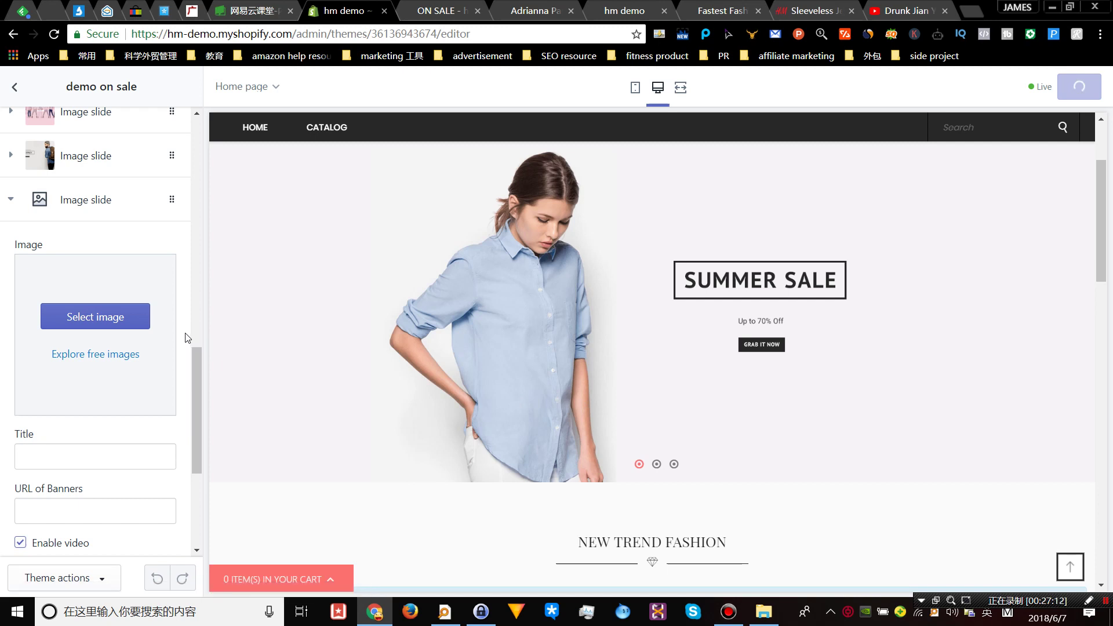
pyautogui.scroll(3, 116, 336)
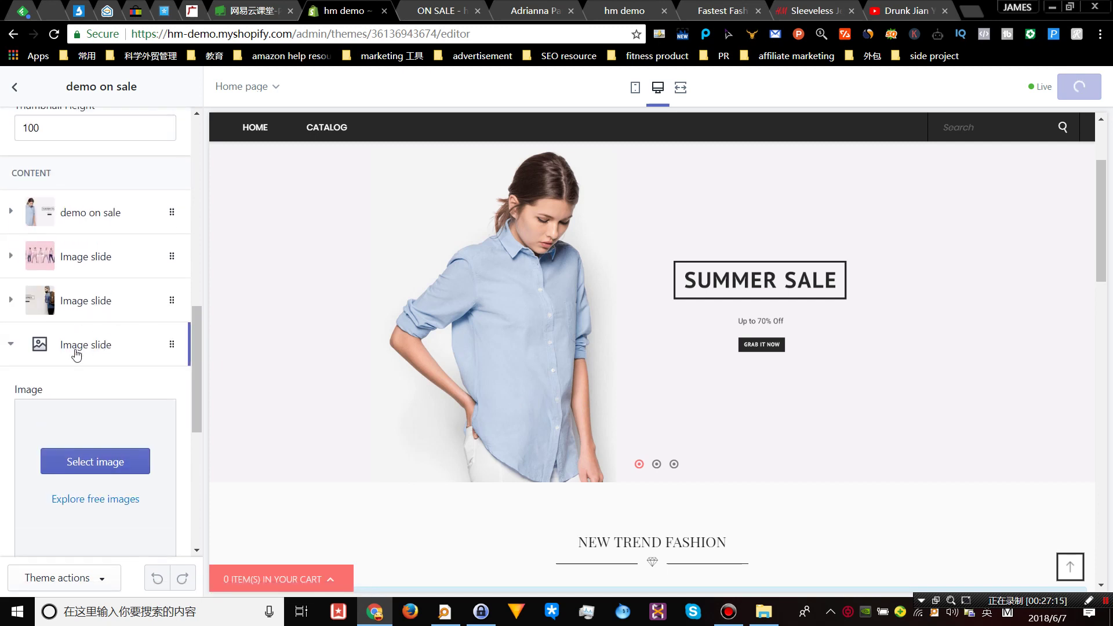
pyautogui.click(11, 343)
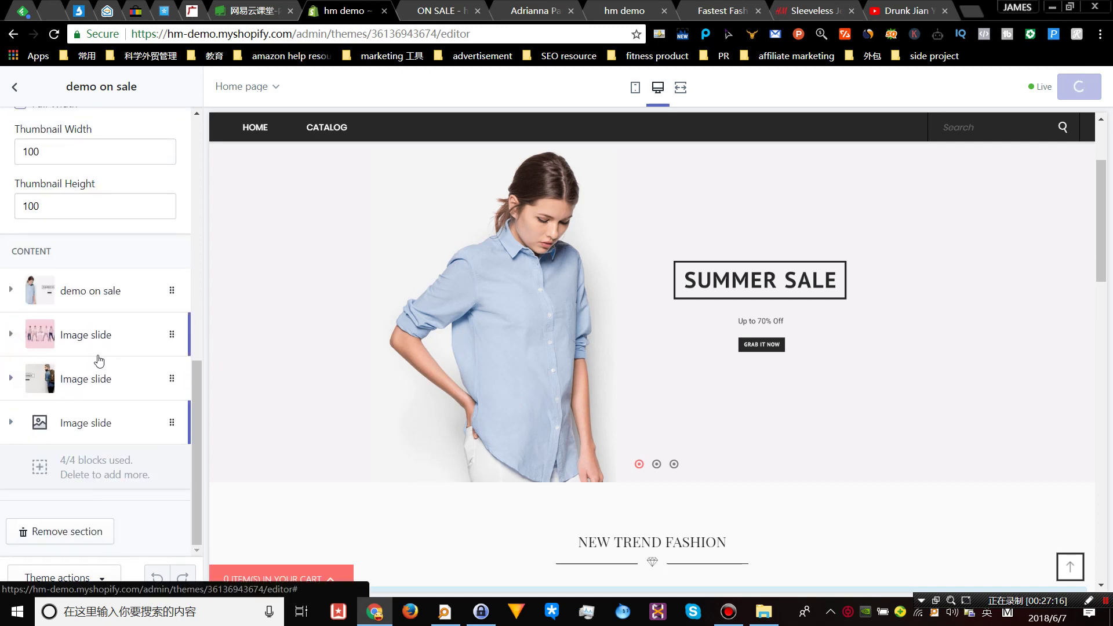
pyautogui.scroll(10, 101, 344)
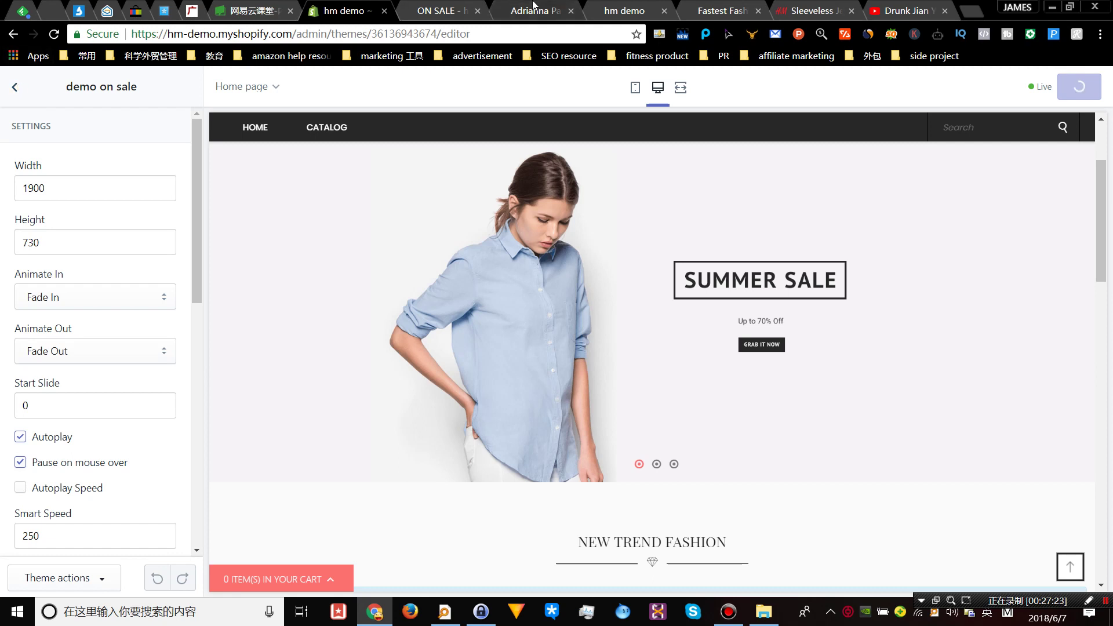
# - Open the storefront's home page from the ON SALE collection page
pyautogui.click(432, 8)
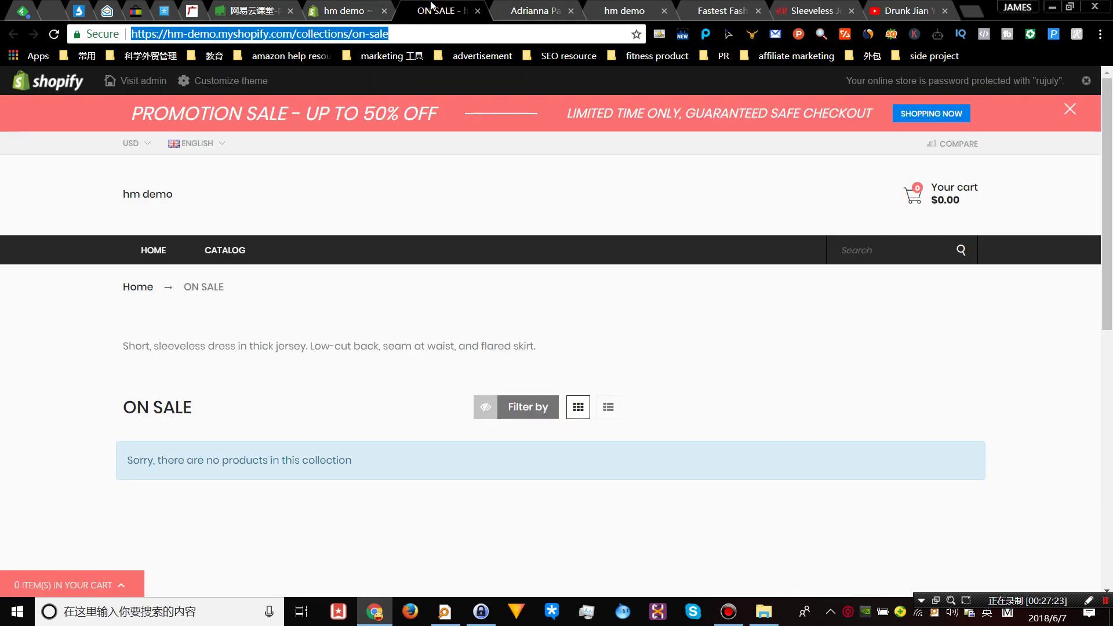
pyautogui.click(154, 250)
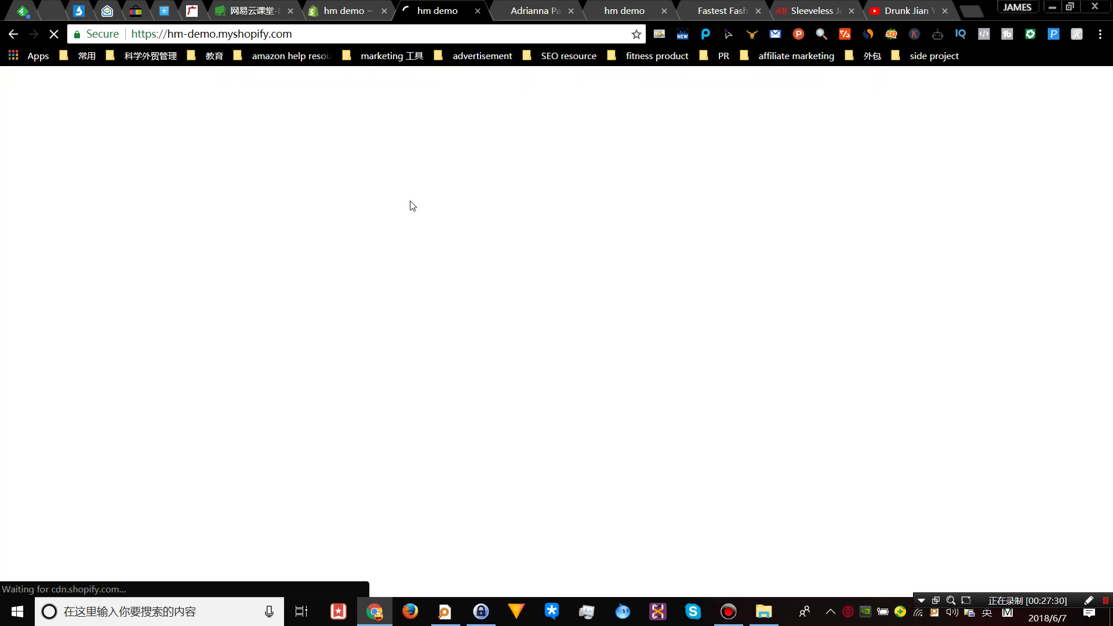
pyautogui.click(352, 6)
pyautogui.click(423, 7)
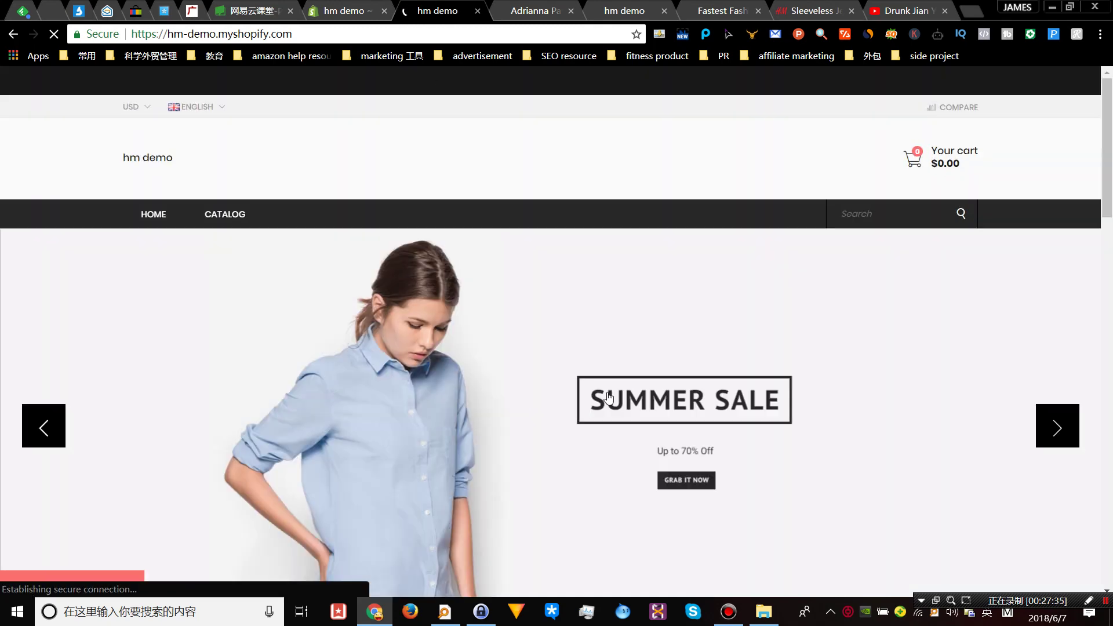
# - Advance the home page slideshow through its banners to the video slide and check how the video is displayed
pyautogui.scroll(-6, 538, 354)
pyautogui.scroll(3, 539, 355)
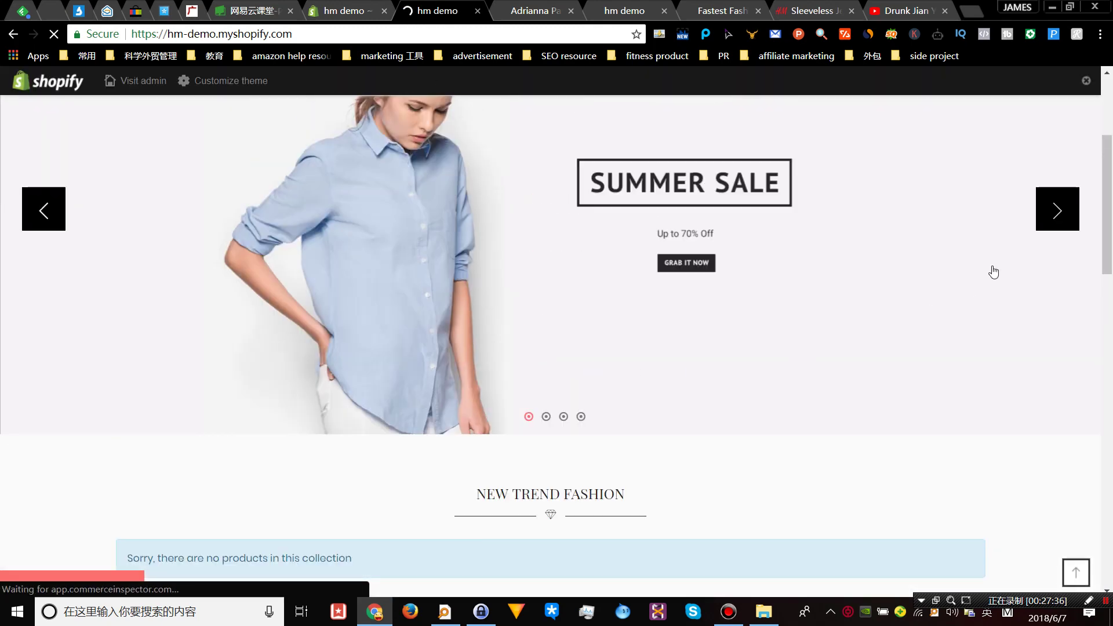
pyautogui.click(1063, 209)
pyautogui.click(1068, 212)
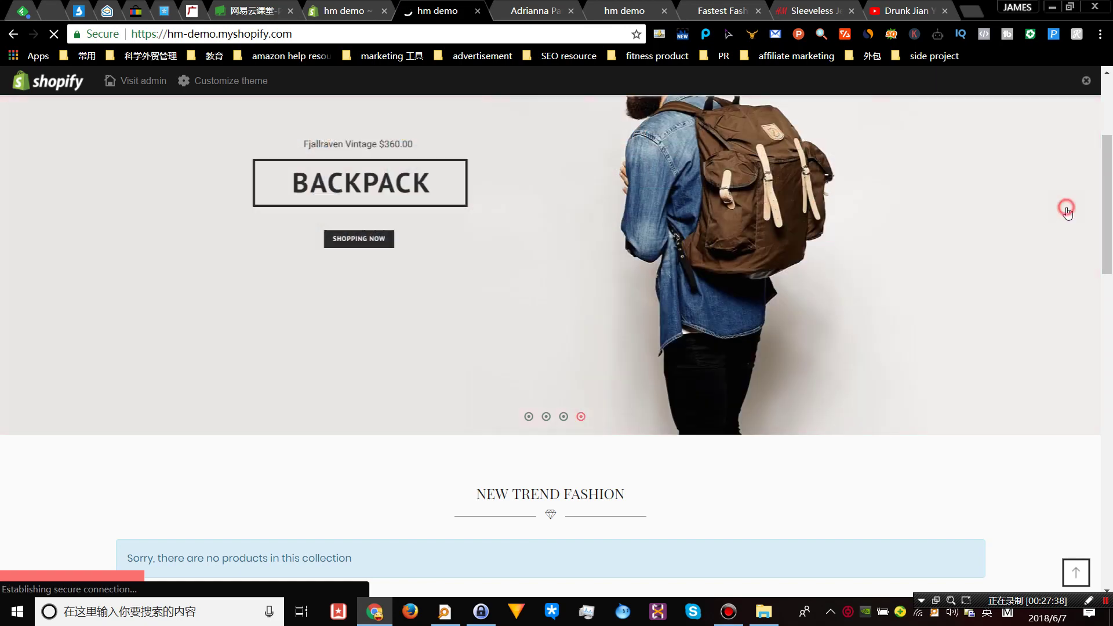
pyautogui.click(1068, 211)
pyautogui.scroll(-2, 593, 337)
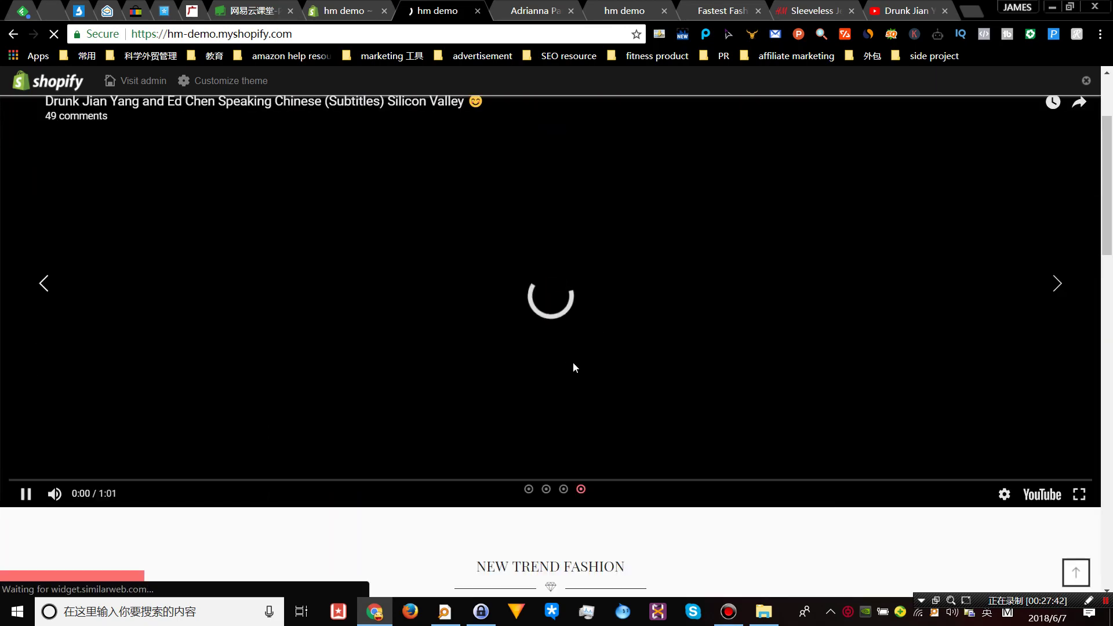
pyautogui.scroll(2, 551, 365)
pyautogui.scroll(-4, 551, 366)
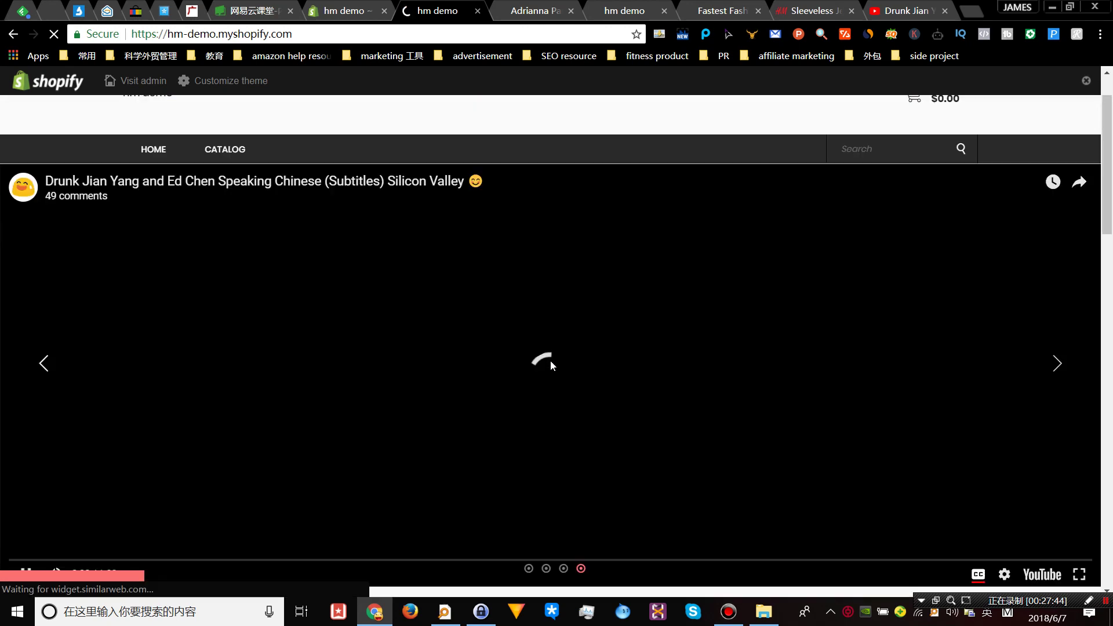
# - Watch the home page slideshow's video slide play, pause the video and return to the page's header
pyautogui.scroll(3, 551, 366)
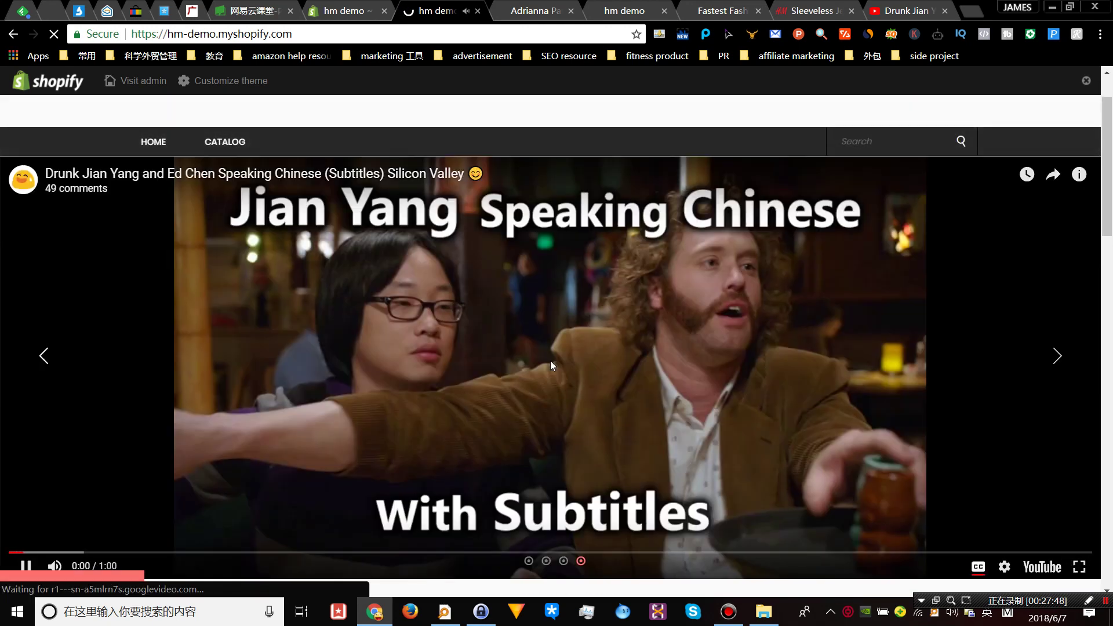
pyautogui.scroll(-1, 551, 364)
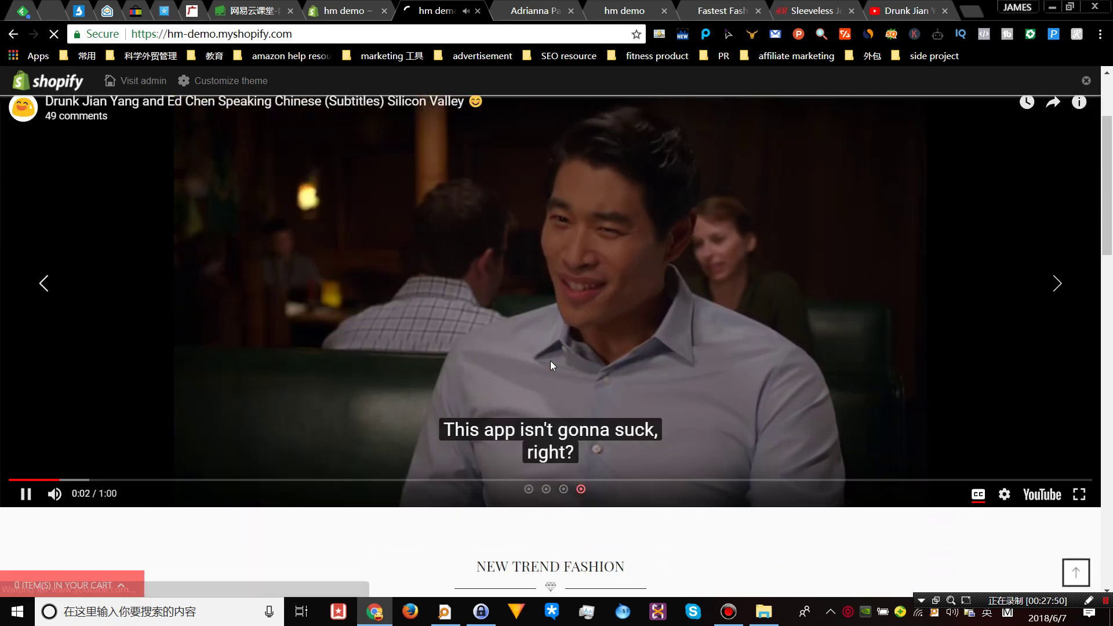
pyautogui.scroll(1, 551, 362)
pyautogui.click(551, 363)
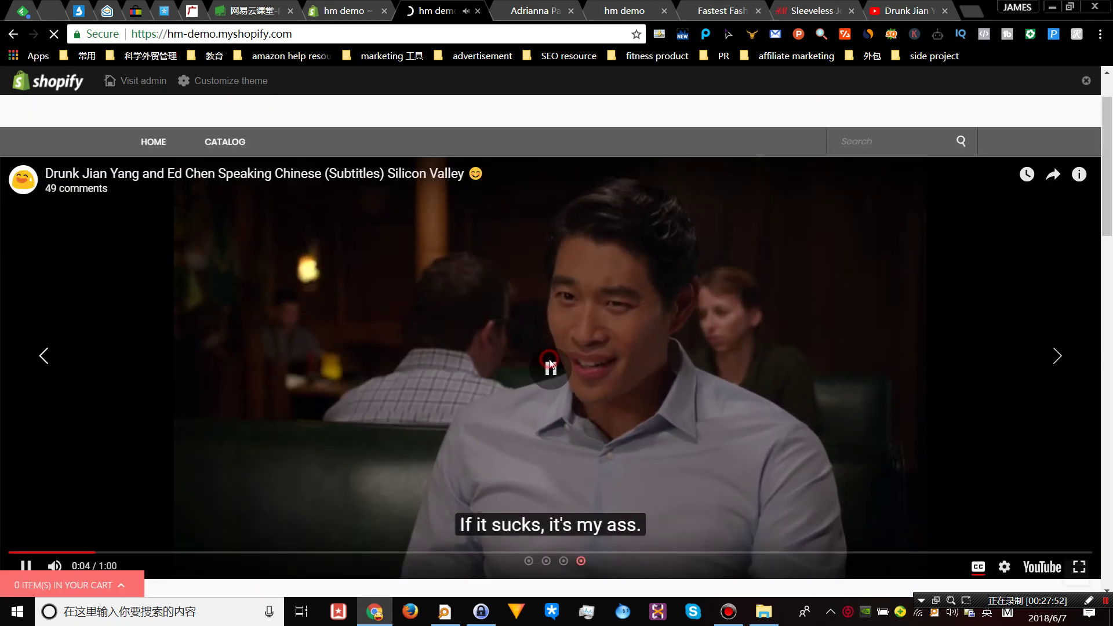
pyautogui.scroll(1, 540, 365)
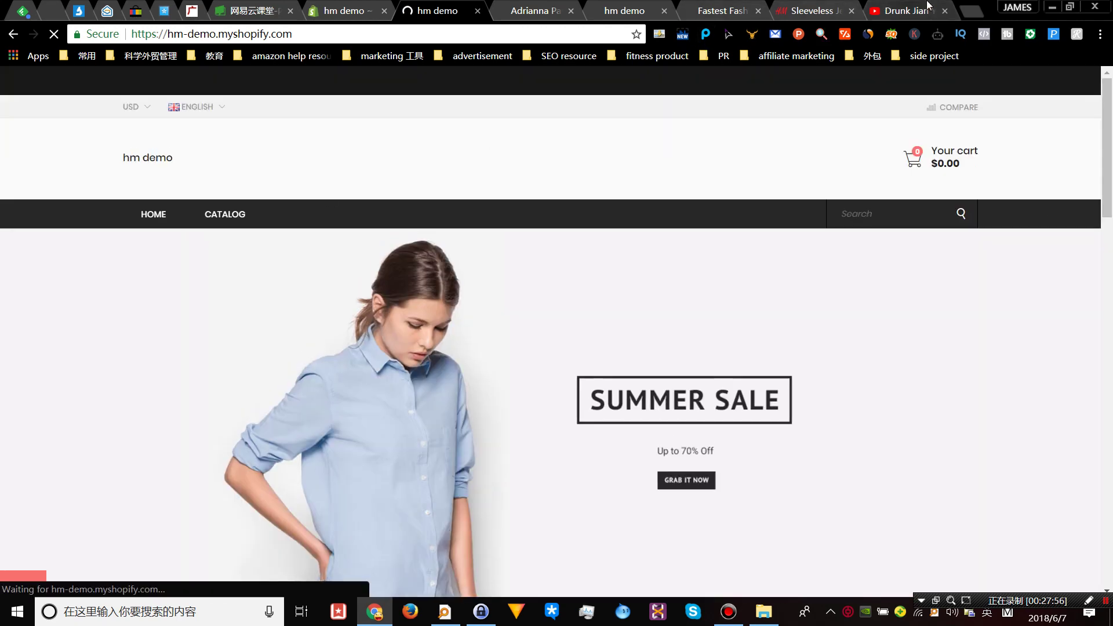
# - Close the YouTube video page, return to the theme editor and leave the slideshow settings for the sections list
pyautogui.click(928, 7)
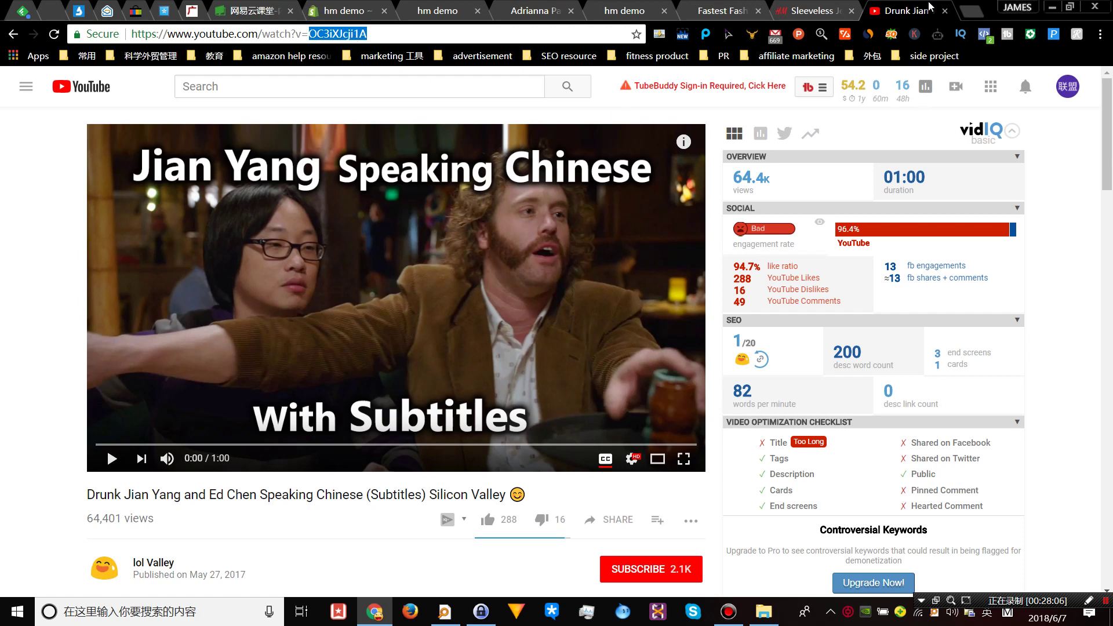
pyautogui.click(945, 10)
pyautogui.click(359, 5)
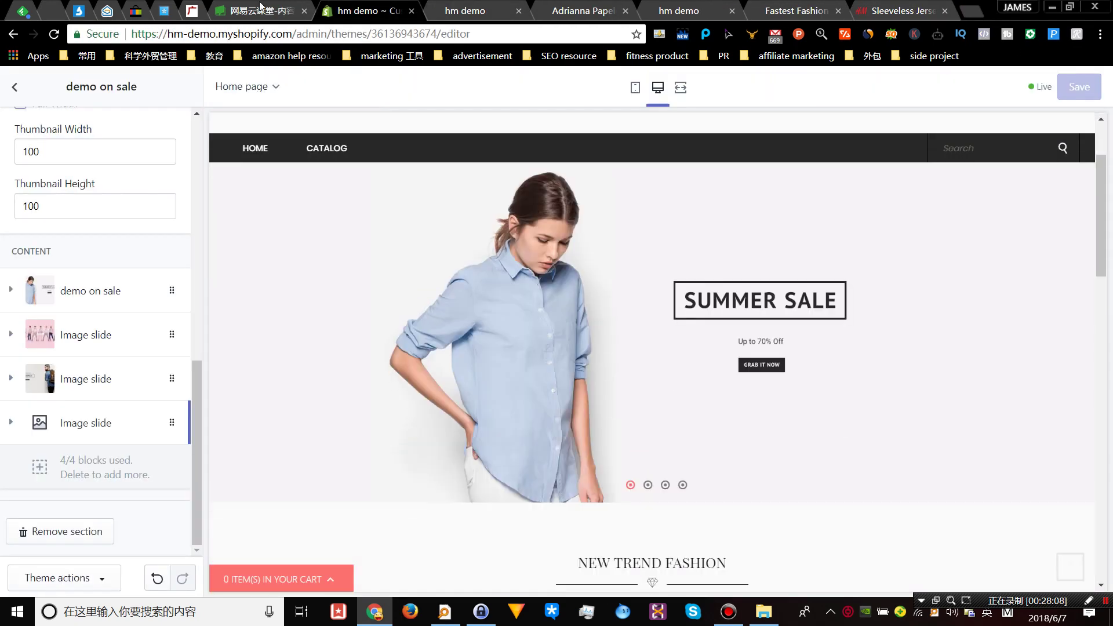
pyautogui.click(15, 91)
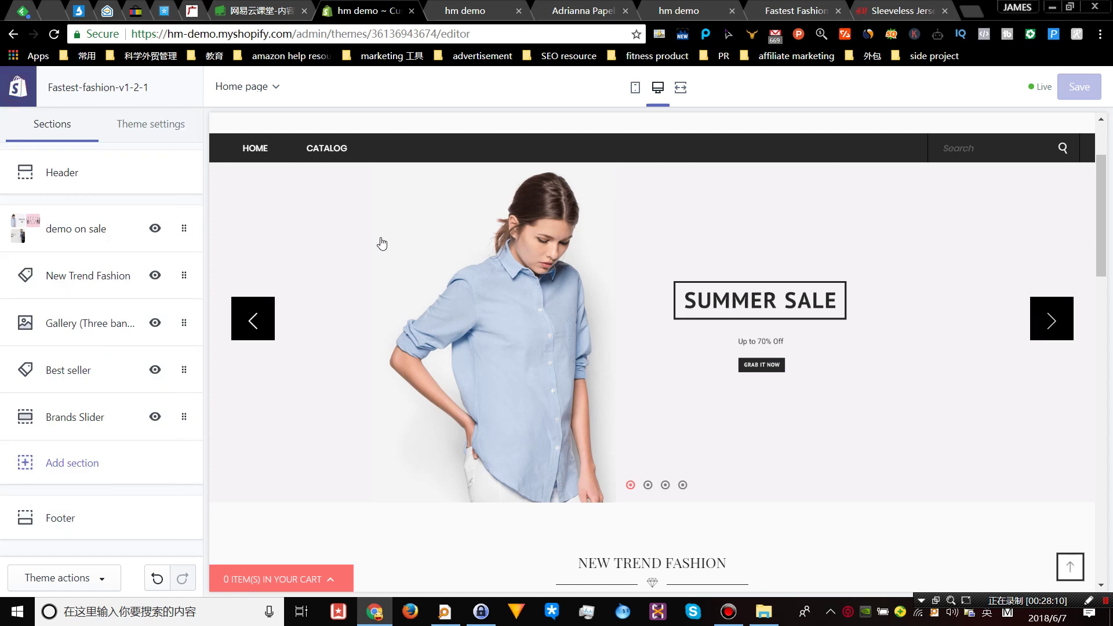
# - Set the New Trend Fashion section's collection to ON SALE
pyautogui.scroll(-6, 616, 293)
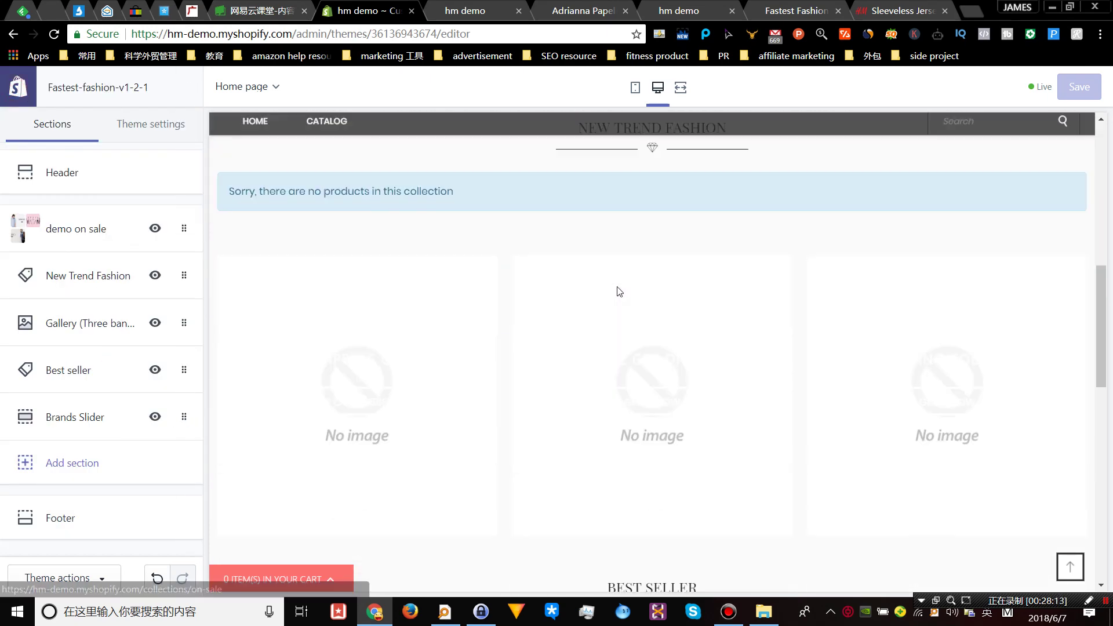
pyautogui.scroll(4, 616, 290)
pyautogui.scroll(-2, 608, 288)
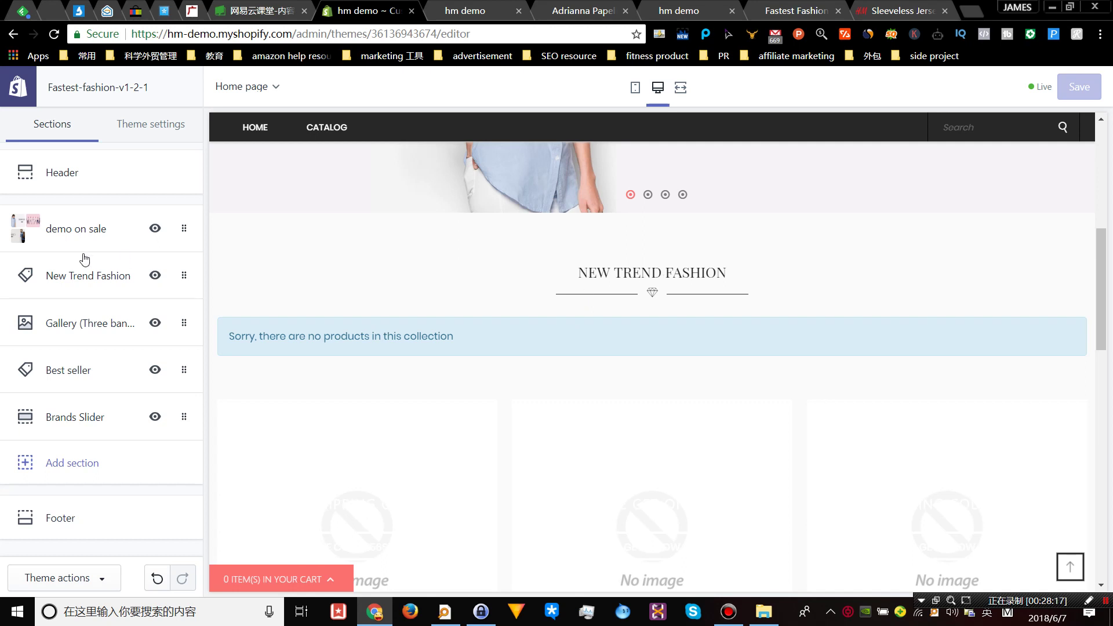
pyautogui.click(89, 279)
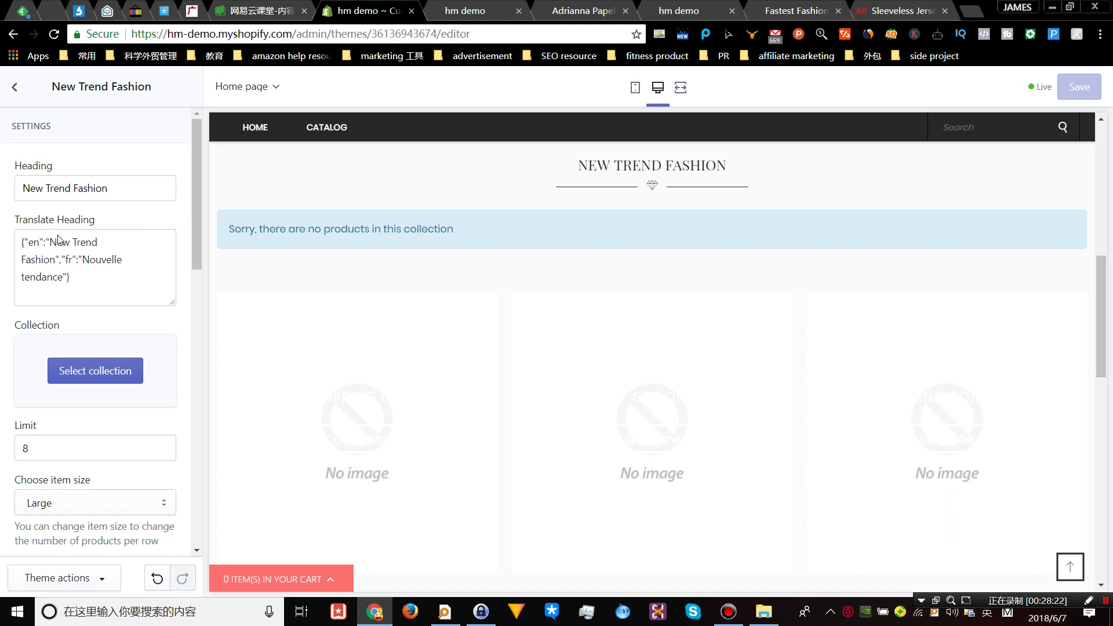
pyautogui.scroll(-1, 70, 290)
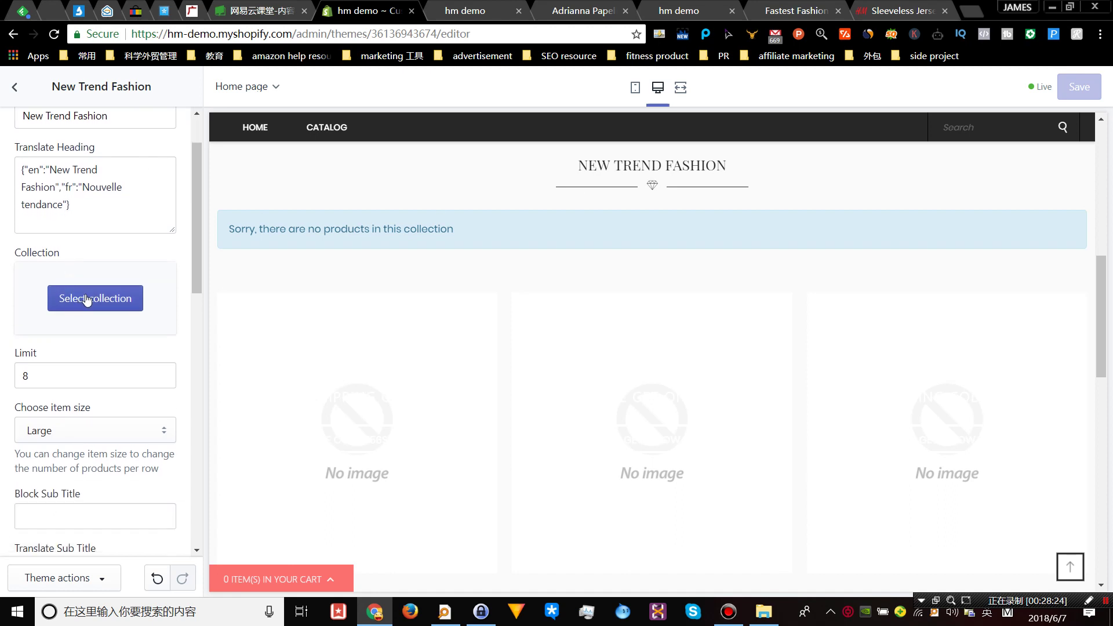
pyautogui.click(86, 300)
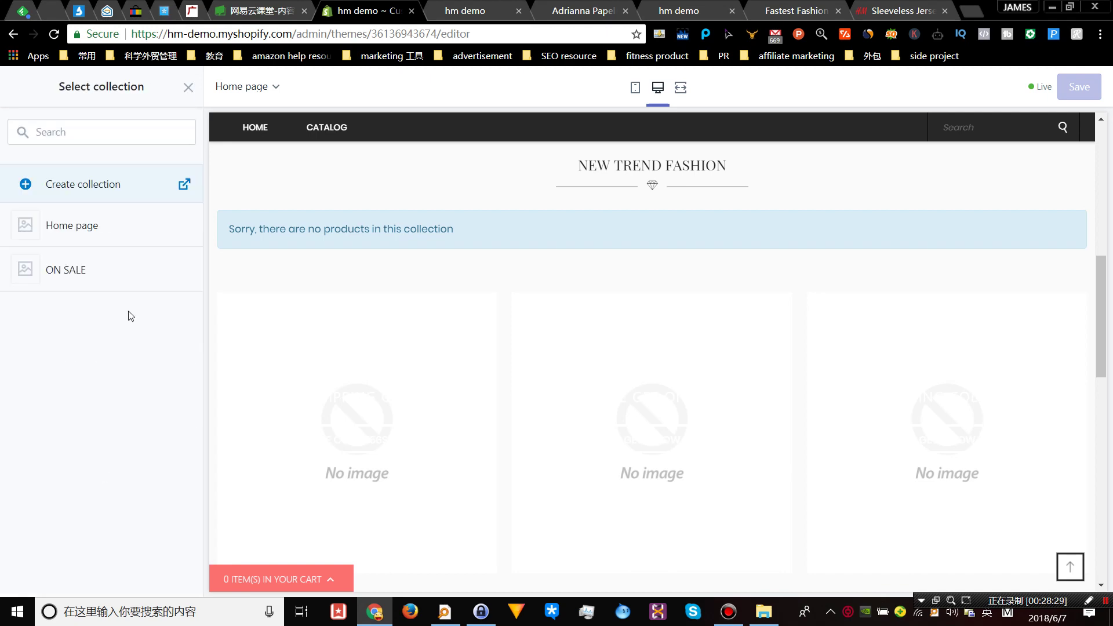
pyautogui.click(68, 268)
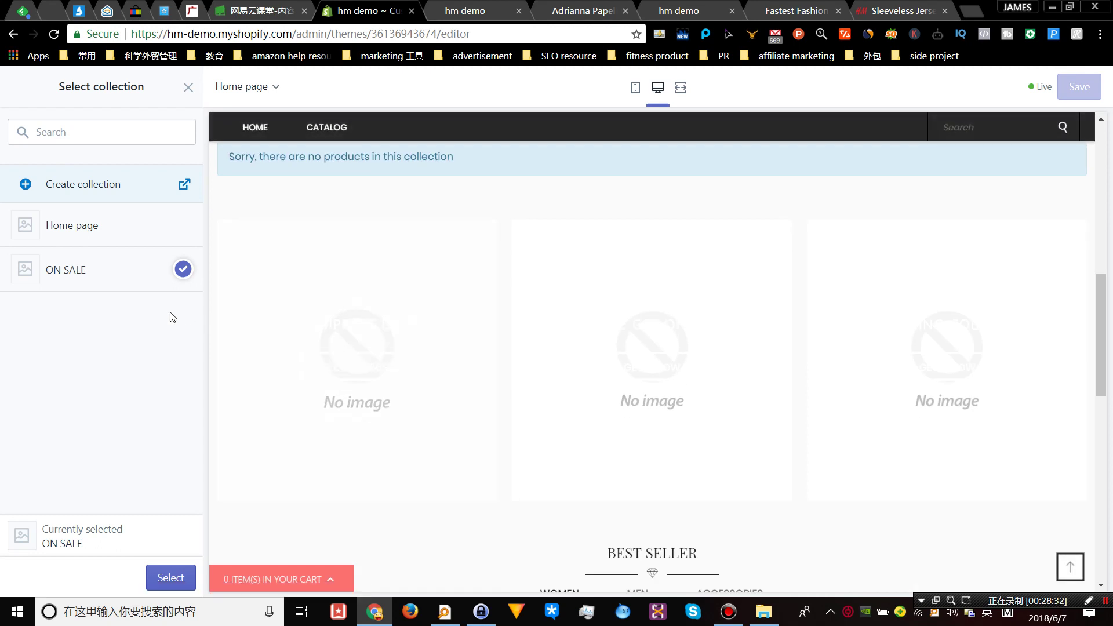
pyautogui.click(159, 575)
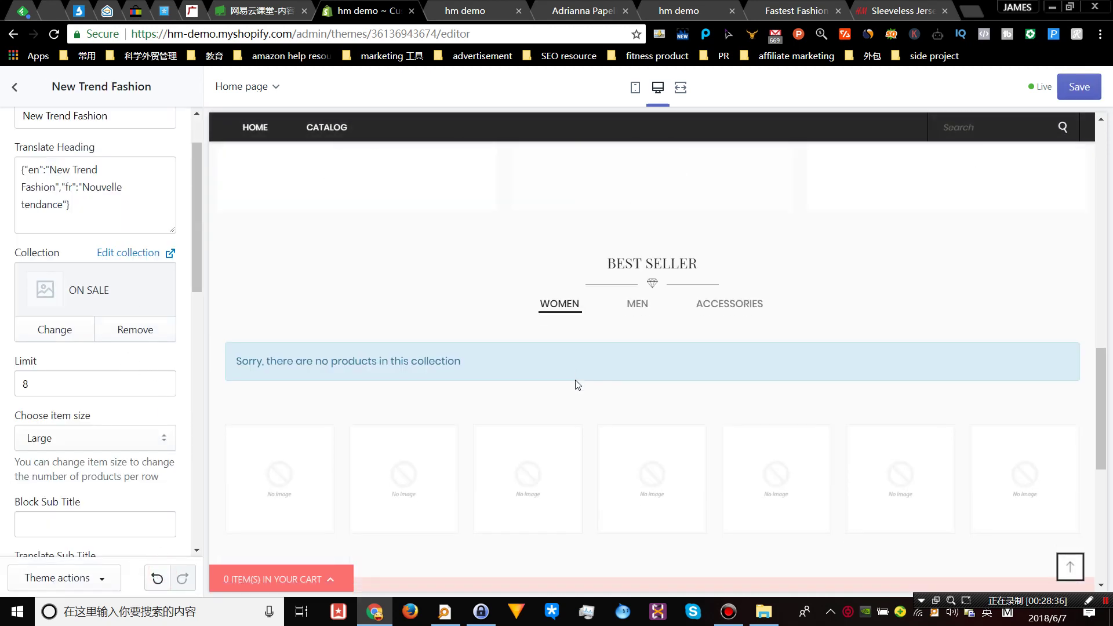
# - Examine the New Trend Fashion section's remaining settings, such as limit, item size, subtitle, button and display options, against the preview
pyautogui.scroll(-3, 84, 357)
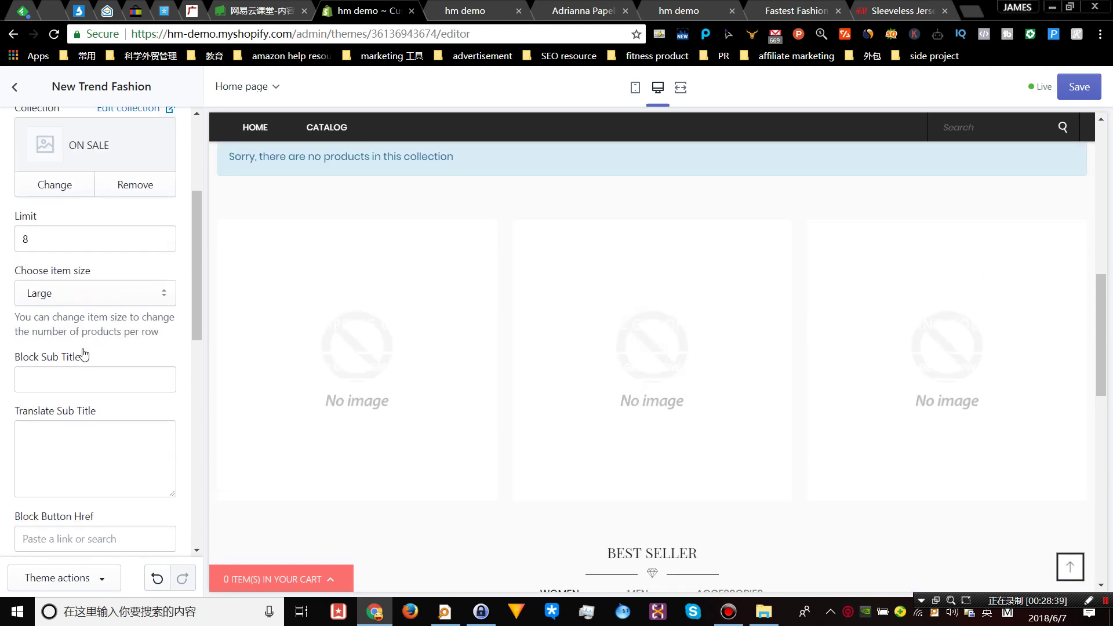
pyautogui.scroll(1, 84, 349)
pyautogui.scroll(1, 84, 350)
pyautogui.scroll(-2, 38, 230)
pyautogui.scroll(-2, 75, 360)
pyautogui.scroll(-2, 74, 275)
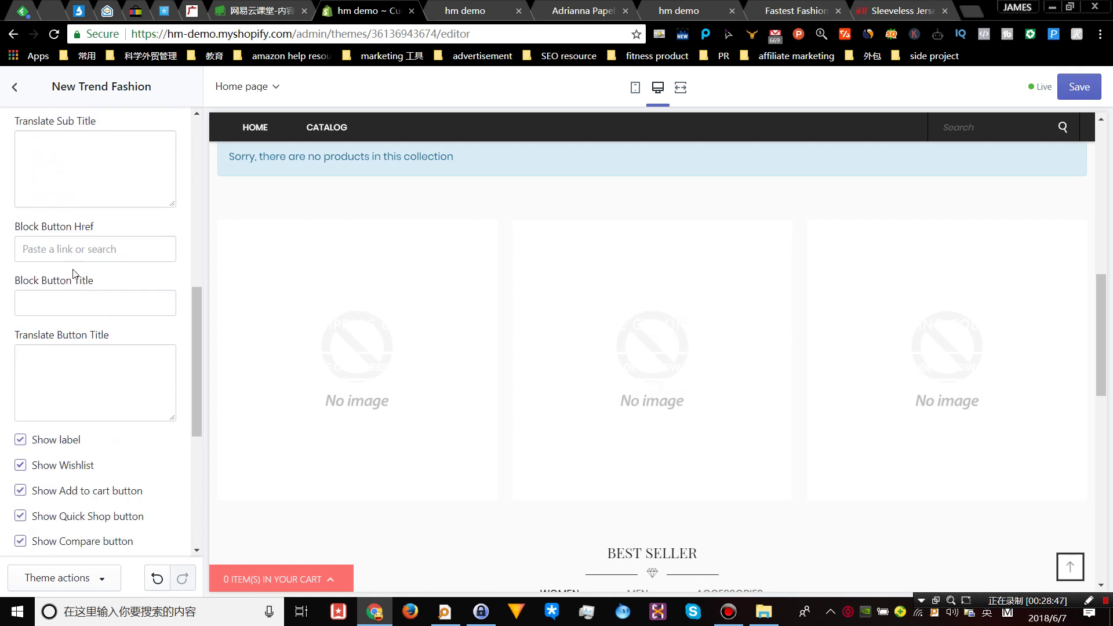
pyautogui.scroll(2, 74, 275)
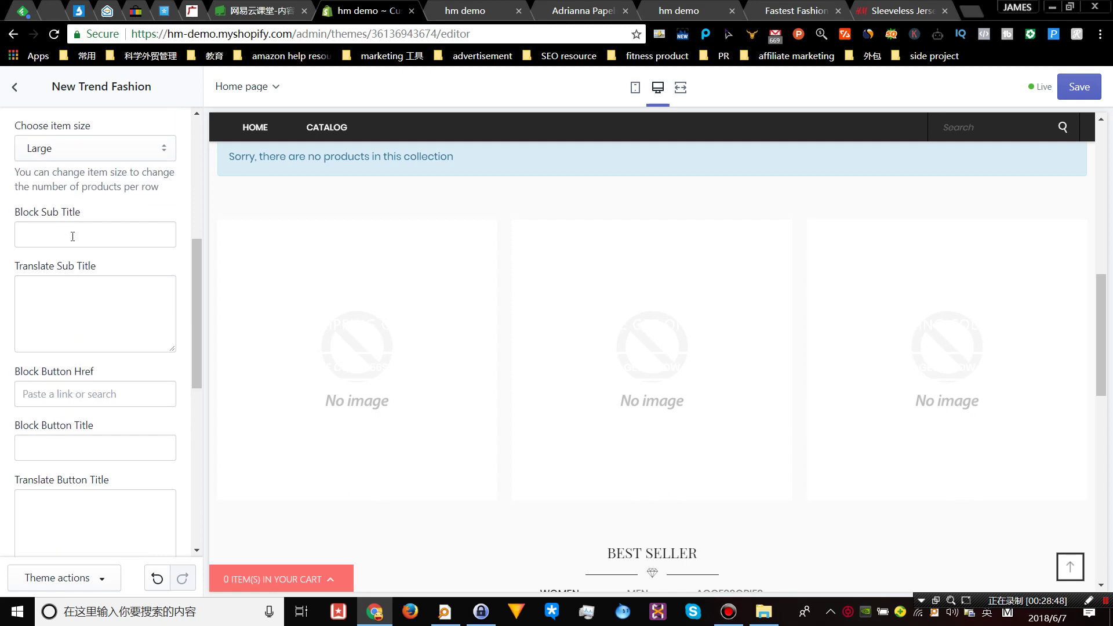
pyautogui.scroll(6, 683, 325)
pyautogui.scroll(-3, 360, 314)
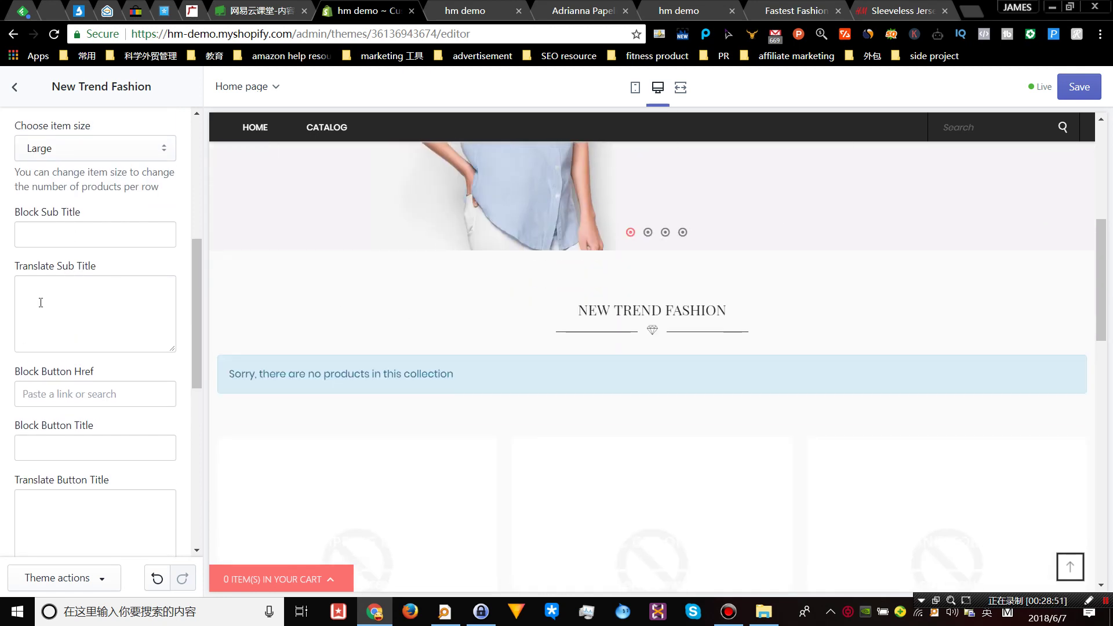
pyautogui.scroll(-3, 58, 307)
pyautogui.scroll(-2, 90, 309)
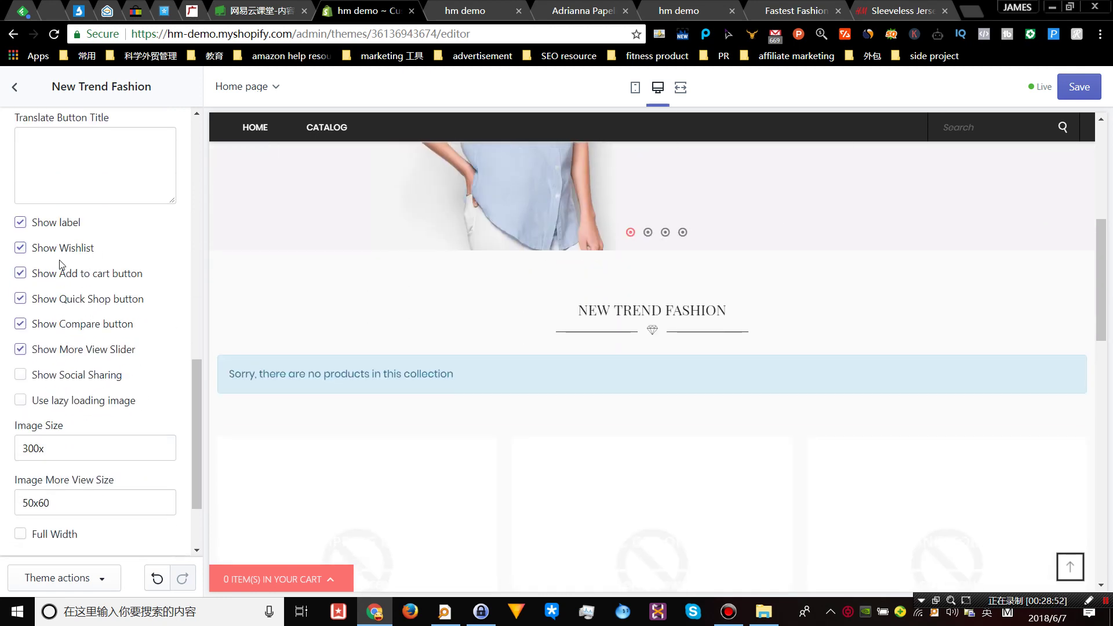
pyautogui.scroll(10, 178, 307)
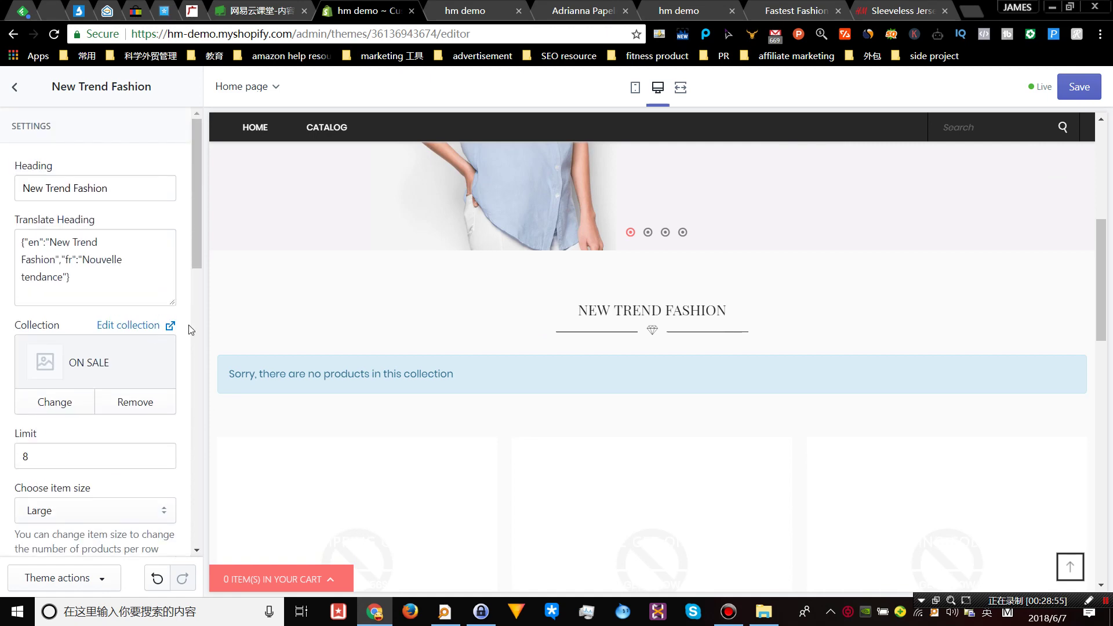
# - Save the theme changes, replace the storefront page with the store admin and open its product list
pyautogui.click(1080, 88)
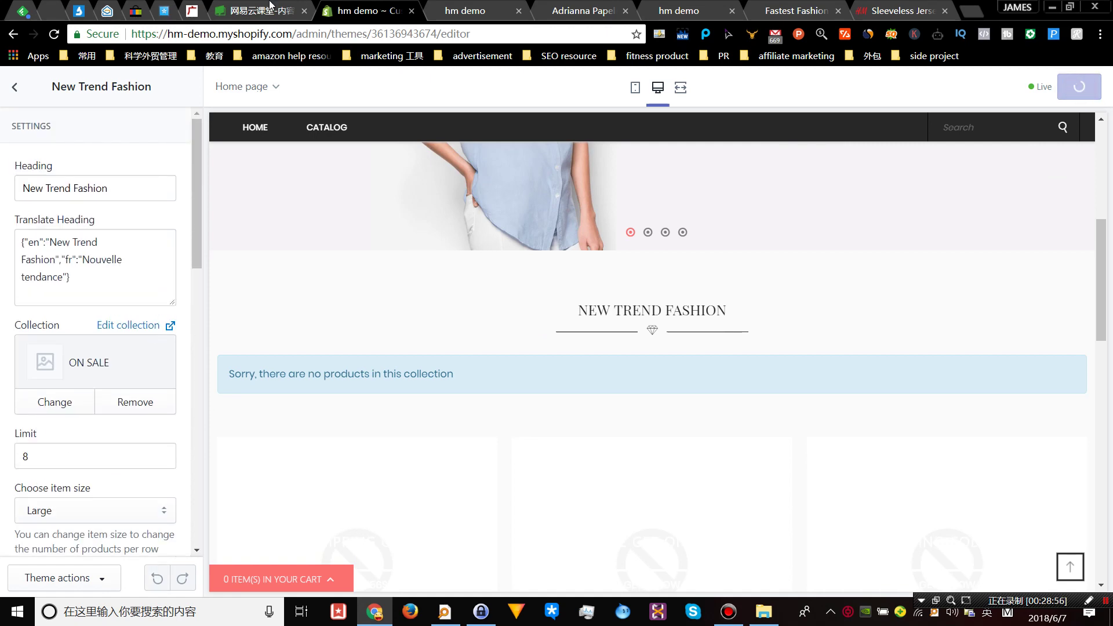
pyautogui.click(474, 12)
pyautogui.click(122, 80)
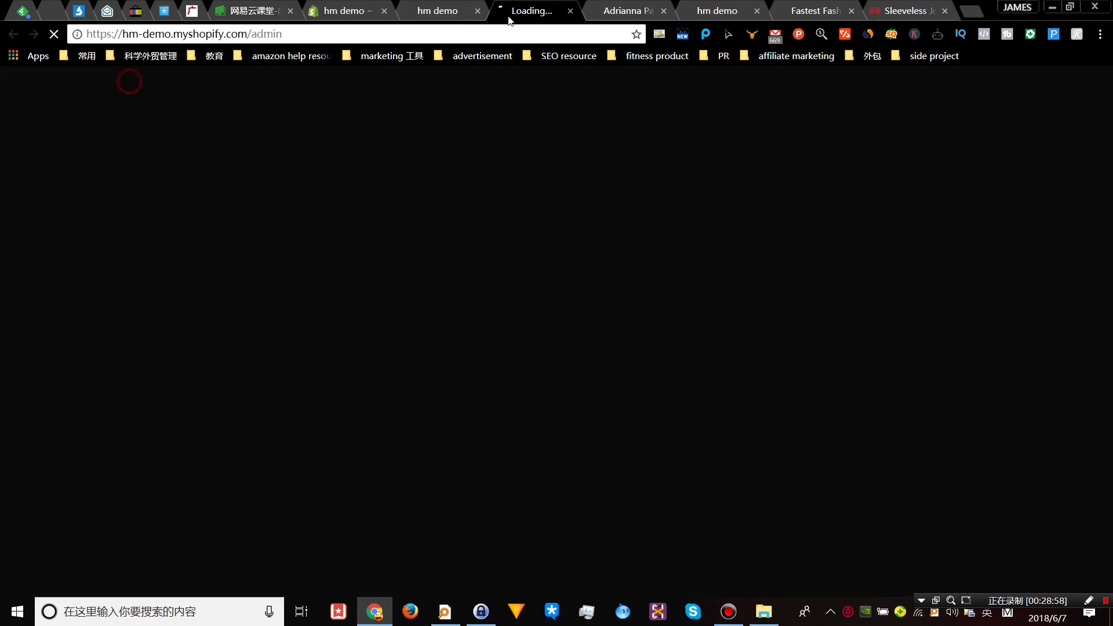
pyautogui.click(464, 12)
pyautogui.click(477, 11)
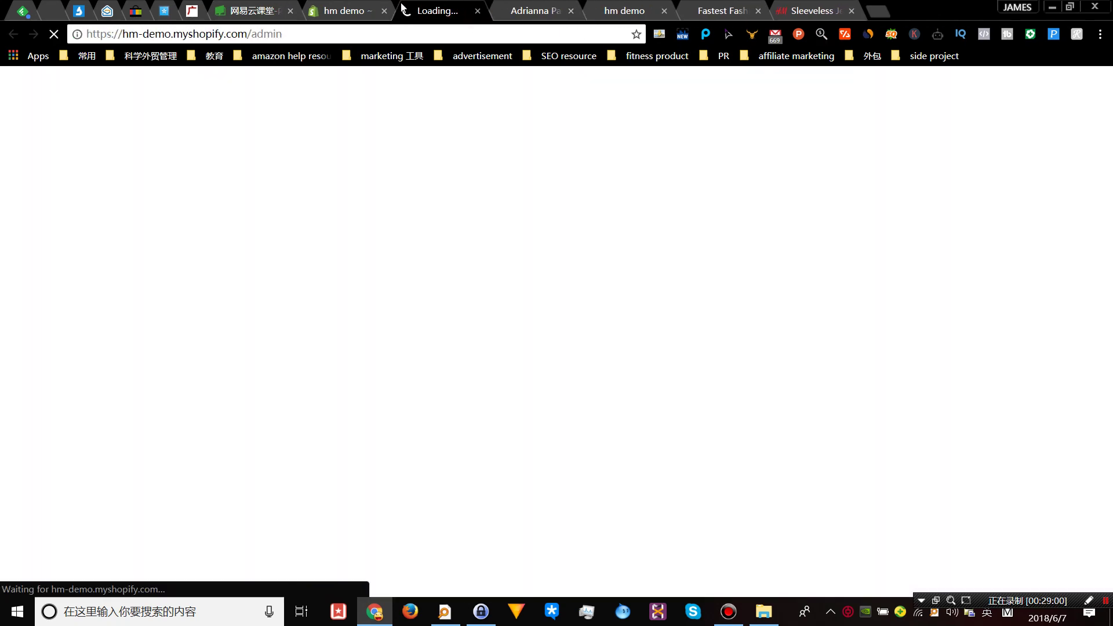
pyautogui.click(383, 10)
pyautogui.click(413, 11)
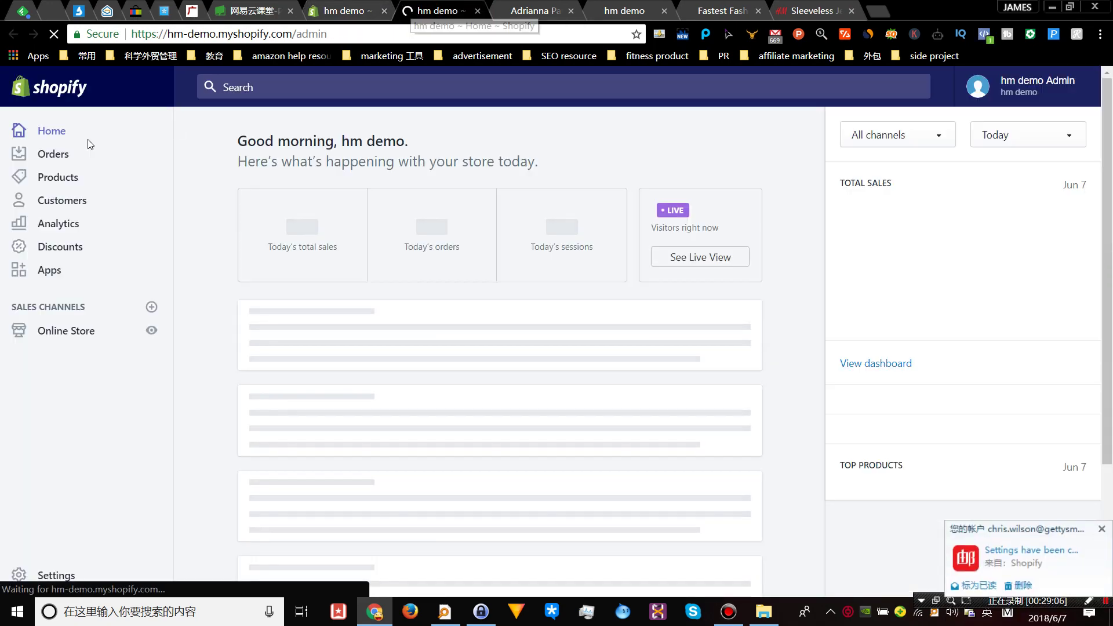
pyautogui.click(58, 180)
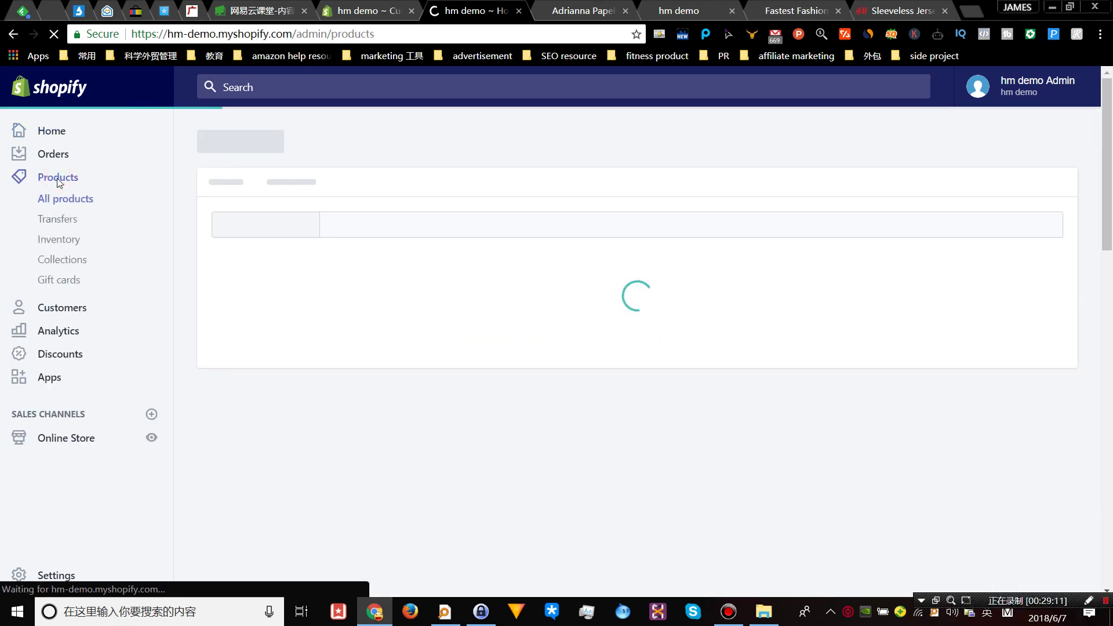
pyautogui.scroll(-5, 271, 333)
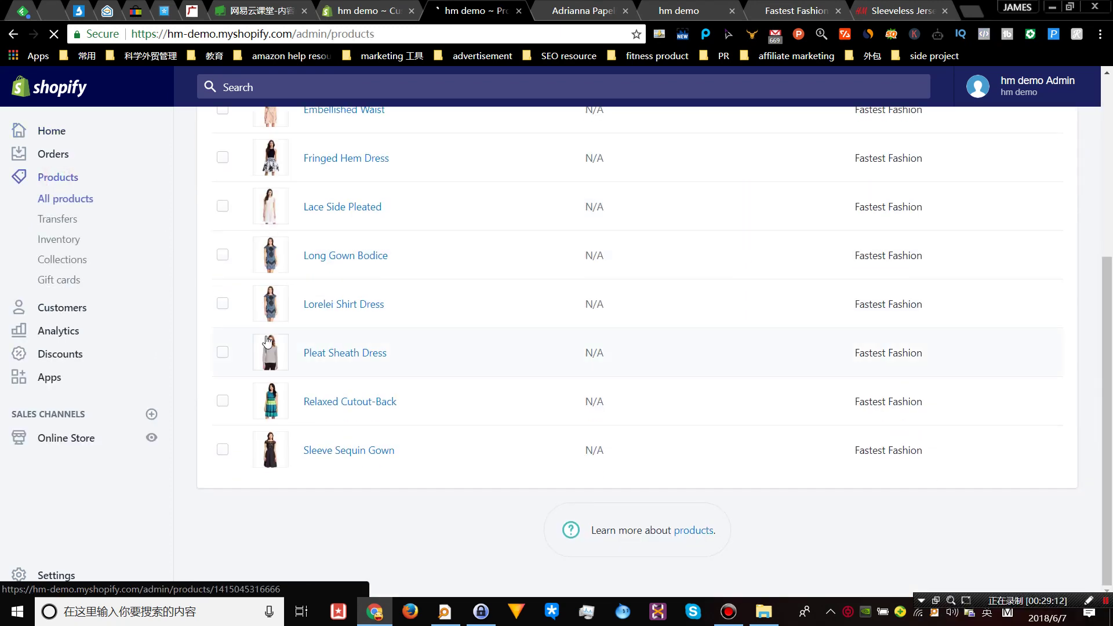
pyautogui.scroll(4, 234, 276)
pyautogui.click(223, 276)
pyautogui.click(223, 234)
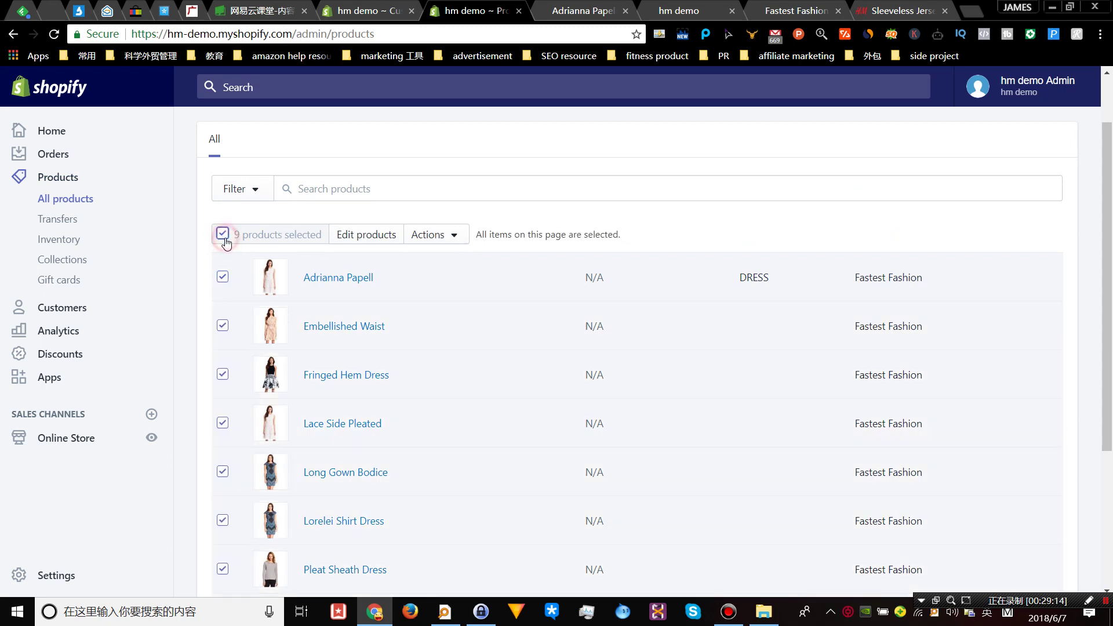
pyautogui.click(223, 233)
pyautogui.click(222, 234)
pyautogui.click(380, 238)
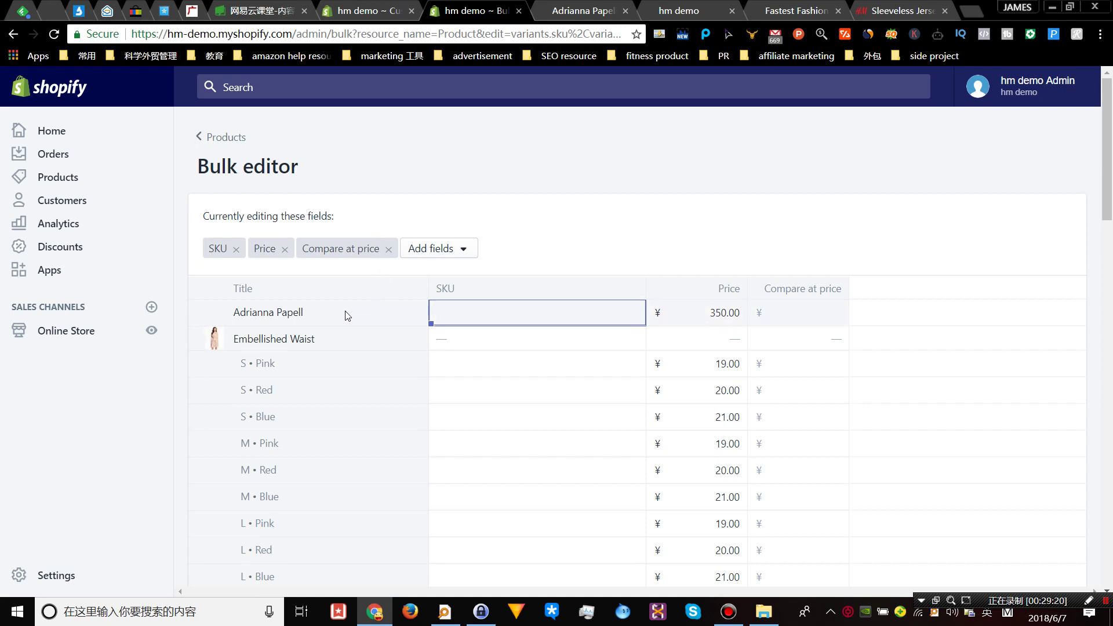
pyautogui.scroll(-6, 346, 316)
pyautogui.scroll(6, 347, 315)
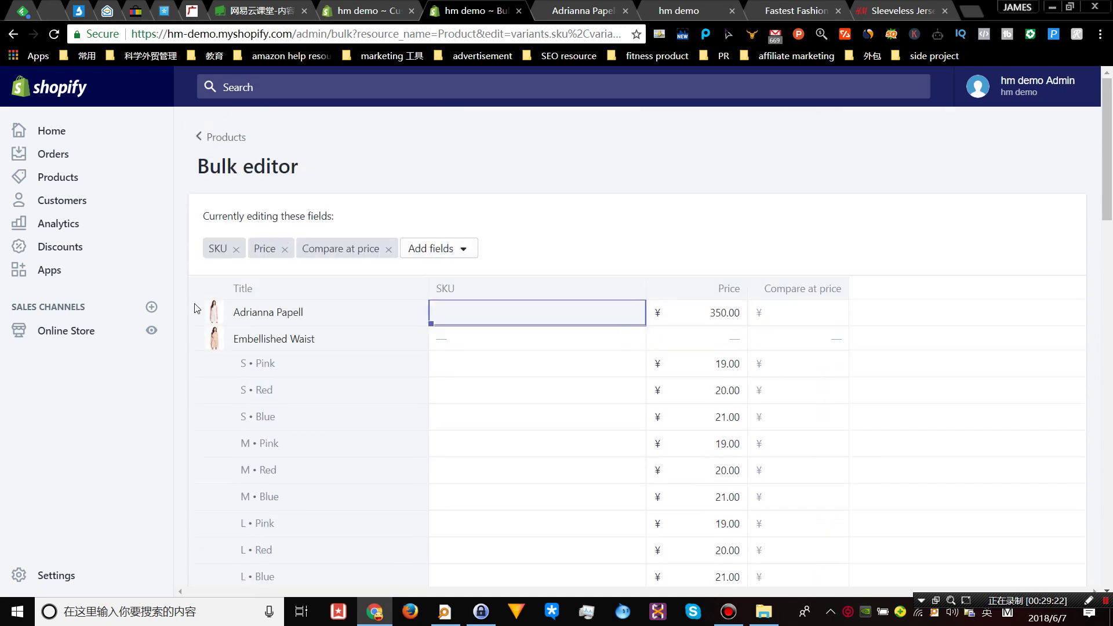
pyautogui.click(58, 179)
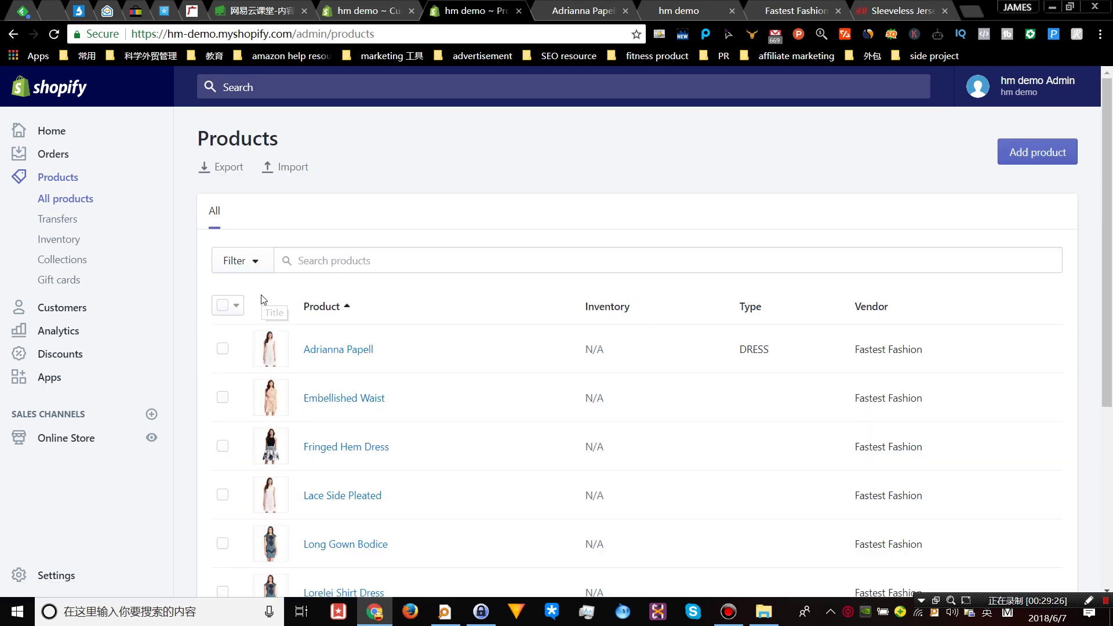
# - Add all listed products to the ON SALE collection in bulk, then clear the product selection
pyautogui.click(224, 307)
pyautogui.click(447, 307)
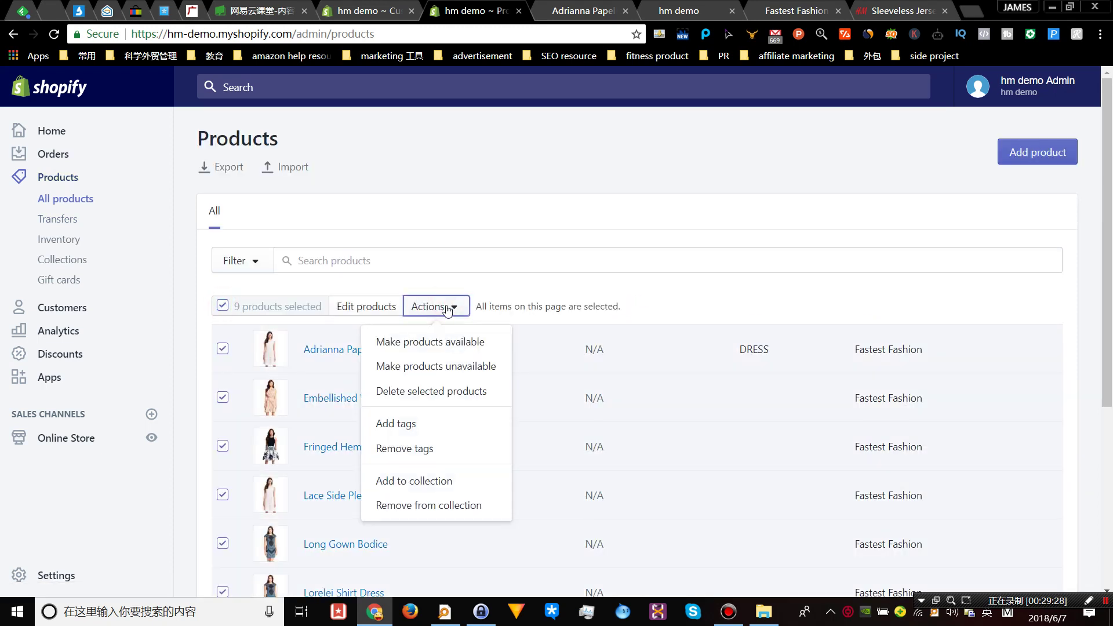
pyautogui.click(445, 481)
pyautogui.click(392, 231)
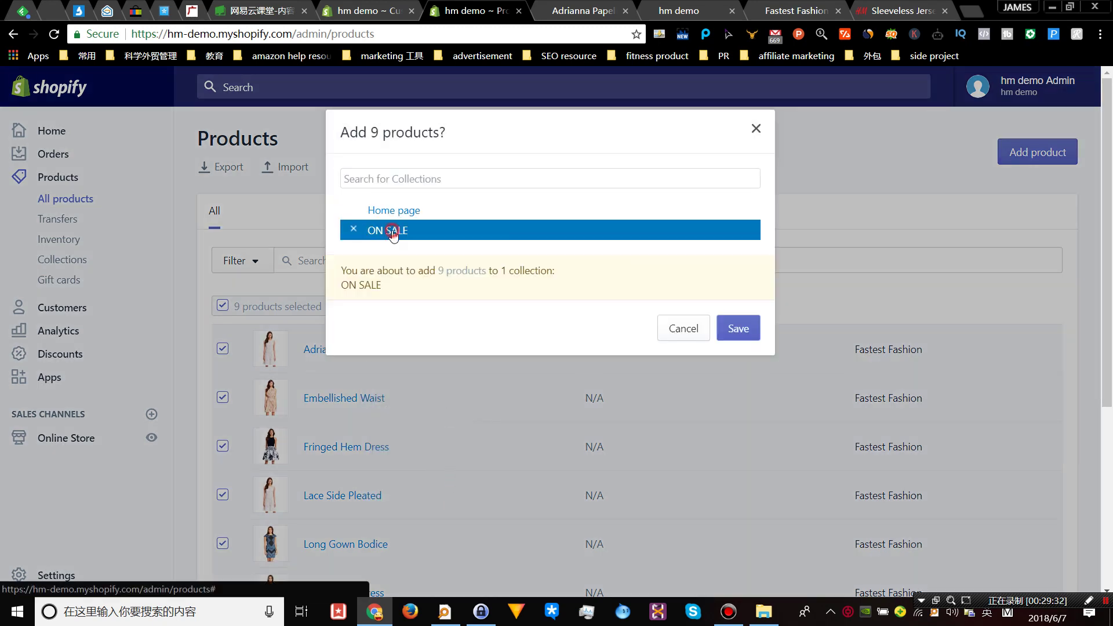
pyautogui.click(739, 328)
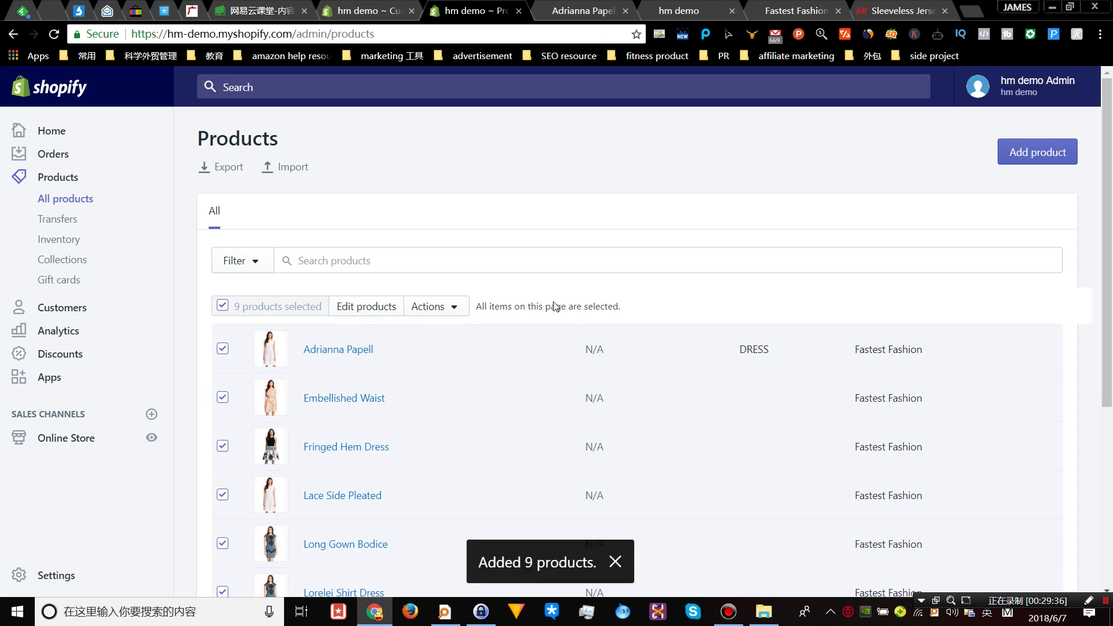
pyautogui.scroll(-6, 405, 291)
pyautogui.scroll(6, 290, 296)
pyautogui.click(224, 307)
# - Check the New Trend Fashion section in the theme editor's preview and return to the admin product list
pyautogui.click(365, 10)
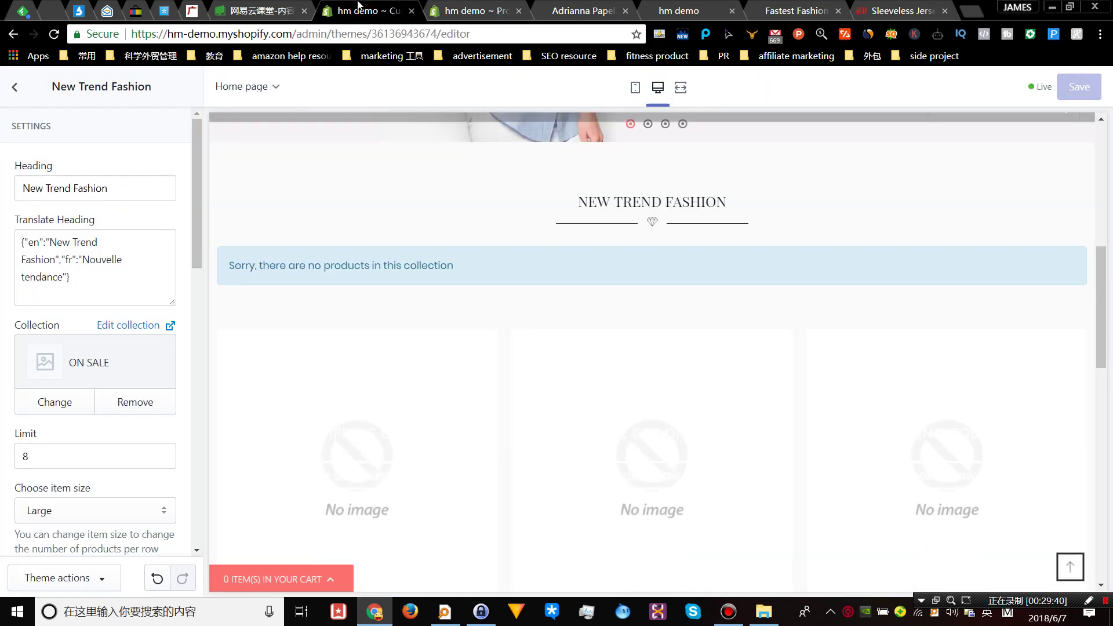
pyautogui.rightClick(359, 9)
pyautogui.press('Escape')
pyautogui.click(481, 9)
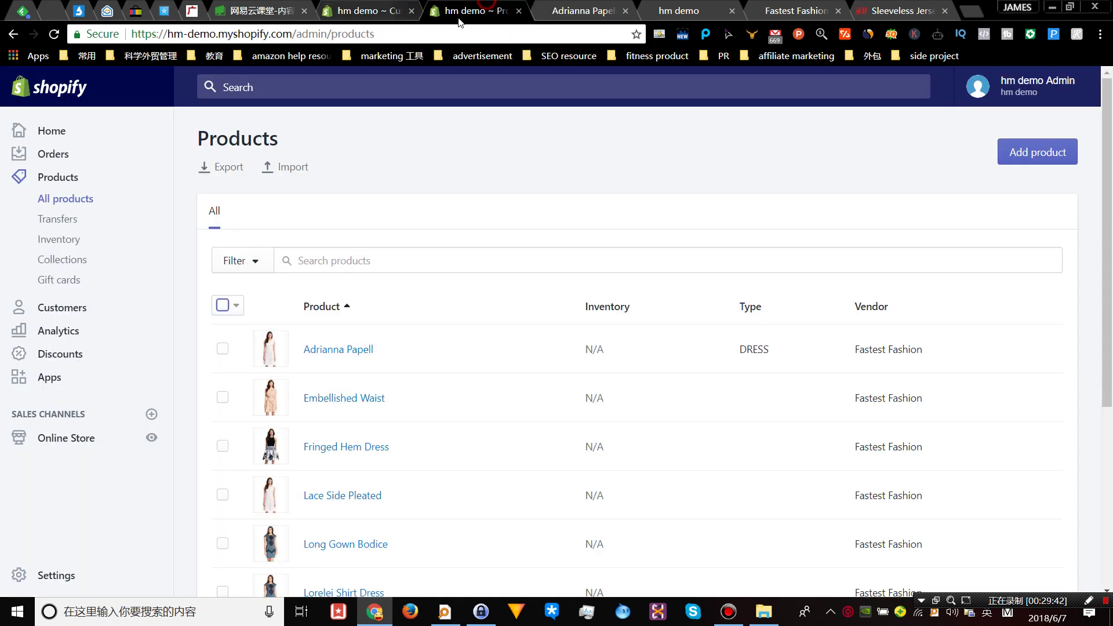
# - Open the storefront's home page from the product page and check the products in the New Trend Fashion section
pyautogui.click(580, 11)
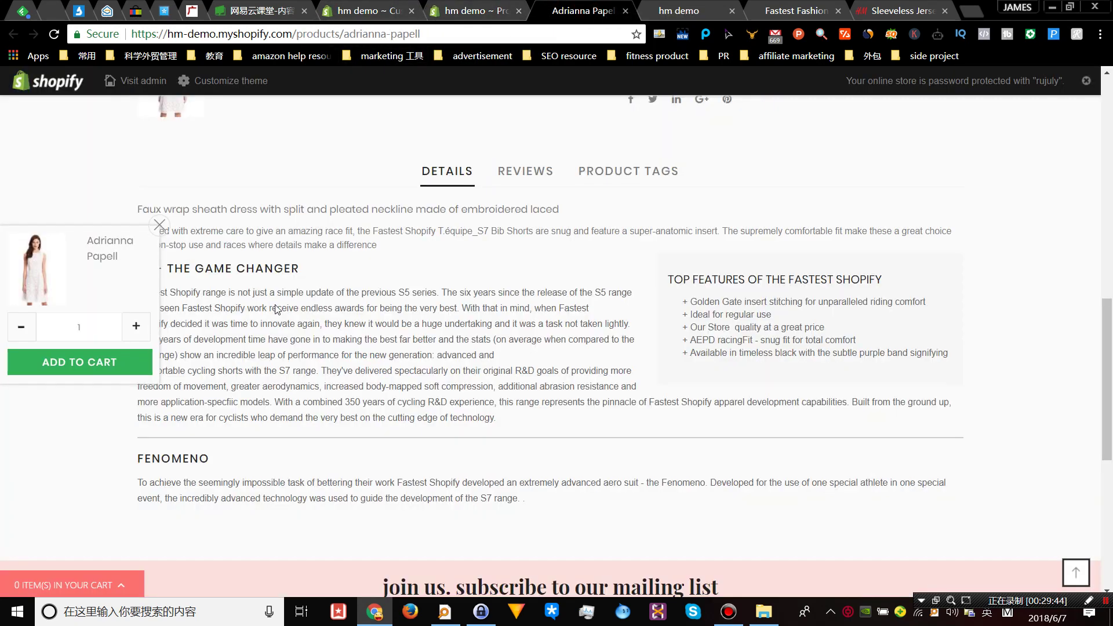
pyautogui.scroll(10, 283, 313)
pyautogui.click(153, 250)
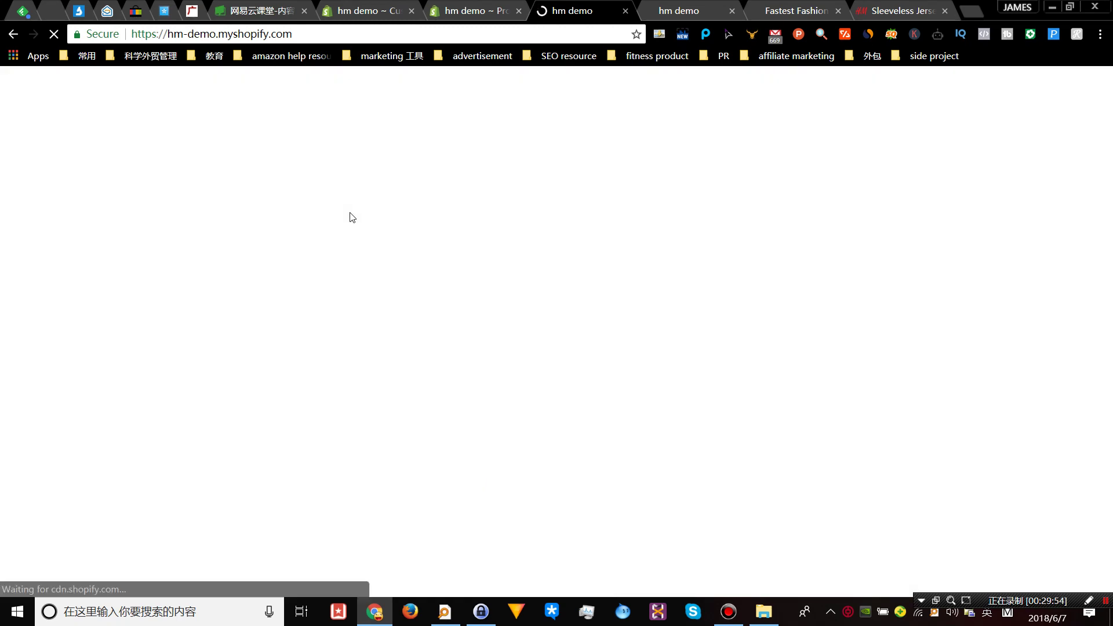
pyautogui.scroll(-8, 350, 218)
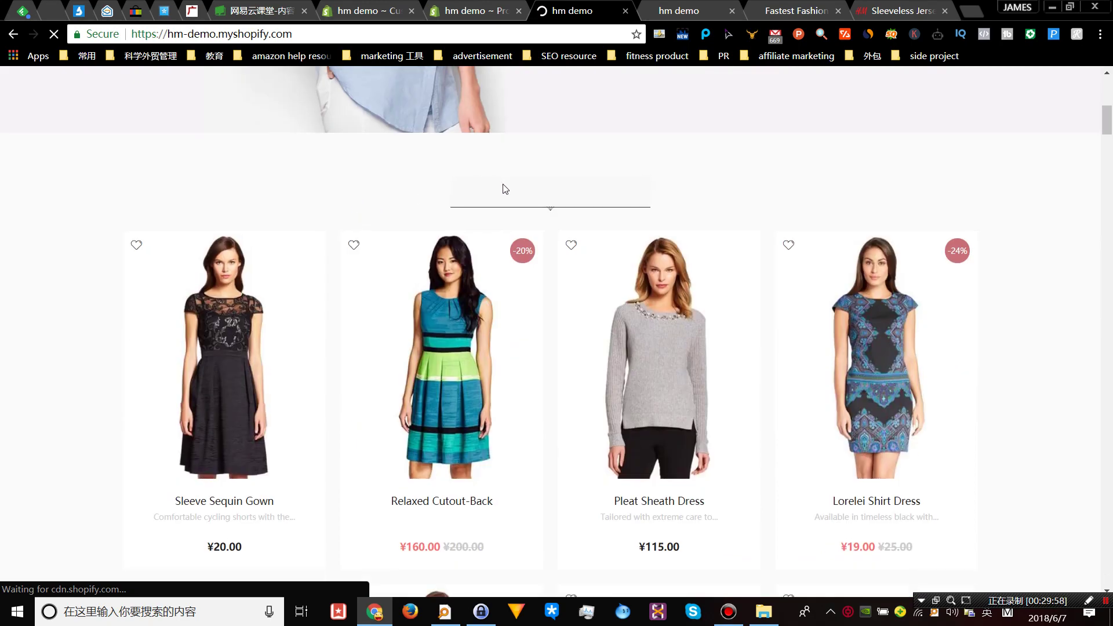
pyautogui.scroll(-8, 502, 189)
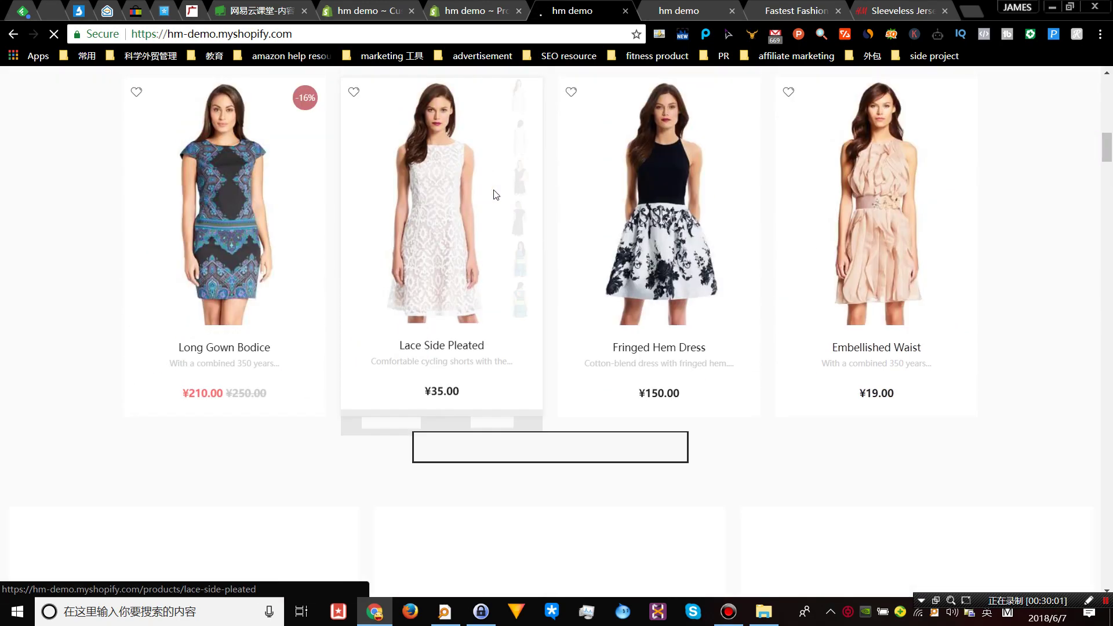
pyautogui.scroll(10, 495, 196)
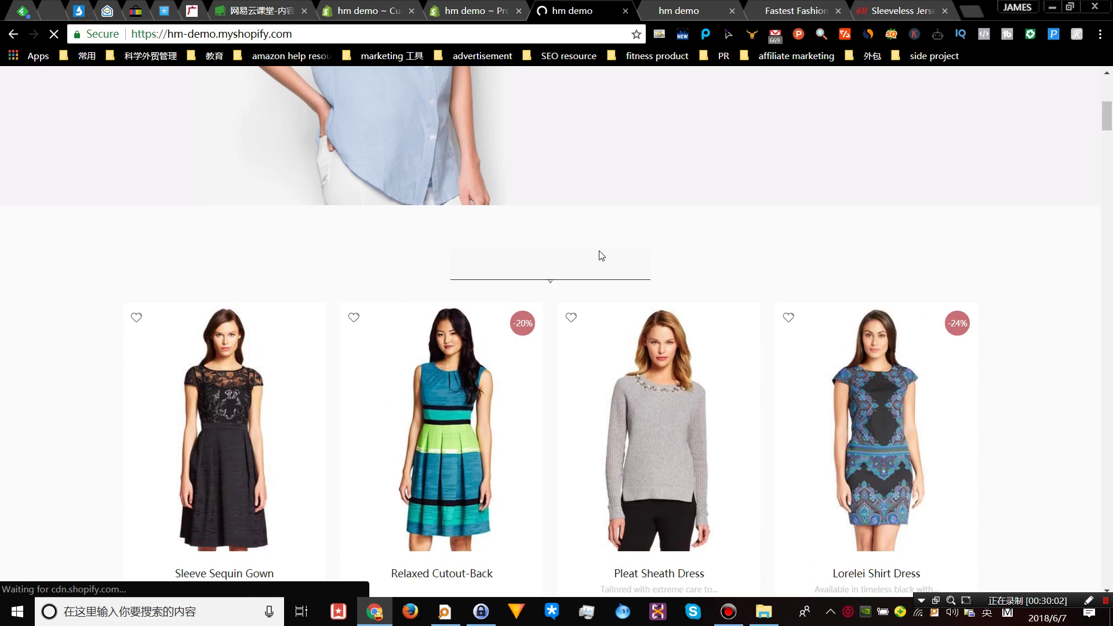
pyautogui.scroll(-5, 820, 318)
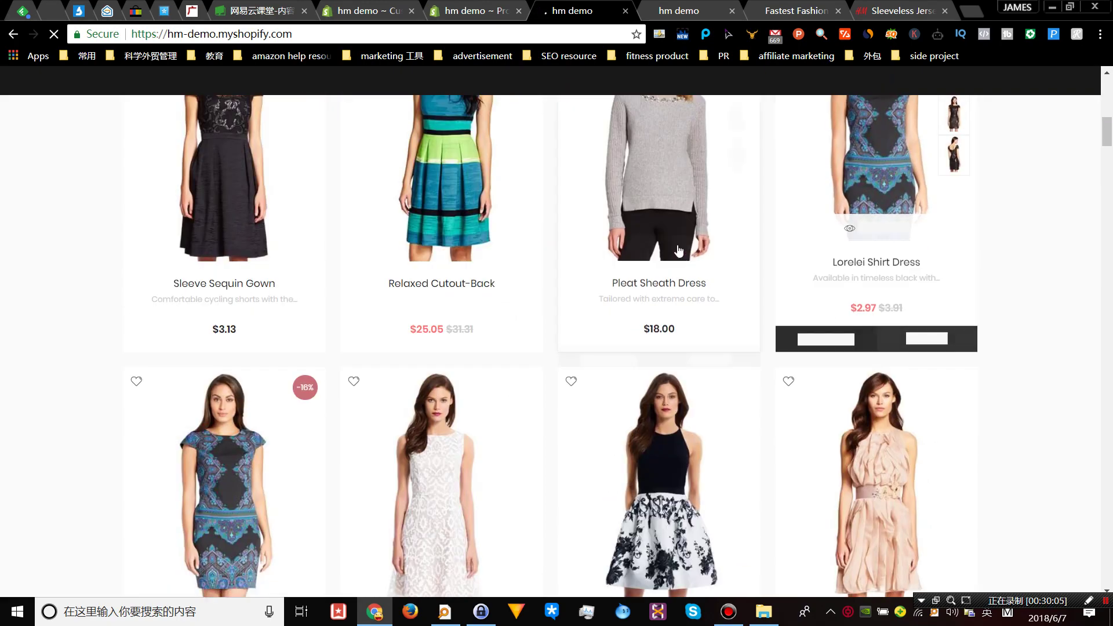
pyautogui.scroll(3, 580, 290)
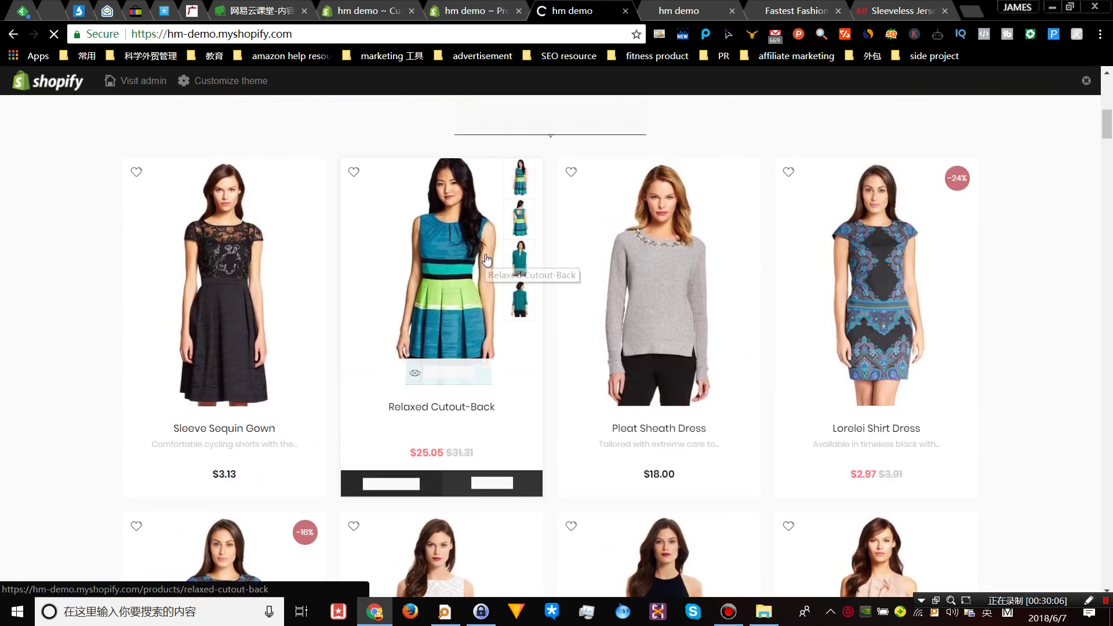
pyautogui.scroll(3, 486, 260)
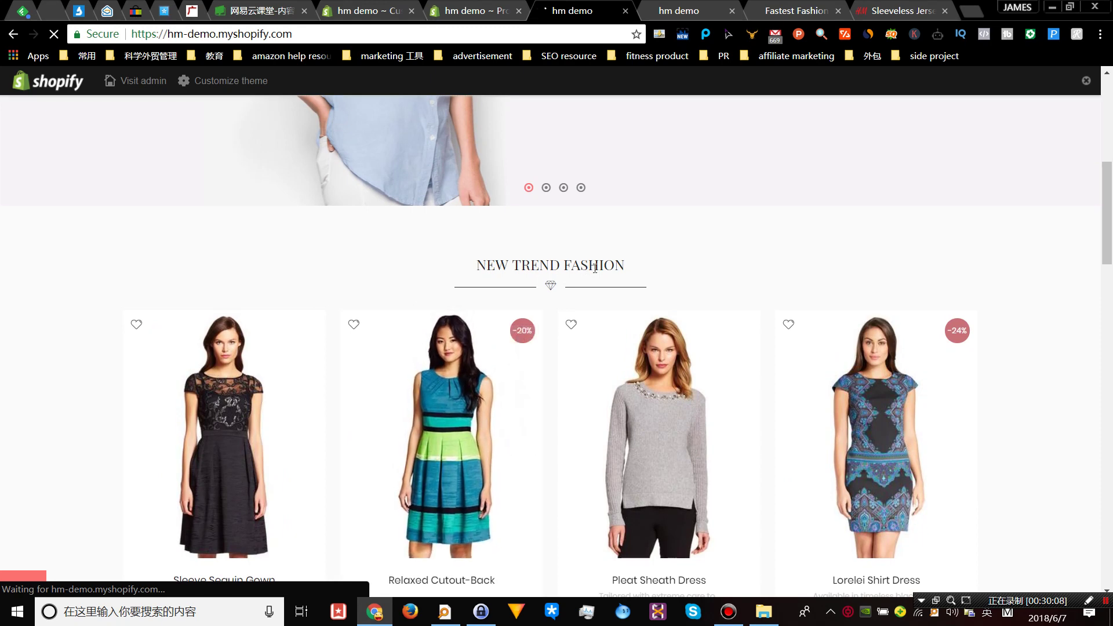
pyautogui.scroll(-4, 505, 145)
# - Return to the theme editor and review the New Trend Fashion section's collection, limit and item size settings
pyautogui.click(484, 6)
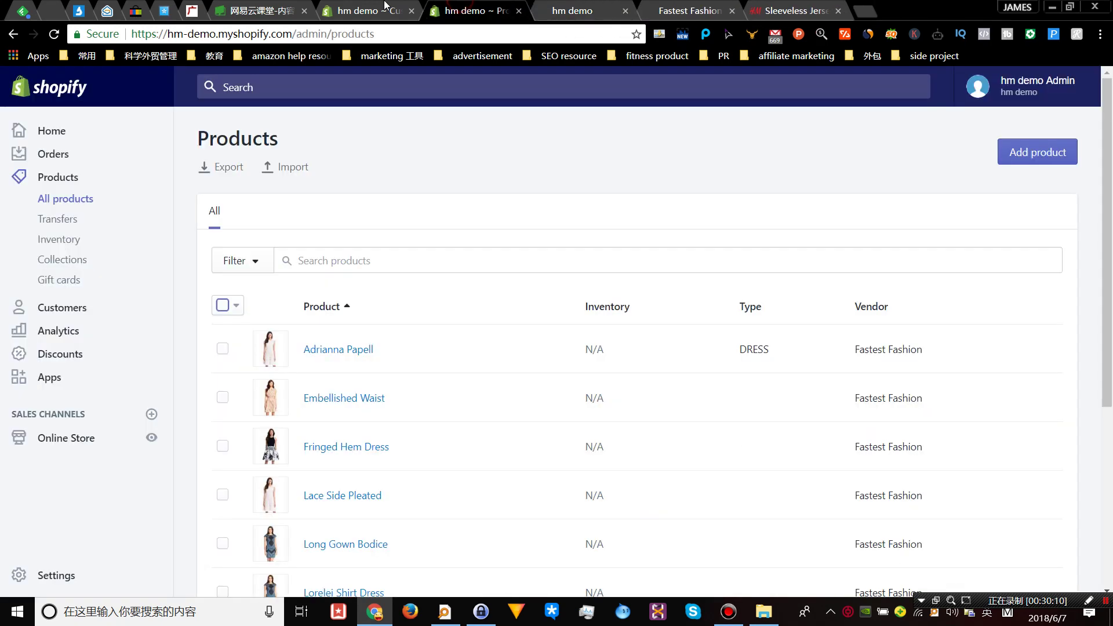
pyautogui.click(383, 10)
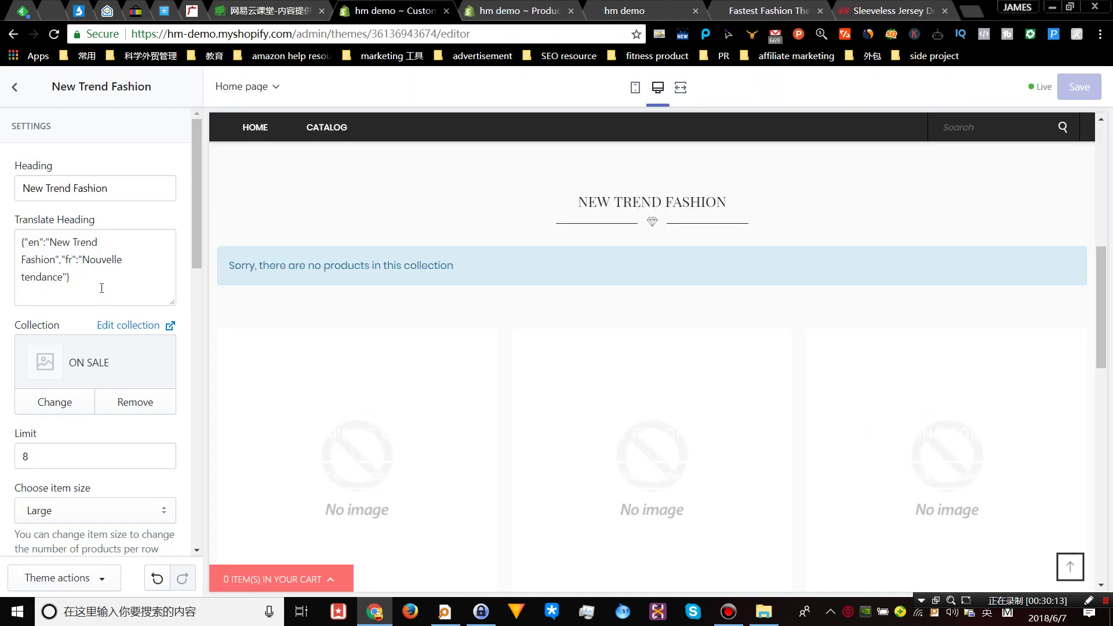
pyautogui.scroll(-4, 102, 288)
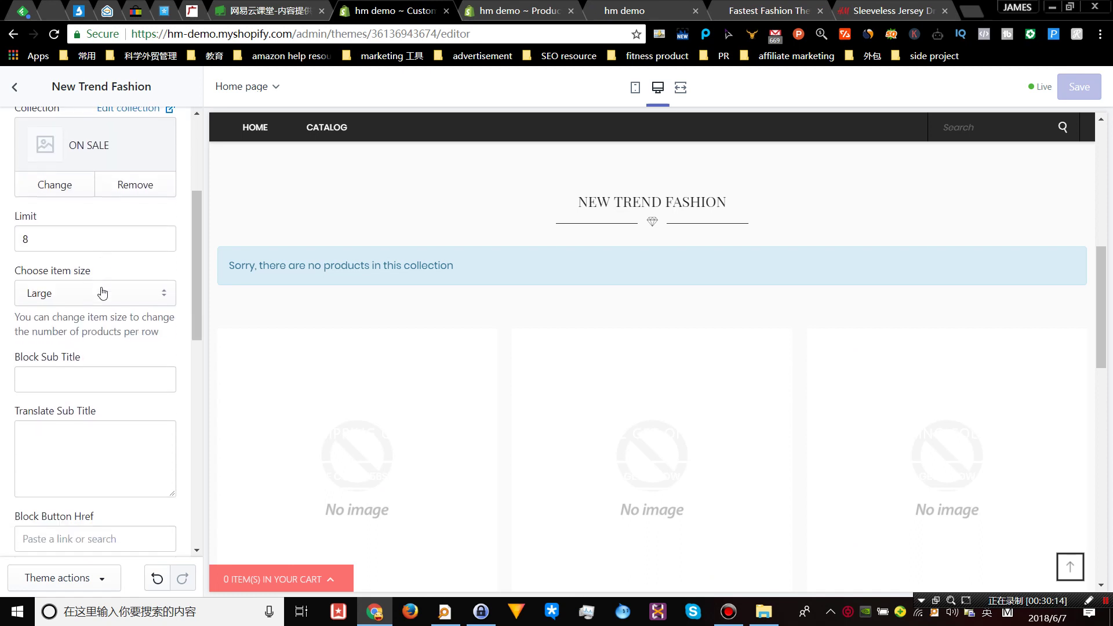
pyautogui.scroll(2, 102, 288)
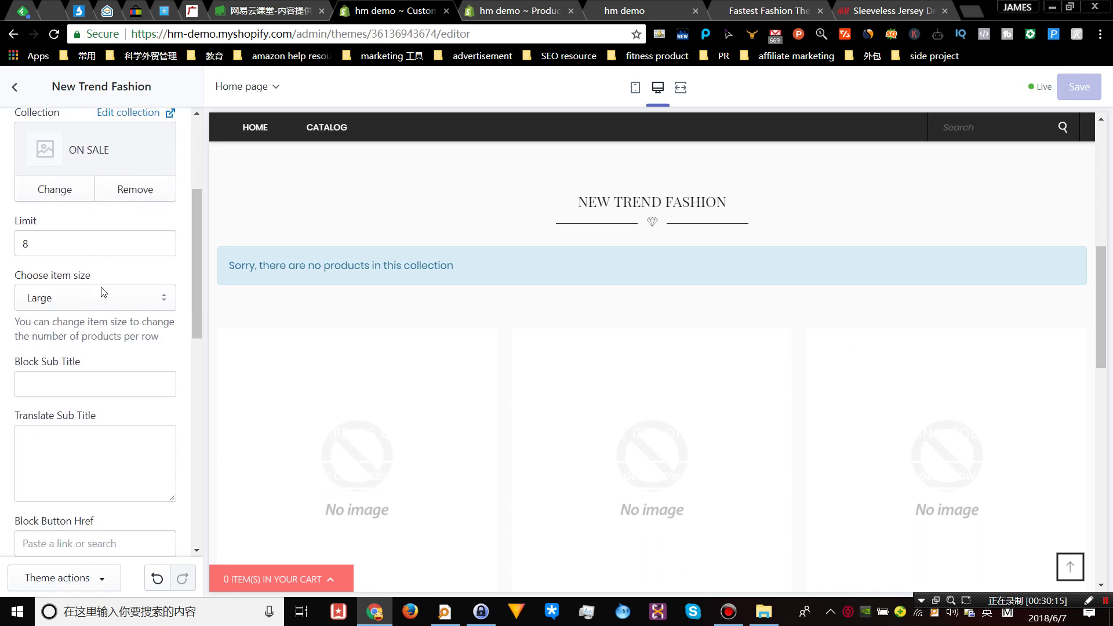
# - Reload the editor's home page preview by switching to Product pages and back to Home page, and check the New Trend Fashion products
pyautogui.click(247, 93)
pyautogui.click(247, 93)
pyautogui.click(247, 93)
pyautogui.click(268, 162)
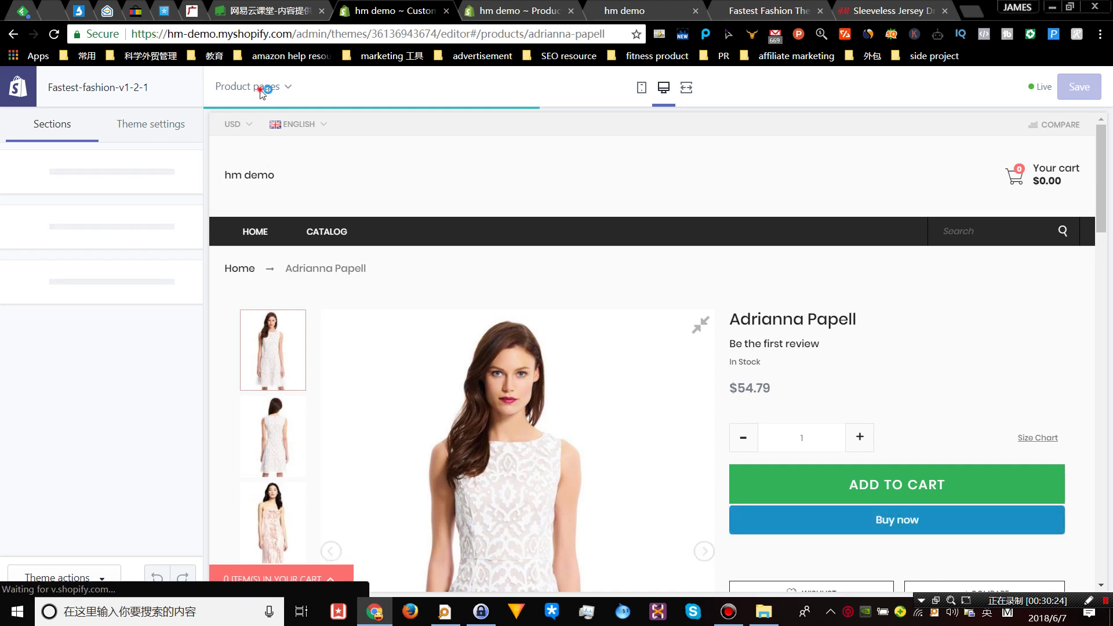
pyautogui.click(277, 90)
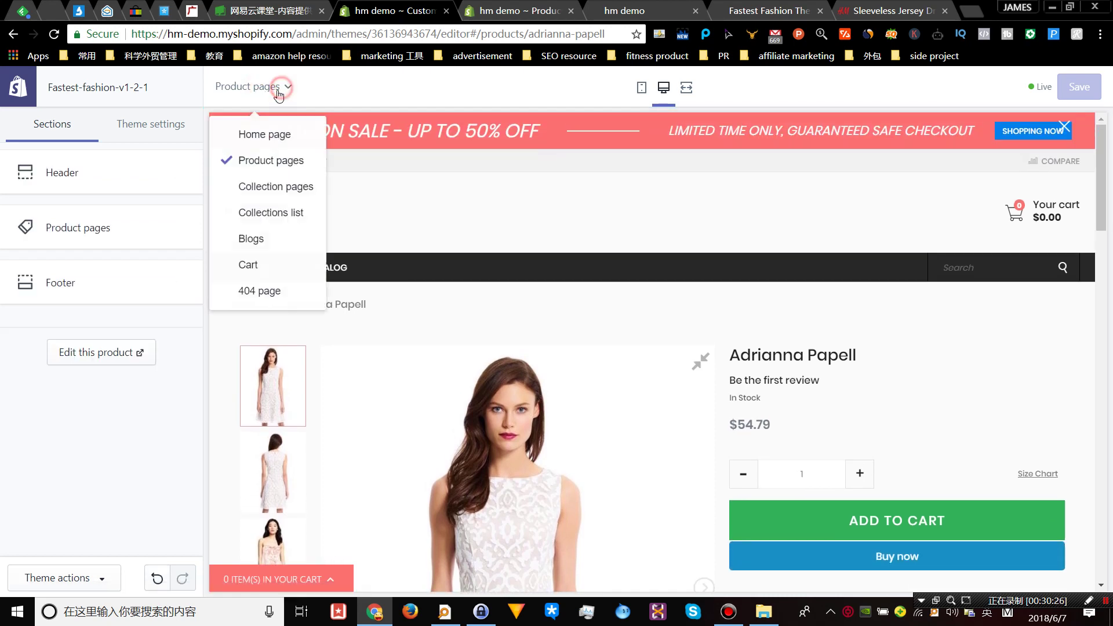
pyautogui.click(251, 130)
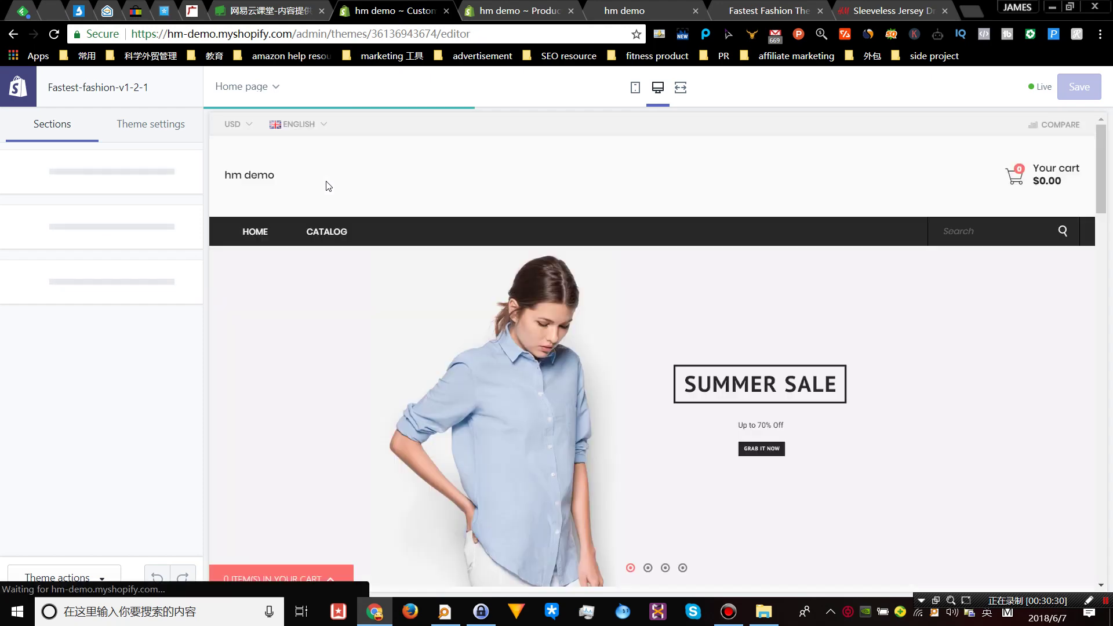
pyautogui.scroll(-8, 371, 227)
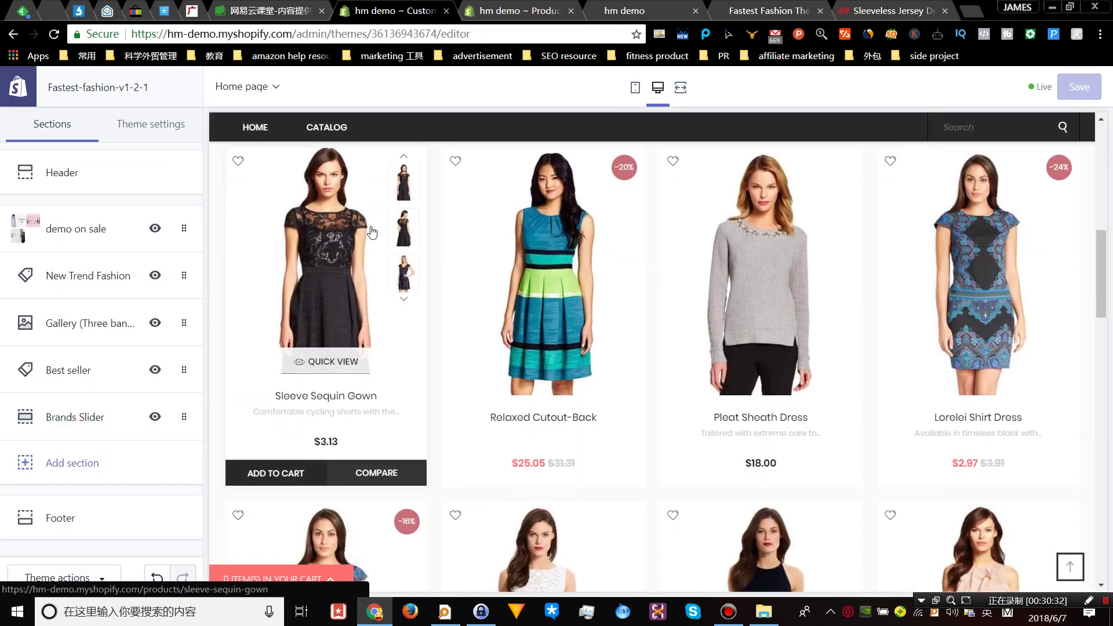
pyautogui.scroll(2, 325, 248)
pyautogui.scroll(-10, 325, 248)
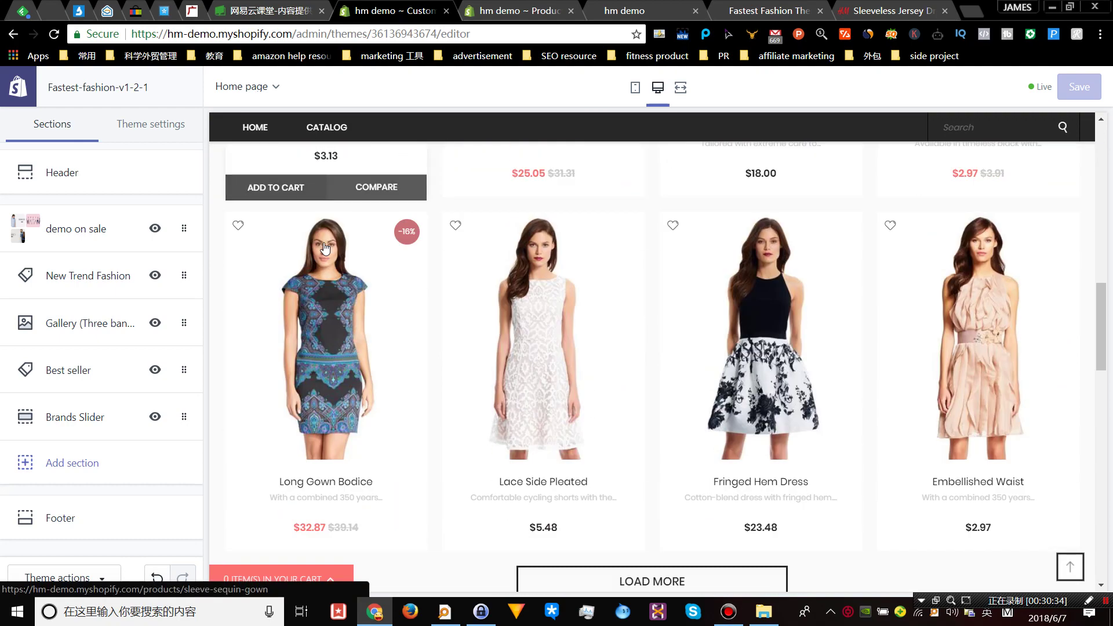
pyautogui.scroll(5, 323, 244)
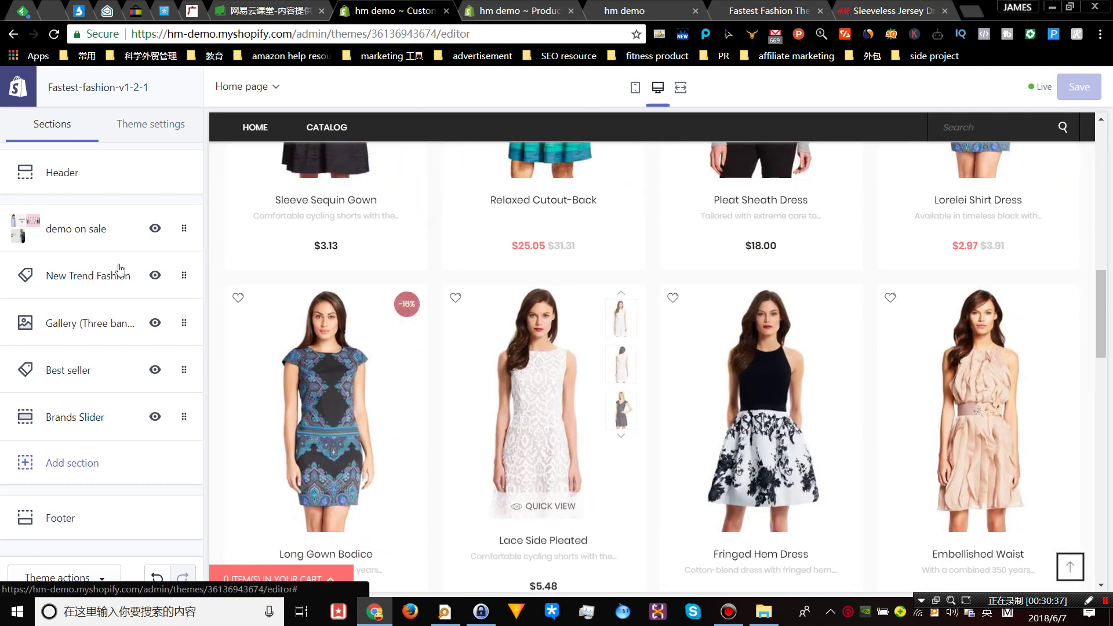
# - Reopen the New Trend Fashion section's settings, compare them with its previewed products, and set the product limit to 4
pyautogui.click(89, 231)
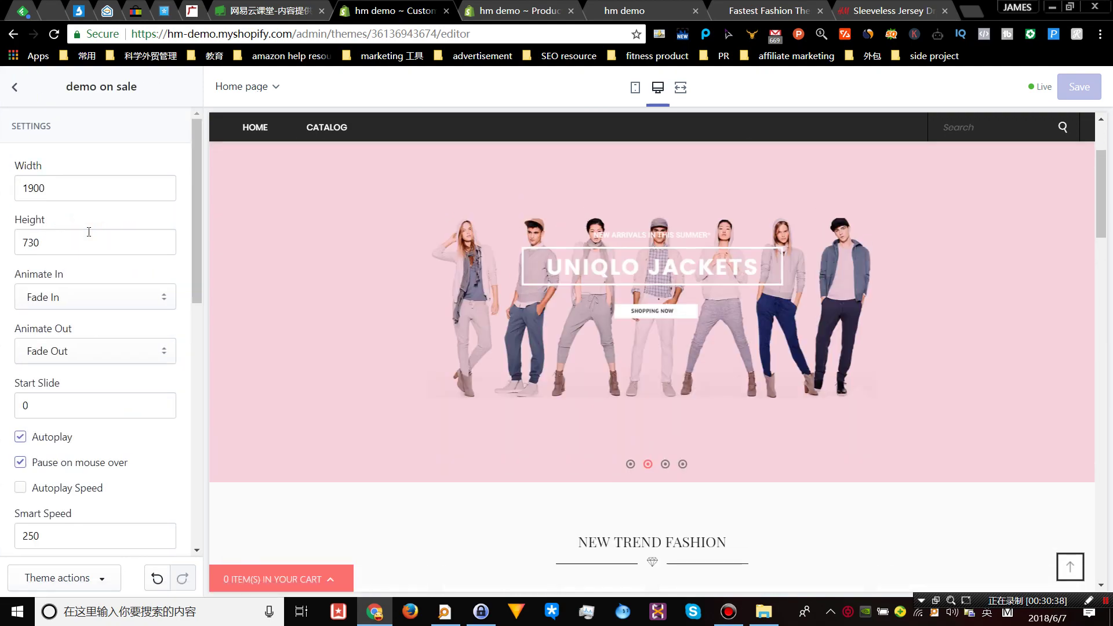
pyautogui.click(15, 89)
pyautogui.click(91, 276)
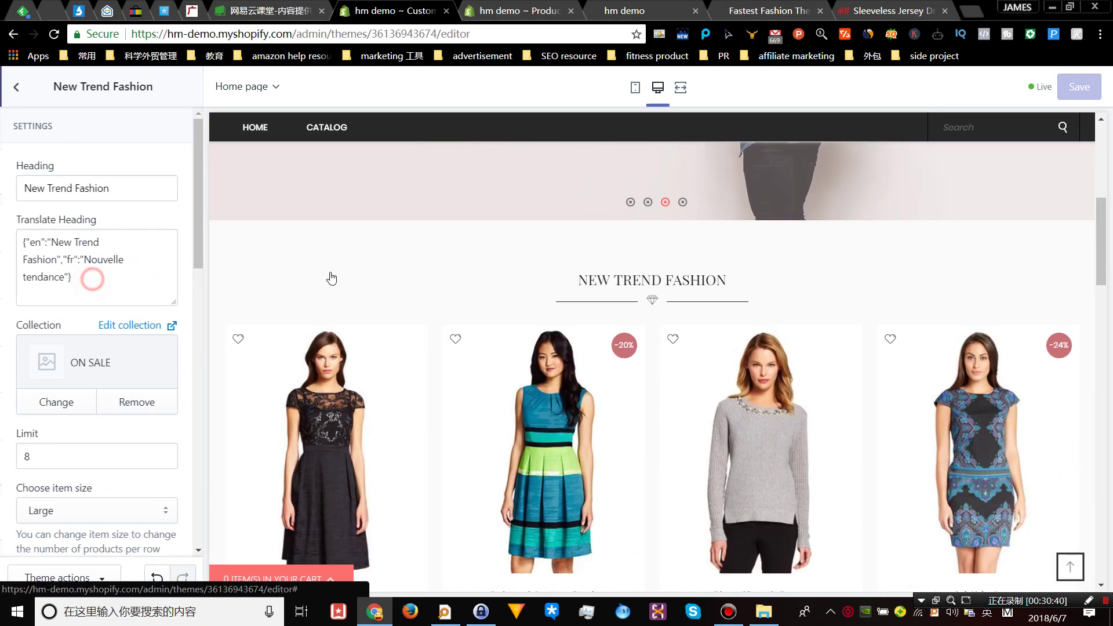
pyautogui.scroll(-5, 513, 310)
pyautogui.scroll(-5, 516, 324)
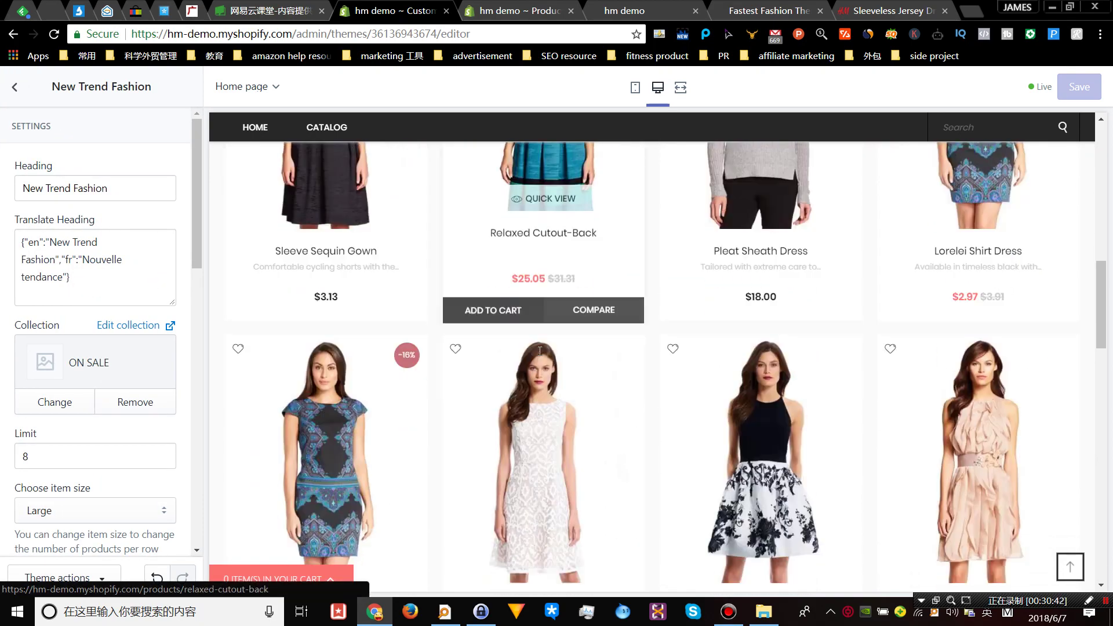
pyautogui.scroll(5, 545, 359)
pyautogui.scroll(-3, 550, 359)
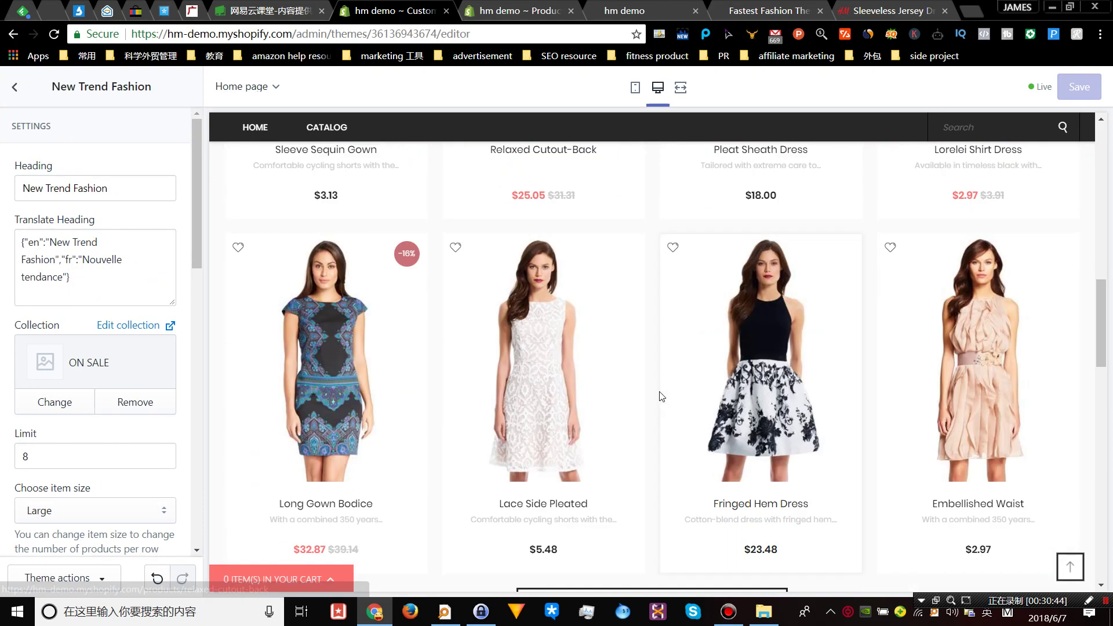
pyautogui.scroll(-4, 87, 363)
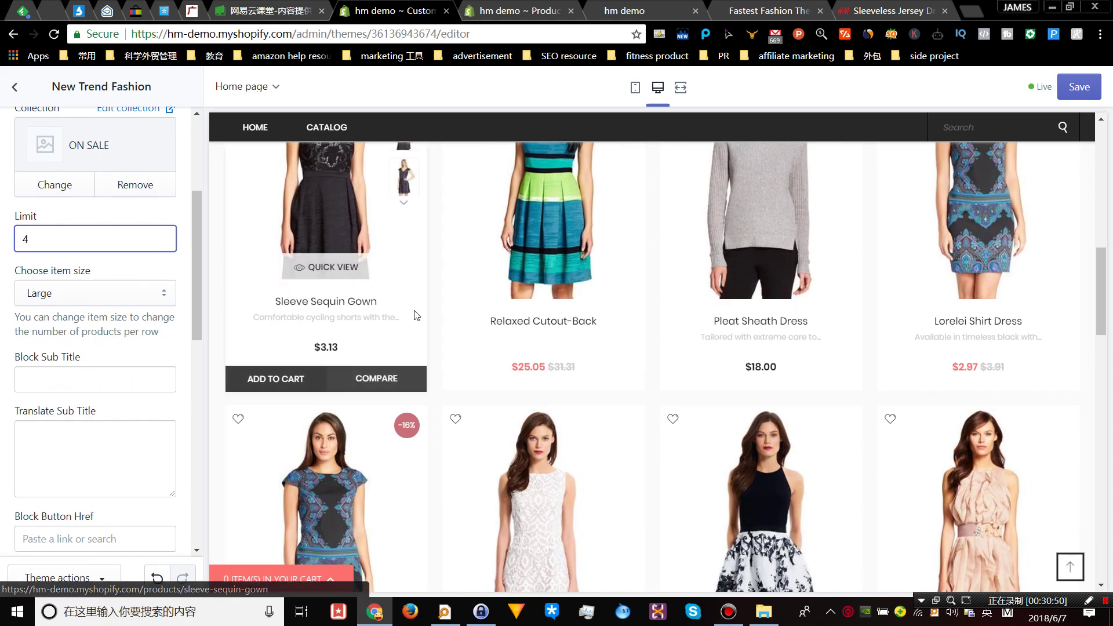
# - Try the Medium item size for the New Trend Fashion products in the preview and set the size back to Large
pyautogui.click(95, 293)
pyautogui.click(52, 326)
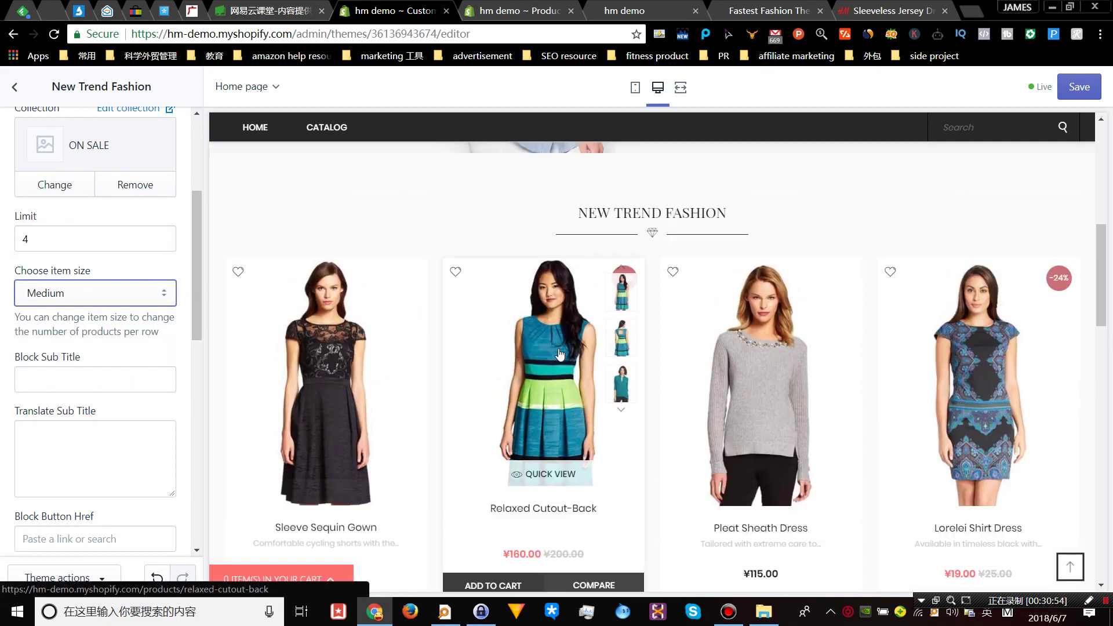
pyautogui.scroll(3, 964, 360)
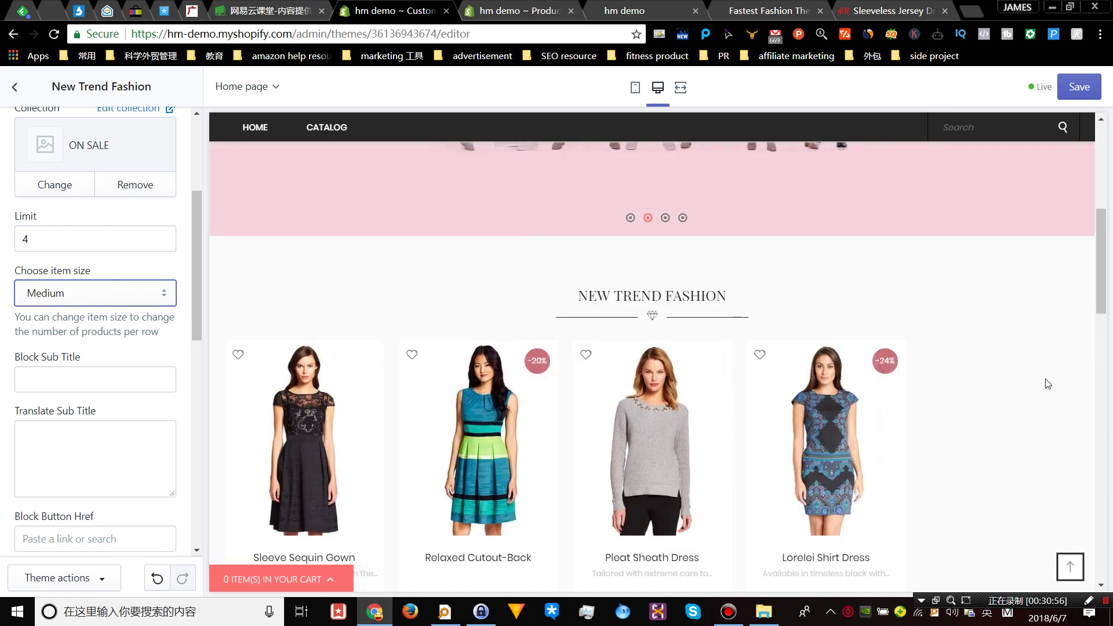
pyautogui.scroll(-2, 864, 320)
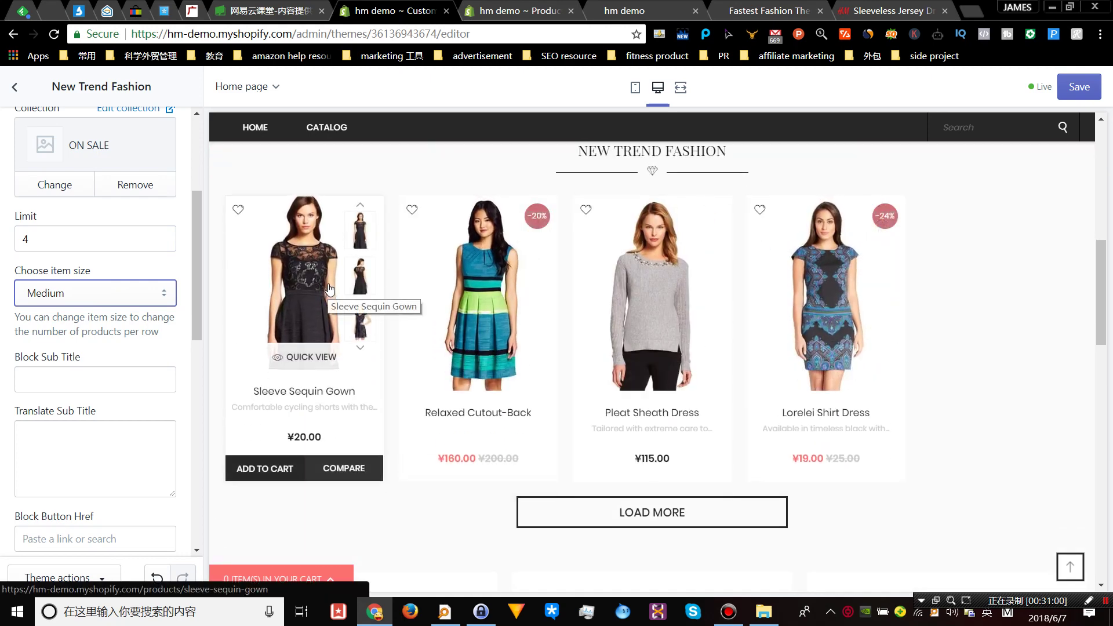
pyautogui.click(107, 293)
pyautogui.click(49, 342)
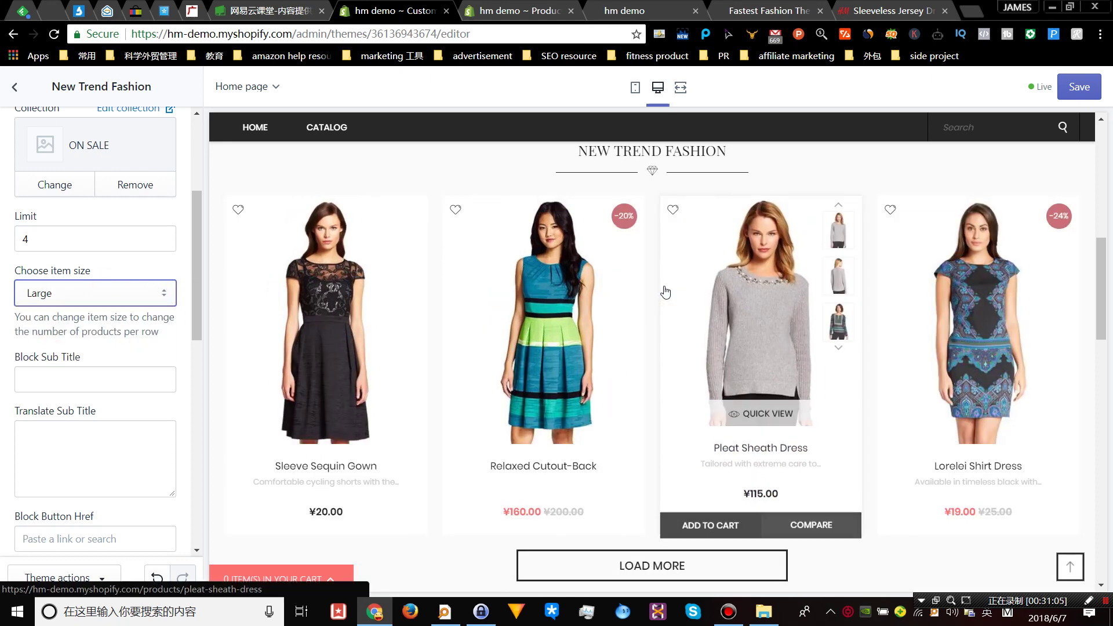
# - Enter 123161651 as the New Trend Fashion section's block subtitle and check it under the heading in the preview
pyautogui.scroll(-4, 105, 304)
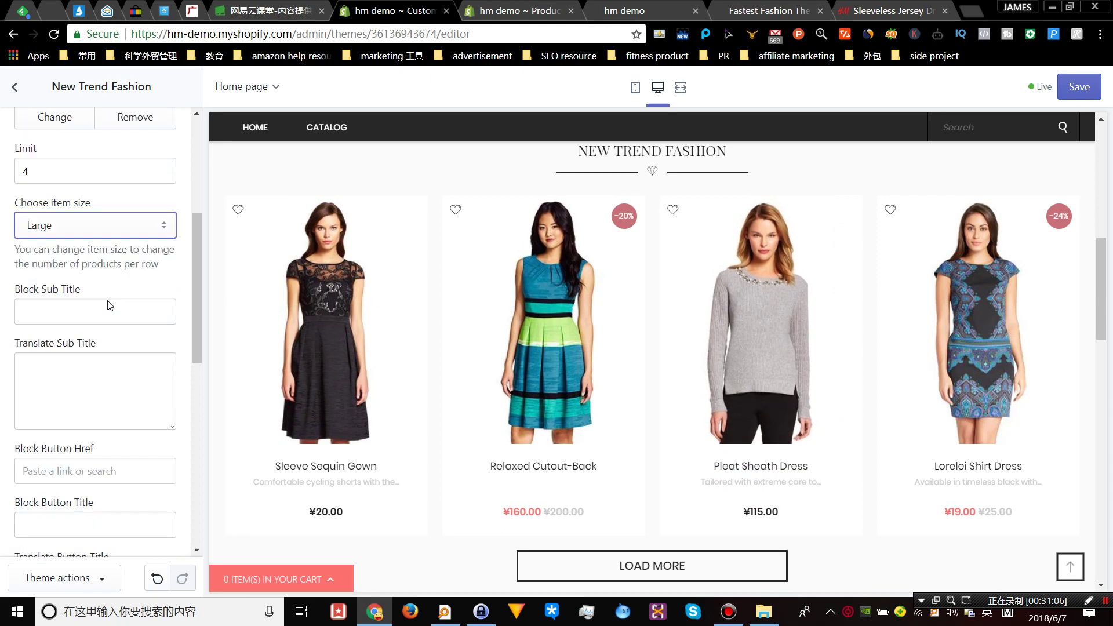
pyautogui.scroll(1, 87, 279)
pyautogui.scroll(3, 686, 346)
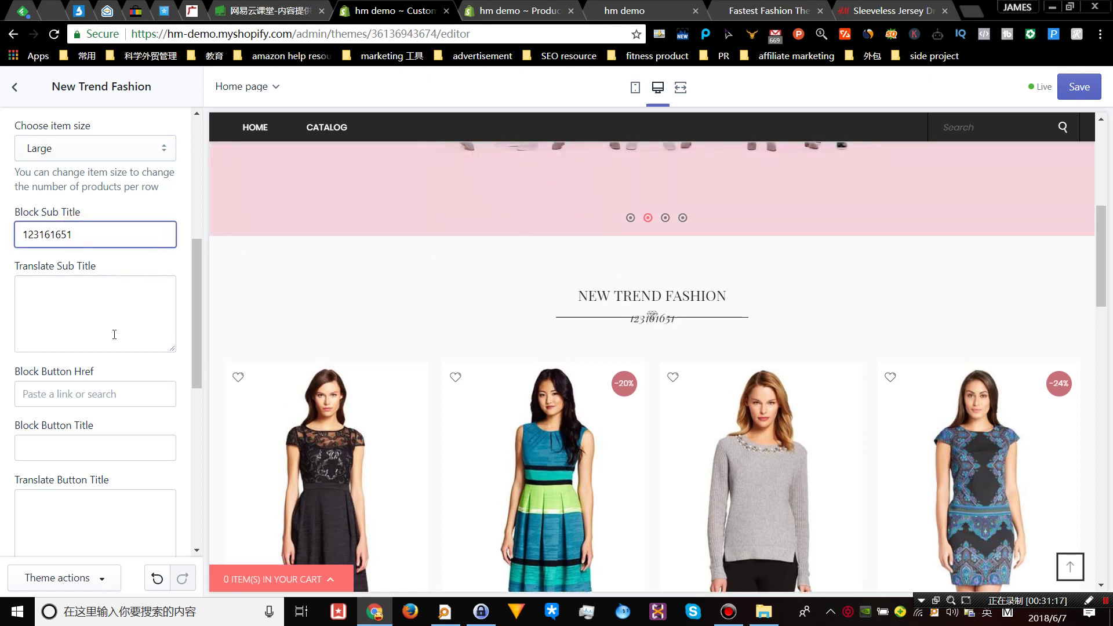
# - Link the New Trend Fashion section's block button to the Fringed Hem Dress product and title the button 1231651
pyautogui.click(97, 397)
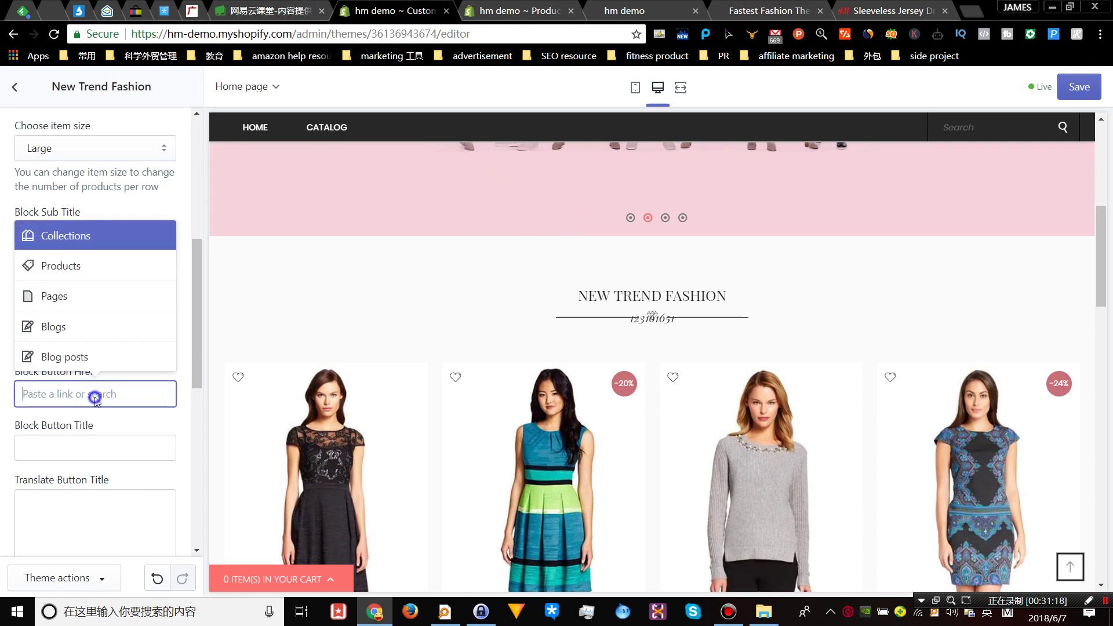
pyautogui.rightClick(95, 394)
pyautogui.click(61, 299)
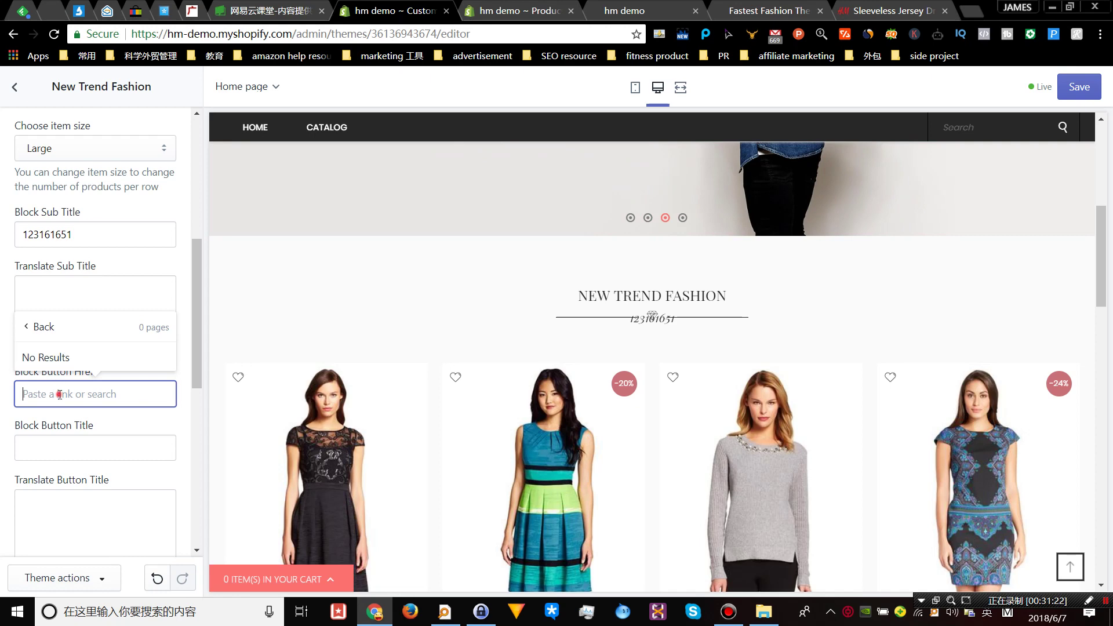
pyautogui.click(42, 326)
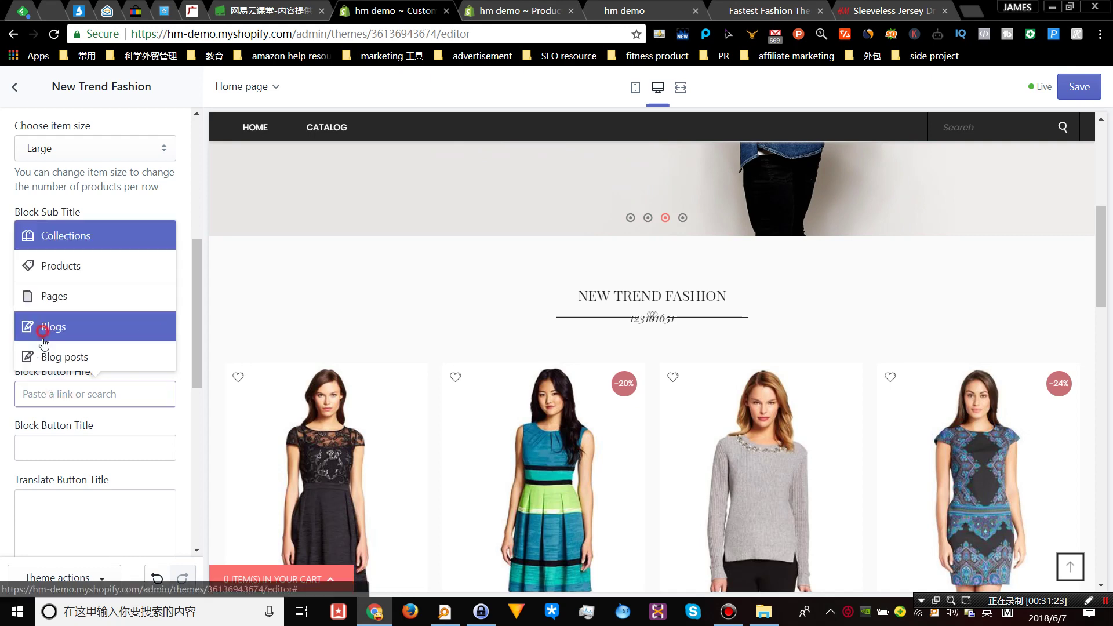
pyautogui.click(68, 267)
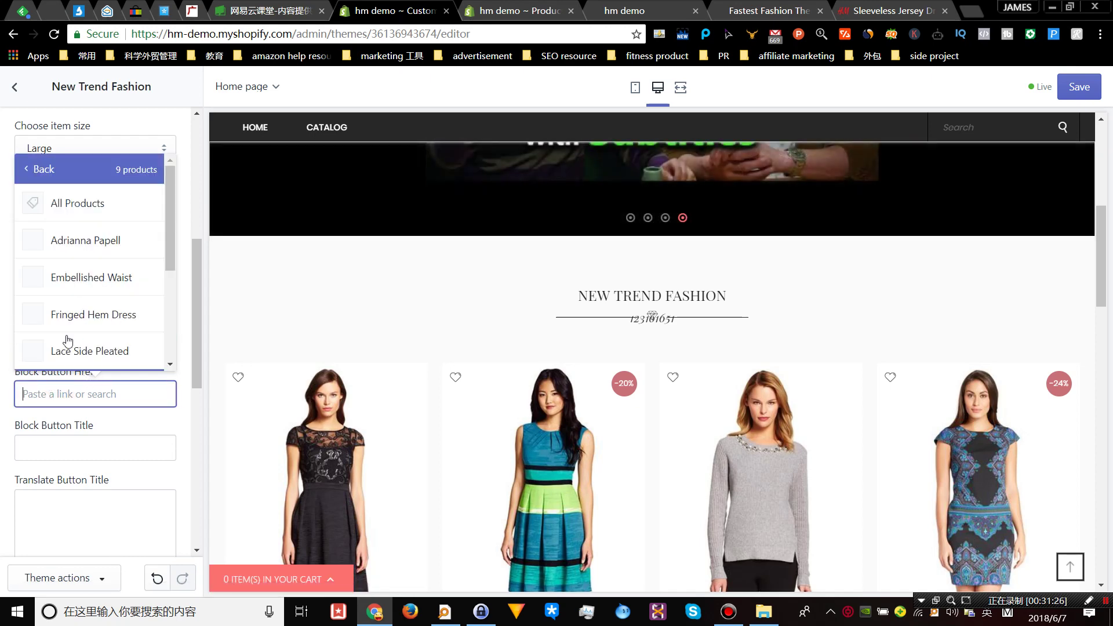
pyautogui.click(80, 311)
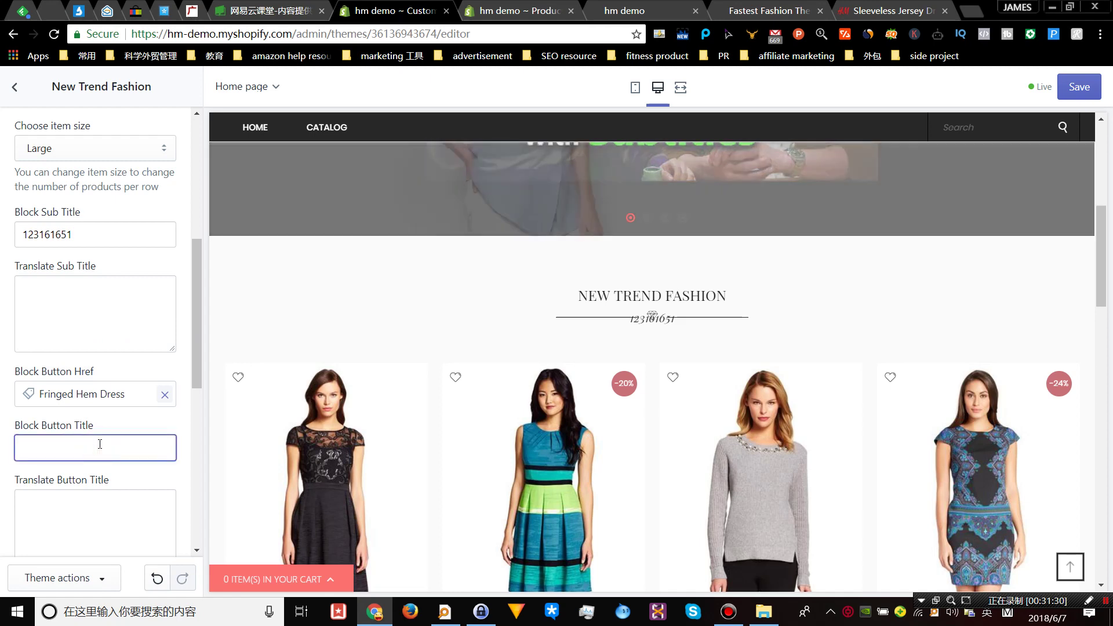
pyautogui.write('1231651')
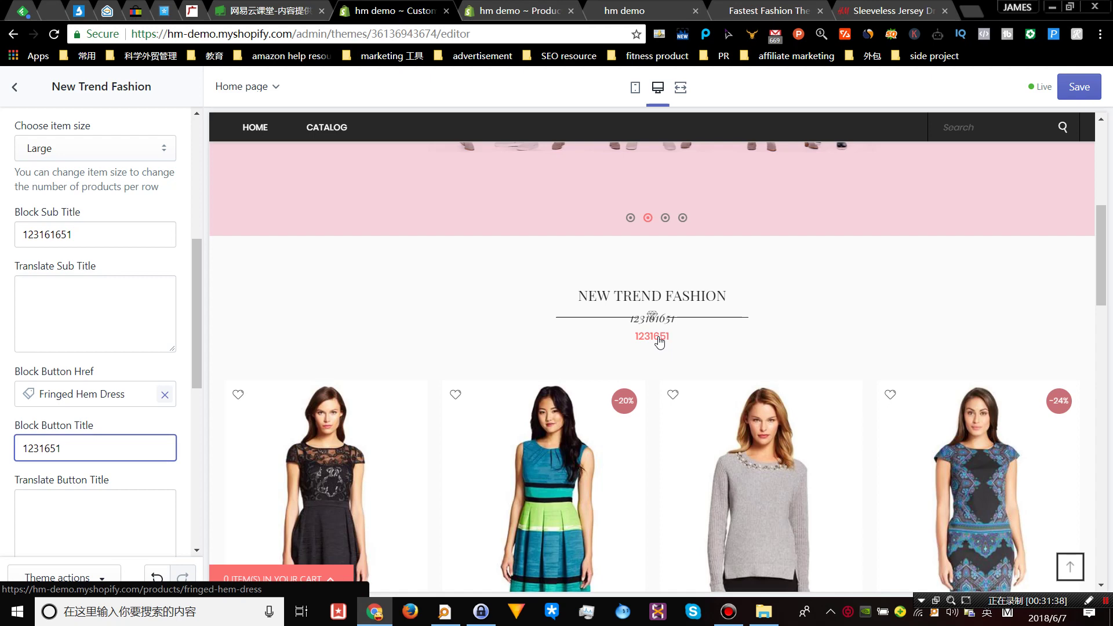
# - Clear the New Trend Fashion section's block subtitle, title its block button shop now, and check the heading in the preview
pyautogui.click(65, 445)
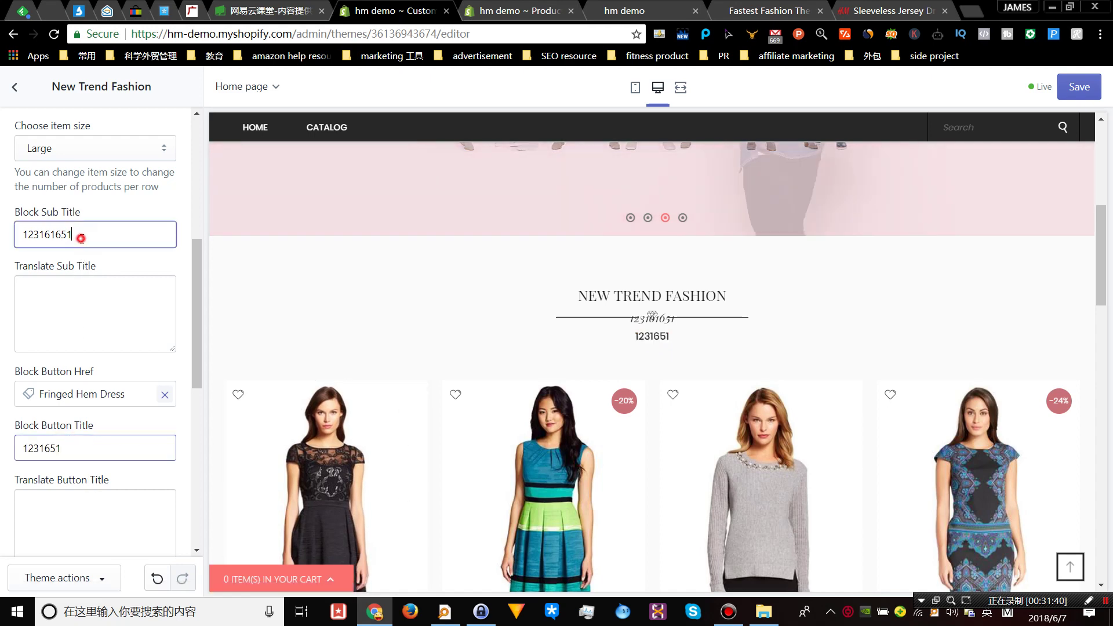
pyautogui.doubleClick(82, 235)
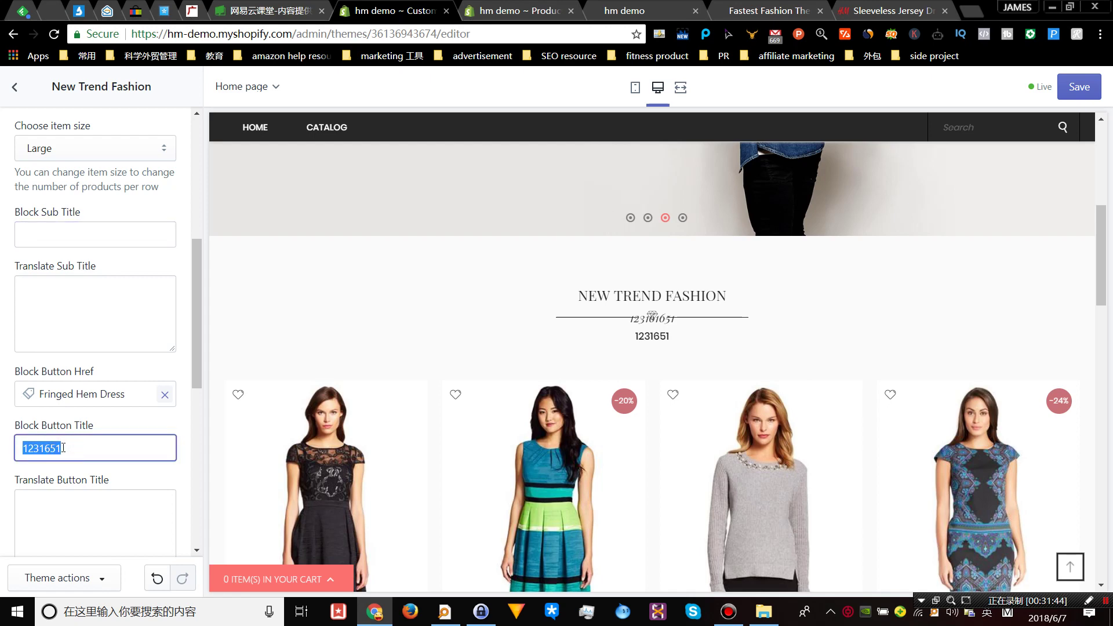
pyautogui.write('shop now')
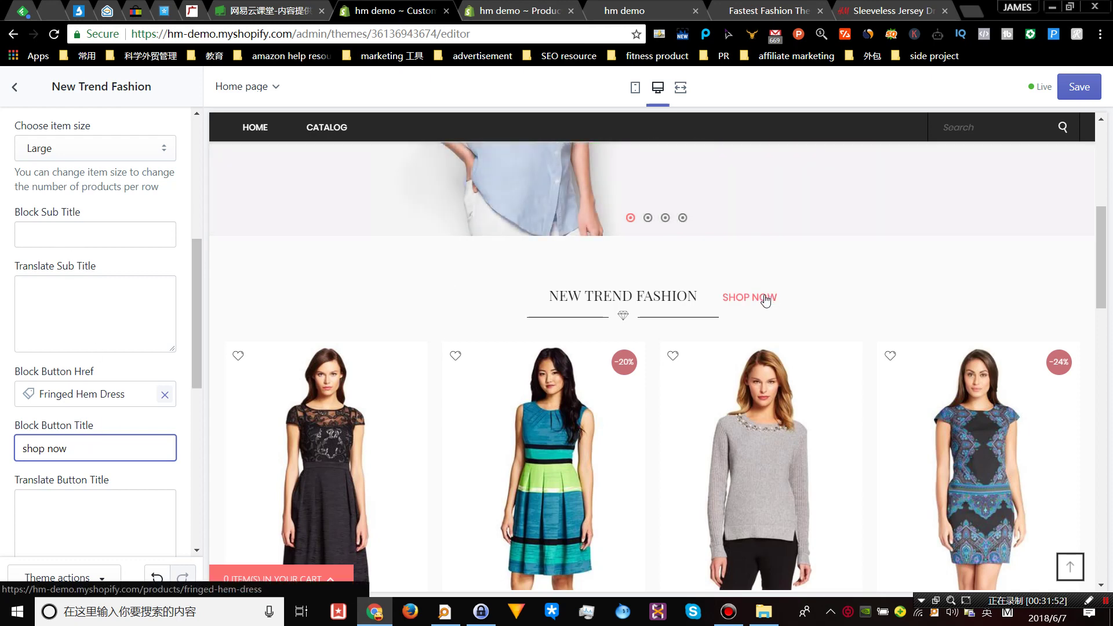
# - Remove the Fringed Hem Dress link from the section's block button and clear the button title
pyautogui.click(164, 395)
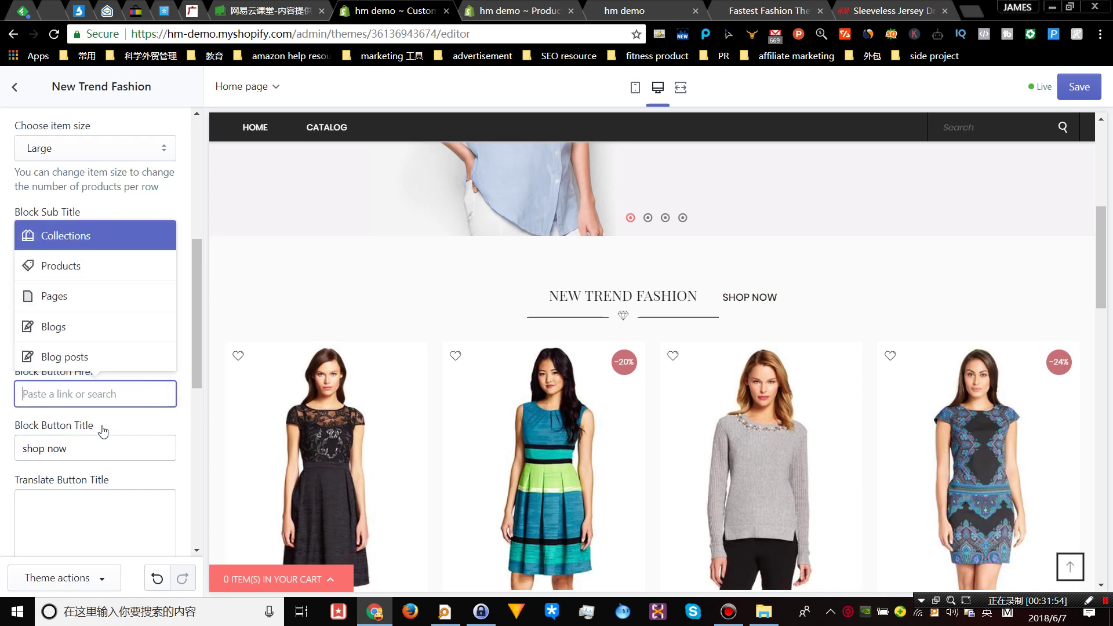
pyautogui.click(88, 444)
pyautogui.hotkey('ctrl', 'a')
pyautogui.press('BackSpace')
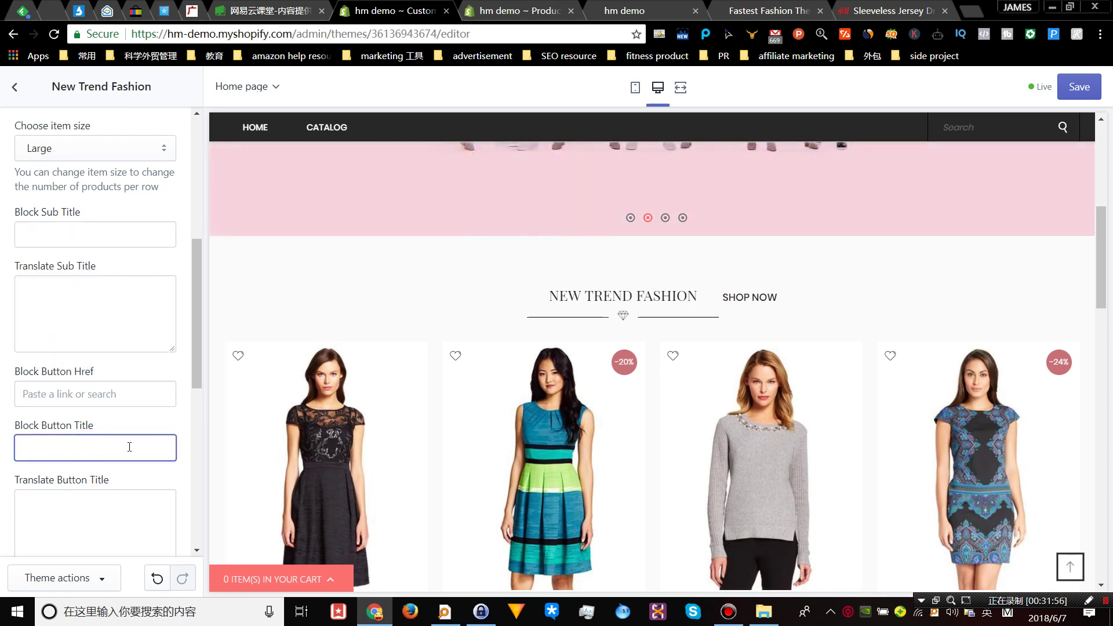
# - Compare the New Trend Fashion section's display options with the previewed product cards and turn on lazy loading images
pyautogui.scroll(-6, 129, 447)
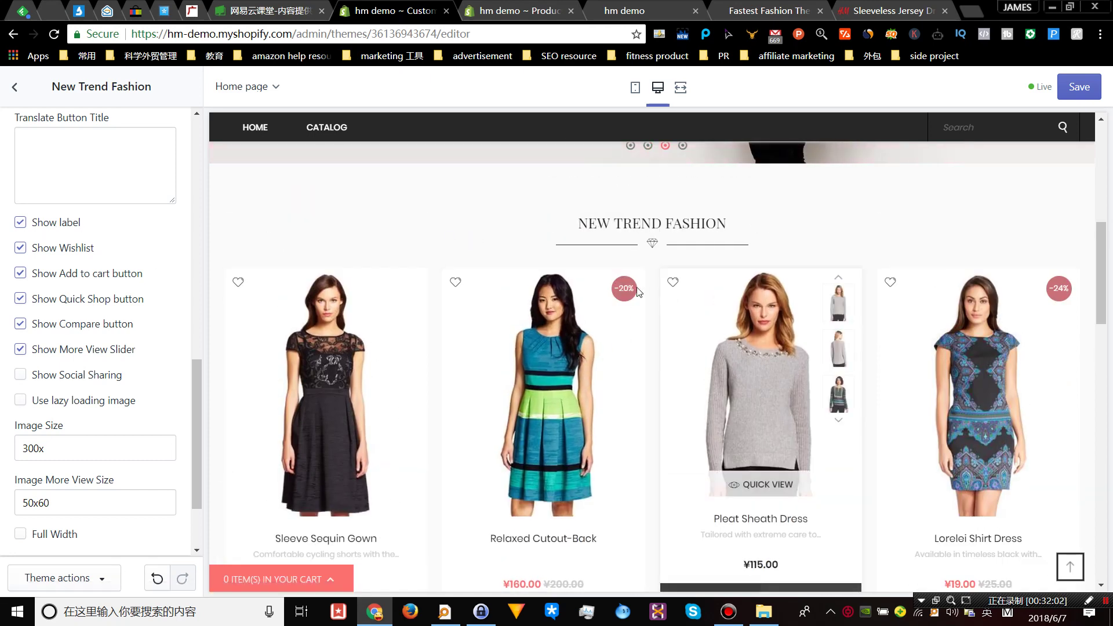
pyautogui.moveTo(583, 281)
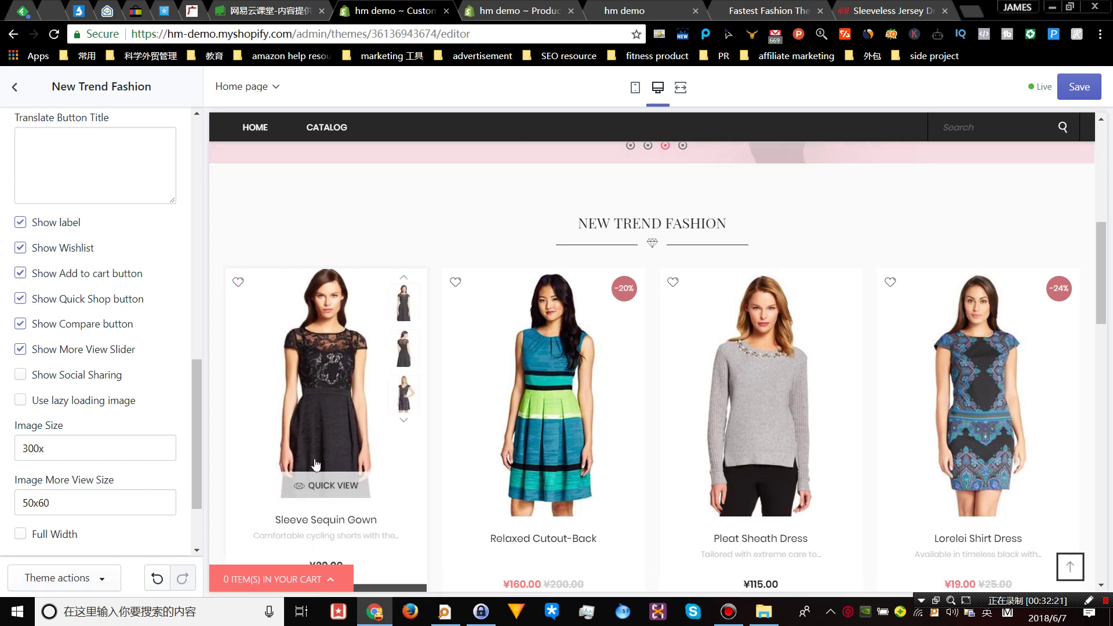
pyautogui.scroll(-1, 342, 488)
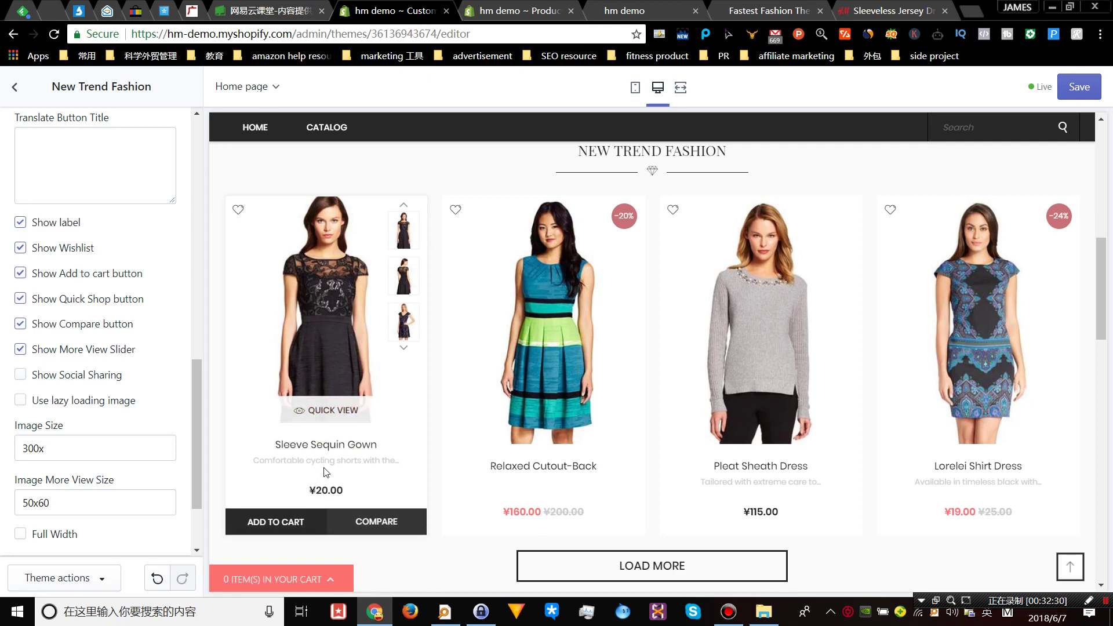
pyautogui.scroll(-1, 327, 473)
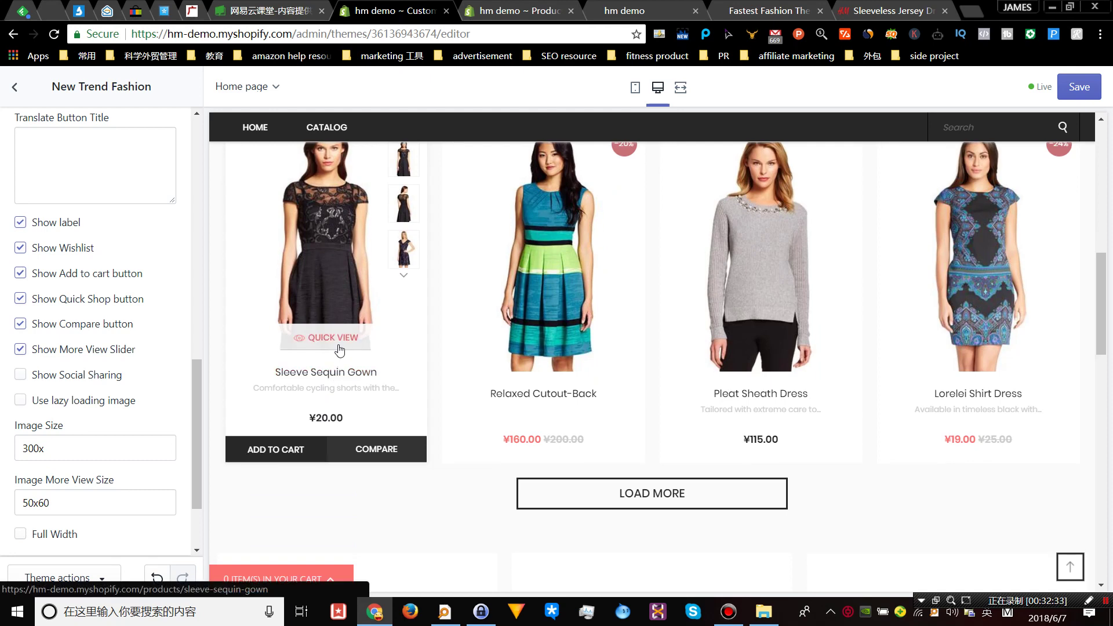
pyautogui.scroll(1, 502, 352)
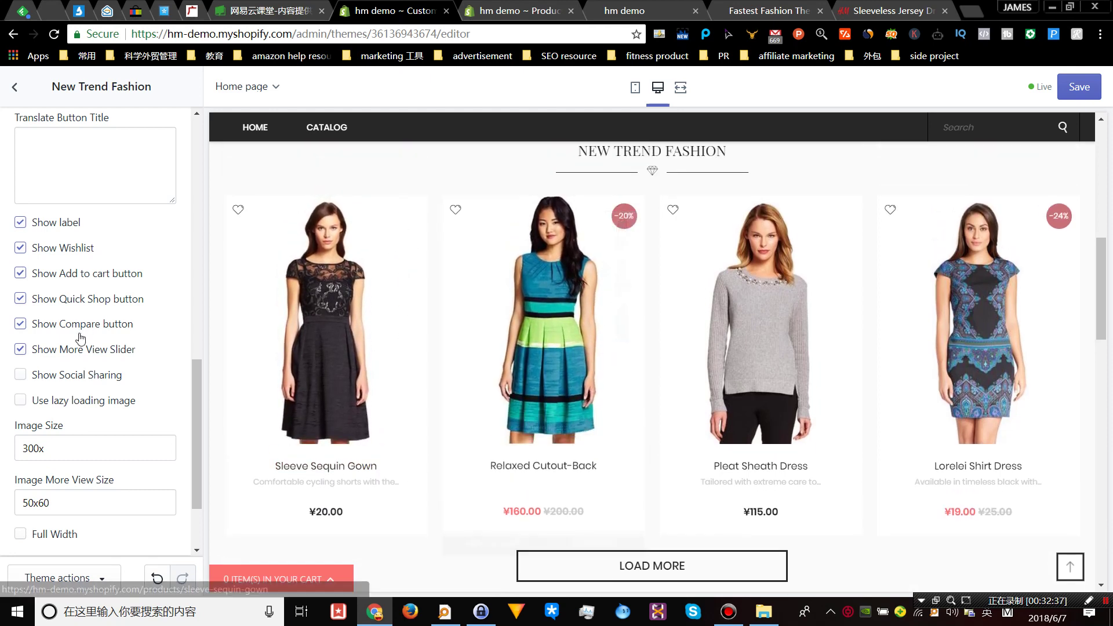
pyautogui.scroll(-1, 75, 330)
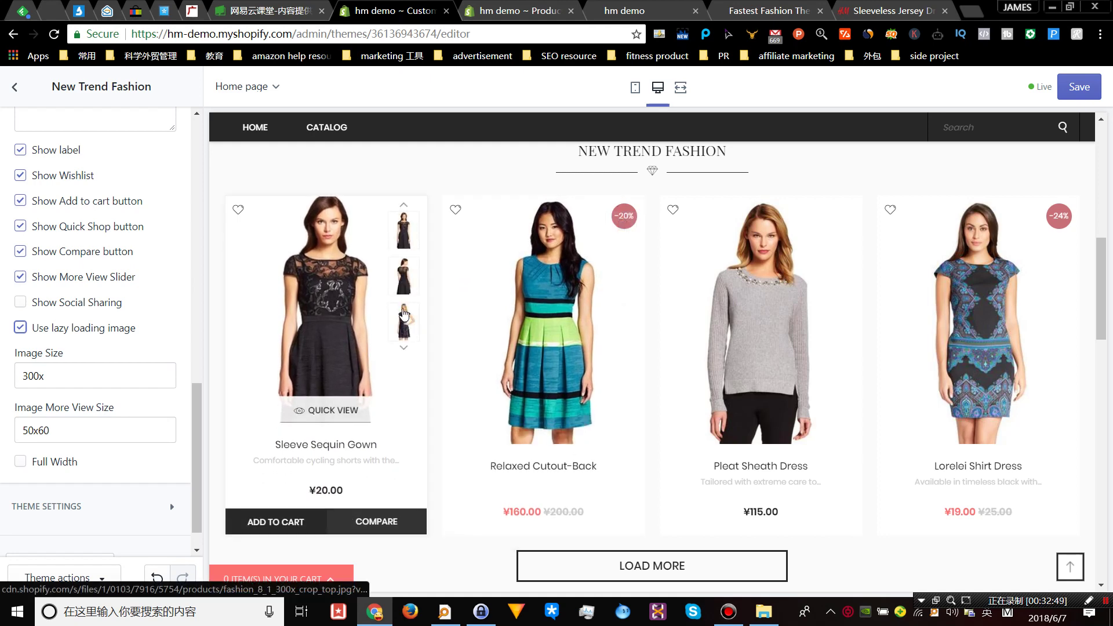
# - Try the Sleeve Sequin Gown's thumbnail images in the preview and turn off the section's More View Slider and Compare button
pyautogui.click(407, 286)
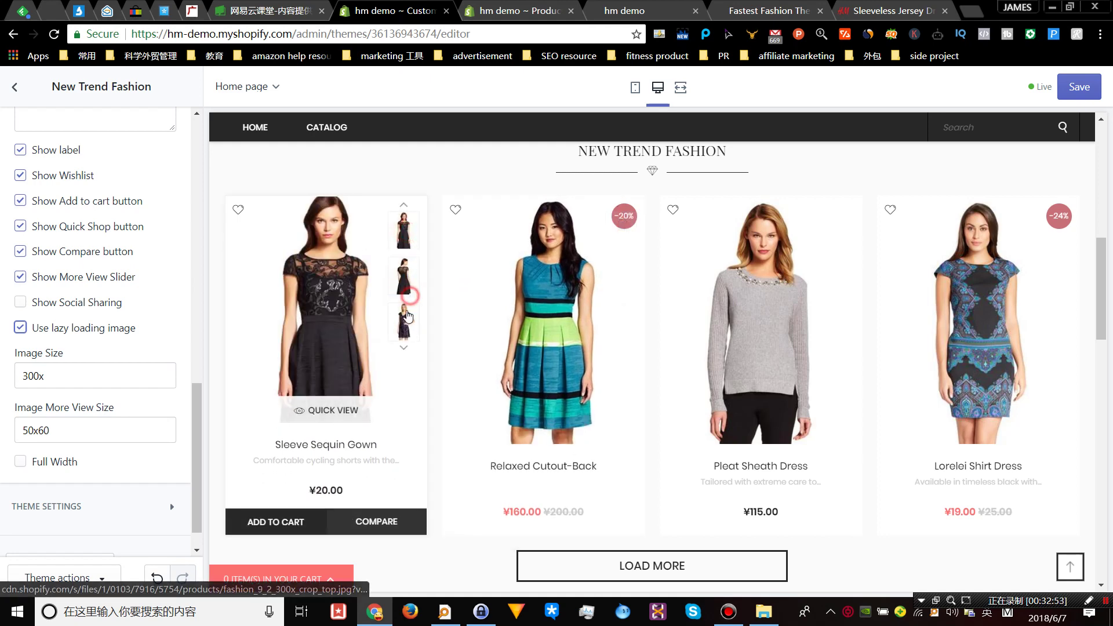
pyautogui.click(405, 279)
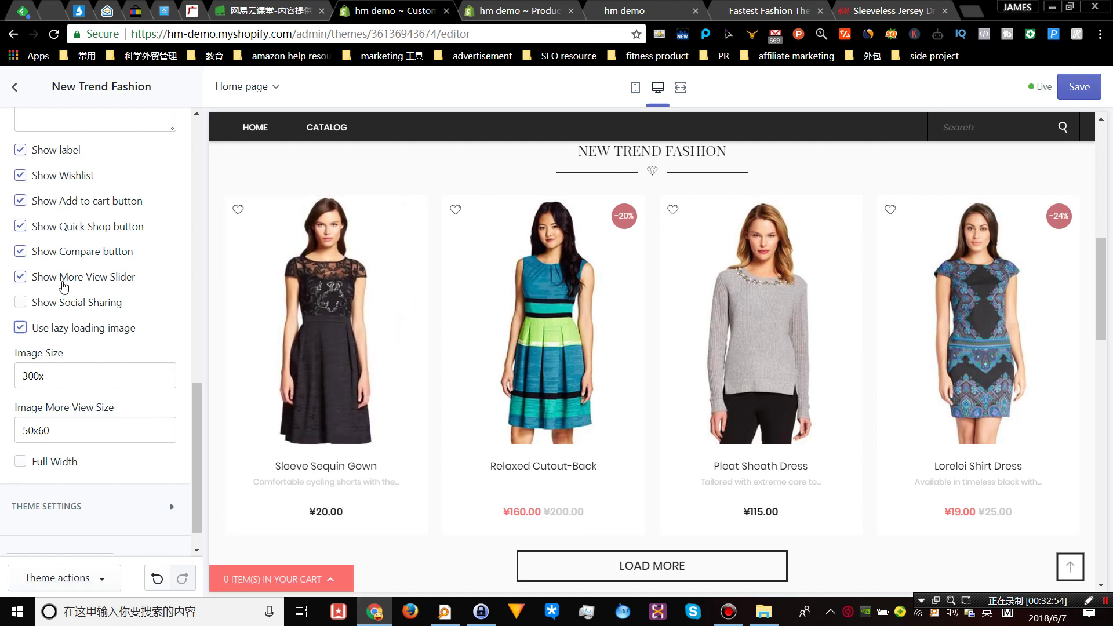
pyautogui.click(64, 285)
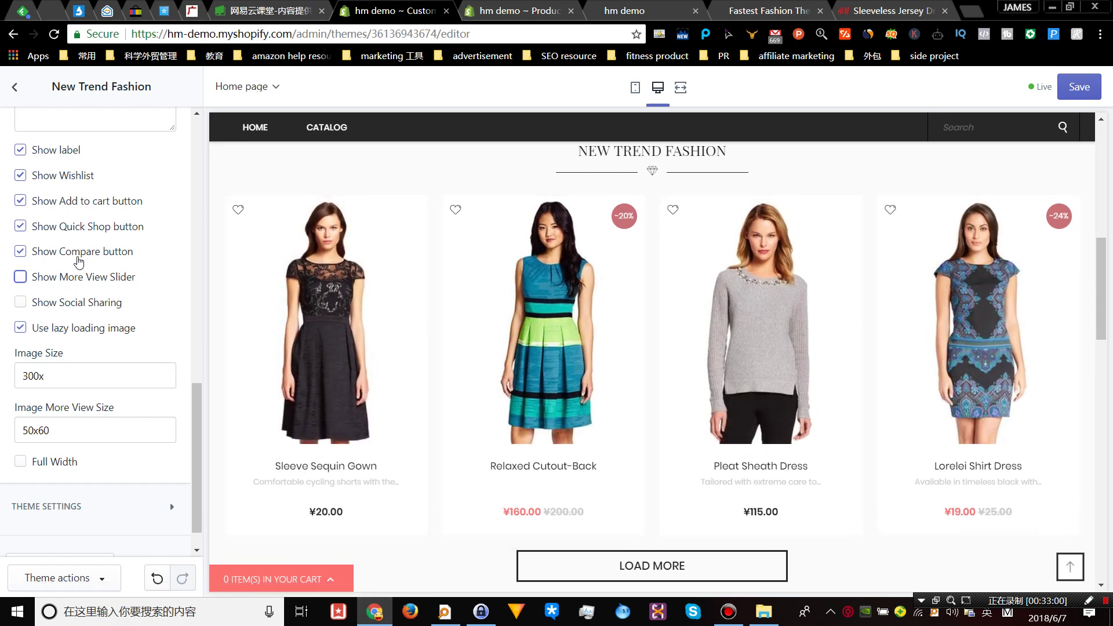
pyautogui.moveTo(325, 400)
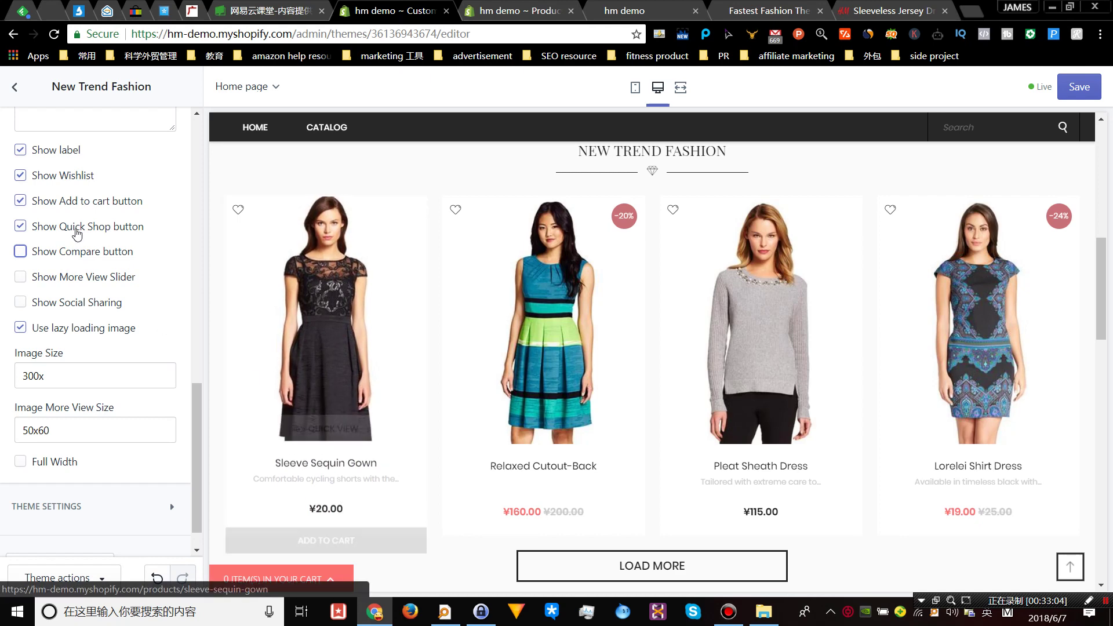
# - Open the Sleeve Sequin Gown's quick view in the preview, look over its product details, and close it
pyautogui.moveTo(352, 274)
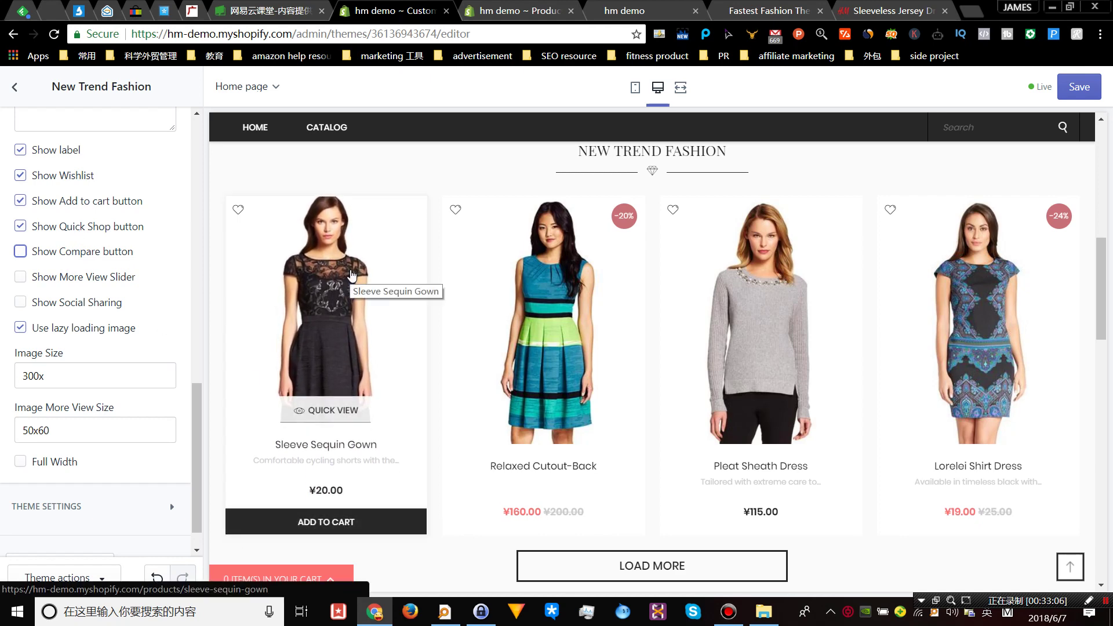
pyautogui.click(341, 414)
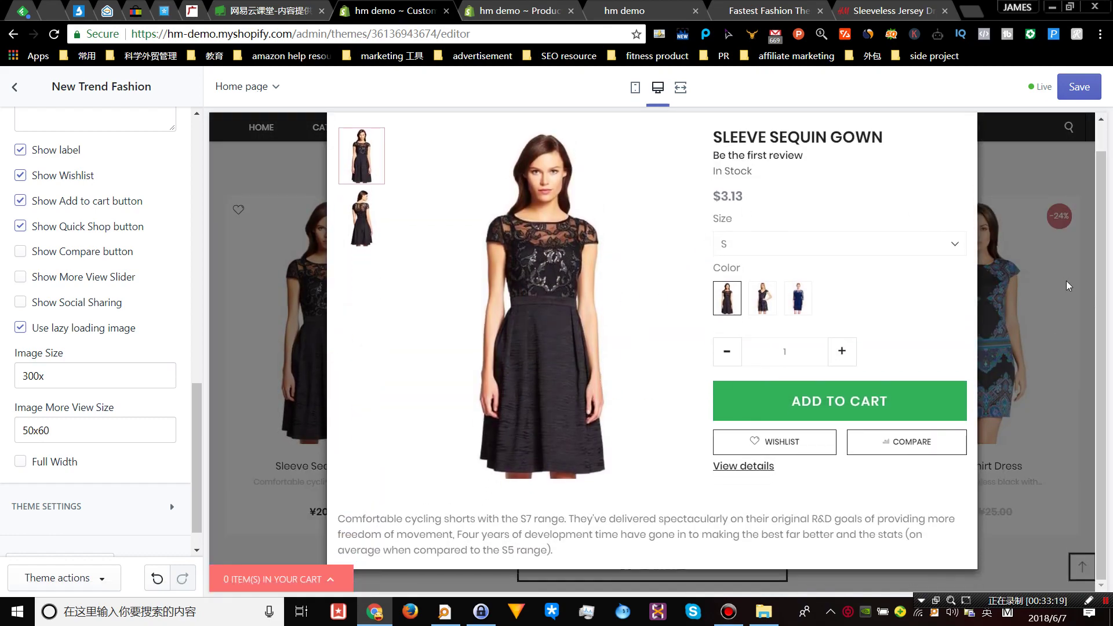
pyautogui.press('Escape')
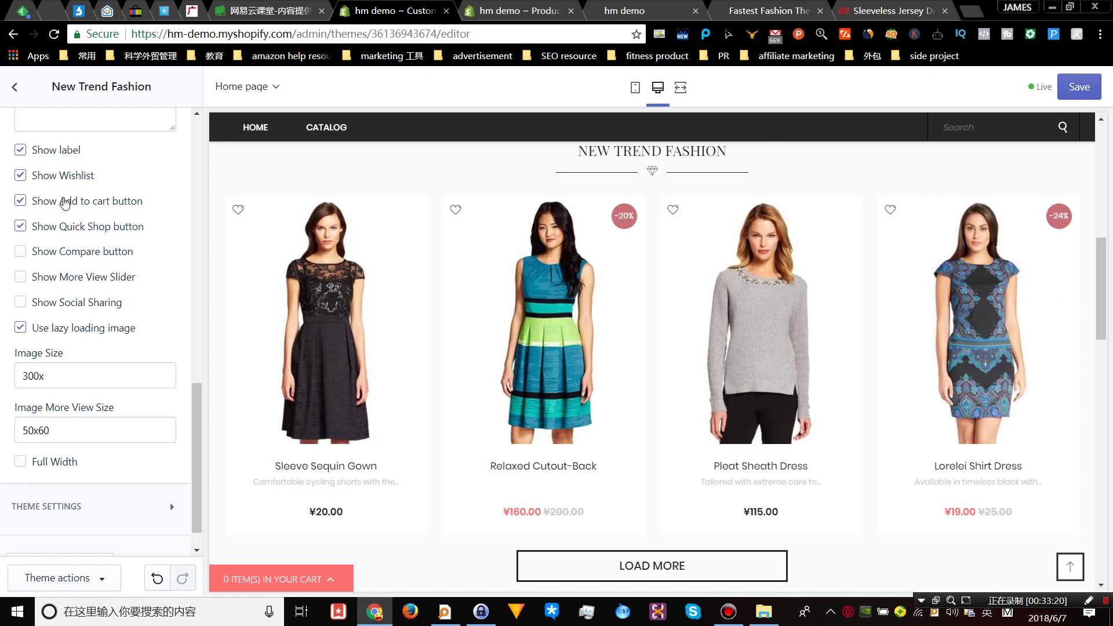
# - Set the New Trend Fashion section's product limit to 8 and check the product rows in the home page preview
pyautogui.scroll(-1, 80, 281)
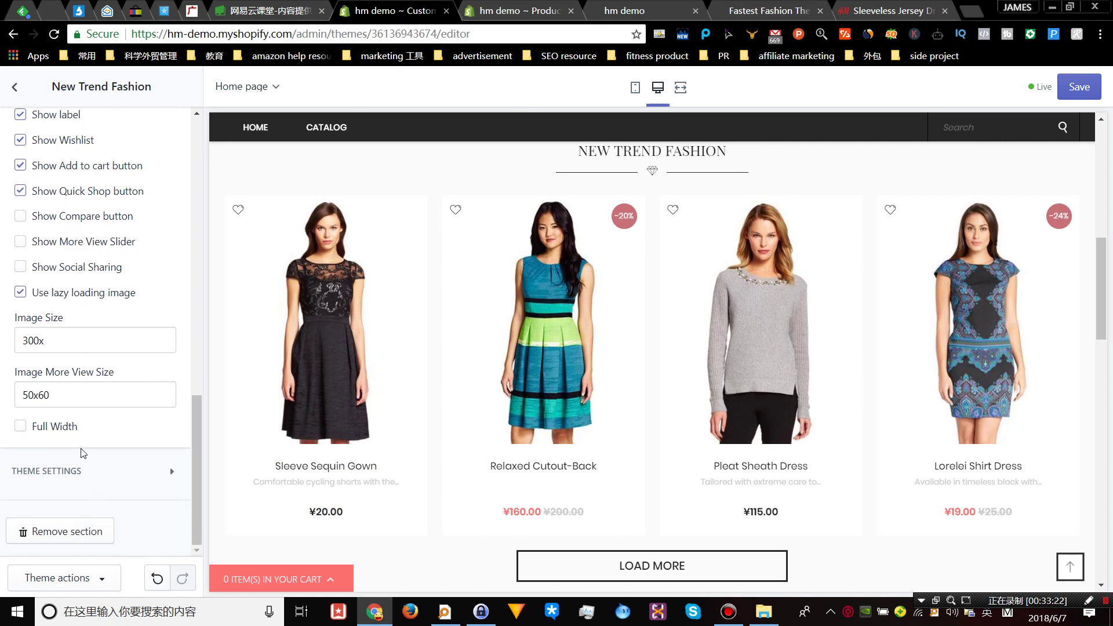
pyautogui.scroll(6, 93, 446)
pyautogui.scroll(3, 458, 451)
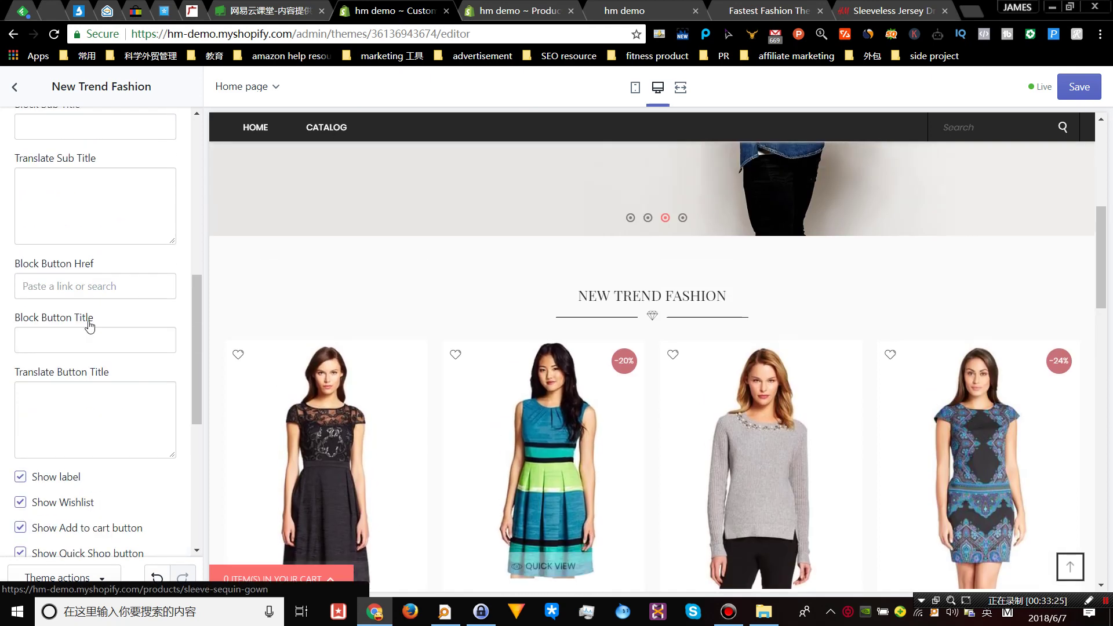
pyautogui.scroll(3, 82, 319)
pyautogui.scroll(4, 78, 320)
pyautogui.doubleClick(46, 348)
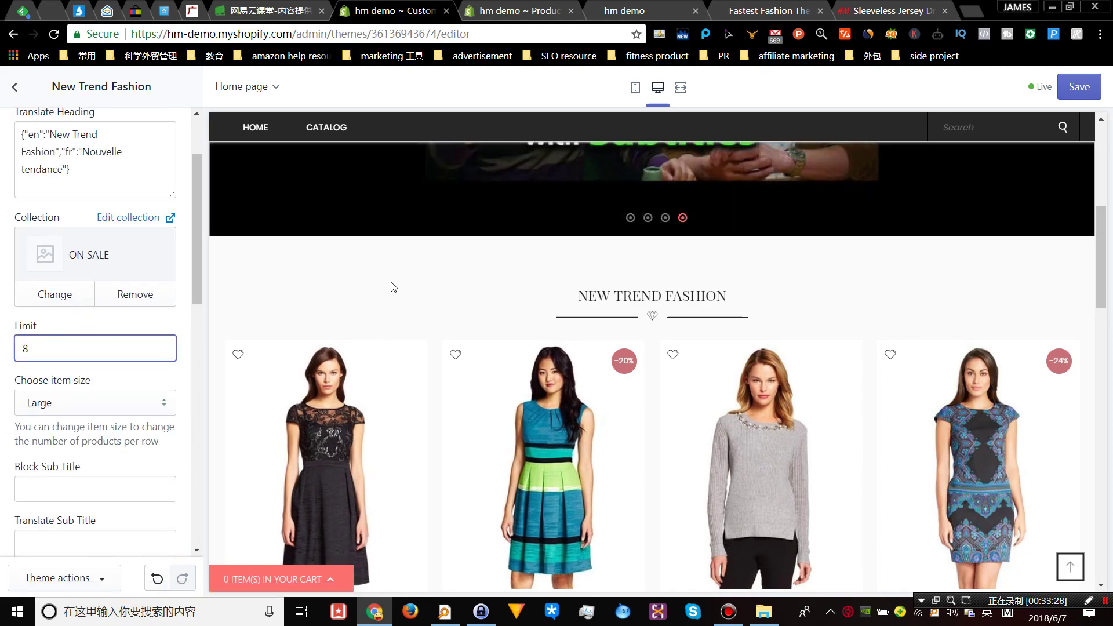
pyautogui.scroll(-4, 393, 287)
pyautogui.scroll(10, 393, 288)
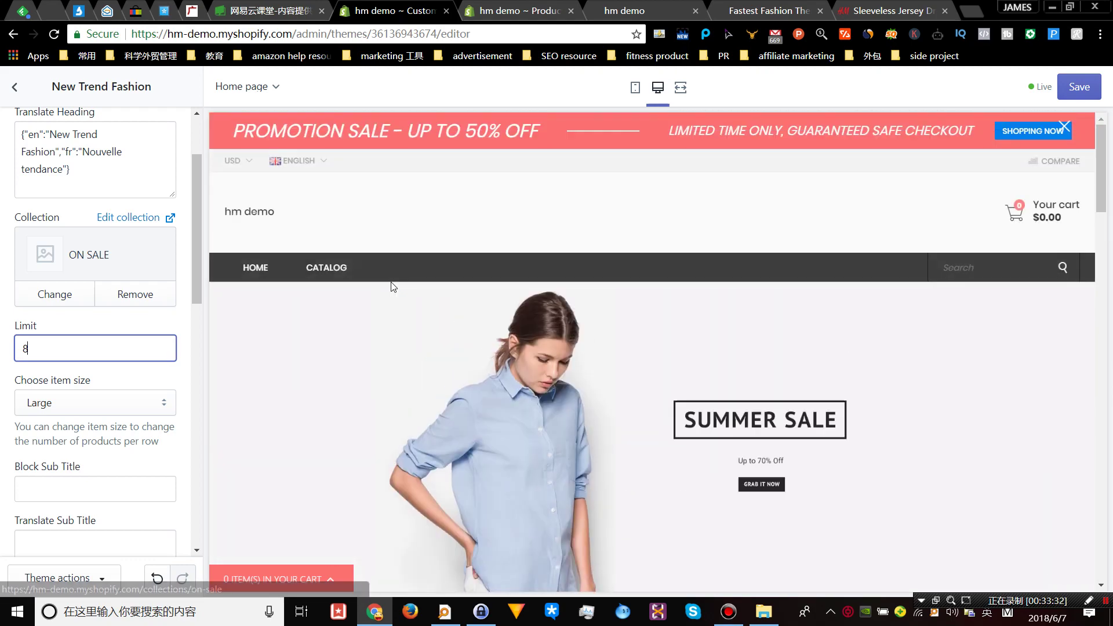
pyautogui.scroll(-10, 392, 288)
pyautogui.scroll(15, 393, 288)
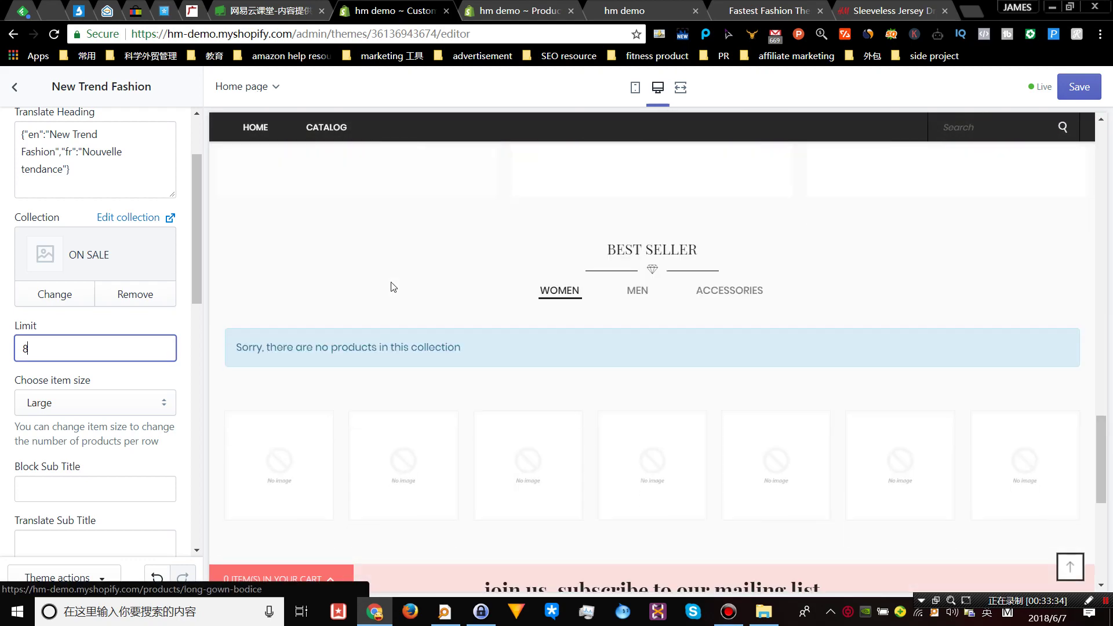
# - Return to the section list, open the Gallery (Three banners) section's settings, and look over its banners in the preview
pyautogui.click(15, 86)
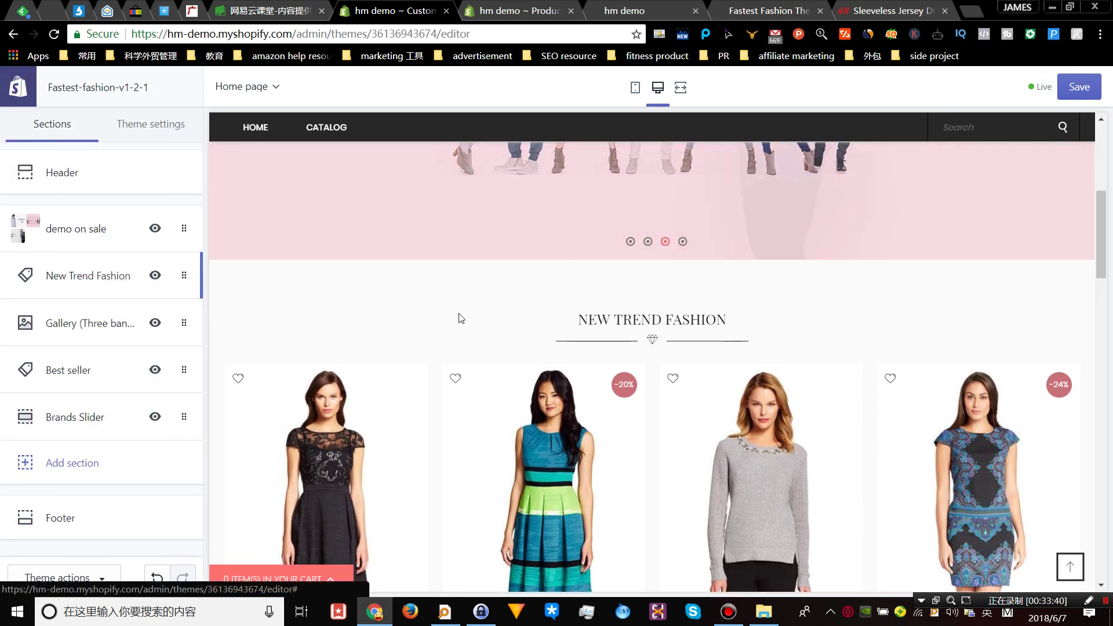
pyautogui.scroll(-5, 458, 320)
pyautogui.scroll(-3, 439, 334)
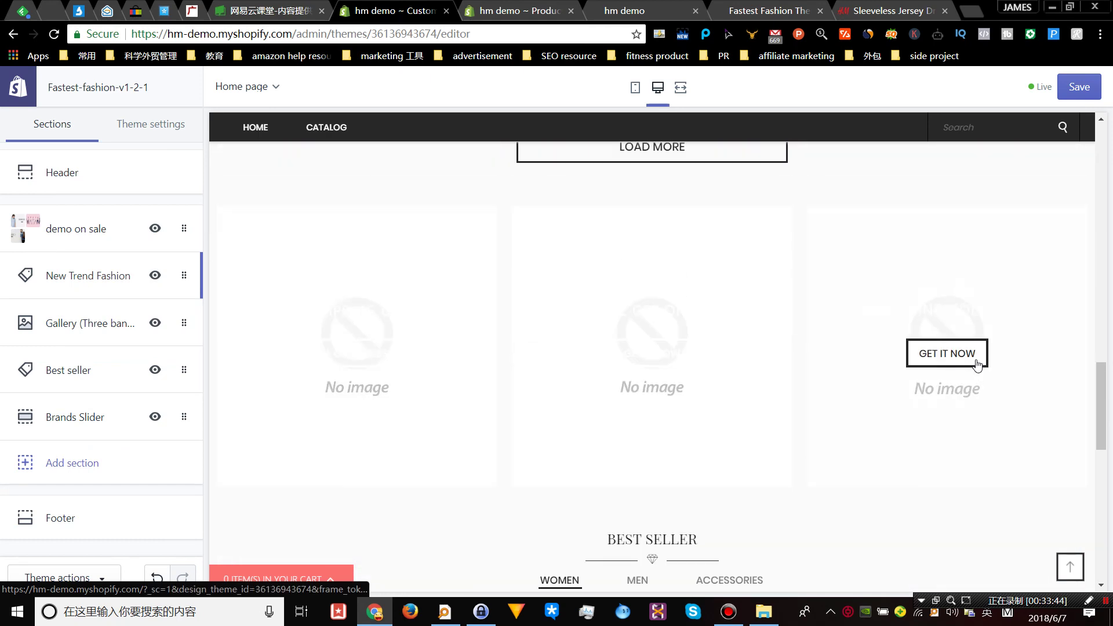
pyautogui.click(90, 329)
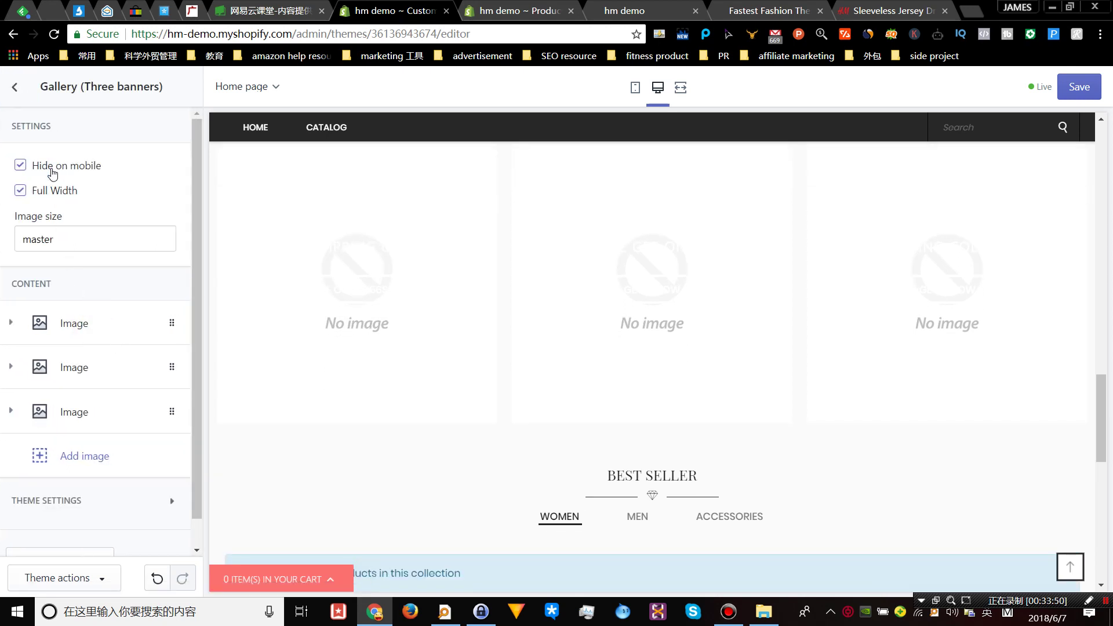
pyautogui.scroll(-6, 587, 332)
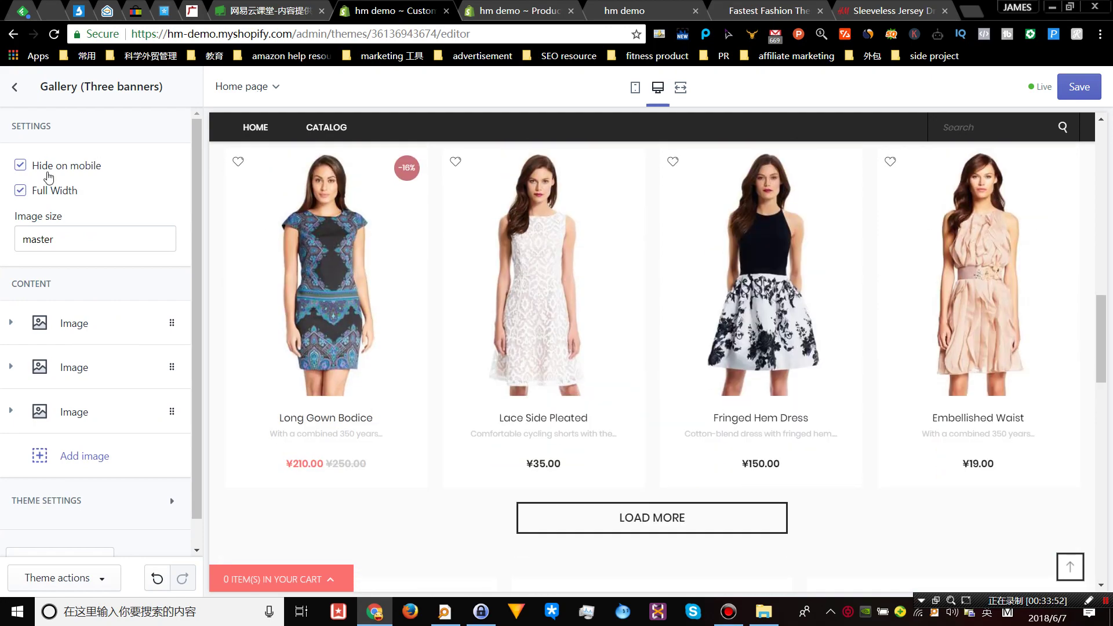
pyautogui.scroll(5, 754, 359)
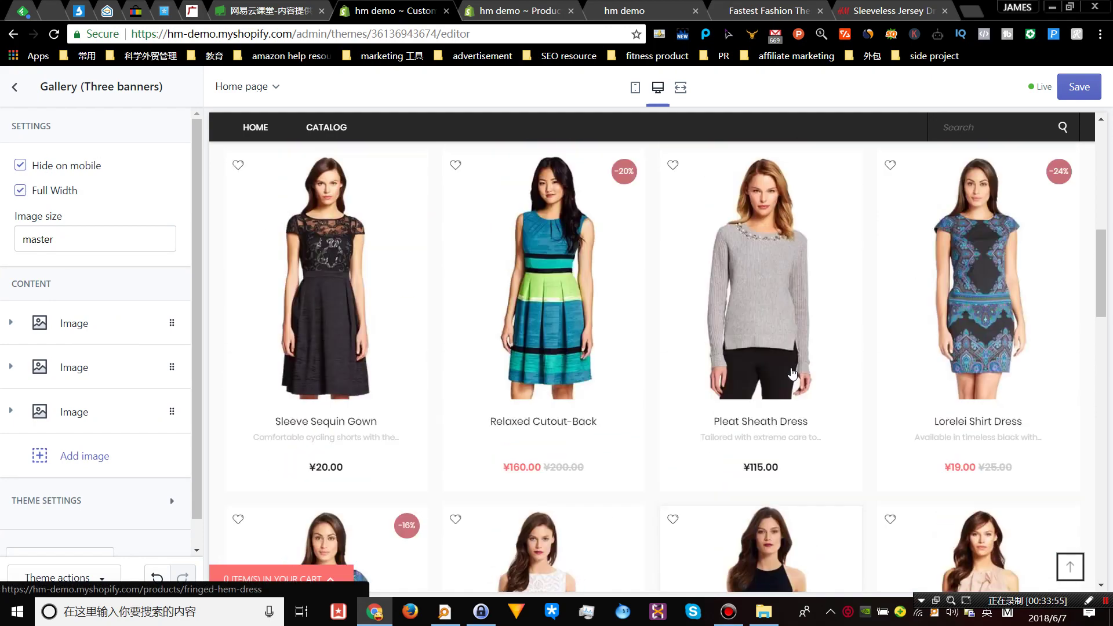
pyautogui.scroll(-8, 777, 366)
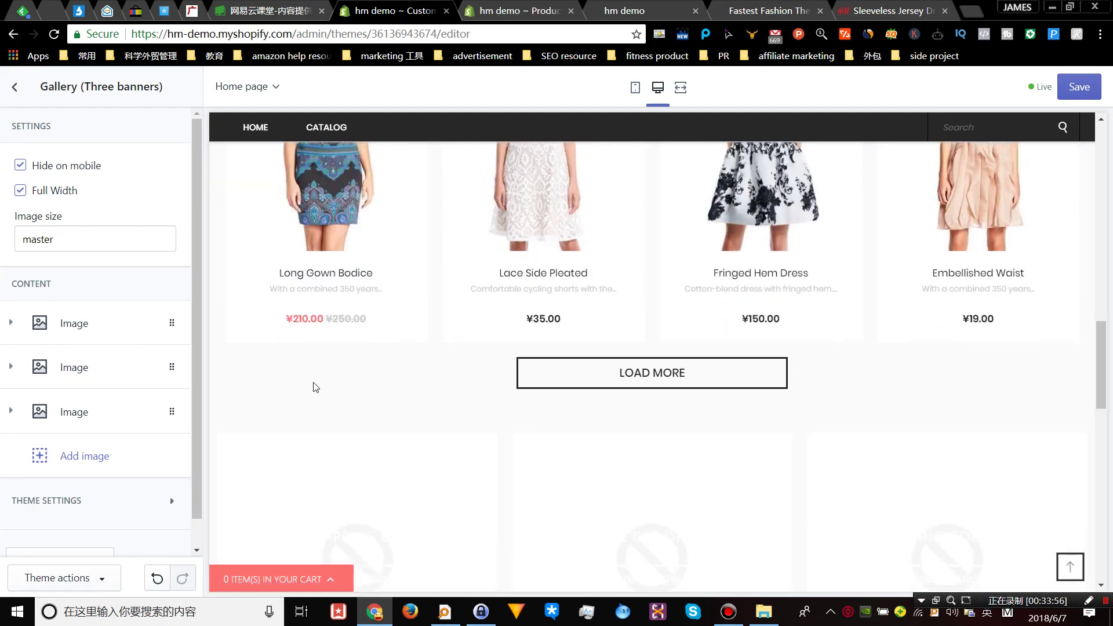
# - Expand the first image of the three-banner gallery, review its image, title, subtitle and link fields, and collapse it
pyautogui.click(82, 326)
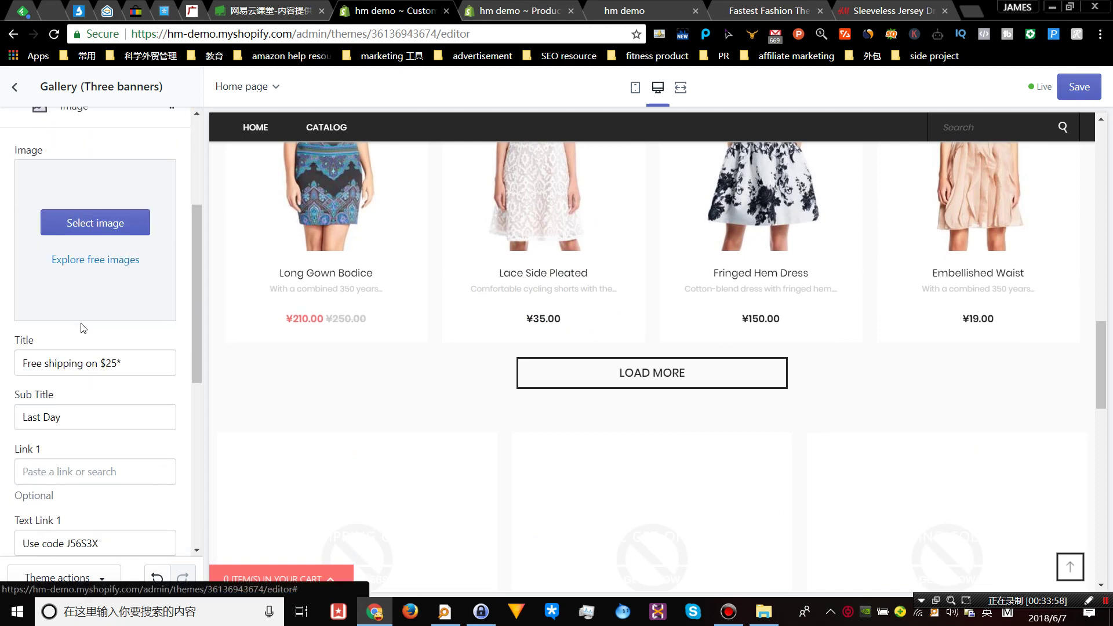
pyautogui.scroll(-6, 82, 328)
pyautogui.scroll(9, 81, 325)
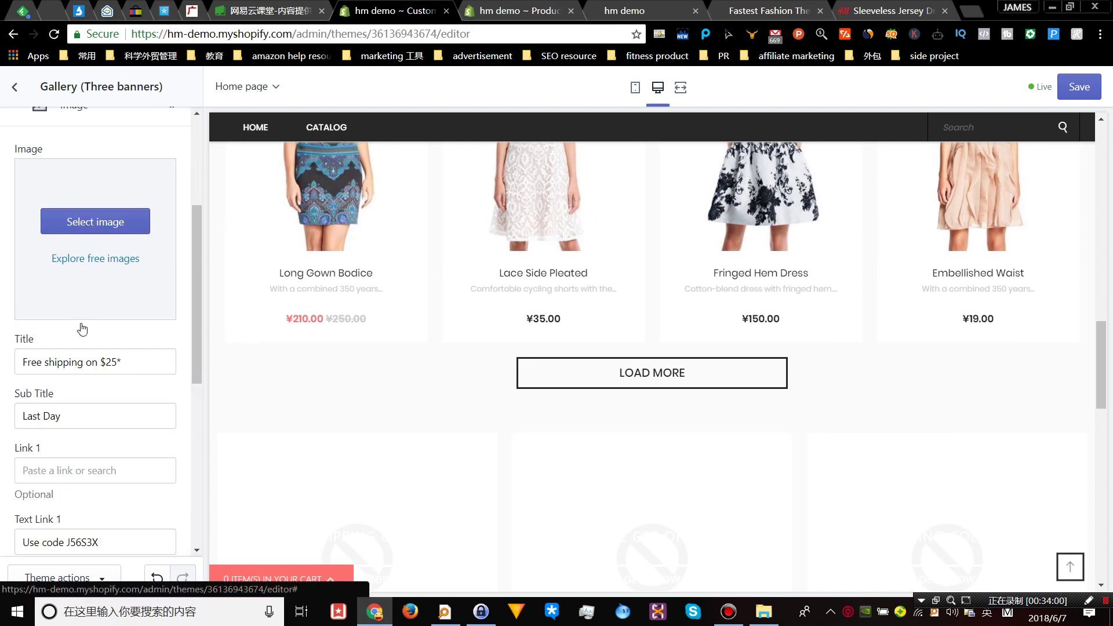
pyautogui.click(71, 328)
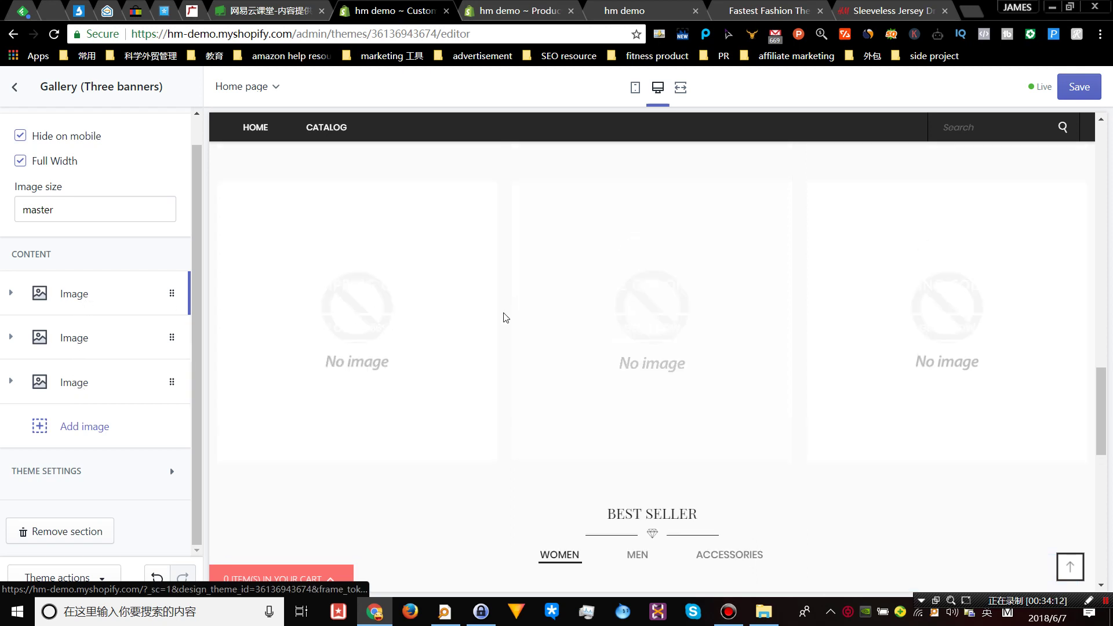
# - Reopen the first gallery image's settings, compare its link text with the previewed banner, and switch to the Fastest Fashion theme demo store
pyautogui.scroll(3, 464, 377)
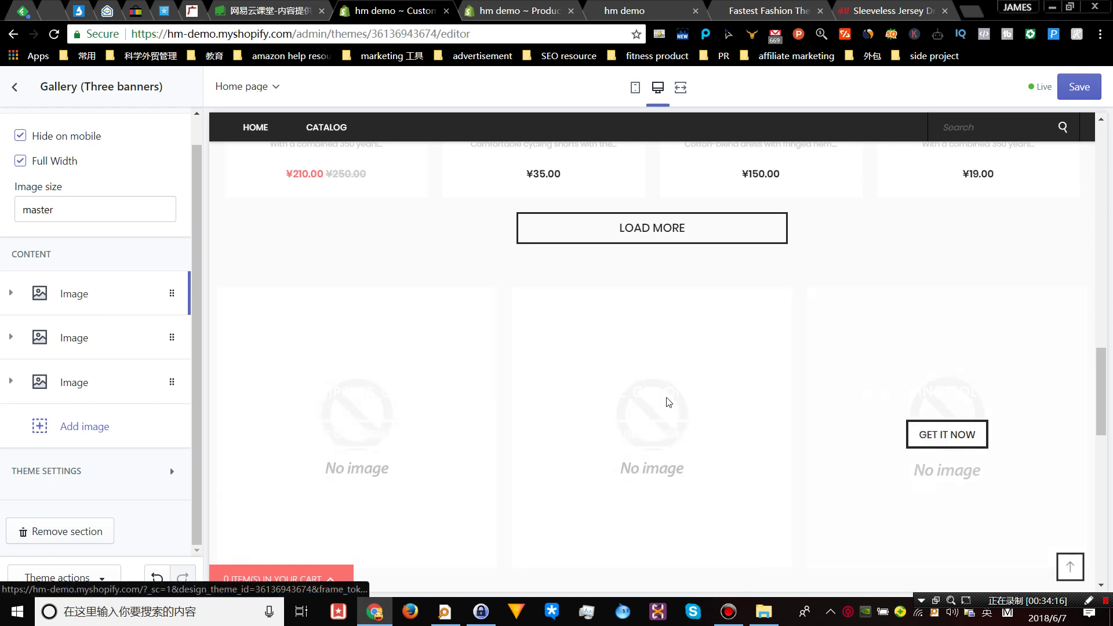
pyautogui.click(58, 291)
pyautogui.scroll(-8, 97, 323)
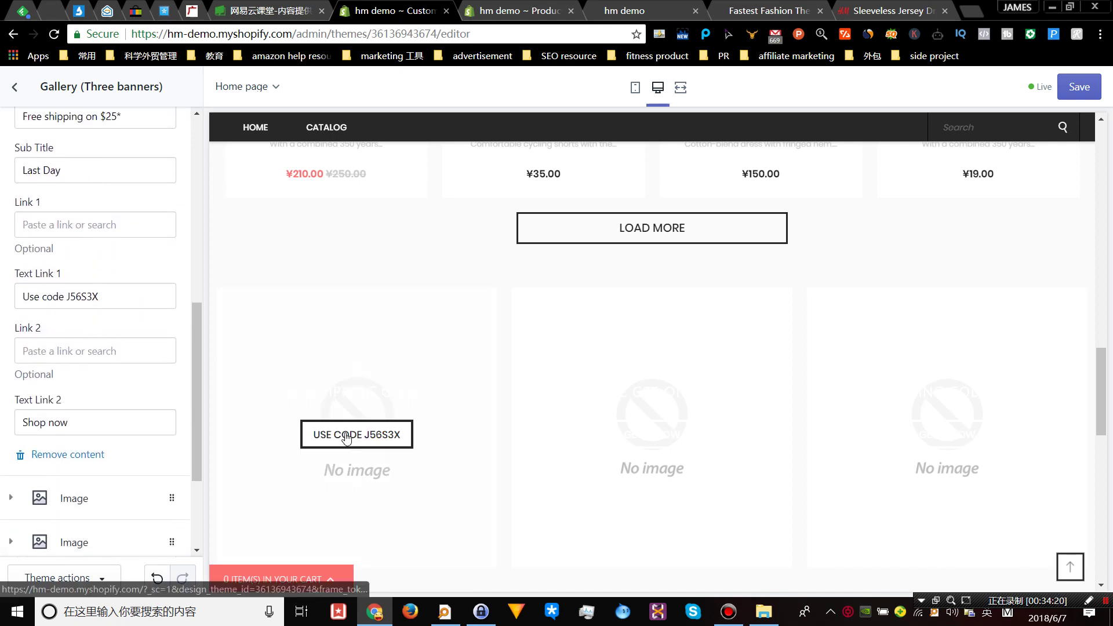
pyautogui.click(753, 7)
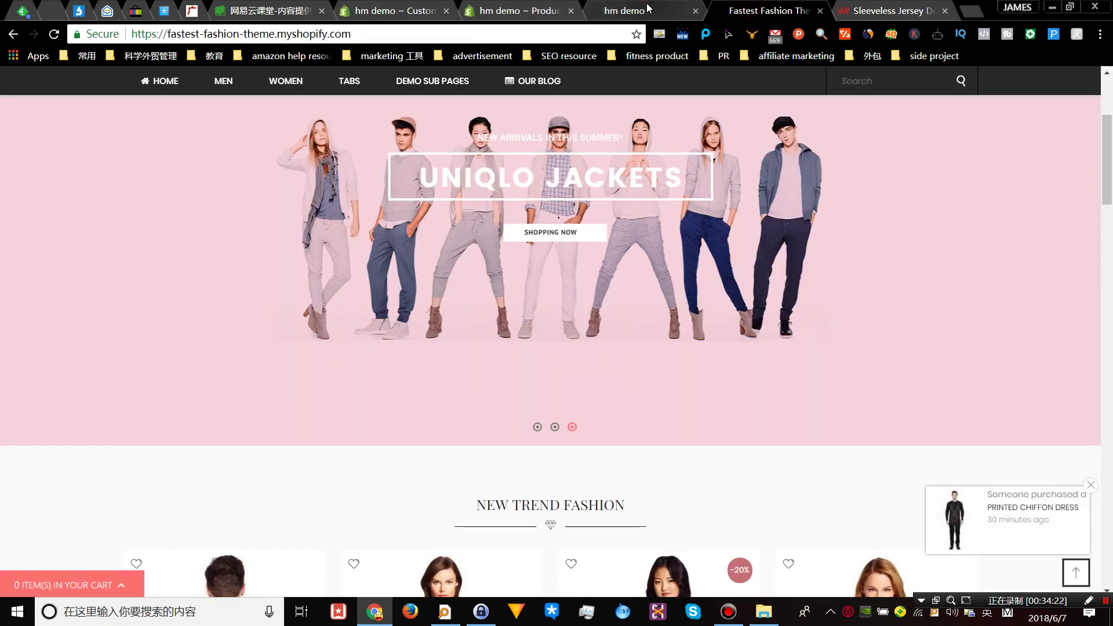
# - Compare the three-banner area of the hm demo storefront with the theme demo's, and follow the demo's first banner code link
pyautogui.click(626, 9)
pyautogui.click(514, 8)
pyautogui.click(627, 6)
pyautogui.scroll(-10, 480, 352)
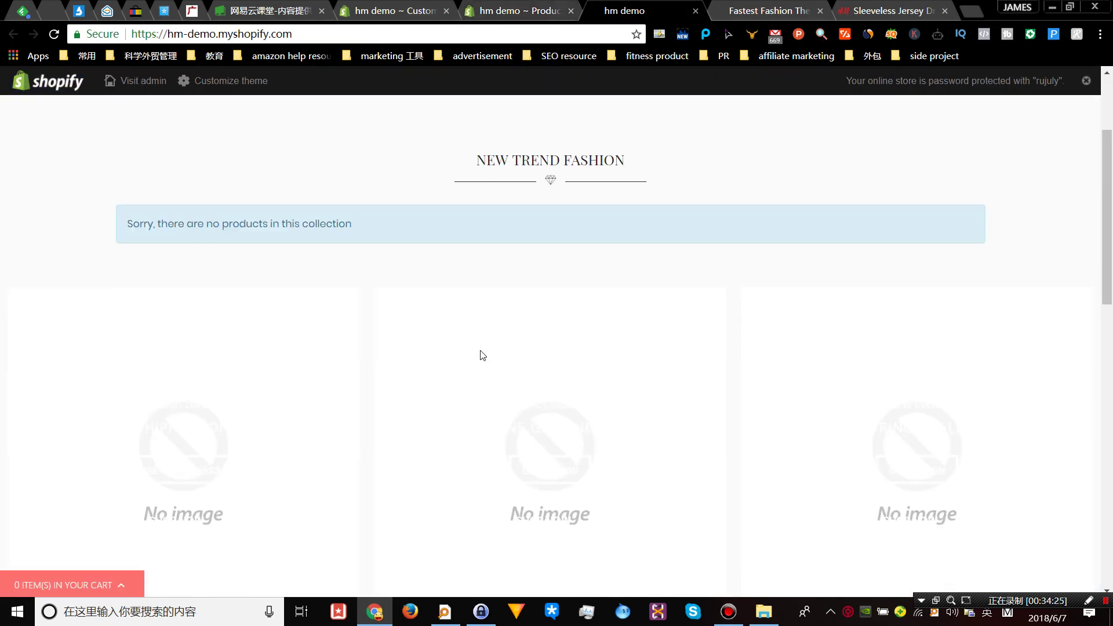
pyautogui.click(752, 9)
pyautogui.scroll(-5, 396, 283)
pyautogui.scroll(10, 397, 288)
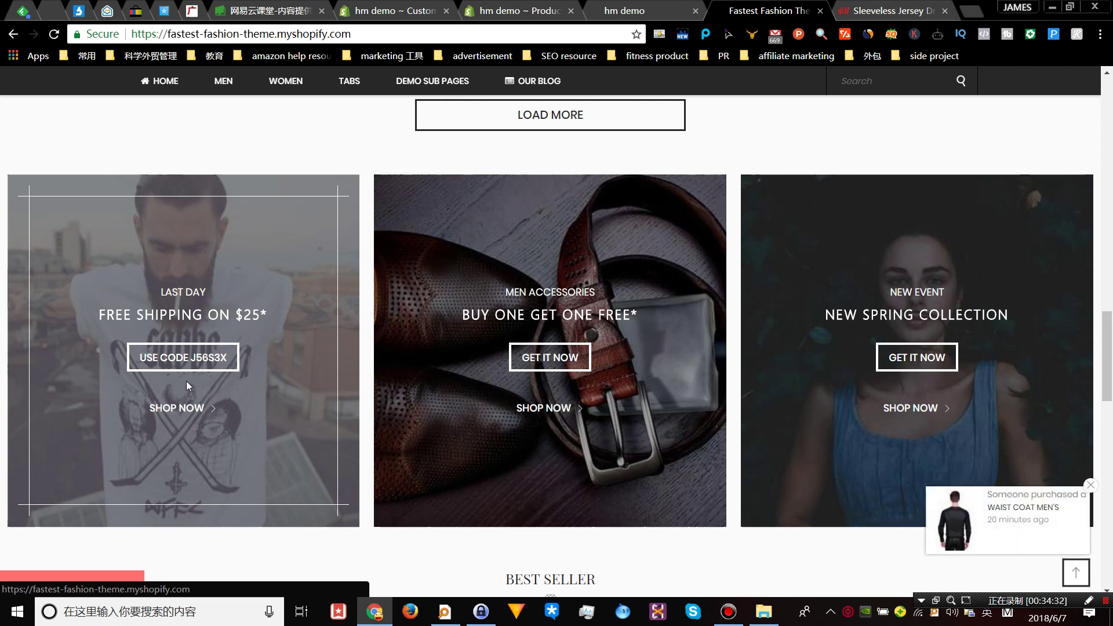
pyautogui.click(194, 367)
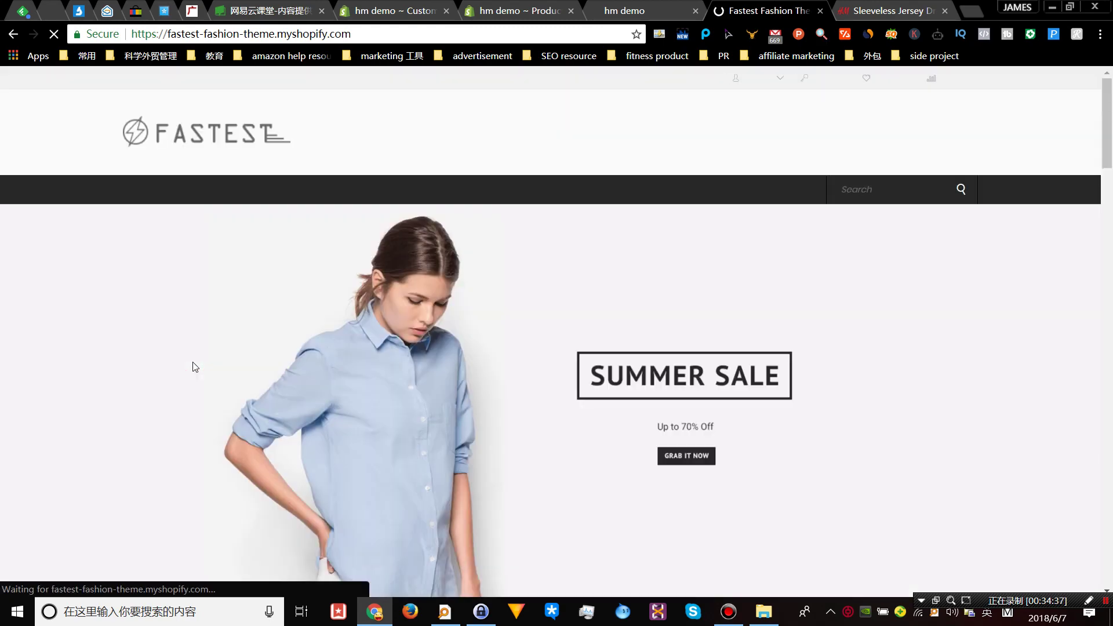
pyautogui.scroll(-10, 207, 363)
# - Return to the theme editor and review the first gallery image's title, subtitle, link and image fields
pyautogui.click(616, 11)
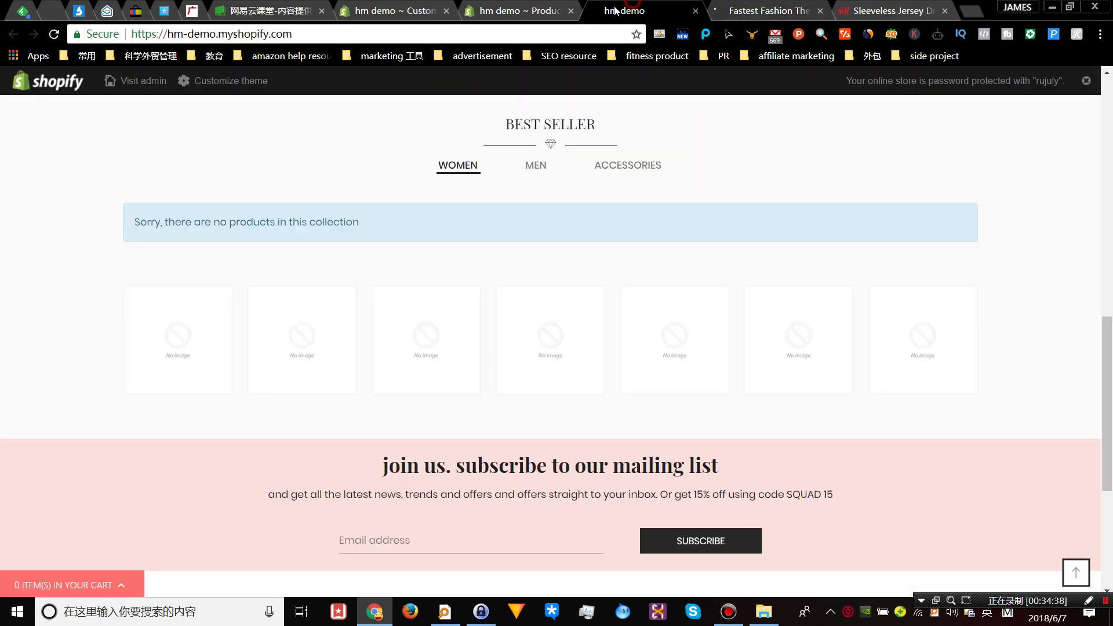
pyautogui.click(511, 11)
pyautogui.click(371, 10)
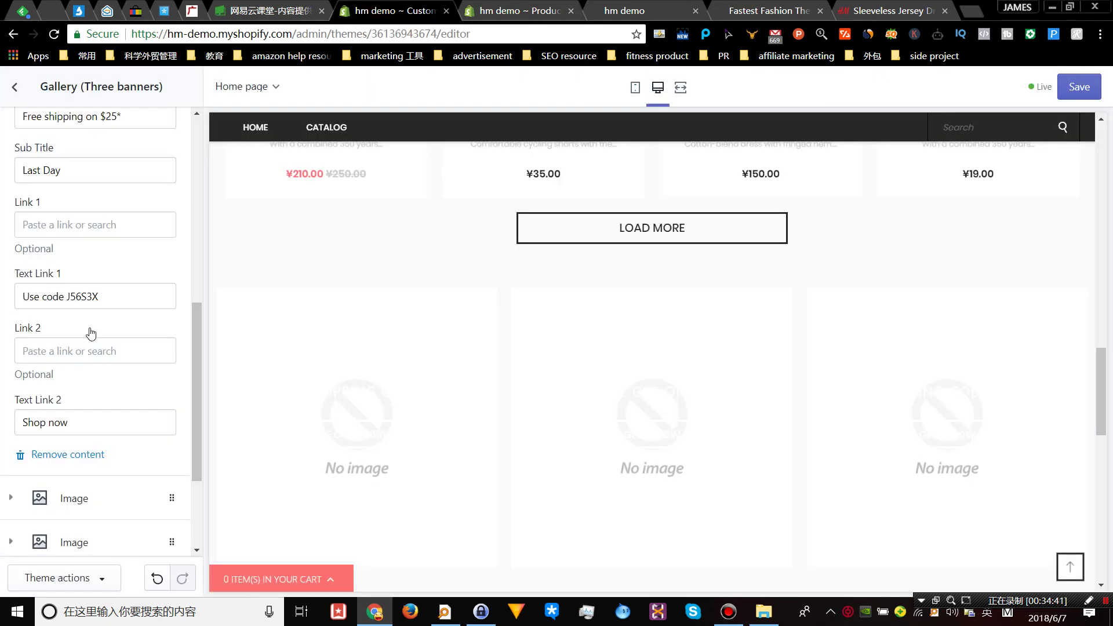
pyautogui.scroll(-3, 81, 358)
pyautogui.scroll(4, 82, 363)
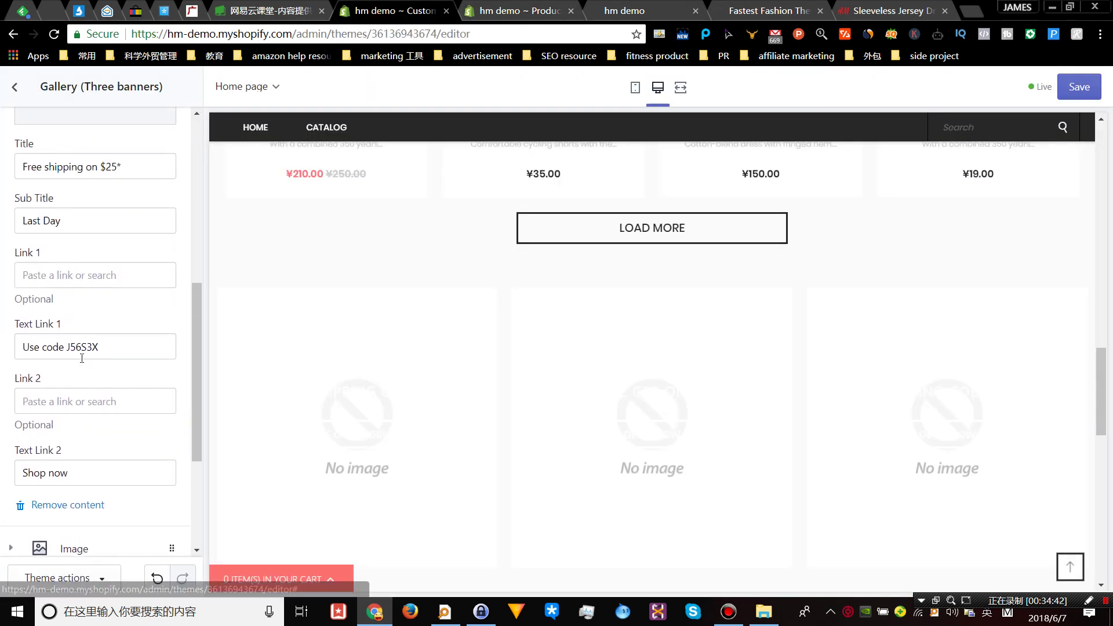
pyautogui.scroll(4, 71, 241)
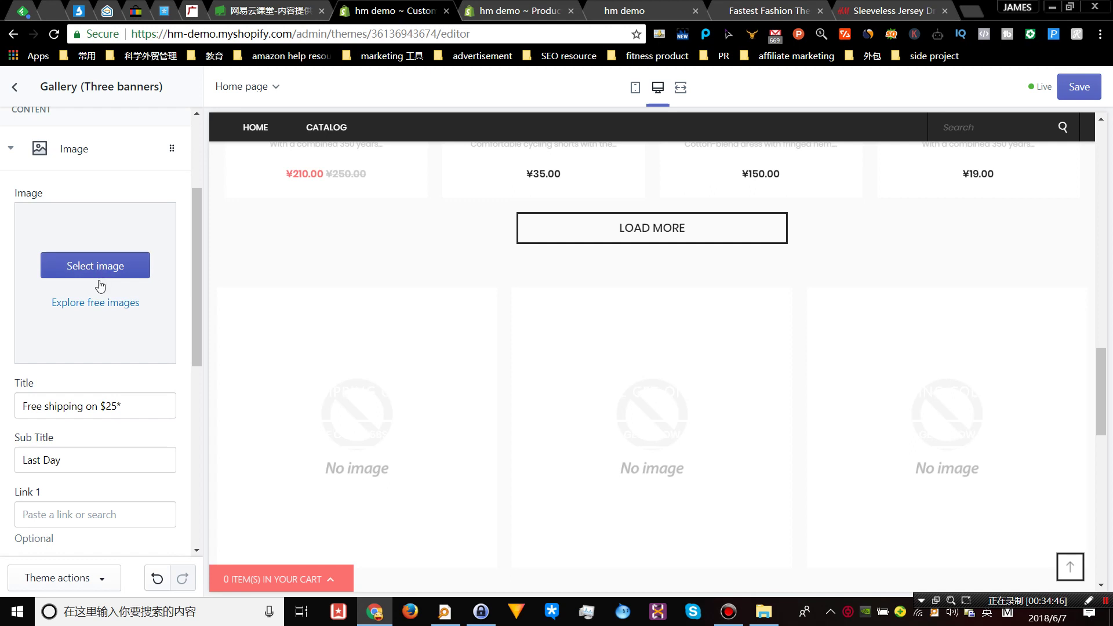
# - Open the image picker for the first gallery banner and look through the library and free image categories
pyautogui.click(97, 297)
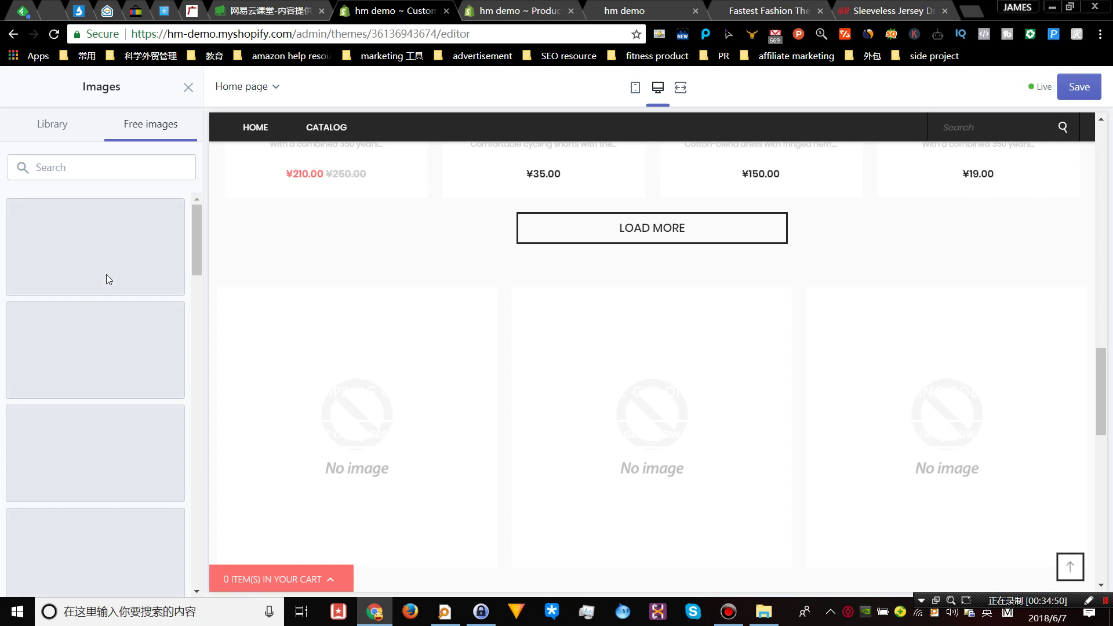
pyautogui.click(52, 125)
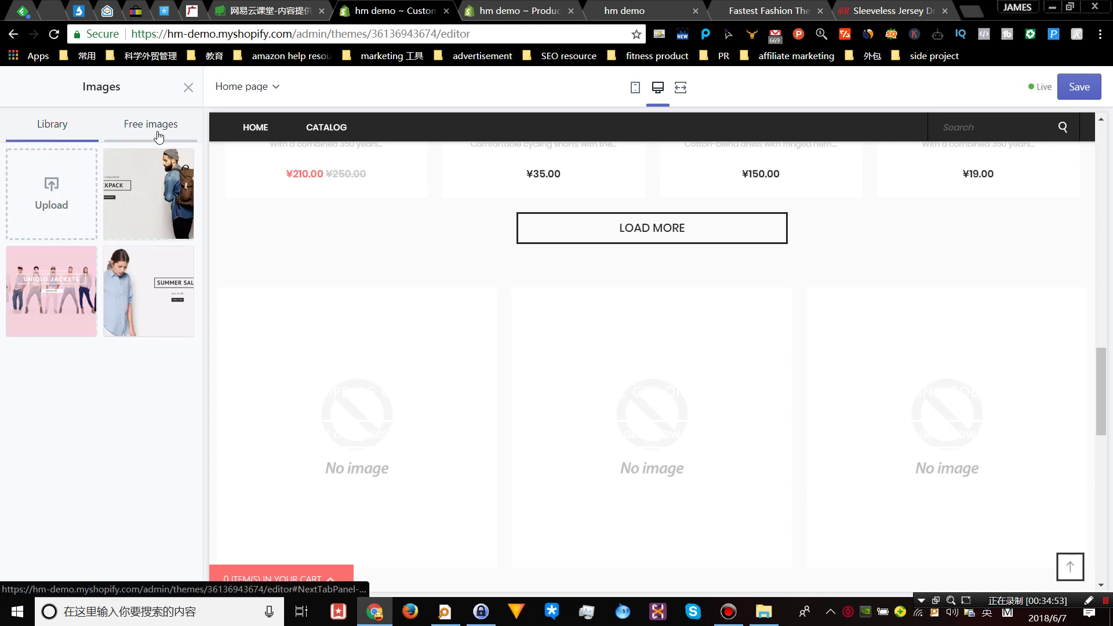
pyautogui.click(159, 136)
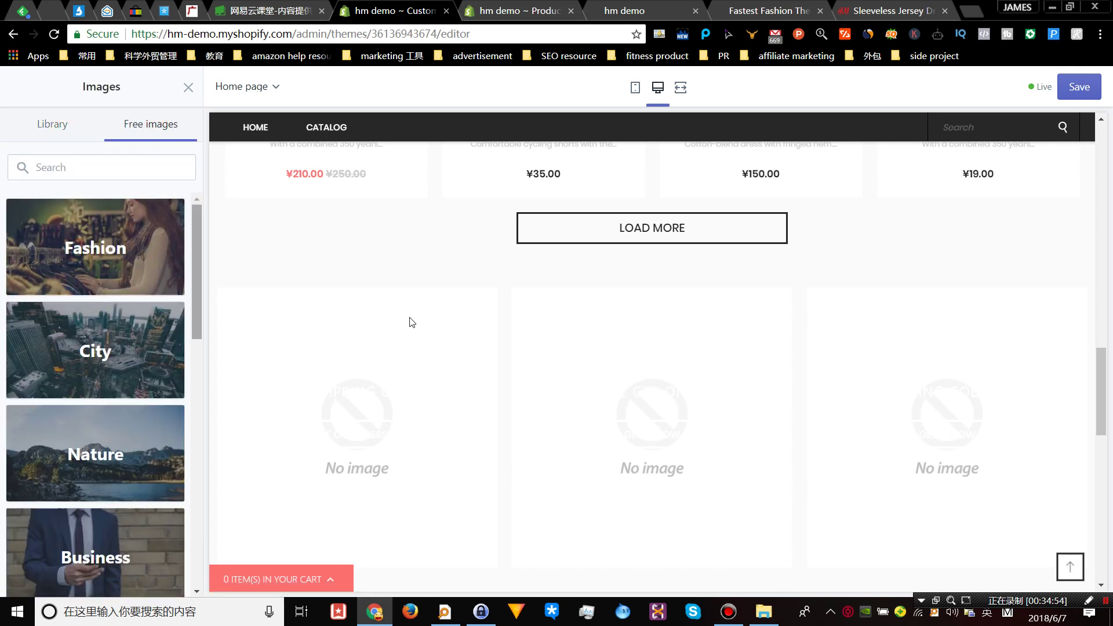
pyautogui.scroll(-3, 414, 379)
pyautogui.scroll(2, 413, 380)
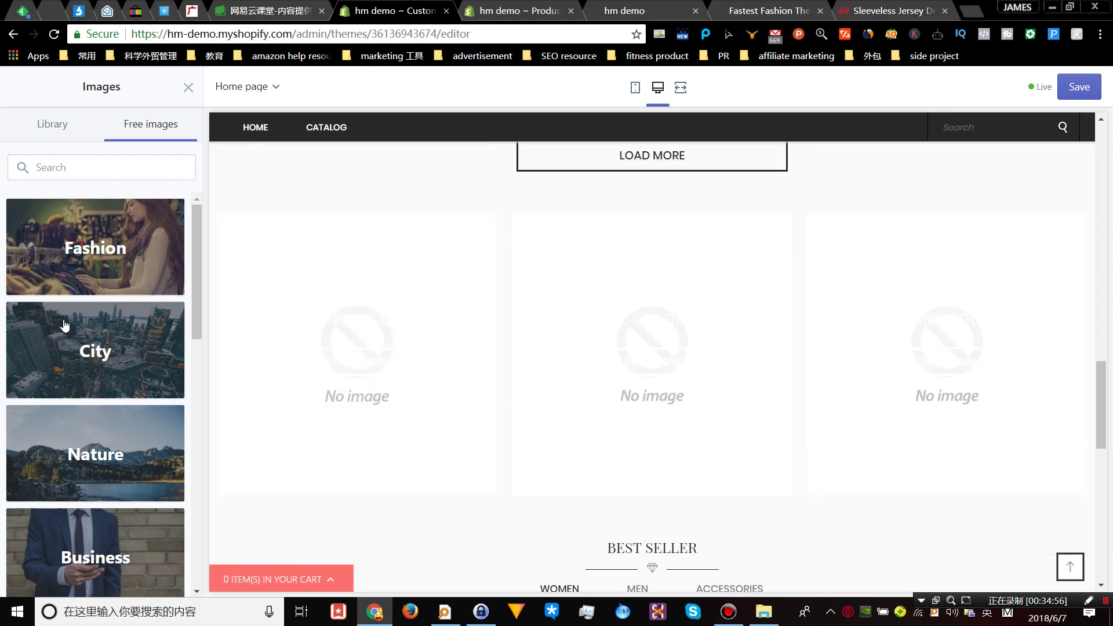
pyautogui.scroll(-5, 64, 323)
# - Revisit the theme demo's three banners and check the context options on the first two banner images
pyautogui.click(647, 6)
pyautogui.click(758, 9)
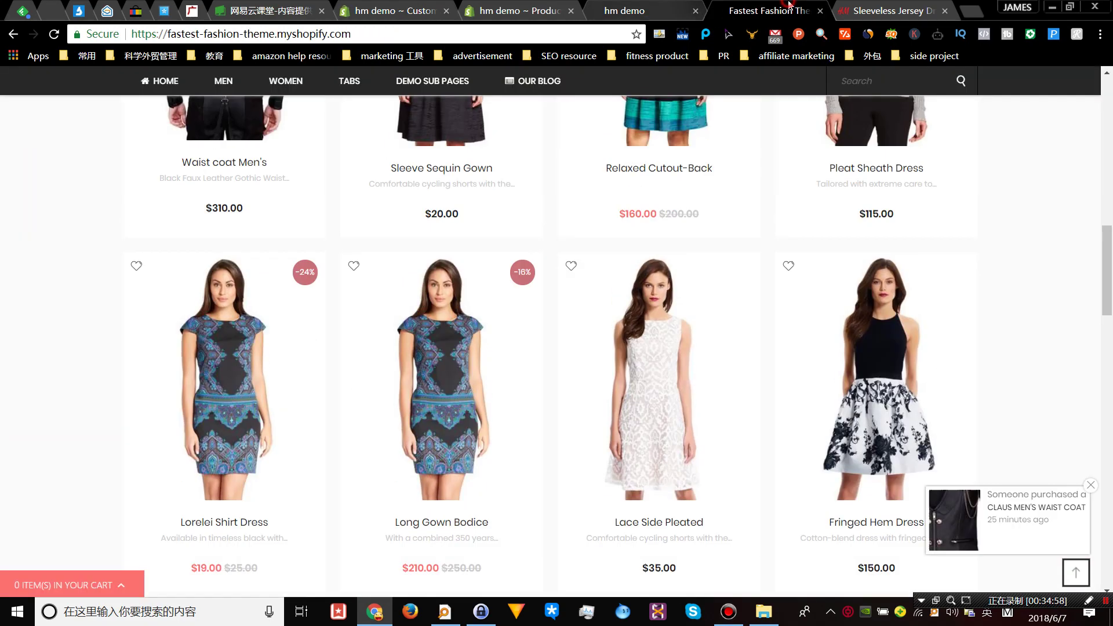
pyautogui.click(643, 10)
pyautogui.scroll(-1, 295, 314)
pyautogui.scroll(10, 295, 313)
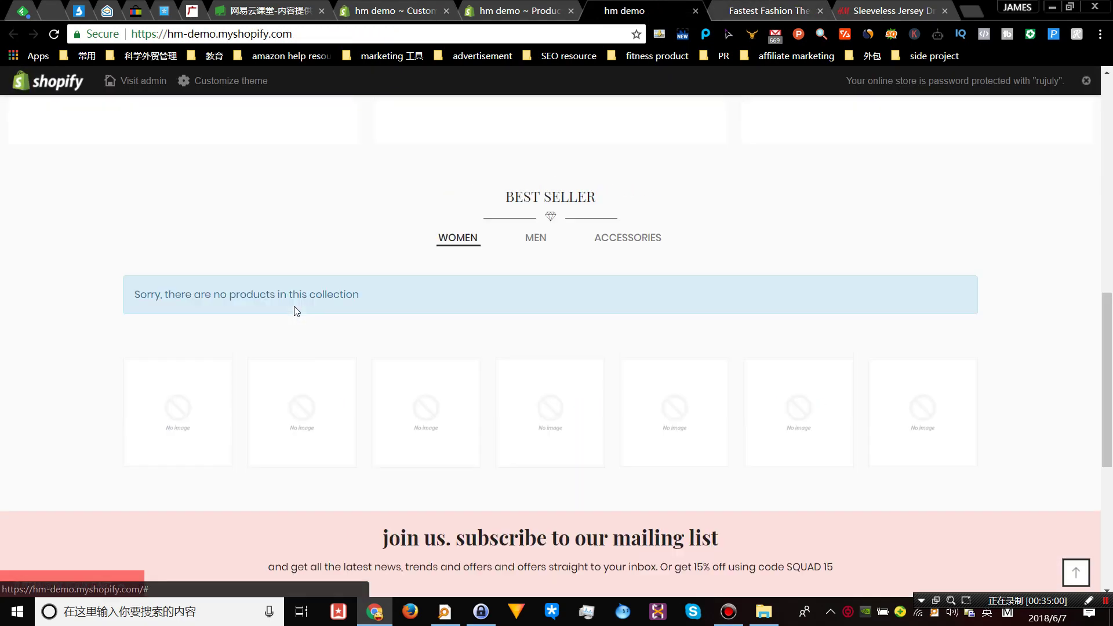
pyautogui.hotkey('ctrl', 'Tab')
pyautogui.scroll(-8, 327, 303)
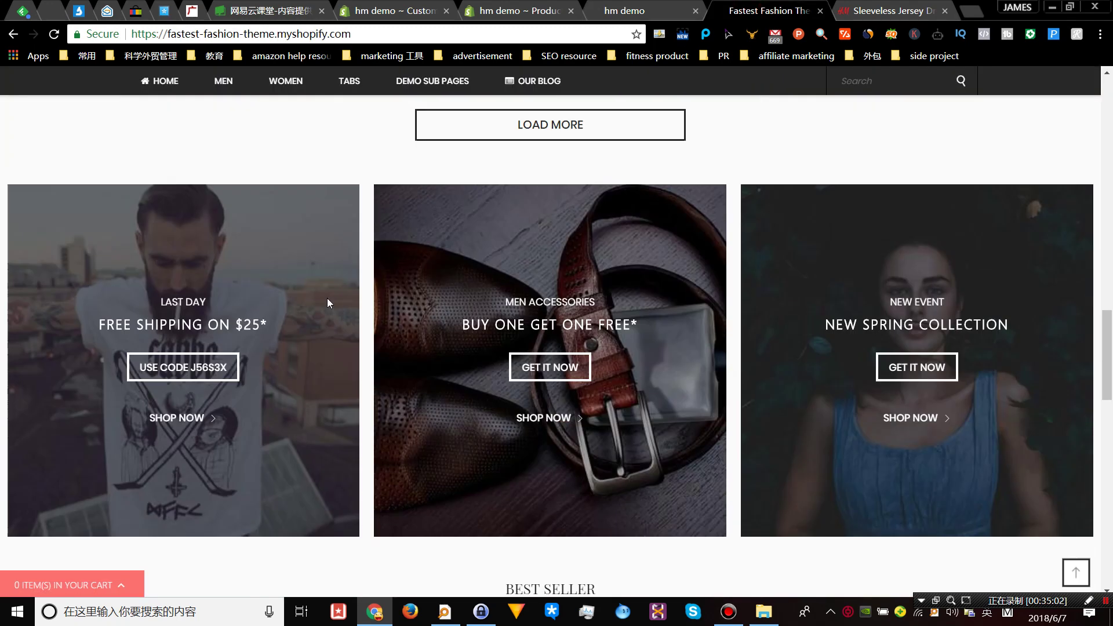
pyautogui.rightClick(270, 227)
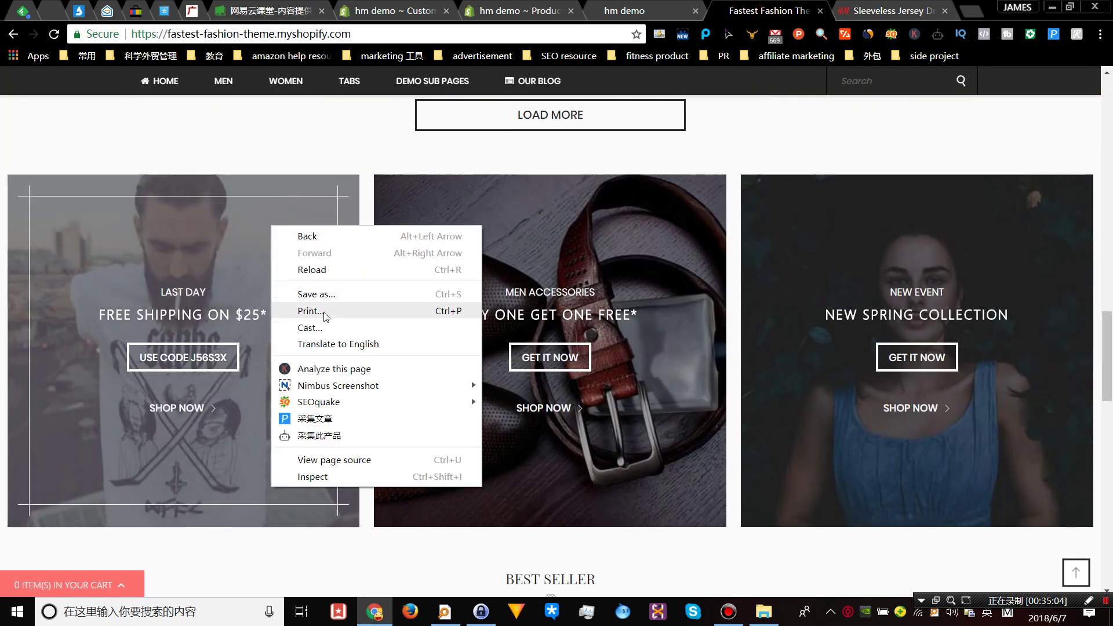
pyautogui.click(548, 148)
pyautogui.rightClick(604, 187)
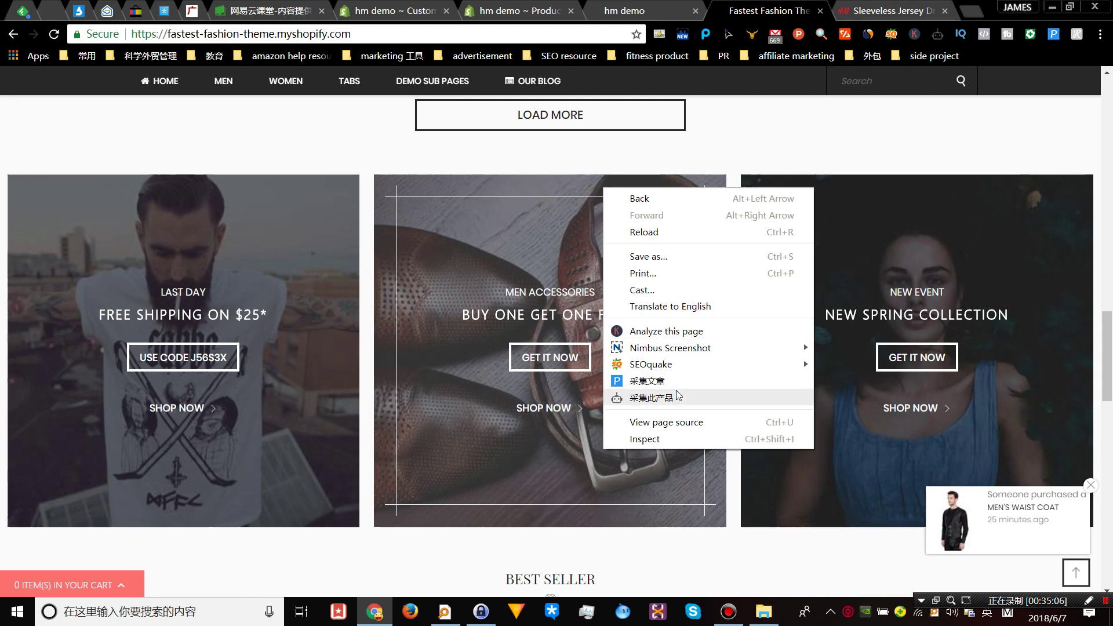
pyautogui.click(393, 155)
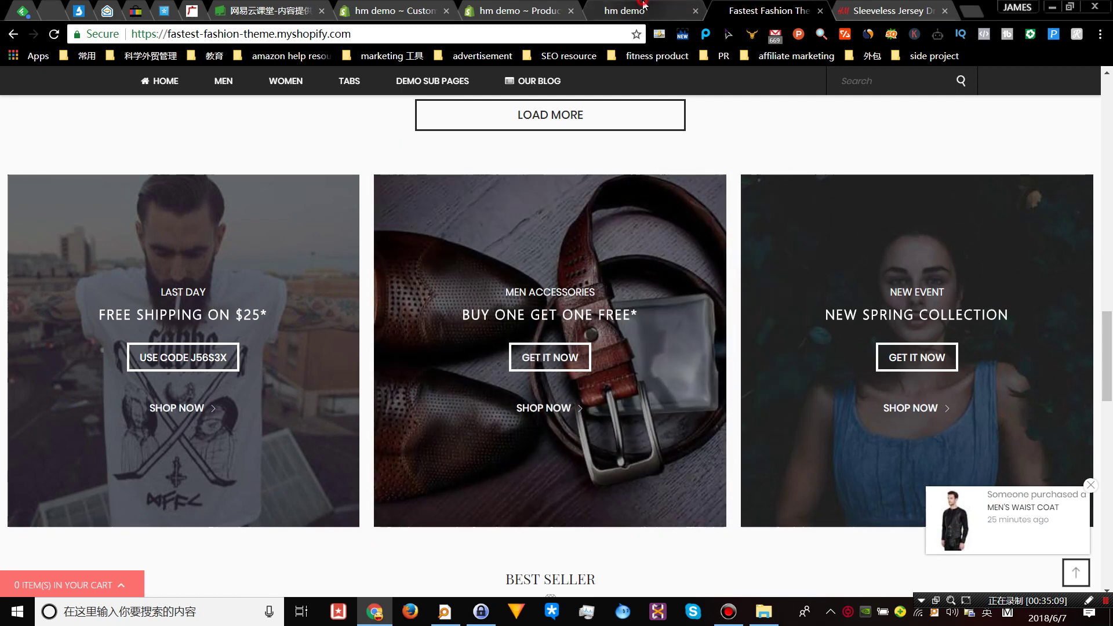
# - Switch back to the theme editor and use a breakfast photo from the Lifestyle free images for the first gallery banner
pyautogui.click(516, 10)
pyautogui.click(394, 10)
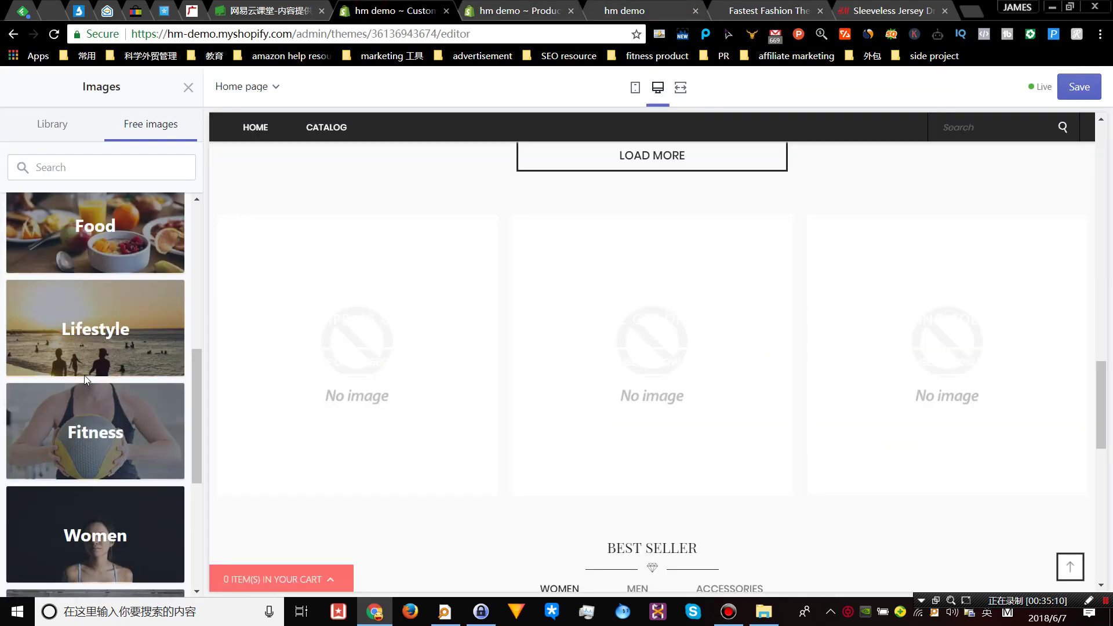
pyautogui.click(114, 338)
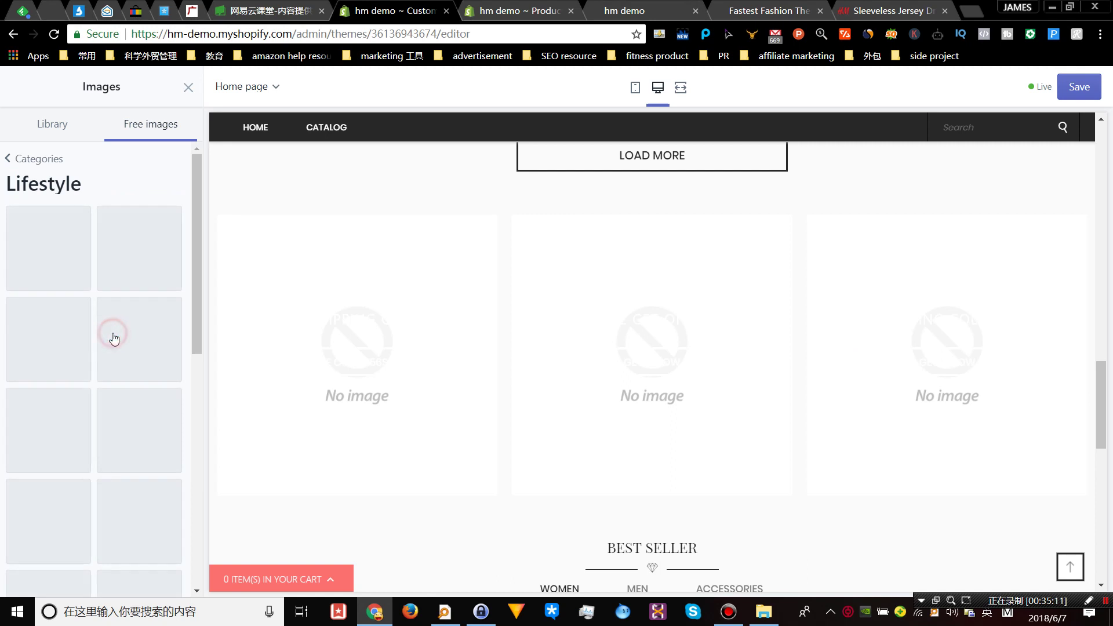
pyautogui.click(133, 259)
pyautogui.click(189, 575)
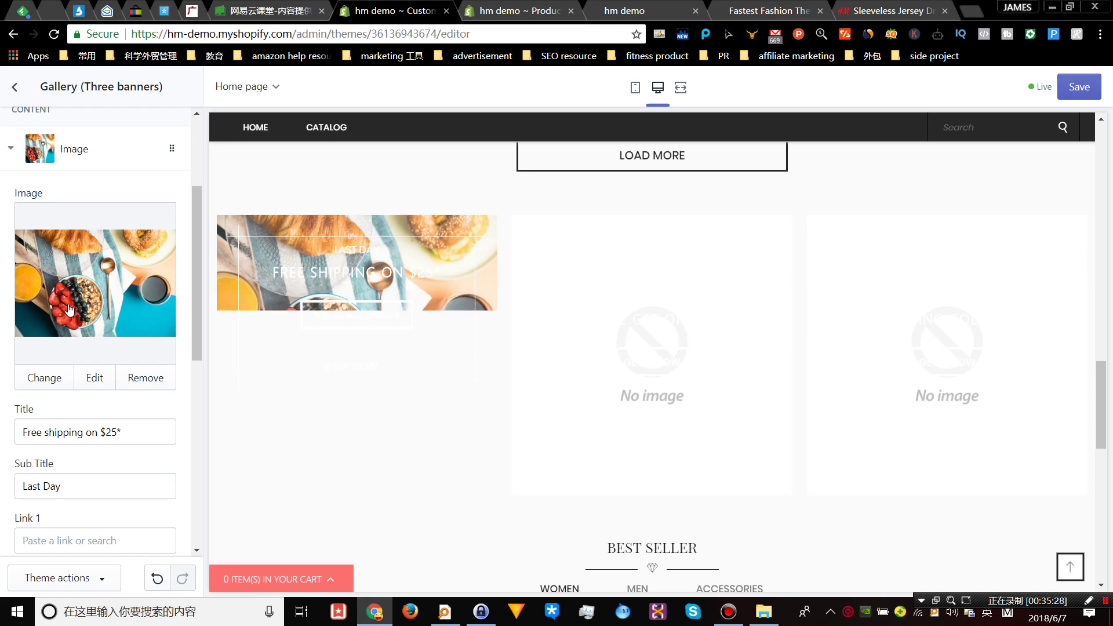
# - Review the first banner's fields, reopen its image picker, and browse the Women free images and the library for a replacement
pyautogui.scroll(-2, 68, 308)
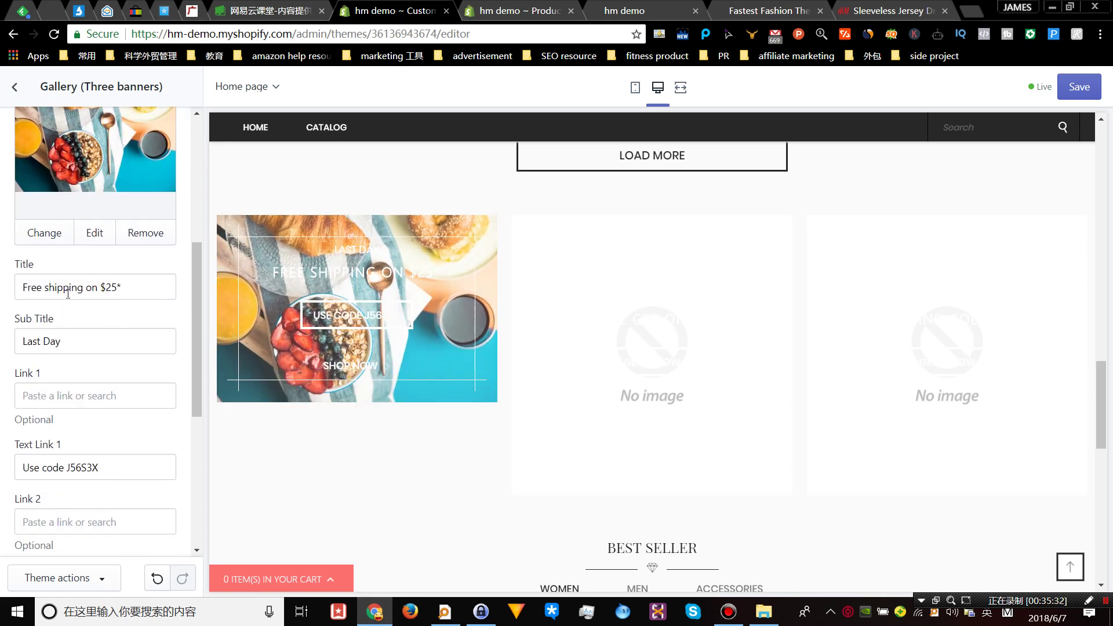
pyautogui.scroll(2, 74, 315)
pyautogui.click(52, 376)
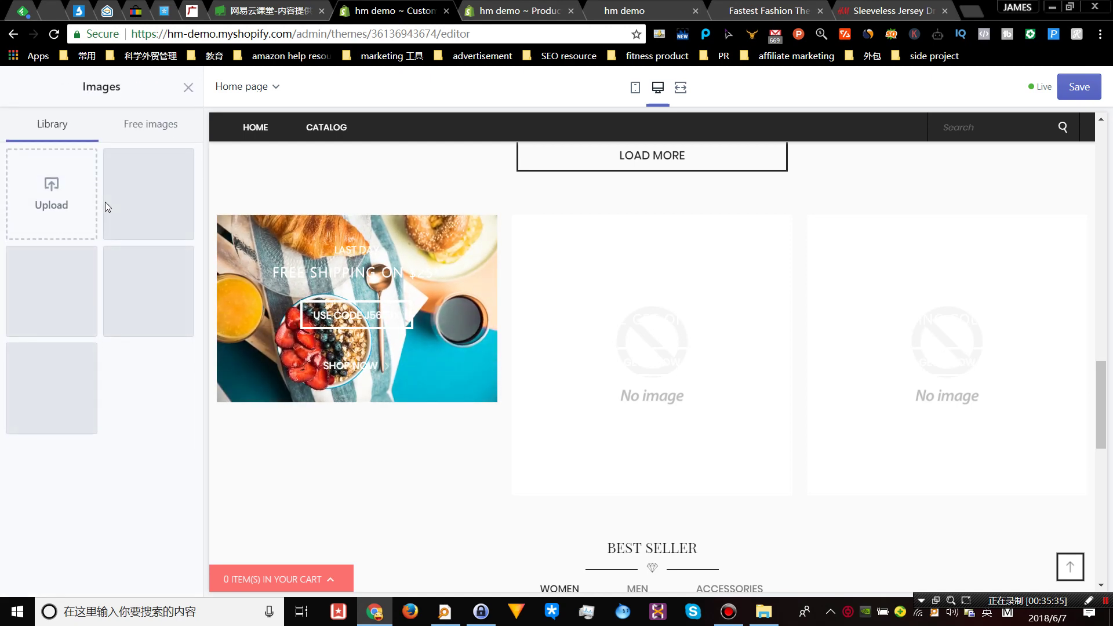
pyautogui.click(150, 129)
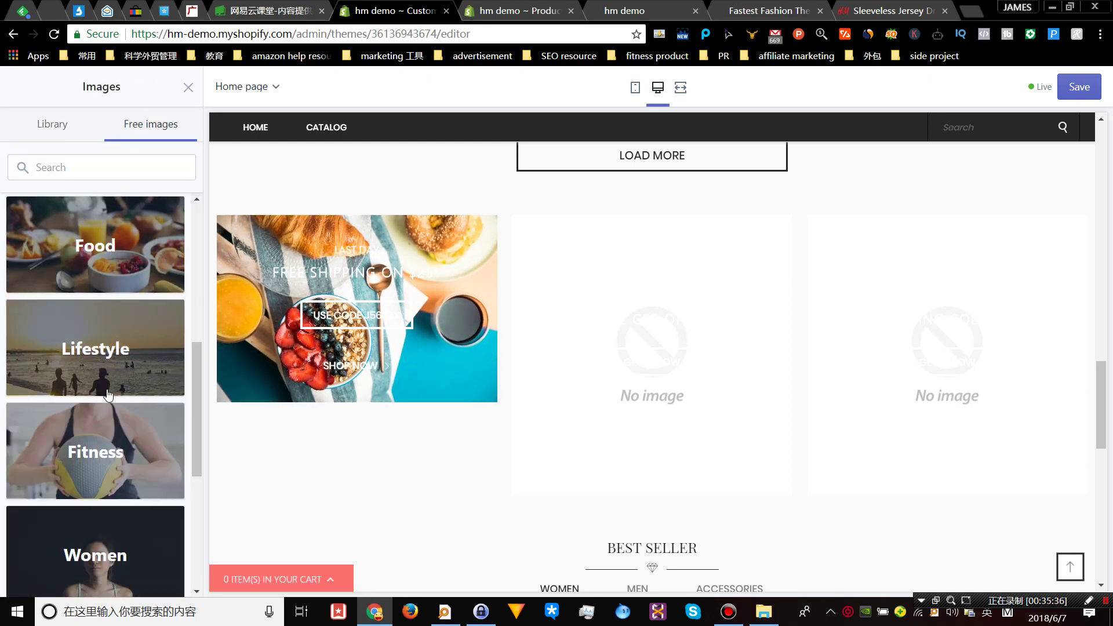
pyautogui.click(118, 550)
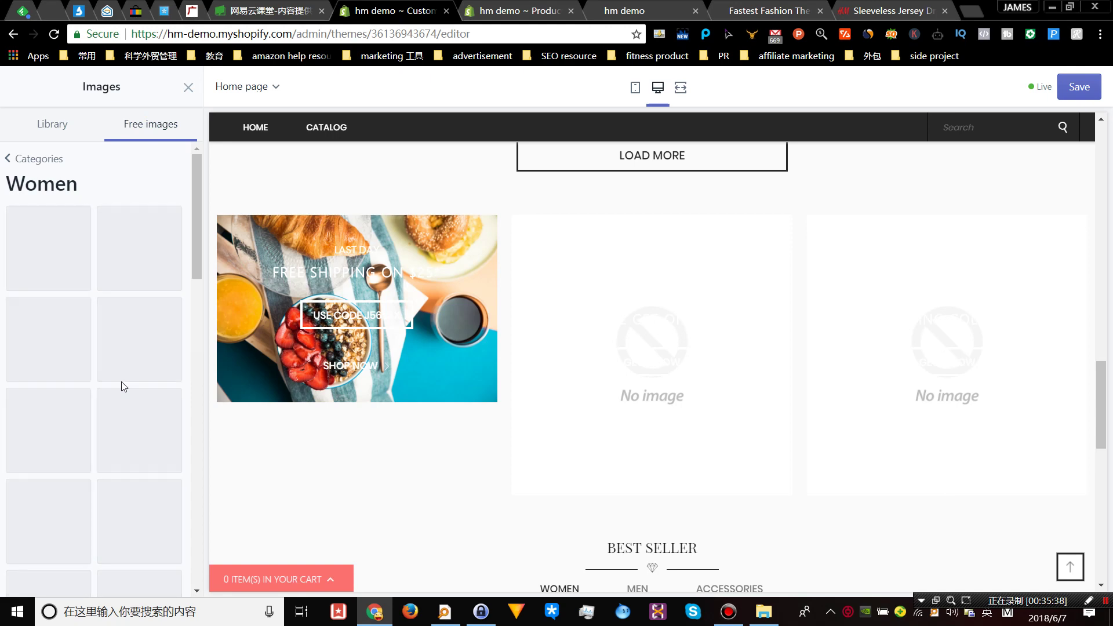
pyautogui.scroll(-10, 121, 353)
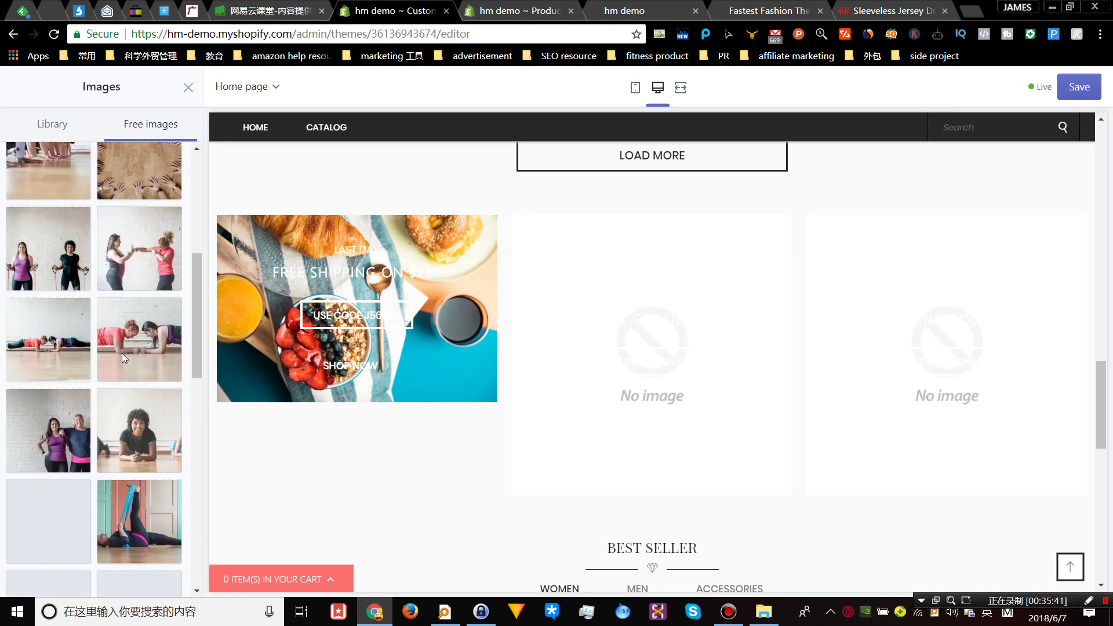
pyautogui.scroll(-5, 122, 353)
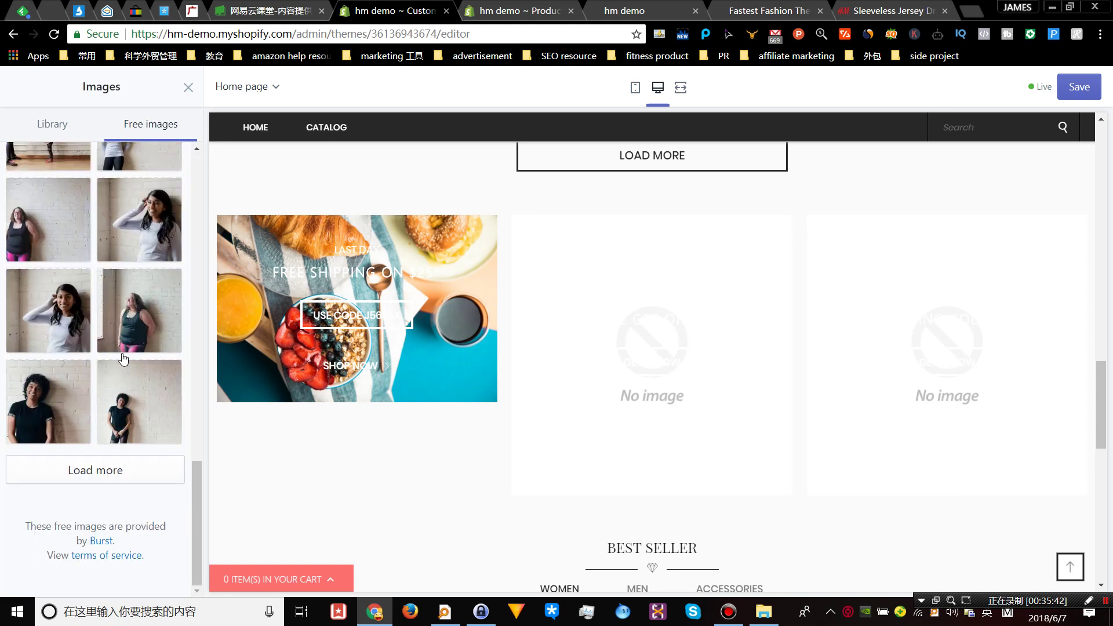
pyautogui.scroll(5, 123, 360)
pyautogui.click(55, 126)
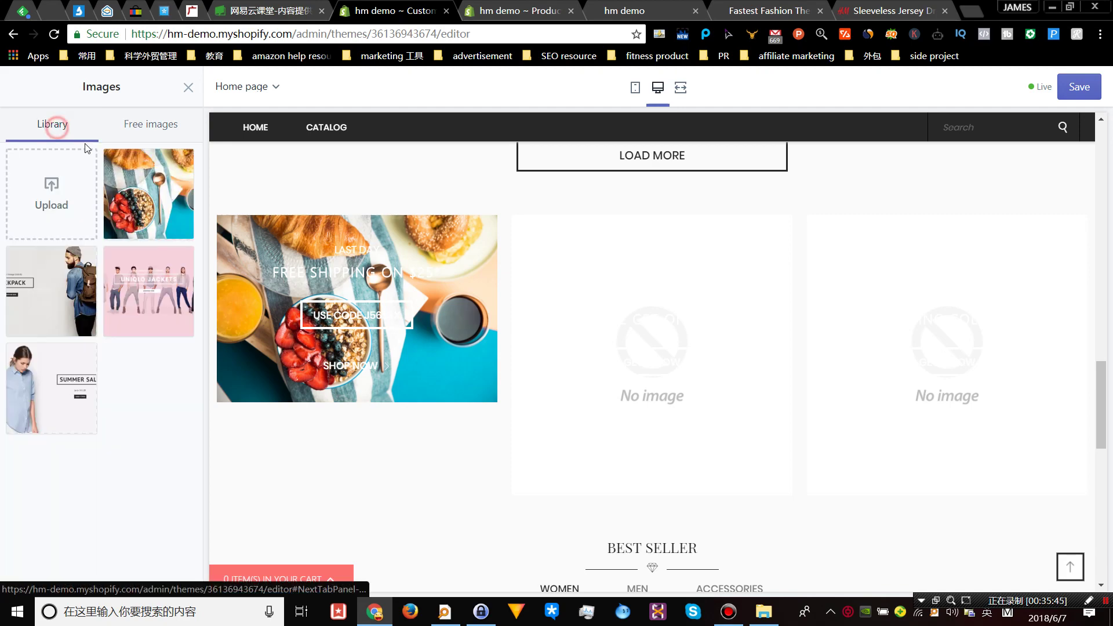
pyautogui.click(148, 128)
pyautogui.scroll(10, 87, 290)
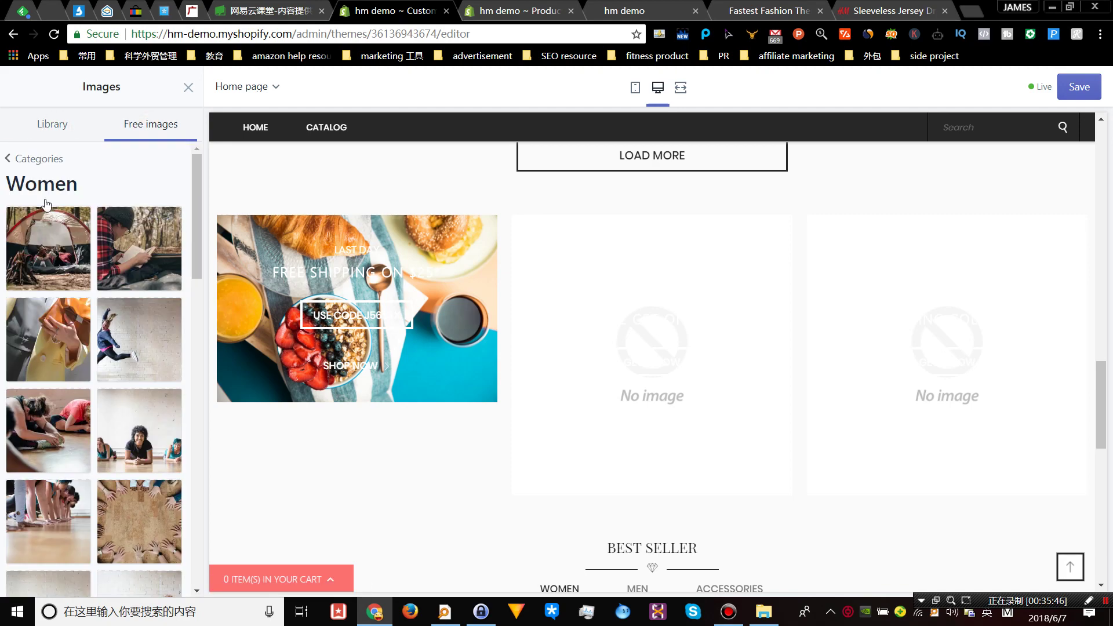
# - Leave the Women category and open the Nature category of free images for the first gallery banner
pyautogui.click(9, 145)
pyautogui.scroll(-5, 113, 363)
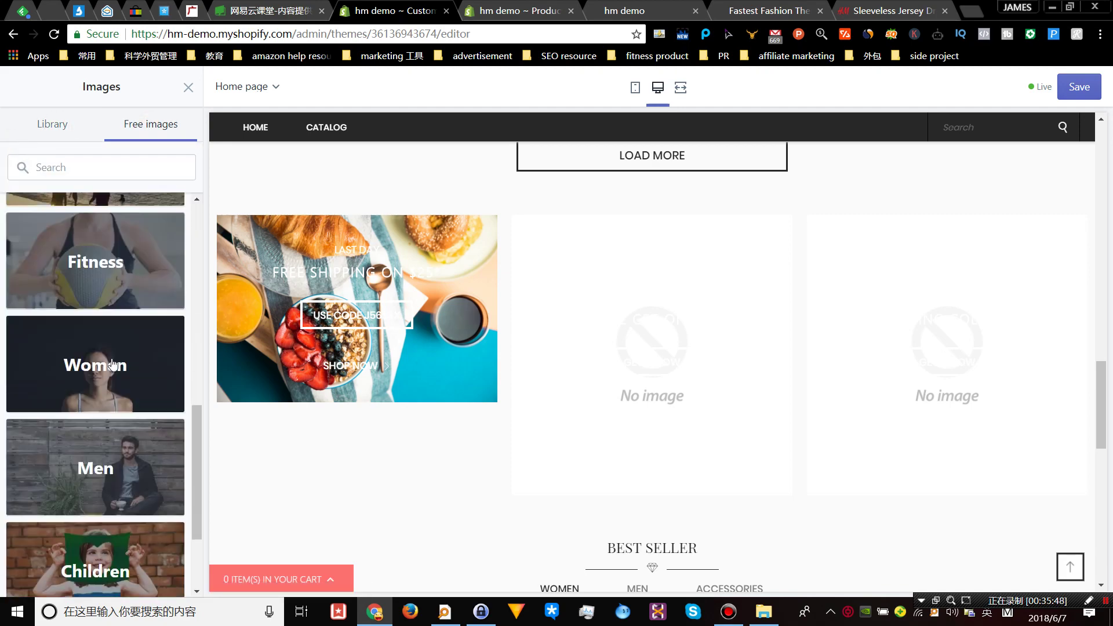
pyautogui.scroll(4, 113, 362)
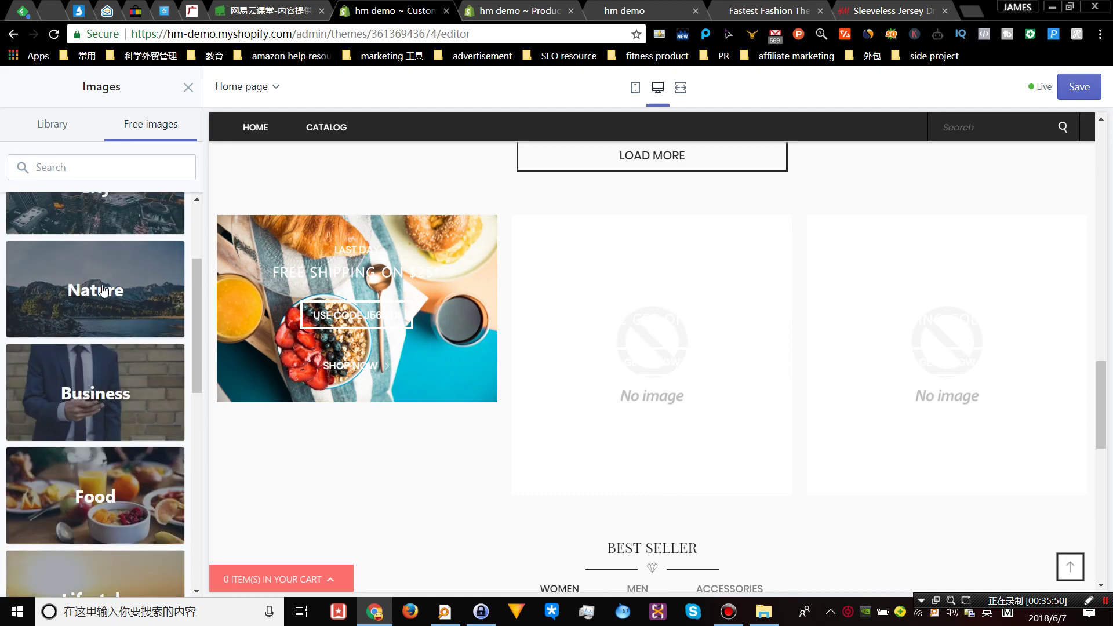
pyautogui.click(103, 284)
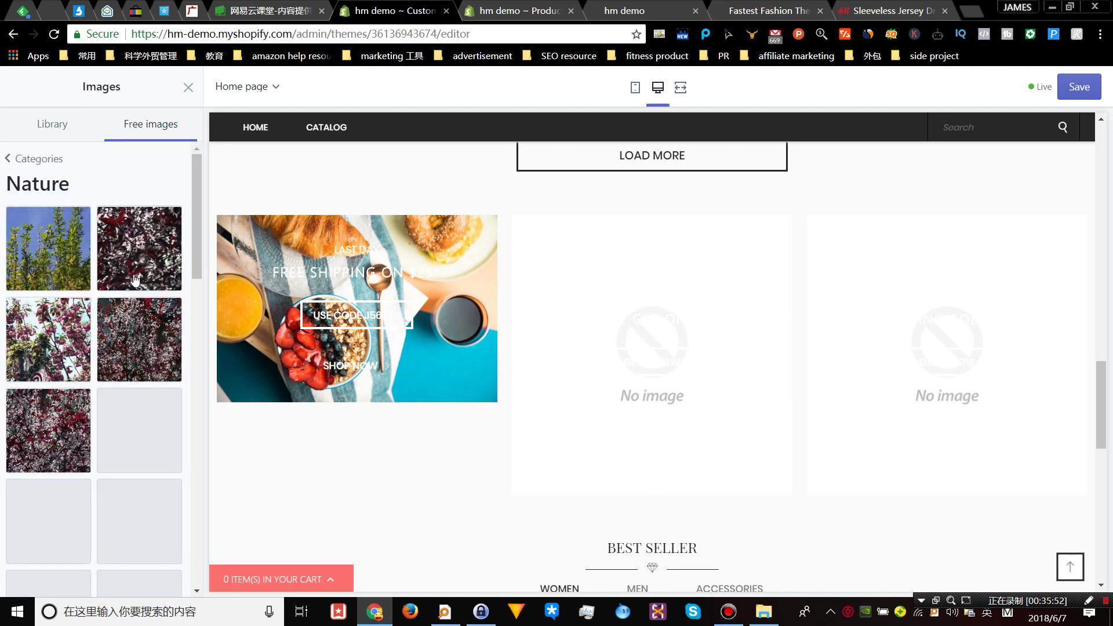
# - Load more Nature photos and use the dark aerial photo of a forest with a path as the first banner's image
pyautogui.scroll(-10, 134, 280)
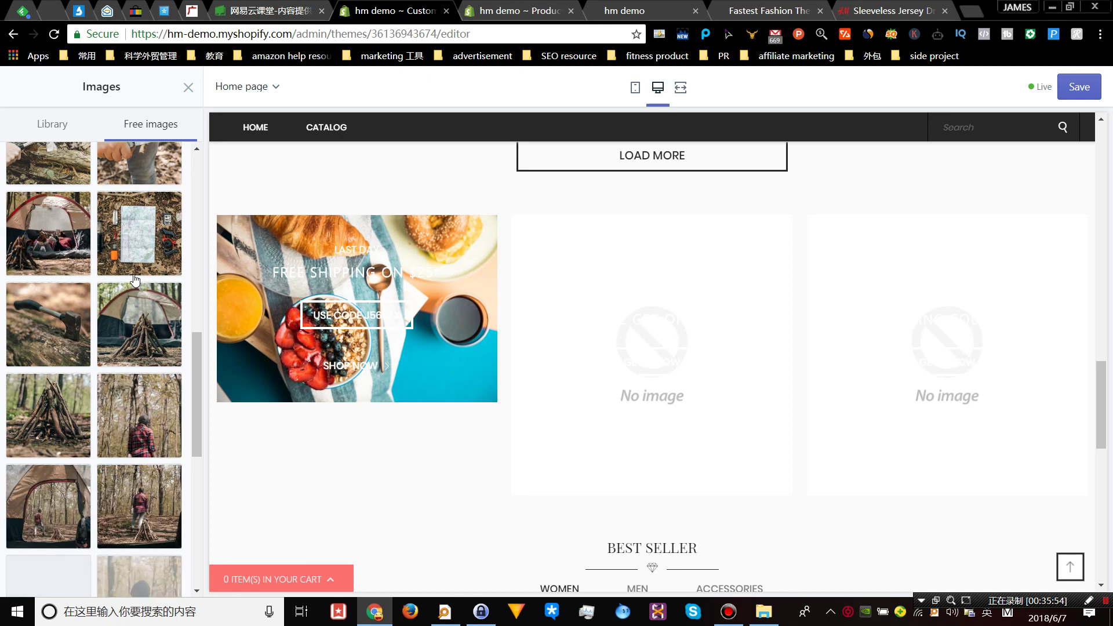
pyautogui.scroll(-4, 134, 280)
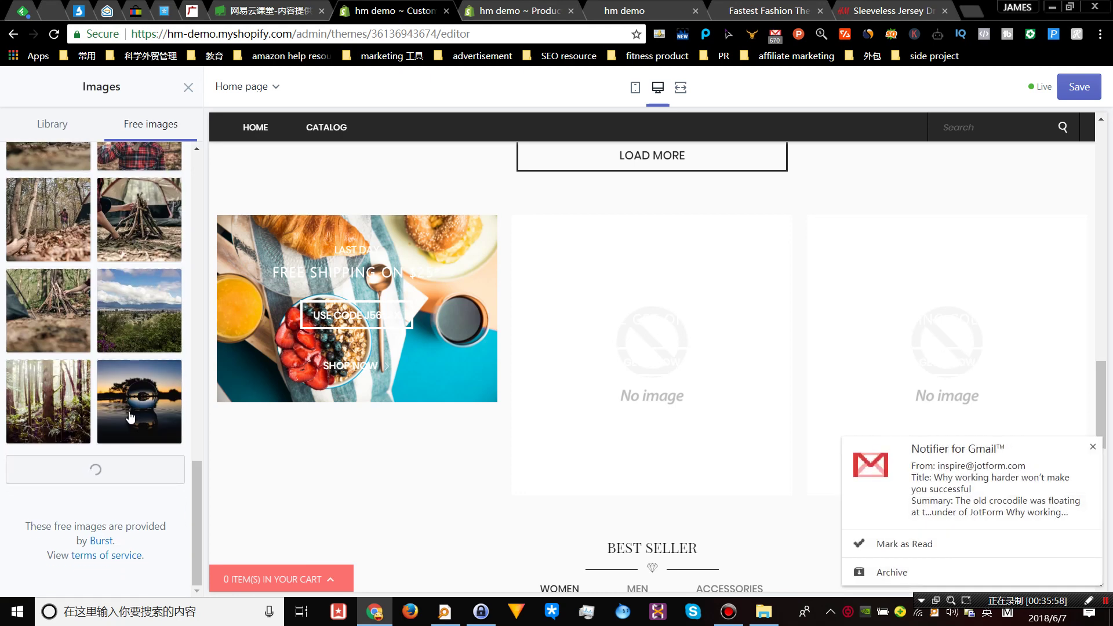
pyautogui.click(1093, 447)
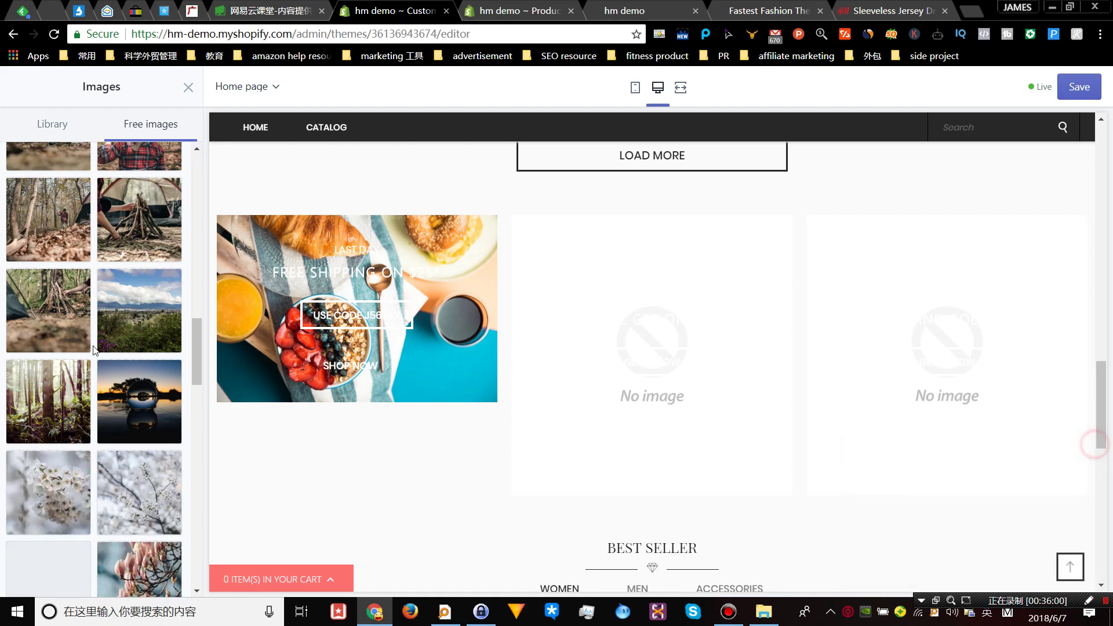
pyautogui.scroll(-5, 88, 364)
pyautogui.scroll(-10, 88, 365)
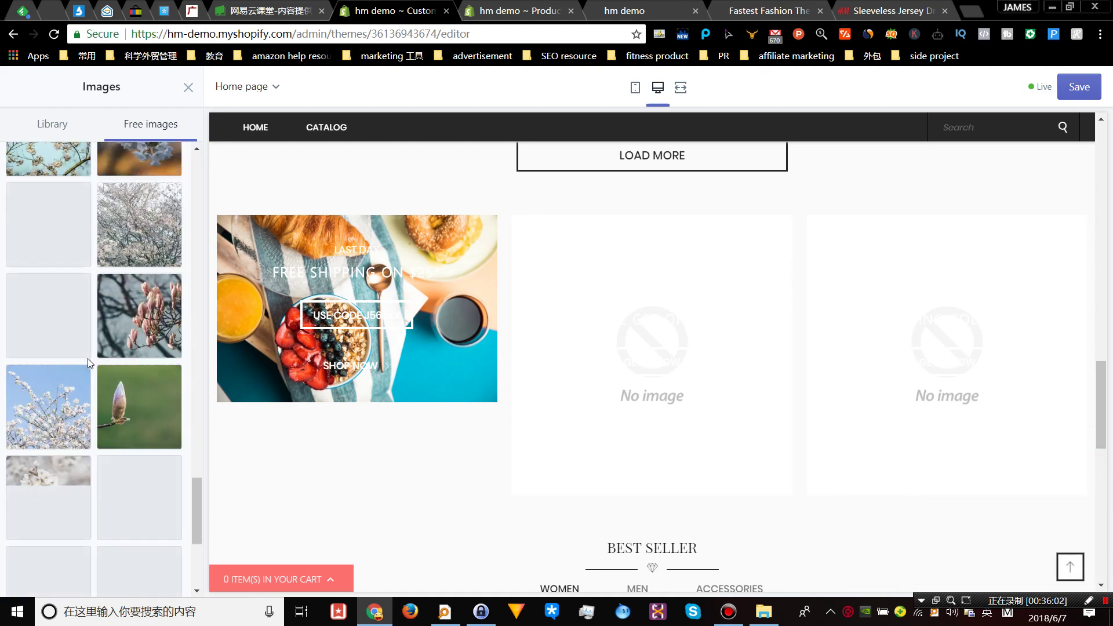
pyautogui.scroll(-5, 88, 363)
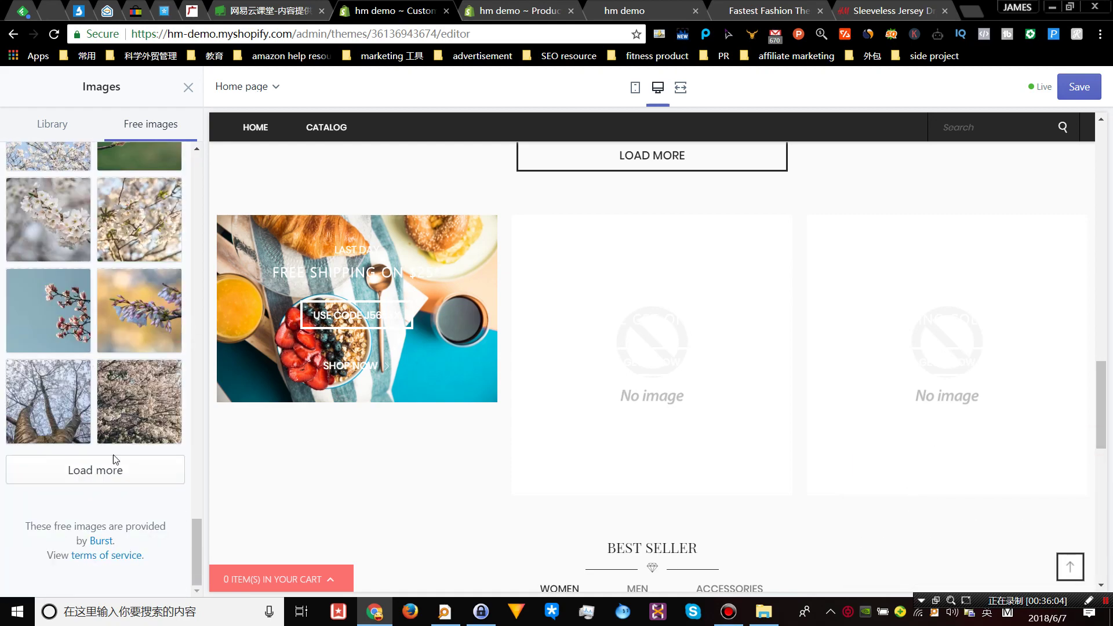
pyautogui.click(113, 468)
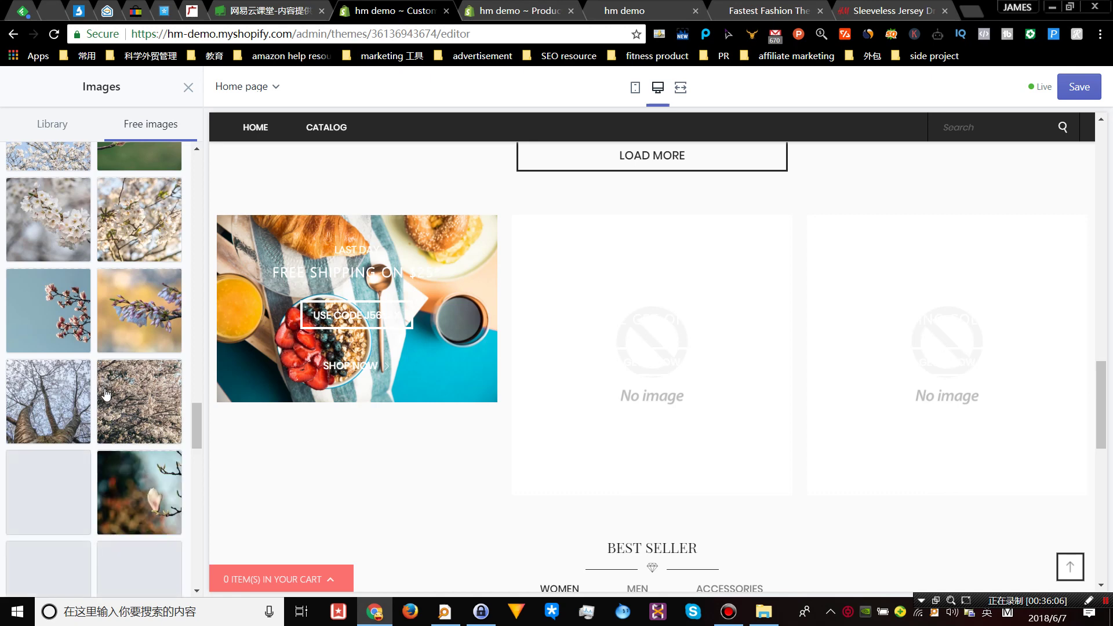
pyautogui.scroll(-5, 108, 398)
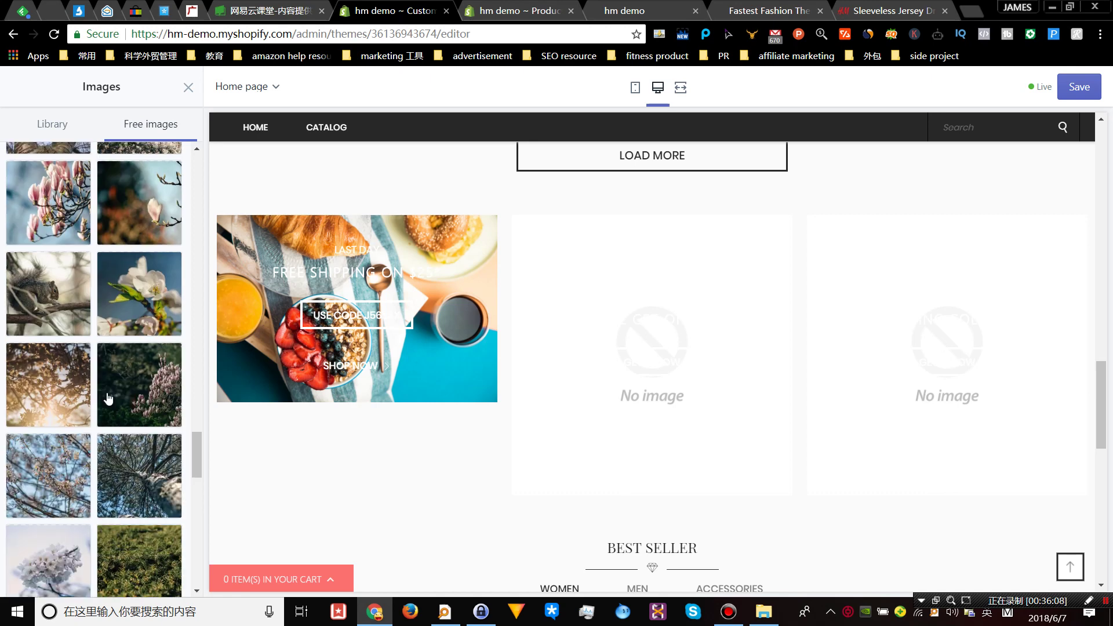
pyautogui.scroll(-5, 108, 398)
pyautogui.scroll(-5, 108, 398)
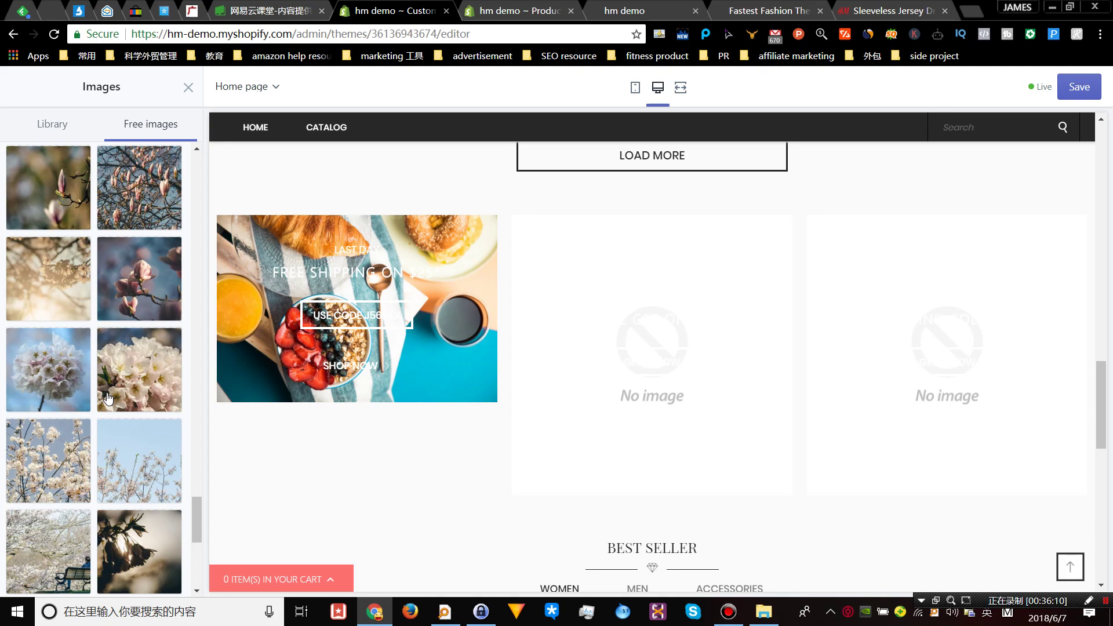
pyautogui.scroll(-6, 108, 398)
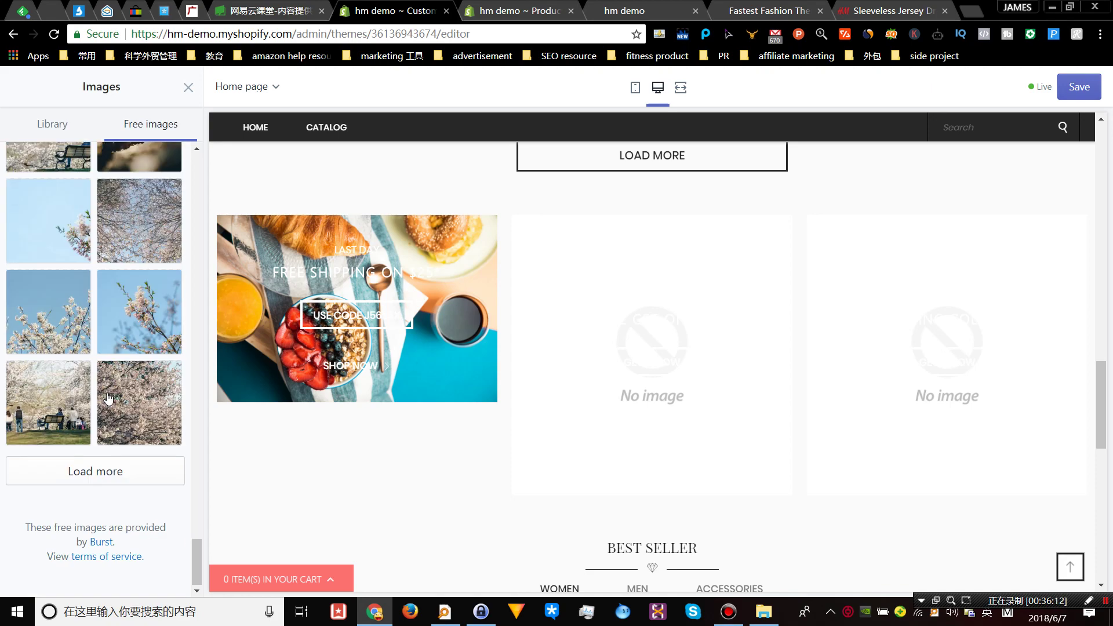
pyautogui.click(119, 474)
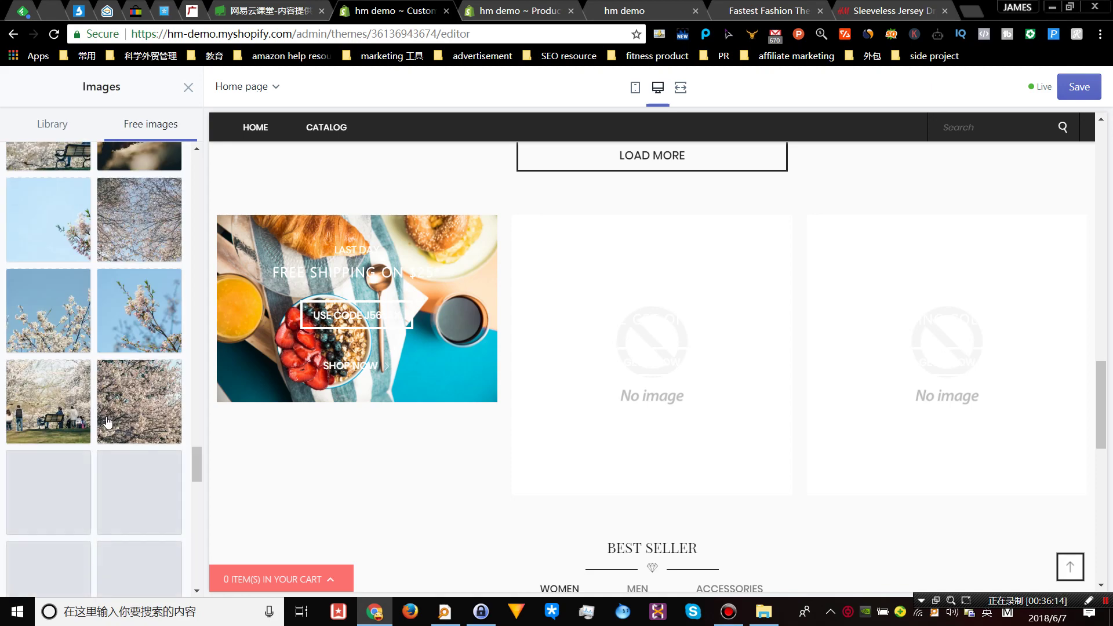
pyautogui.scroll(-3, 105, 418)
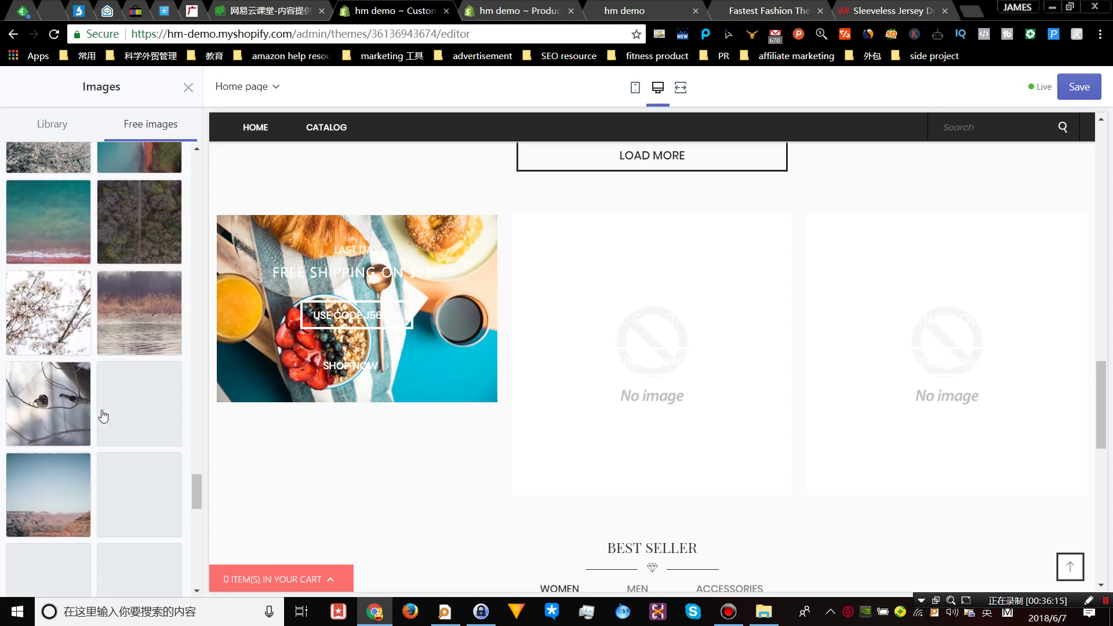
pyautogui.click(131, 263)
pyautogui.click(166, 577)
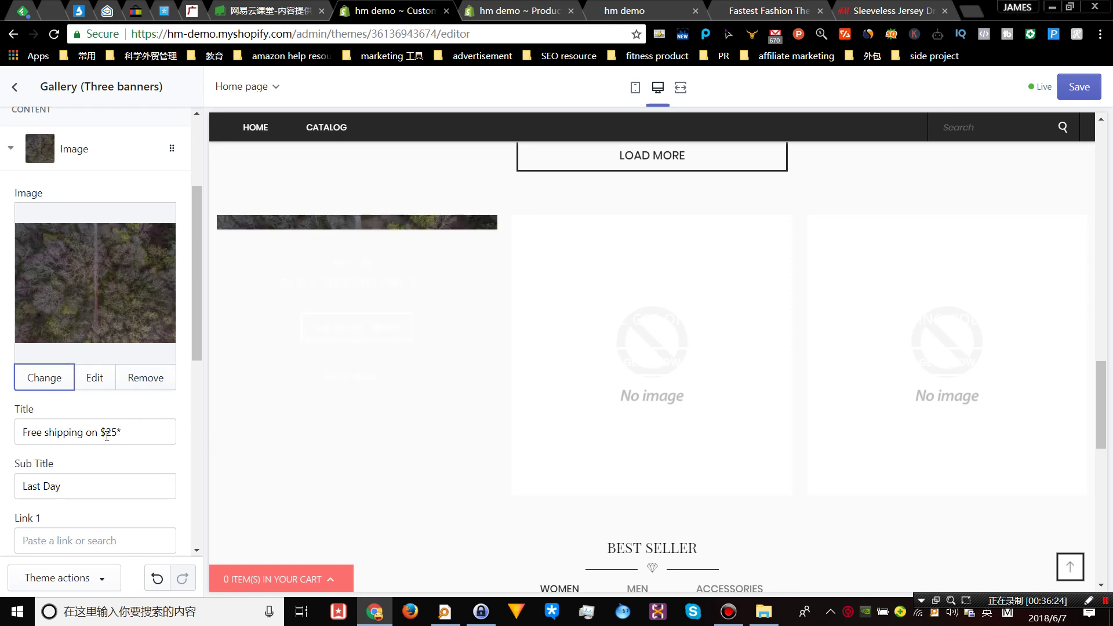
# - Review the first banner in the page preview and compare it with its title and subtitle fields
pyautogui.scroll(15, 408, 373)
pyautogui.scroll(-5, 388, 370)
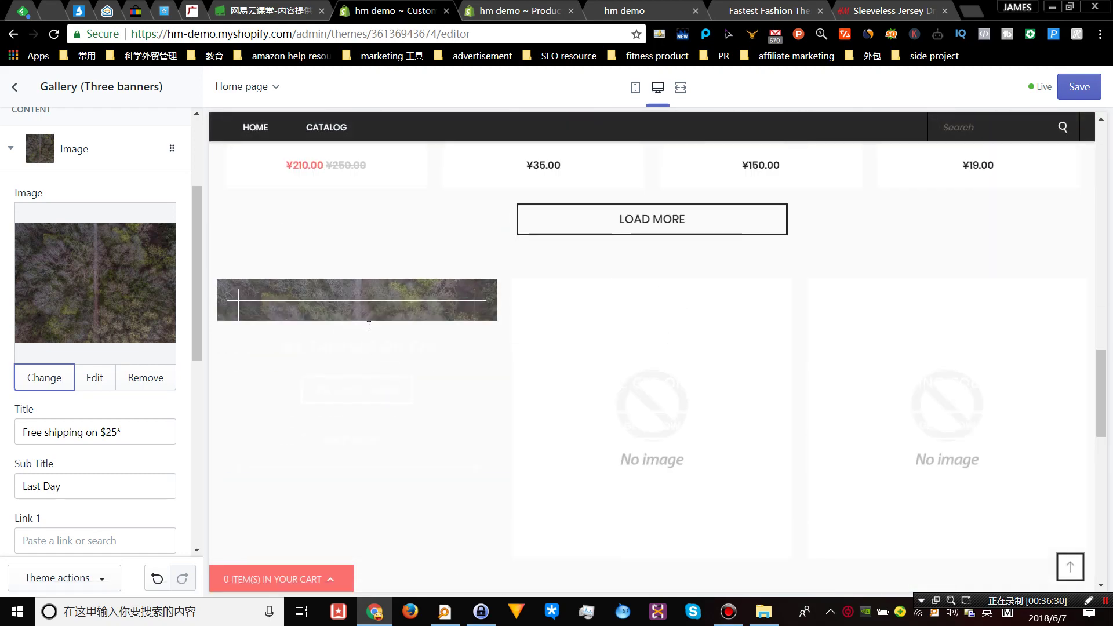
pyautogui.scroll(-1, 47, 416)
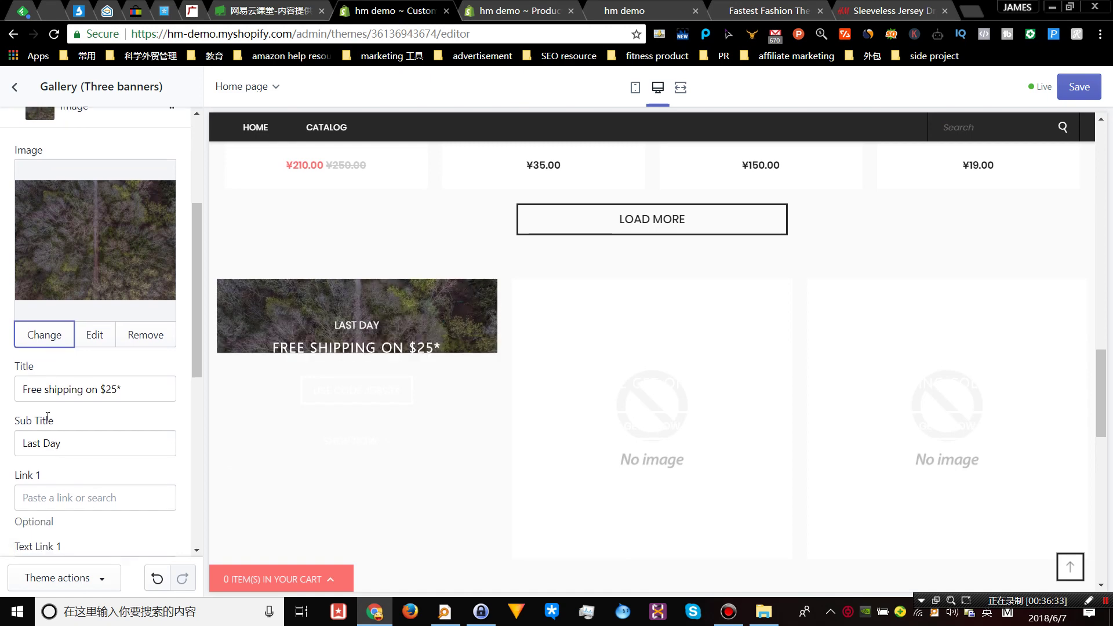
pyautogui.scroll(-1, 48, 416)
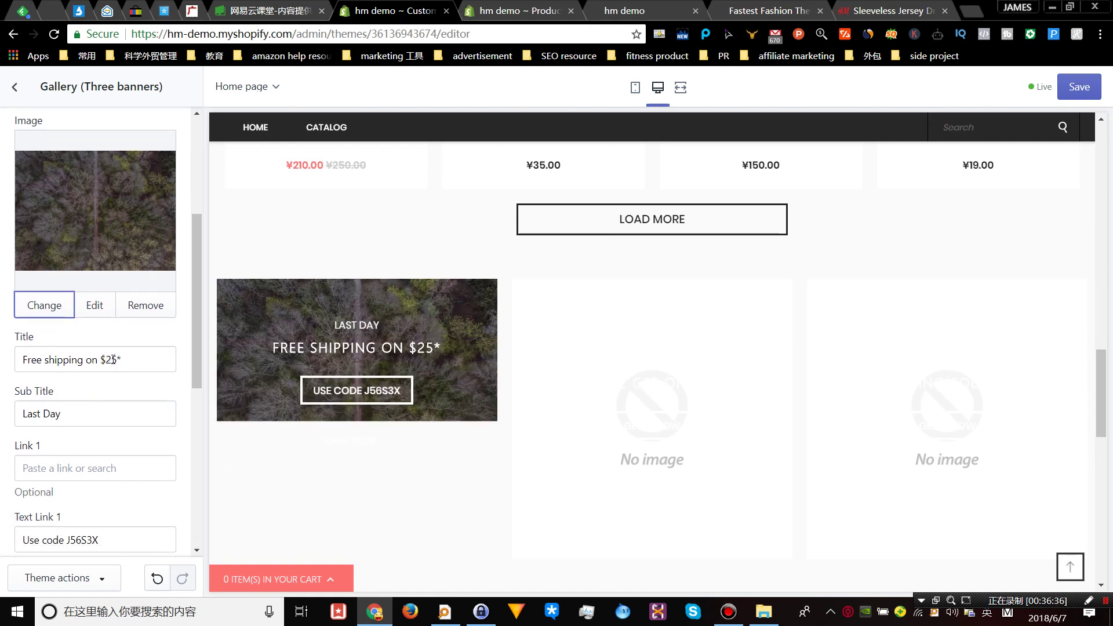
pyautogui.click(119, 359)
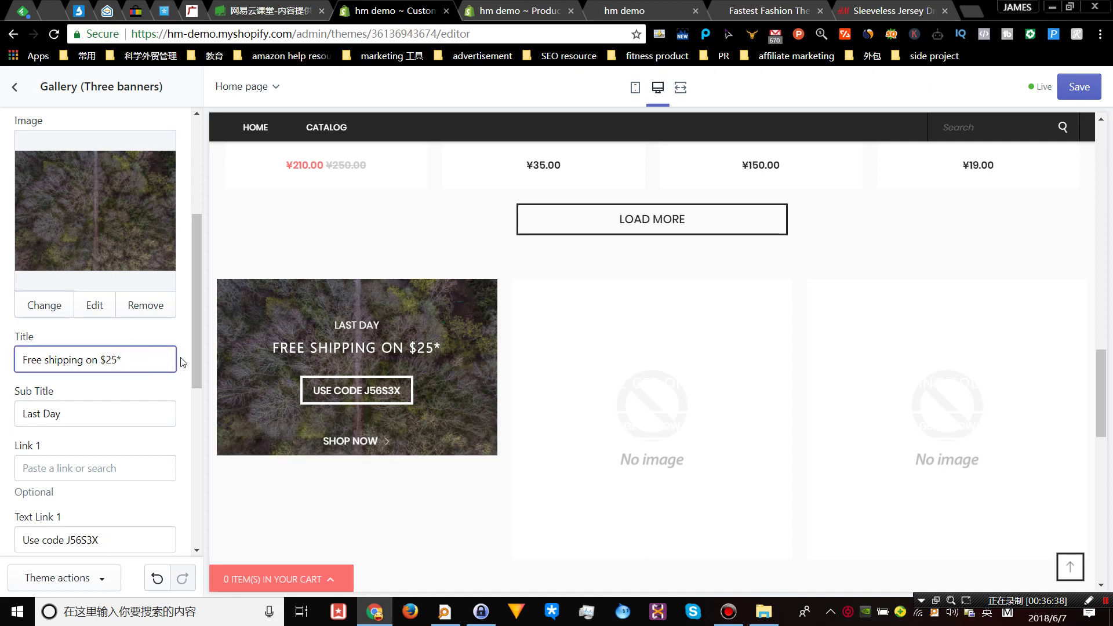
pyautogui.scroll(-1, 162, 360)
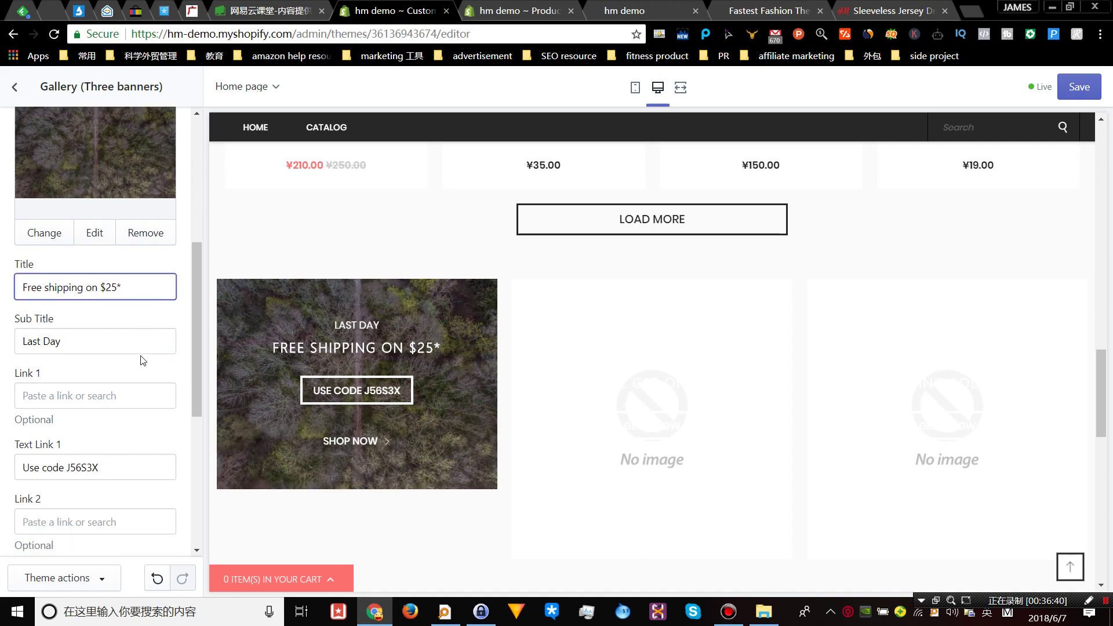
# - Set the first banner's Link 1 to the ON SALE collection
pyautogui.click(41, 397)
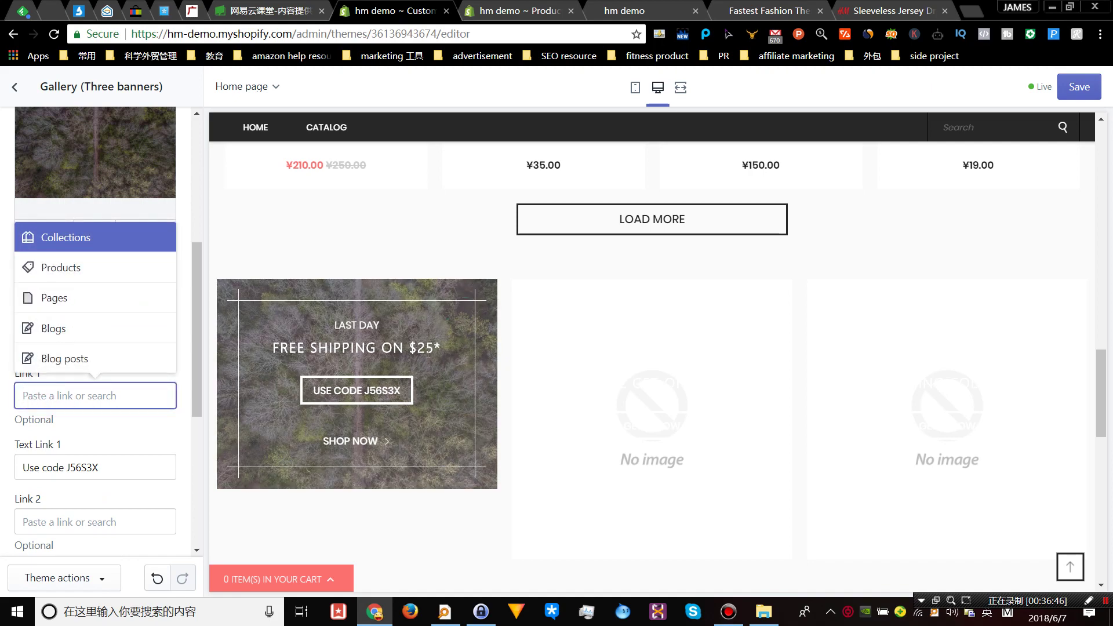
pyautogui.rightClick(47, 395)
pyautogui.click(46, 393)
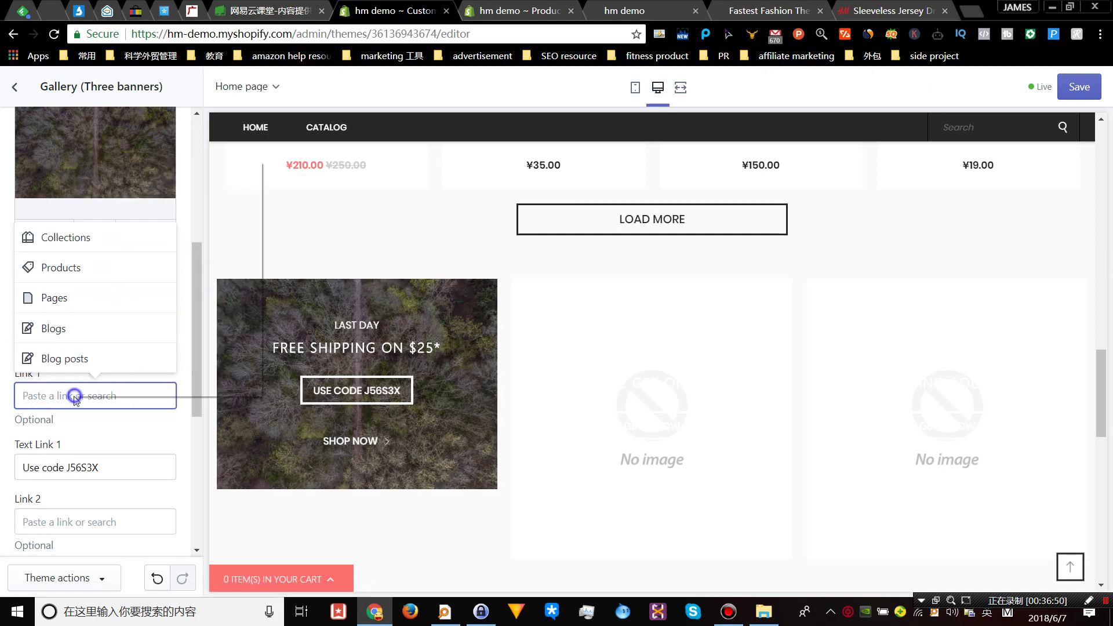
pyautogui.rightClick(74, 393)
pyautogui.click(45, 392)
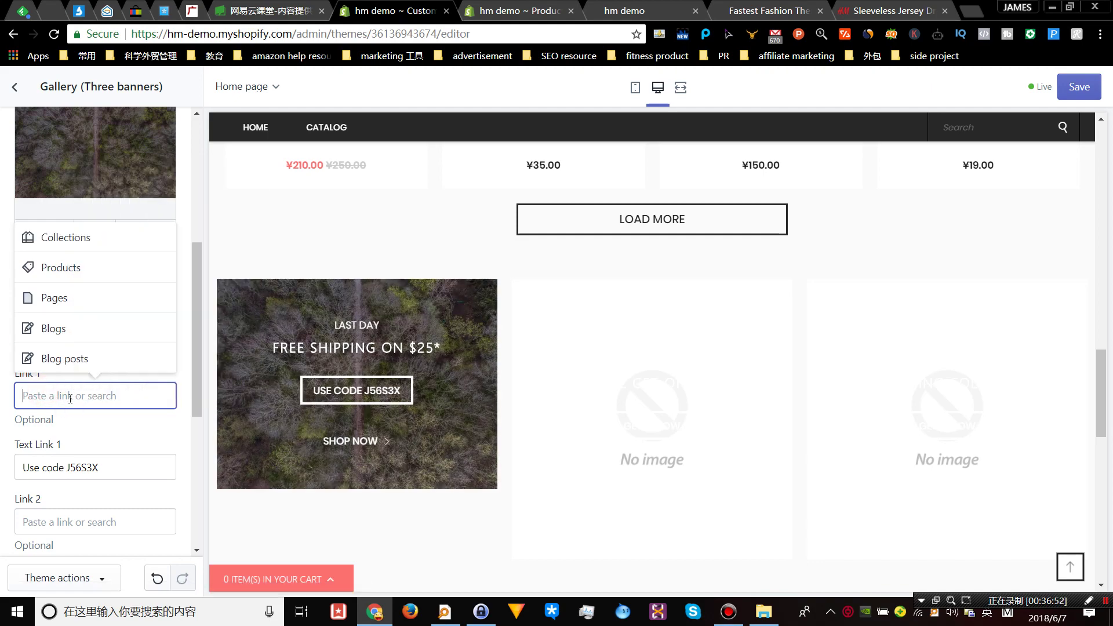
pyautogui.click(69, 239)
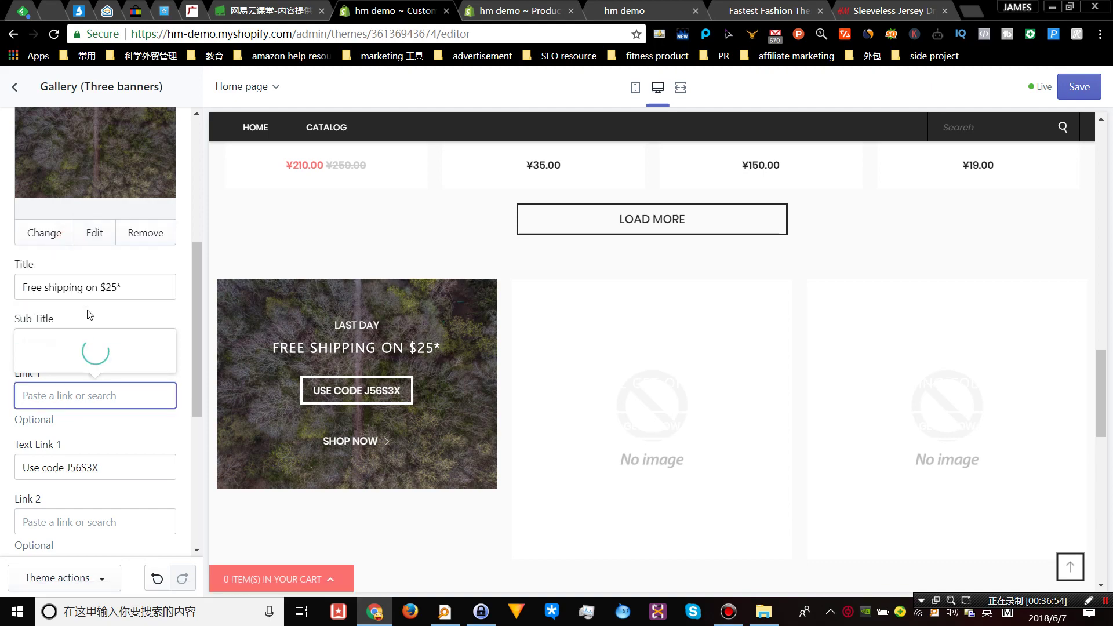
pyautogui.click(87, 356)
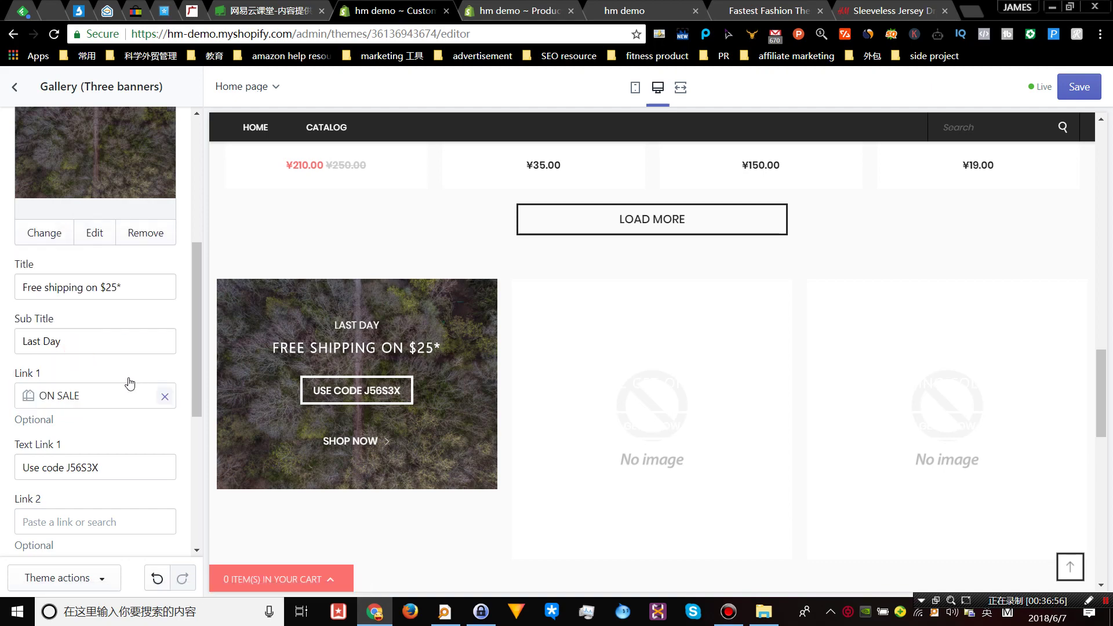
# - Look through the page options for the first banner's Link 2, and set it to the ON SALE collection
pyautogui.scroll(-1, 93, 373)
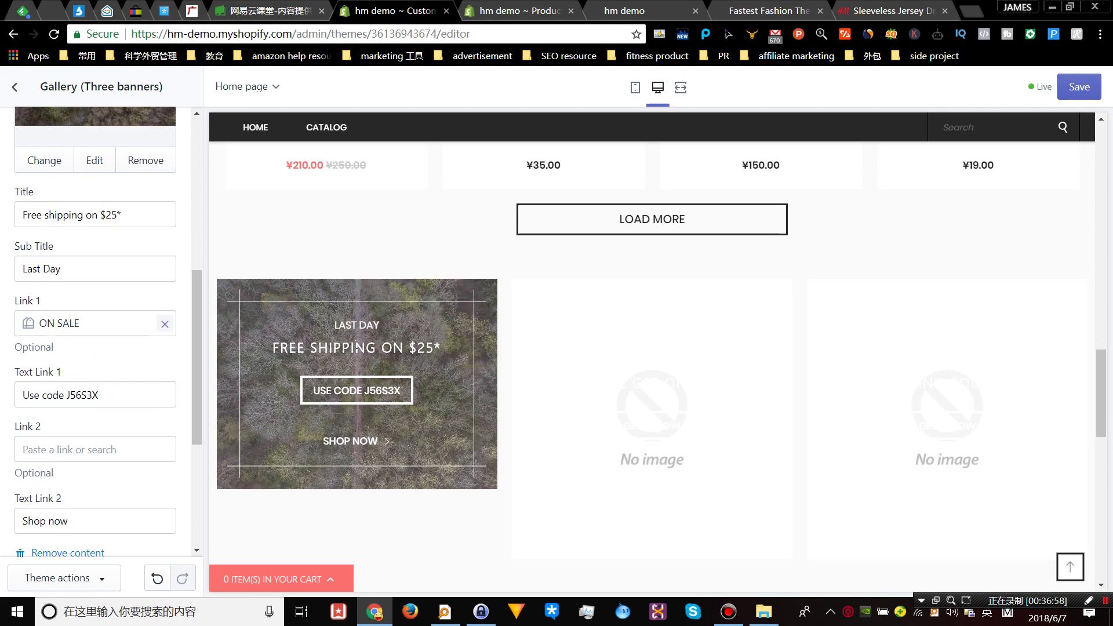
pyautogui.scroll(-1, 73, 366)
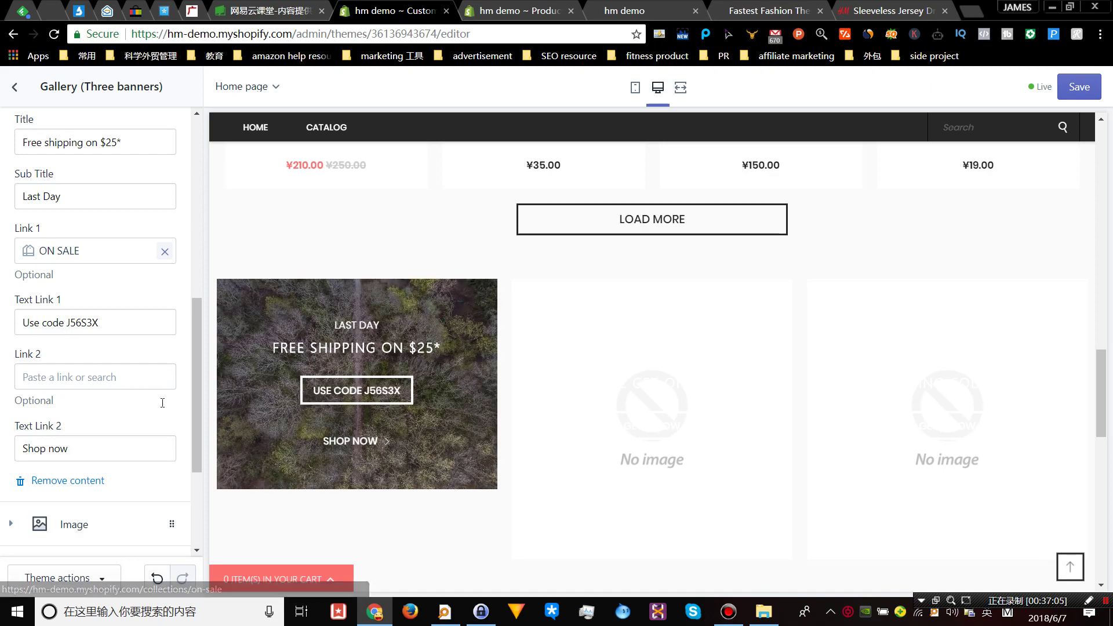
pyautogui.click(89, 383)
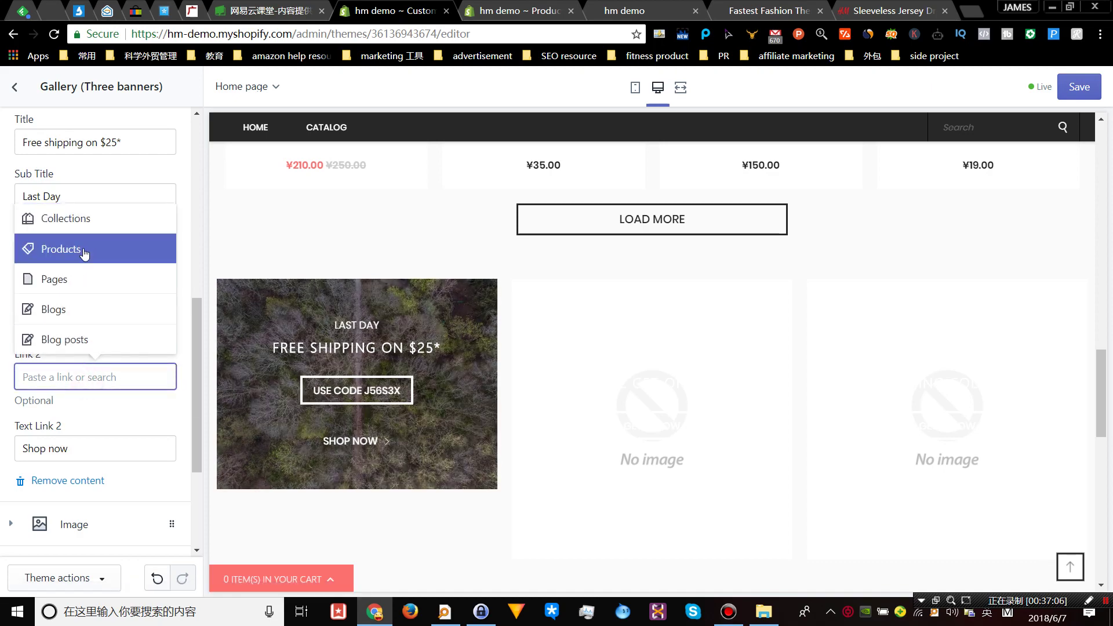
pyautogui.click(76, 277)
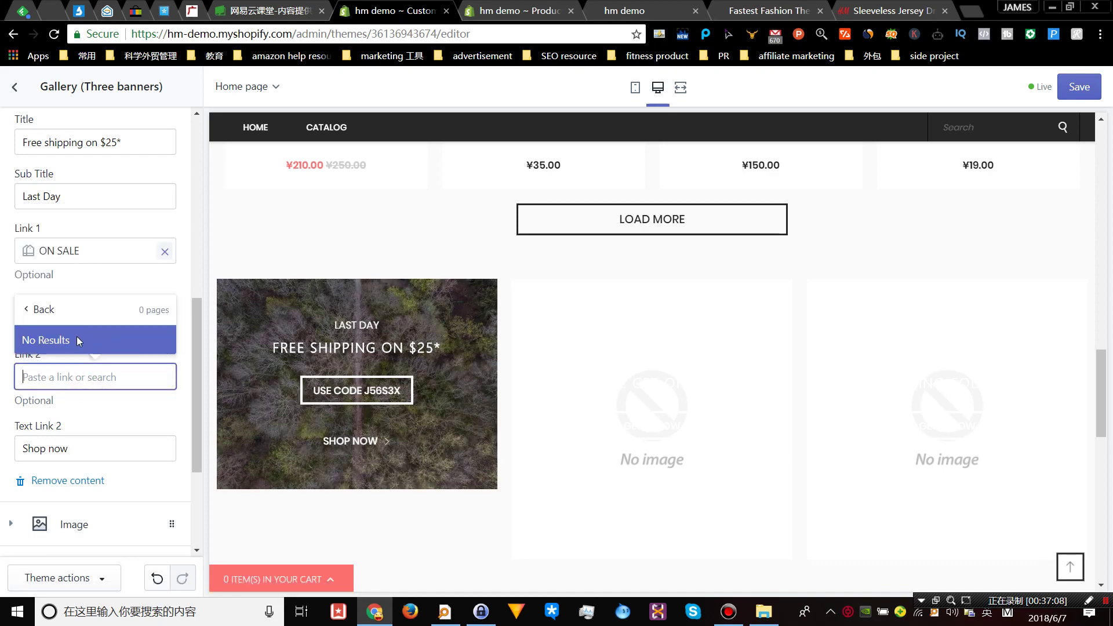
pyautogui.click(45, 310)
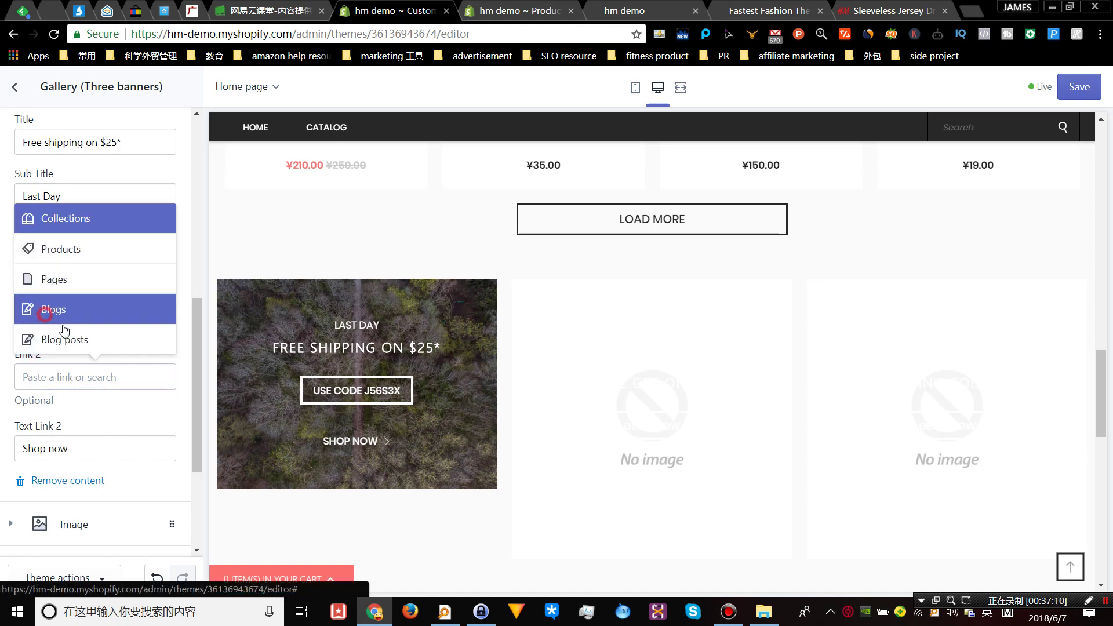
pyautogui.click(81, 223)
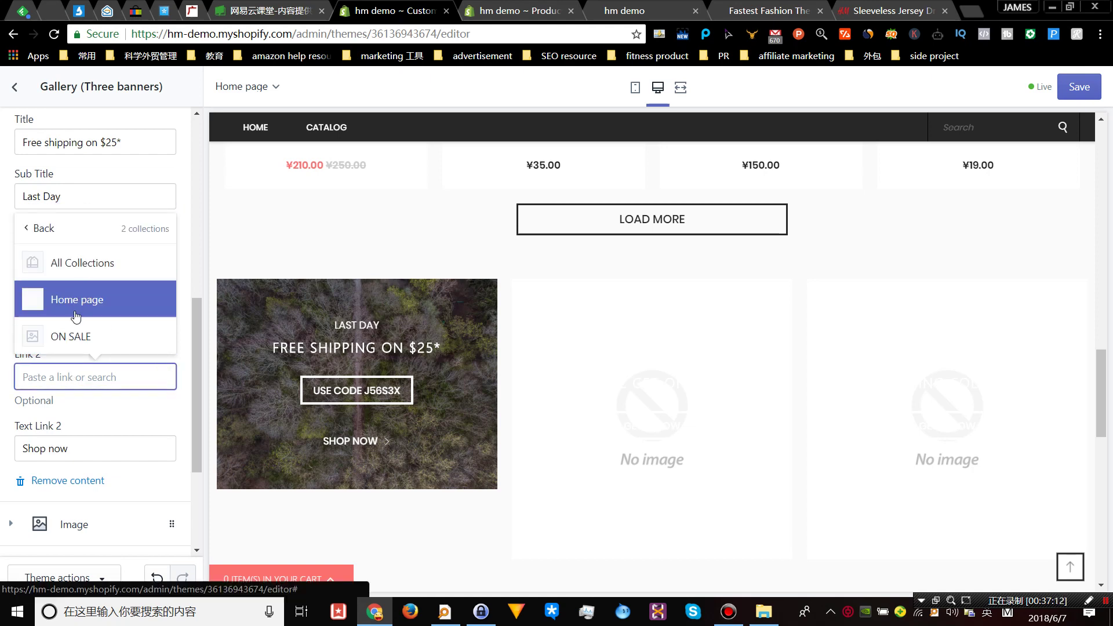
pyautogui.click(87, 335)
# - Use the free Business photo of office items laid out on a black desk as the second banner's image
pyautogui.scroll(-1, 115, 402)
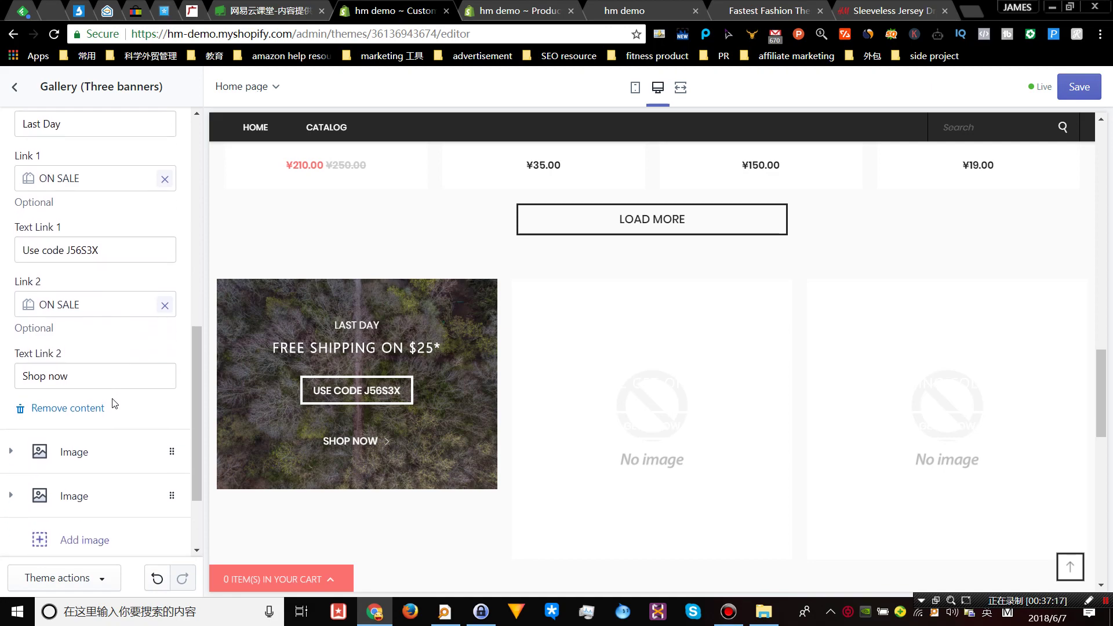
pyautogui.click(74, 452)
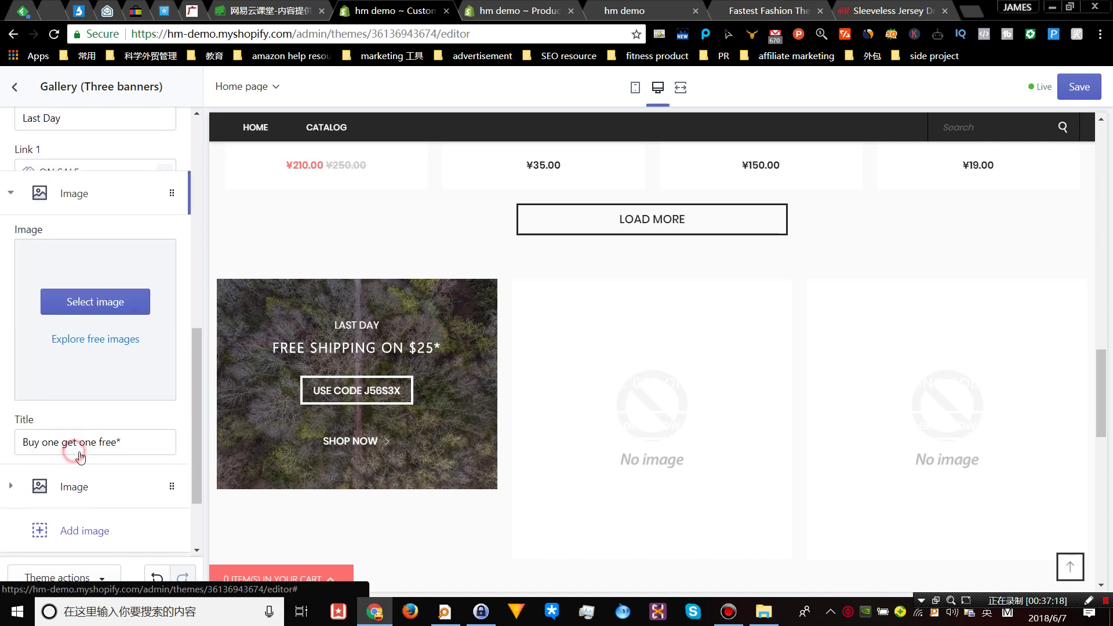
pyautogui.click(94, 232)
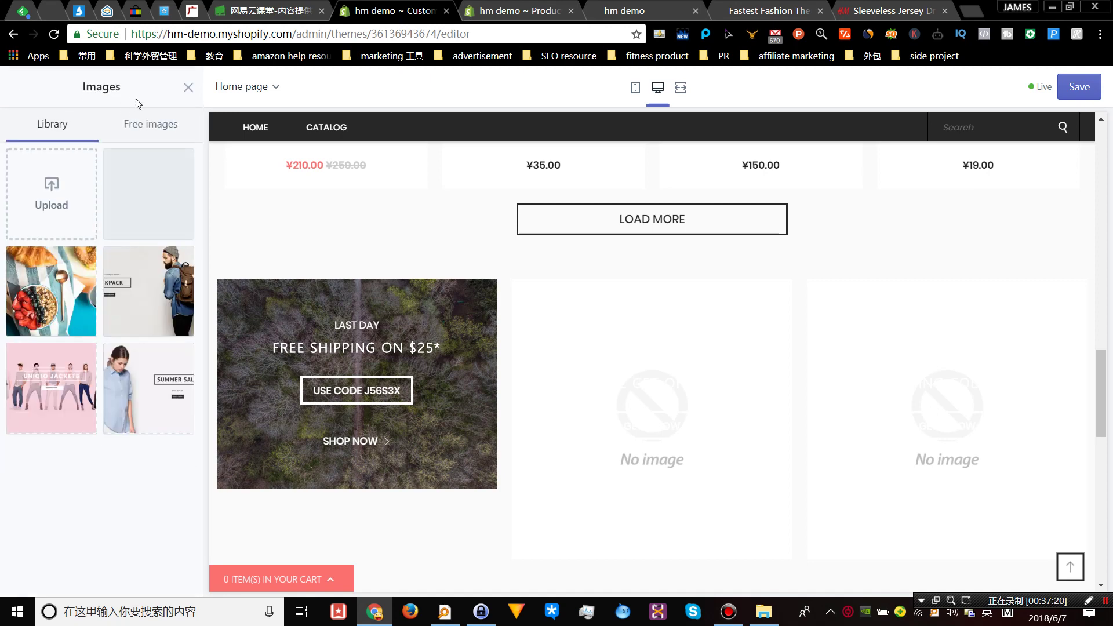
pyautogui.click(161, 141)
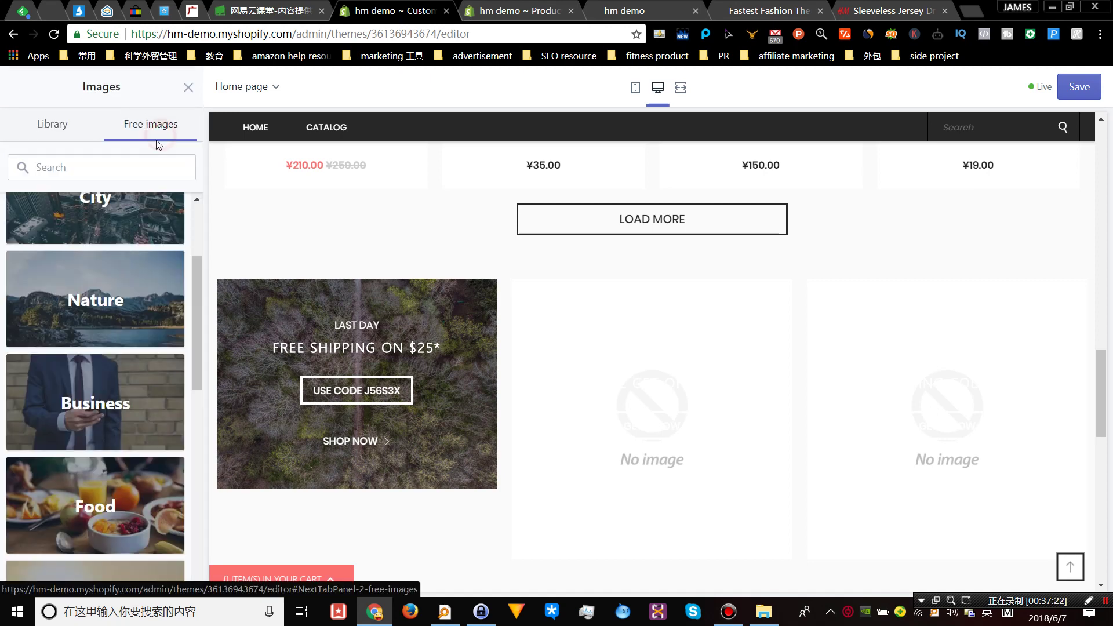
pyautogui.click(118, 392)
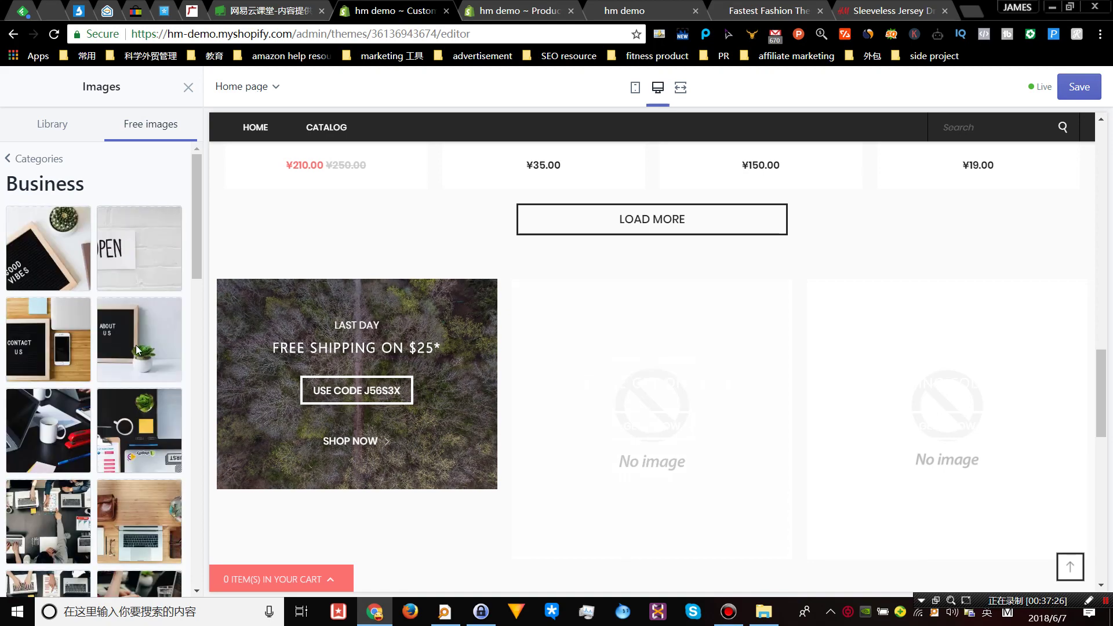
pyautogui.scroll(-5, 90, 353)
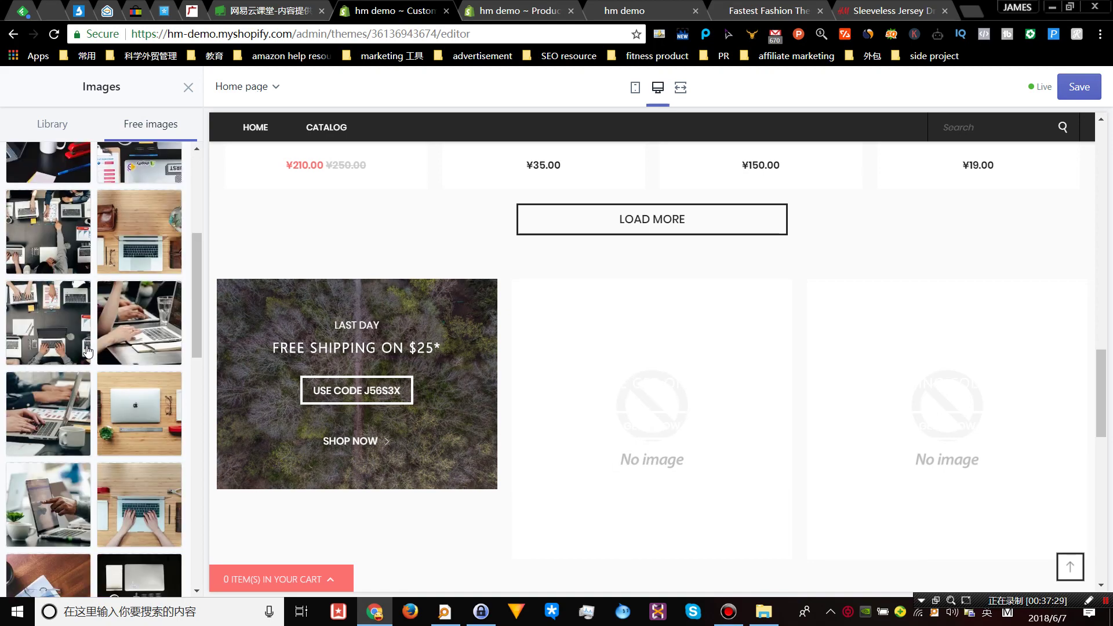
pyautogui.scroll(-4, 87, 351)
pyautogui.click(152, 400)
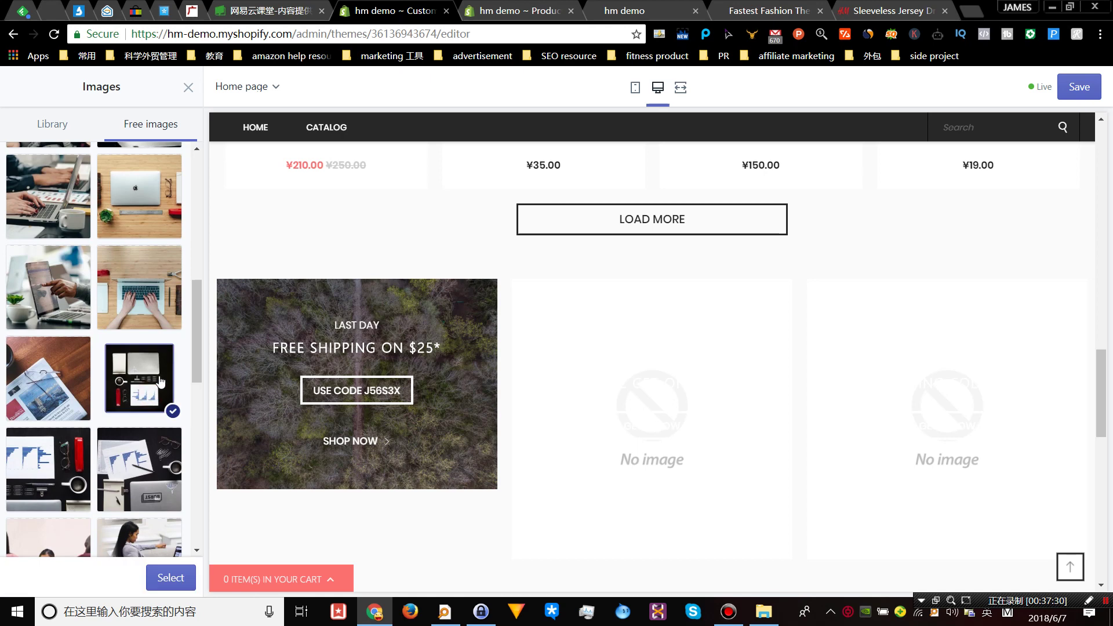
pyautogui.click(171, 577)
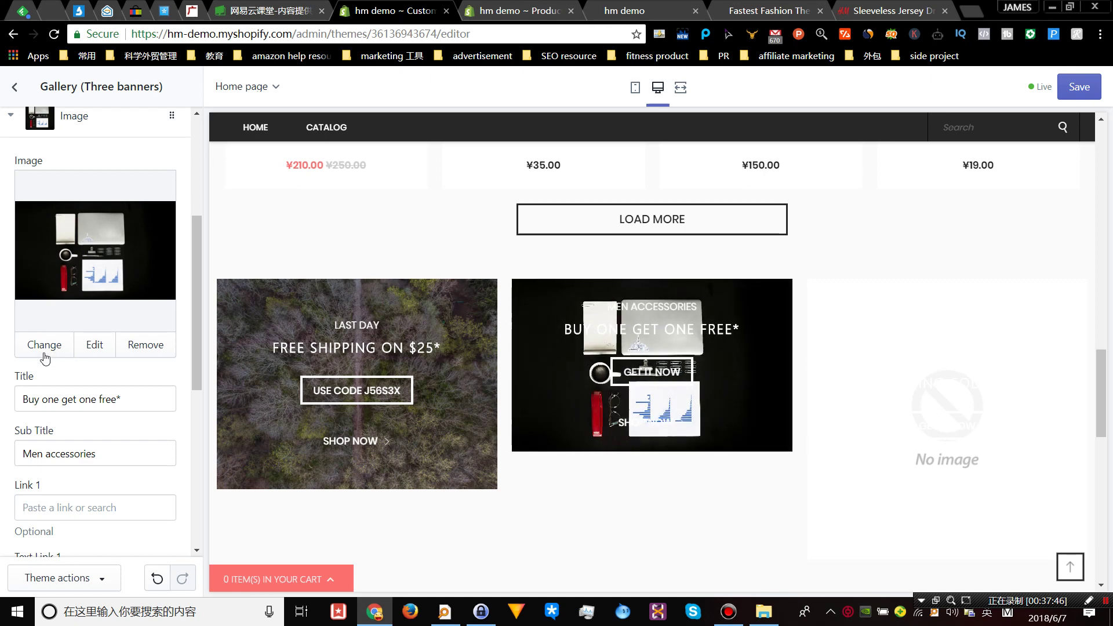
# - Start changing the second banner's image, browse the free Business photos and load more of them
pyautogui.click(62, 344)
pyautogui.click(151, 134)
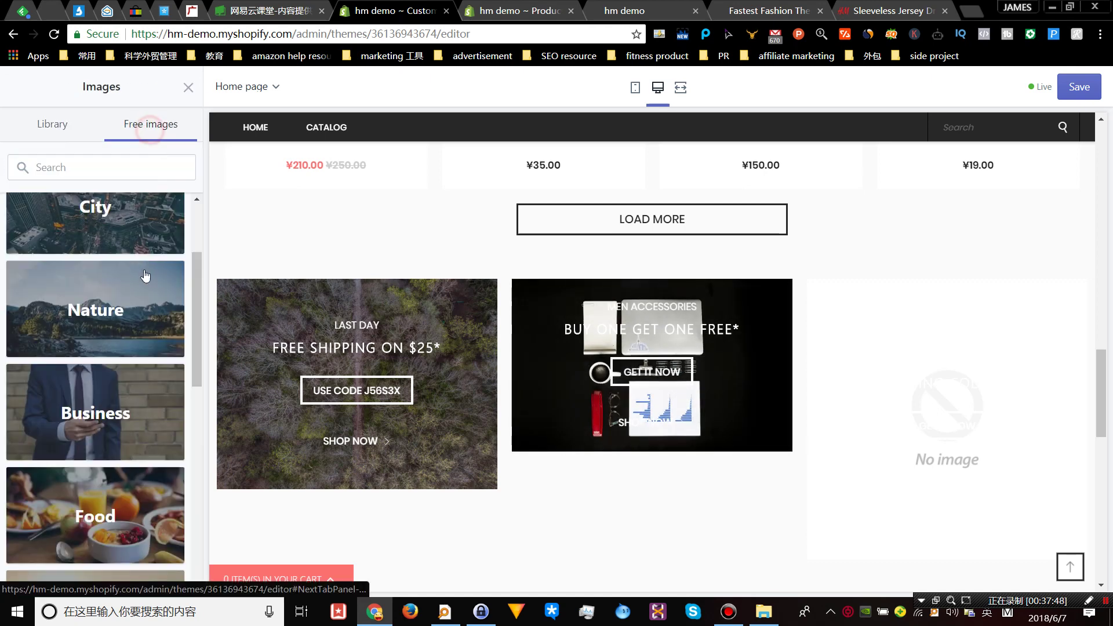
pyautogui.scroll(-3, 139, 288)
pyautogui.click(94, 281)
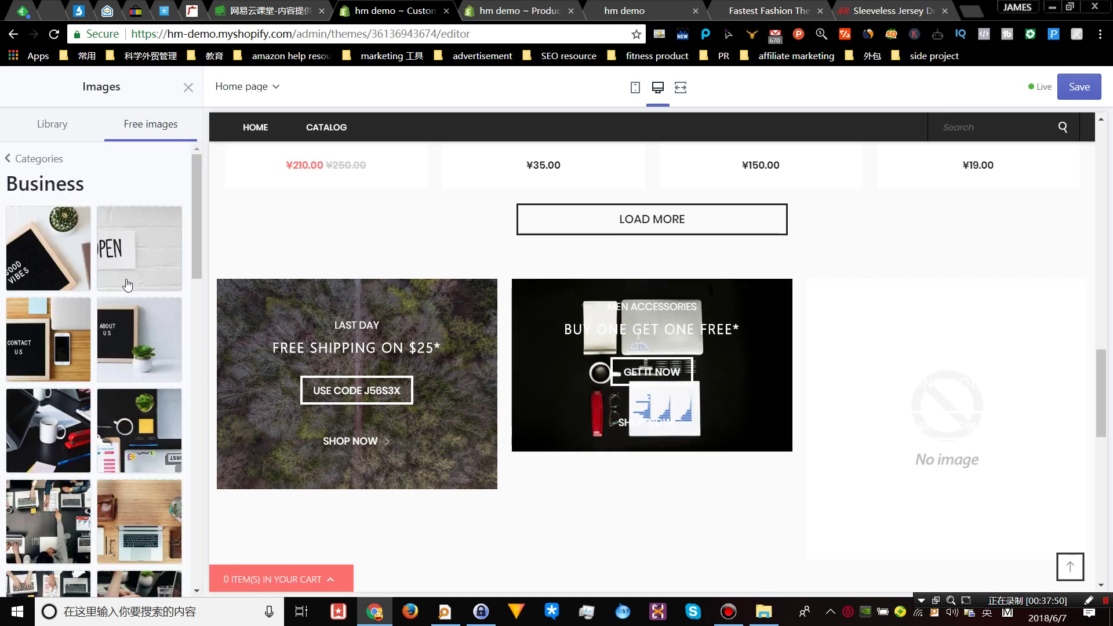
pyautogui.scroll(-10, 128, 284)
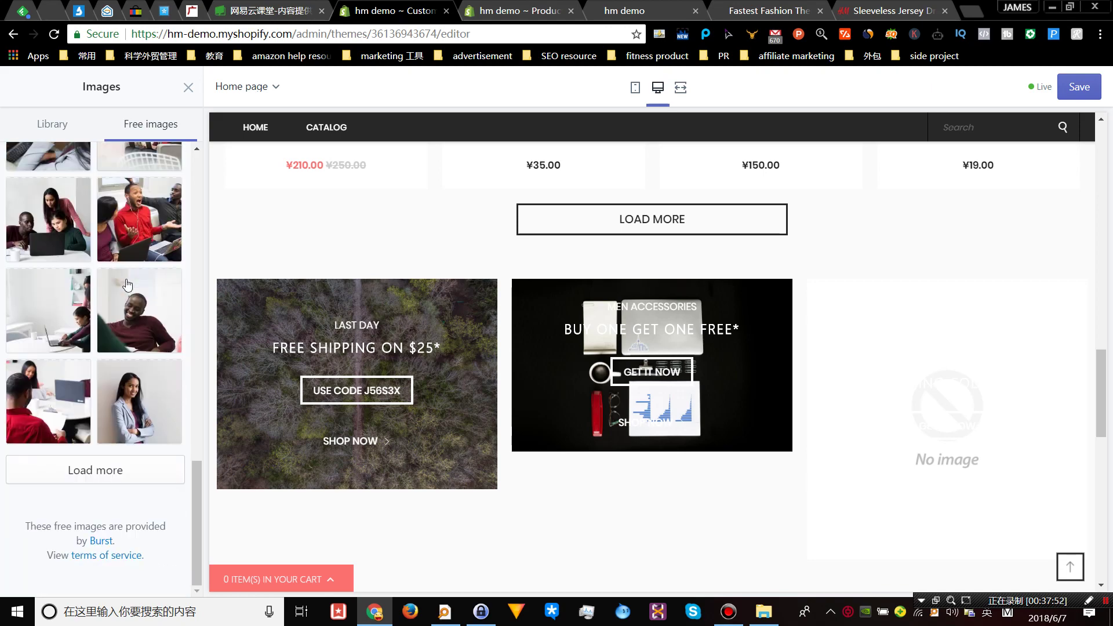
pyautogui.click(112, 467)
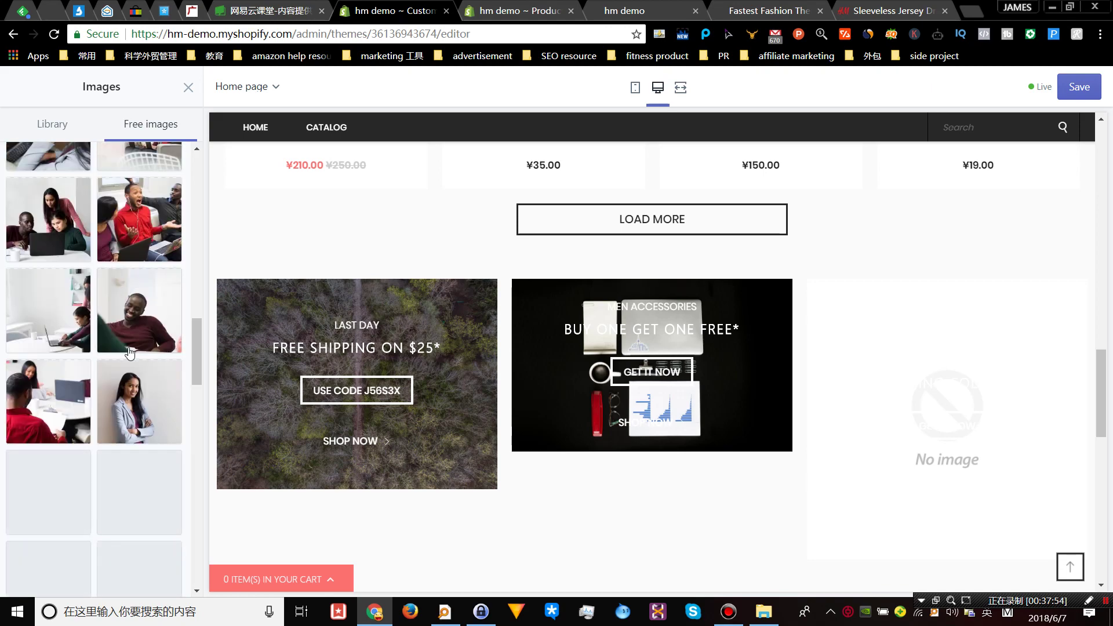
# - Load further Business photos and use the one of a person in a dark shirt with crossed arms as the second banner's image
pyautogui.scroll(-2, 129, 352)
pyautogui.scroll(-5, 128, 353)
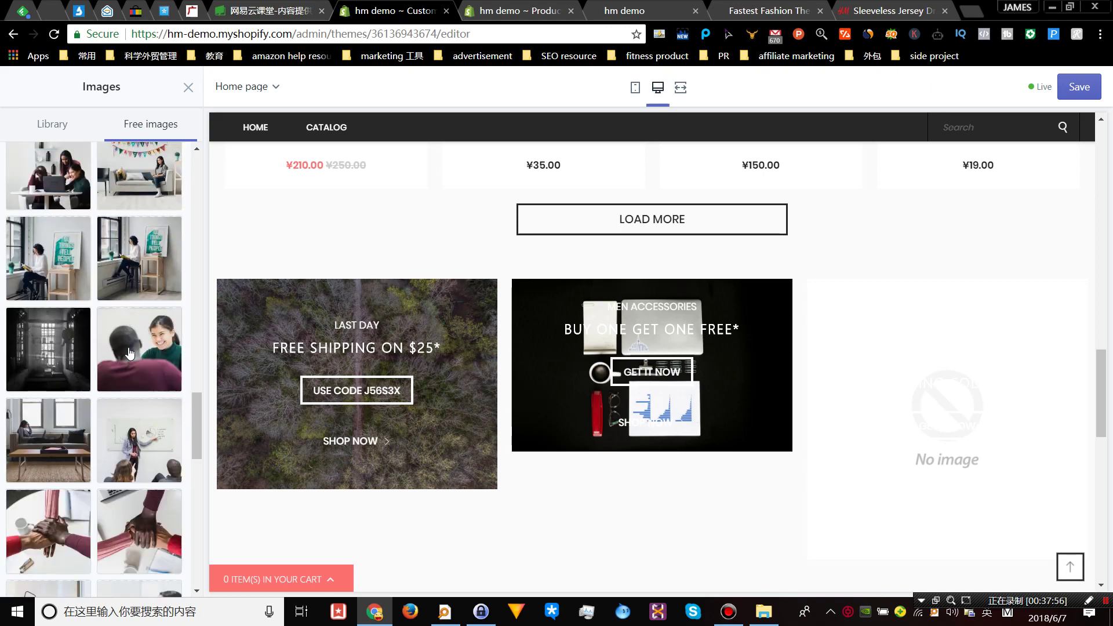
pyautogui.scroll(-6, 130, 354)
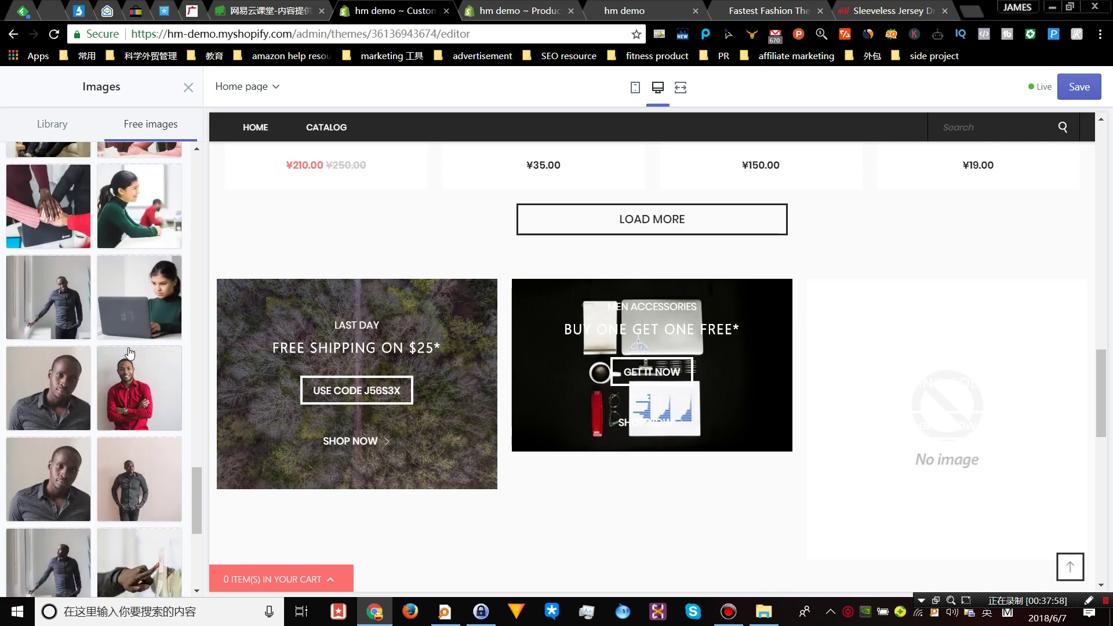
pyautogui.scroll(-5, 129, 352)
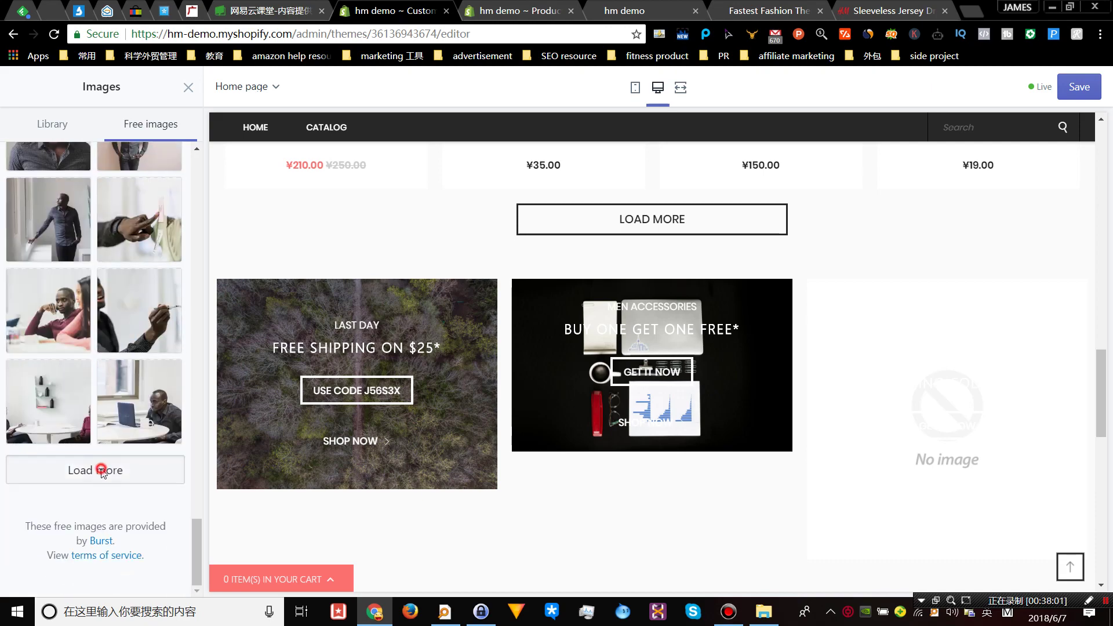
pyautogui.click(101, 471)
pyautogui.scroll(-5, 121, 395)
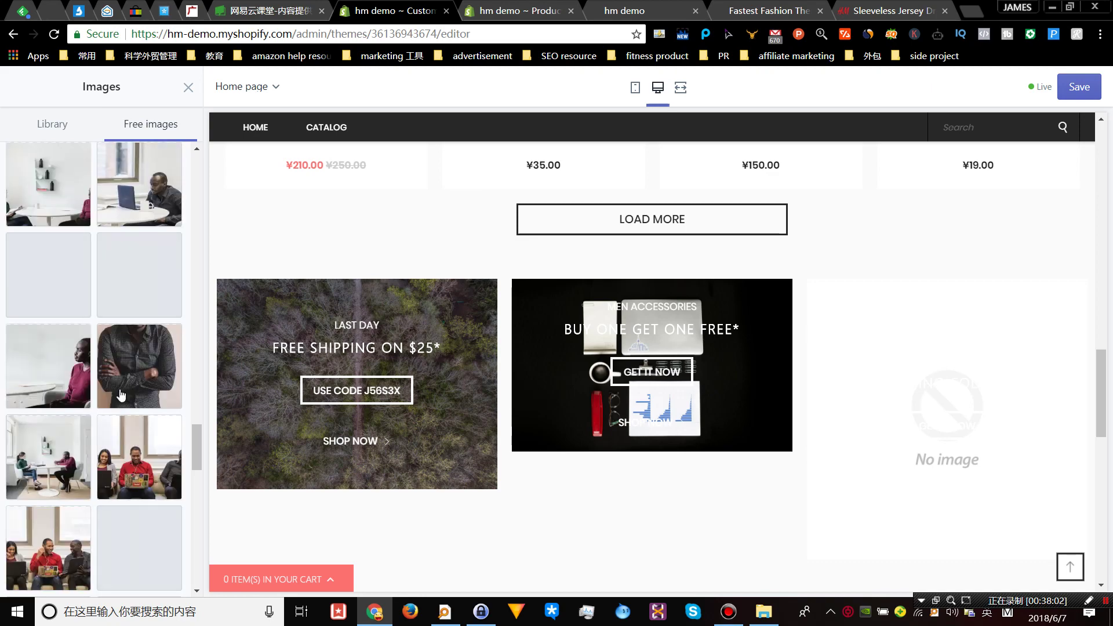
pyautogui.scroll(3, 121, 395)
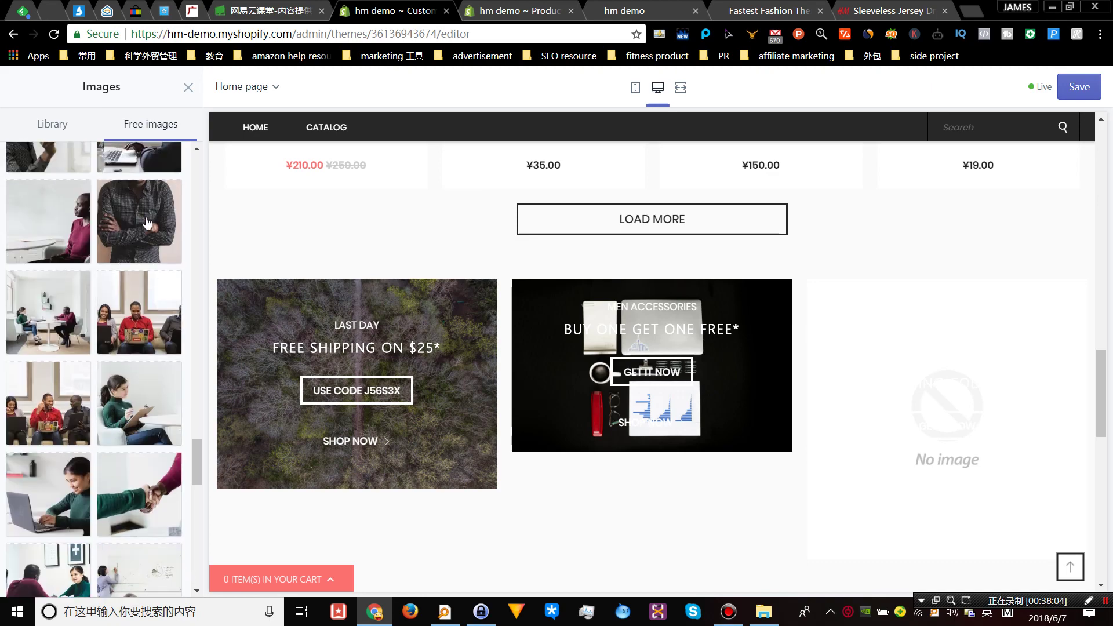
pyautogui.click(139, 221)
pyautogui.click(168, 579)
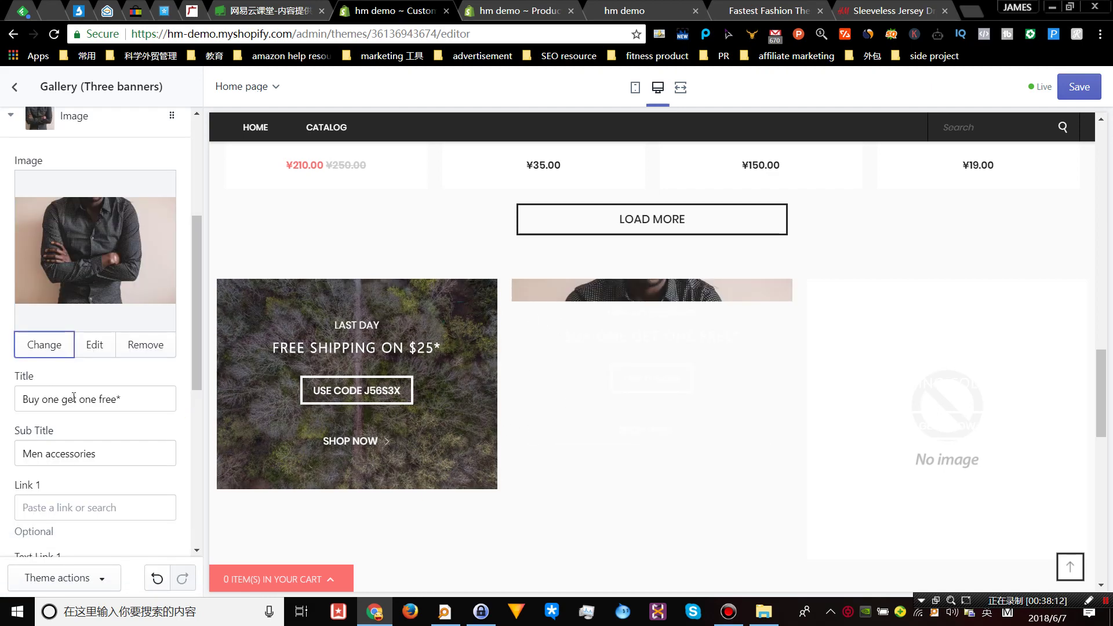
# - Check the page options for the second banner's Link 1, and set it to the ON SALE collection
pyautogui.scroll(-1, 74, 400)
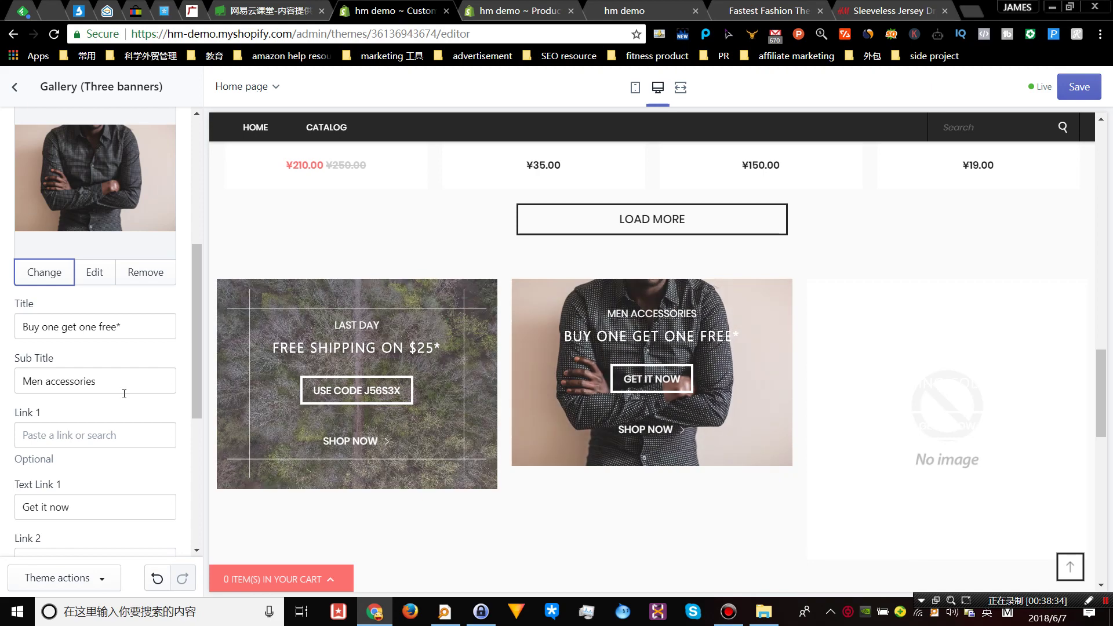
pyautogui.click(51, 438)
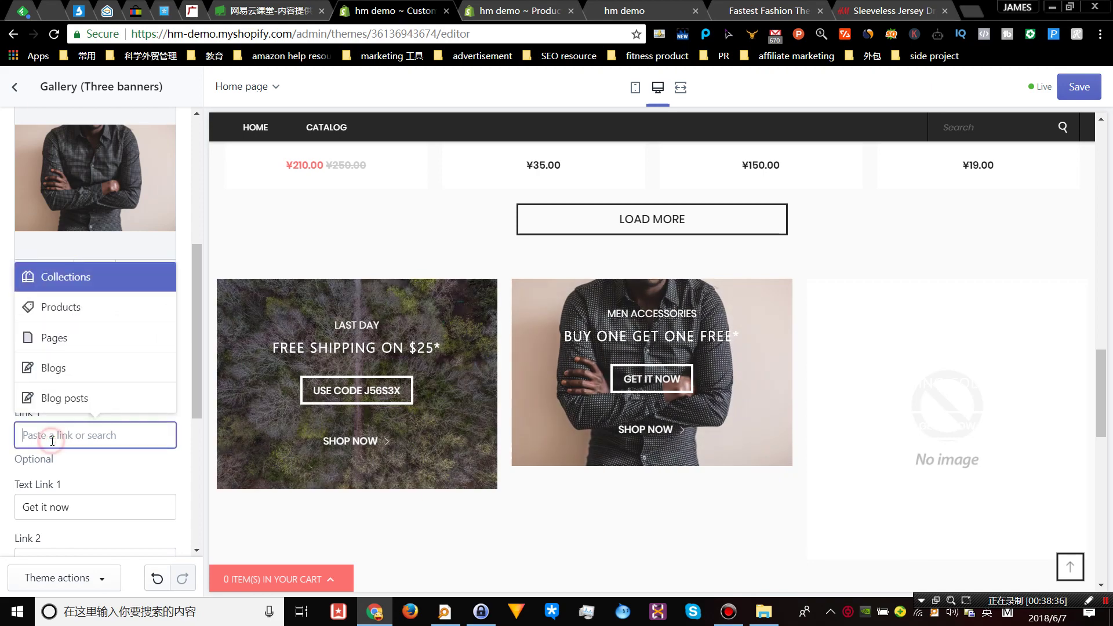
pyautogui.click(63, 335)
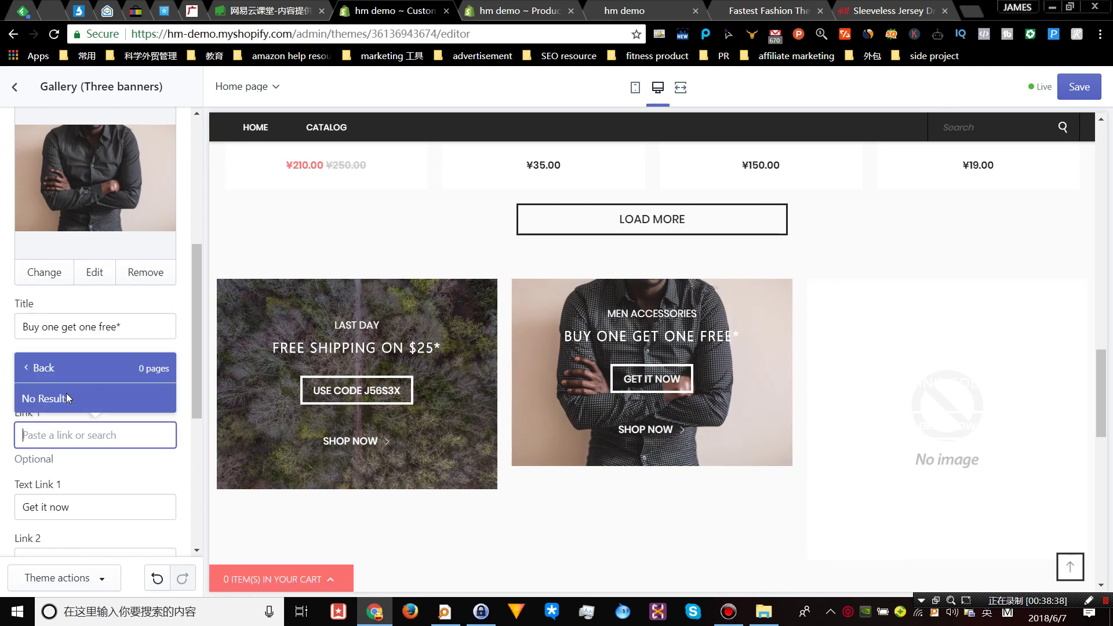
pyautogui.click(42, 368)
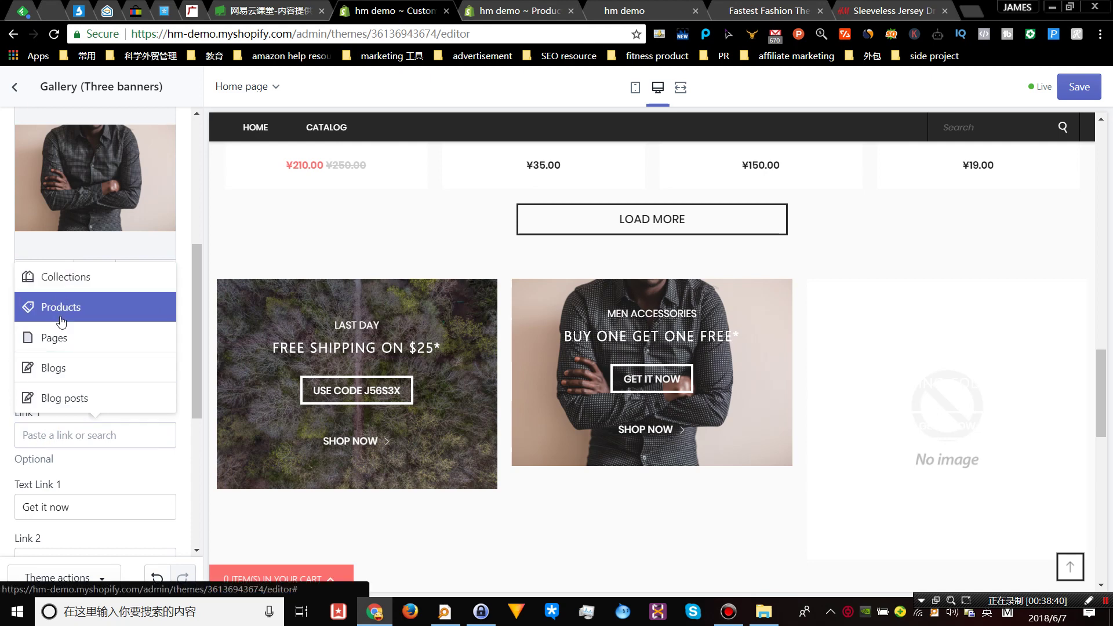
pyautogui.click(67, 278)
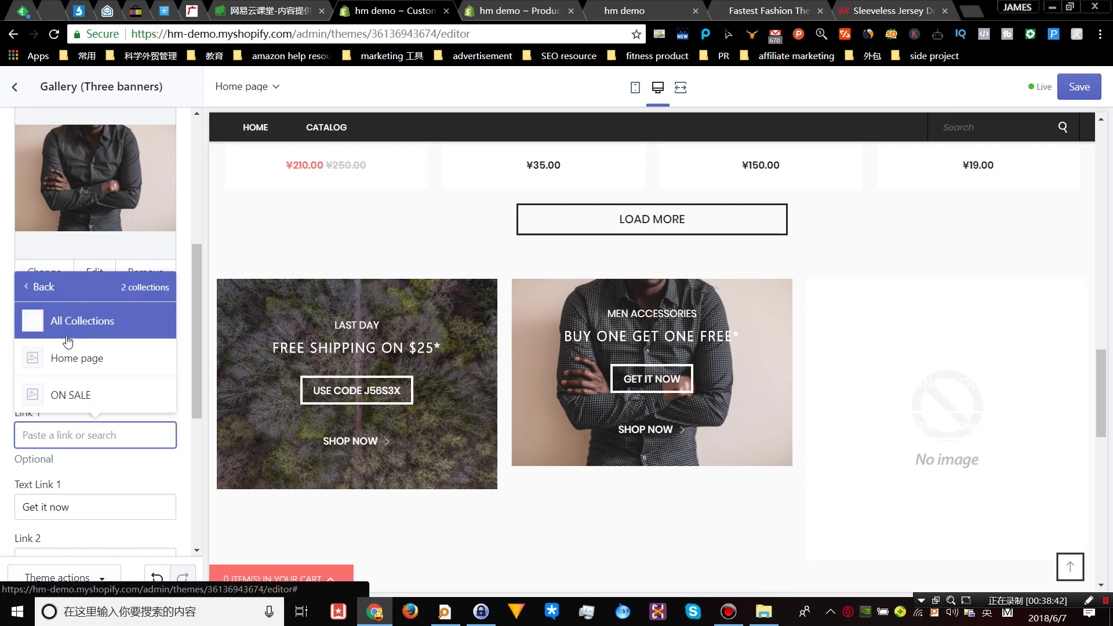
pyautogui.click(71, 391)
# - Set the second banner's Link 2 to the ON SALE collection
pyautogui.scroll(-4, 142, 413)
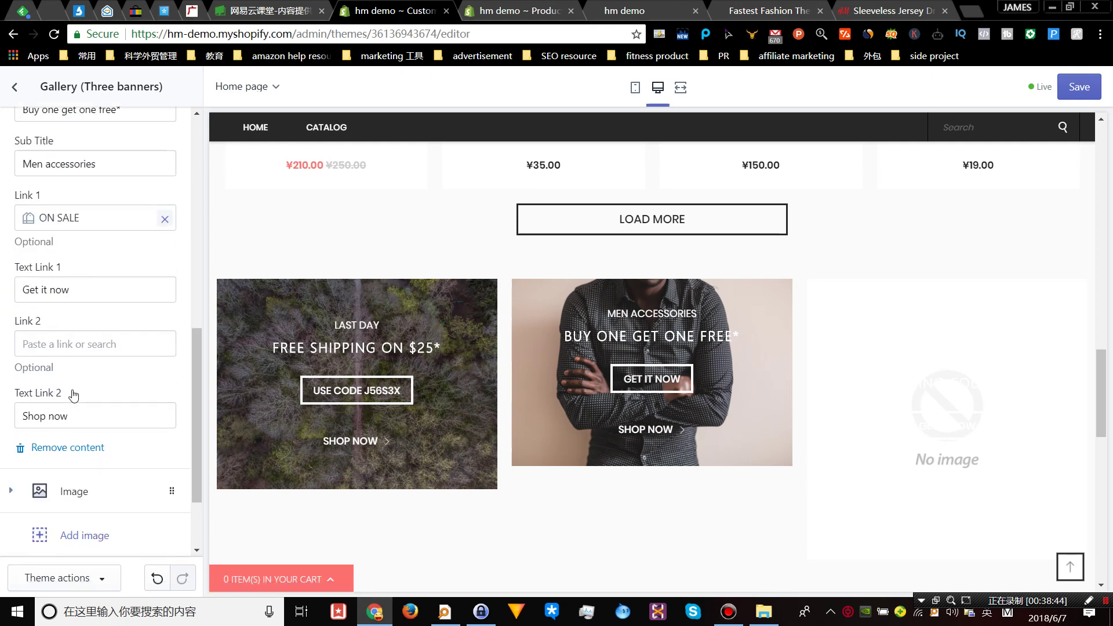
pyautogui.click(65, 343)
pyautogui.click(67, 194)
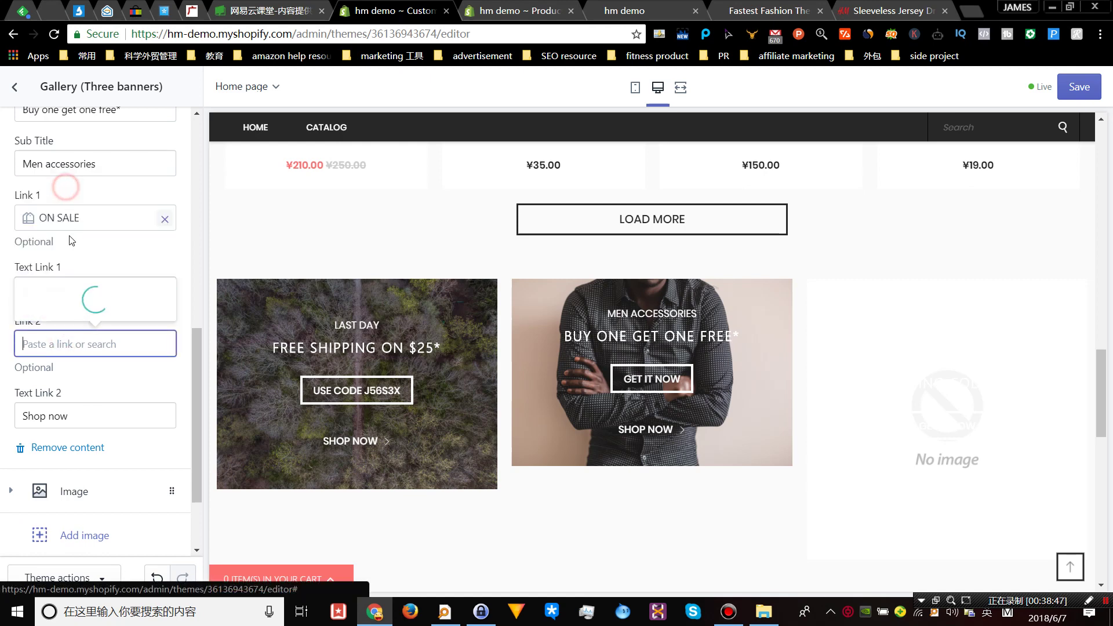
pyautogui.click(79, 303)
# - Use the free Food photo of apricots on a dark table as the third banner's image
pyautogui.scroll(-2, 121, 417)
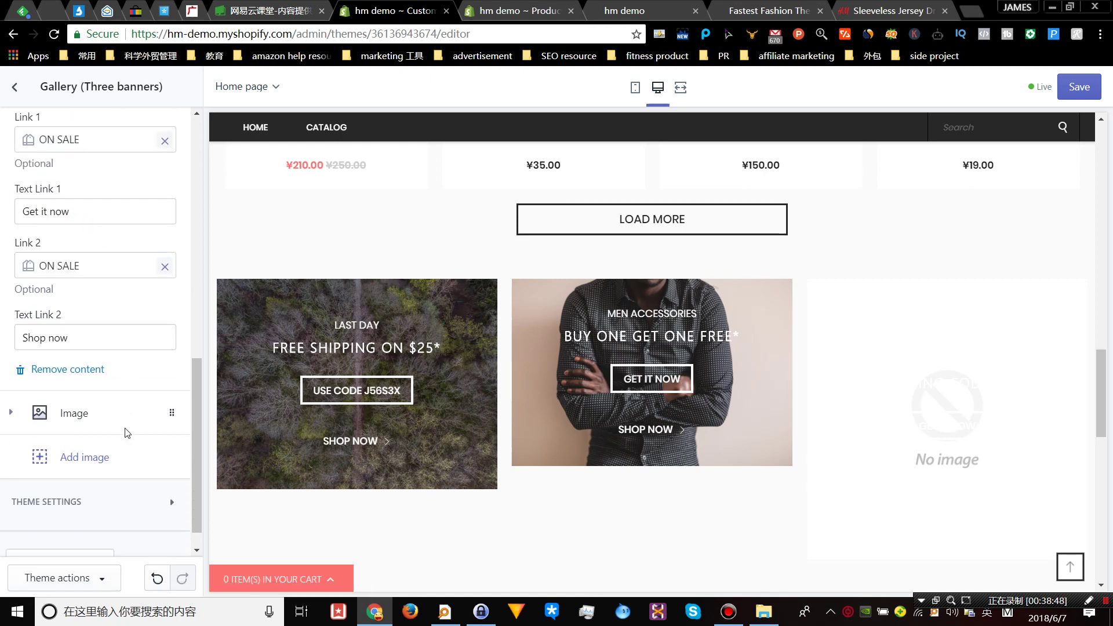
pyautogui.click(84, 381)
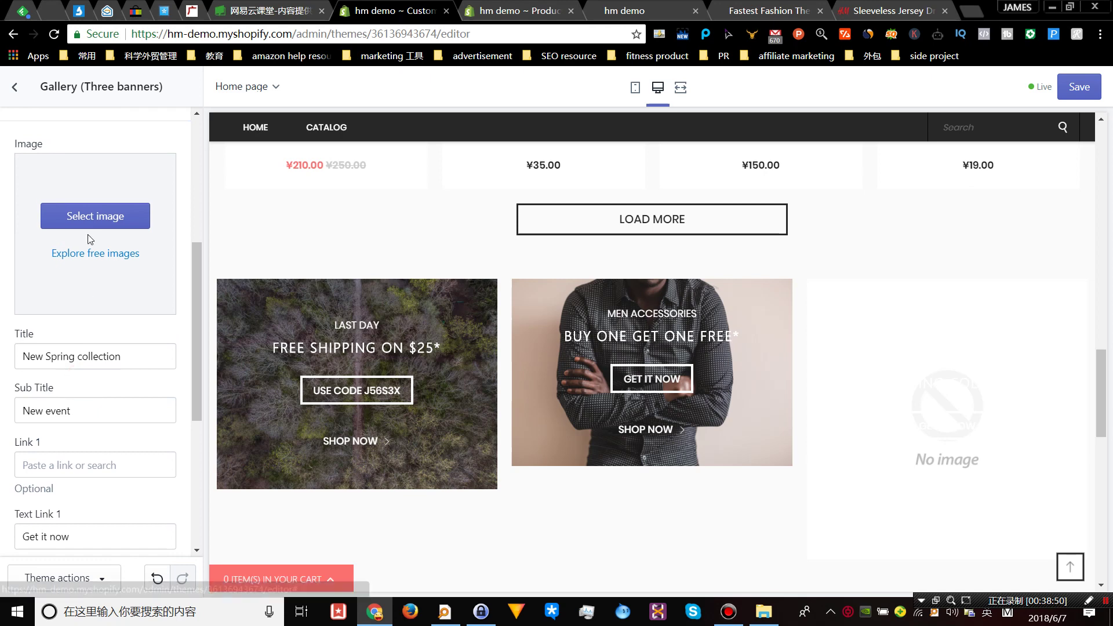
pyautogui.click(93, 252)
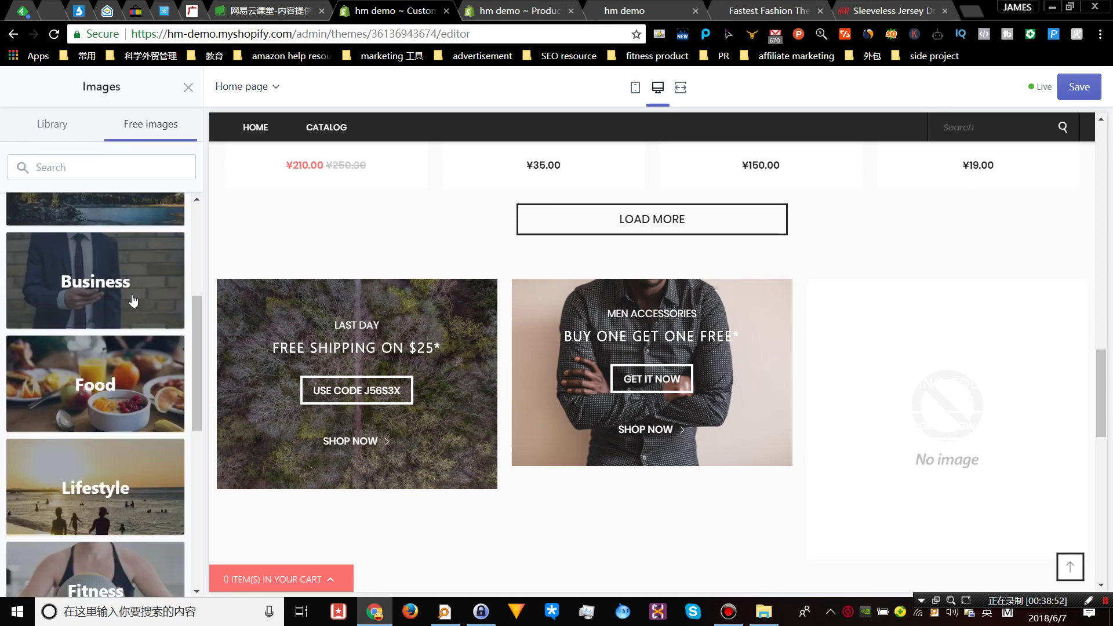
pyautogui.click(136, 391)
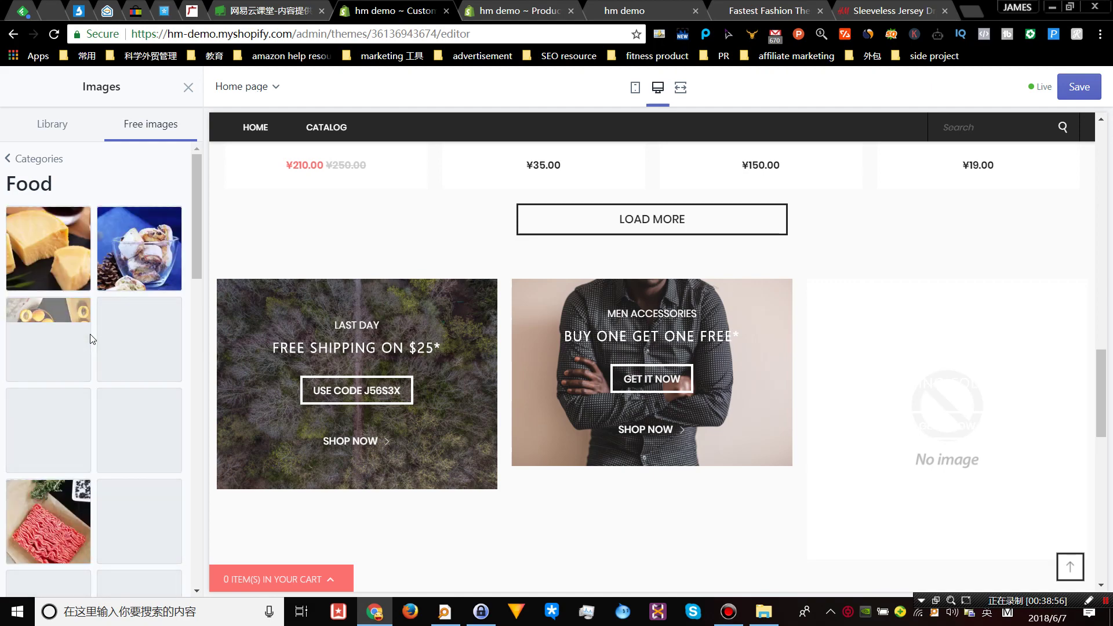
pyautogui.click(55, 335)
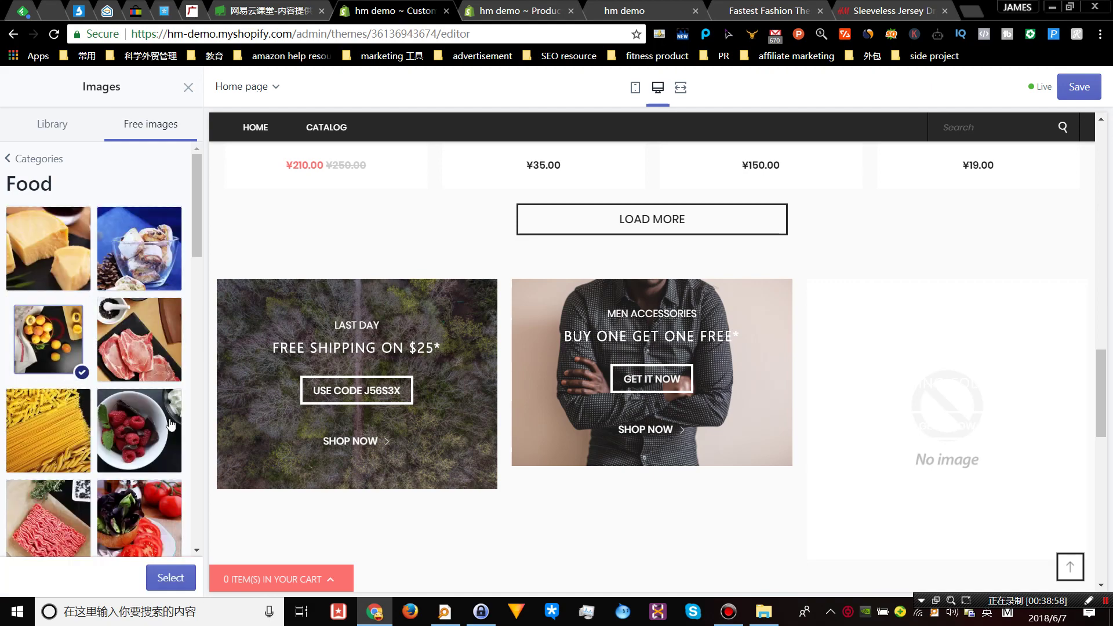
pyautogui.click(174, 580)
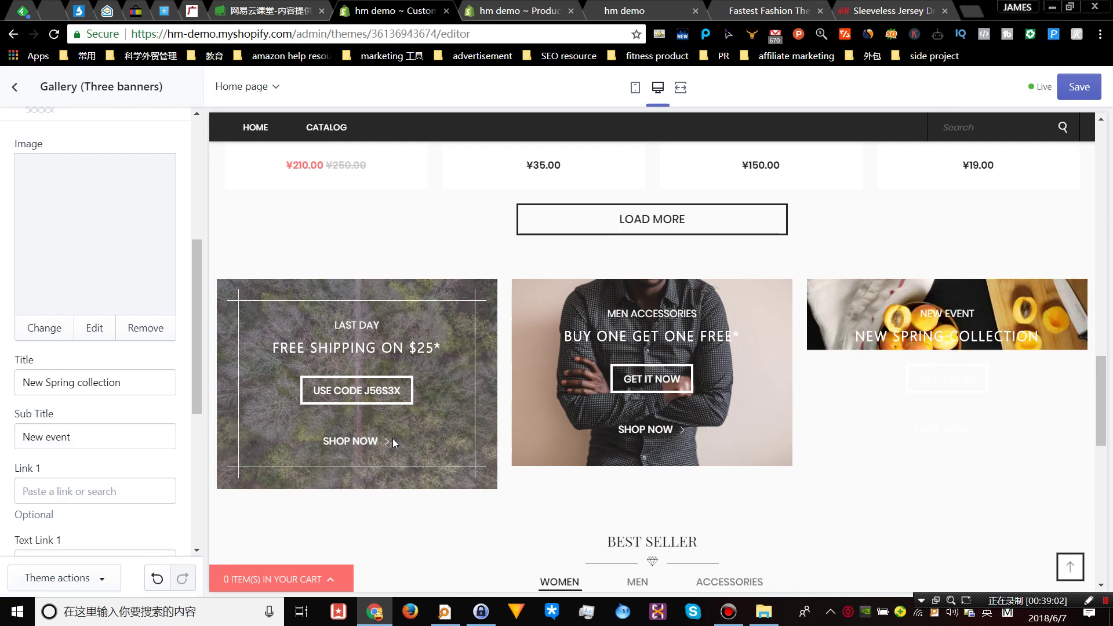
# - Review the third banner's link fields and check the three banners in the page preview
pyautogui.scroll(-4, 104, 314)
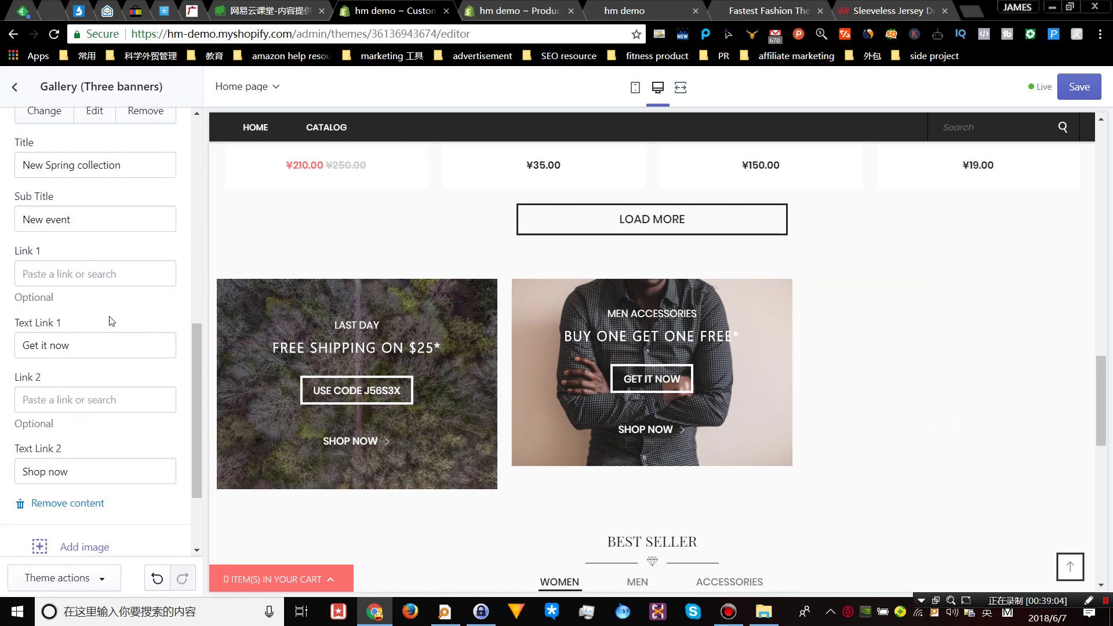
pyautogui.scroll(-2, 119, 341)
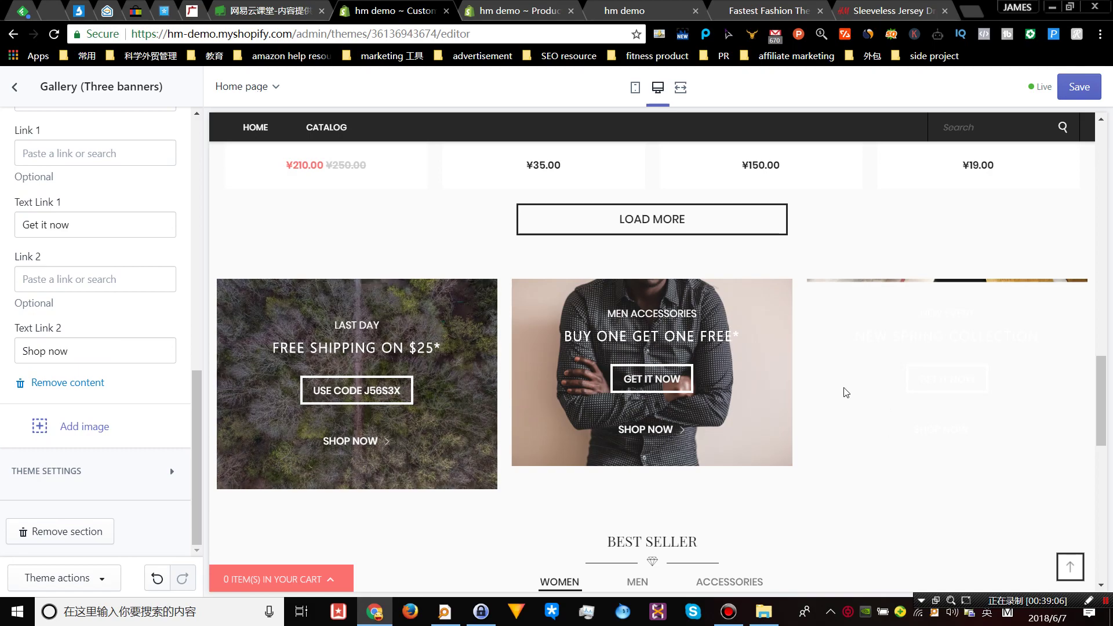
pyautogui.scroll(-4, 808, 398)
pyautogui.scroll(7, 713, 388)
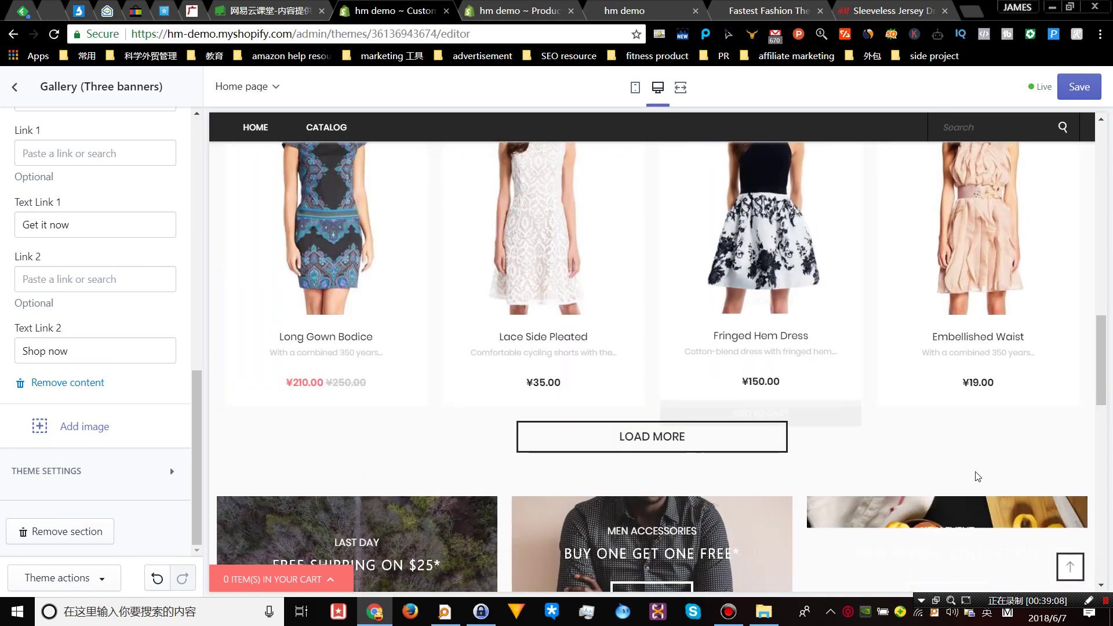